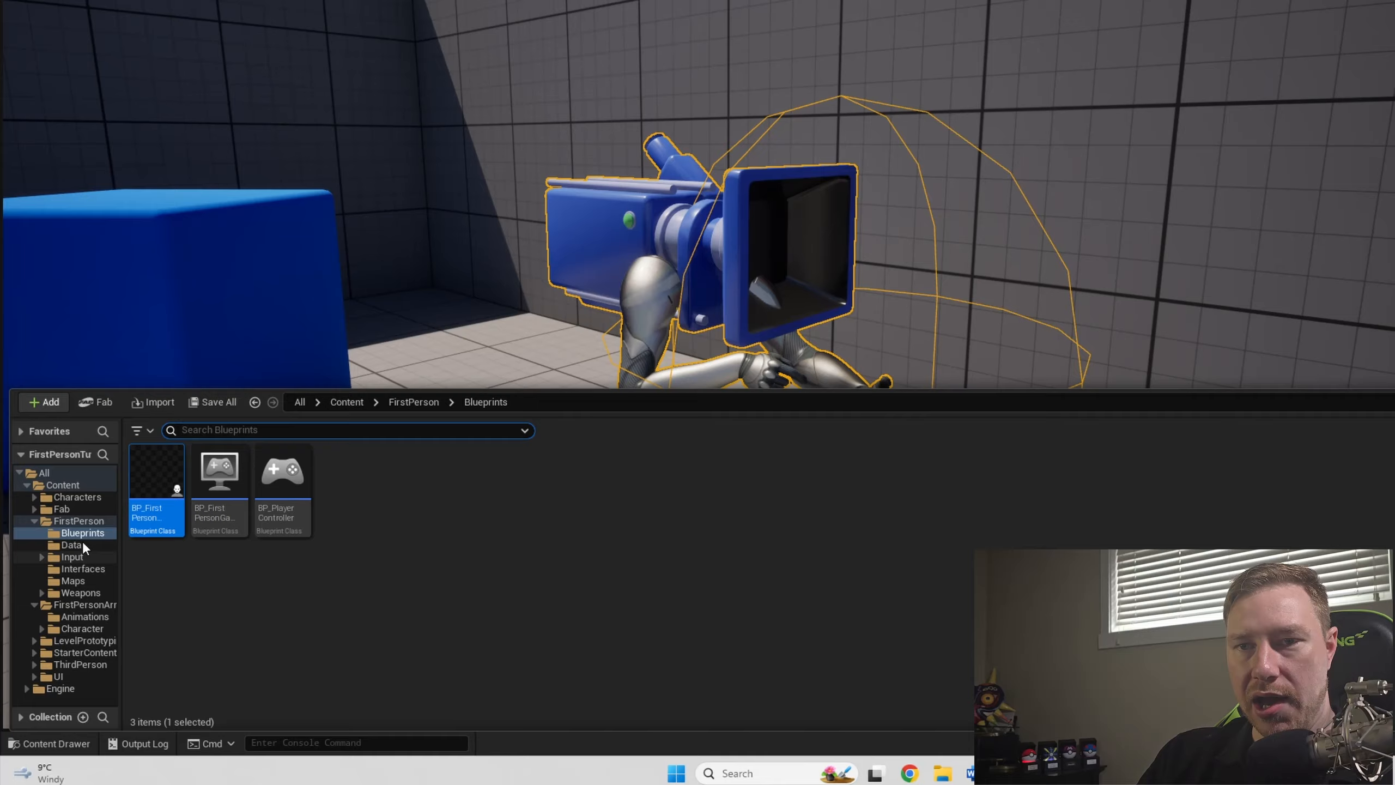
pyautogui.click(44, 402)
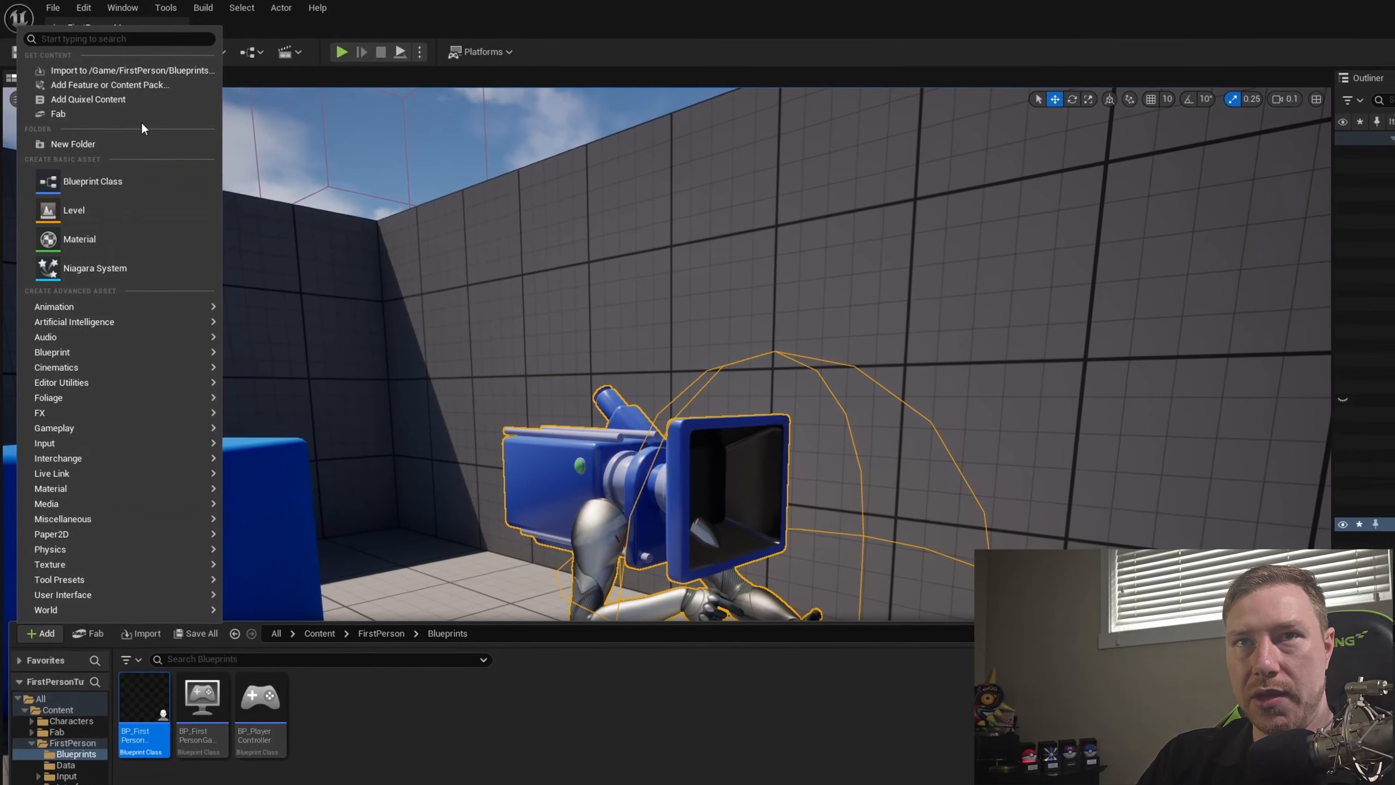
pyautogui.click(108, 82)
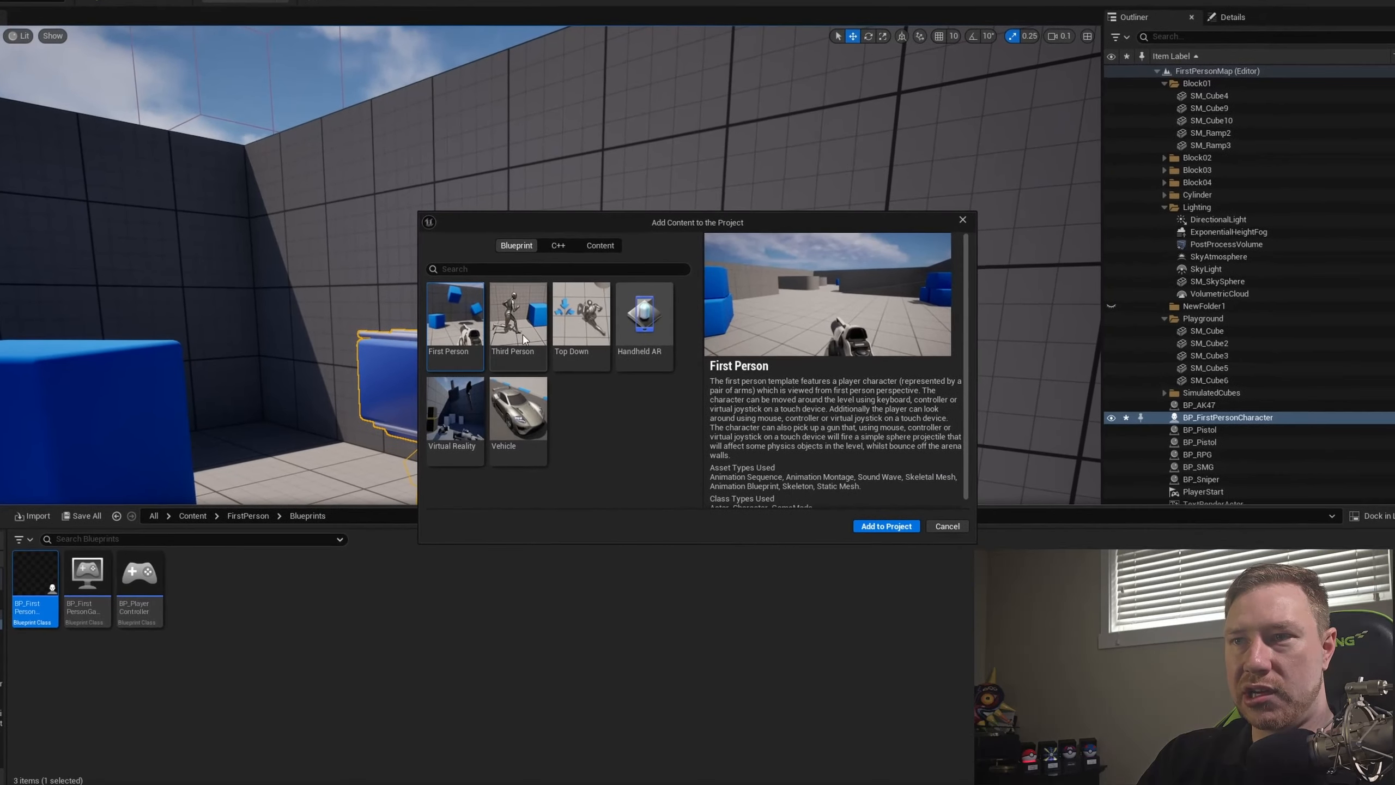
pyautogui.click(515, 347)
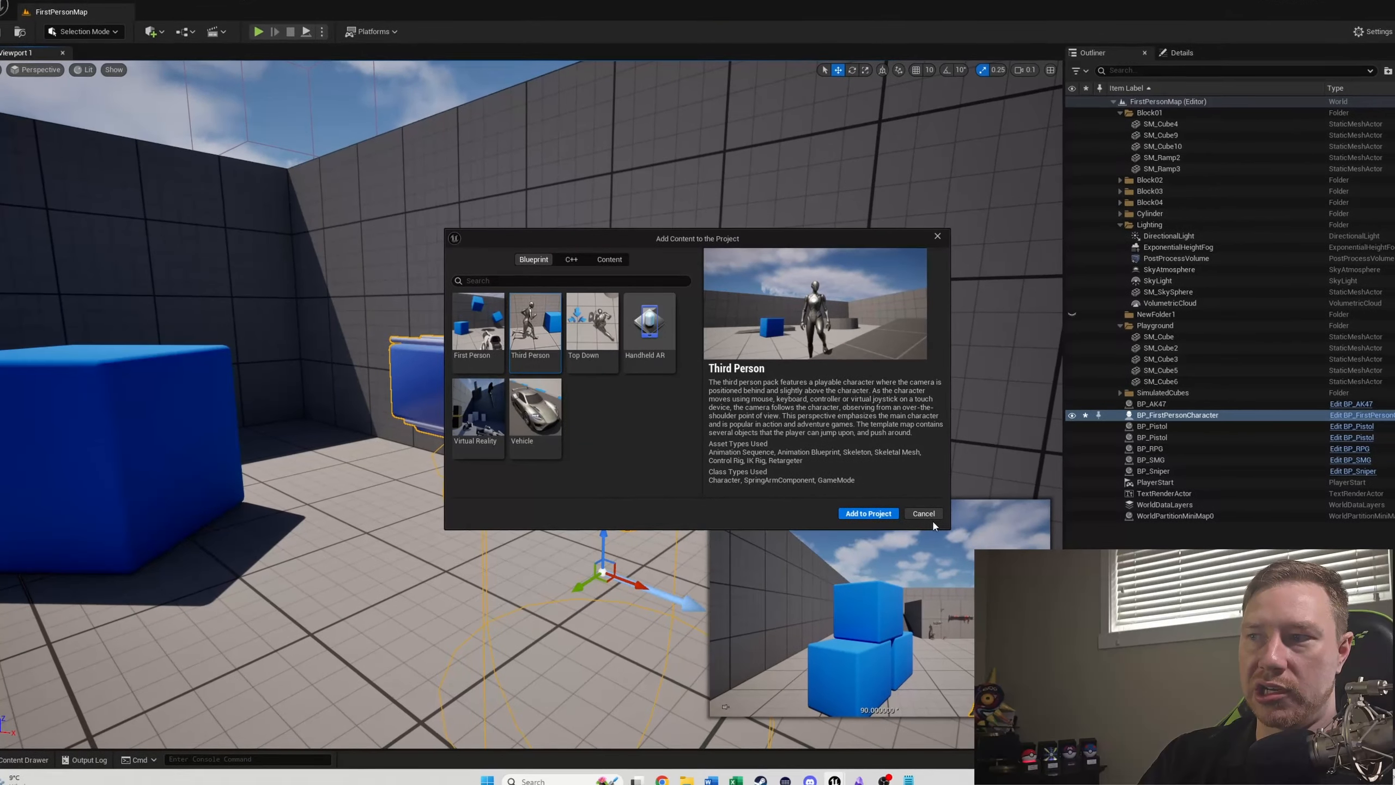
pyautogui.click(927, 515)
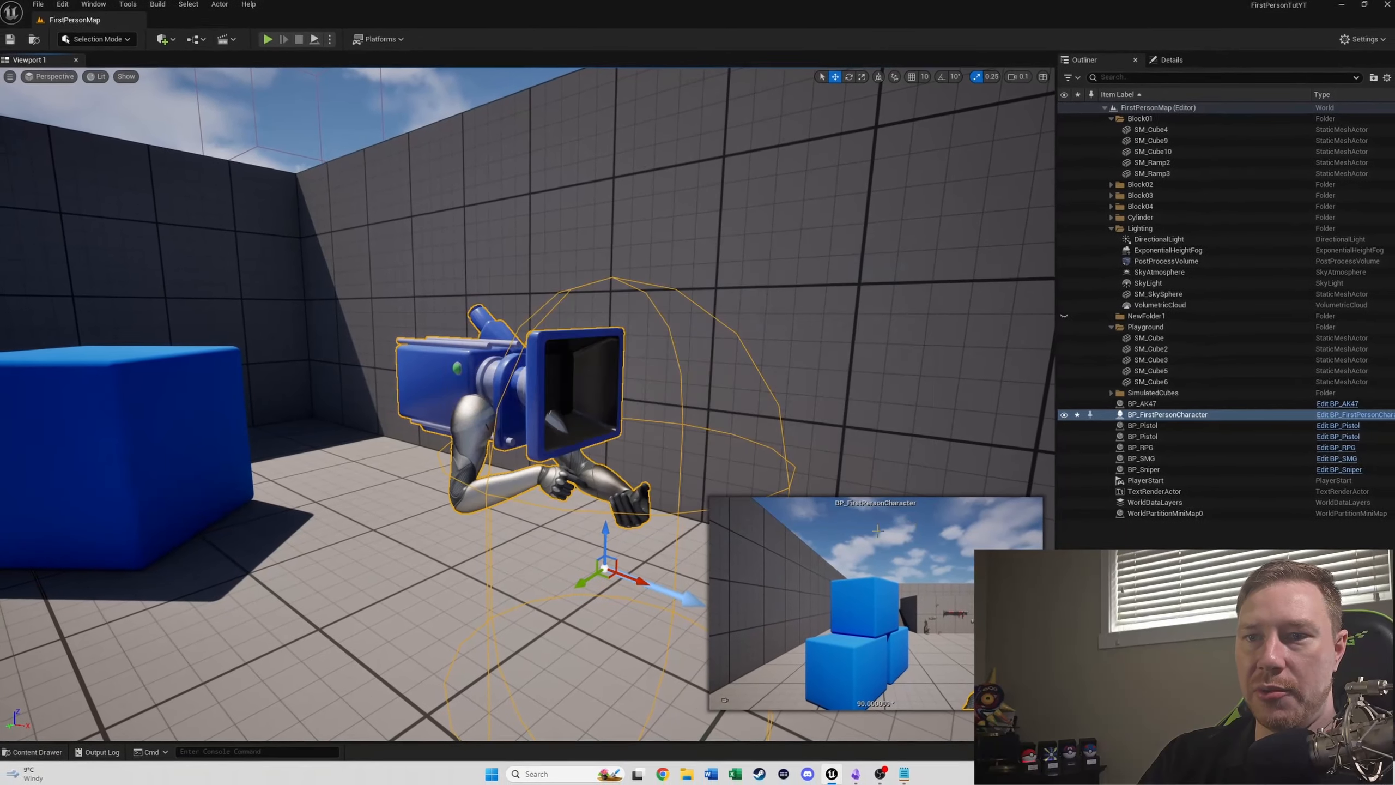
# - Browse the project content to the Rigs folder inside Characters/Mannequins
pyautogui.hotkey('ctrl', 'space')
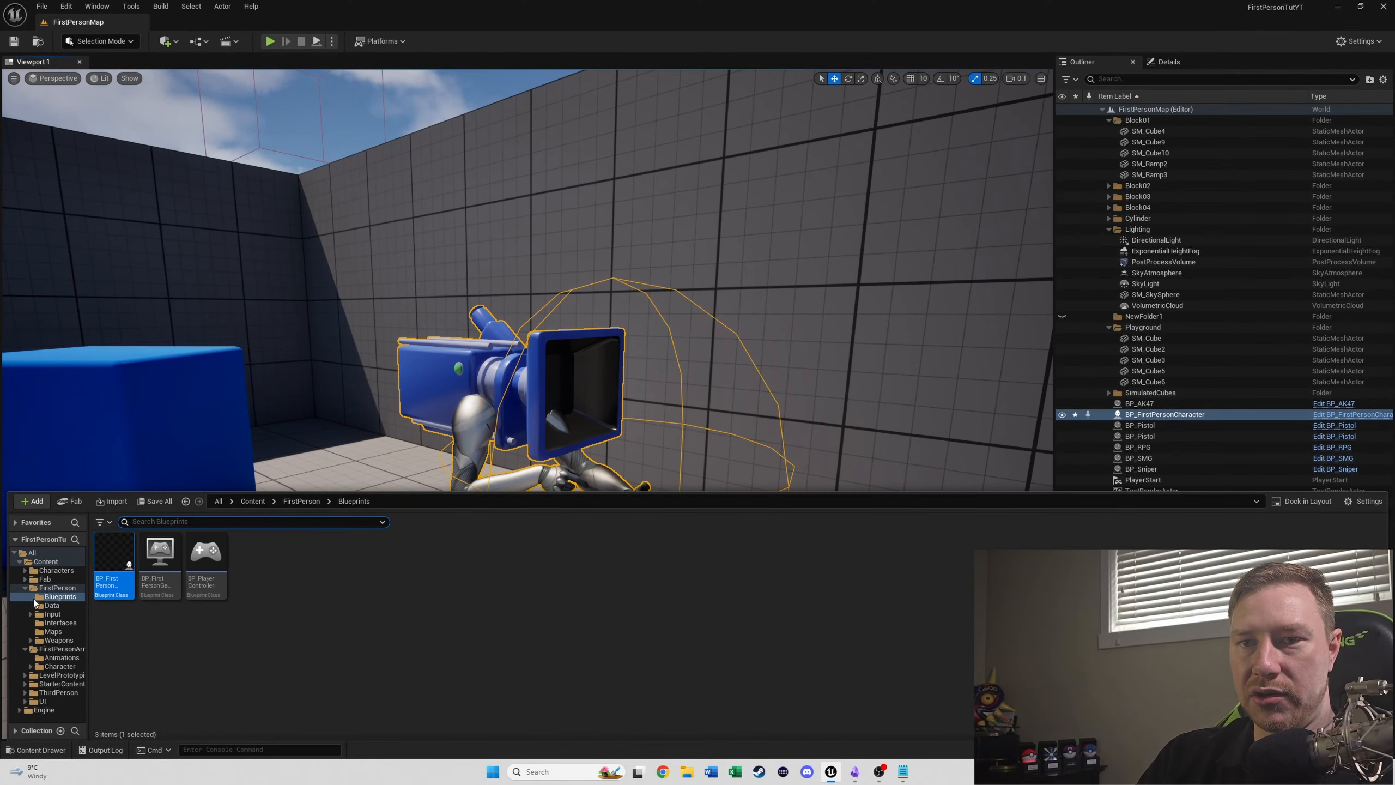
pyautogui.click(28, 590)
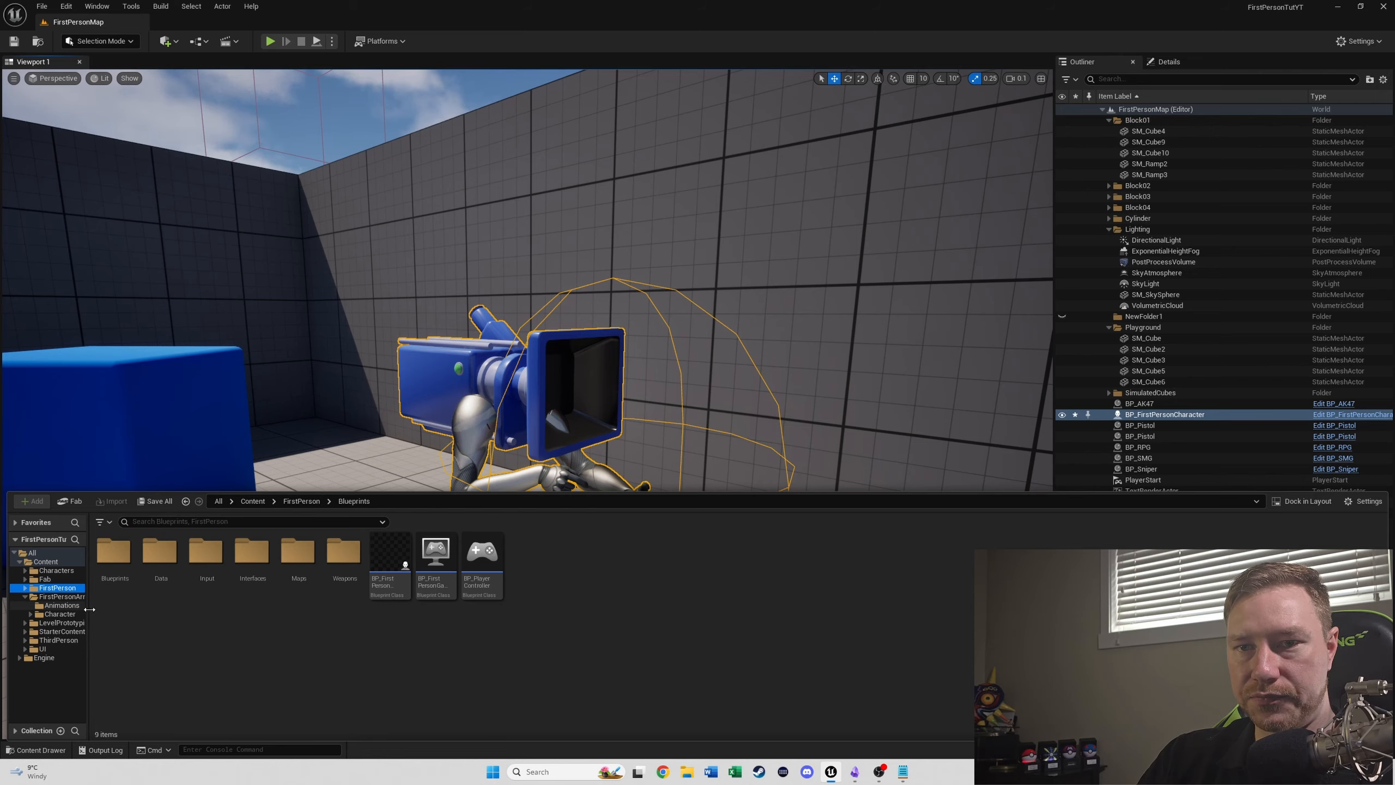
pyautogui.click(62, 596)
pyautogui.click(55, 573)
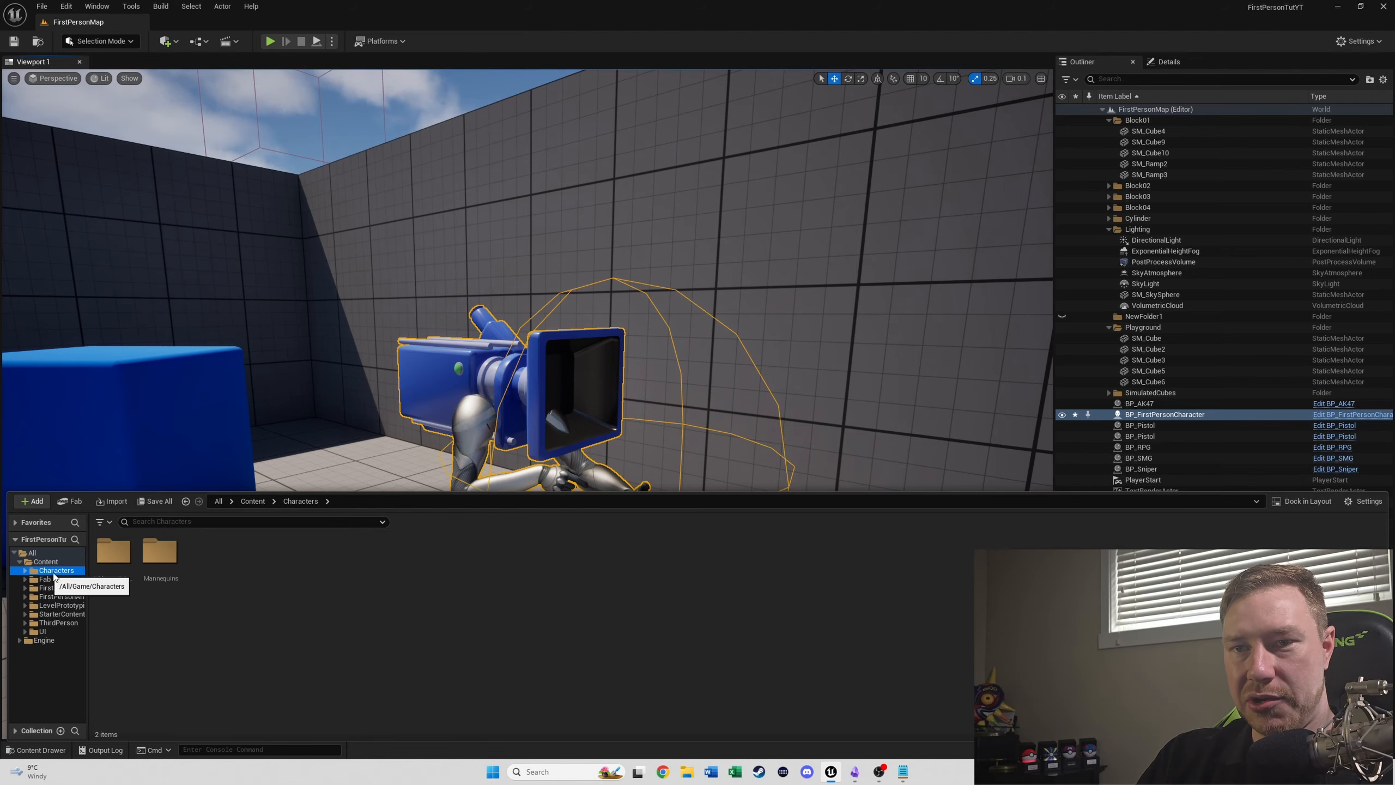
pyautogui.doubleClick(157, 553)
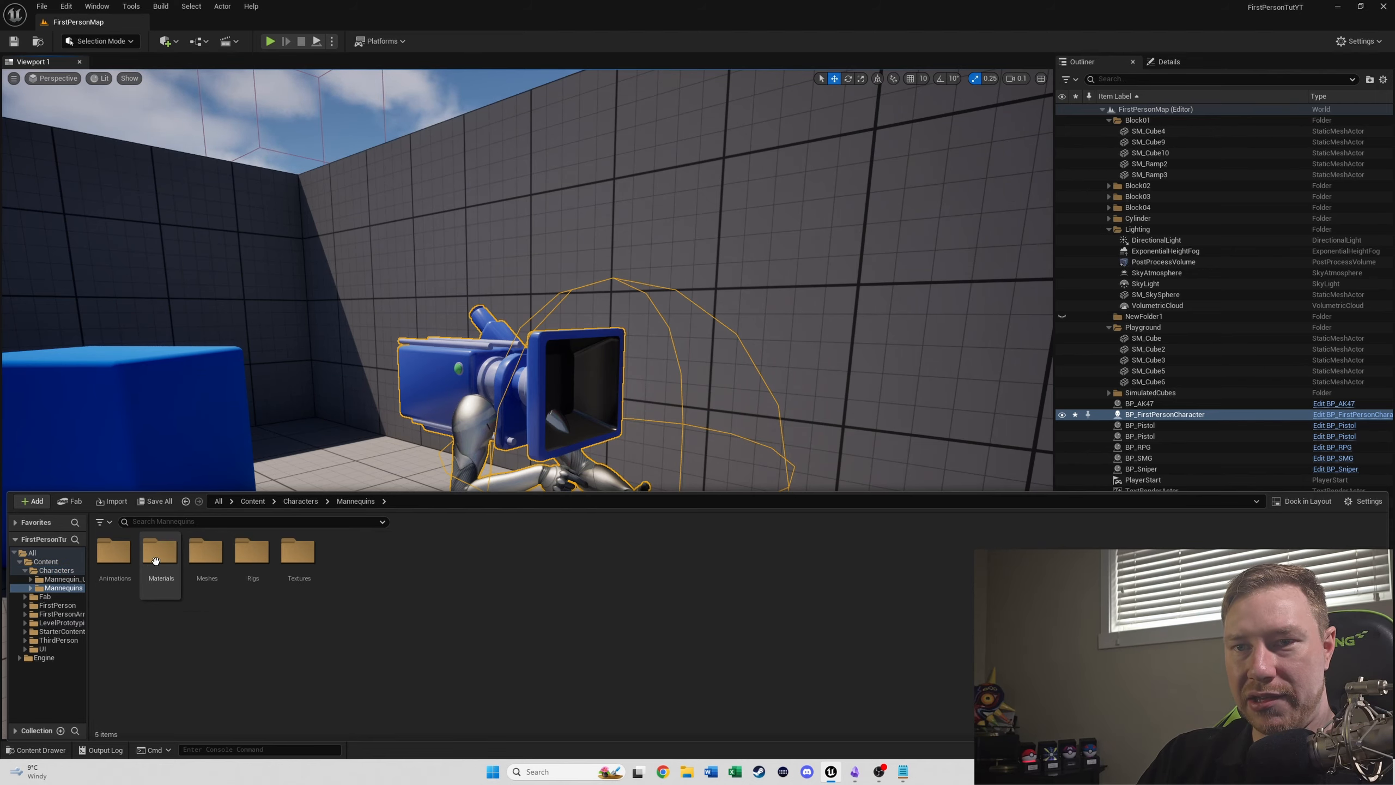
pyautogui.doubleClick(253, 558)
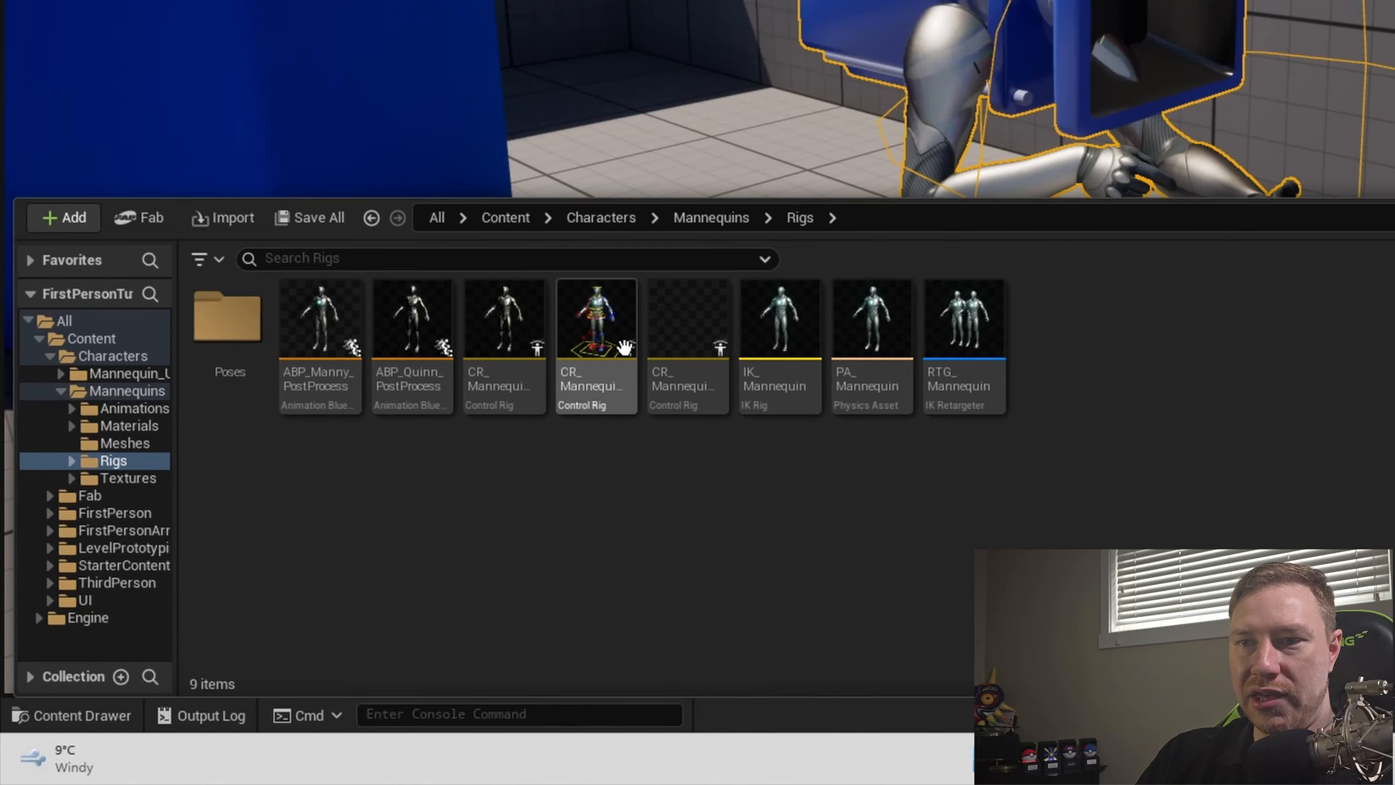
# - Open the CR_Mannequin_Body control rig from the Rigs folder for editing
pyautogui.moveTo(612, 357)
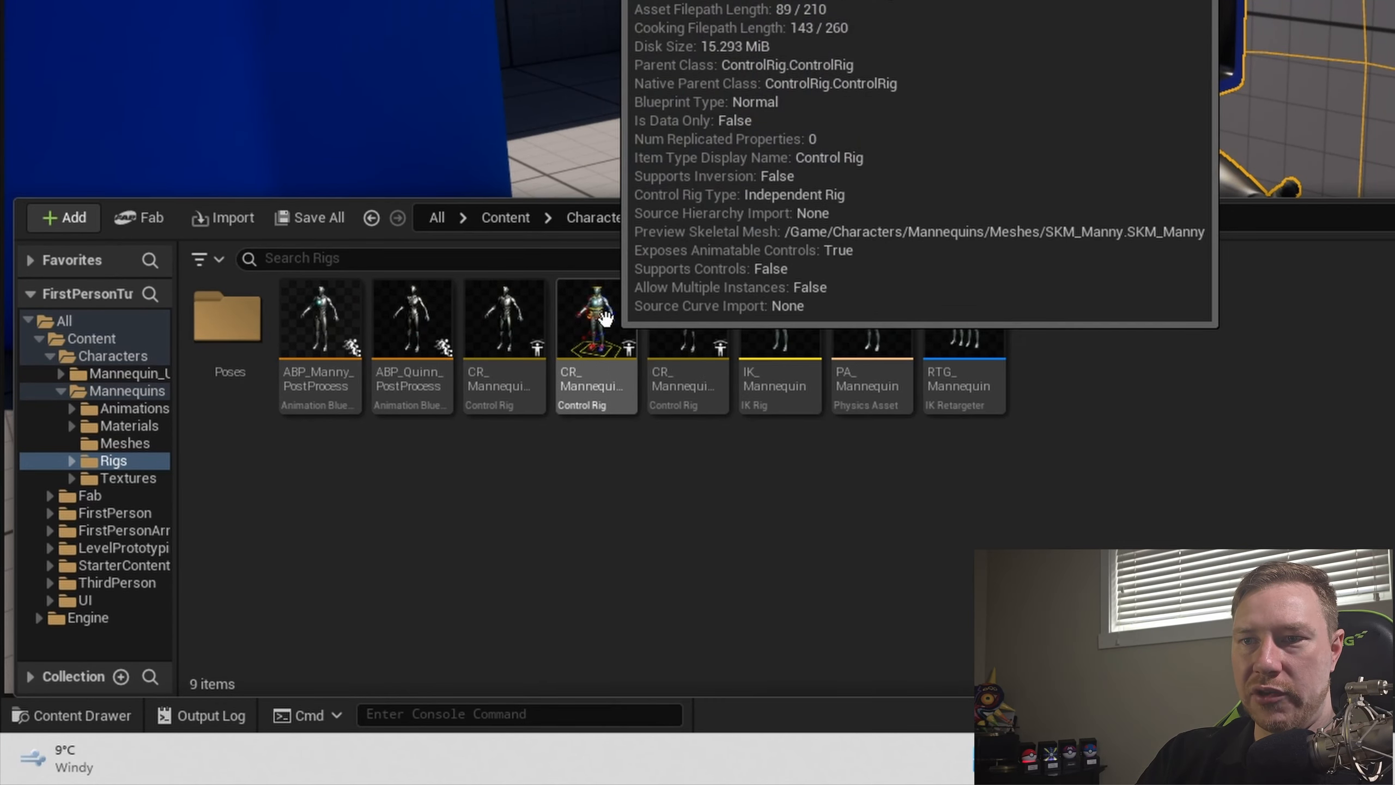
pyautogui.click(606, 318)
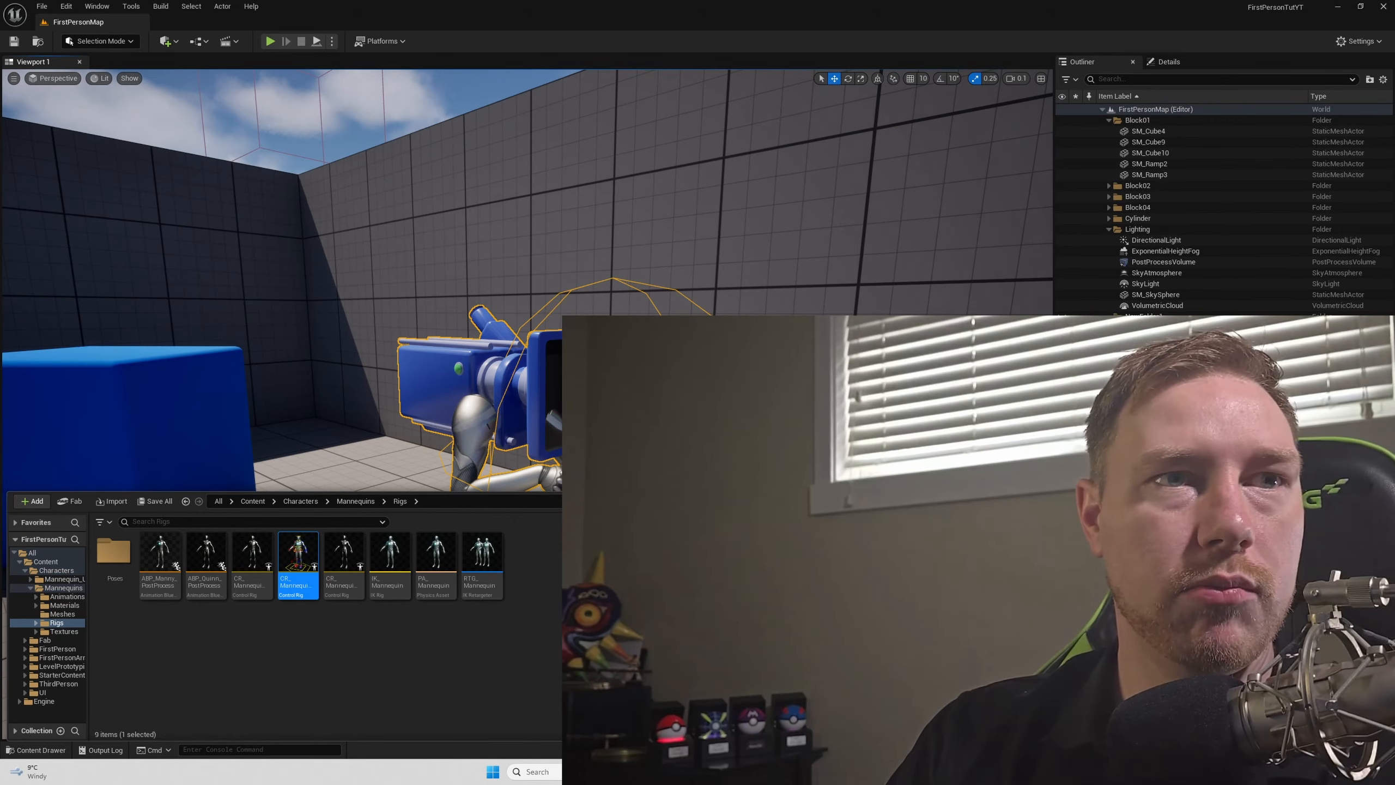
pyautogui.hotkey('ctrl', 'space')
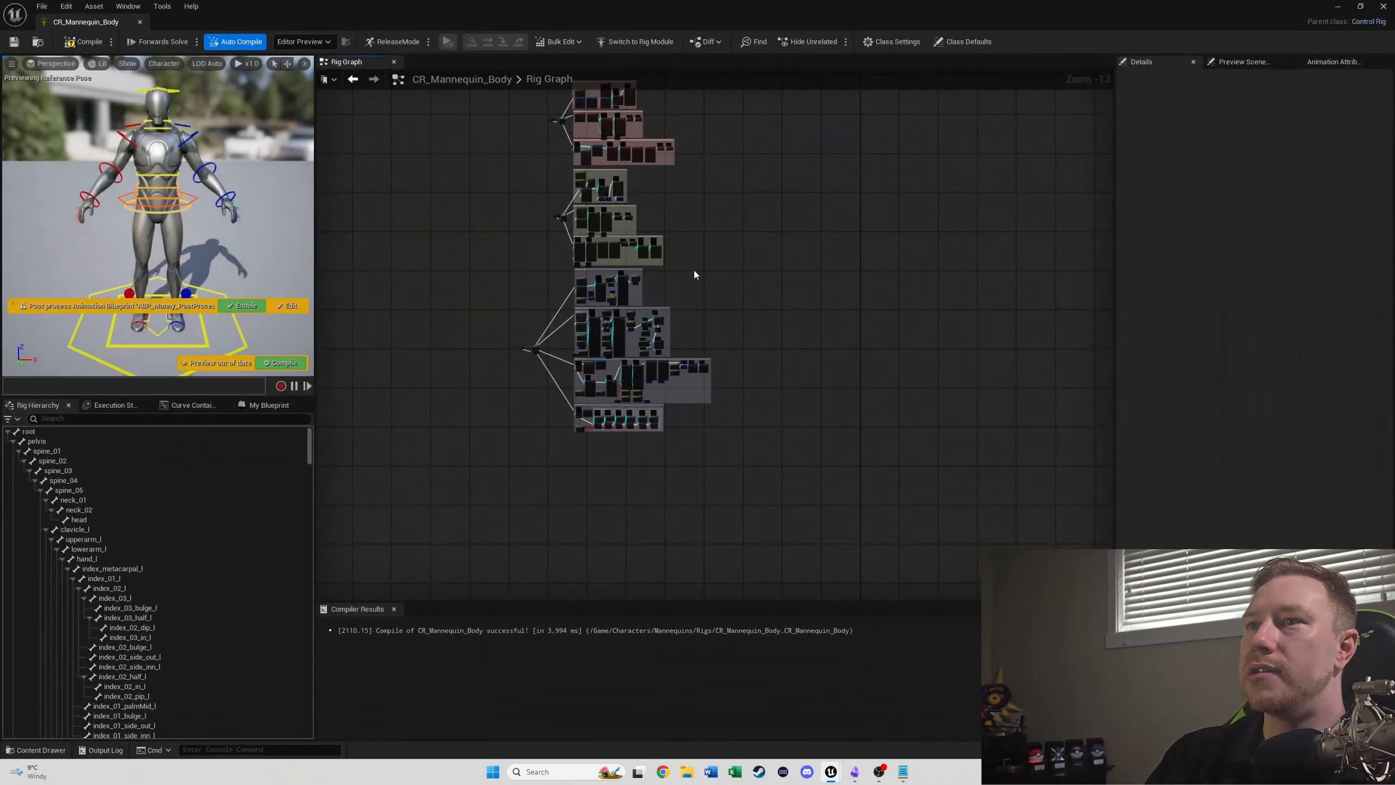
# - Examine the rig graph of CR_Mannequin_Body, including the backward solve groups for spine, arms and legs and the setup groups
pyautogui.scroll(4, 693, 268)
pyautogui.moveTo(859, 339); pyautogui.dragTo(973, 510, button='right')
pyautogui.scroll(-2, 973, 510)
pyautogui.moveTo(689, 389); pyautogui.dragTo(403, 490, button='right')
pyautogui.scroll(3, 573, 469)
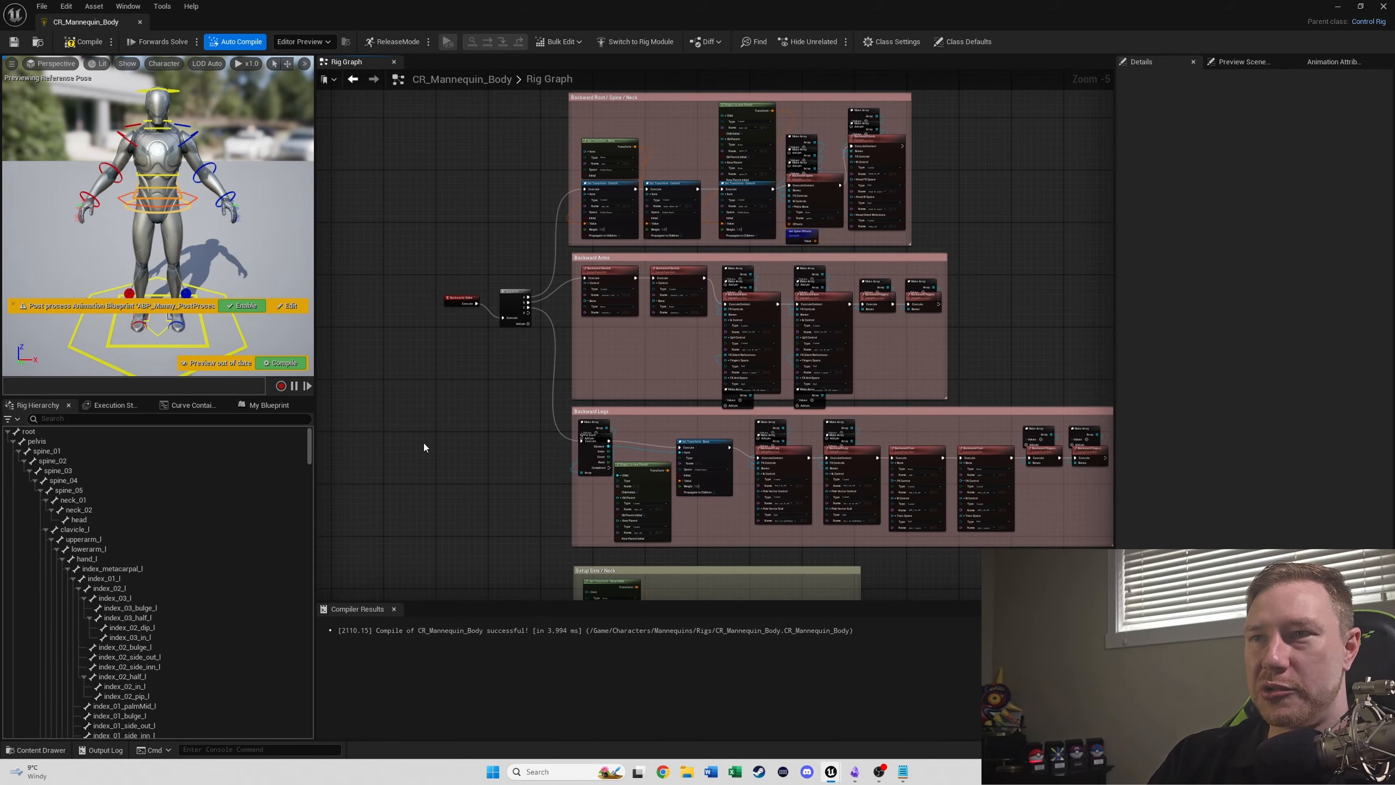
pyautogui.scroll(1, 487, 358)
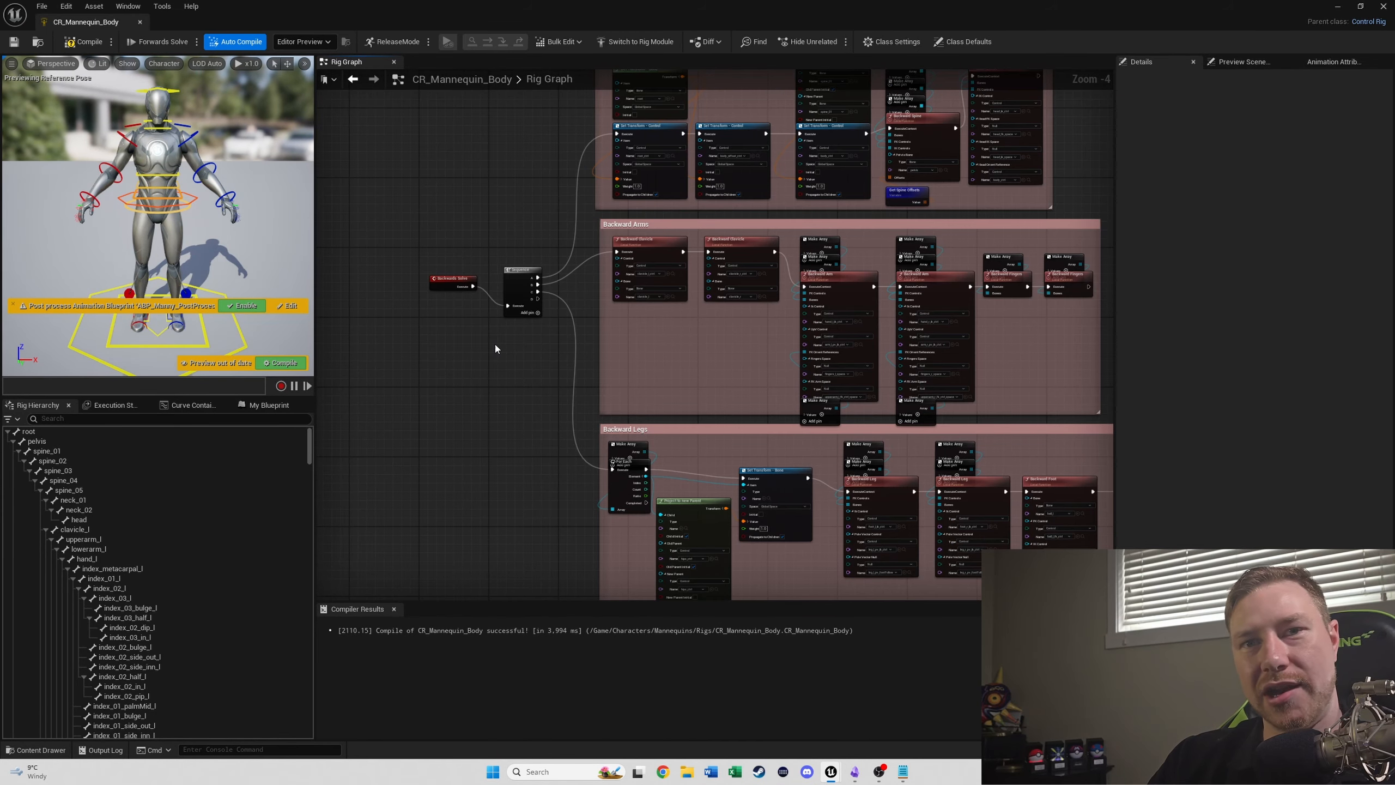
pyautogui.moveTo(484, 392); pyautogui.dragTo(460, 509, button='right')
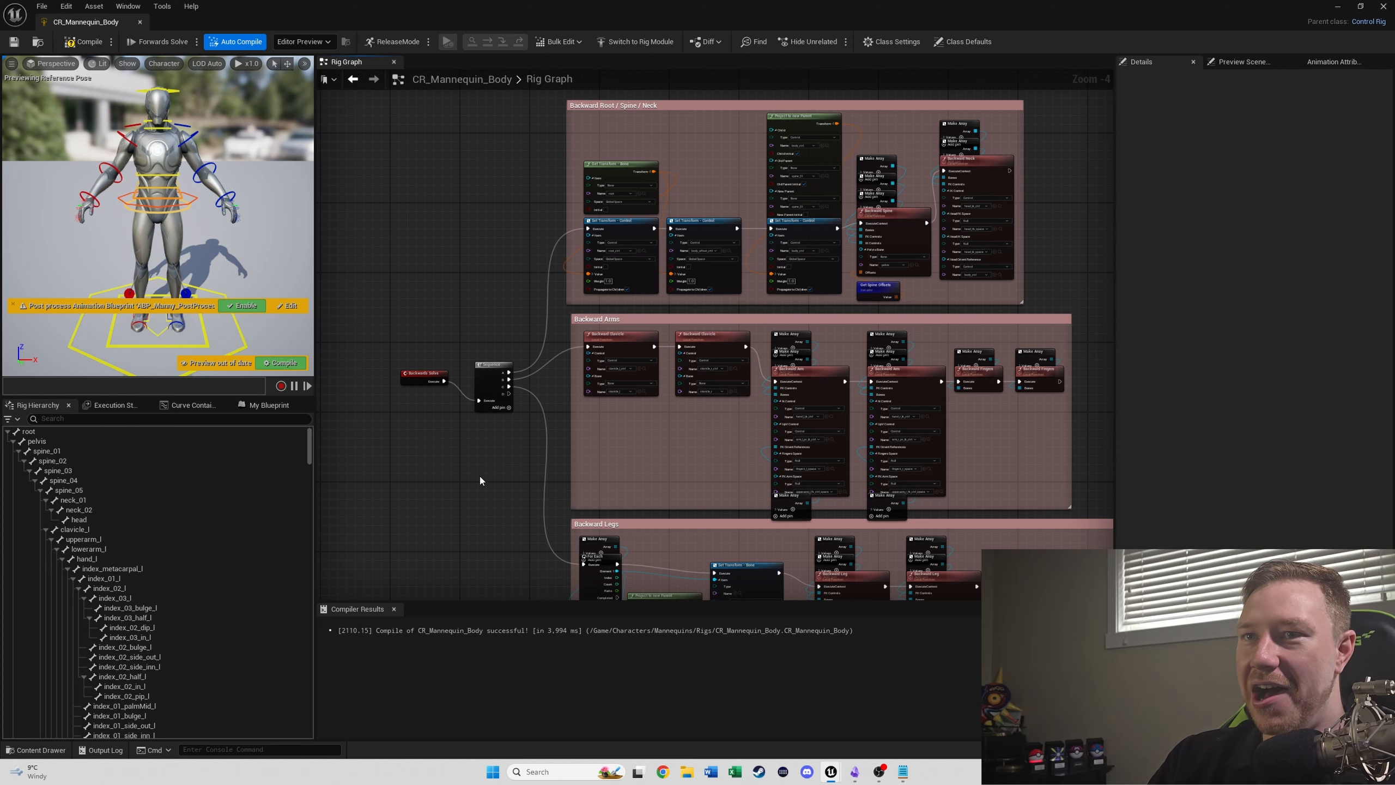
pyautogui.scroll(-3, 479, 475)
pyautogui.moveTo(470, 427); pyautogui.dragTo(456, 357, button='right')
pyautogui.scroll(5, 457, 340)
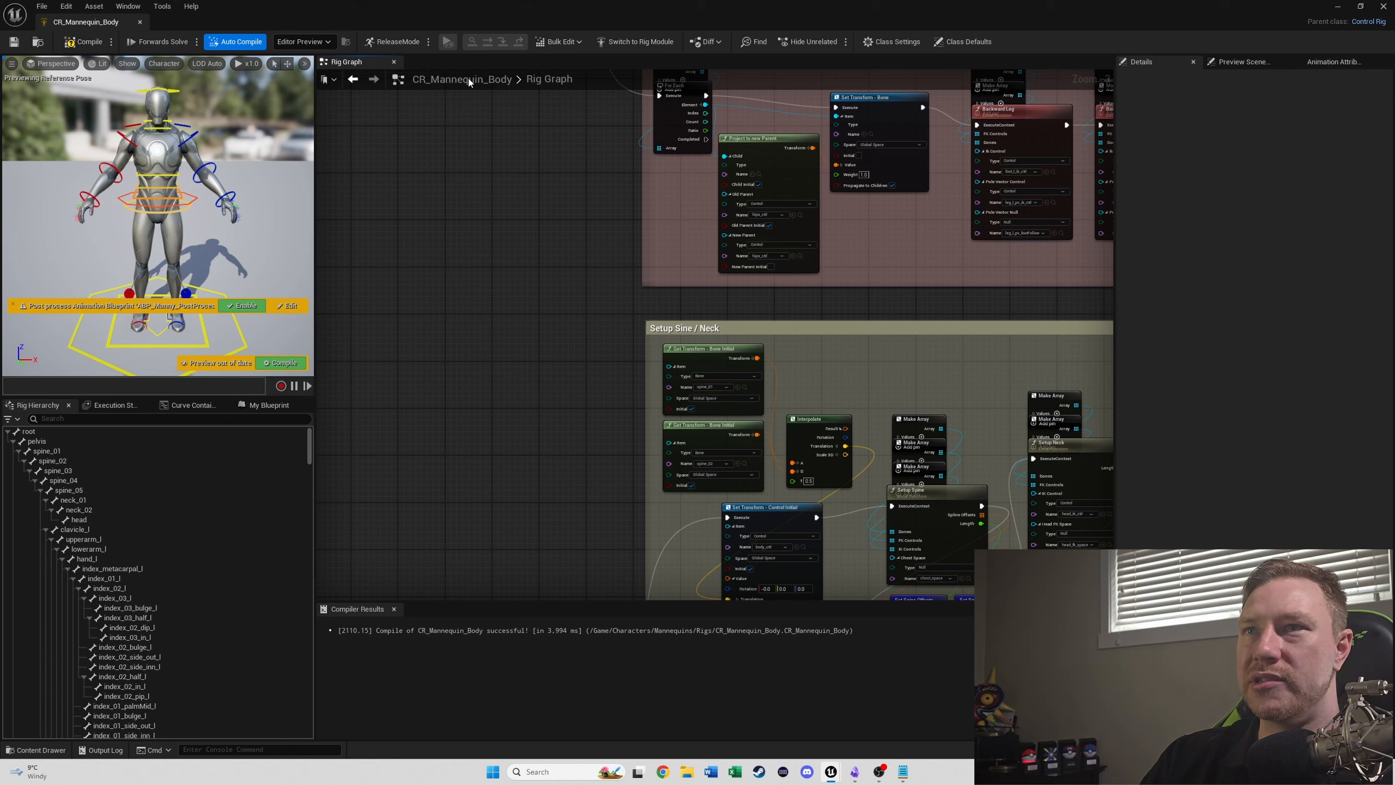
# - Set the preview mesh of CR_Mannequin_Body to SK_Mannequin_Arms and close the control rig editor
pyautogui.click(1235, 62)
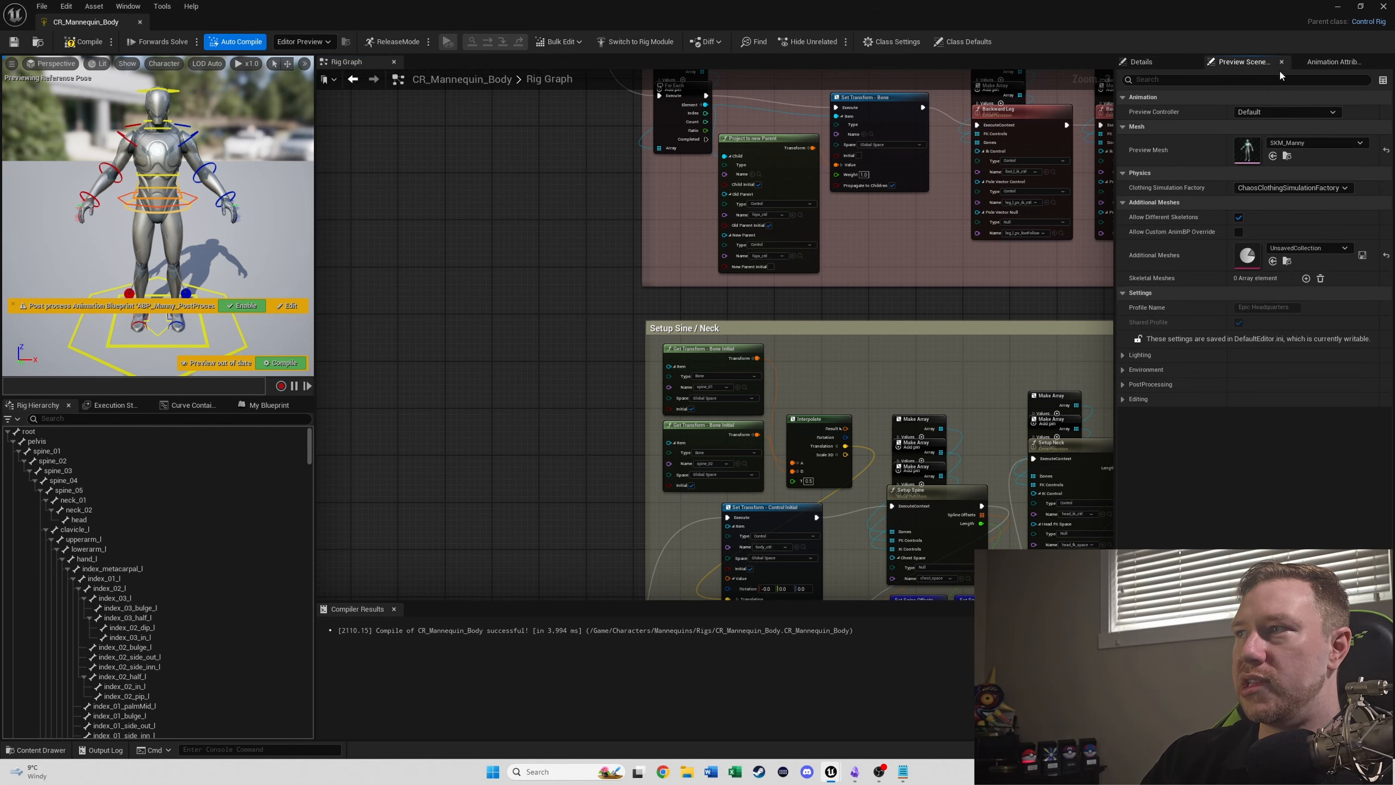
pyautogui.click(1356, 142)
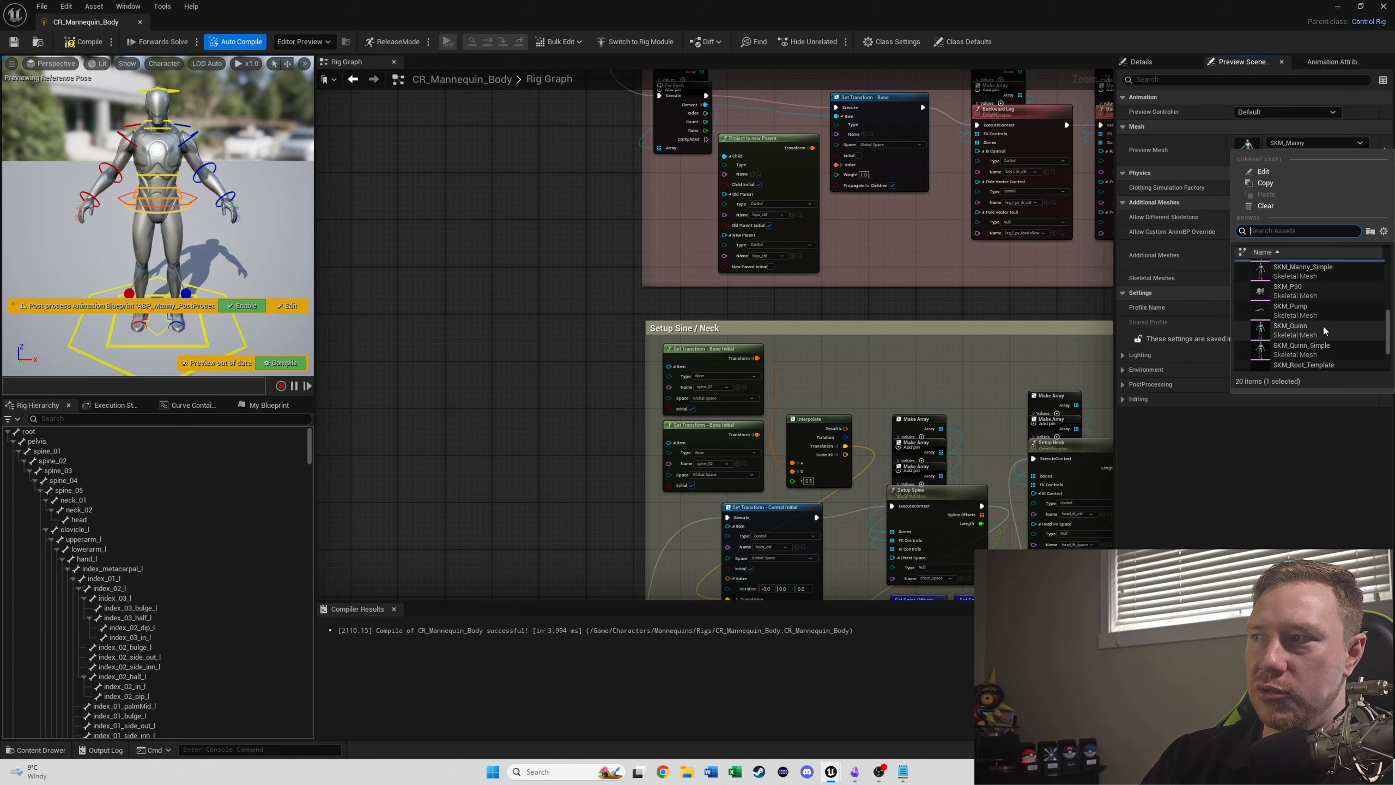
pyautogui.scroll(-3, 1318, 331)
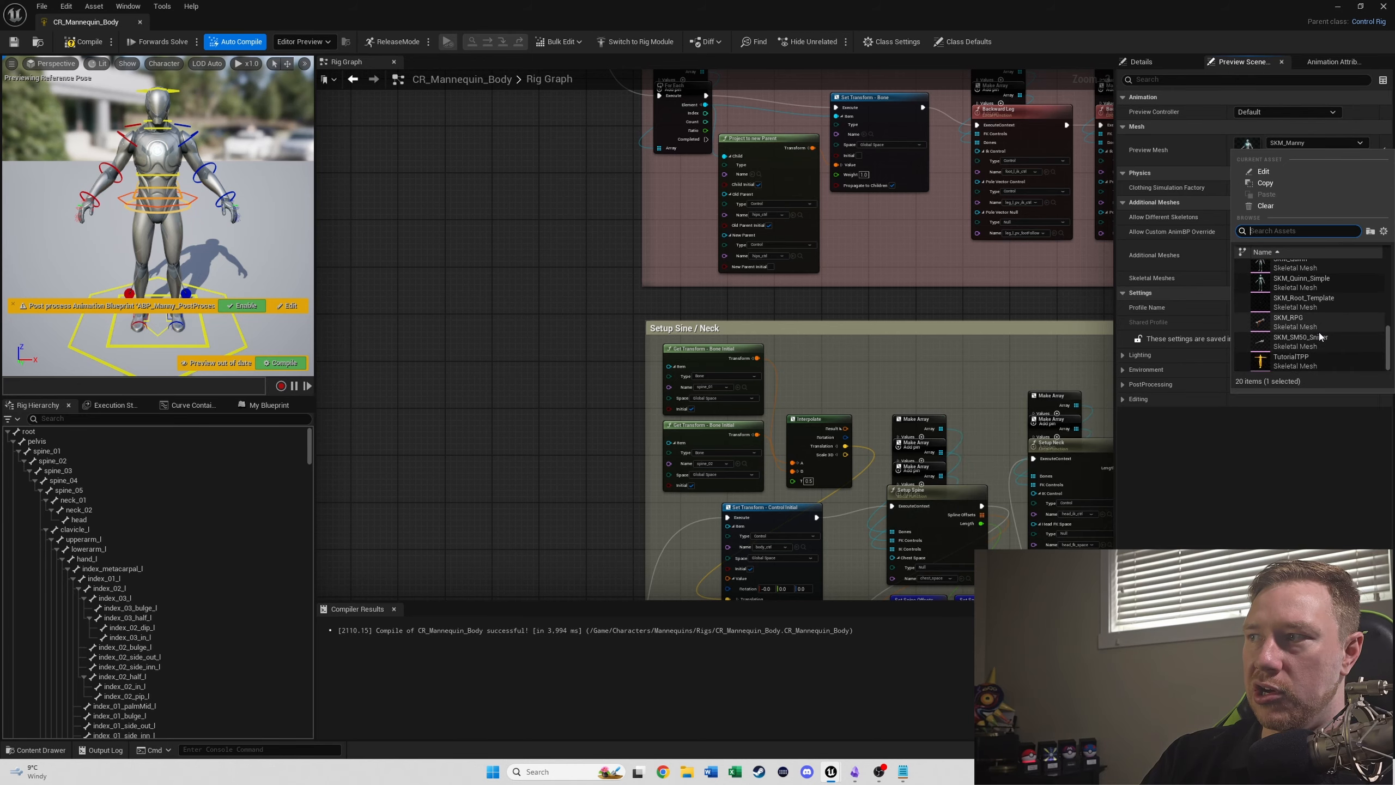
pyautogui.scroll(10, 1319, 329)
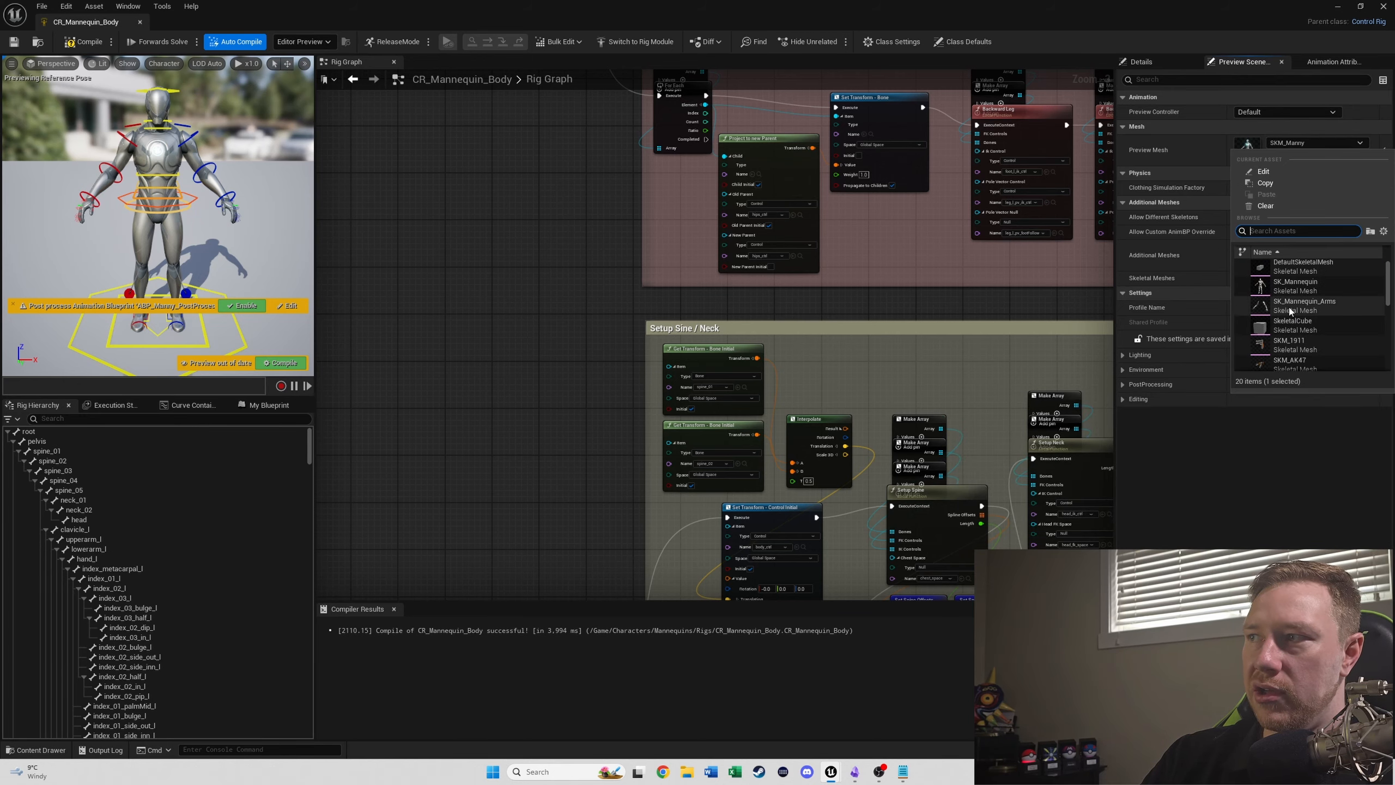
pyautogui.click(1288, 308)
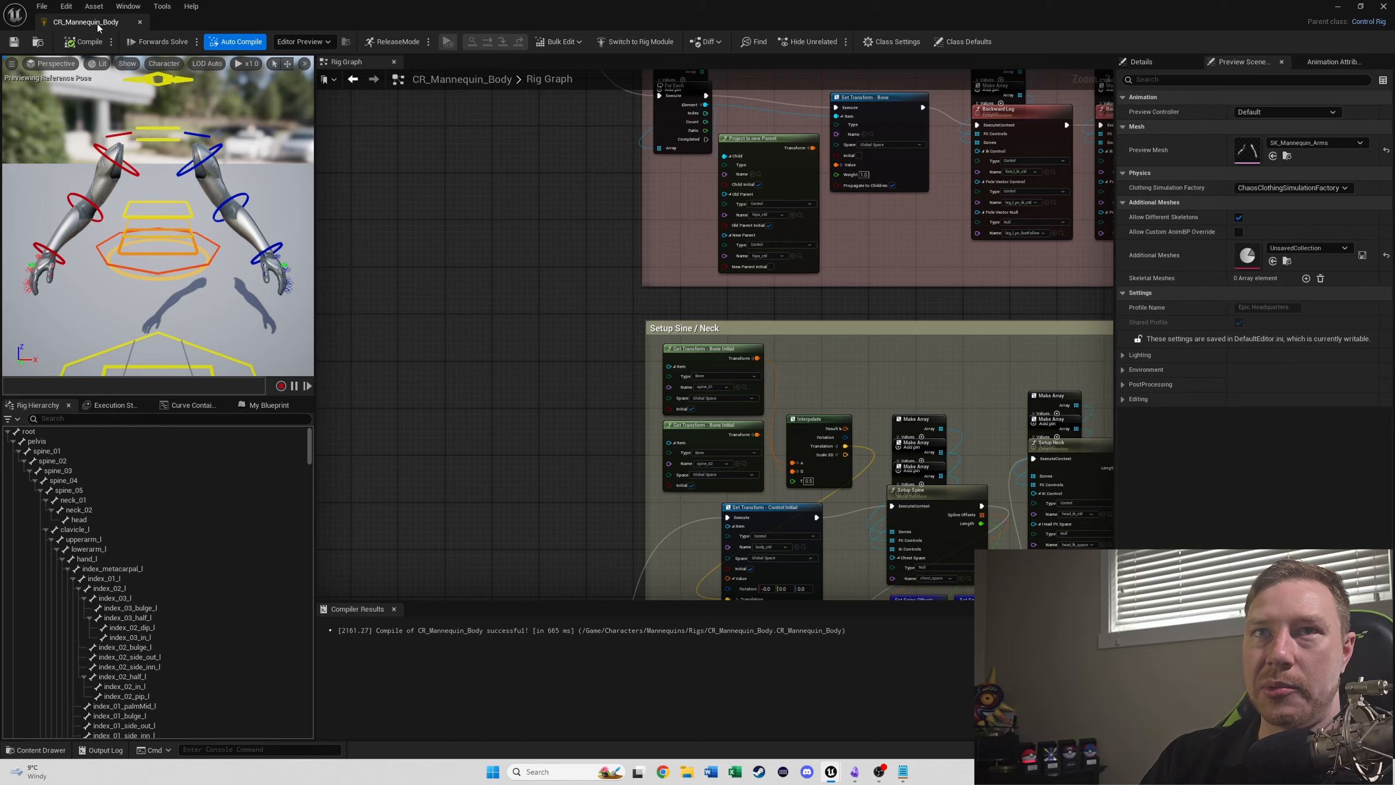
pyautogui.click(141, 22)
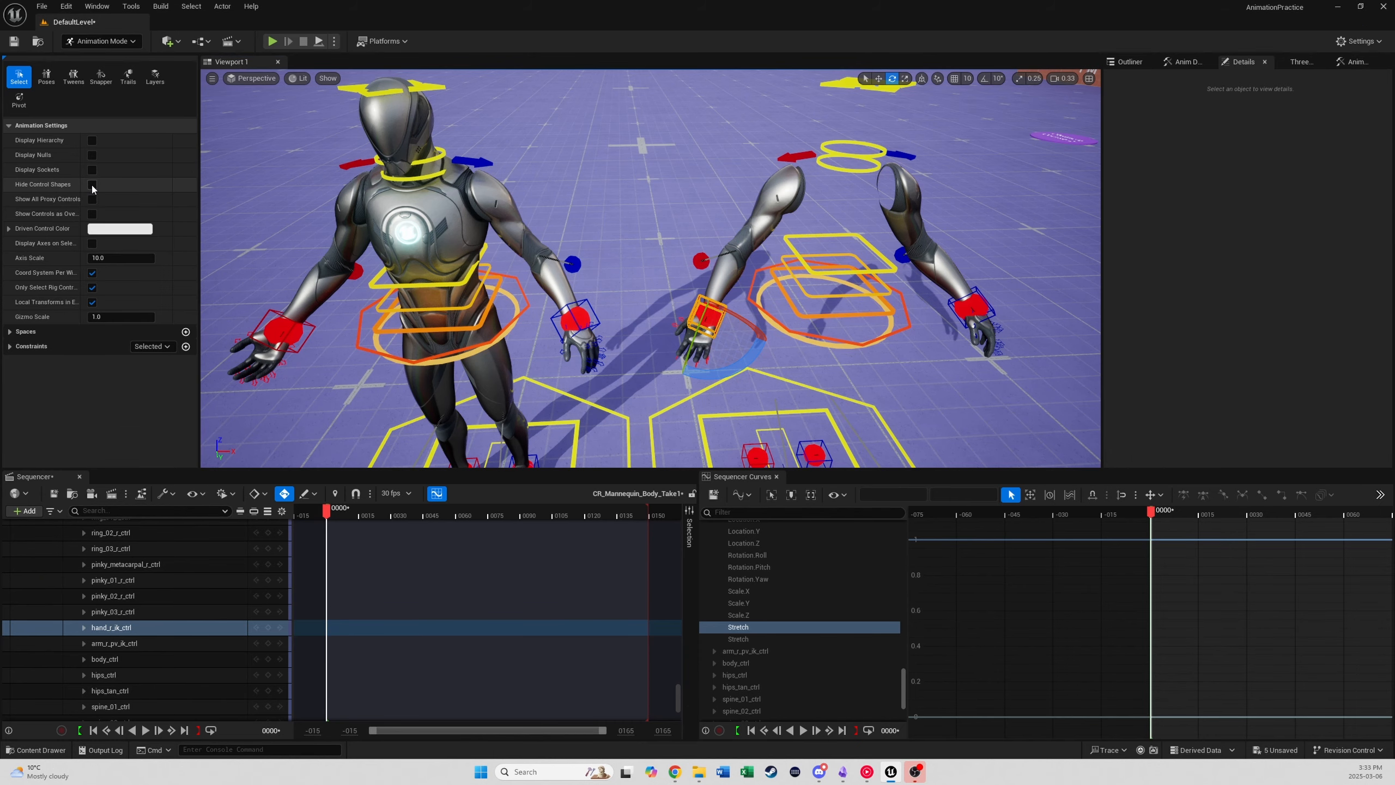
# - Hide the control shapes in the AnimationPractice level and inspect the arms-only mesh up close beside the full mannequin
pyautogui.click(91, 184)
pyautogui.moveTo(650, 268); pyautogui.dragTo(750, 272, button='middle')
pyautogui.moveTo(650, 268); pyautogui.dragTo(662, 234, button='right')
pyautogui.press('w')
pyautogui.press('s')
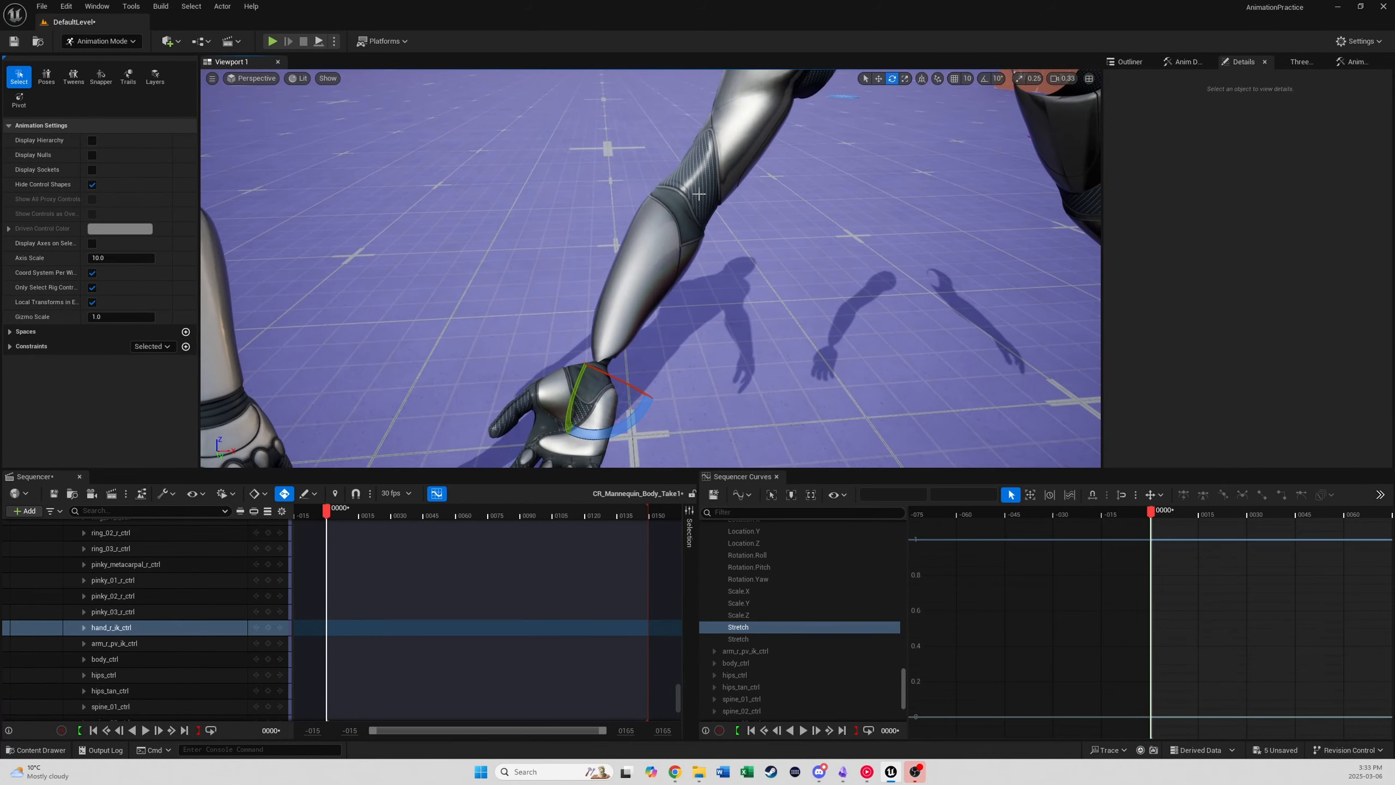
pyautogui.scroll(-6, 720, 281)
pyautogui.scroll(4, 720, 282)
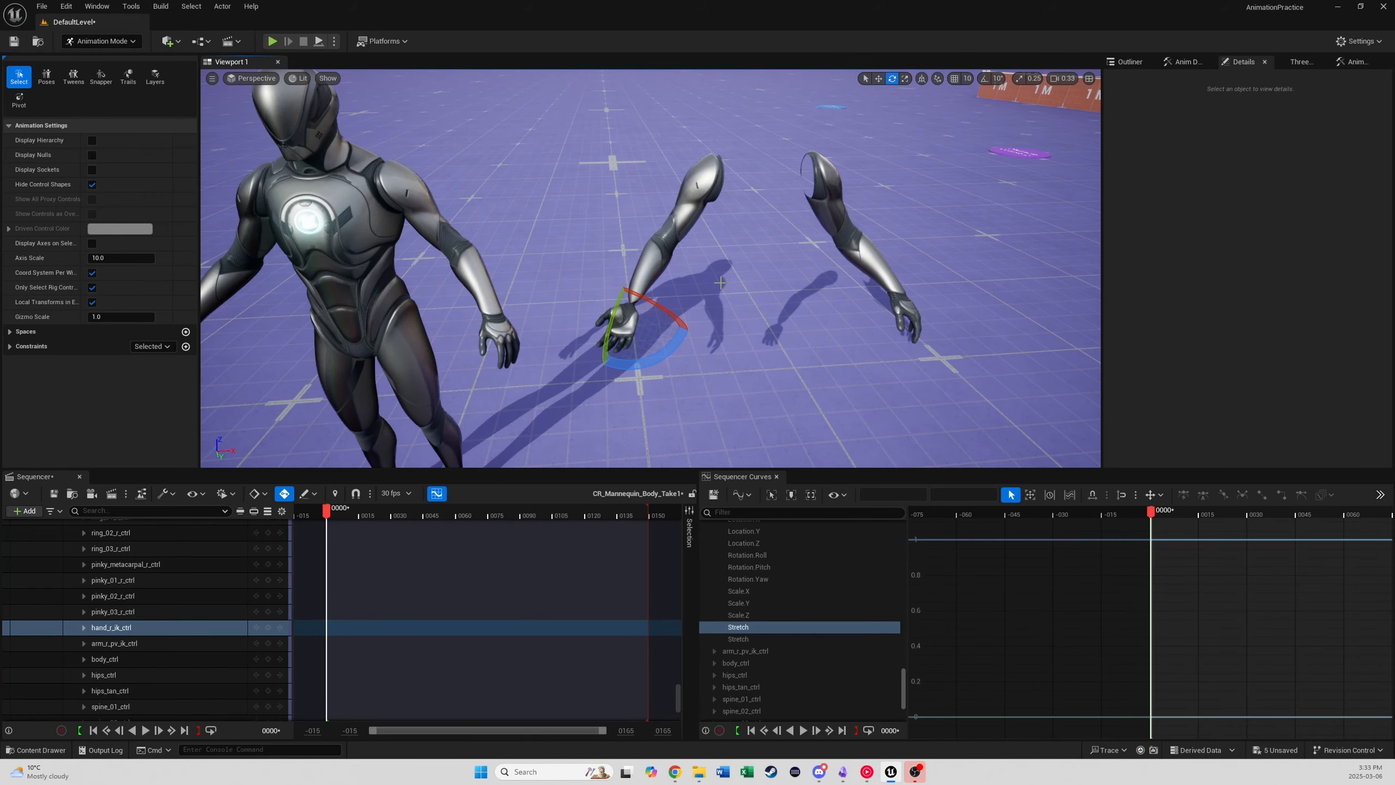
pyautogui.moveTo(721, 282)
pyautogui.mouseDown(button='right')
pyautogui.moveTo(700, 274)
pyautogui.moveTo(713, 287)
pyautogui.mouseUp(button='right')
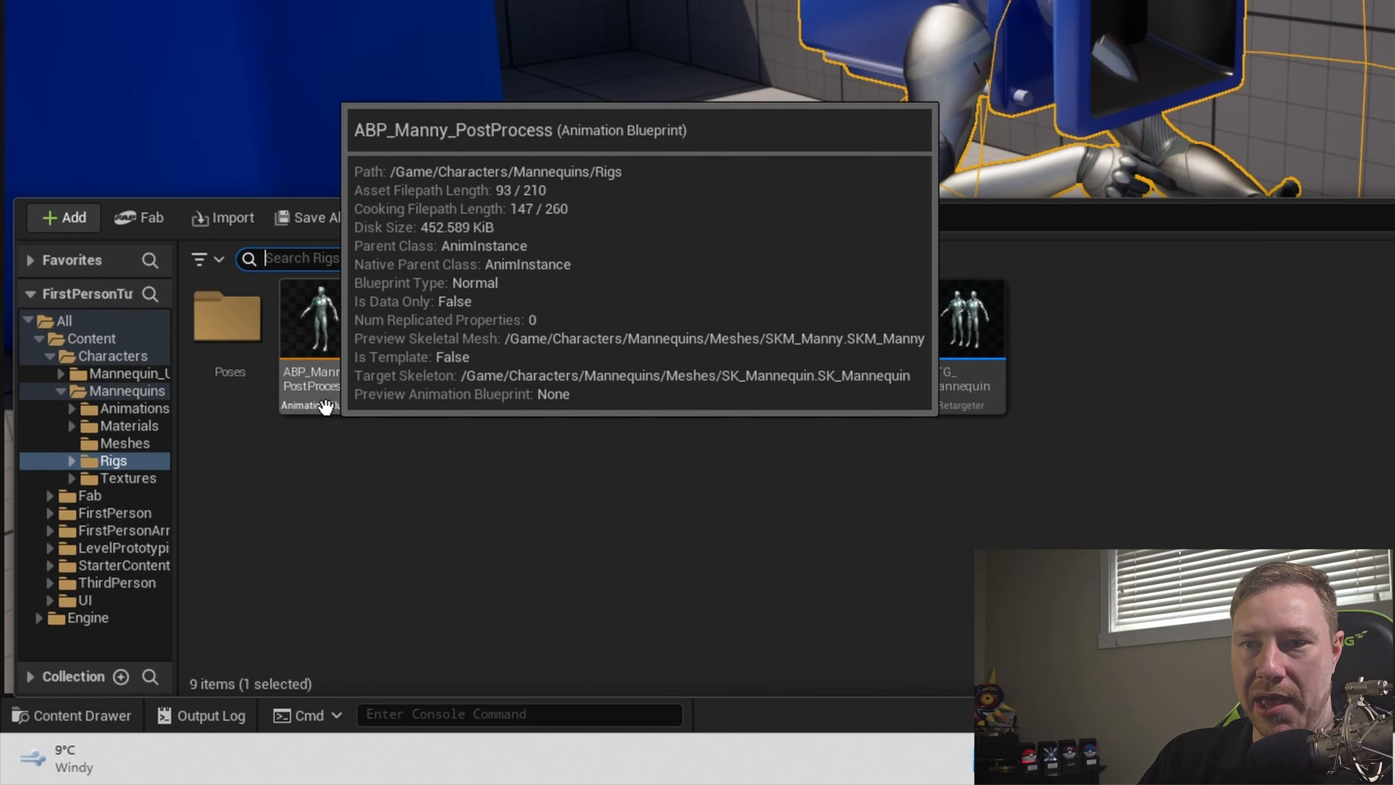
# - Duplicate the ABP_Manny_PostProcess animation blueprint as ABP_PostProcessArms and check the copy in its editor
pyautogui.rightClick(326, 405)
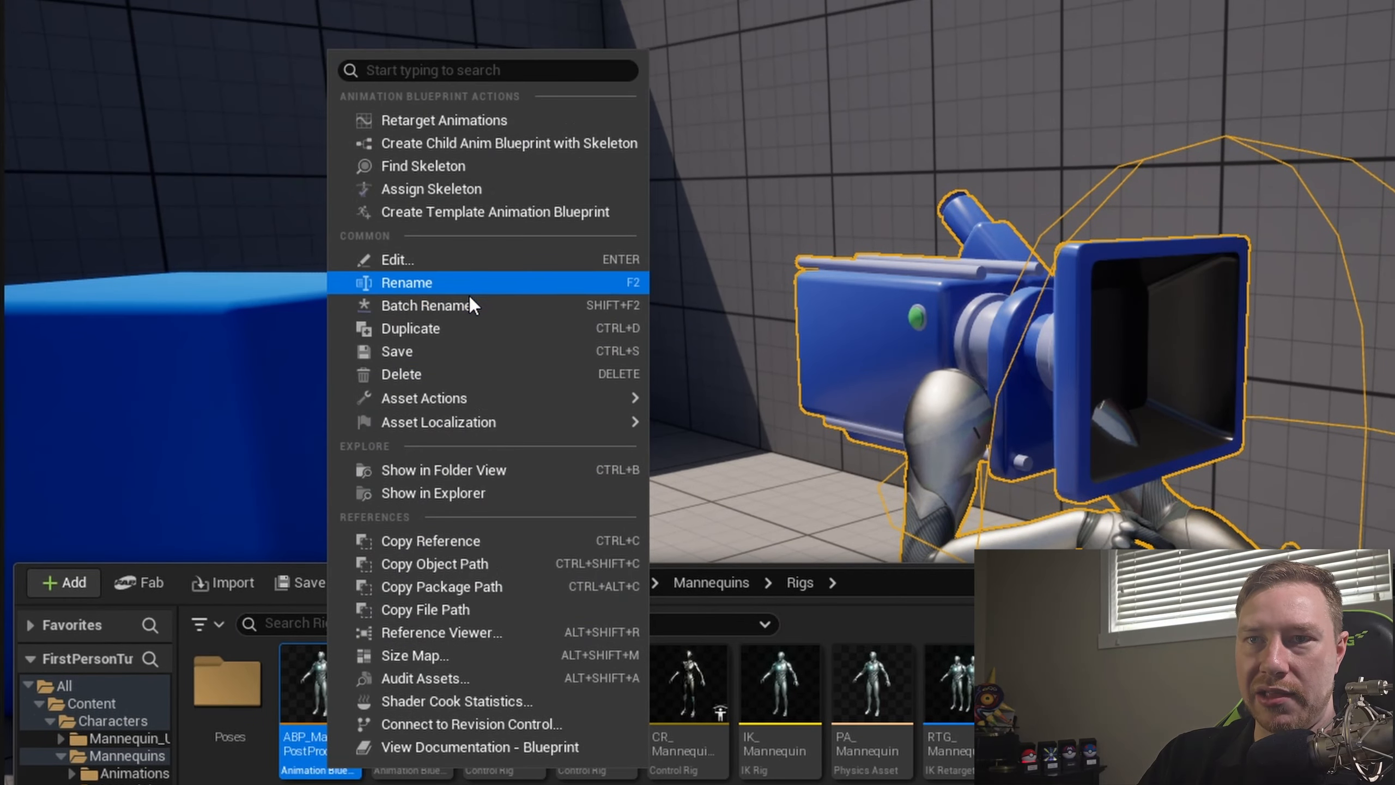
pyautogui.click(447, 328)
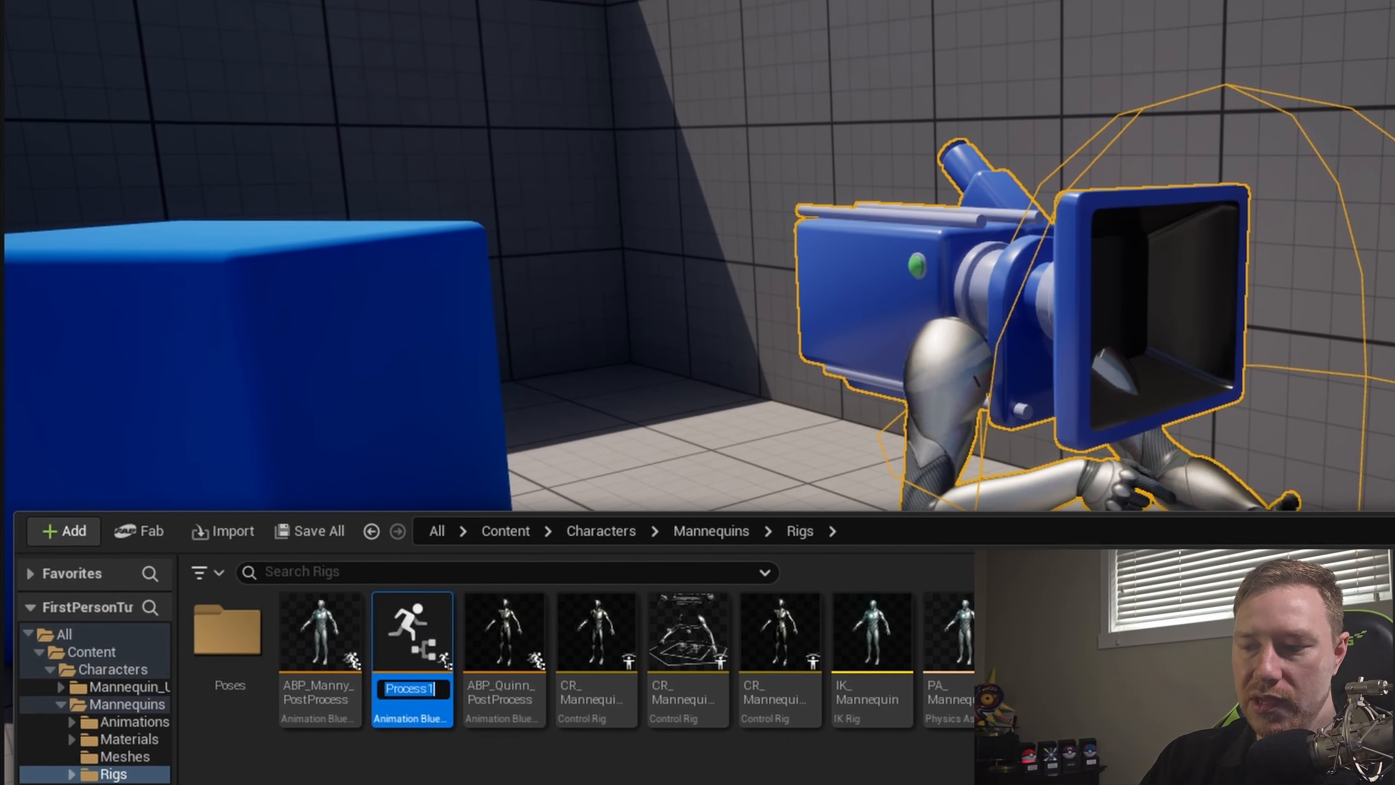
pyautogui.press('BackSpace')
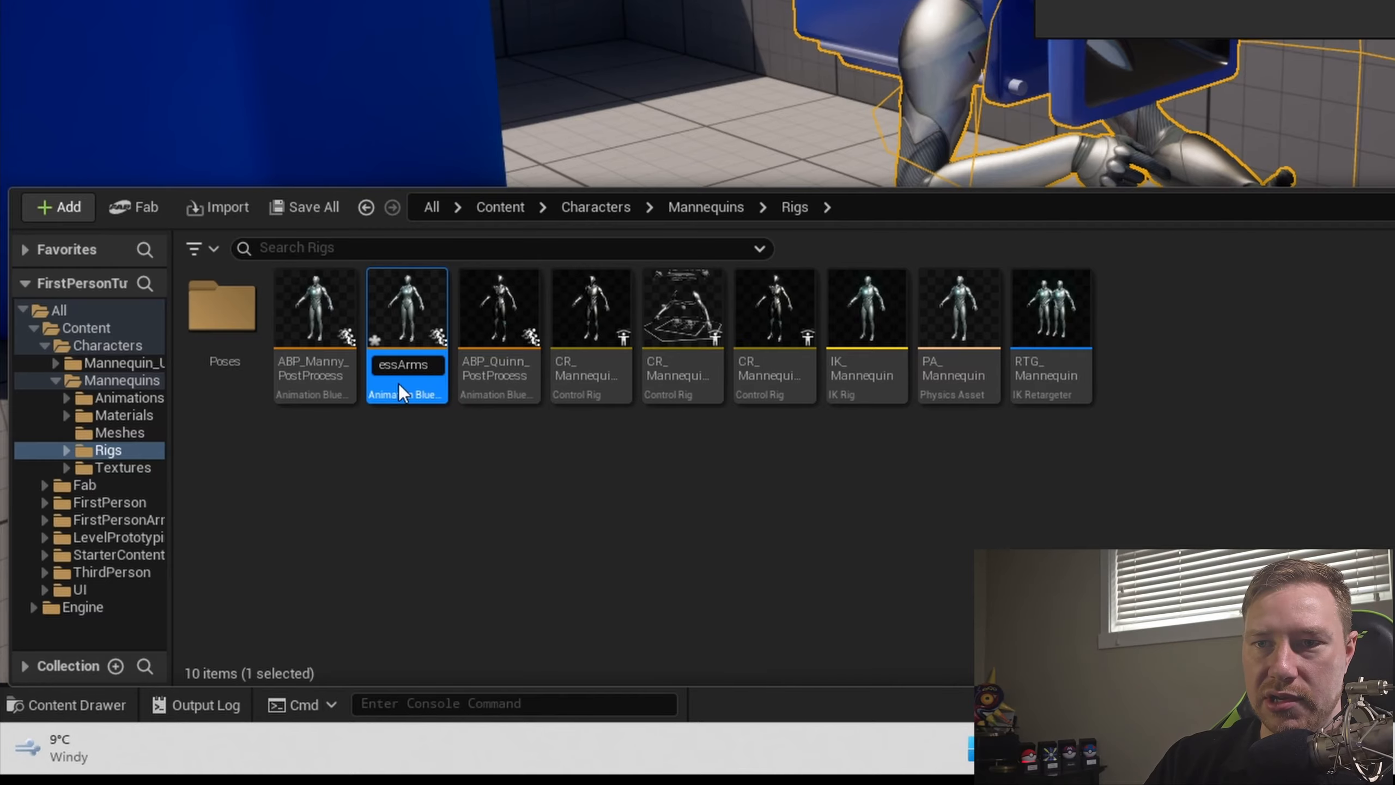
pyautogui.press('Return')
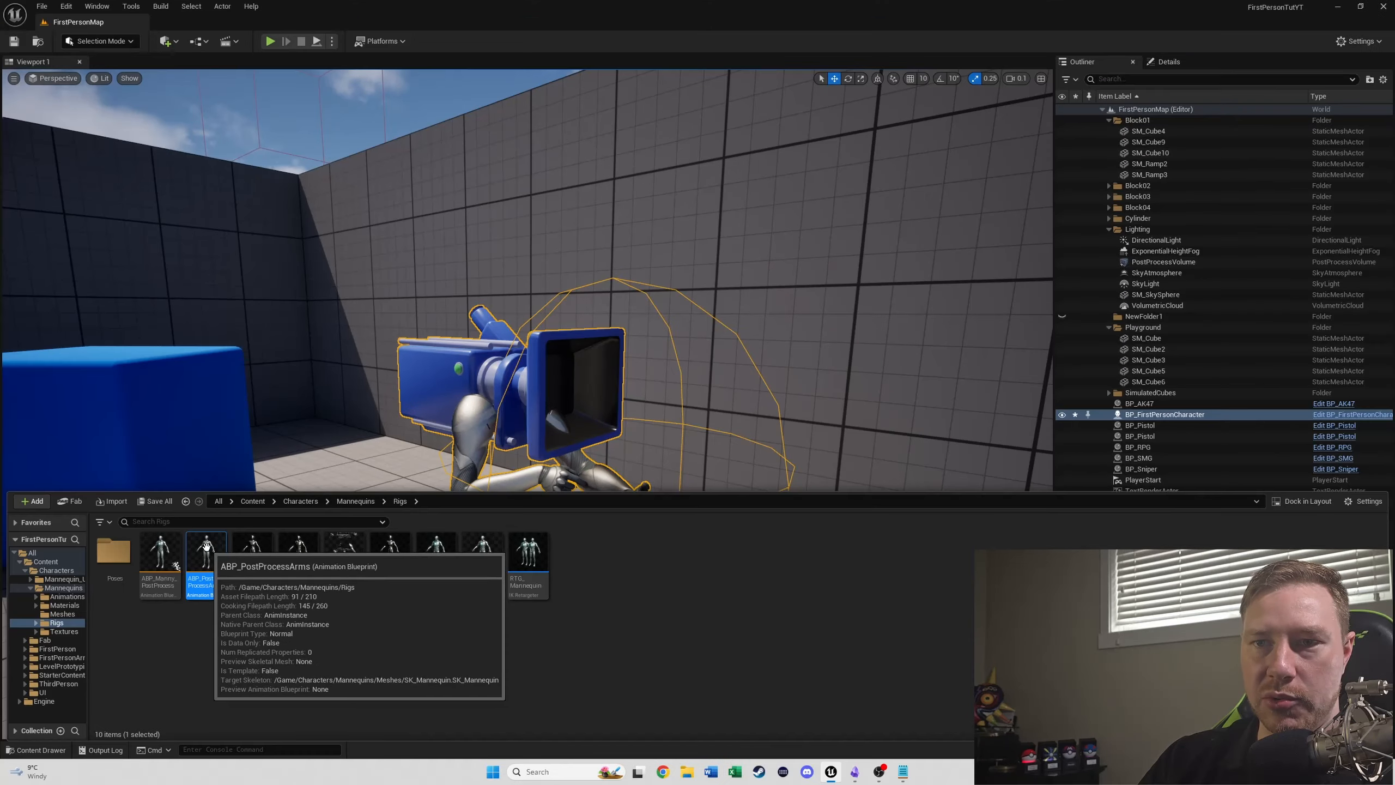
pyautogui.doubleClick(206, 545)
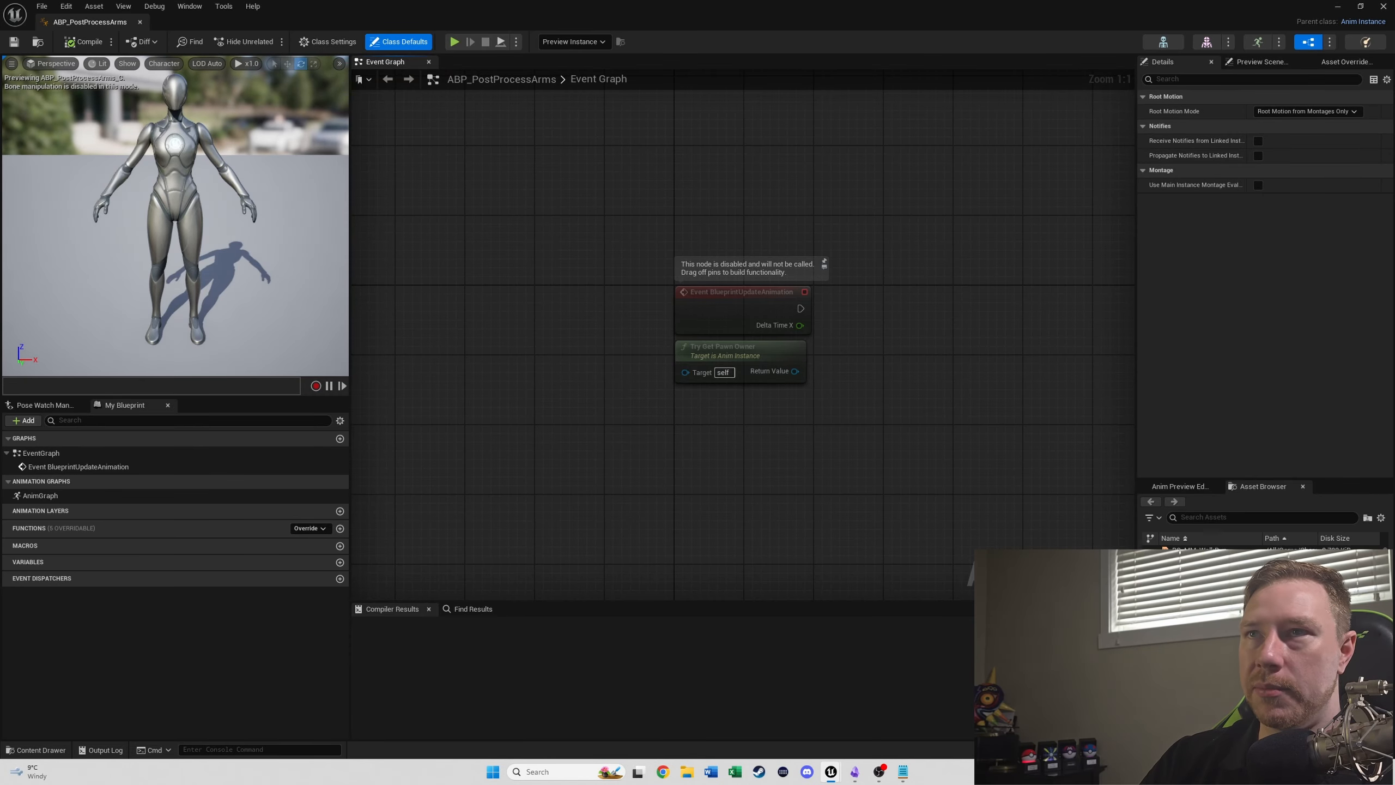
pyautogui.click(140, 23)
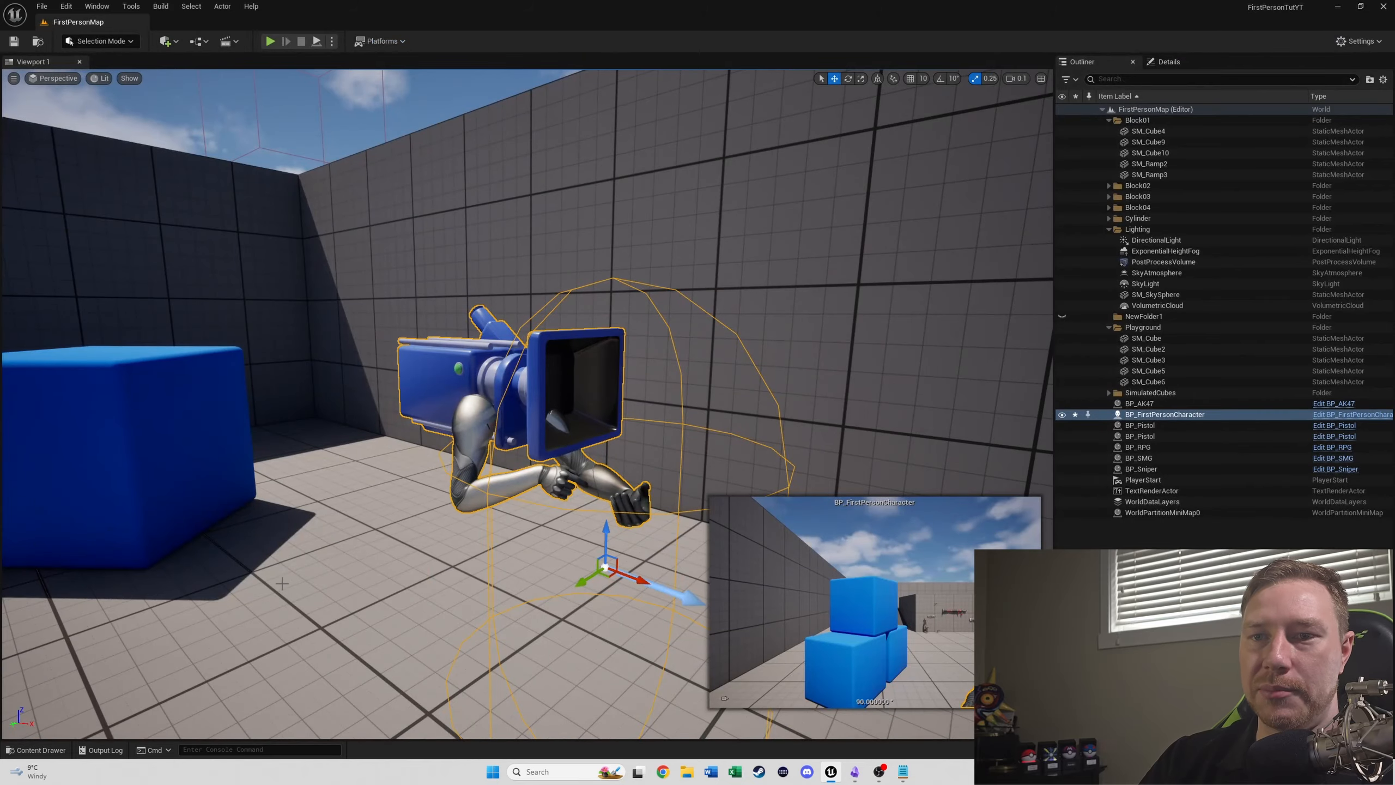
# - Assign the SK_Mannequin_Arms_Skeleton skeleton to the ABP_PostProcessArms animation blueprint
pyautogui.hotkey('ctrl', 'space')
pyautogui.rightClick(209, 553)
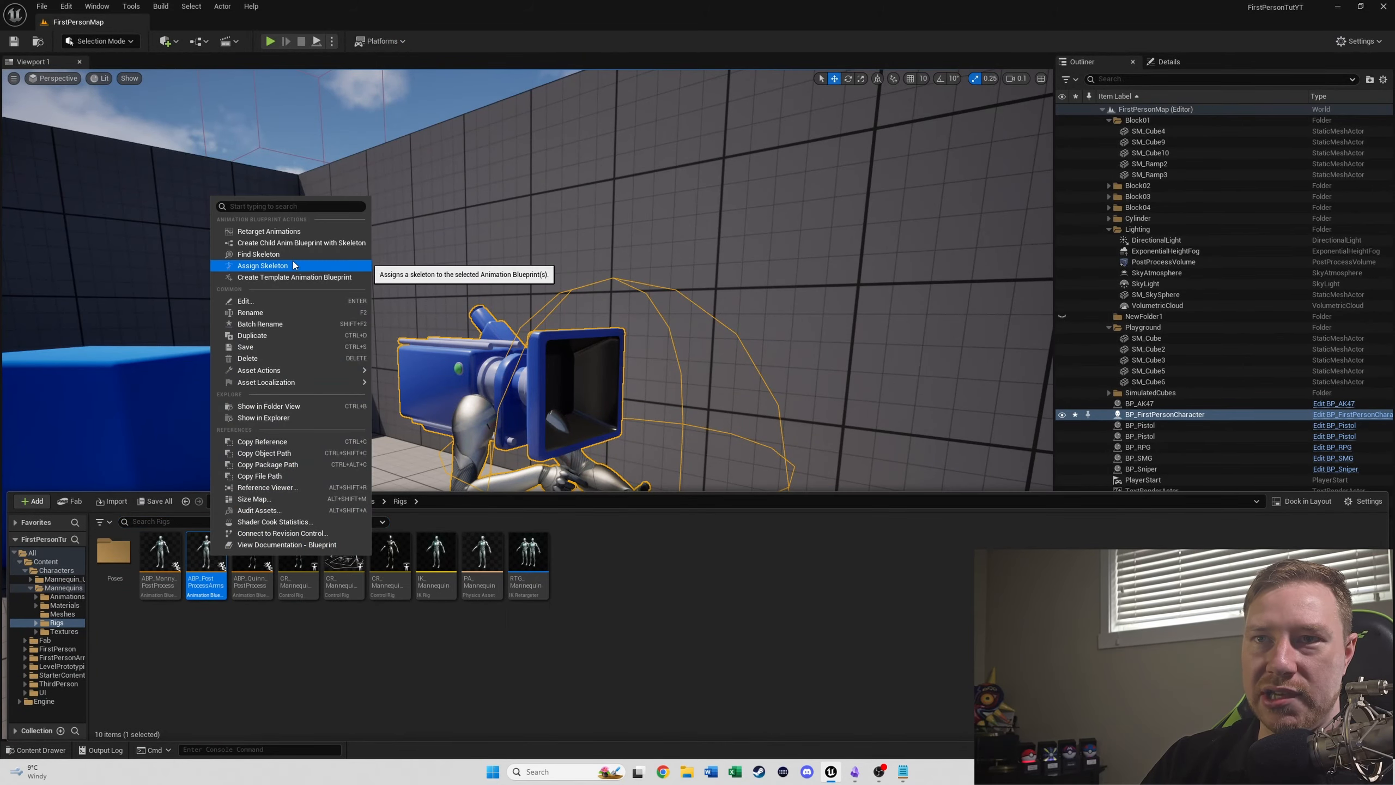
pyautogui.click(263, 265)
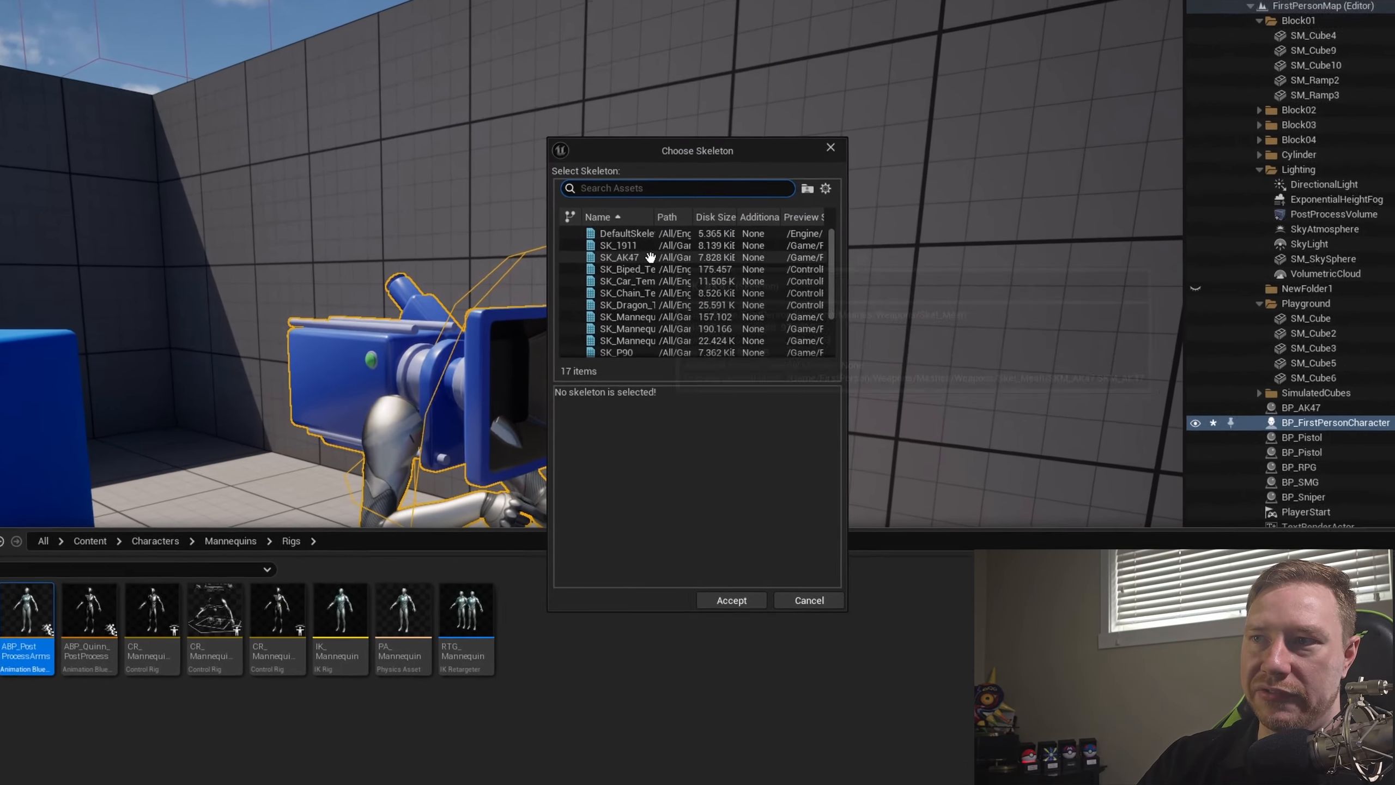
pyautogui.scroll(-3, 662, 292)
pyautogui.scroll(2, 628, 193)
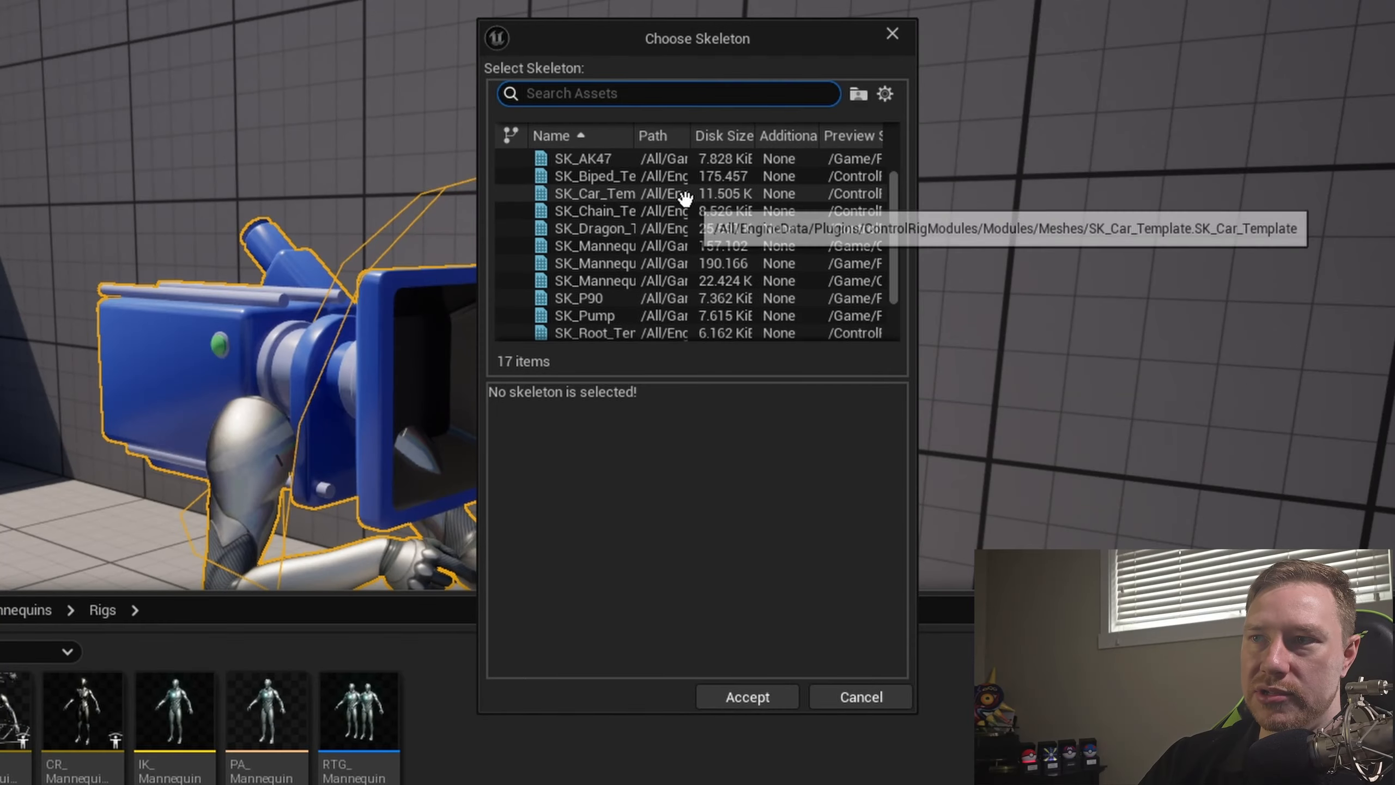
pyautogui.moveTo(633, 135); pyautogui.dragTo(769, 135)
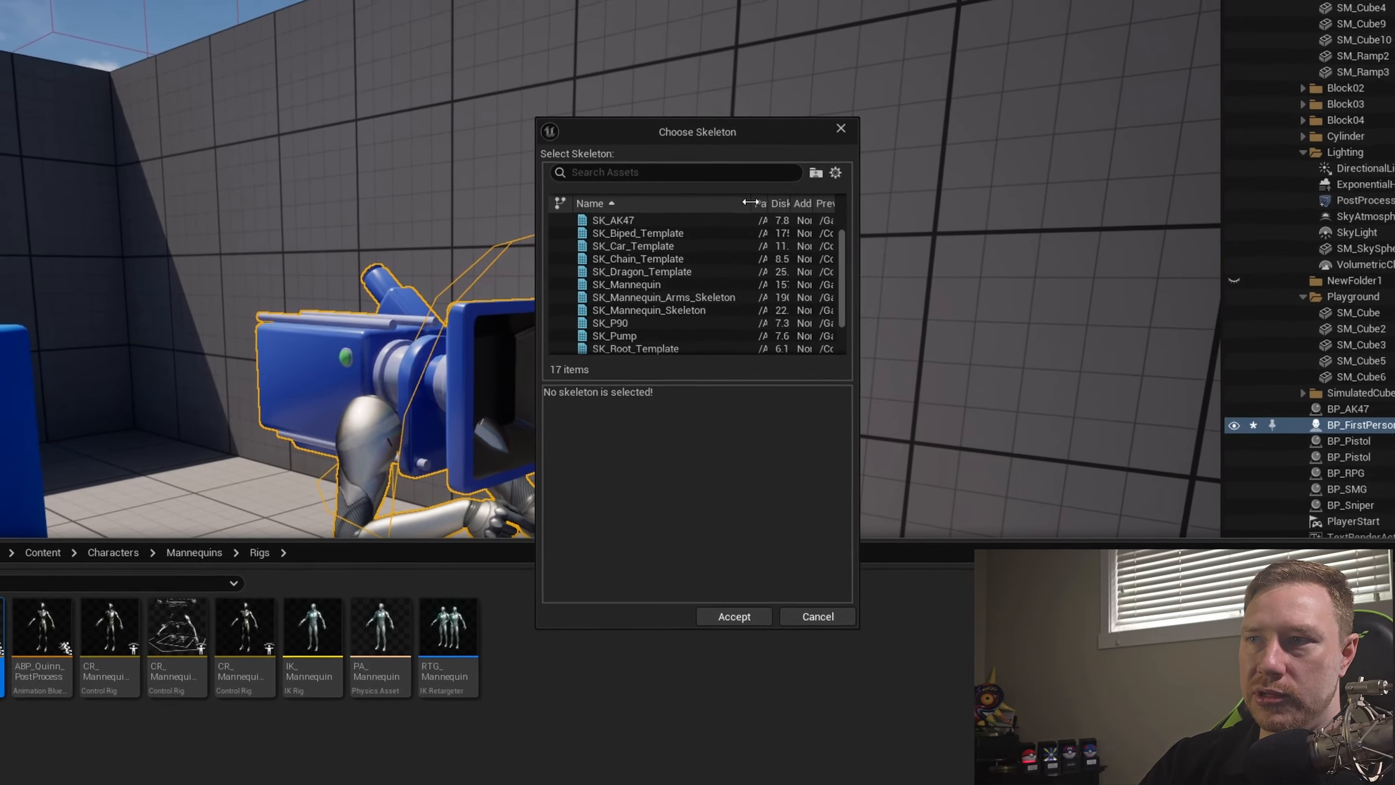
pyautogui.click(709, 297)
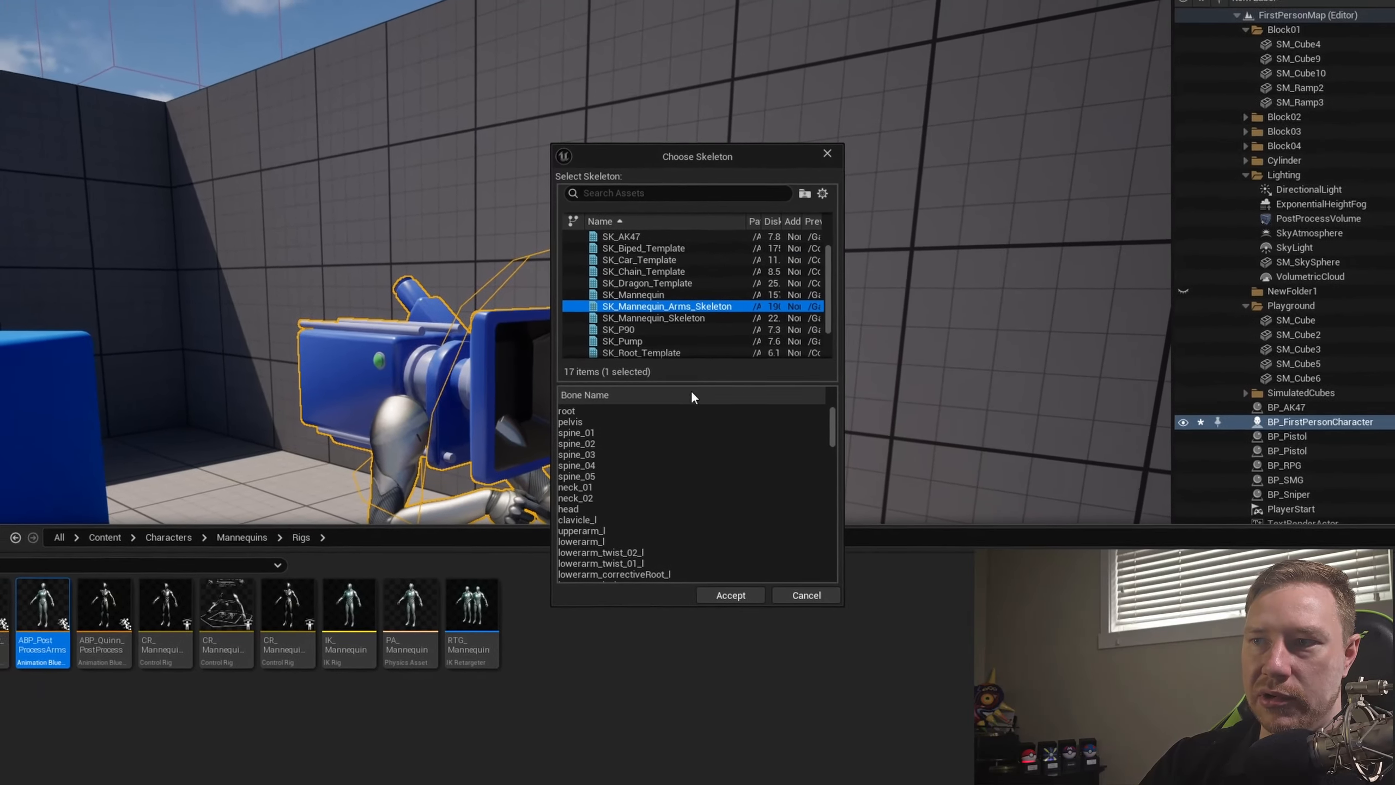
pyautogui.click(752, 615)
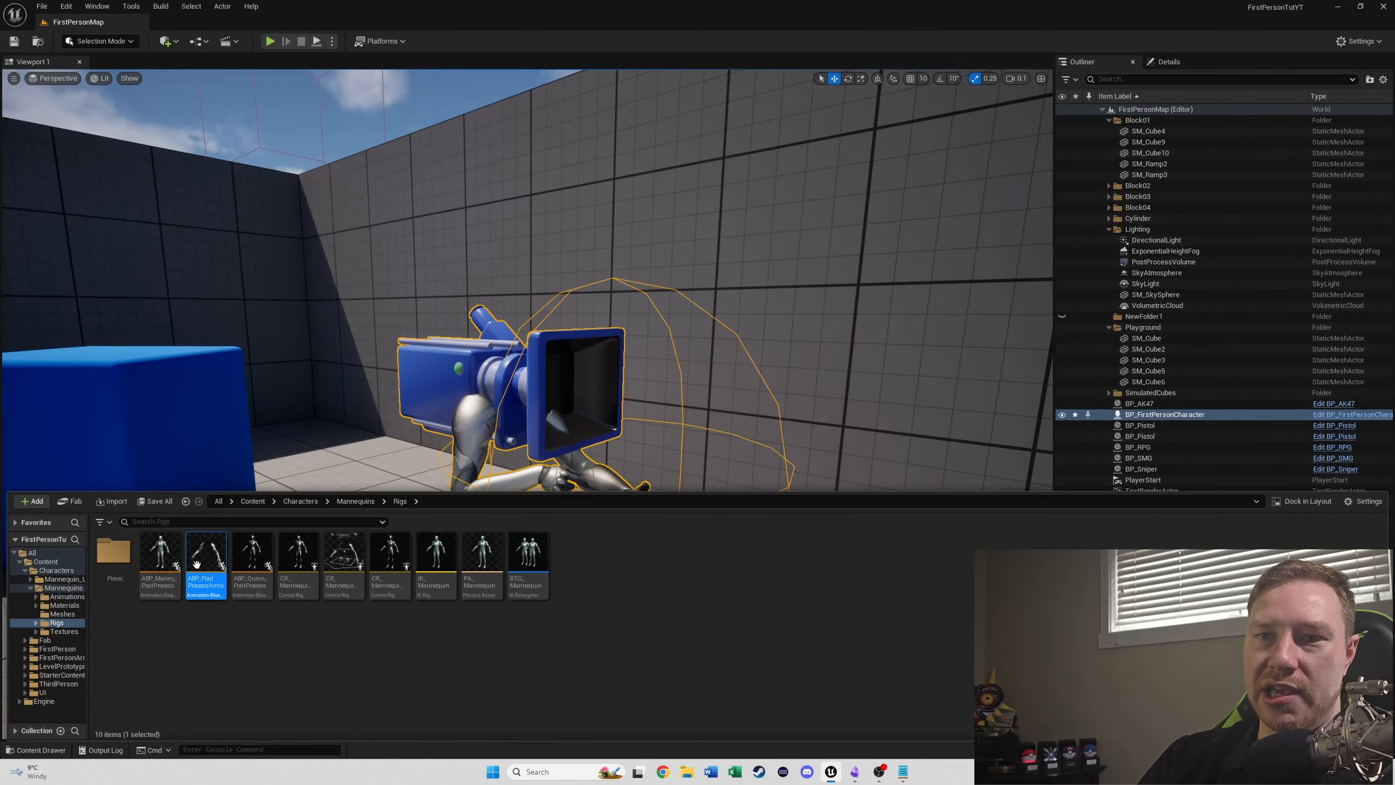
pyautogui.moveTo(194, 557)
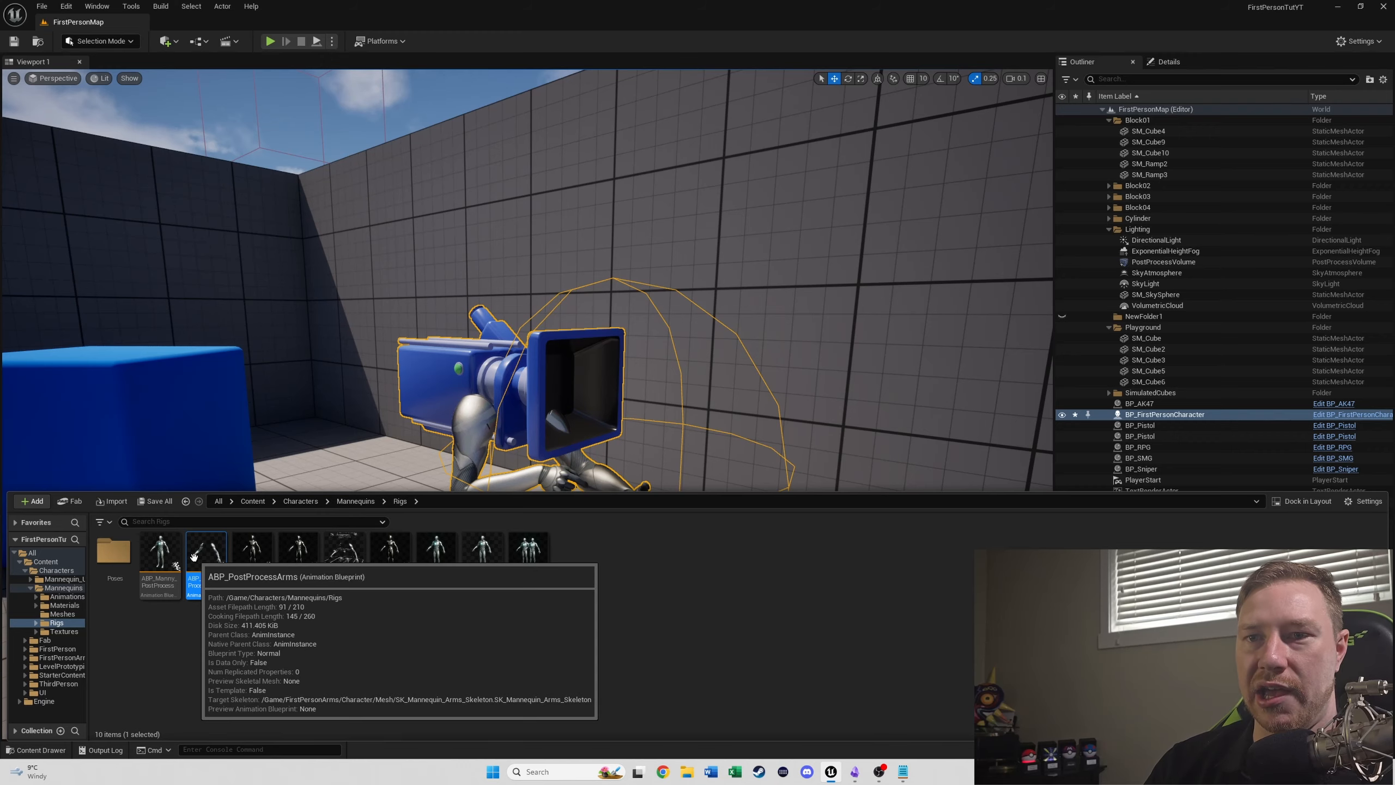
pyautogui.moveTo(694, 290); pyautogui.dragTo(695, 333, button='right')
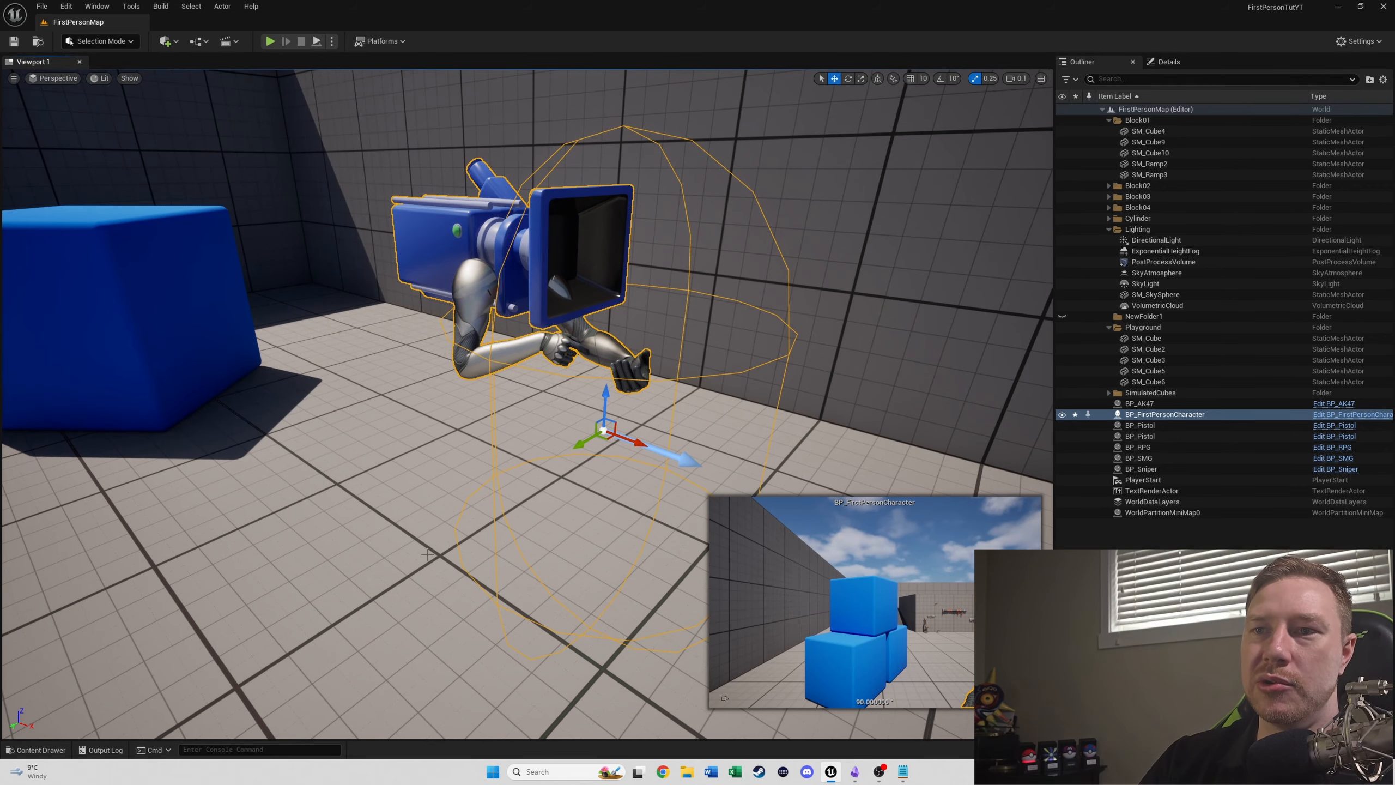
pyautogui.click(404, 584)
# - Browse the project content to the FirstPerson/Weapons/Meshes/Weapons/Skel_Mesh folder
pyautogui.hotkey('ctrl', 'space')
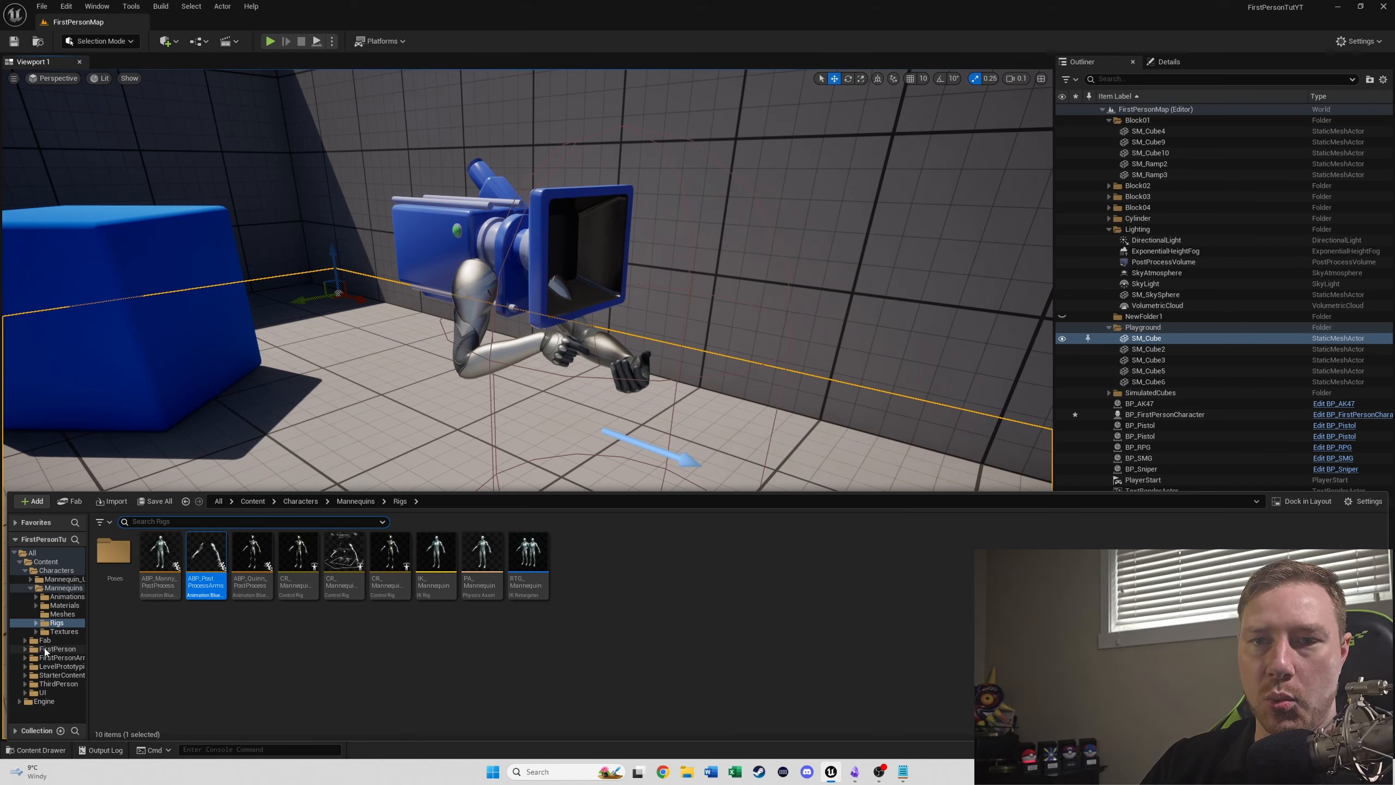
pyautogui.click(27, 573)
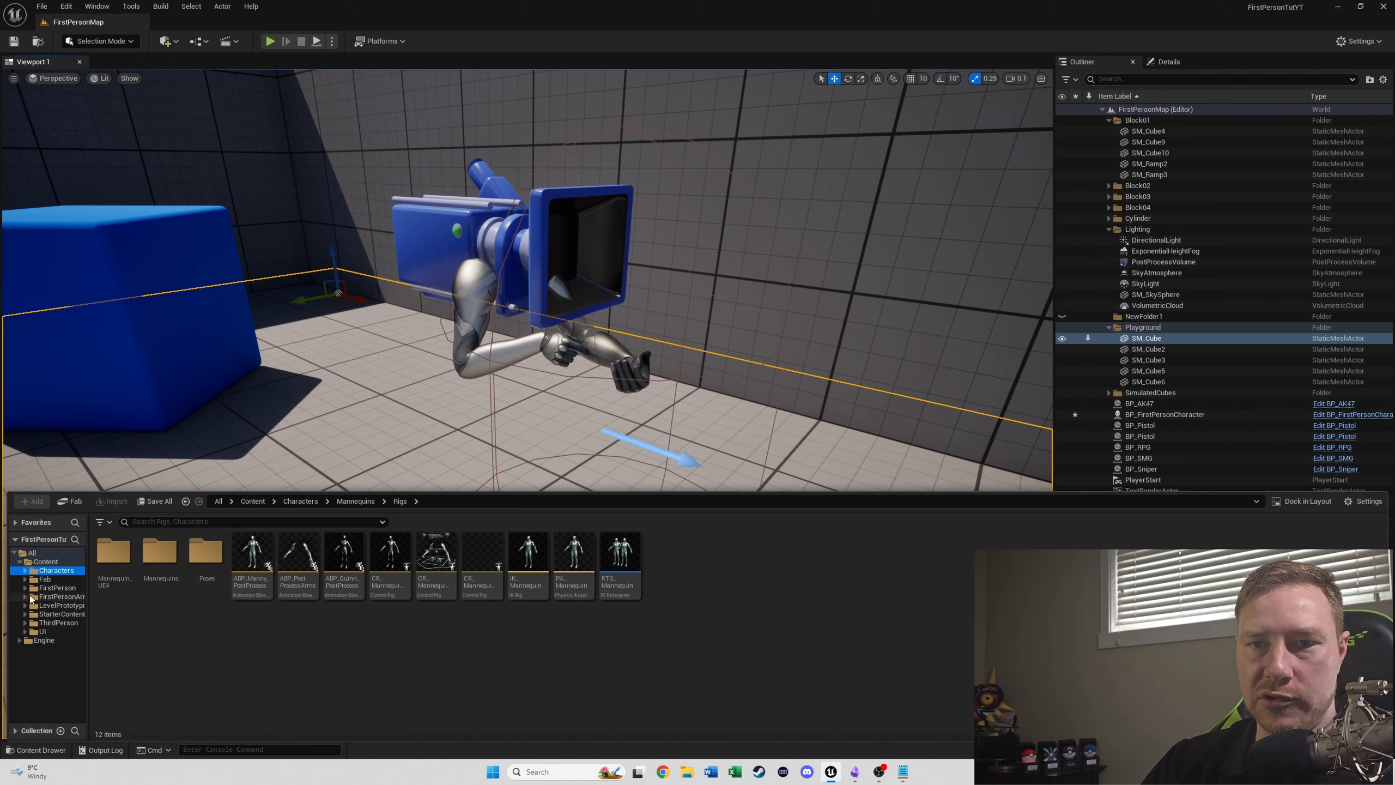
pyautogui.doubleClick(344, 551)
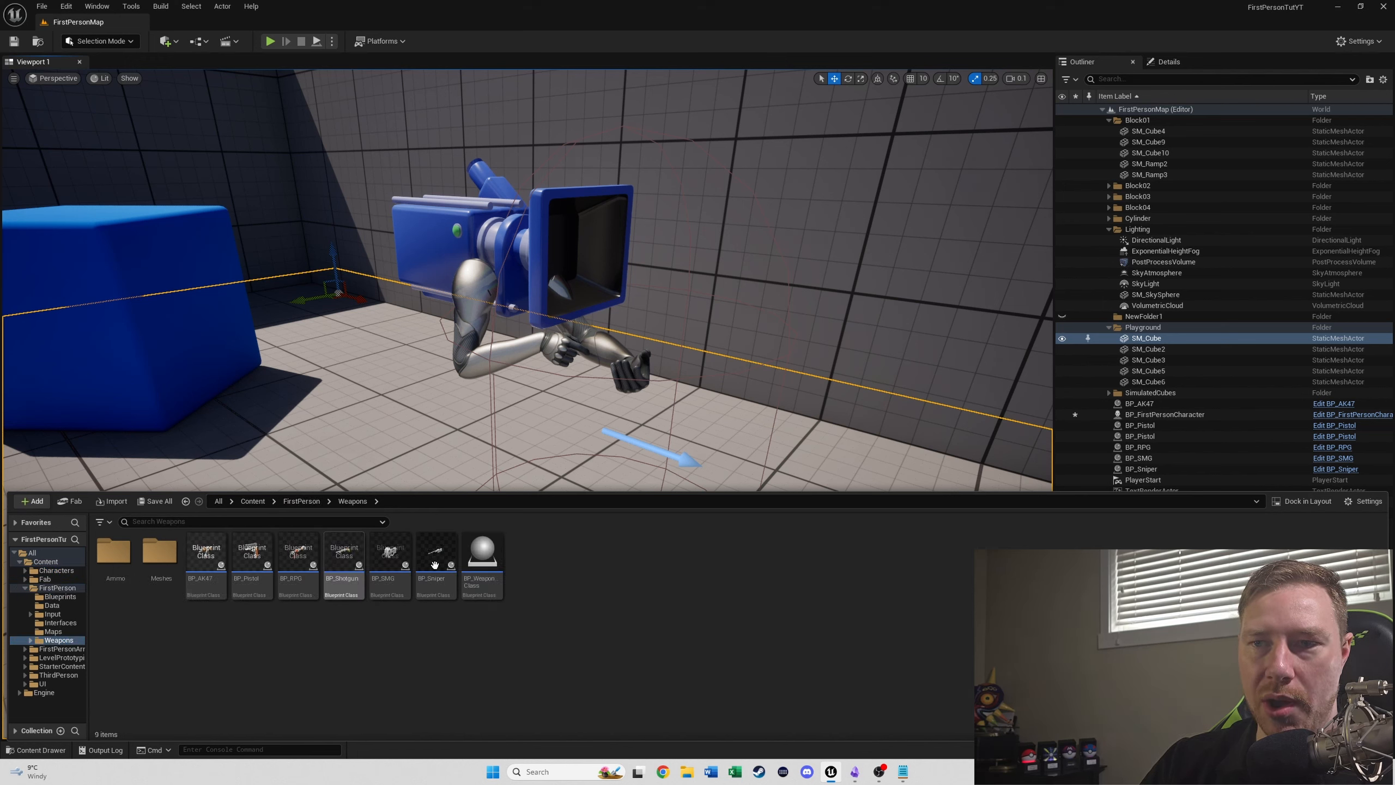
pyautogui.doubleClick(159, 550)
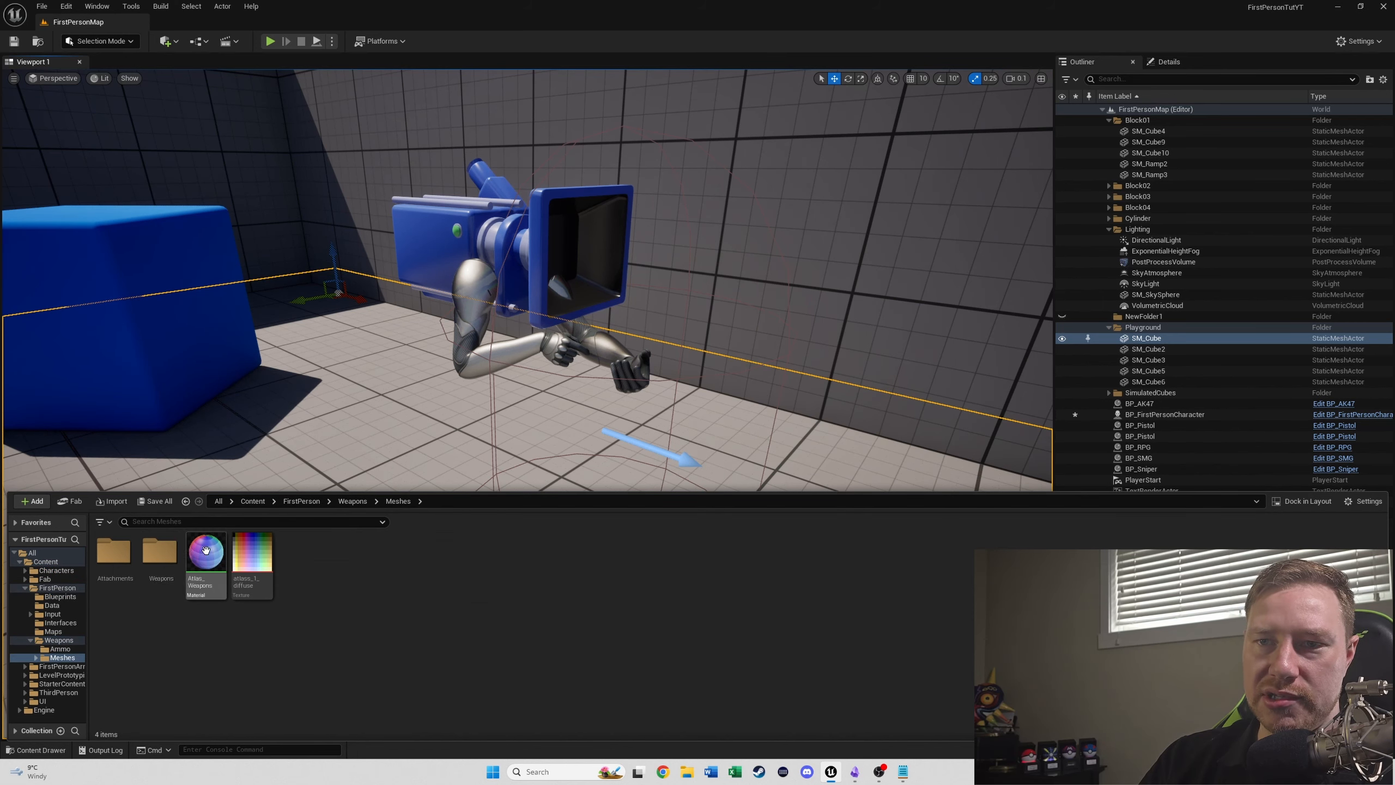
pyautogui.doubleClick(175, 550)
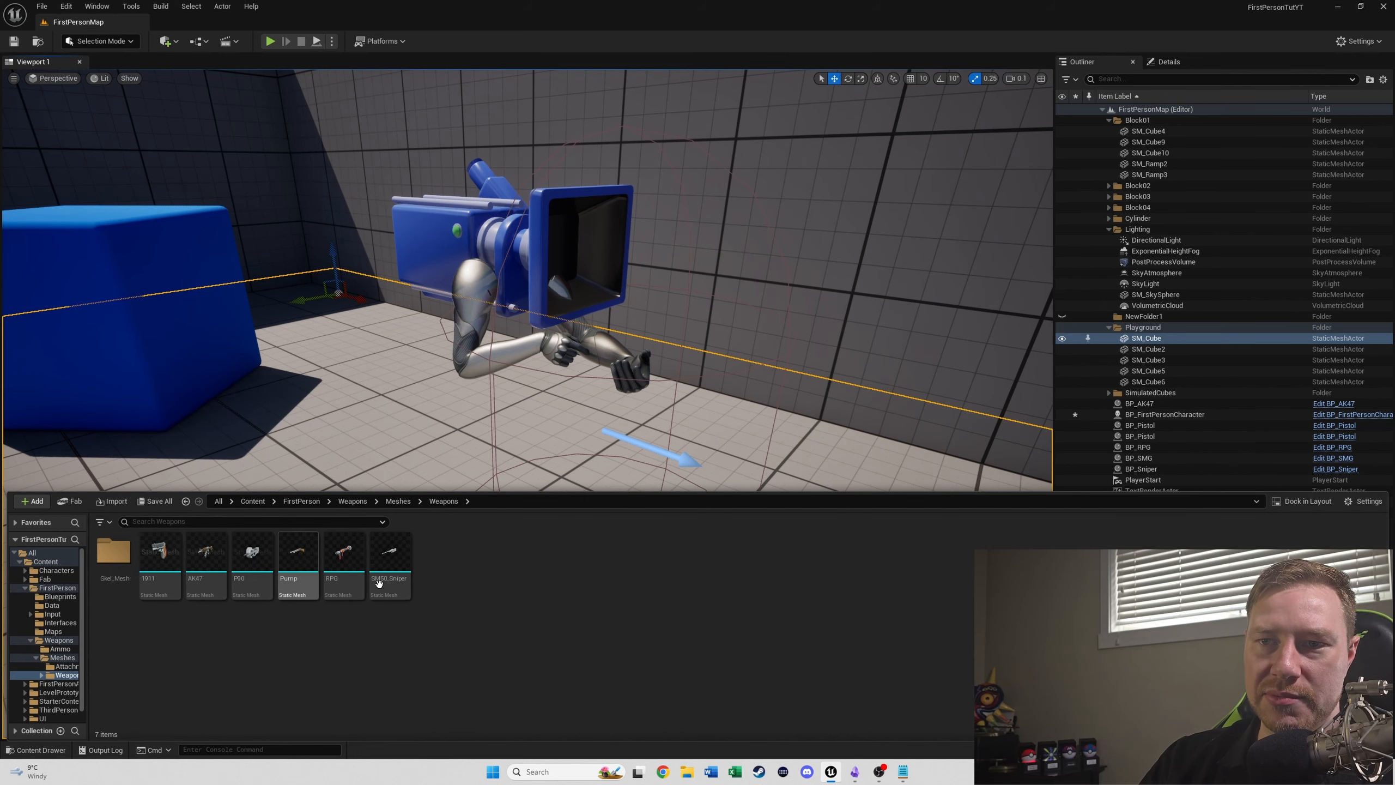
pyautogui.doubleClick(114, 550)
# - Open the six weapon skeletal meshes from SKM_1911 to SKM_SM50_Sniper together and bring up SKM_1911
pyautogui.click(390, 555)
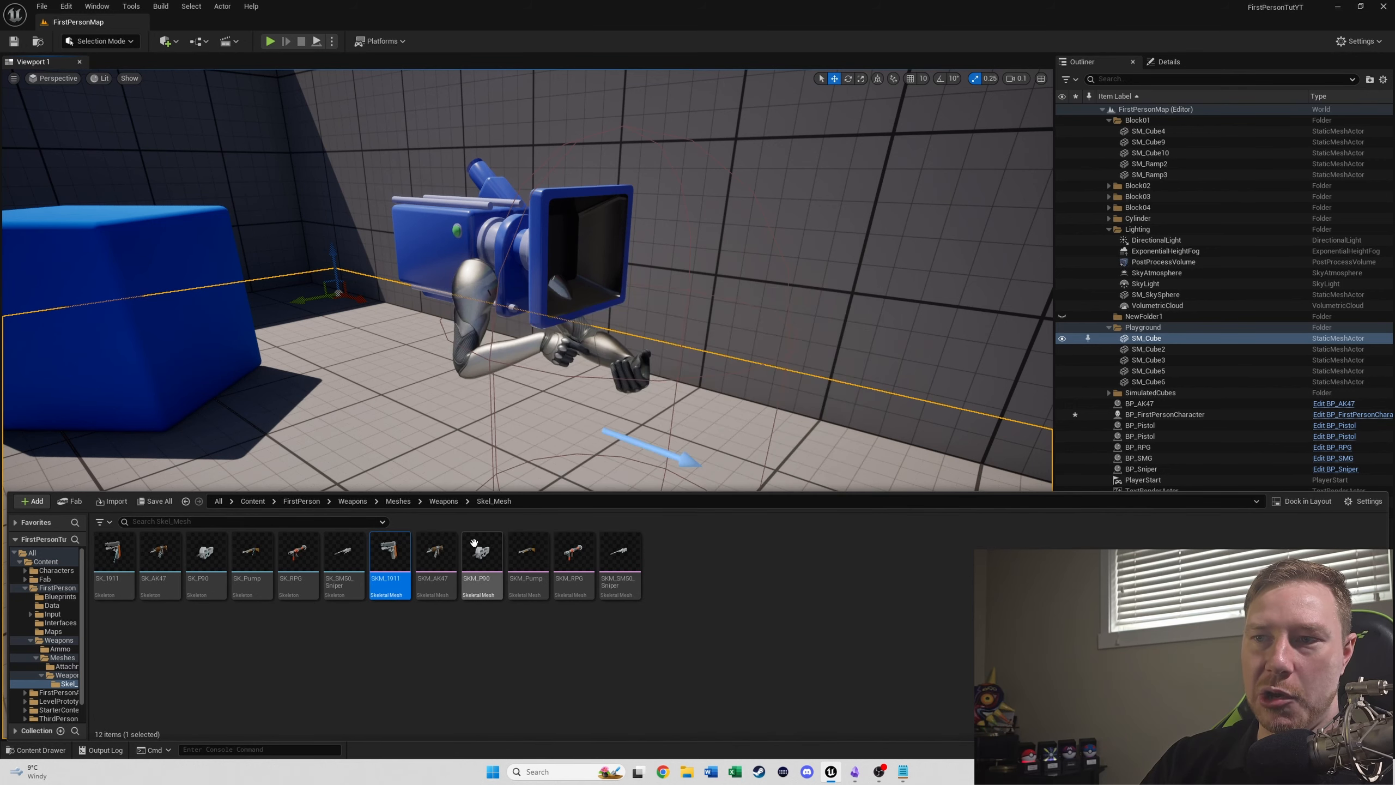
pyautogui.keyDown('shift'); pyautogui.click(619, 555); pyautogui.keyUp('shift')
pyautogui.press('Return')
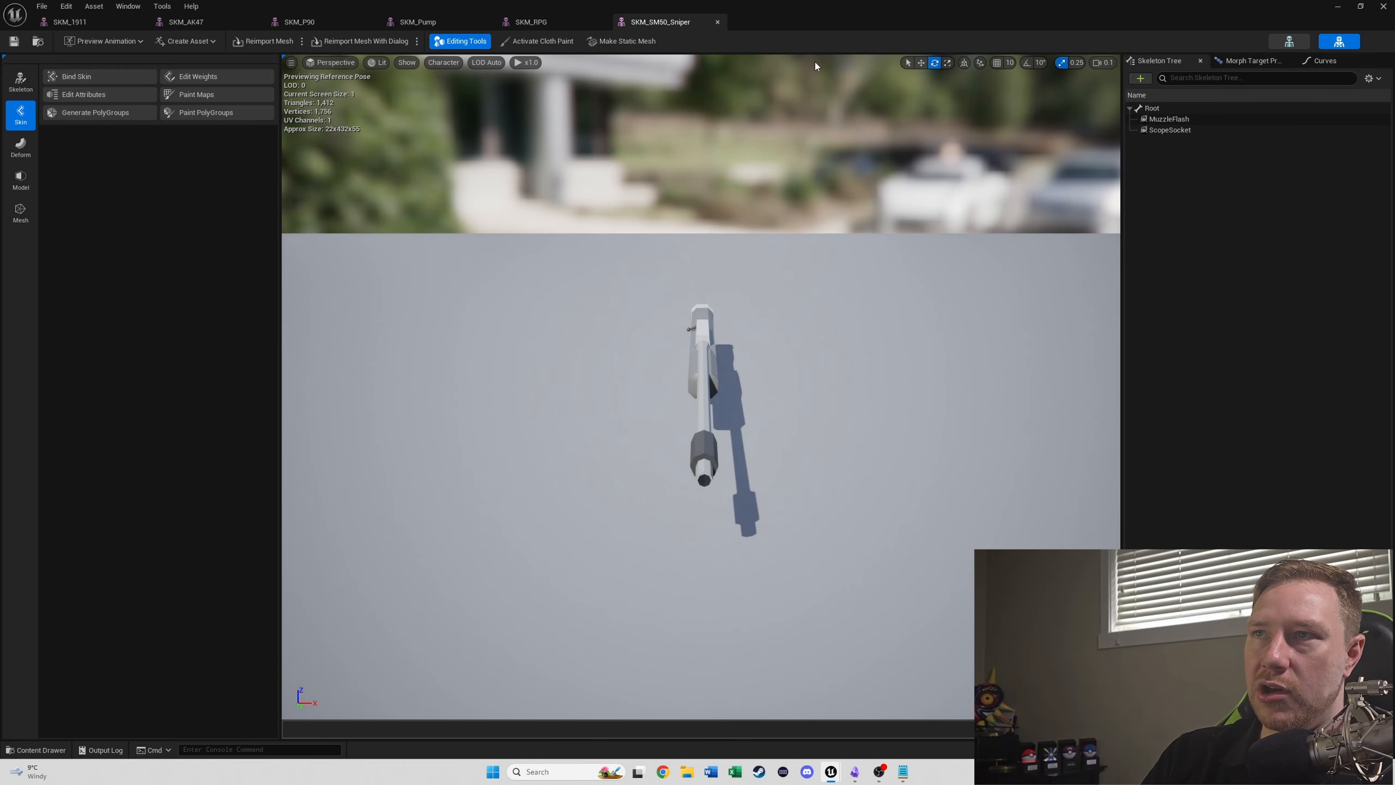
pyautogui.click(562, 22)
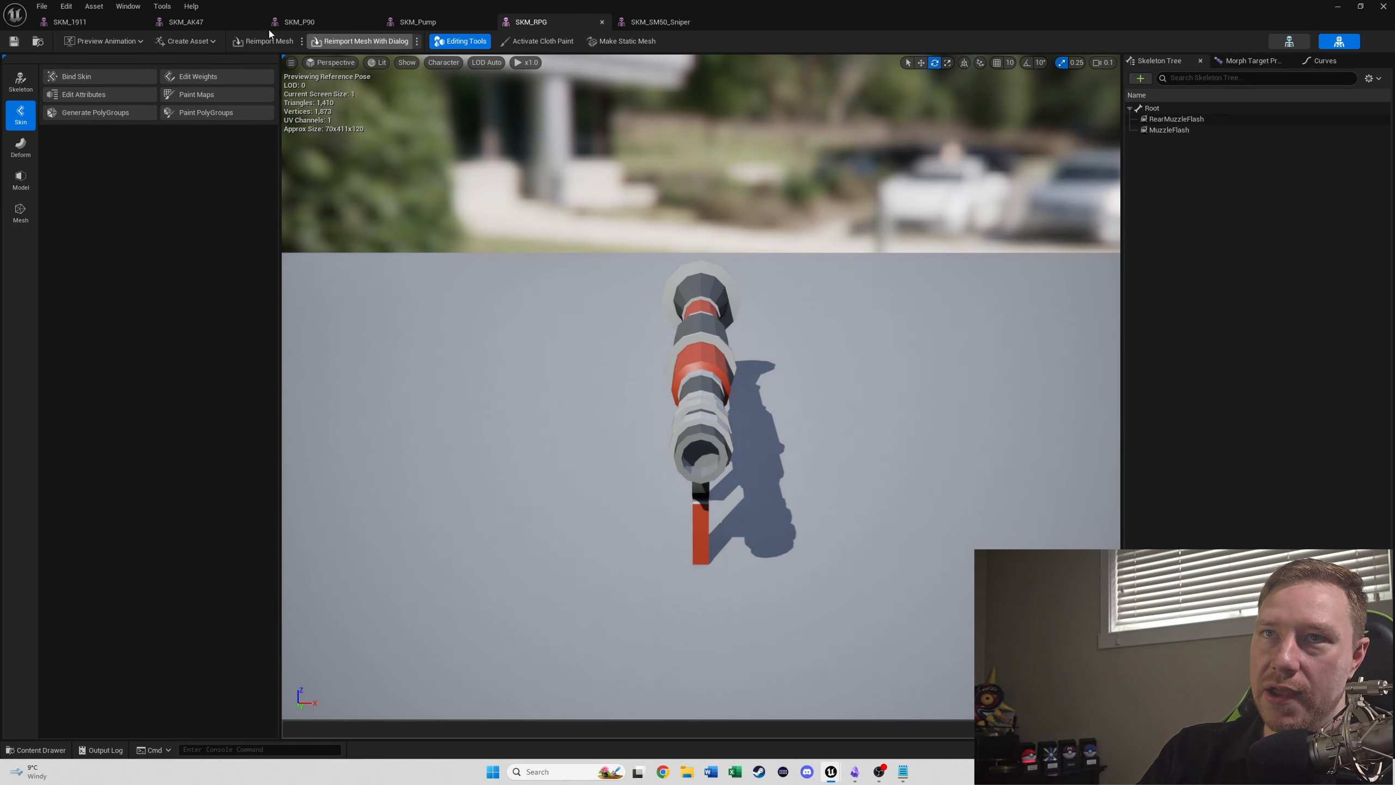
pyautogui.click(77, 22)
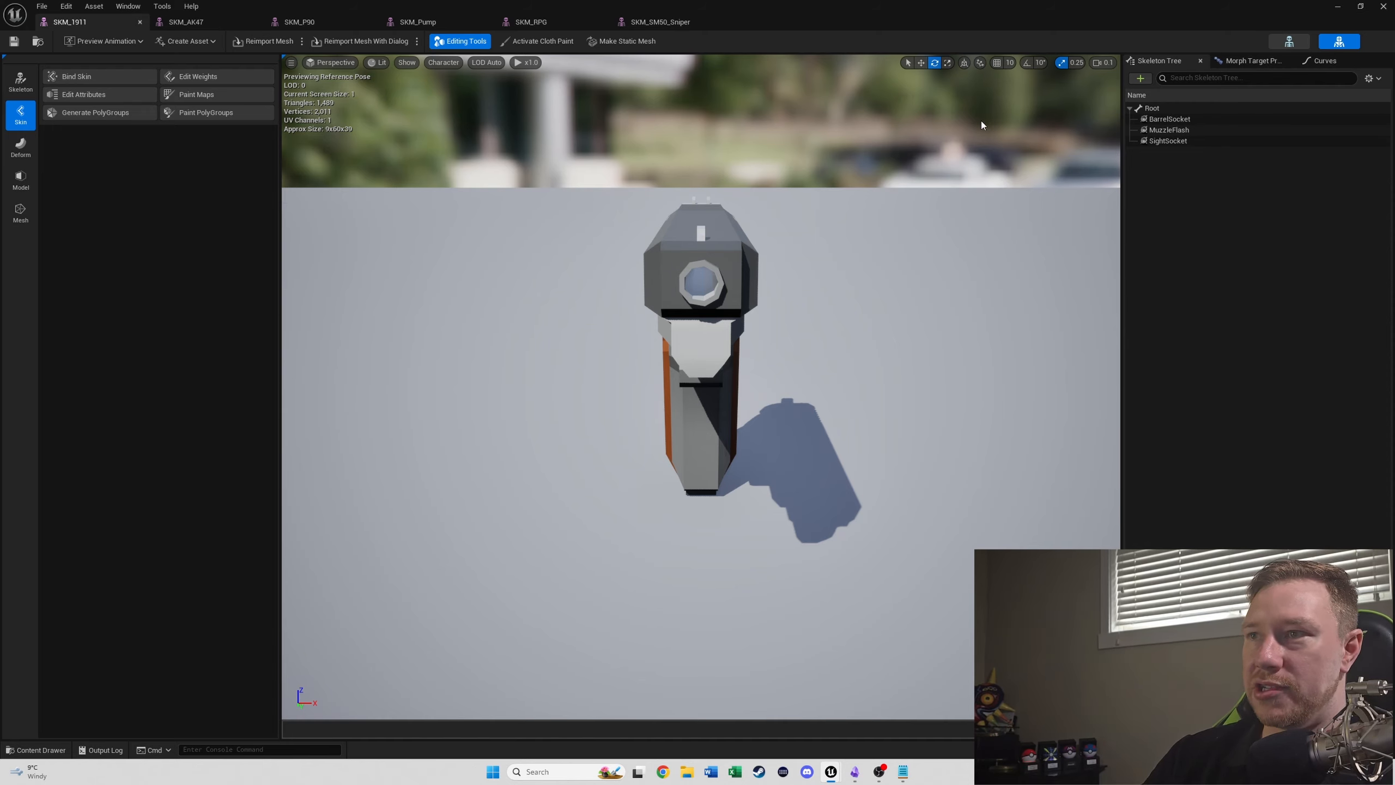
# - Add a socket named RightHandSocket to the Root bone of the SKM_1911 pistol
pyautogui.click(1140, 78)
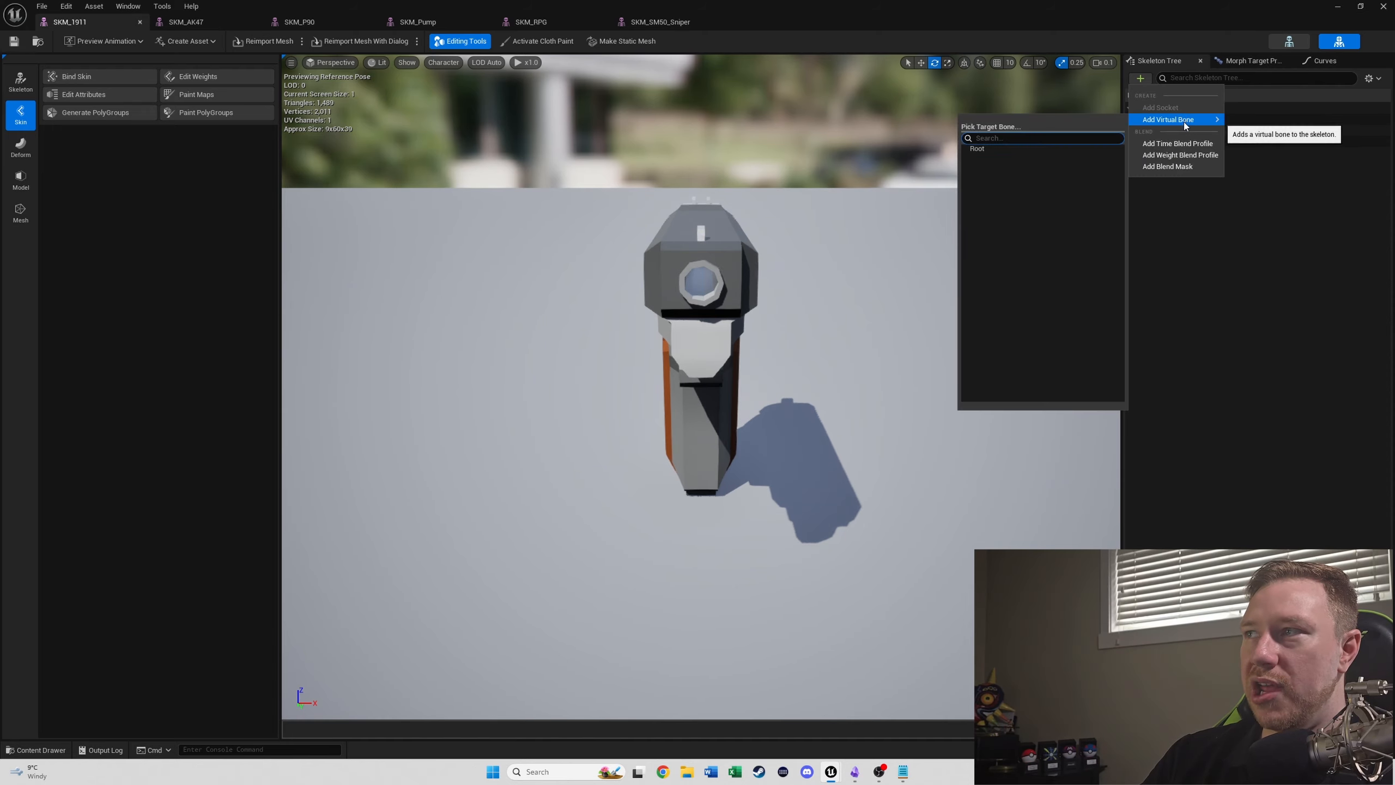
pyautogui.click(1273, 212)
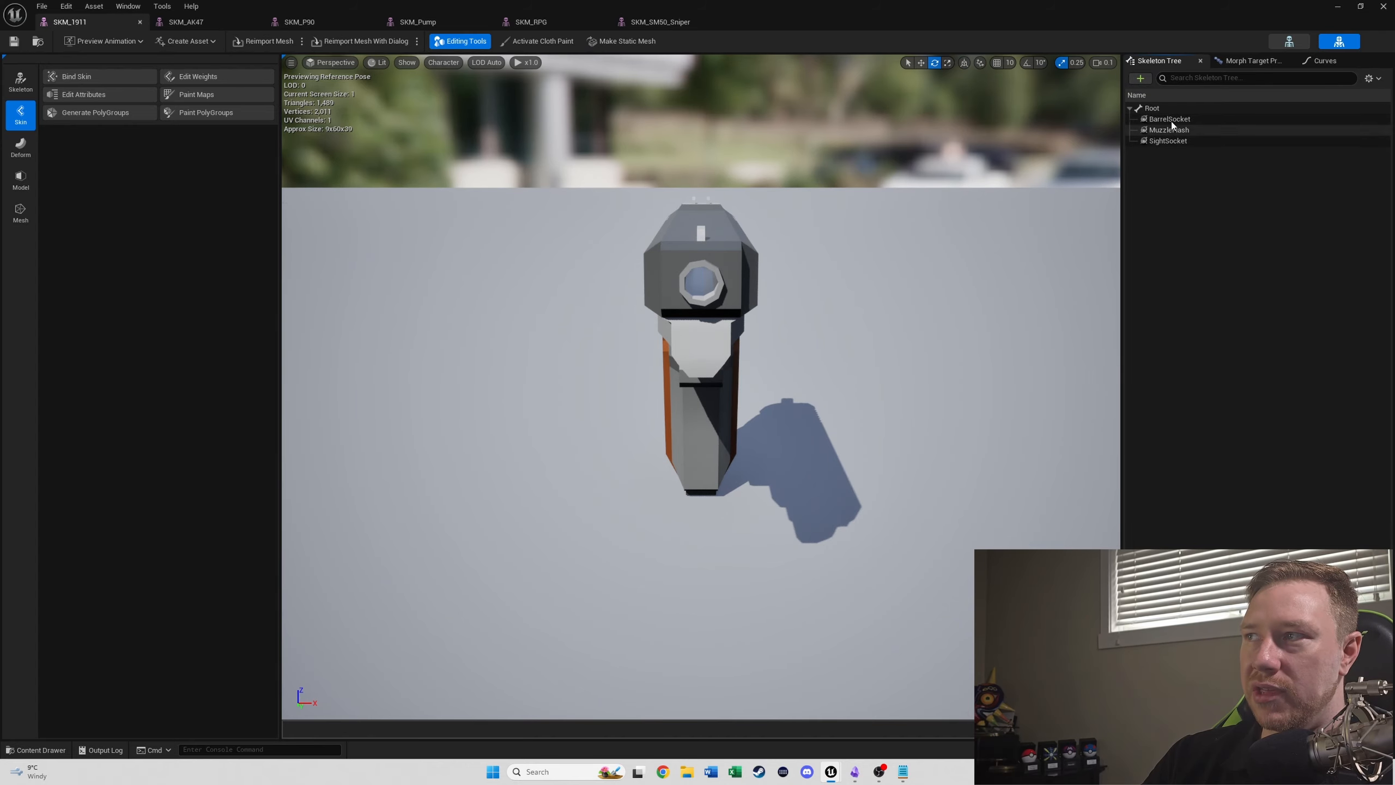
pyautogui.rightClick(1149, 109)
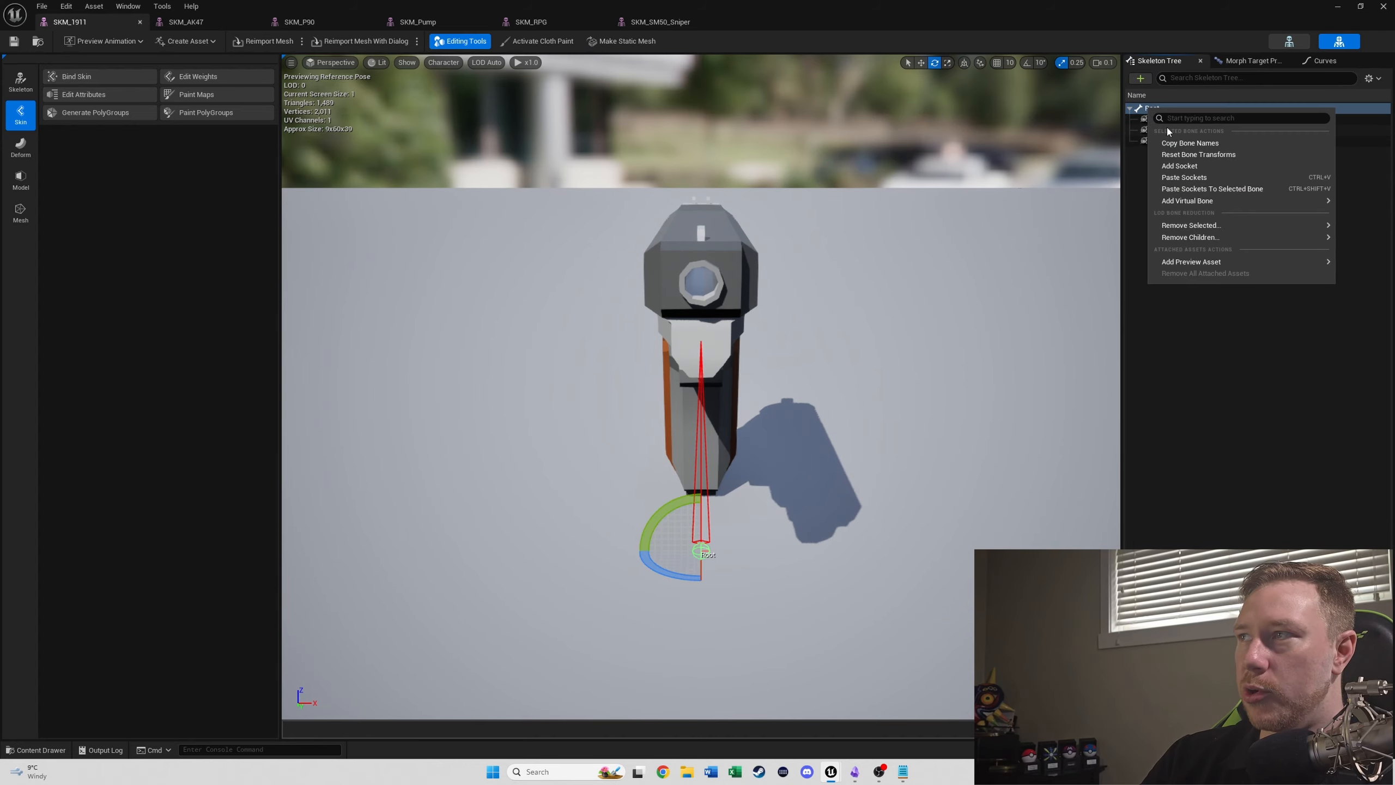
pyautogui.click(1179, 167)
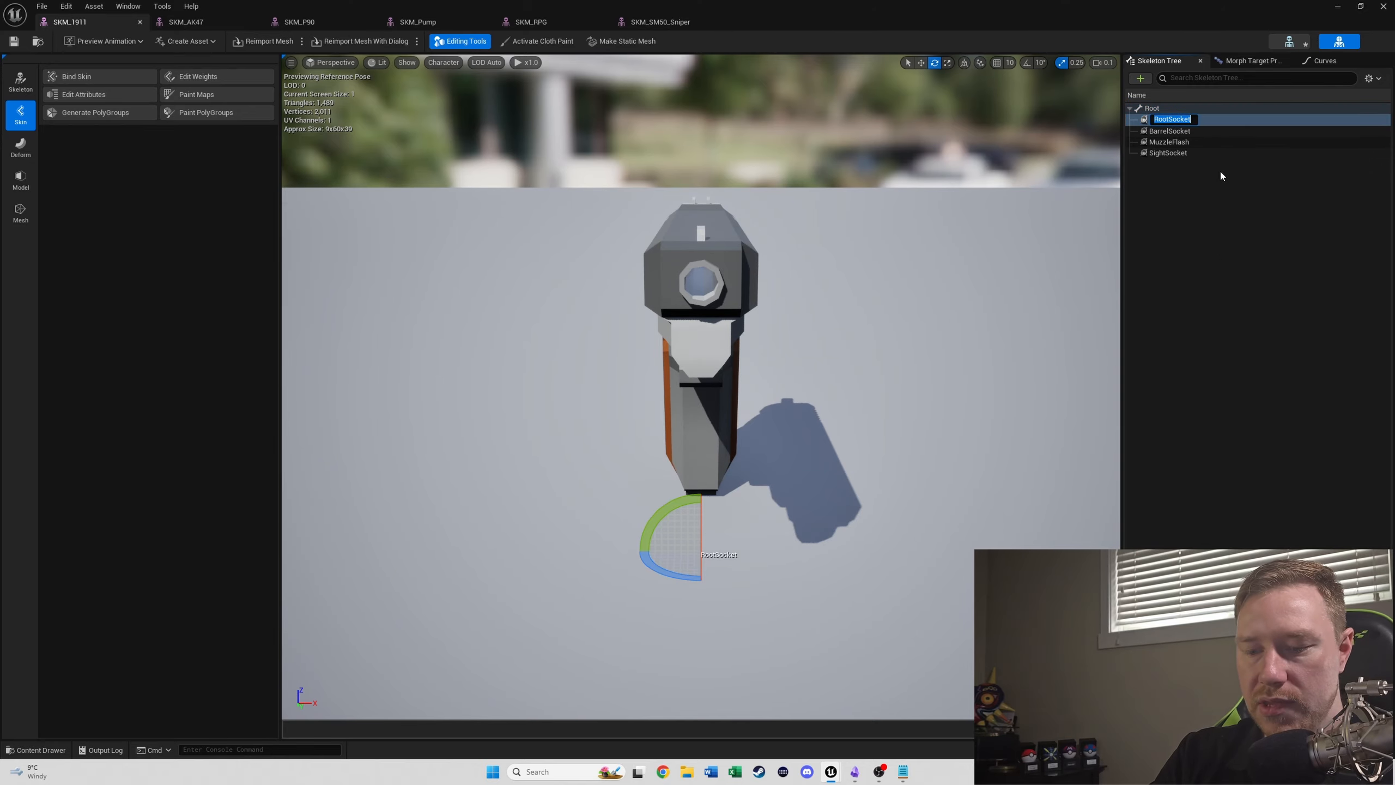
pyautogui.write('RightHandS')
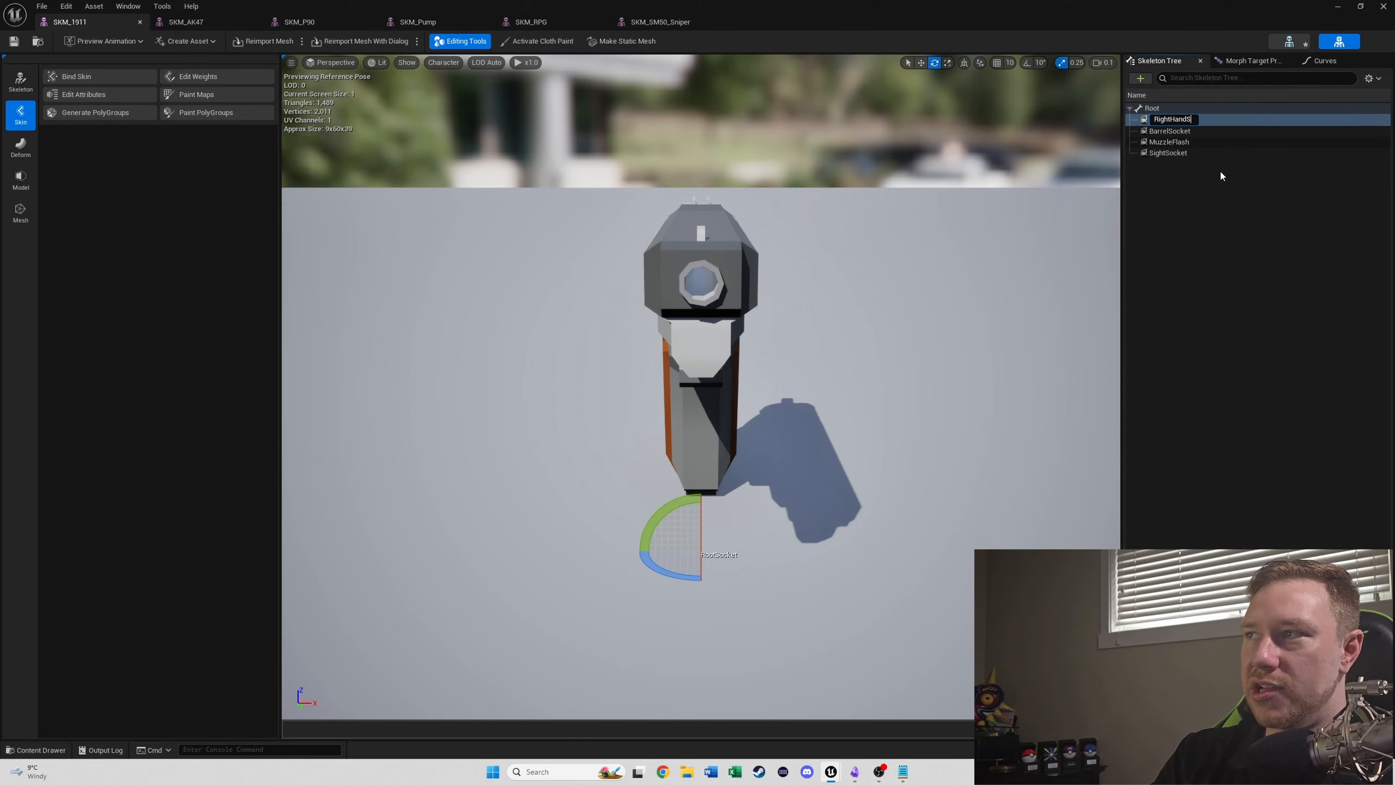
pyautogui.write('ocket')
pyautogui.press('Return')
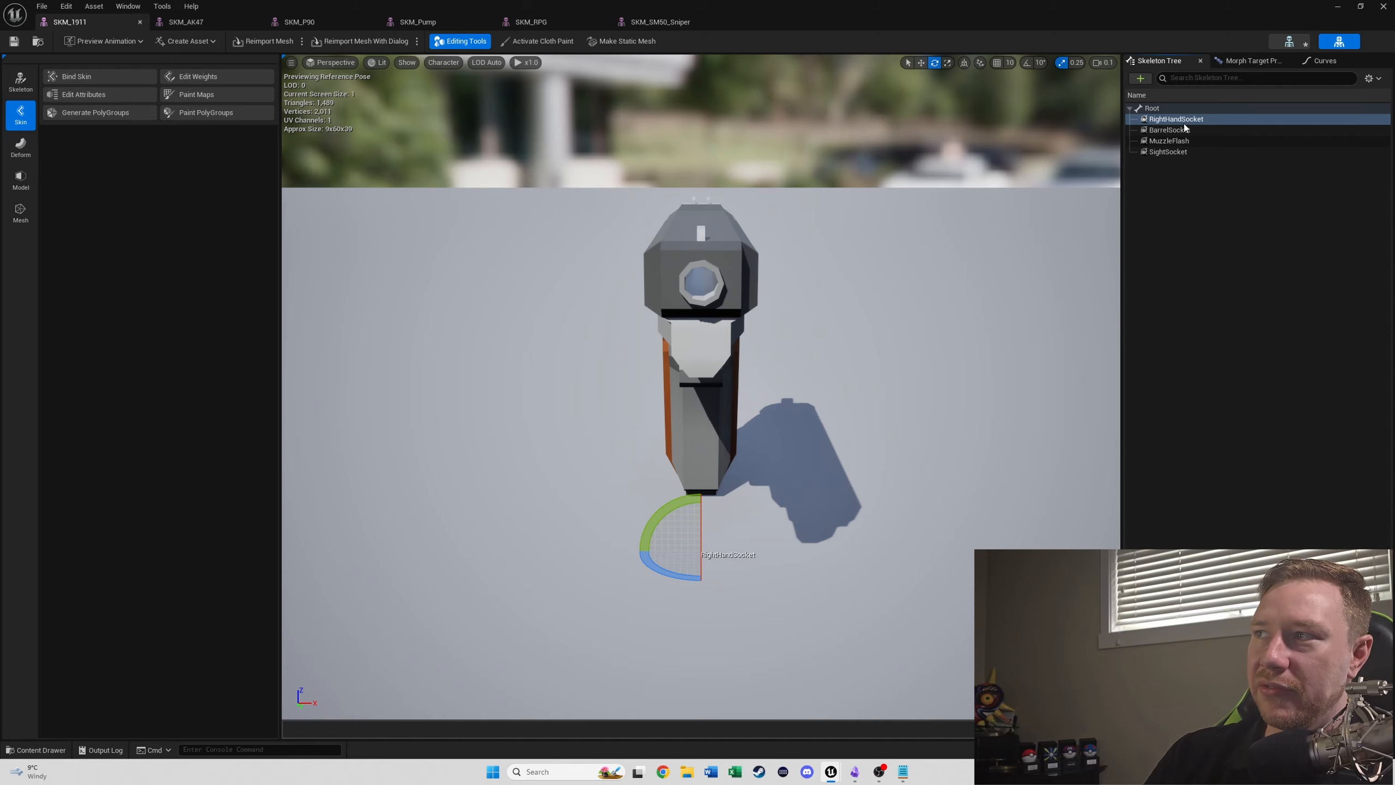
# - Add another socket with its default name to the pistol's Root bone and copy that socket
pyautogui.rightClick(1154, 110)
pyautogui.click(1197, 172)
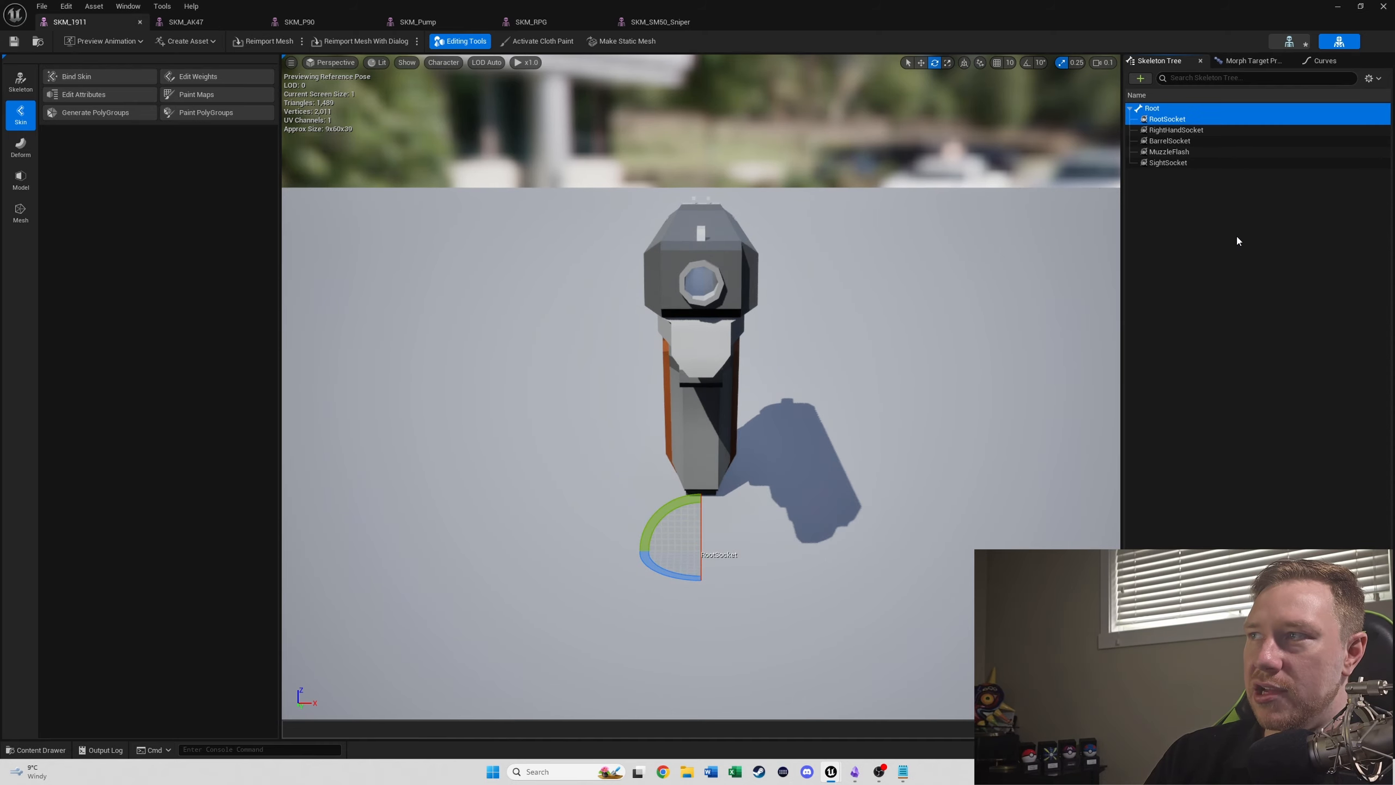
pyautogui.rightClick(1165, 119)
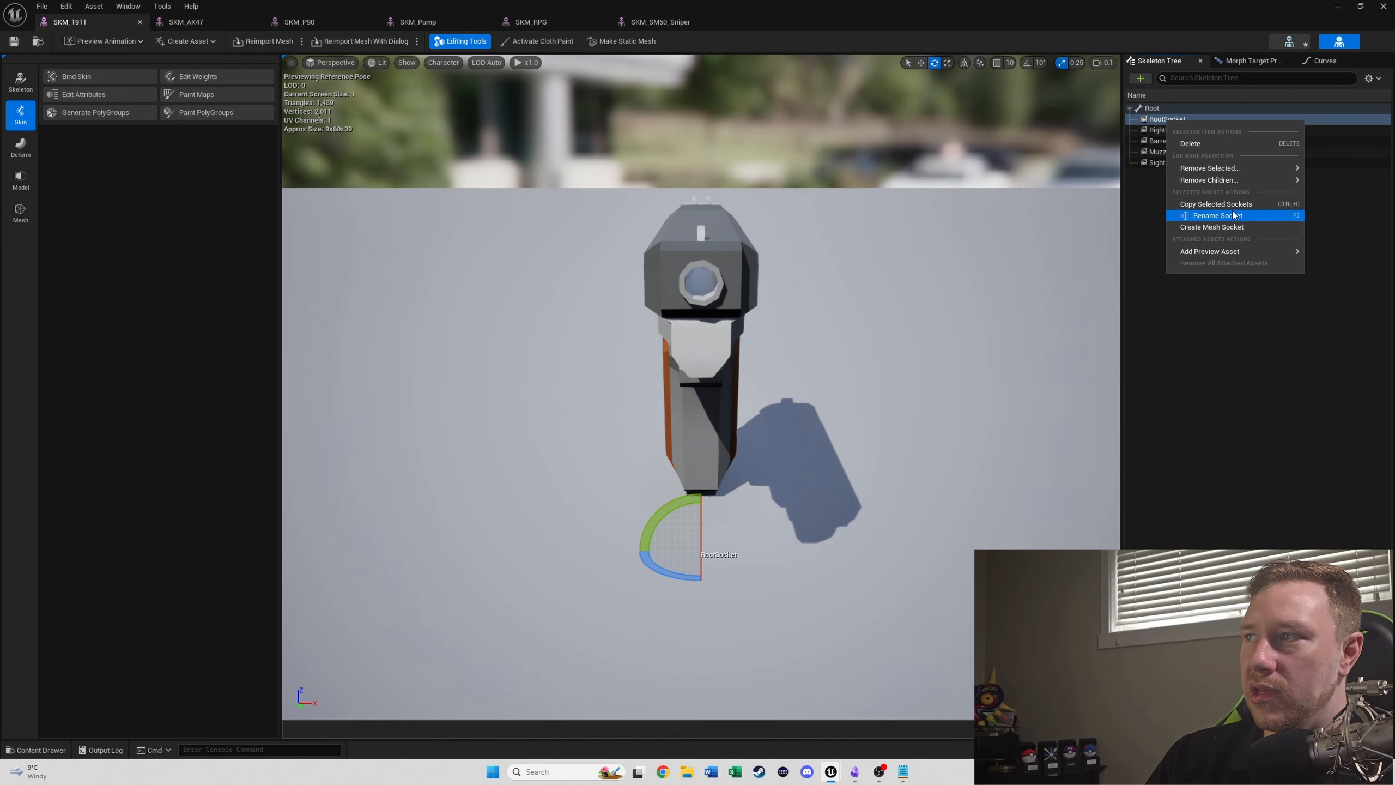
pyautogui.moveTo(1232, 179)
pyautogui.click(1215, 203)
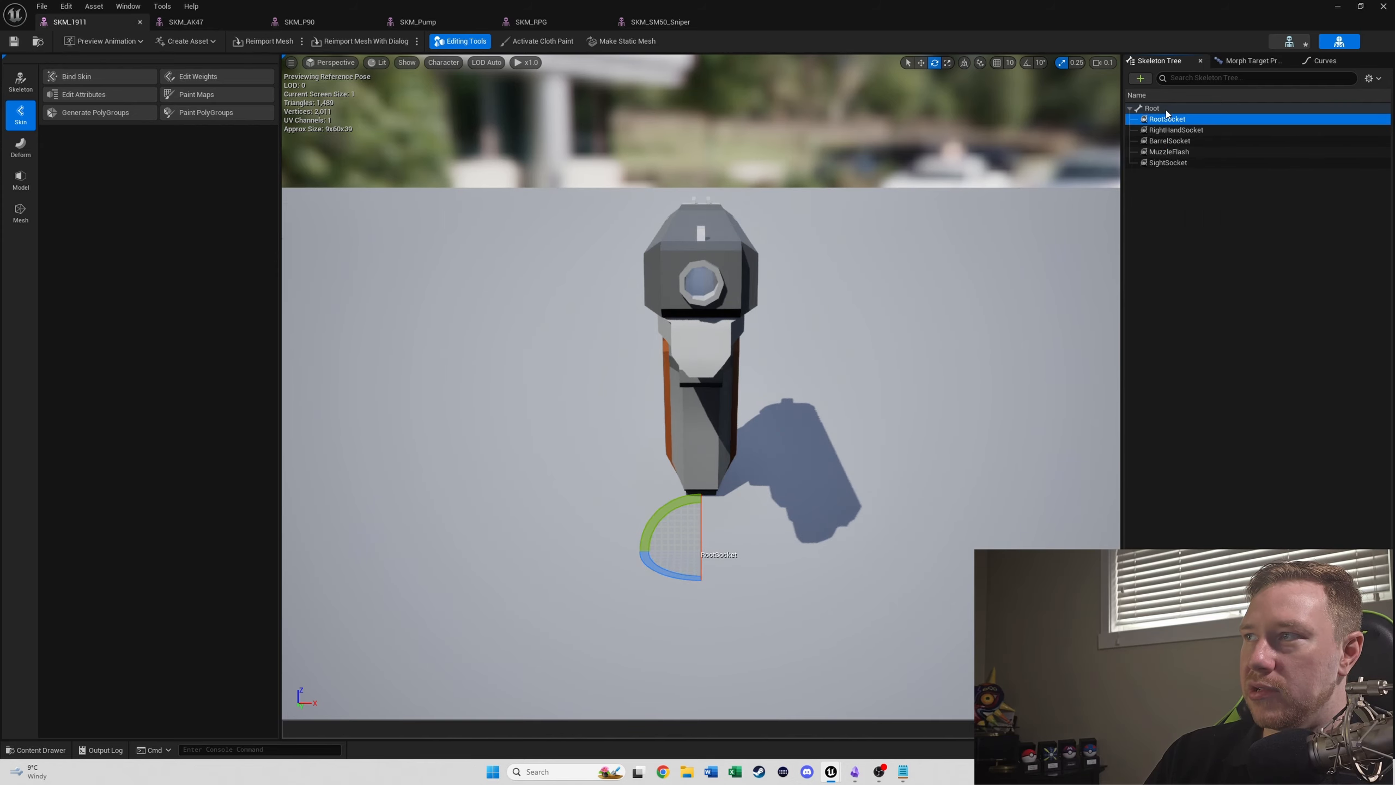
# - Add one more socket to the pistol's Root bone and rename it LeftHandSocket
pyautogui.rightClick(1165, 108)
pyautogui.click(1220, 164)
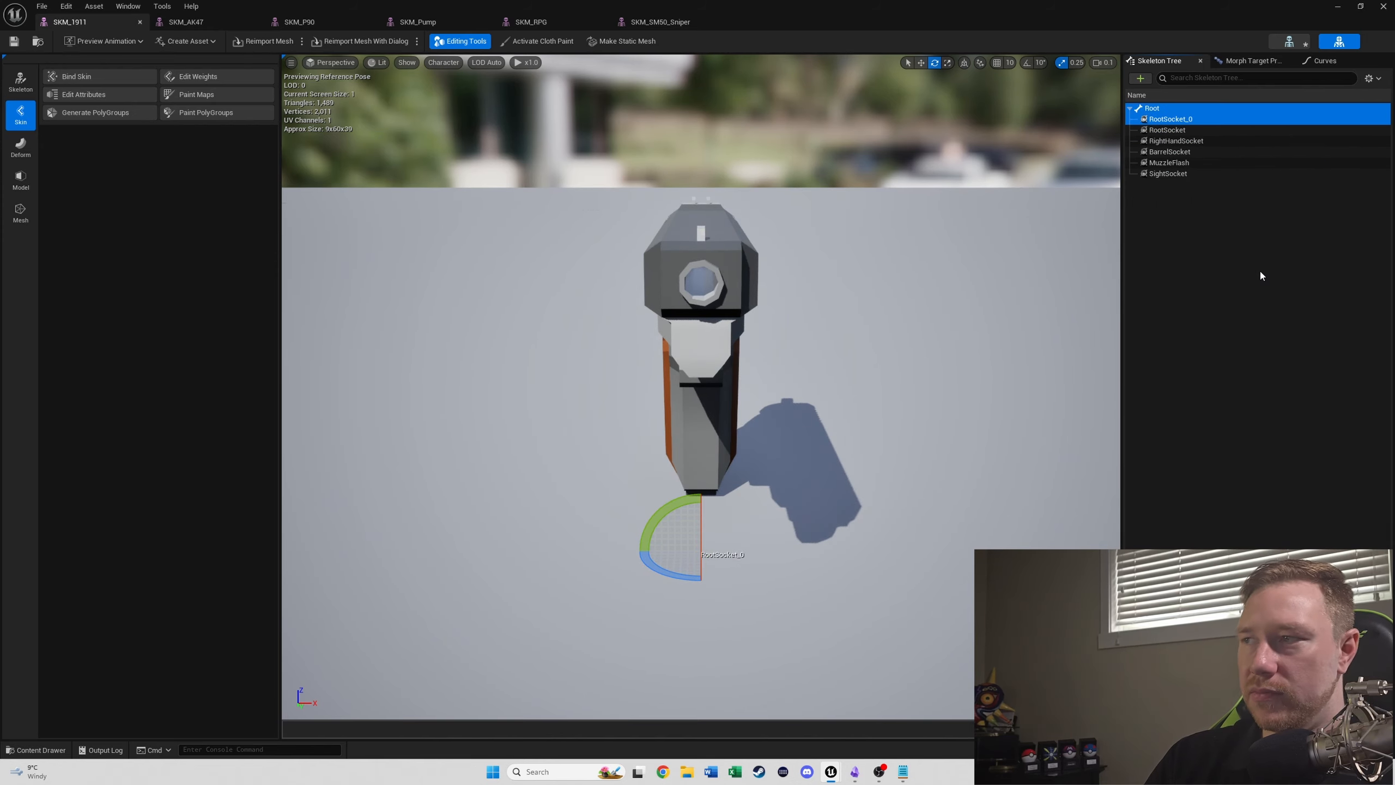
pyautogui.press('F2')
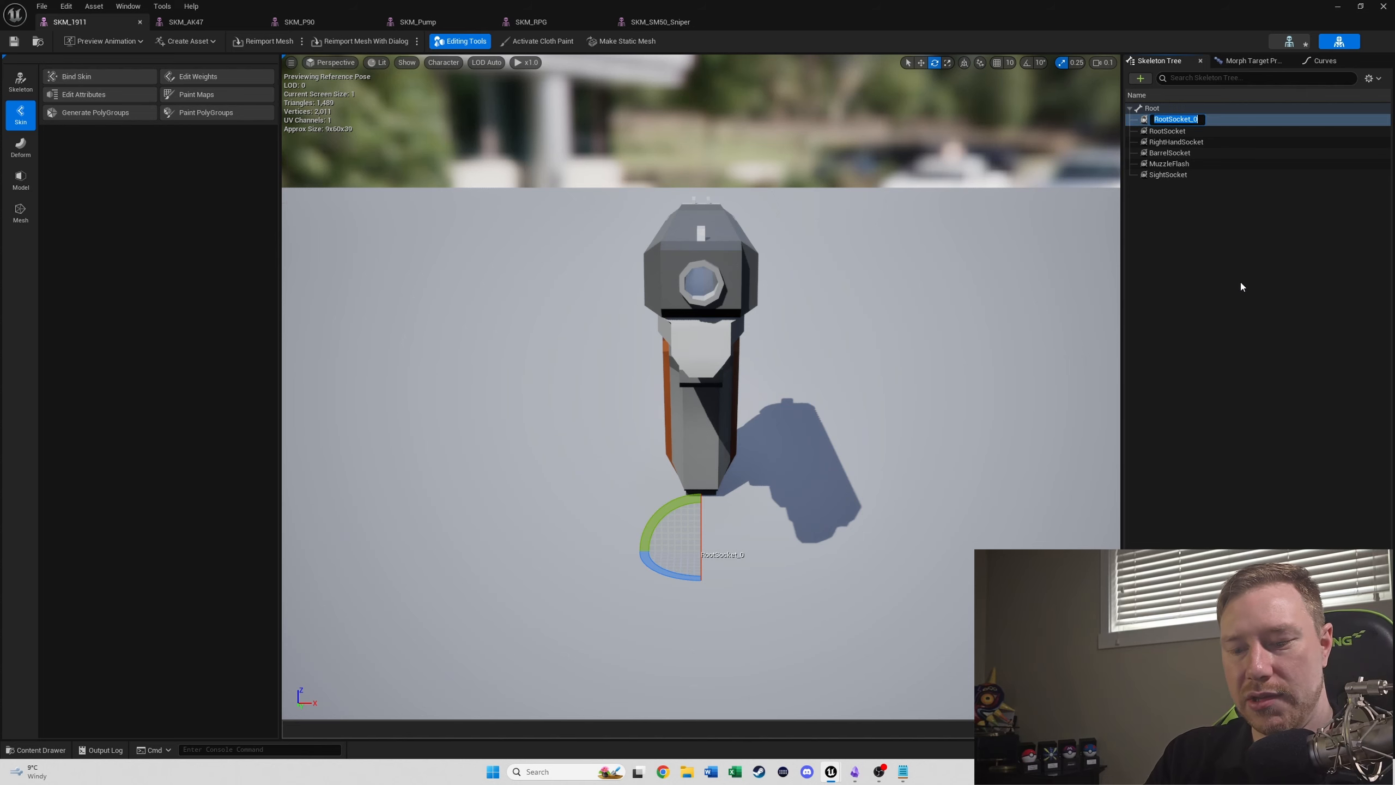
pyautogui.write('LeftHa')
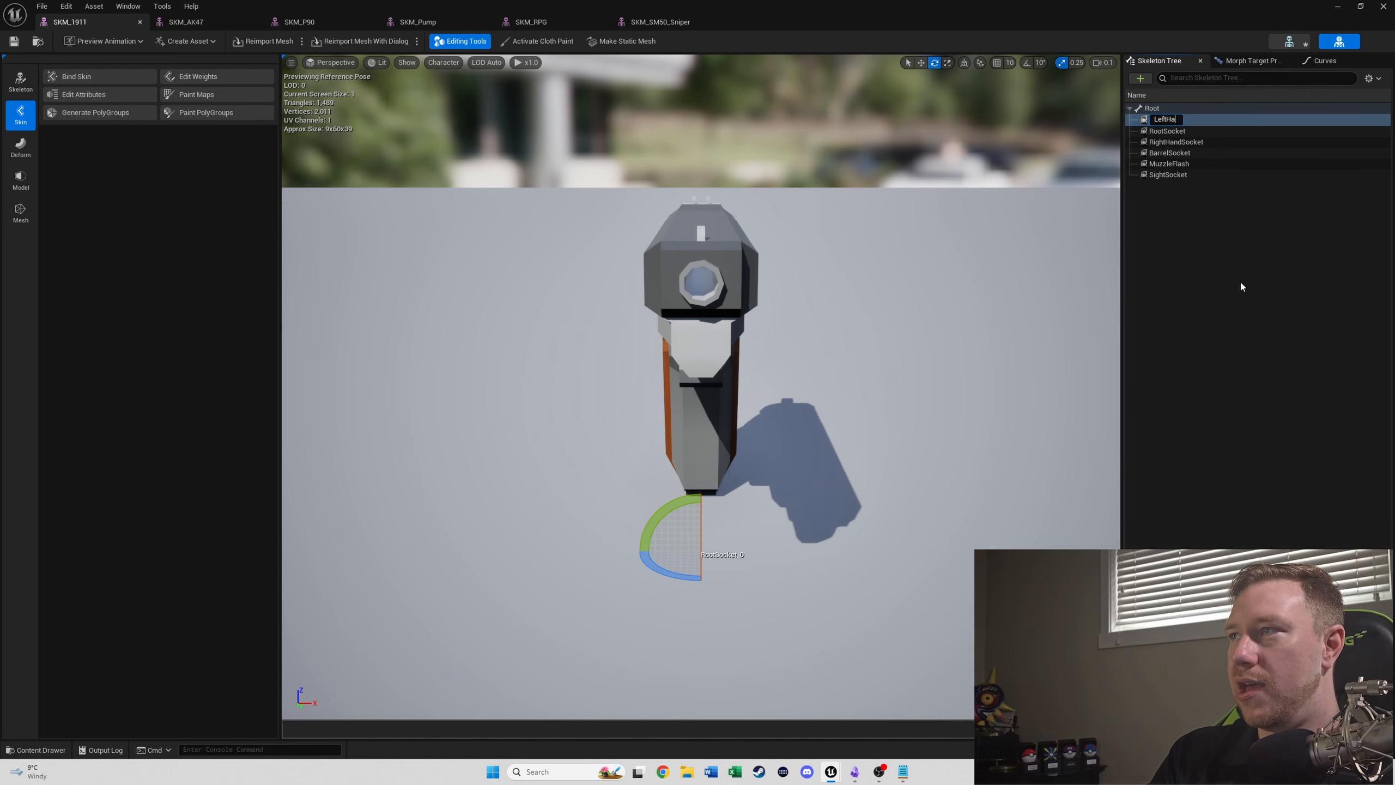
pyautogui.write('ndSocket')
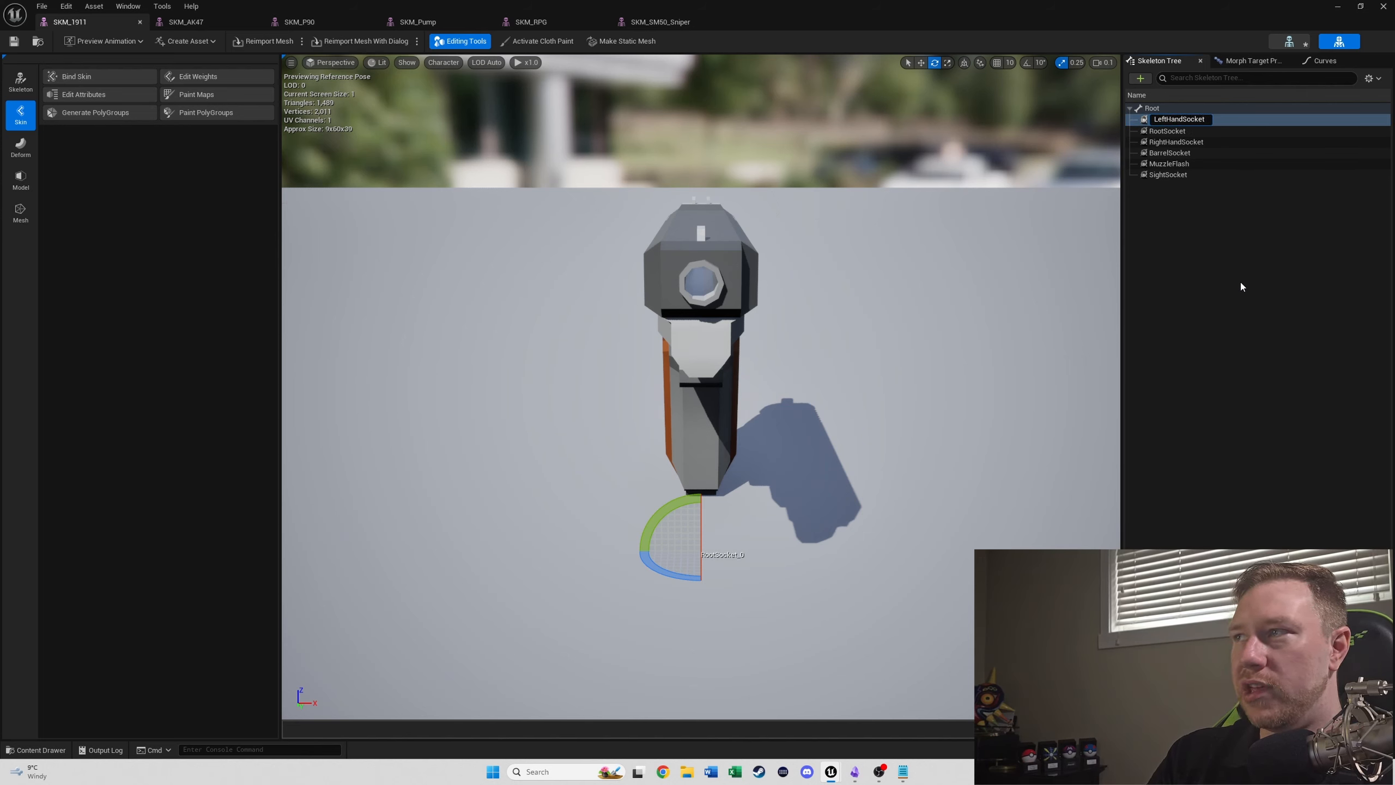
pyautogui.press('Return')
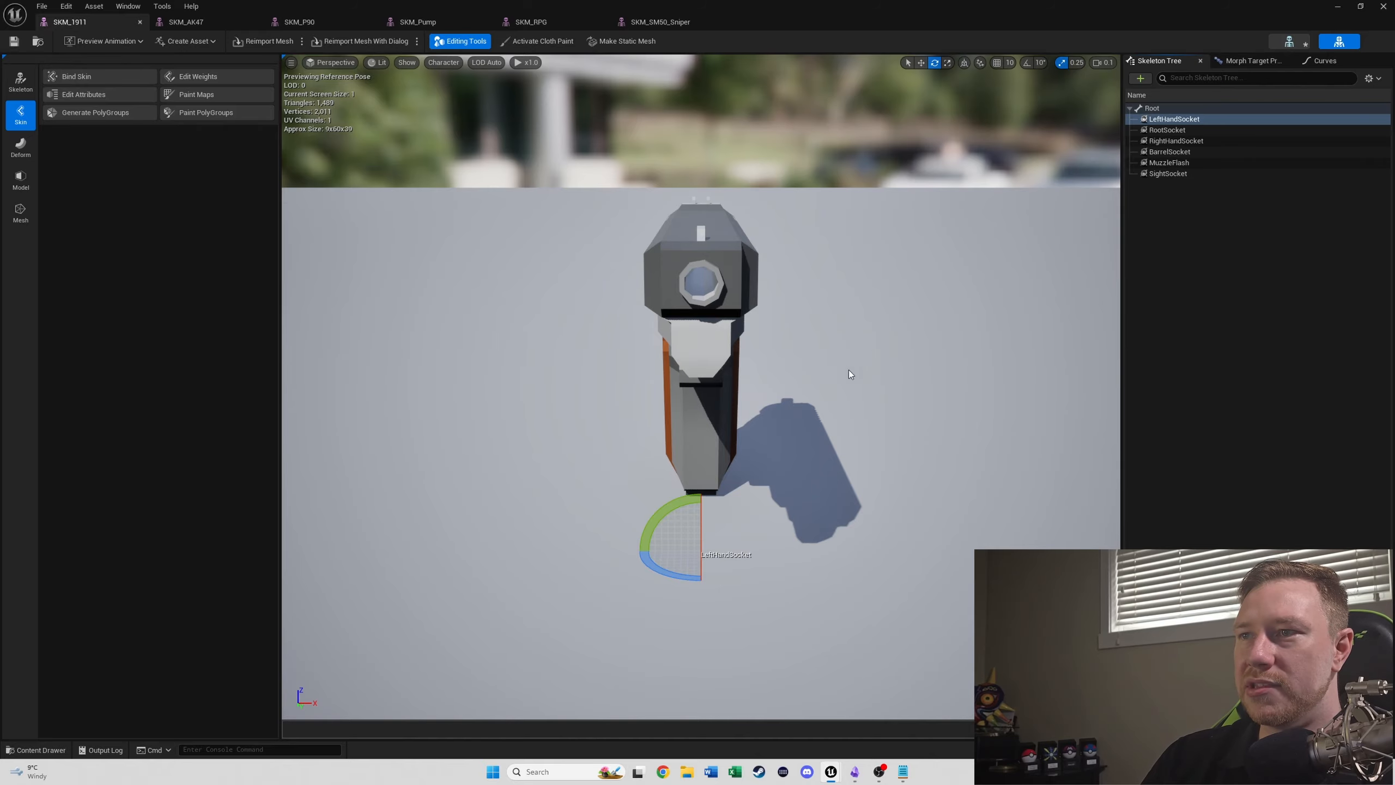
# - Inspect the pistol mesh from the side and switch to the SKM_AK47 mesh
pyautogui.moveTo(849, 375); pyautogui.dragTo(835, 384)
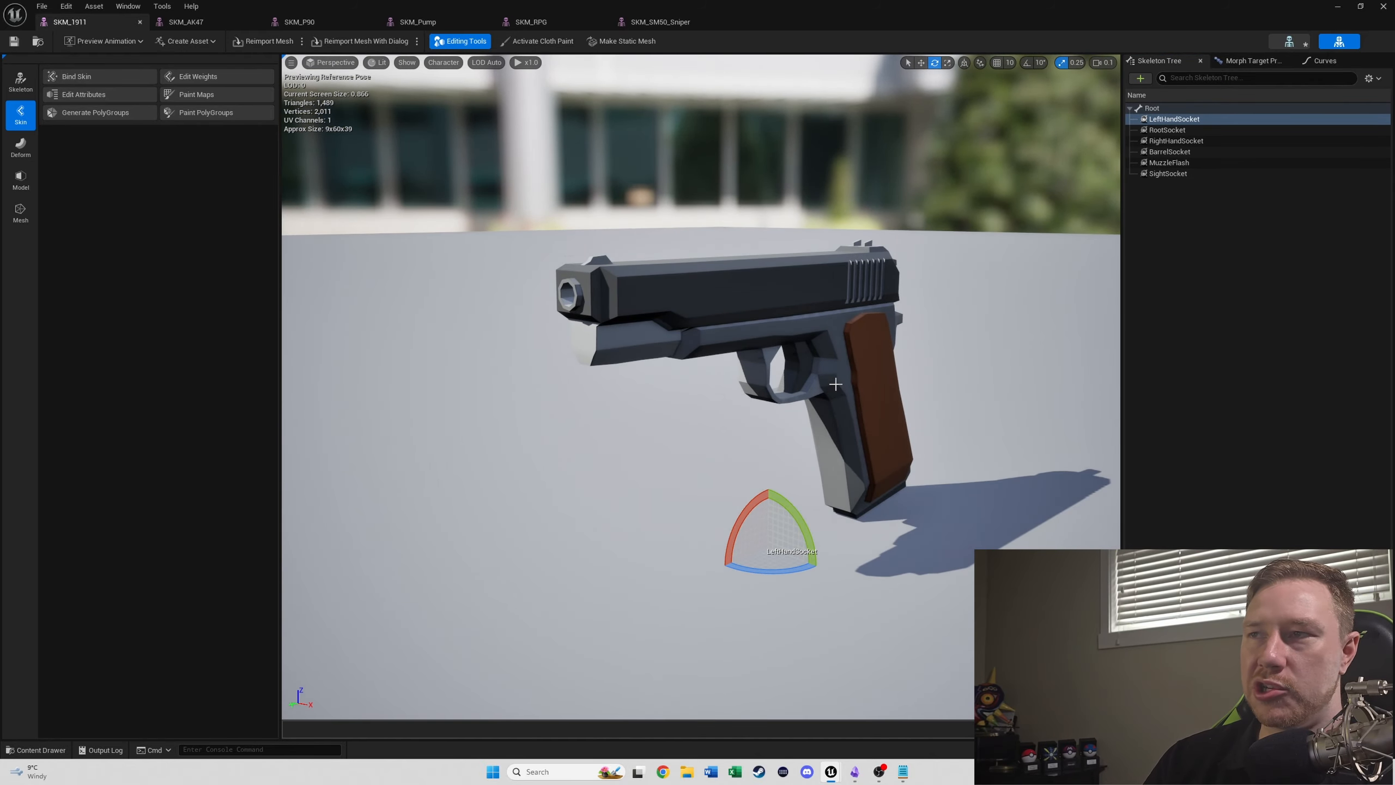
pyautogui.click(186, 21)
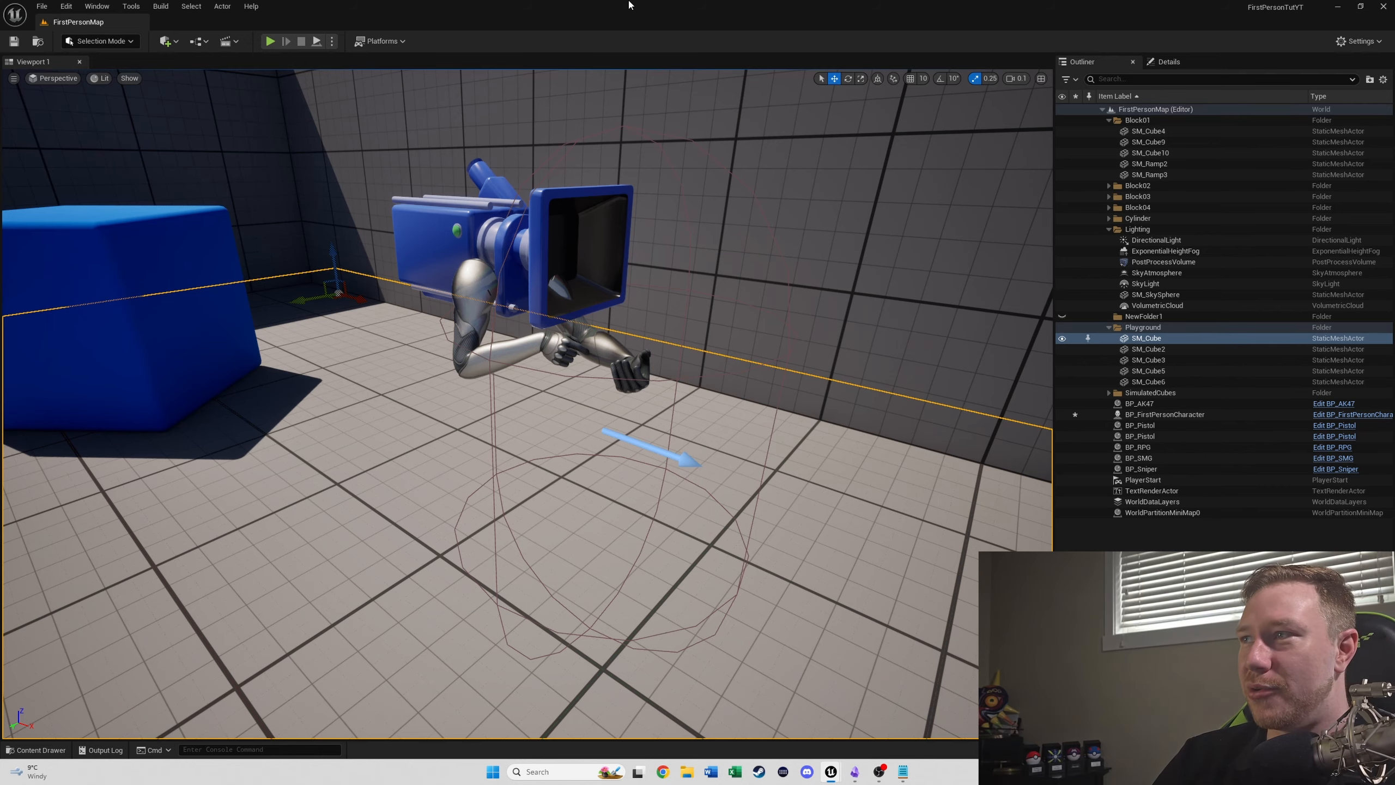
# - Examine the first-person character's arms and camera in FirstPersonMap from the side, close up and from the front
pyautogui.moveTo(656, 245); pyautogui.dragTo(672, 159, button='right')
pyautogui.press('w')
pyautogui.press('a')
pyautogui.press('d')
pyautogui.moveTo(769, 387)
pyautogui.mouseDown(button='right')
pyautogui.moveTo(823, 385)
pyautogui.moveTo(769, 388)
pyautogui.mouseUp(button='right')
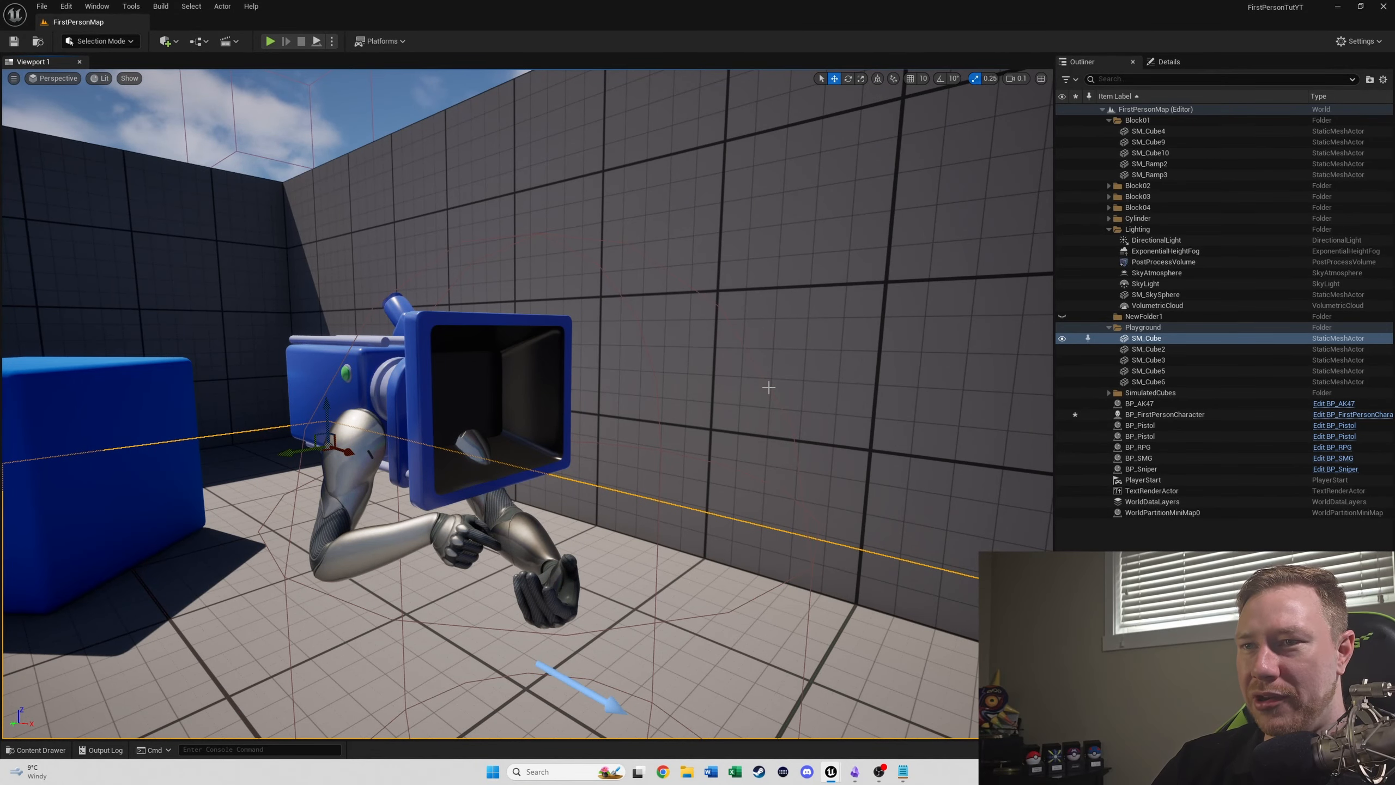
pyautogui.moveTo(680, 405); pyautogui.dragTo(665, 438, button='right')
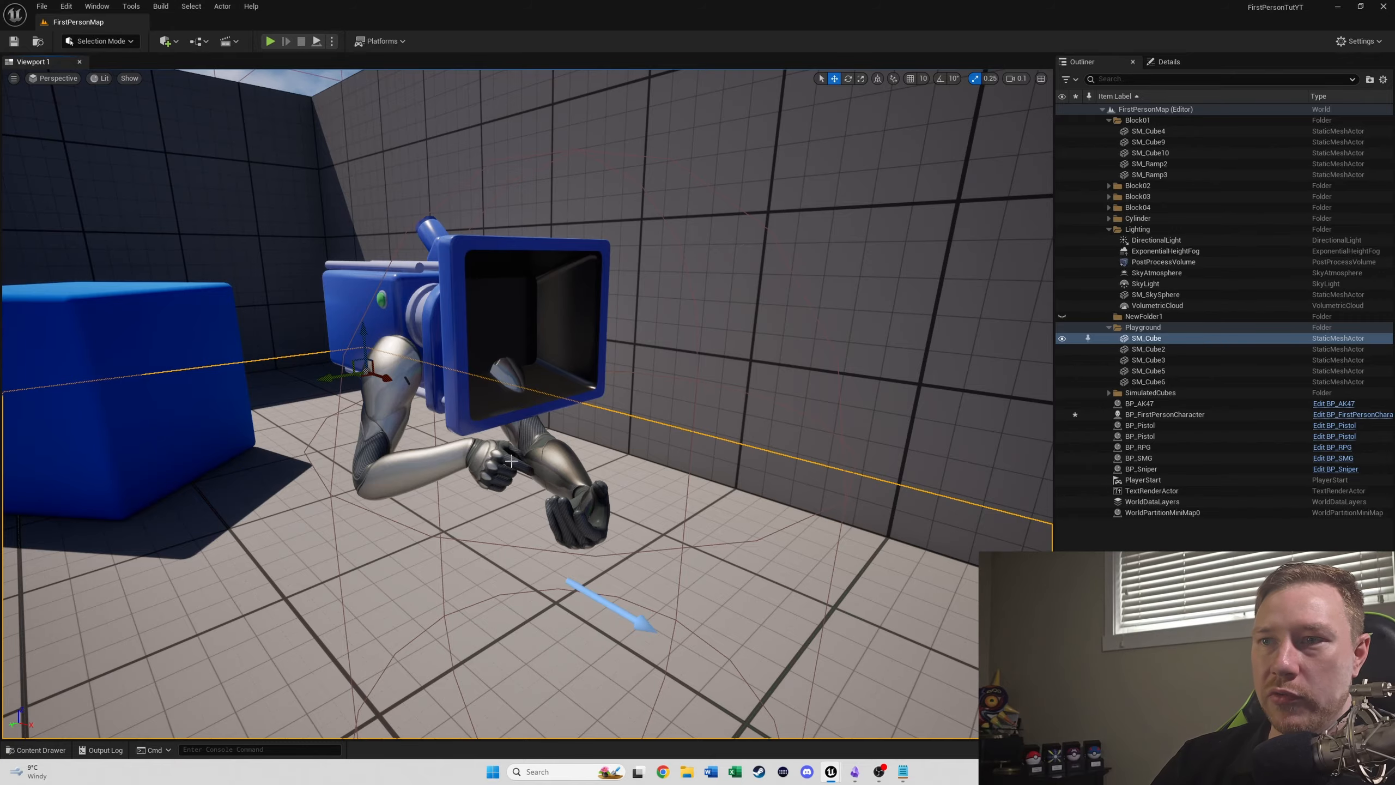
pyautogui.moveTo(603, 476); pyautogui.dragTo(409, 483, button='right')
pyautogui.press('d')
pyautogui.press('w')
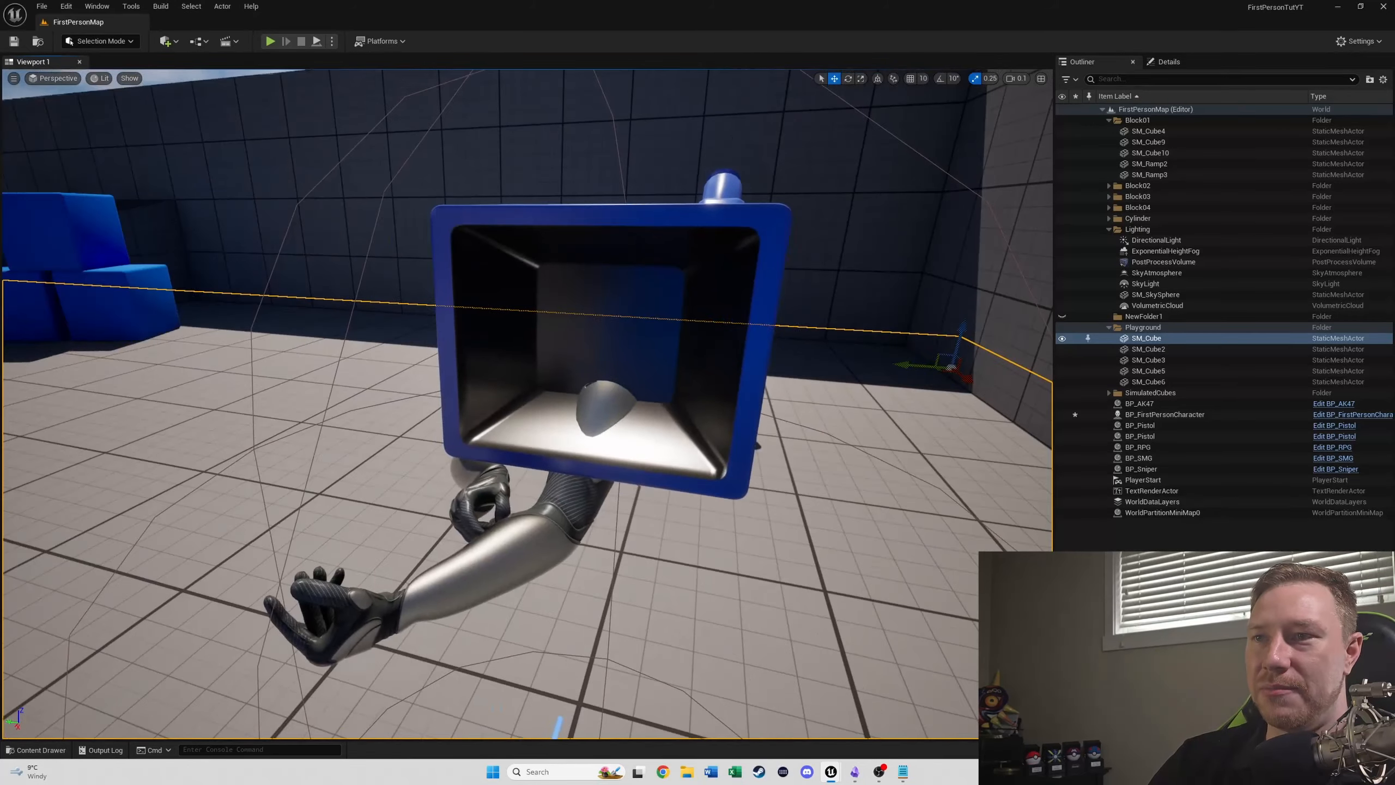
pyautogui.press('s')
pyautogui.moveTo(602, 475); pyautogui.dragTo(736, 450, button='right')
pyautogui.press('a')
# - Create a level sequence named AKAnims in the Content folder and open its curve editor
pyautogui.click(236, 44)
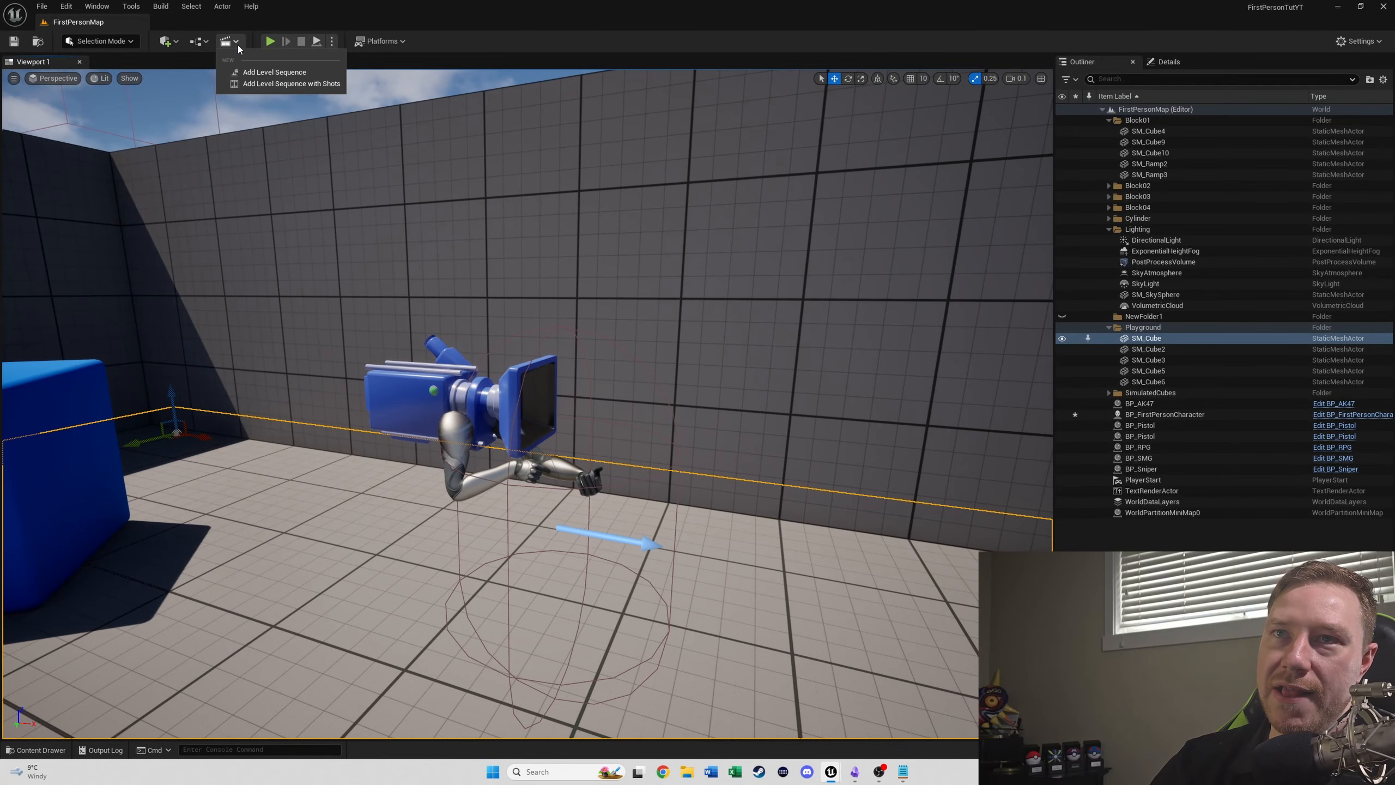
pyautogui.click(249, 72)
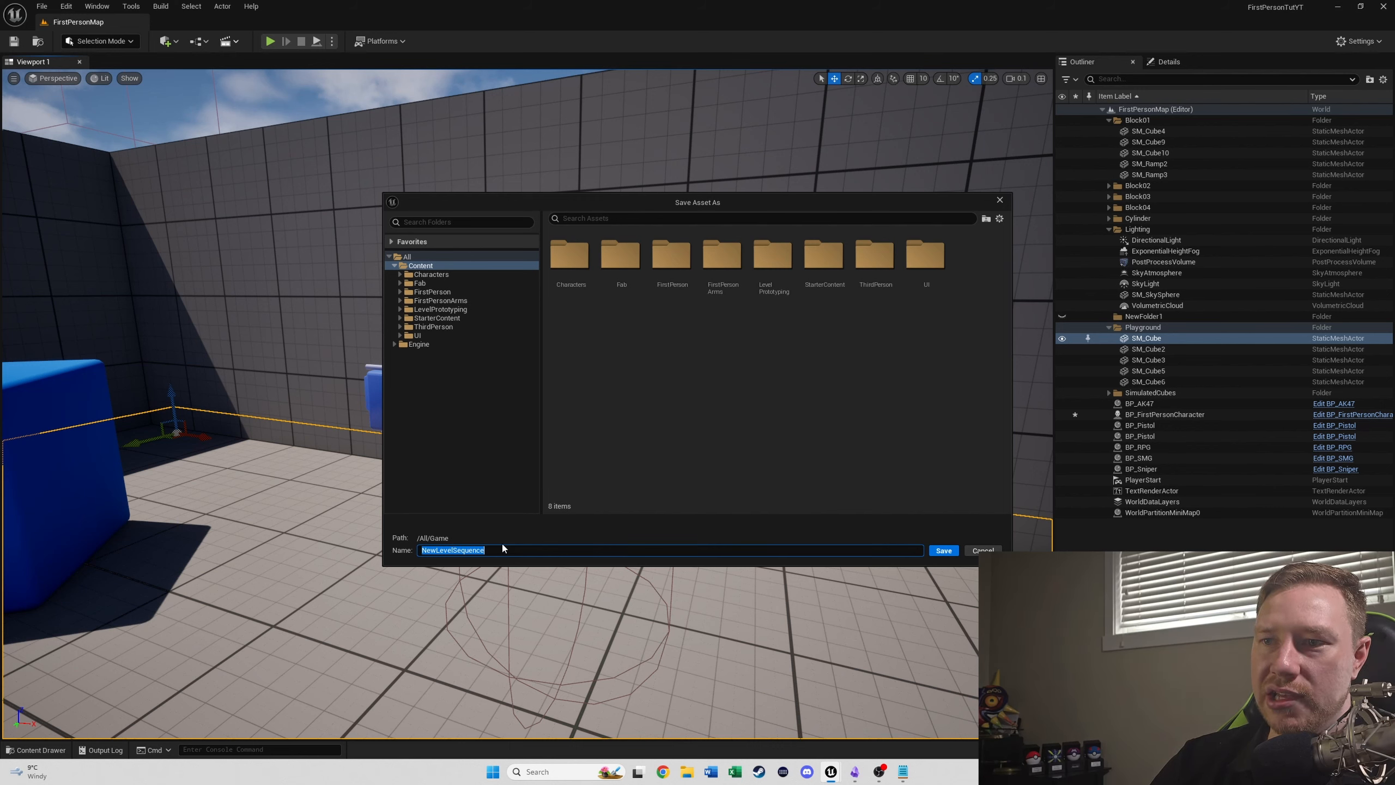
pyautogui.write('AKAnims')
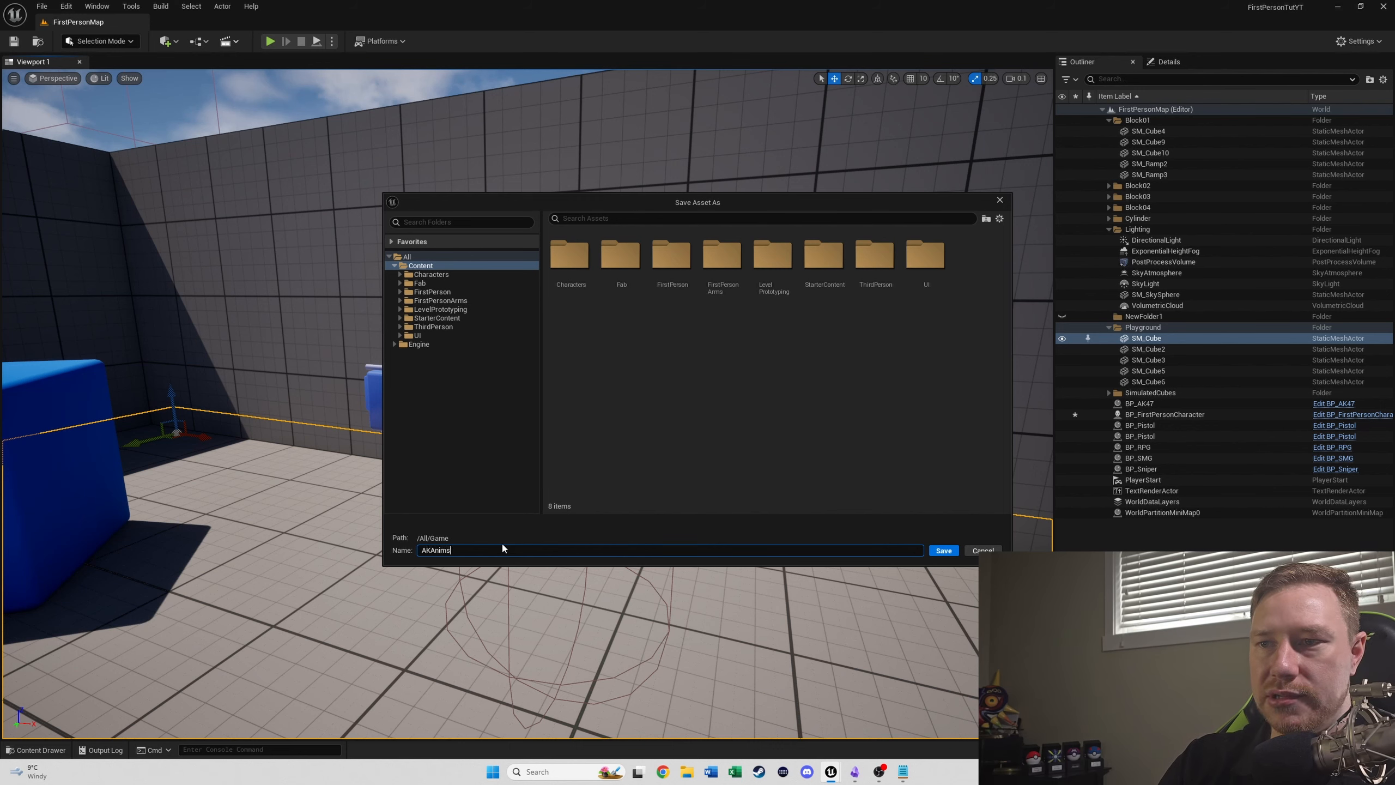
pyautogui.press('Return')
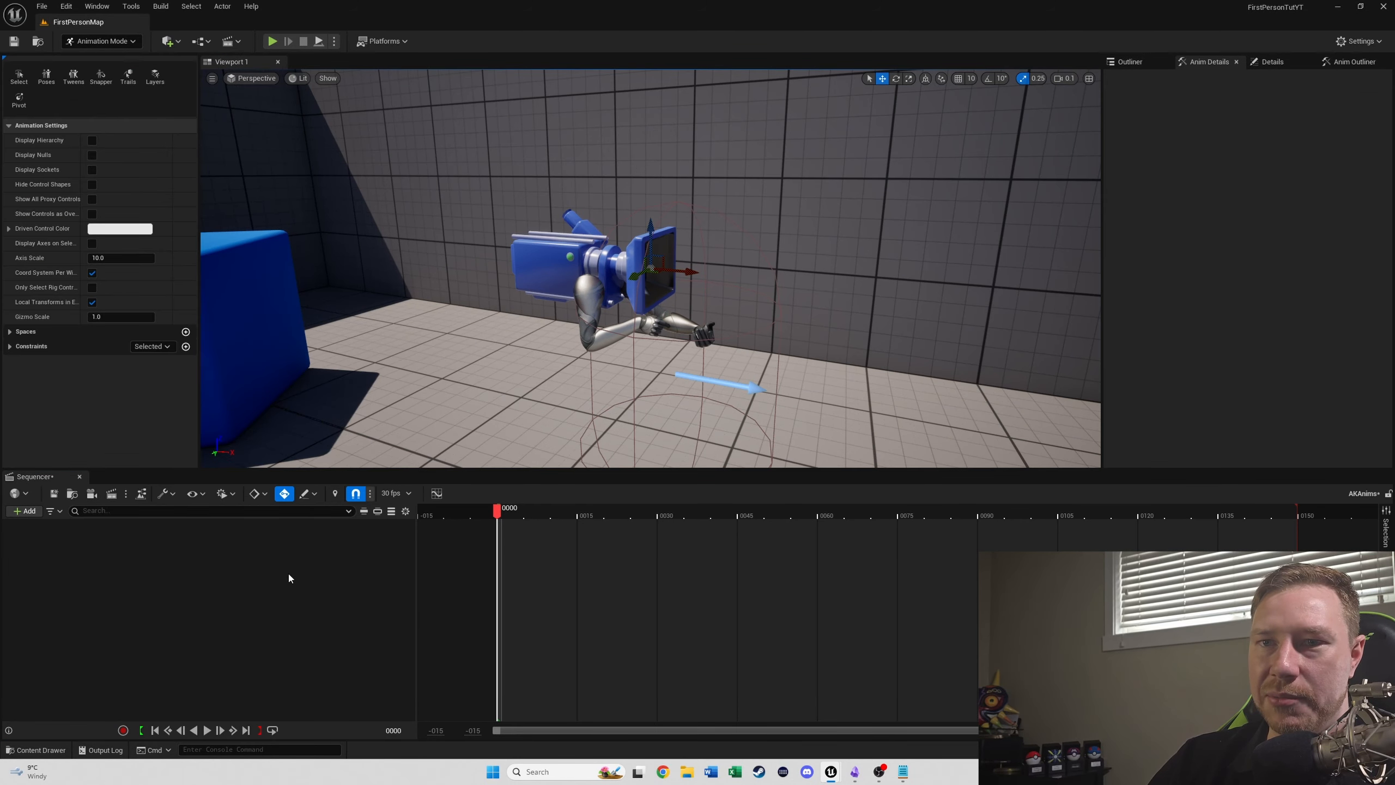
pyautogui.click(435, 495)
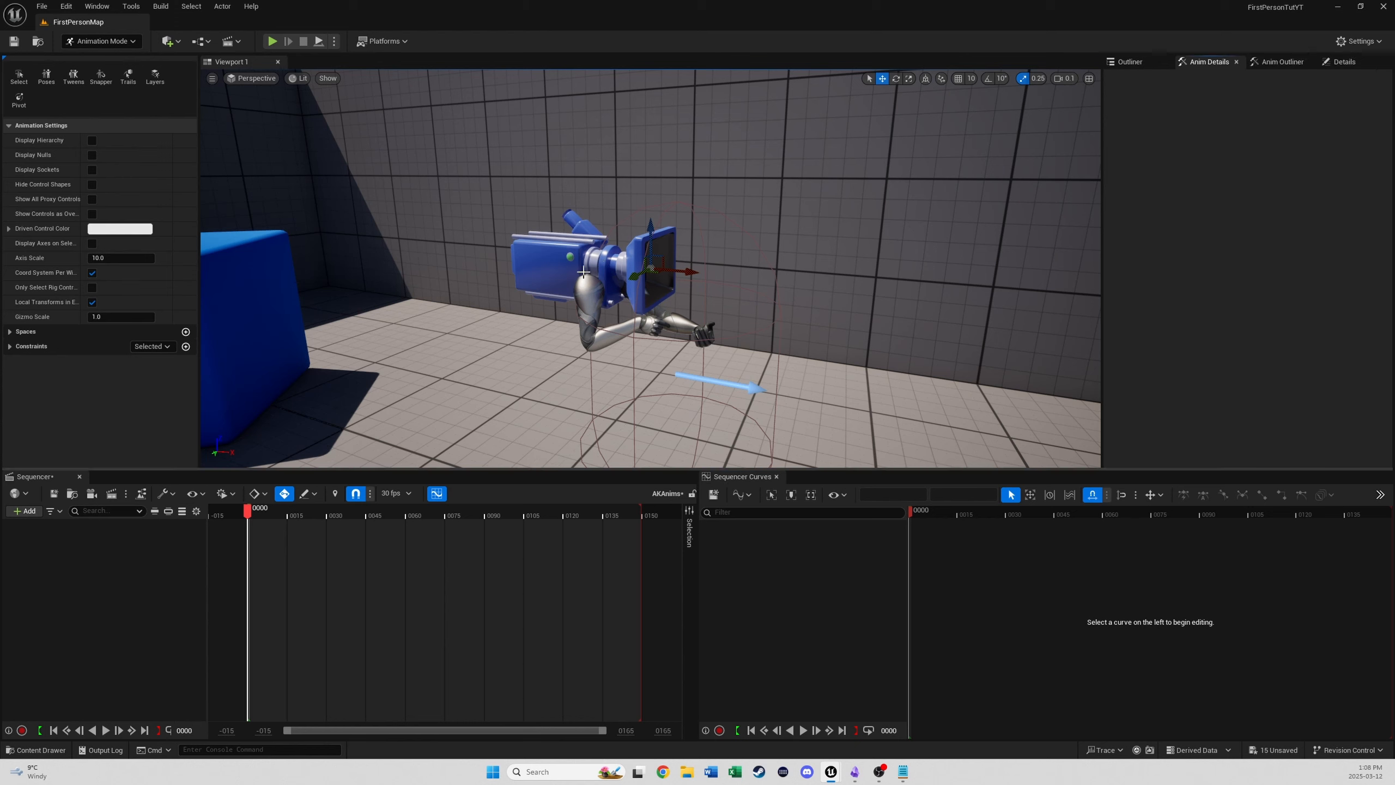
# - Add BP_FirstPersonCharacter from the level to the AKAnims sequence and add its FirstPersonMesh component as a track
pyautogui.click(613, 259)
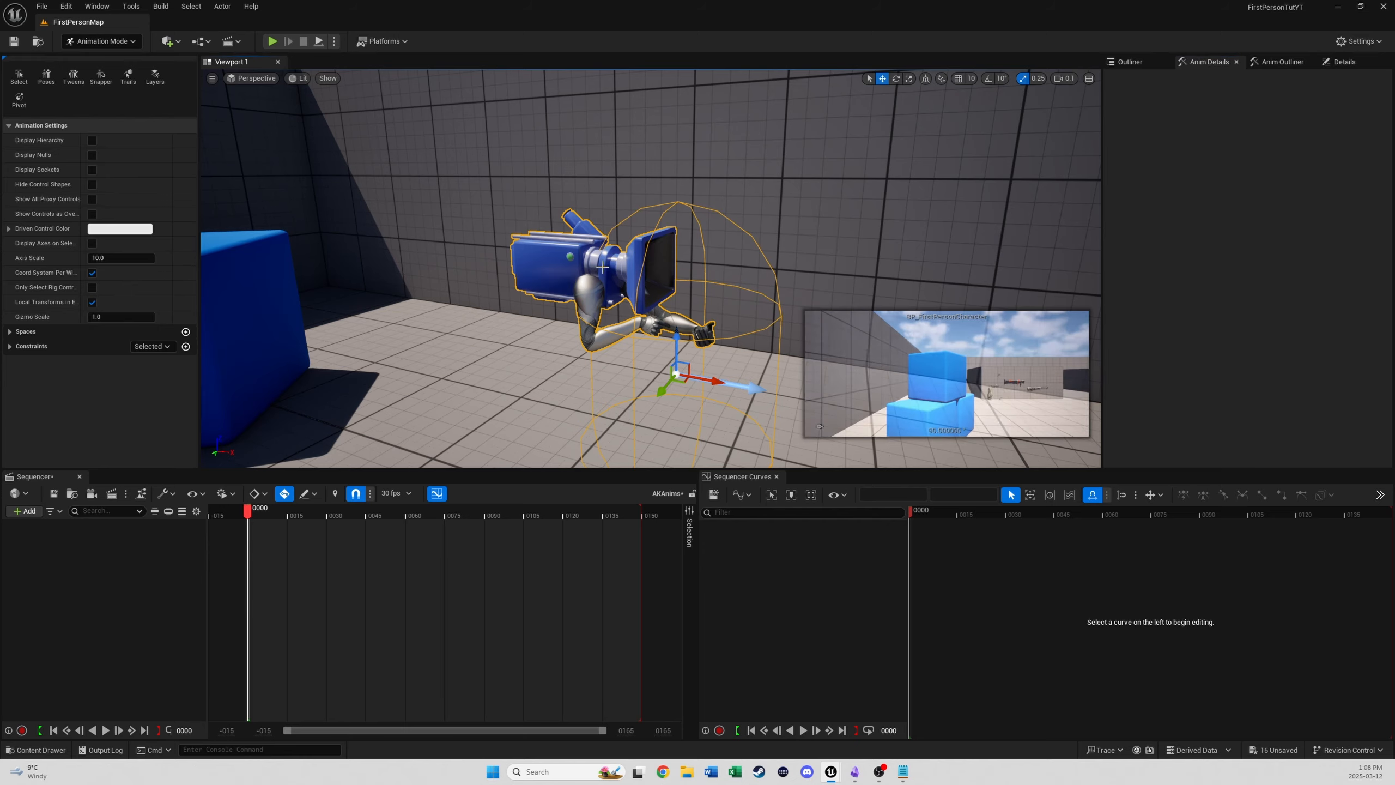
pyautogui.click(27, 511)
pyautogui.moveTo(64, 552)
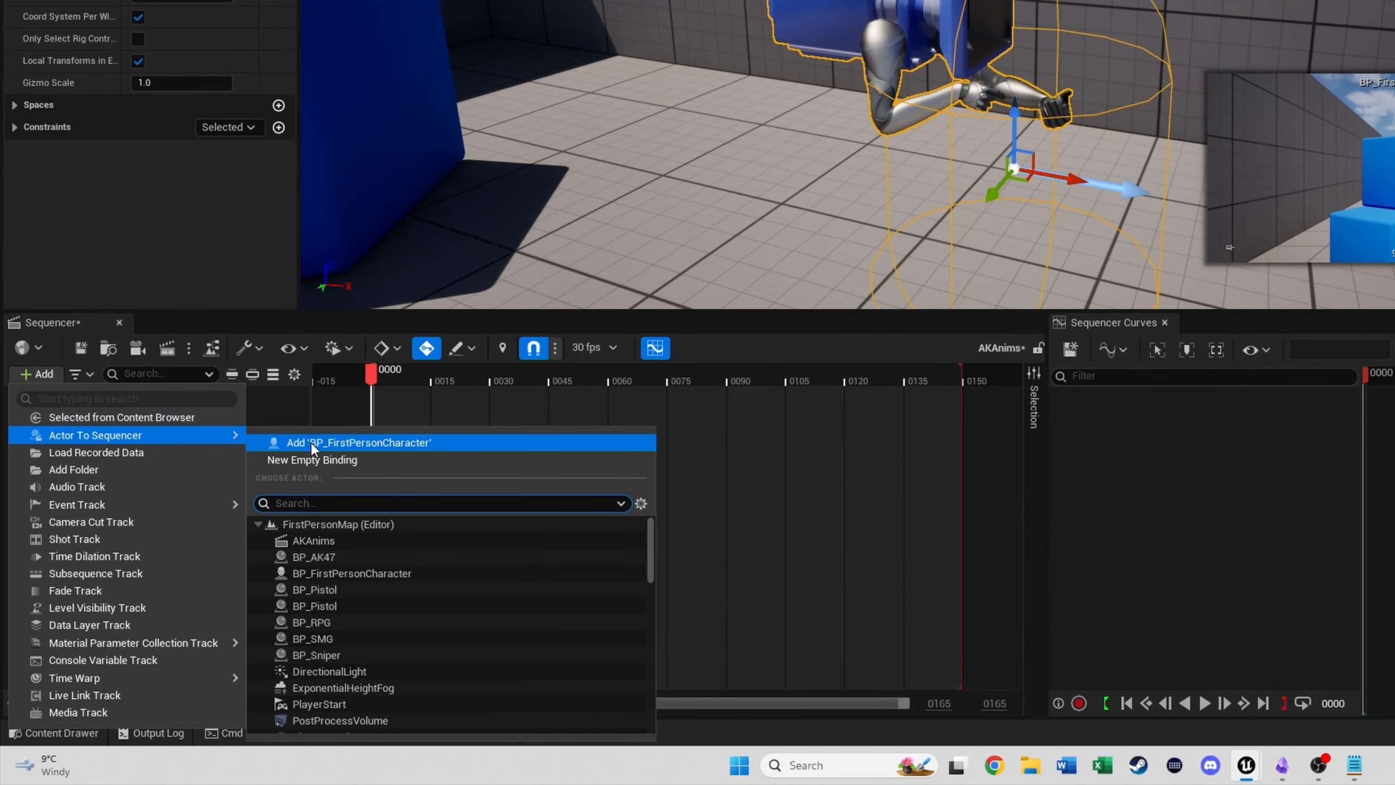
pyautogui.click(393, 442)
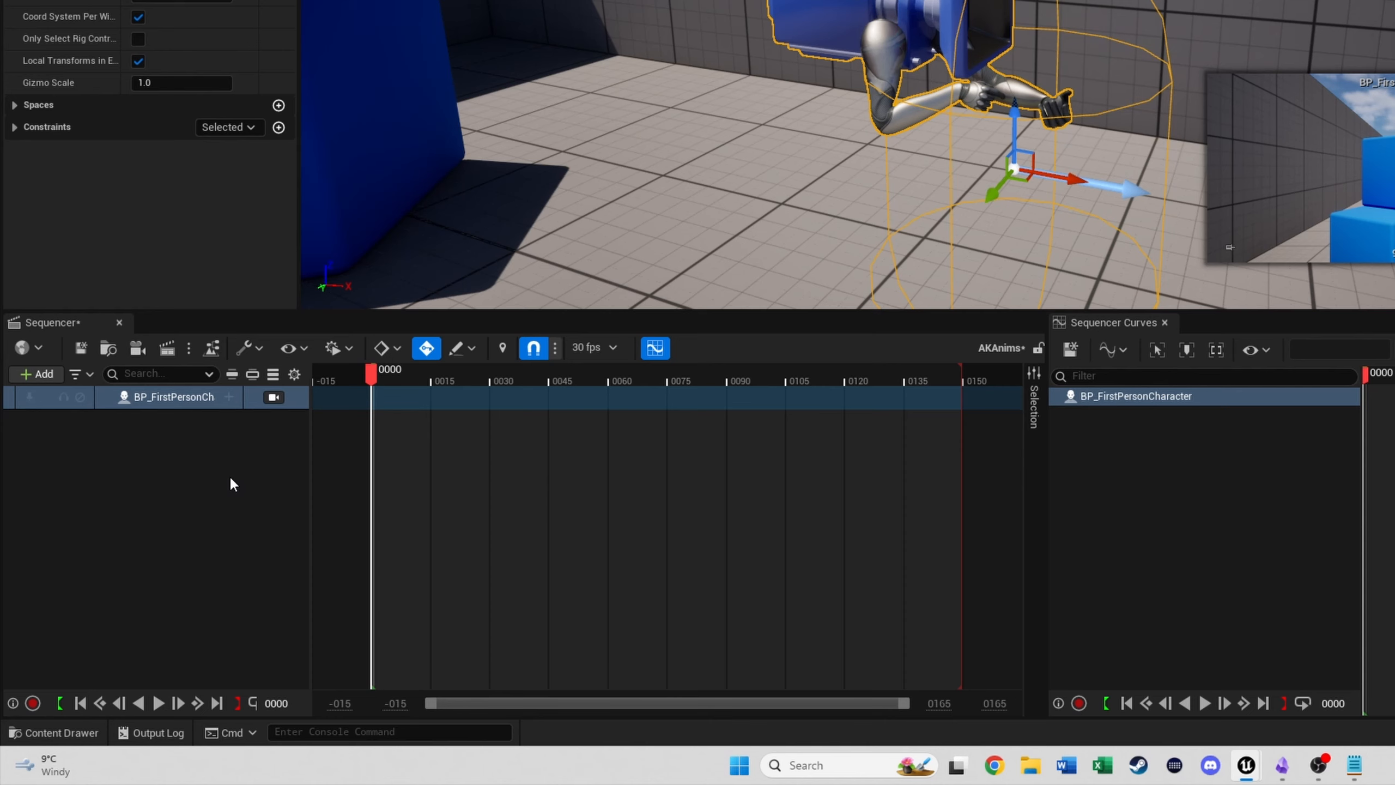
pyautogui.click(228, 397)
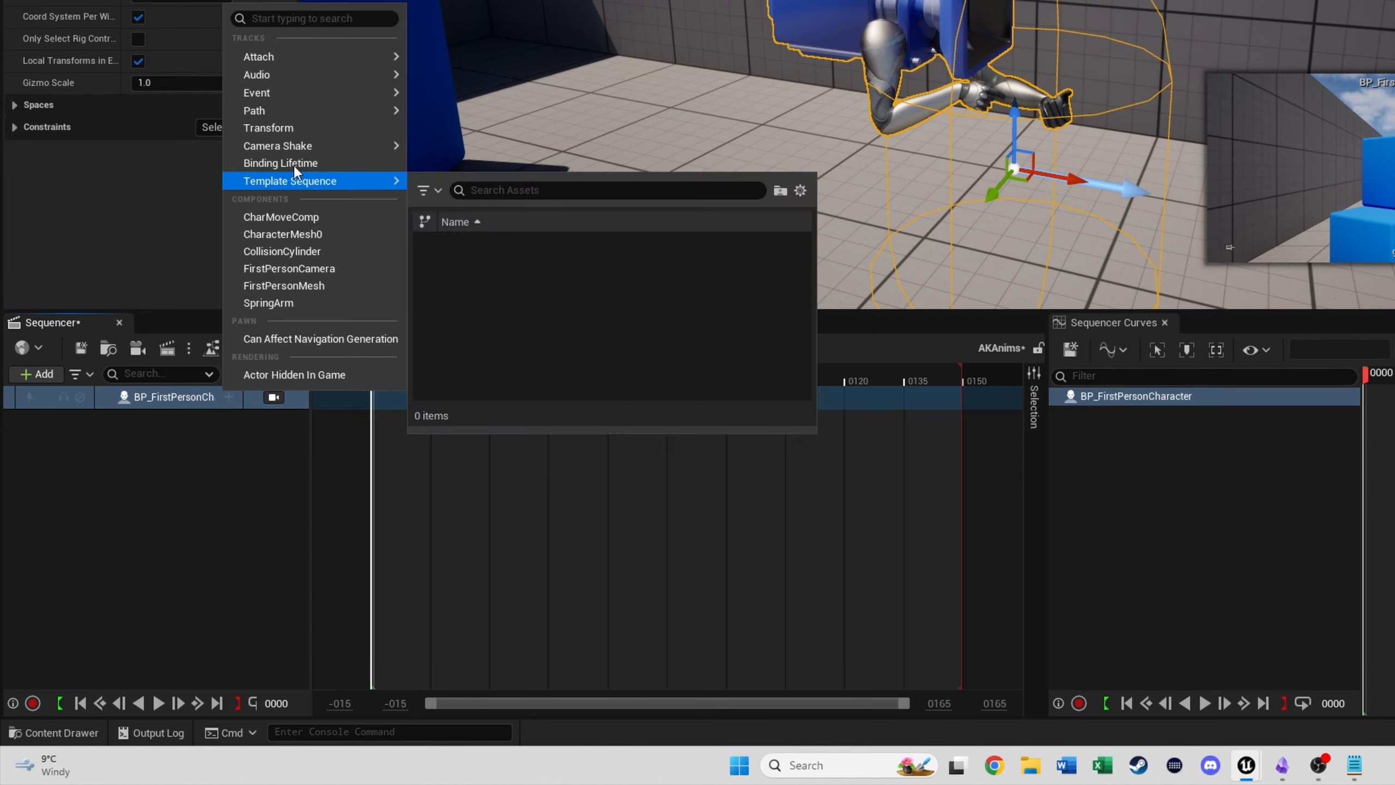
pyautogui.moveTo(328, 117)
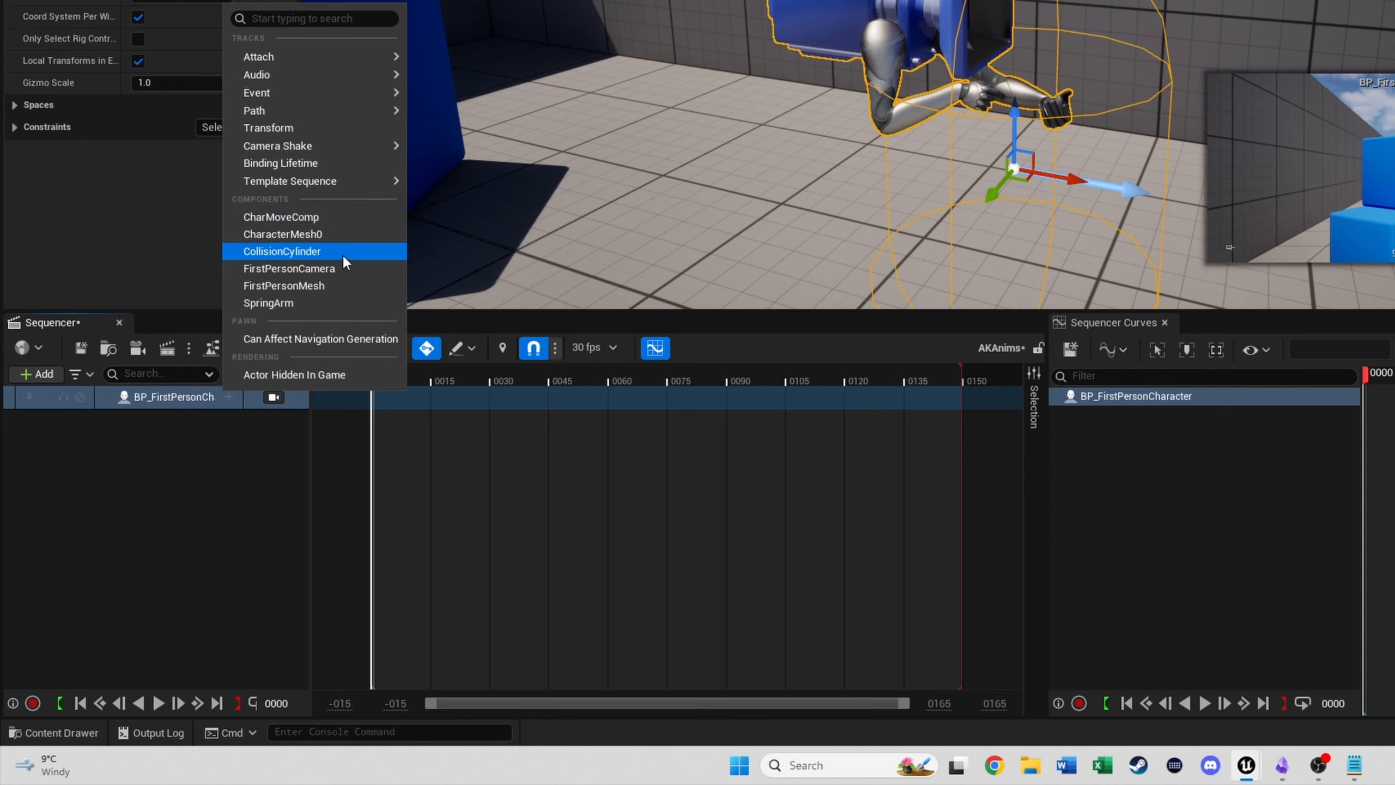
pyautogui.click(307, 286)
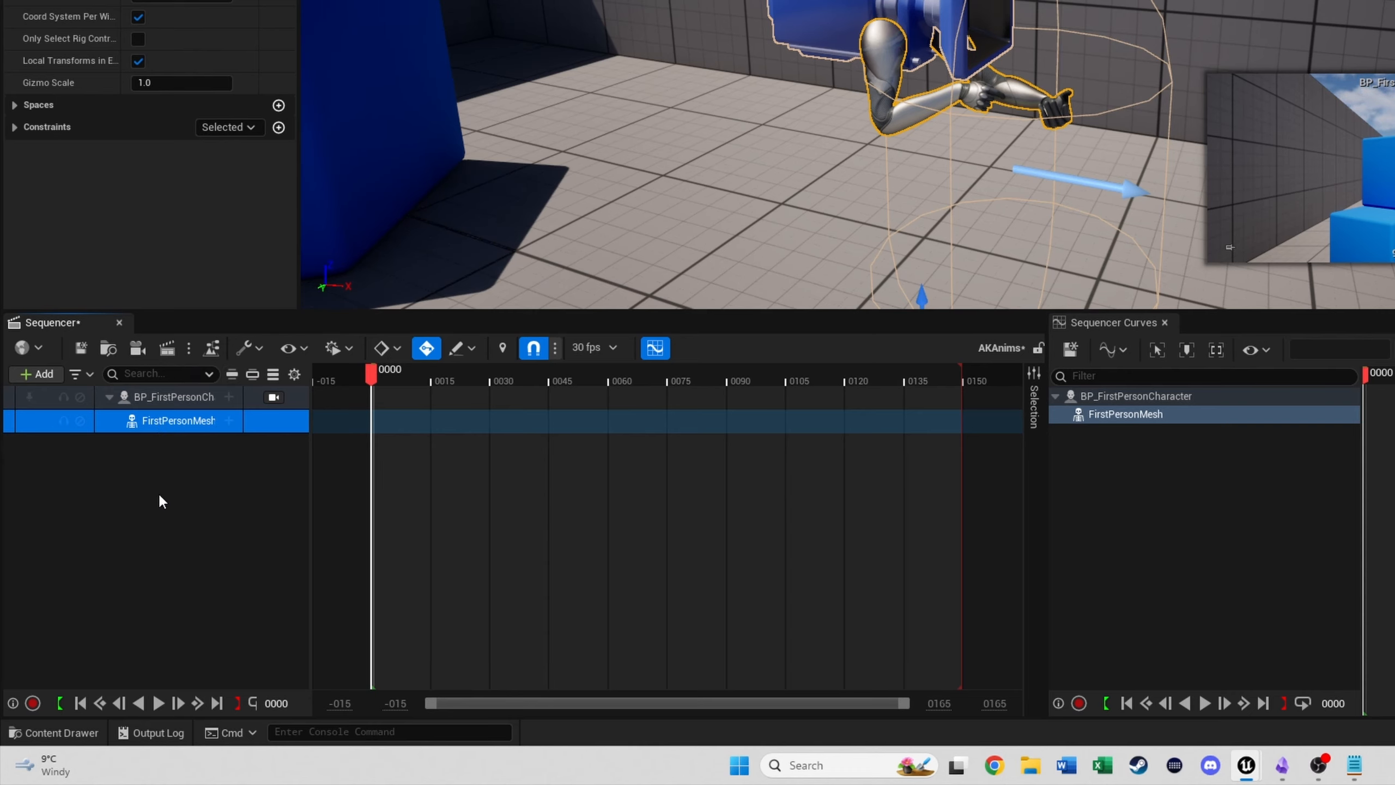
# - Add the CR_Mannequin_Body control rig to the FirstPersonMesh track
pyautogui.click(226, 421)
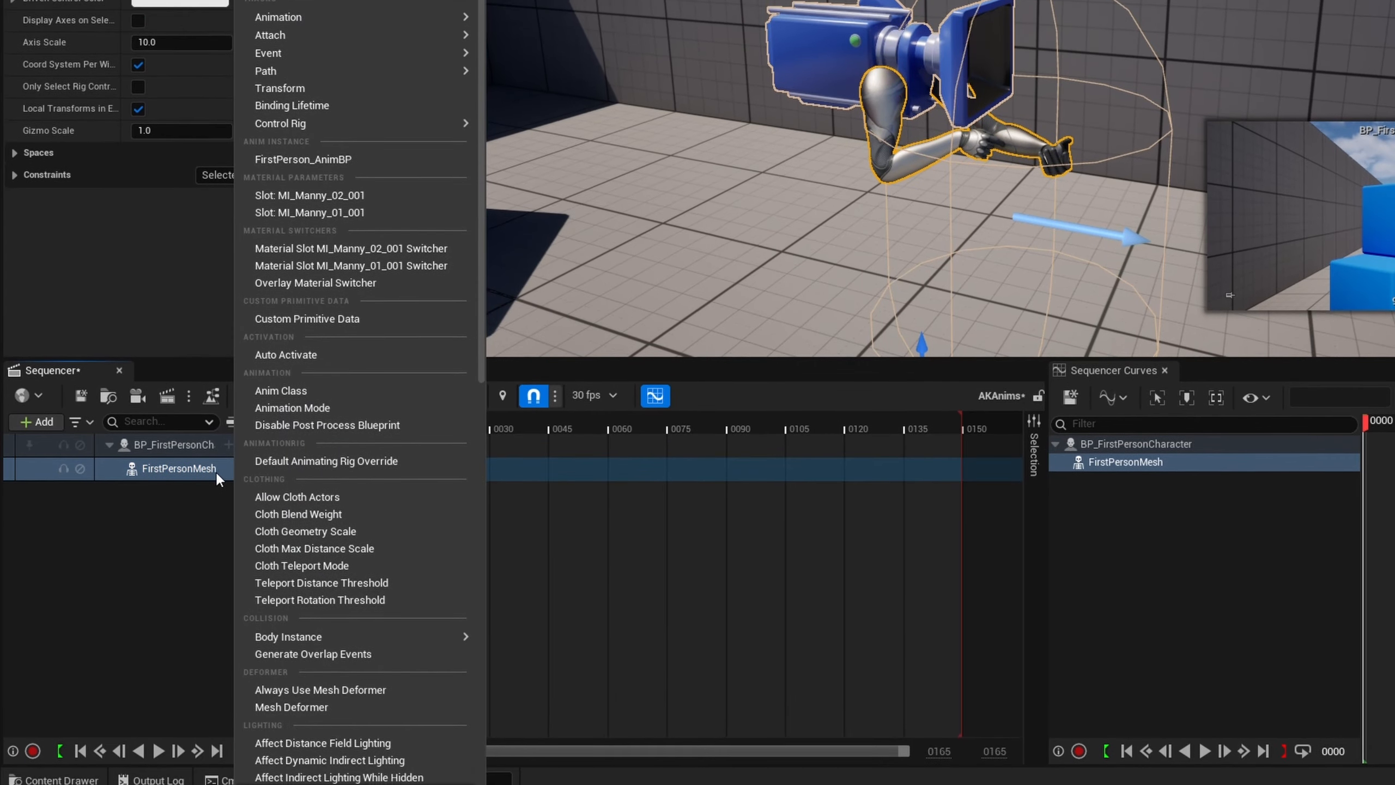
pyautogui.moveTo(411, 24)
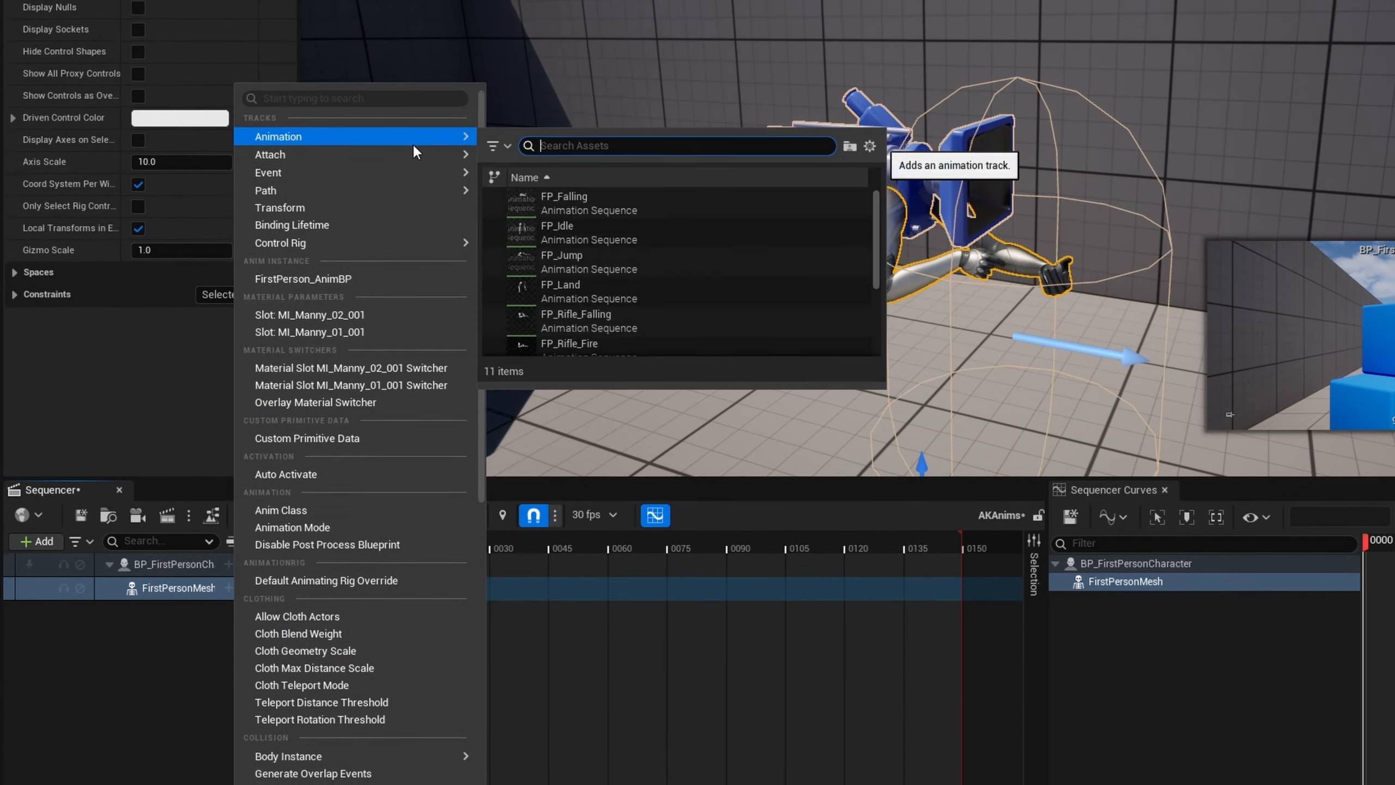
pyautogui.moveTo(424, 243)
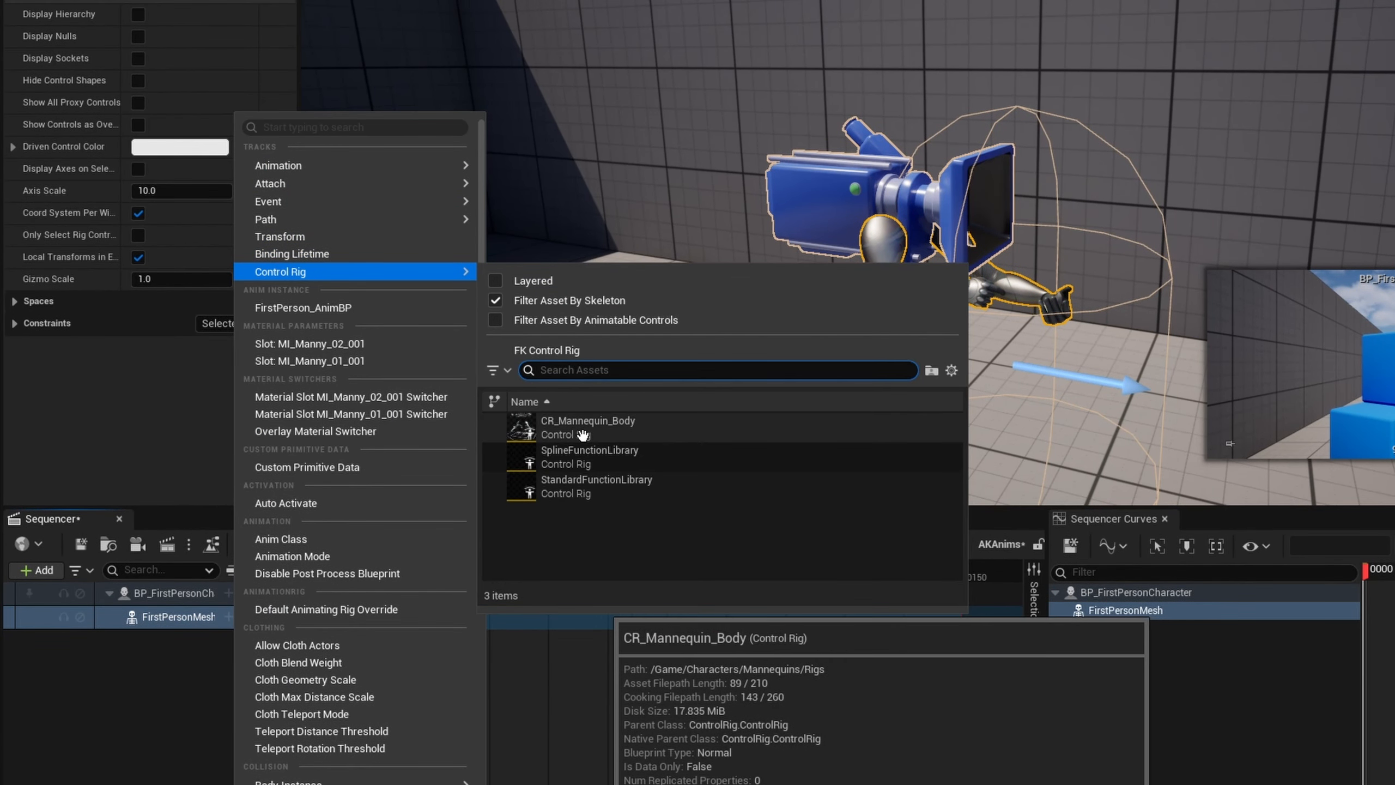
pyautogui.click(671, 432)
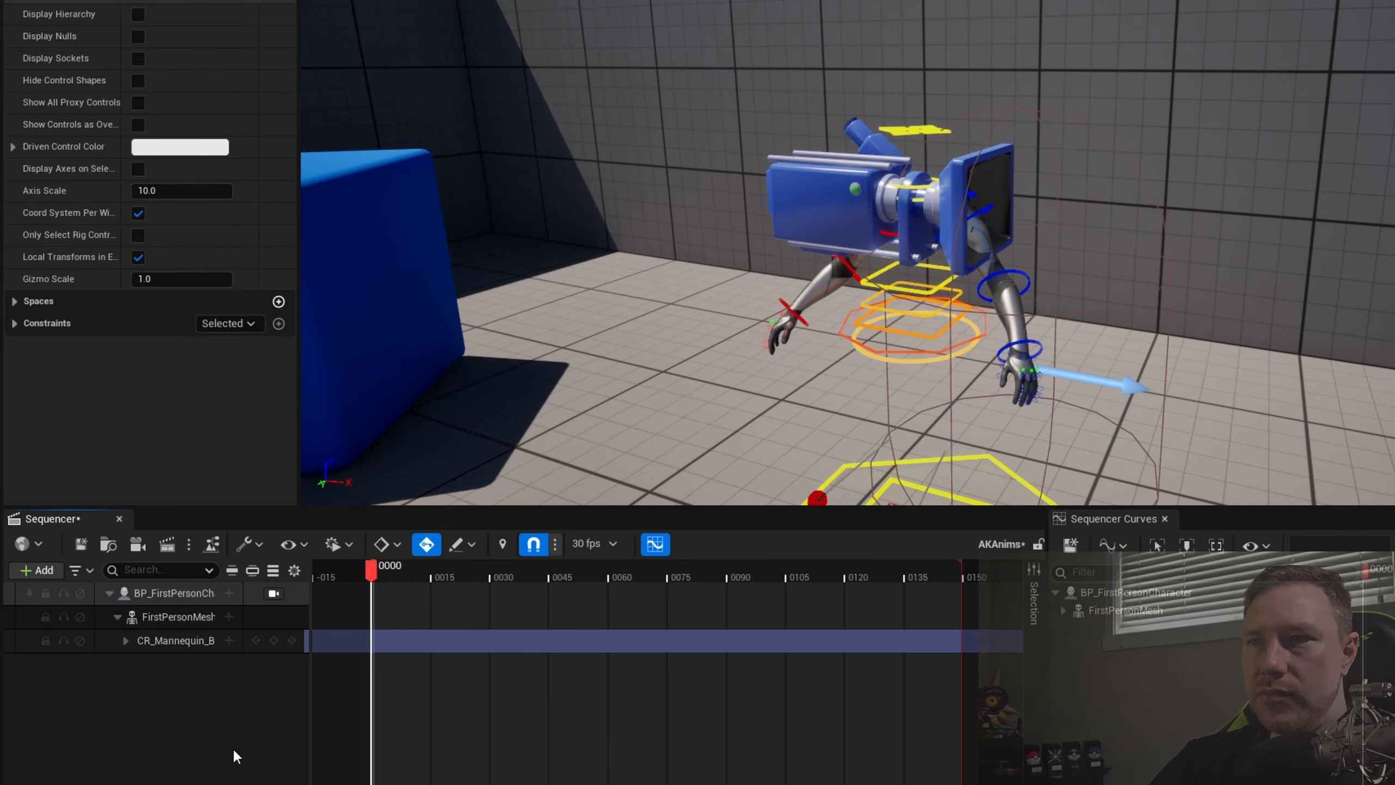
# - Set the Z rotation of the rig's global_ctrl, the outer yellow control on the floor, to -90
pyautogui.moveTo(1125, 171)
pyautogui.mouseDown(button='right')
pyautogui.moveTo(1126, 253)
pyautogui.moveTo(1128, 185)
pyautogui.mouseUp(button='right')
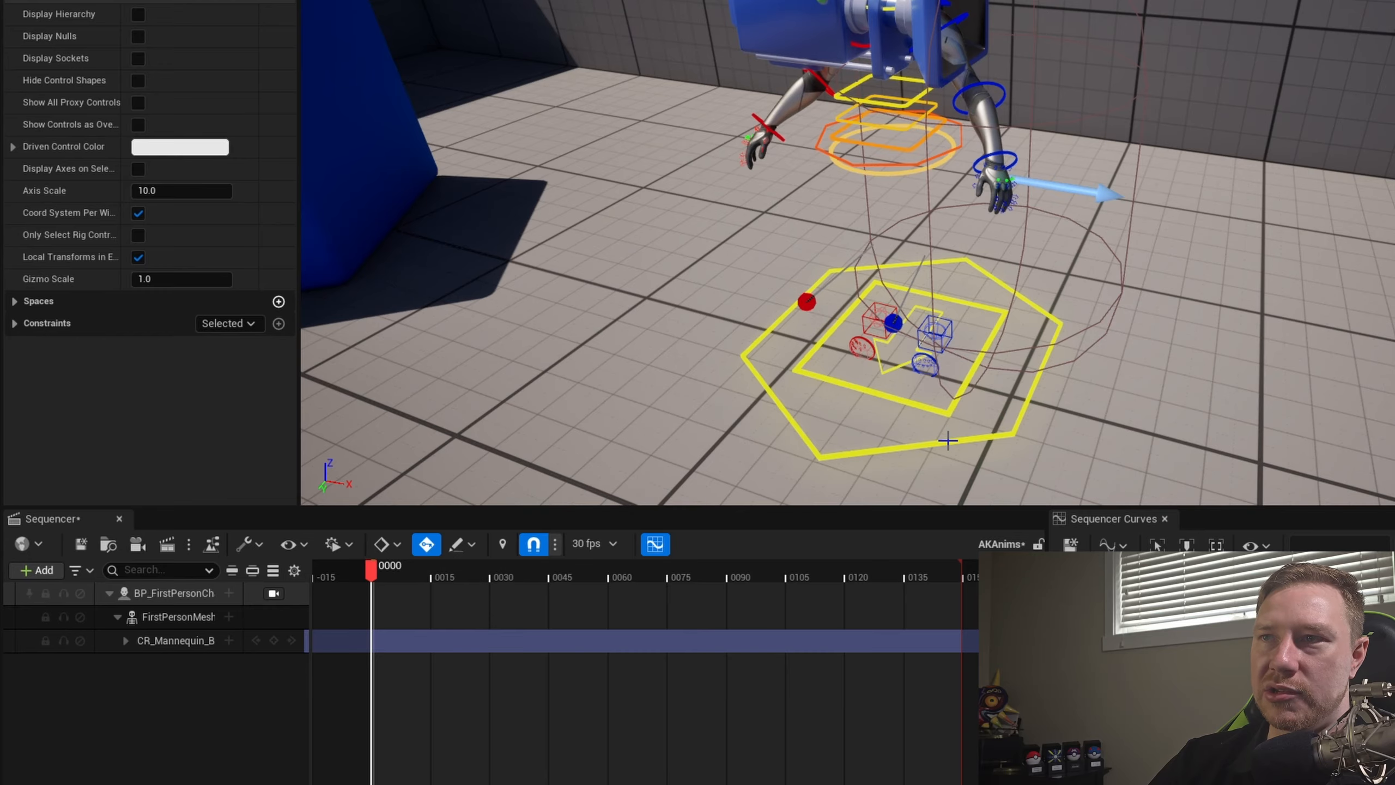
pyautogui.moveTo(993, 362); pyautogui.dragTo(997, 308, button='right')
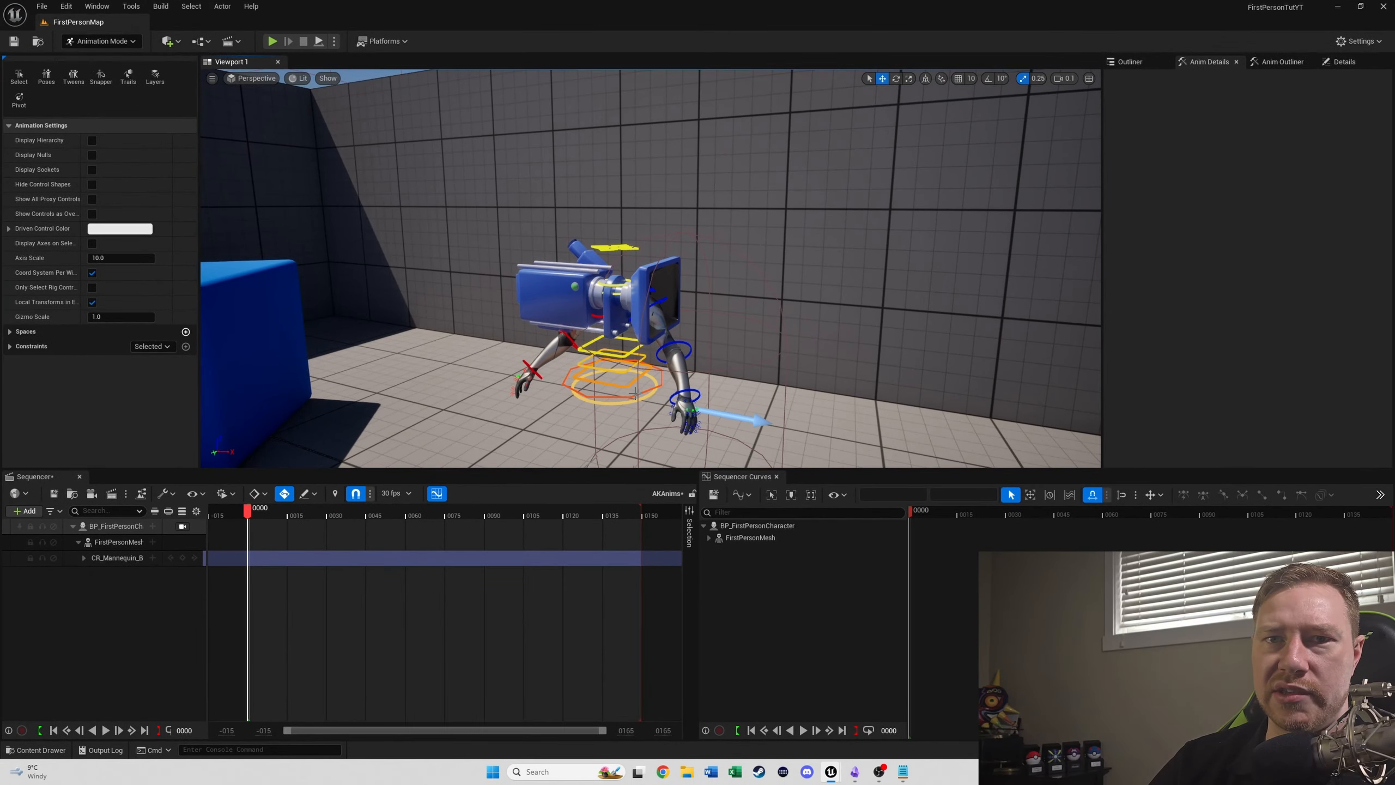
pyautogui.moveTo(635, 395); pyautogui.dragTo(669, 397, button='right')
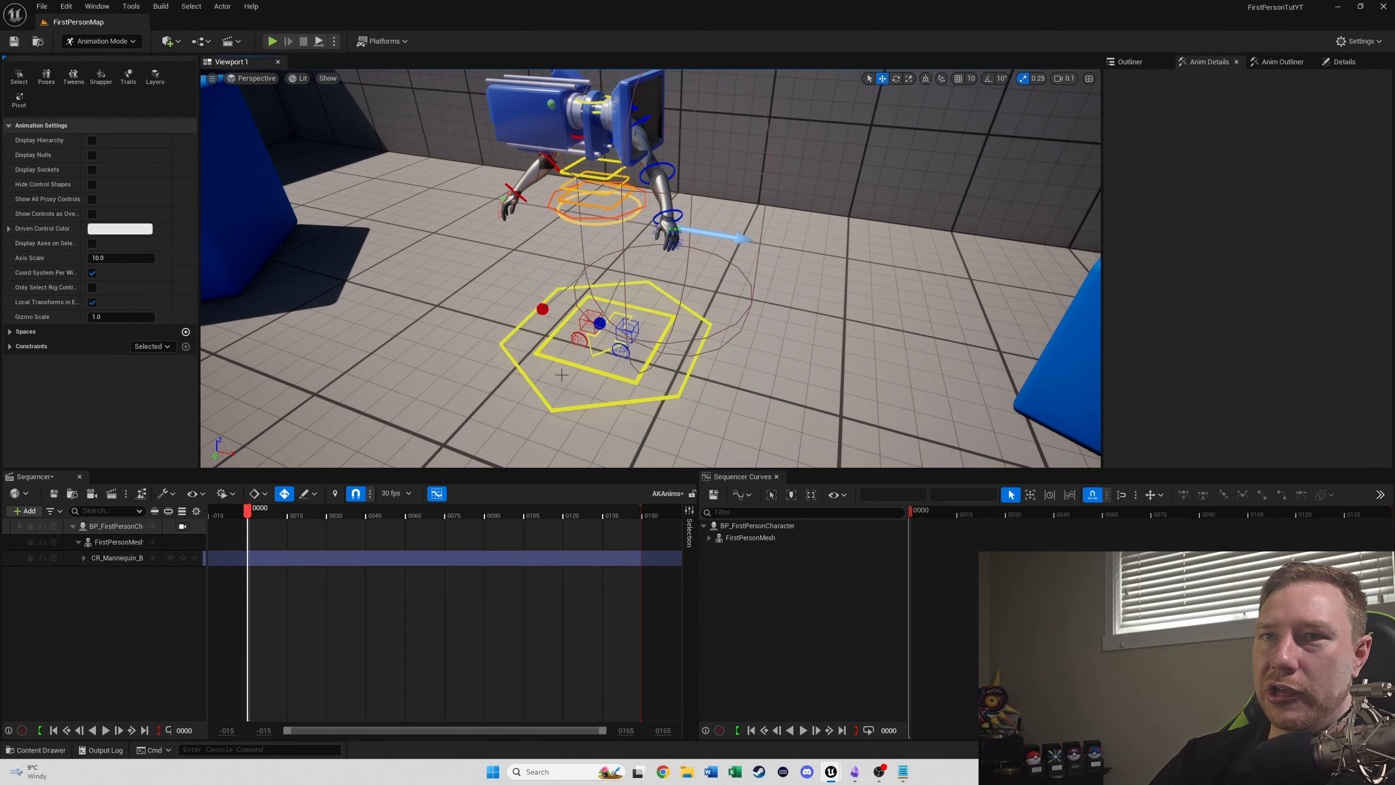
pyautogui.click(582, 268)
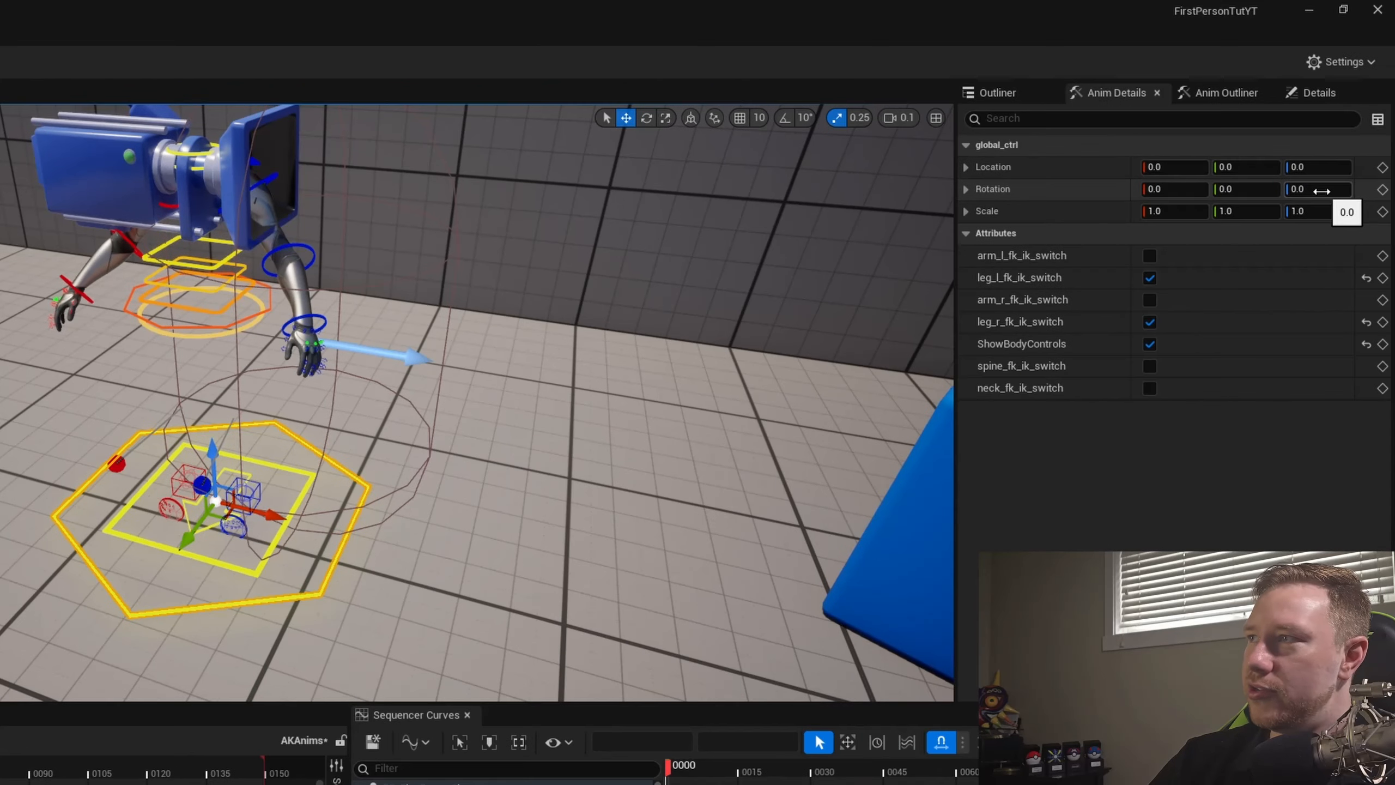
pyautogui.click(1321, 191)
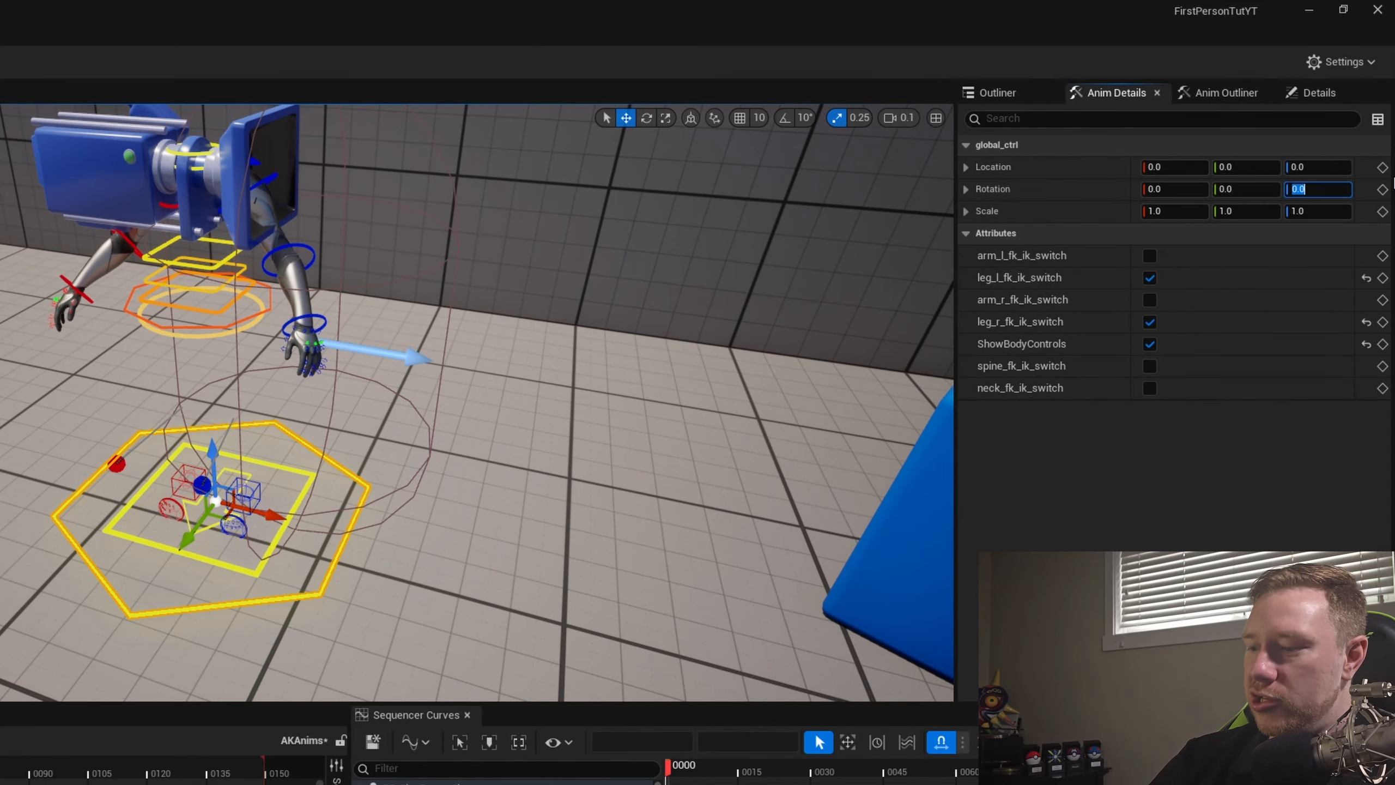
pyautogui.write('-90')
pyautogui.press('Return')
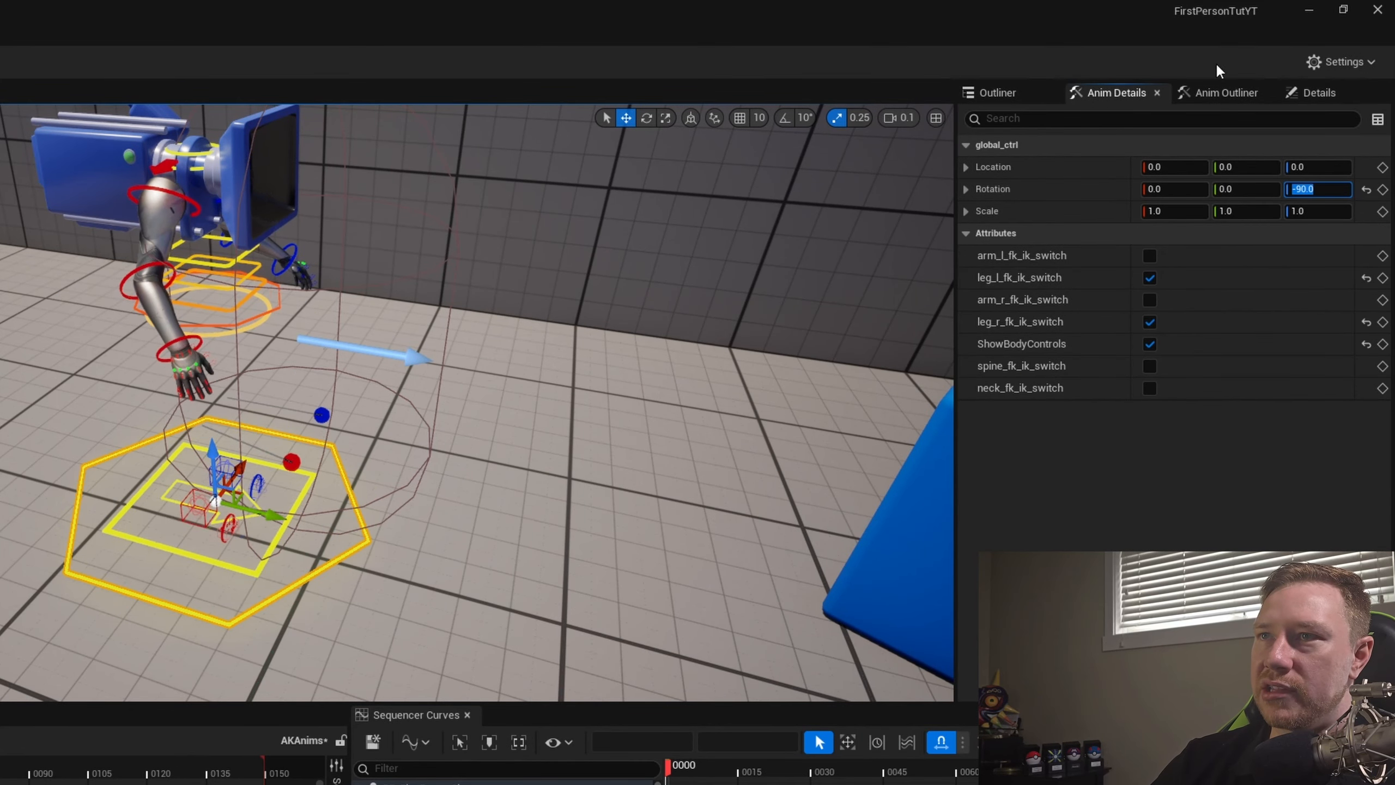
# - Try moving the right hand's FK control along the forearm, and undo the move to return to global_ctrl
pyautogui.moveTo(434, 558); pyautogui.dragTo(422, 528, button='right')
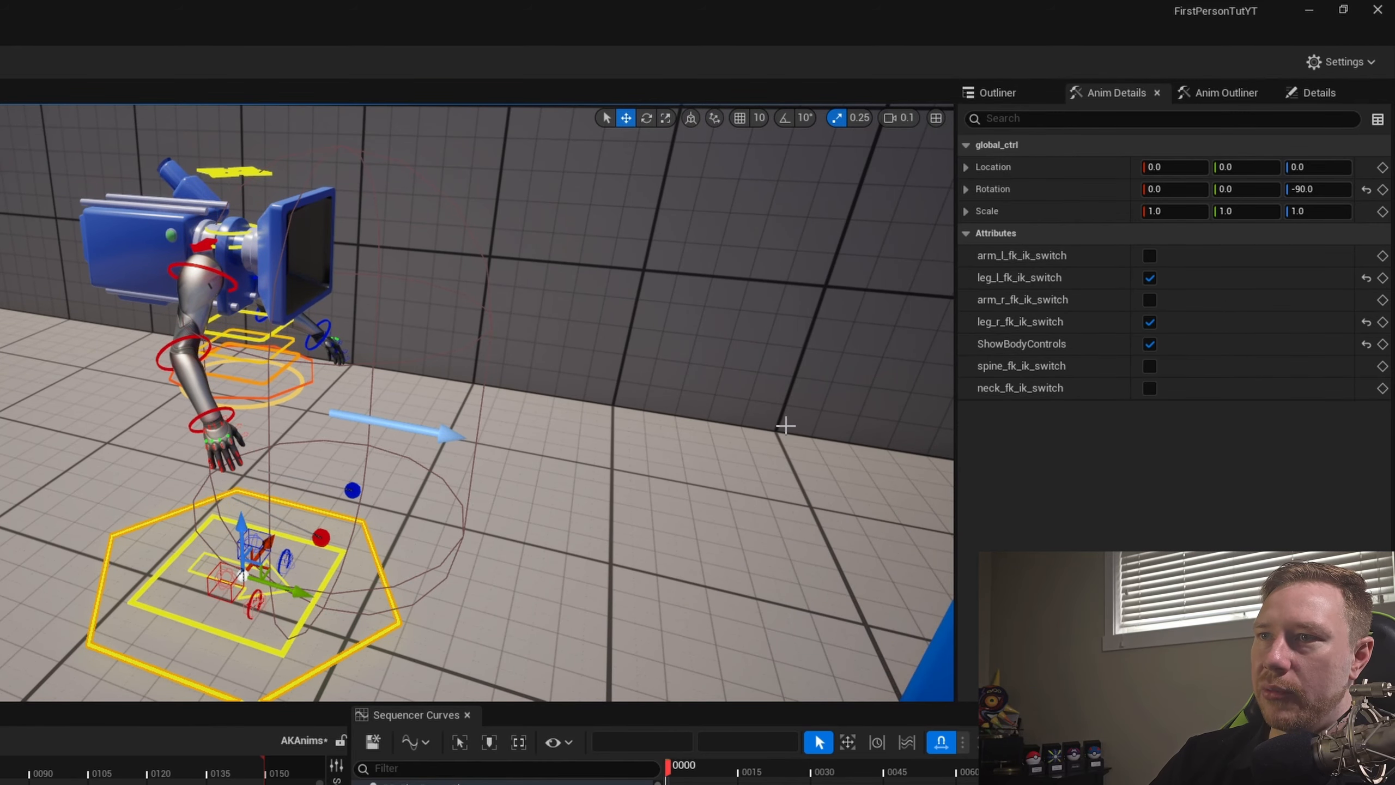
pyautogui.click(200, 417)
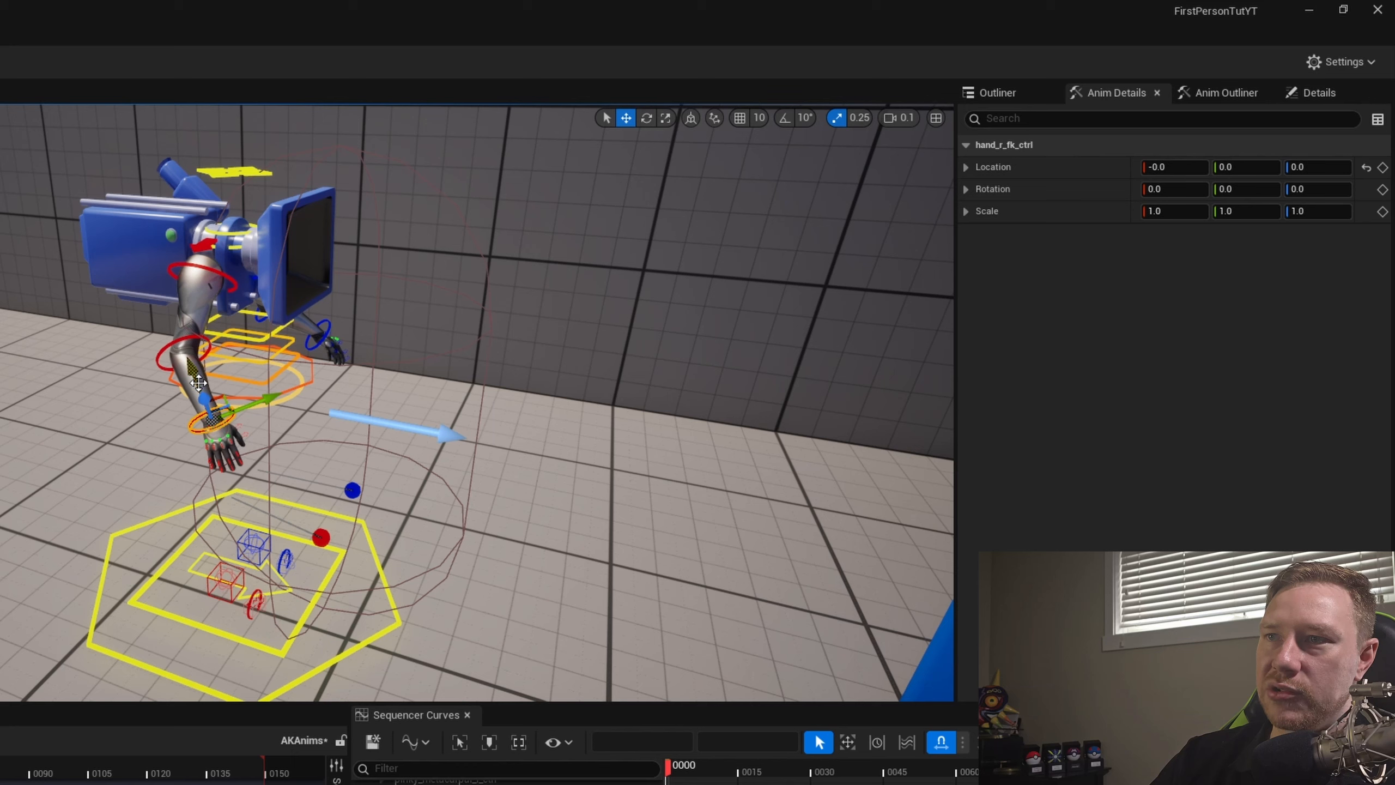
pyautogui.moveTo(199, 383); pyautogui.dragTo(431, 509)
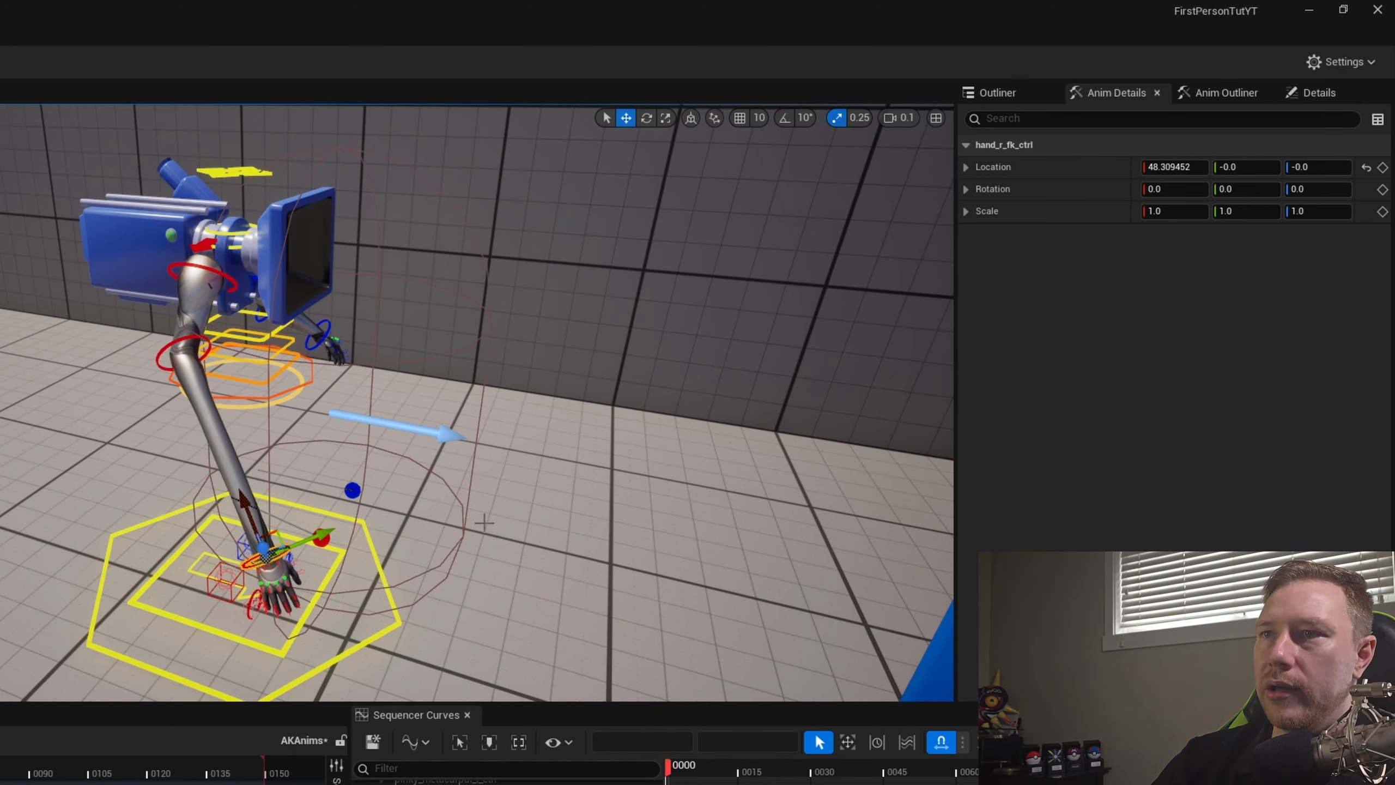
pyautogui.hotkey('ctrl', 'z')
pyautogui.hotkey('ctrl', 'z')
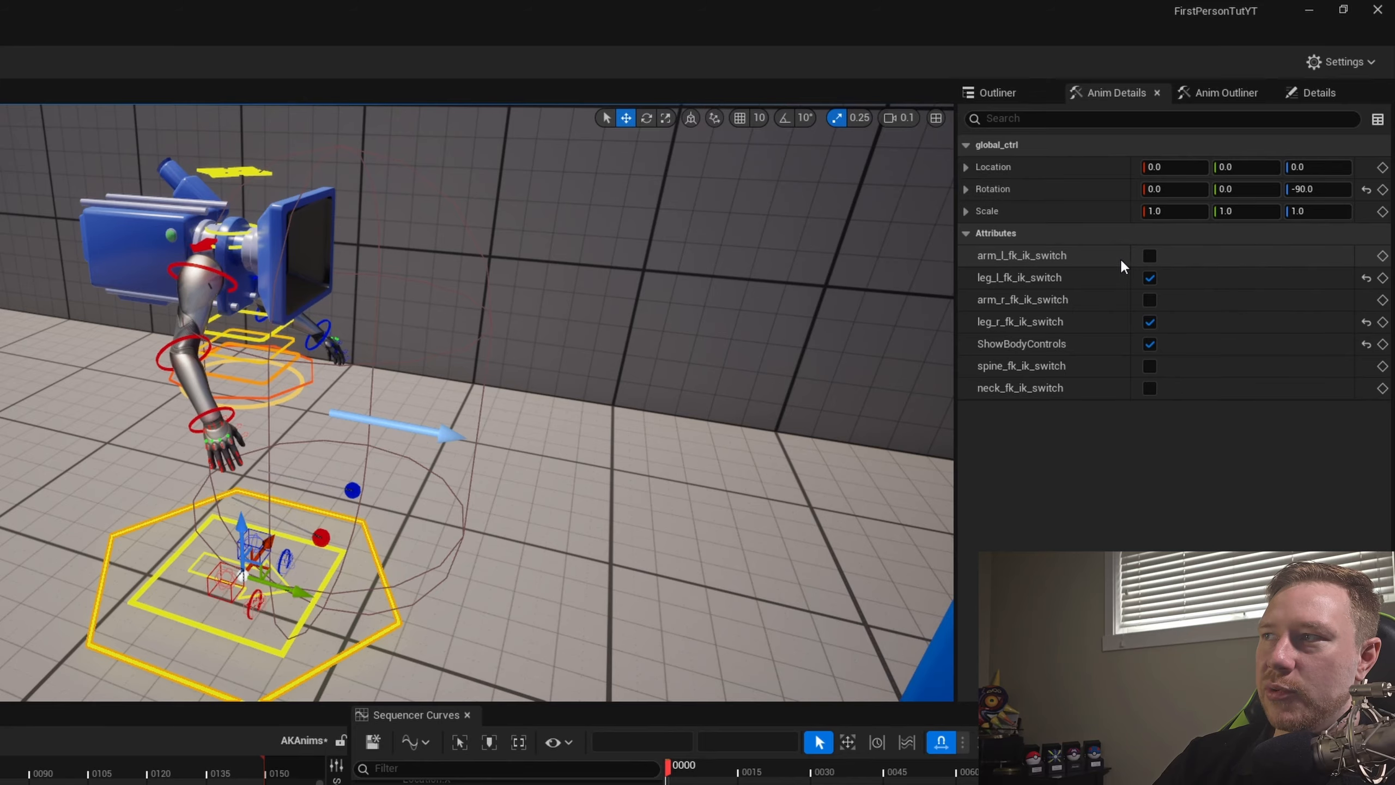
# - Enable arm_l_fk_ik_switch and arm_r_fk_ik_switch on global_ctrl so both arms use IK
pyautogui.click(1149, 256)
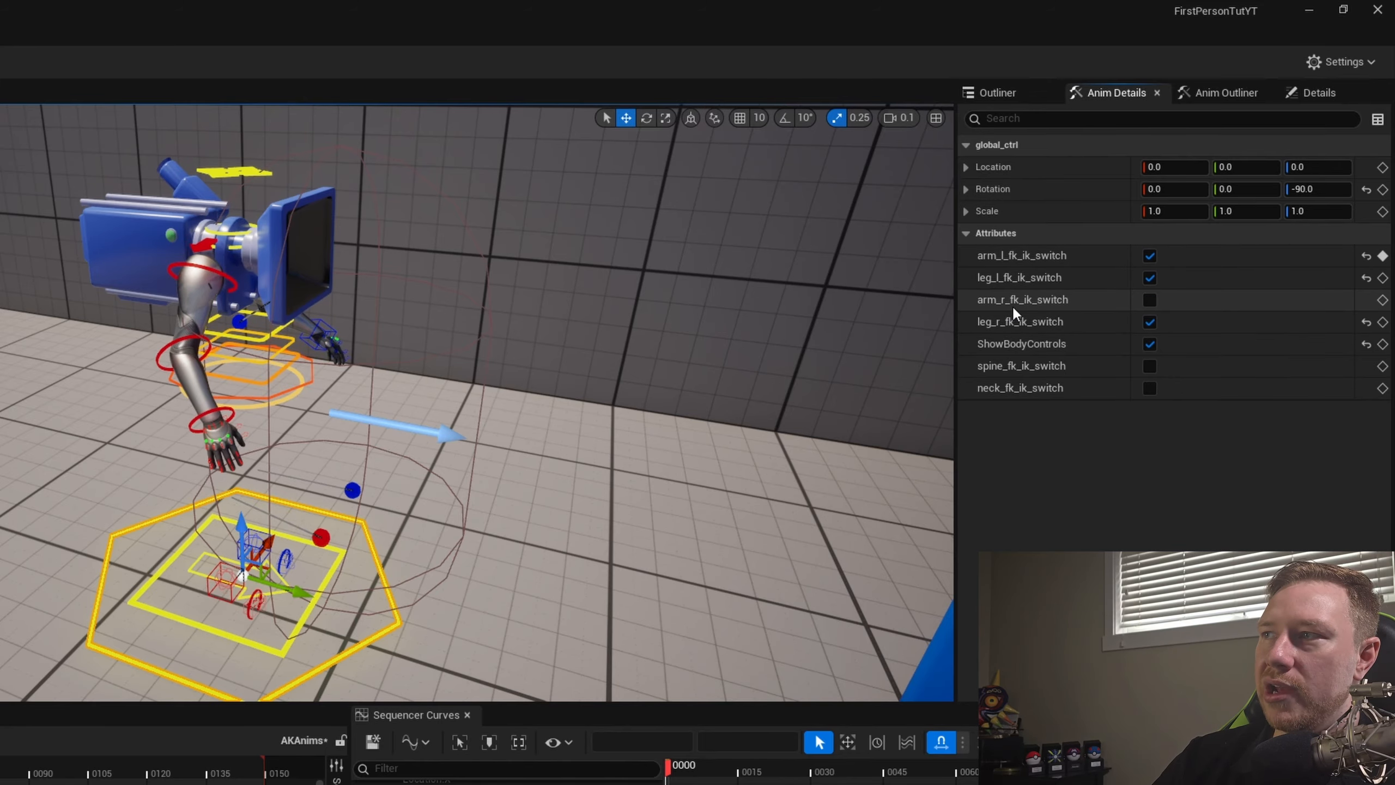
pyautogui.click(1148, 300)
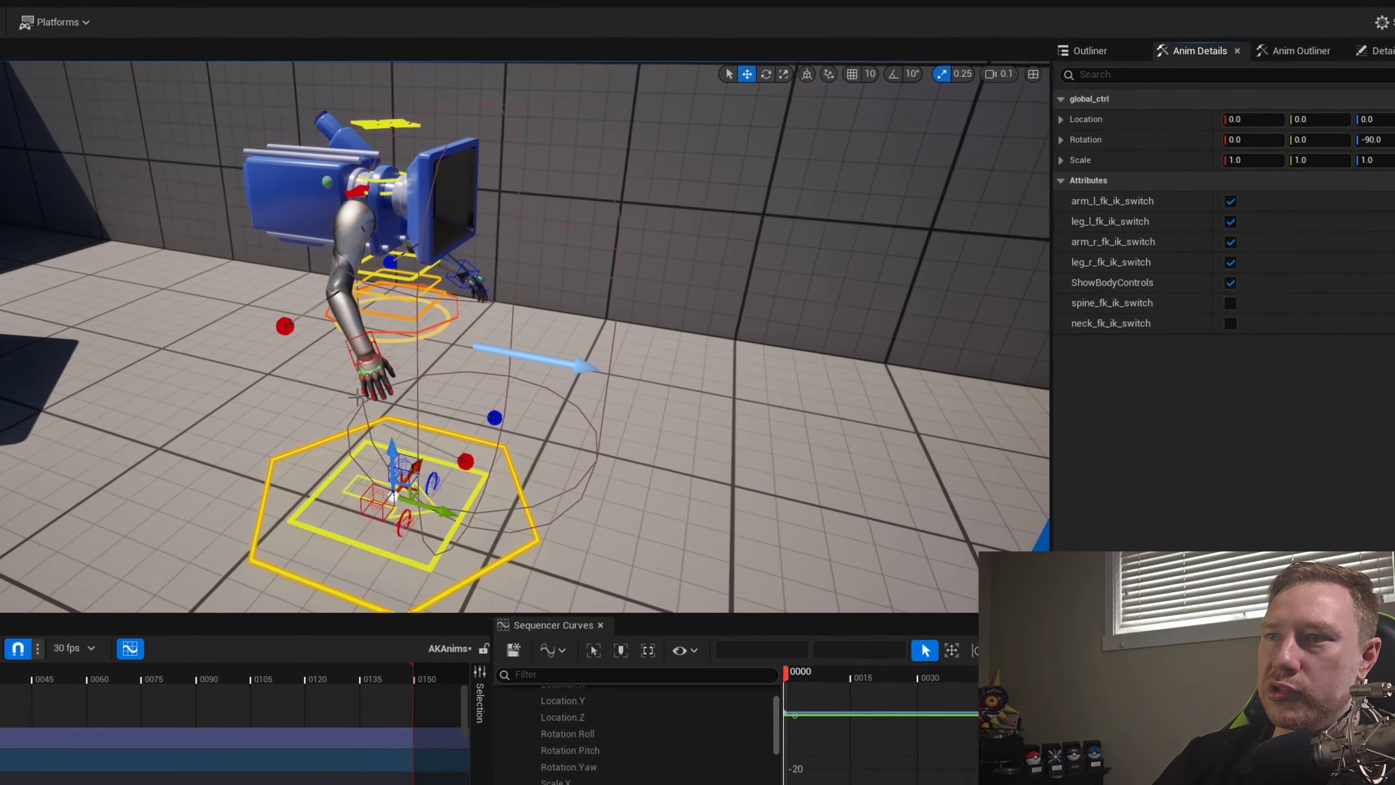
pyautogui.scroll(-4, 597, 291)
pyautogui.scroll(2, 580, 203)
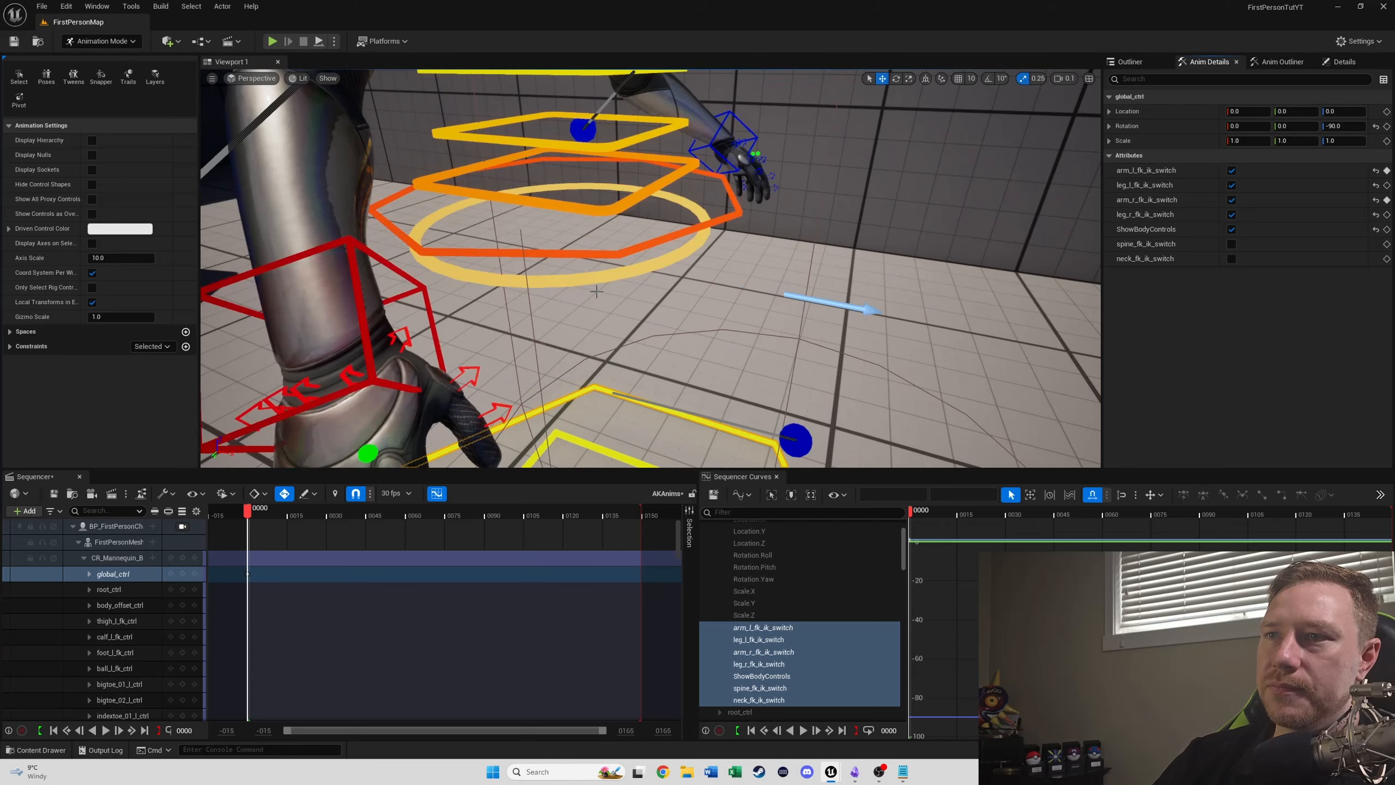
pyautogui.scroll(-3, 581, 204)
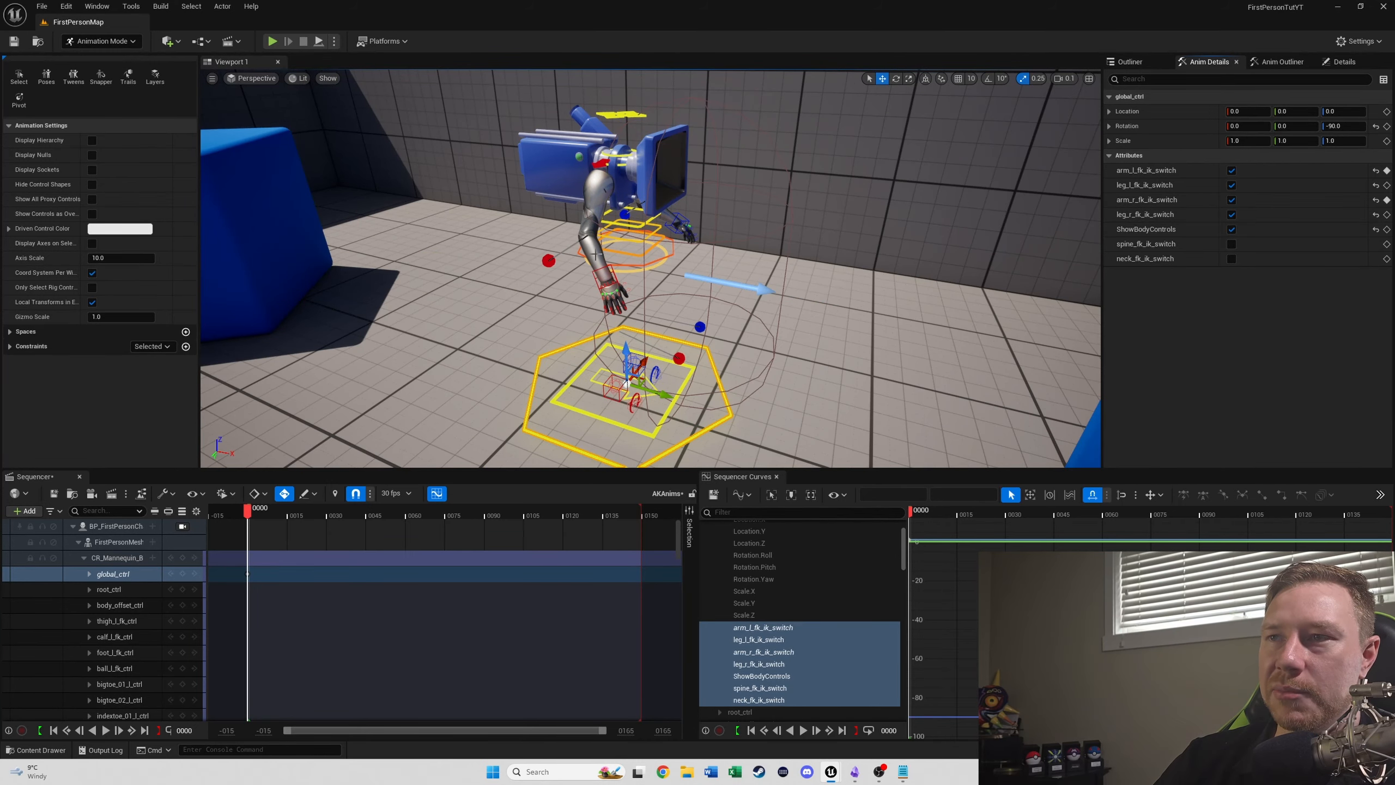
# - Move the right hand's IK control forward and up to about X -8.9, Y 30.9 so the elbow bends
pyautogui.moveTo(616, 254)
pyautogui.mouseDown(button='right')
pyautogui.moveTo(600, 246)
pyautogui.moveTo(618, 258)
pyautogui.mouseUp(button='right')
pyautogui.moveTo(748, 294); pyautogui.dragTo(748, 295, button='right')
pyautogui.press('w')
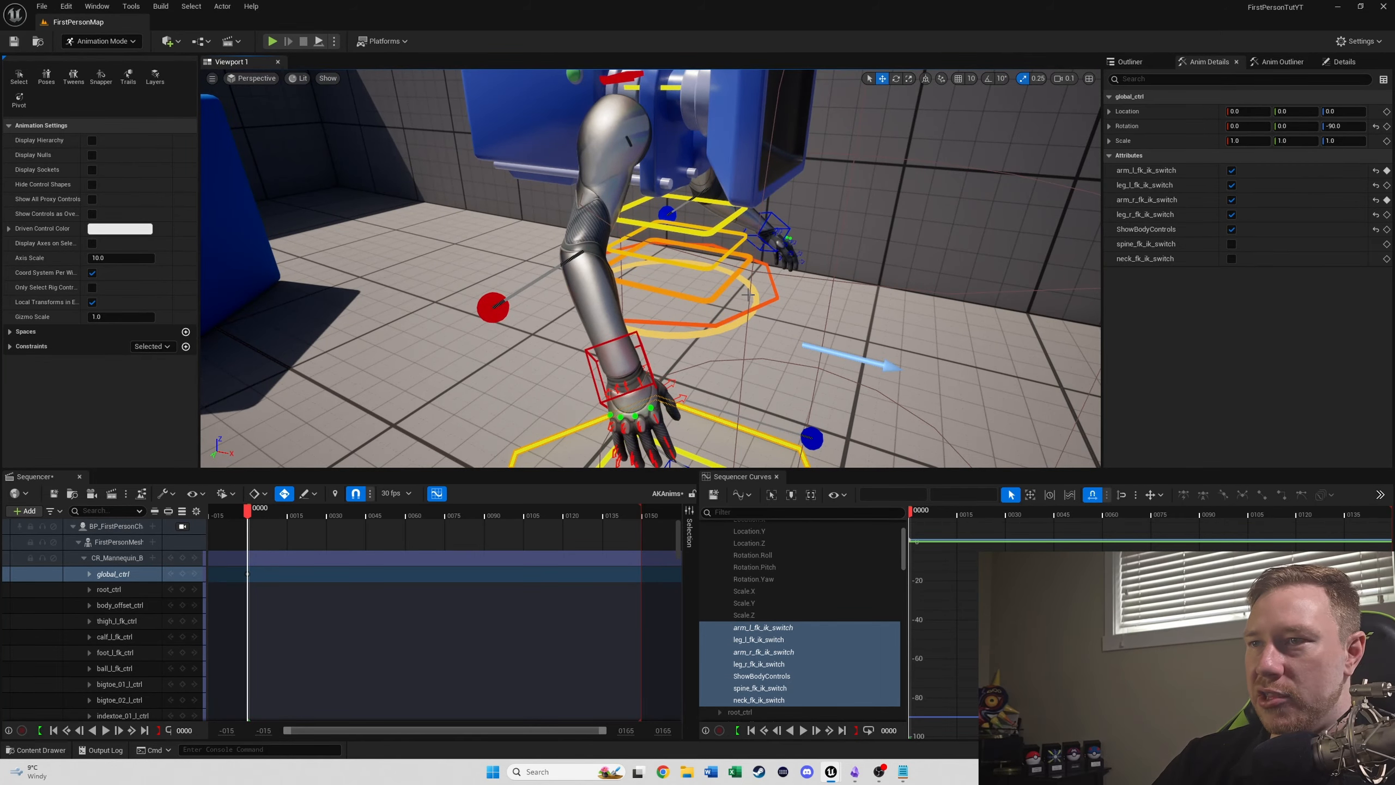
pyautogui.click(640, 344)
pyautogui.moveTo(640, 344); pyautogui.dragTo(761, 255)
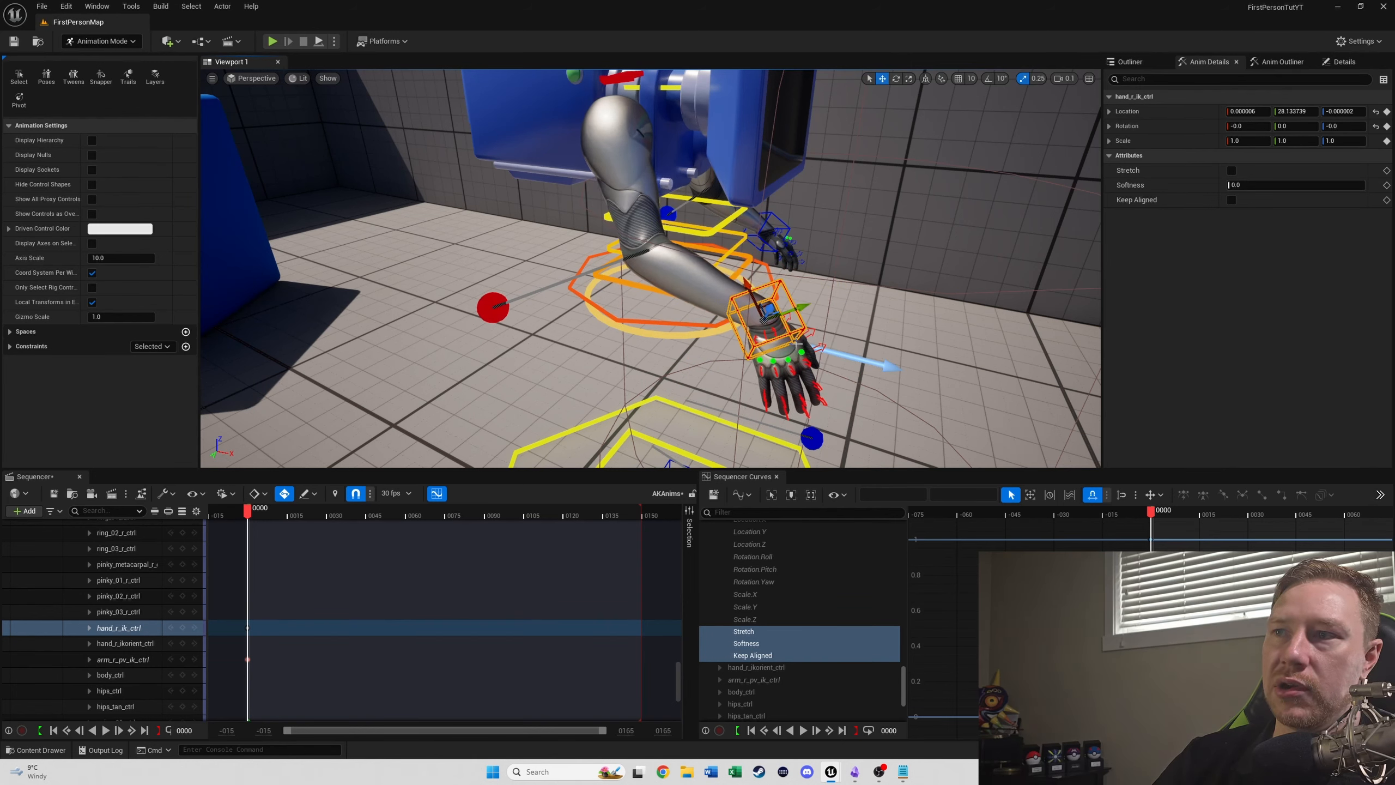
pyautogui.moveTo(797, 344); pyautogui.dragTo(734, 266)
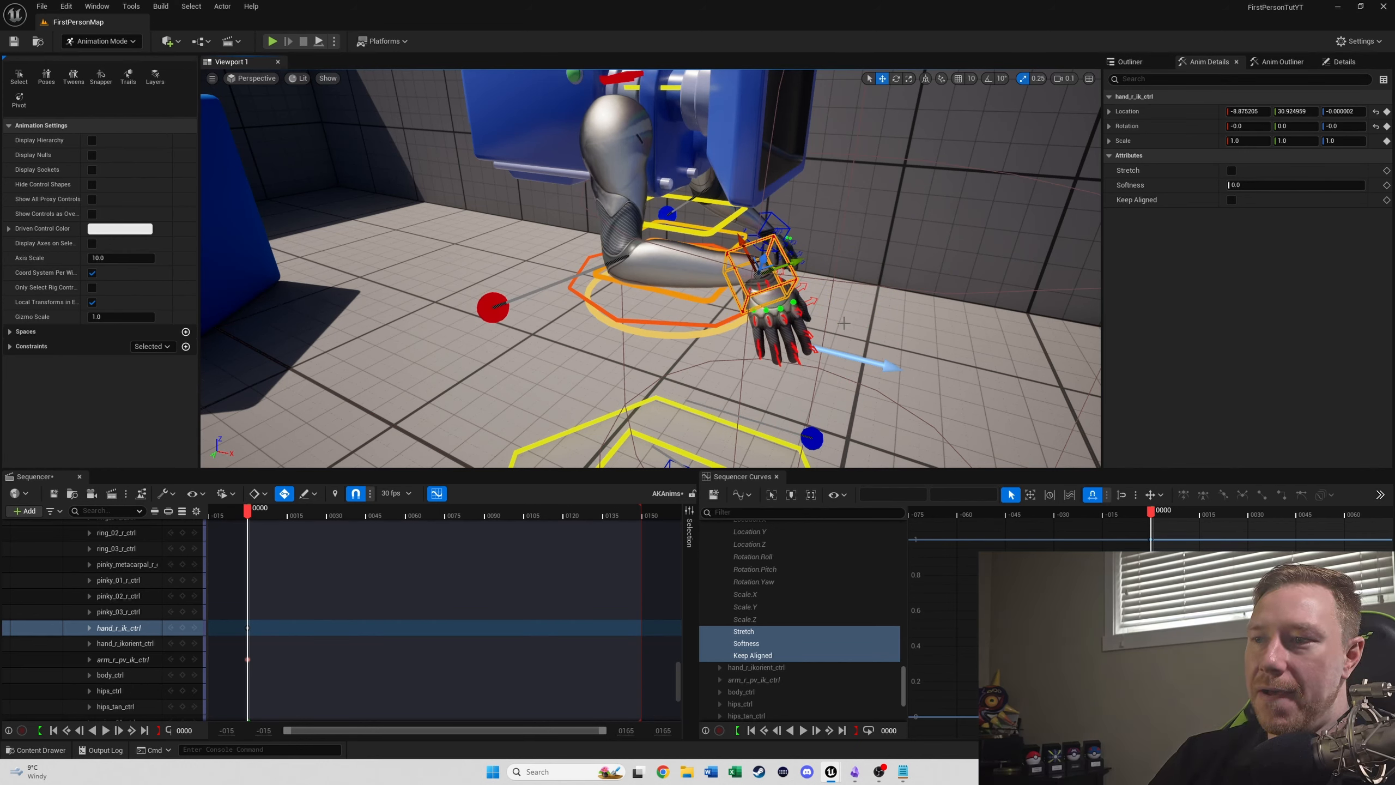
# - Collapse the CR_Mannequin_Body track's list of controls in the sequence
pyautogui.scroll(10, 72, 599)
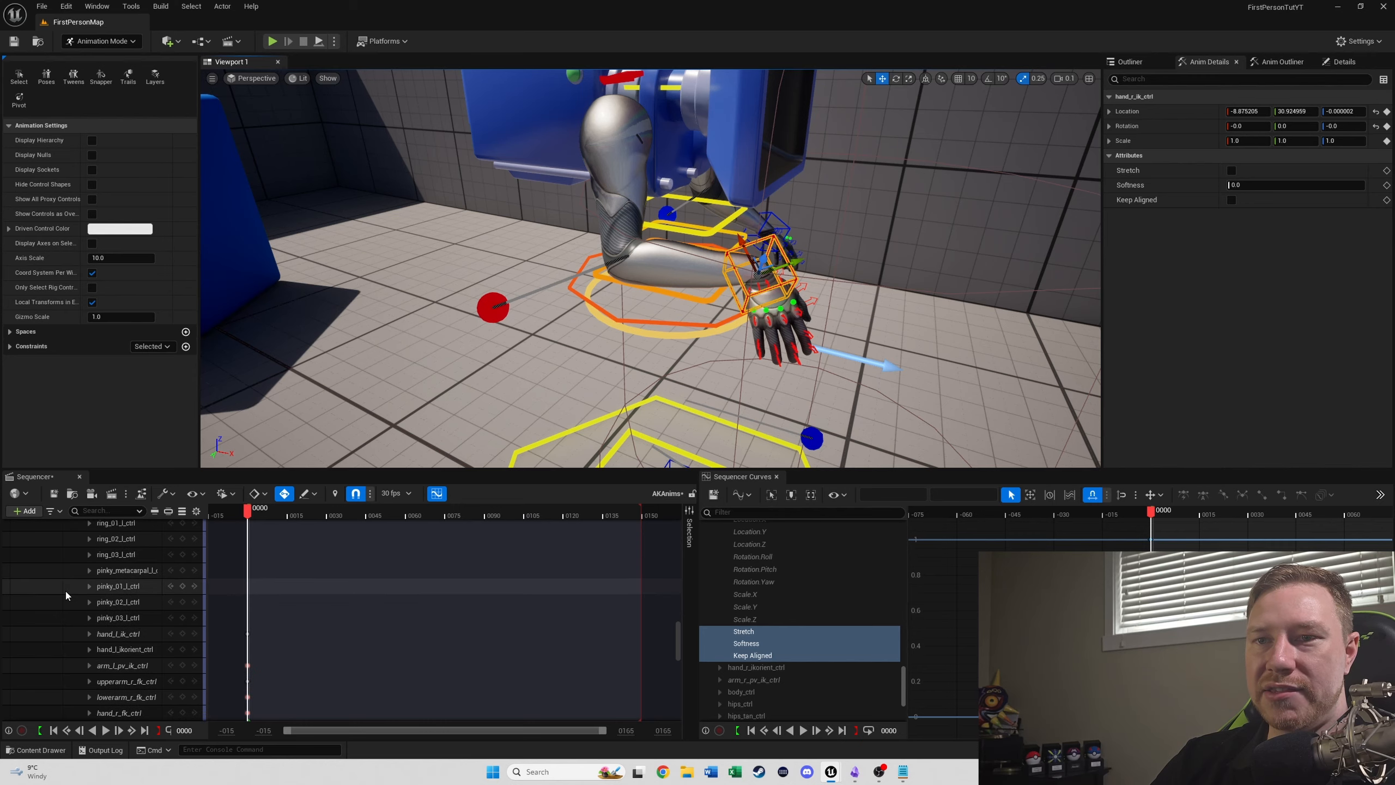
pyautogui.scroll(10, 83, 560)
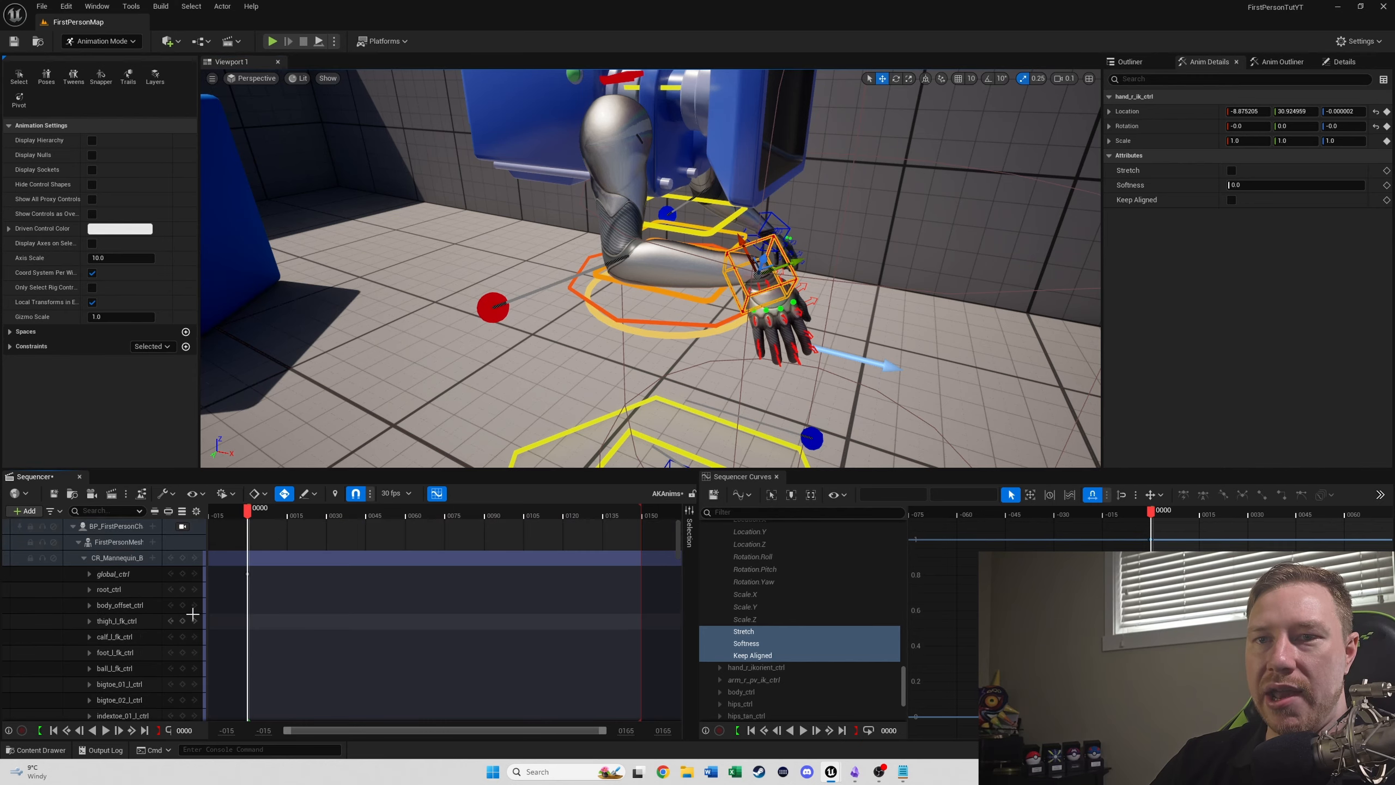
pyautogui.click(83, 558)
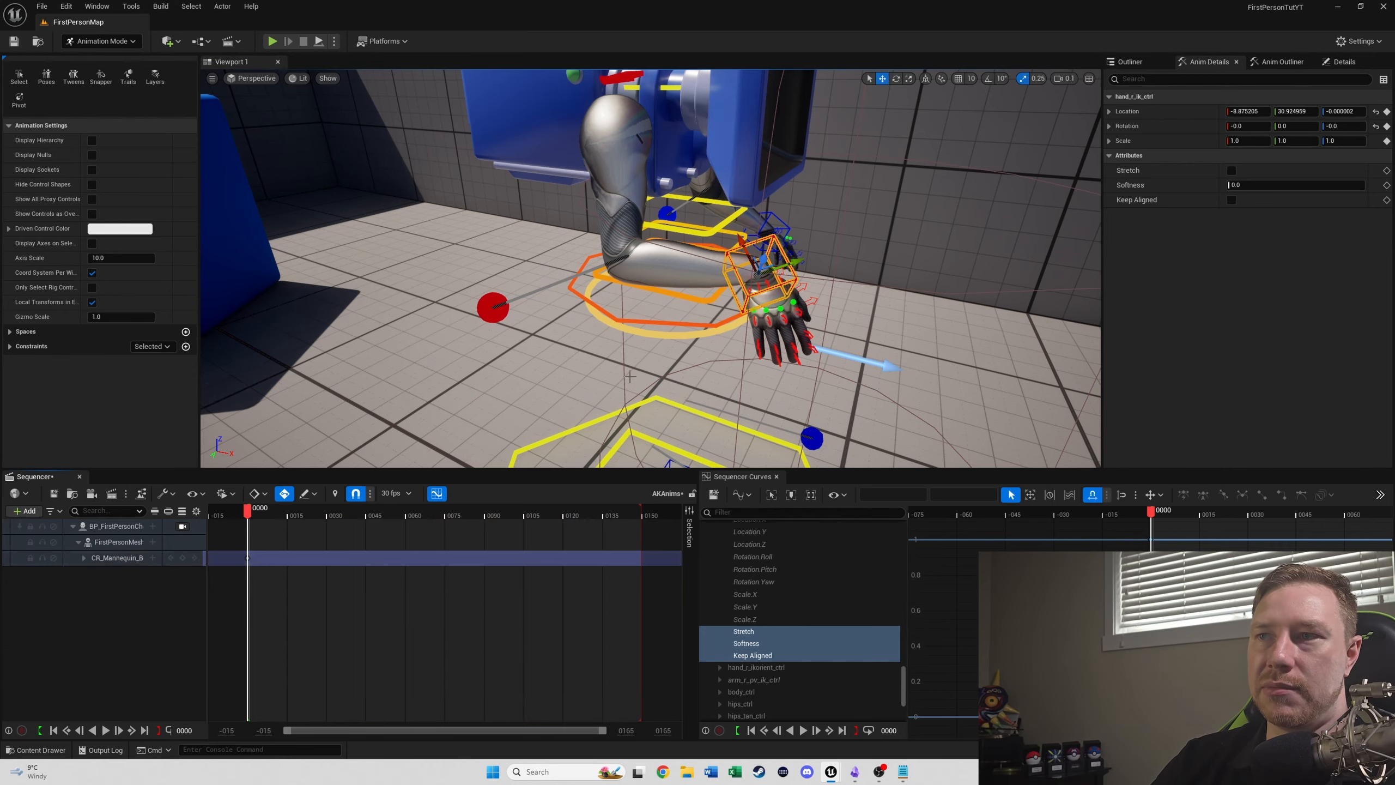
# - Select the AK47 at the weapon wall in the level and add BP_AK47 to the sequence
pyautogui.moveTo(583, 257); pyautogui.dragTo(488, 291, button='right')
pyautogui.moveTo(489, 417); pyautogui.dragTo(626, 378, button='right')
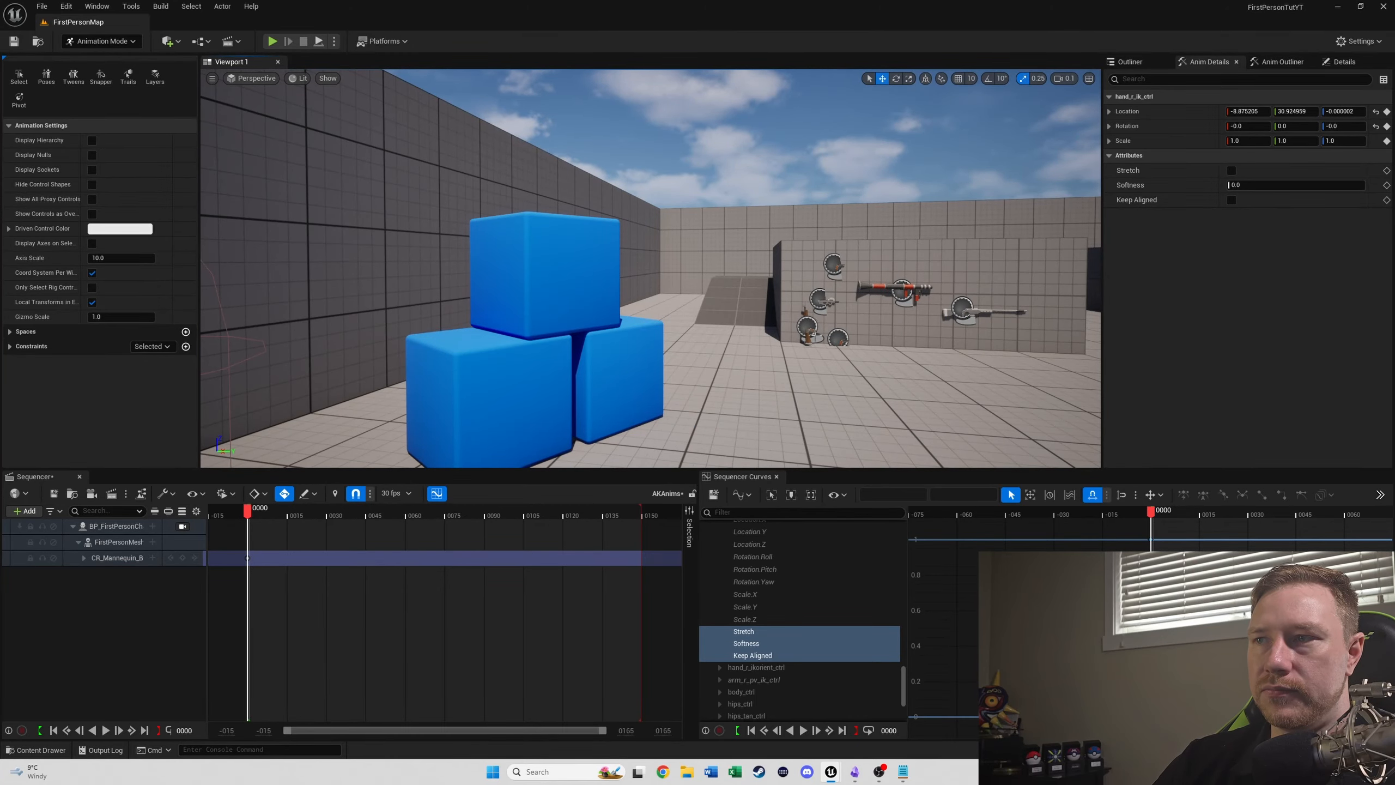
pyautogui.click(811, 335)
pyautogui.press('f')
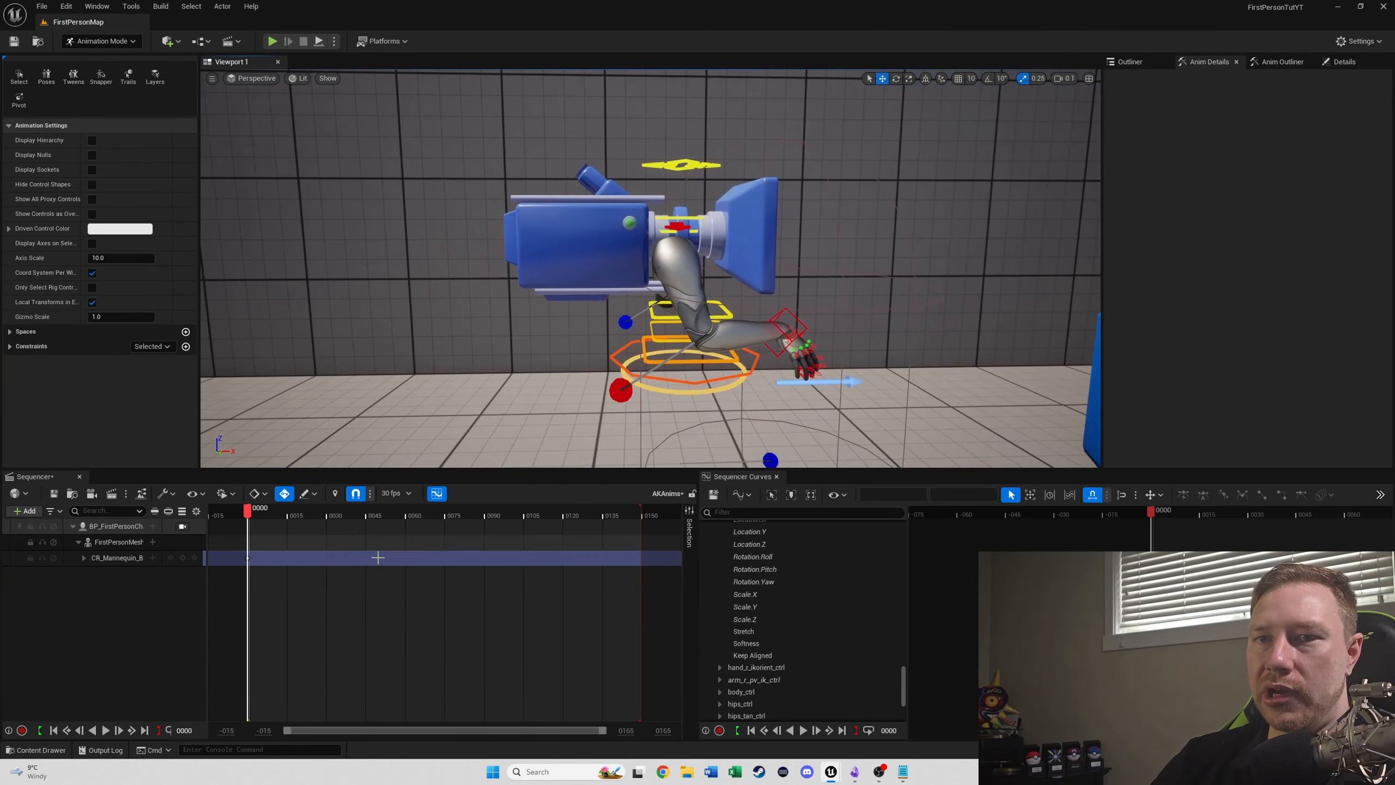
pyautogui.click(32, 511)
pyautogui.moveTo(87, 552)
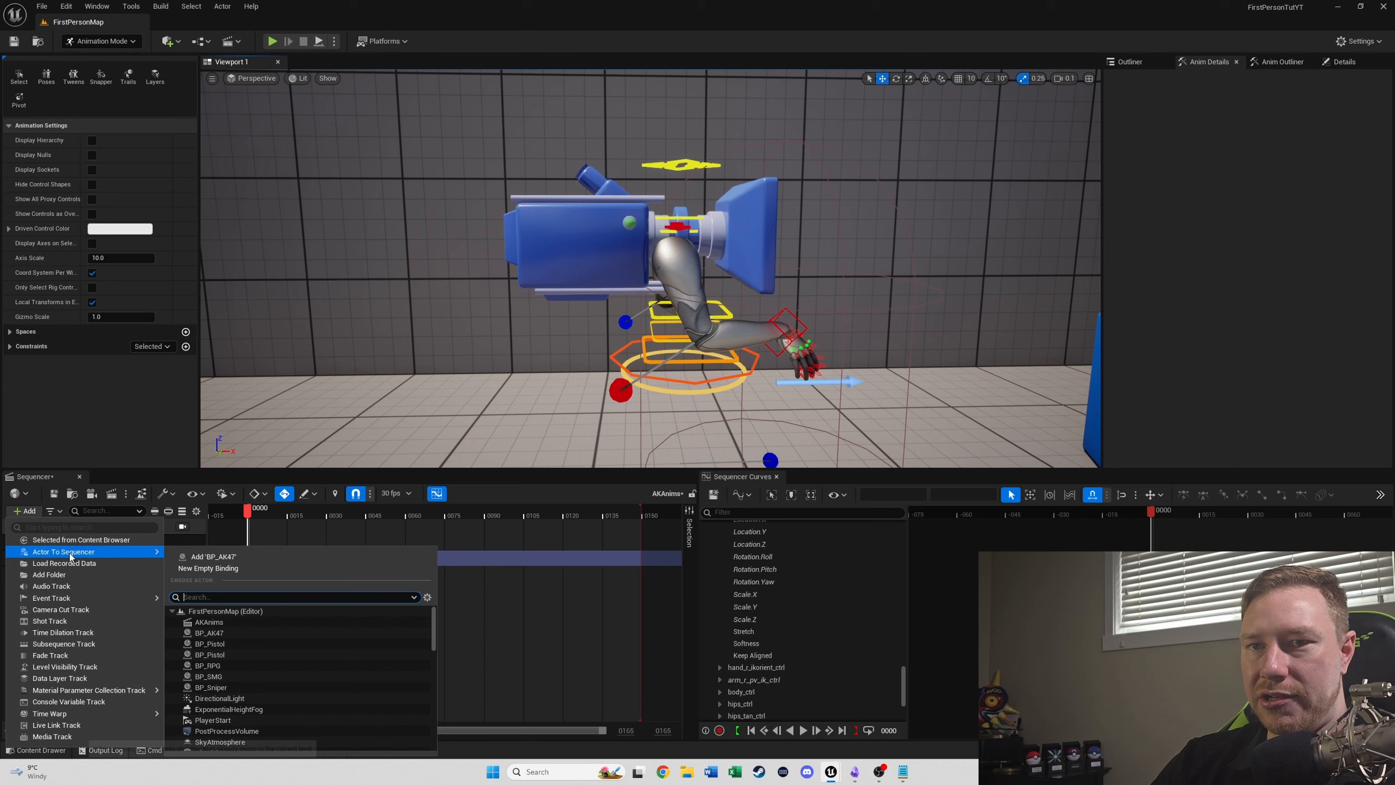
pyautogui.click(237, 557)
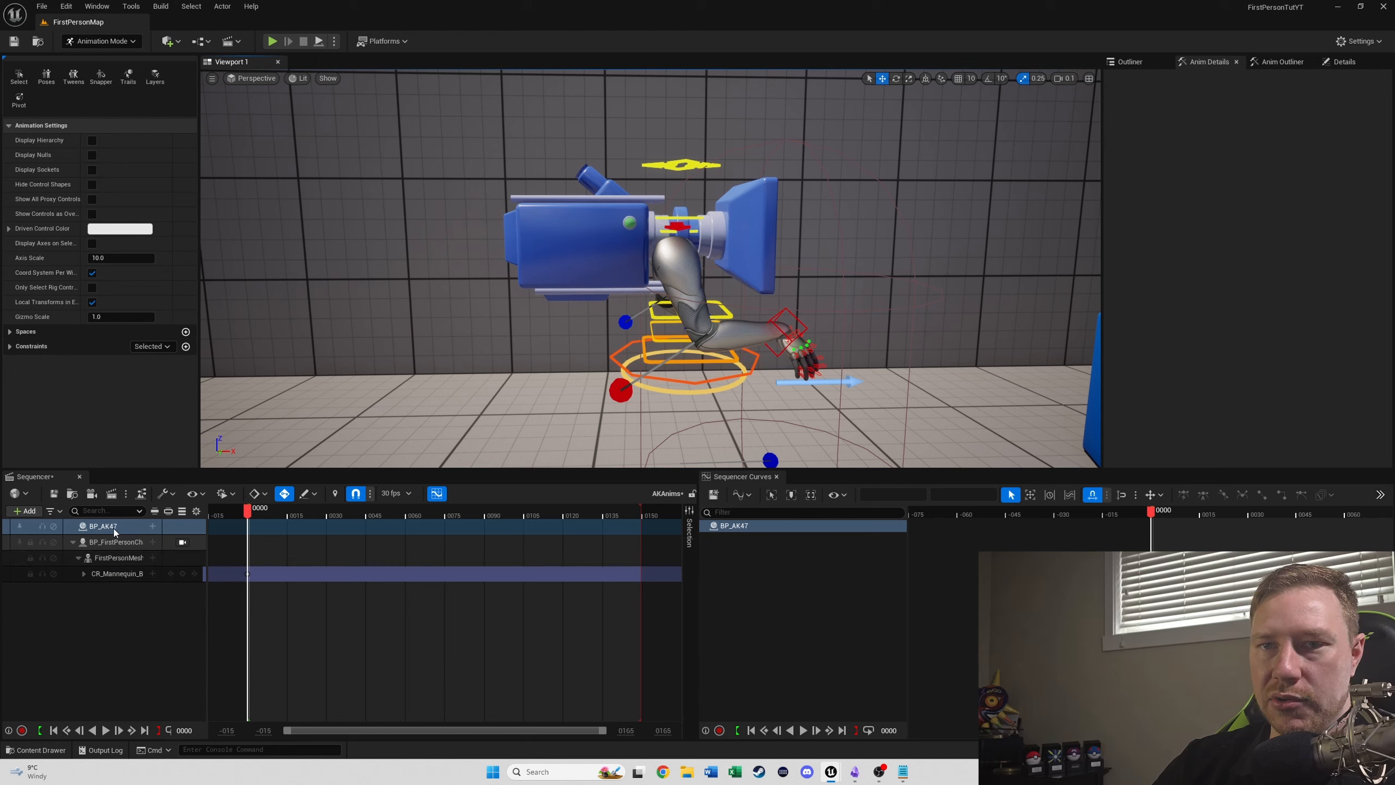
# - Reset the location and rotation of BP_AK47 to their default zero values
pyautogui.click(82, 526)
pyautogui.click(1331, 63)
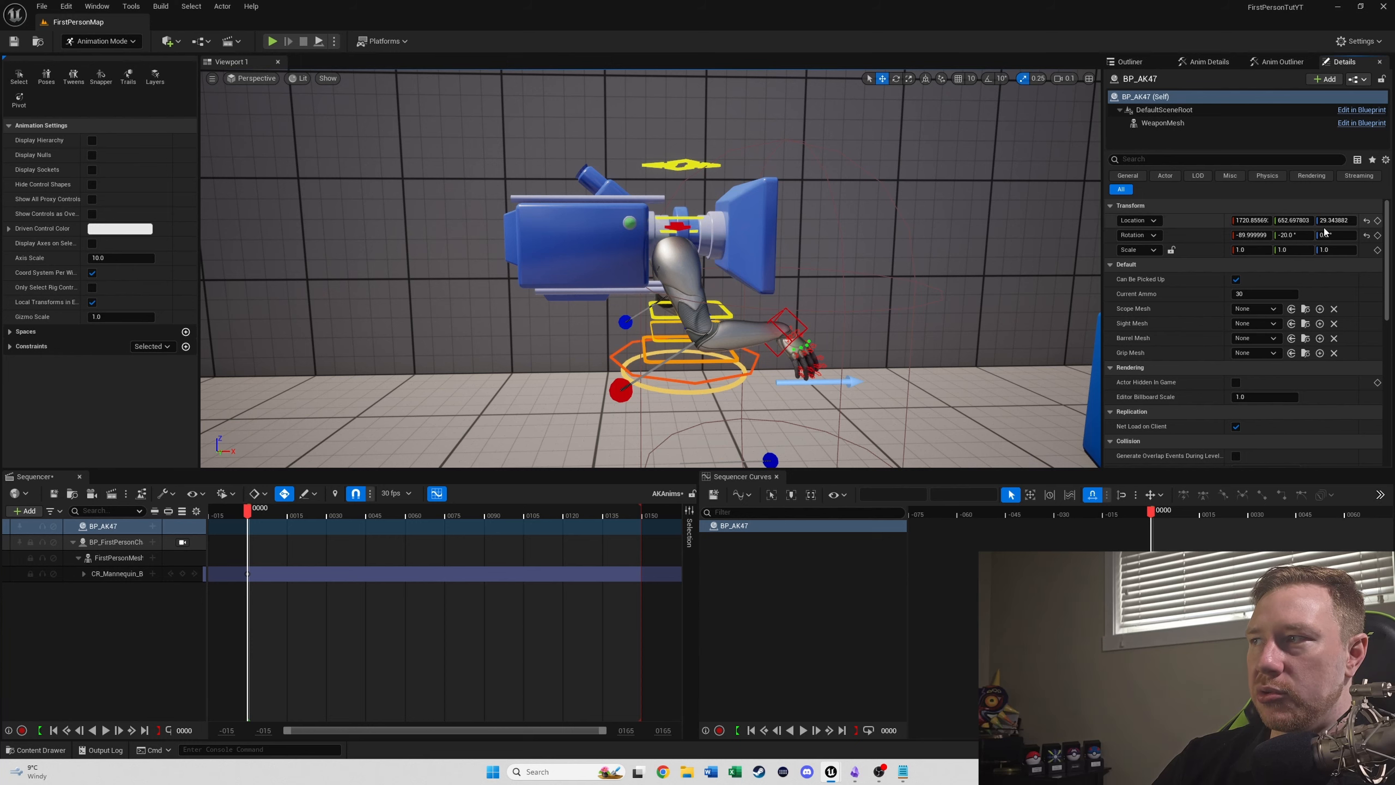
pyautogui.click(1367, 236)
pyautogui.click(1366, 220)
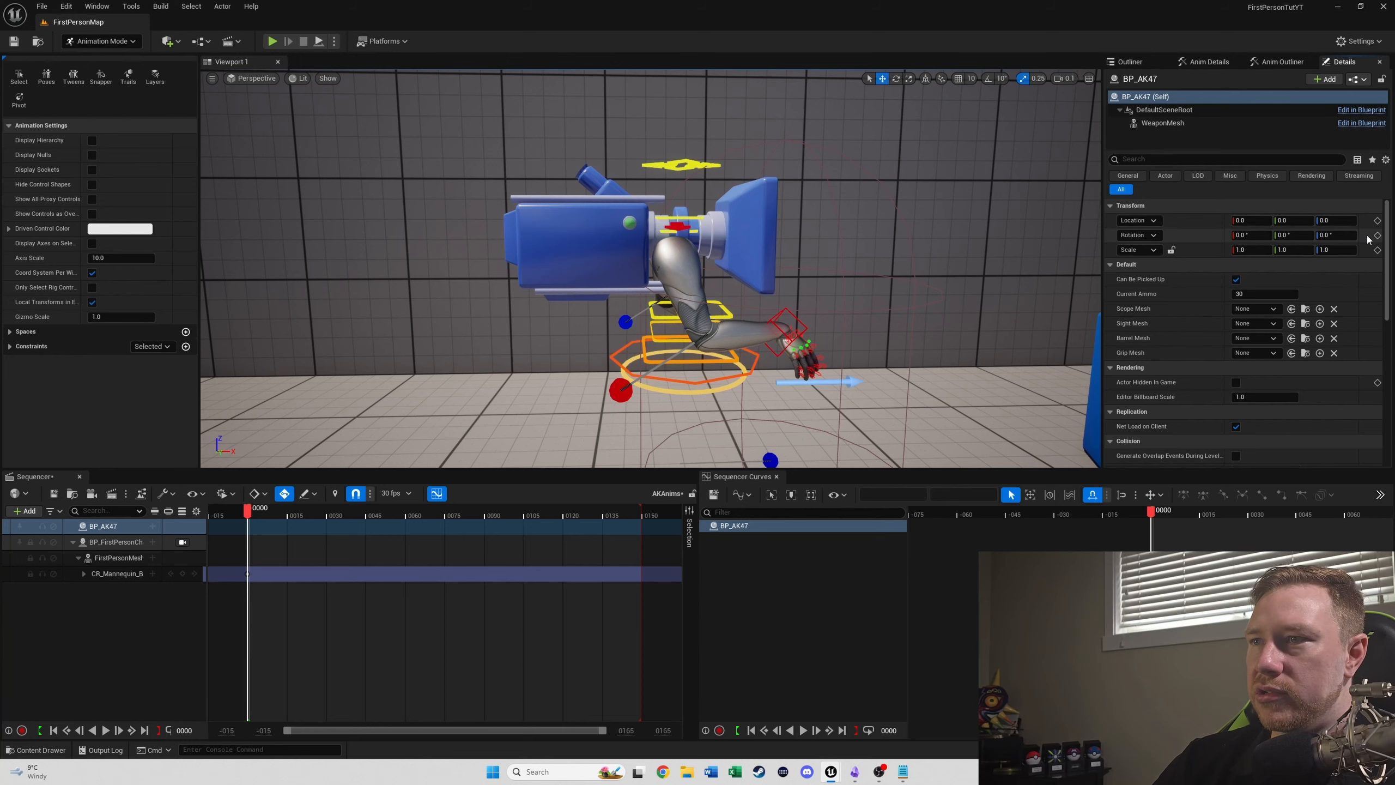
# - Move the AK47 from the origin to beside the character's hands, at about X 875, Y 338, Z 108
pyautogui.press('f')
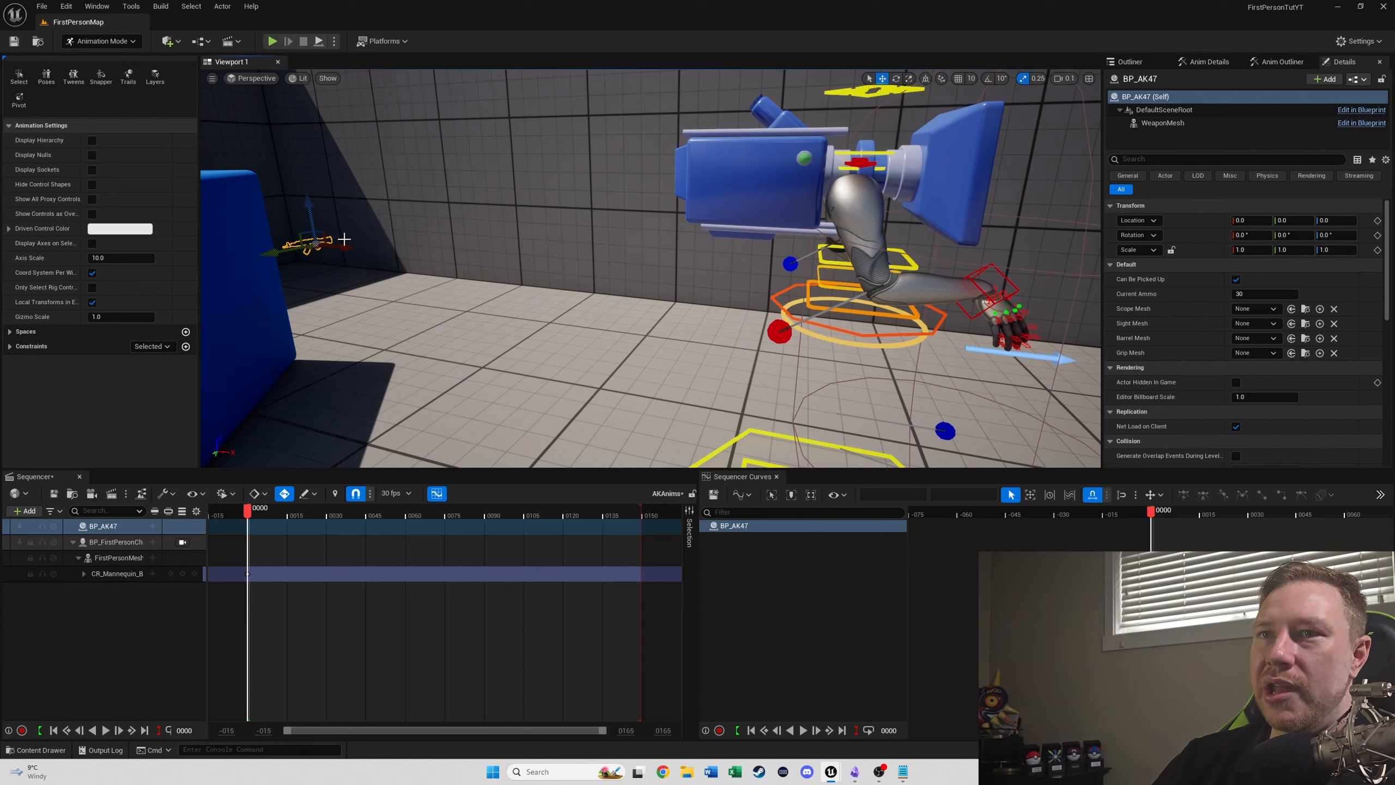
pyautogui.moveTo(344, 244); pyautogui.dragTo(1008, 461)
pyautogui.moveTo(1008, 460); pyautogui.dragTo(1035, 466, button='right')
pyautogui.moveTo(848, 378); pyautogui.dragTo(864, 457)
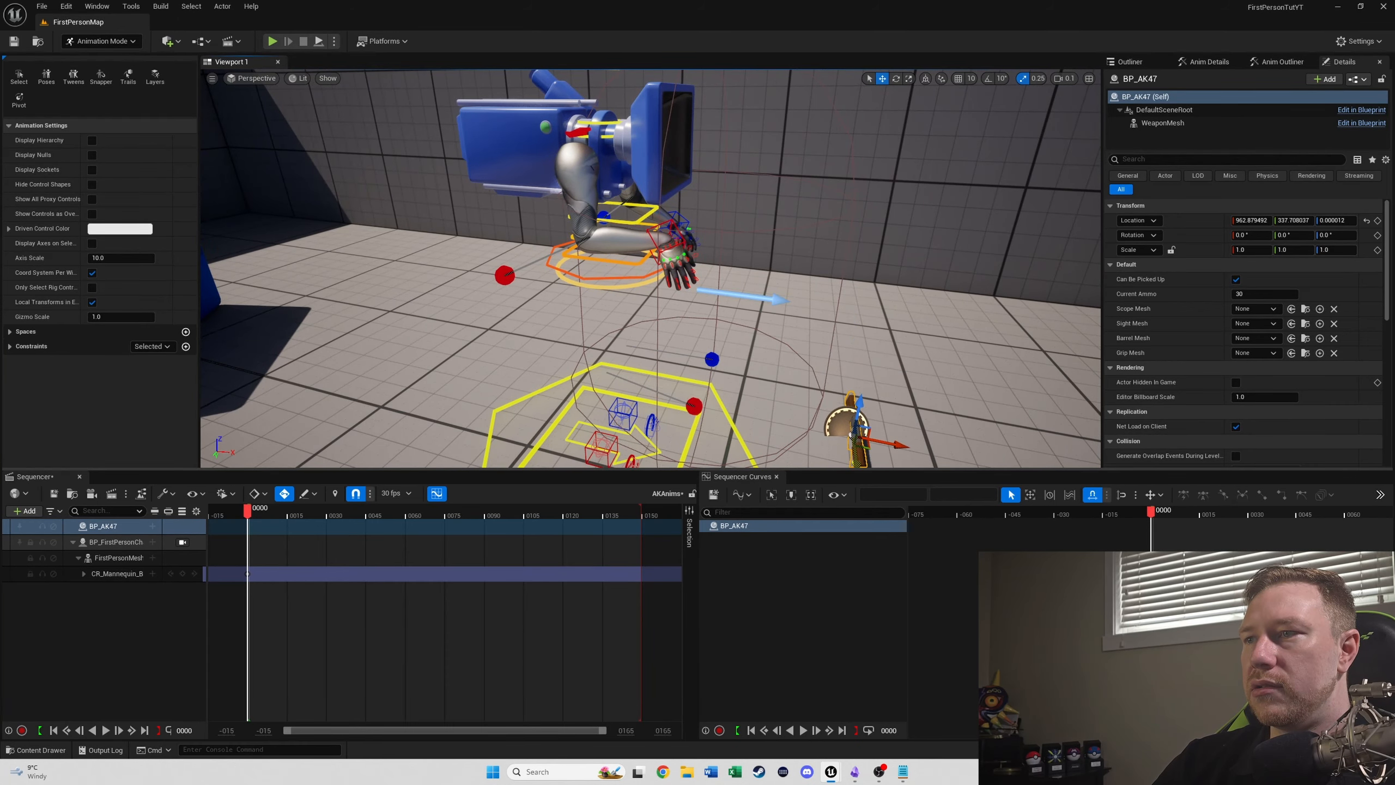
pyautogui.moveTo(861, 409); pyautogui.dragTo(846, 209)
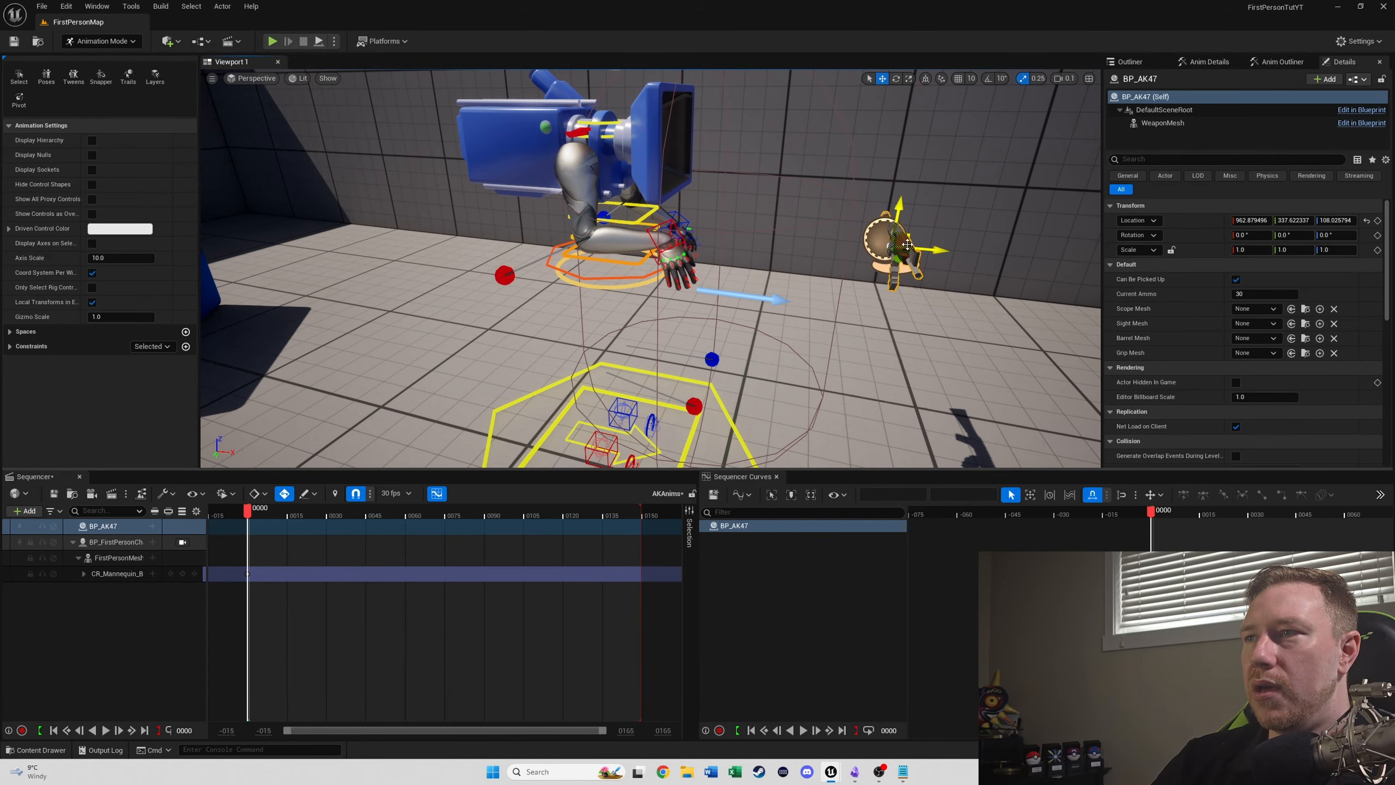
pyautogui.moveTo(933, 250); pyautogui.dragTo(737, 249)
# - Set the AK47's Z rotation to -90 degrees so the barrel points forward
pyautogui.press('e')
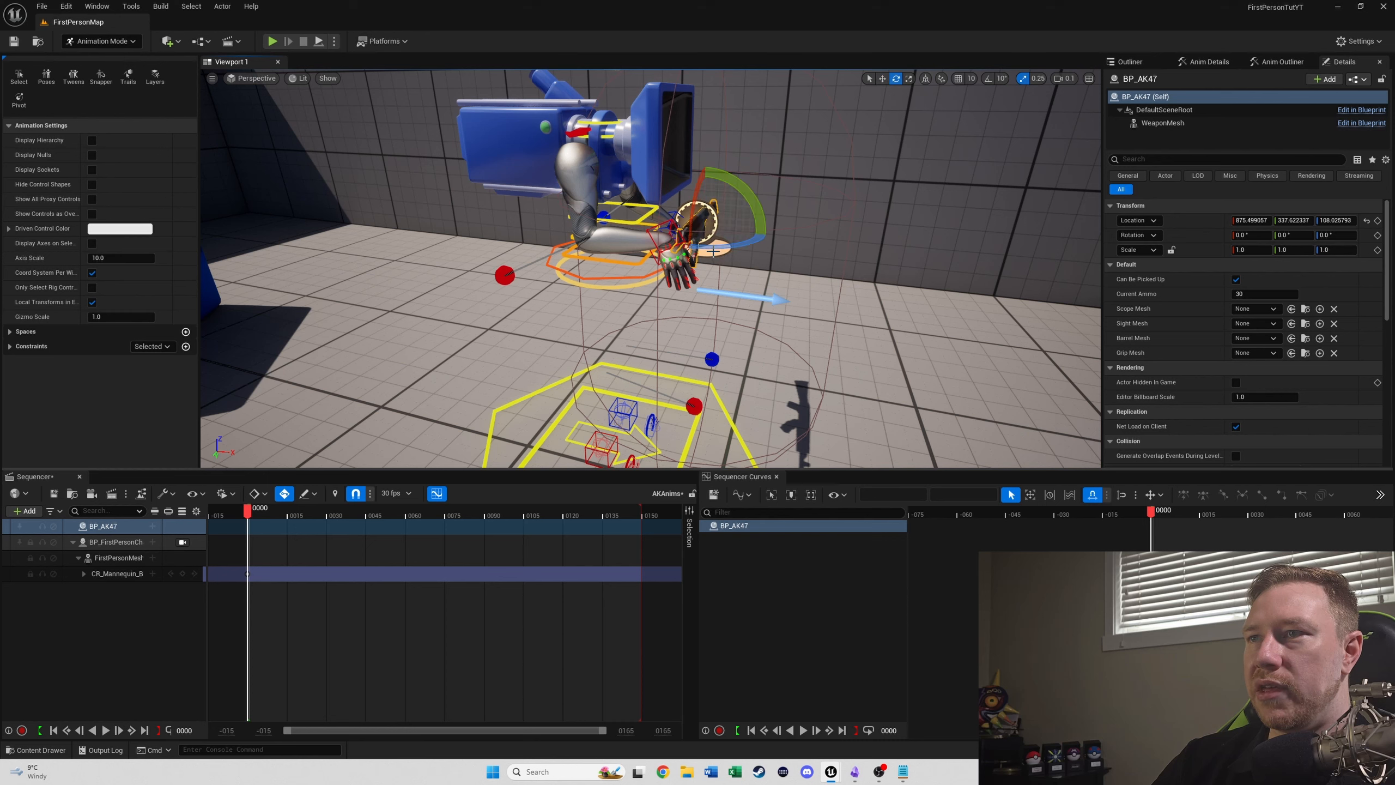
pyautogui.click(1208, 61)
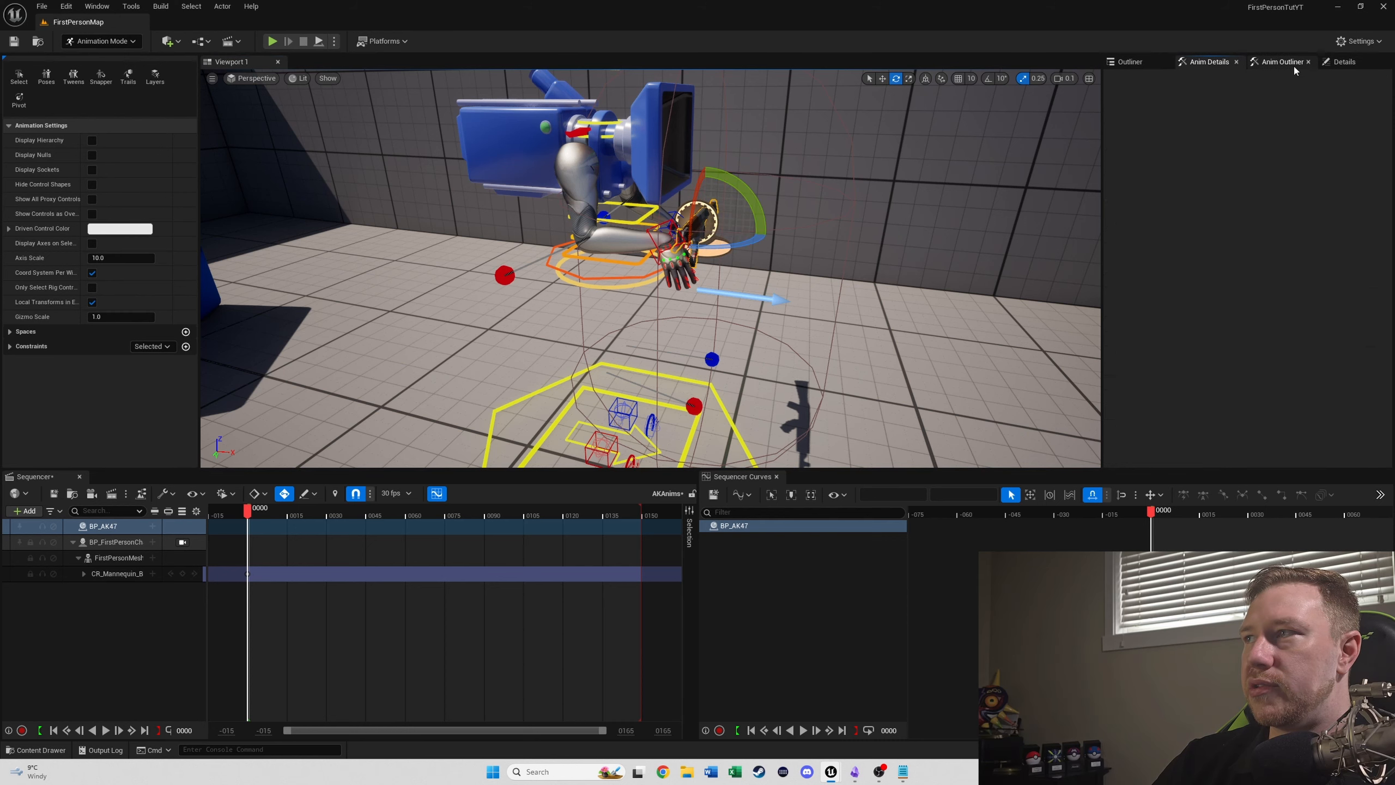
pyautogui.click(1333, 61)
pyautogui.click(1334, 234)
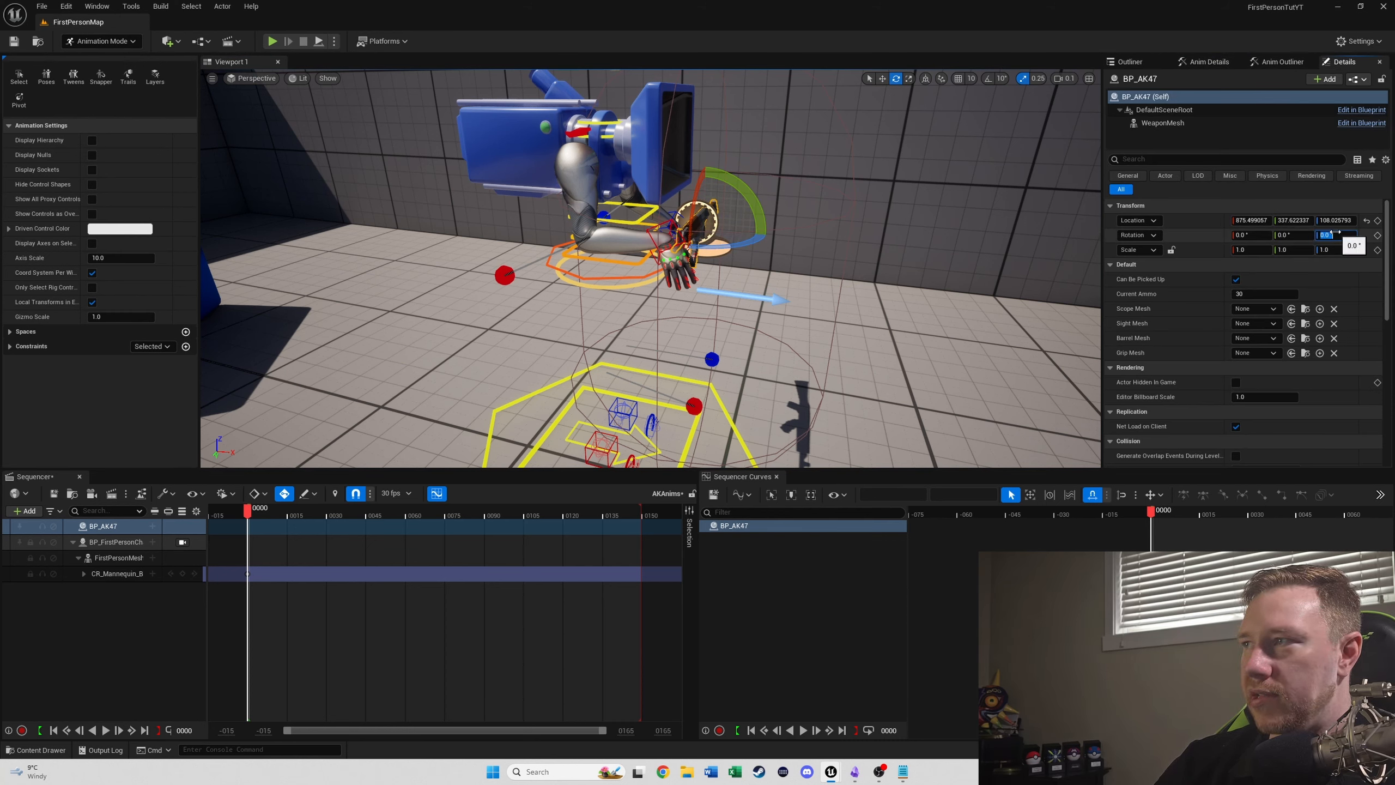
pyautogui.write('-90')
pyautogui.press('Return')
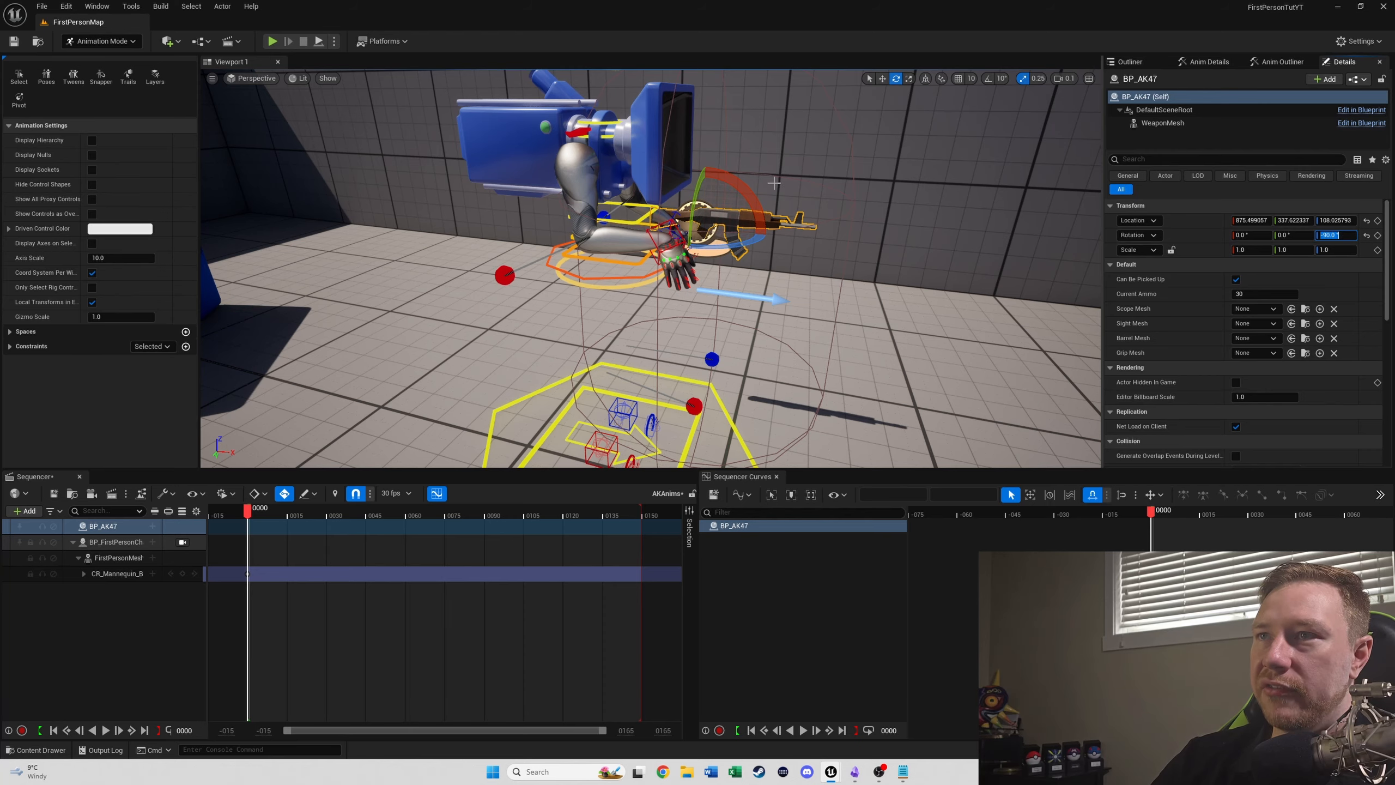
# - Move the AK47 in between the character's two hands, at about X 885, Y 402, Z 118
pyautogui.press('d')
pyautogui.moveTo(814, 214); pyautogui.dragTo(601, 127, button='right')
pyautogui.press('w')
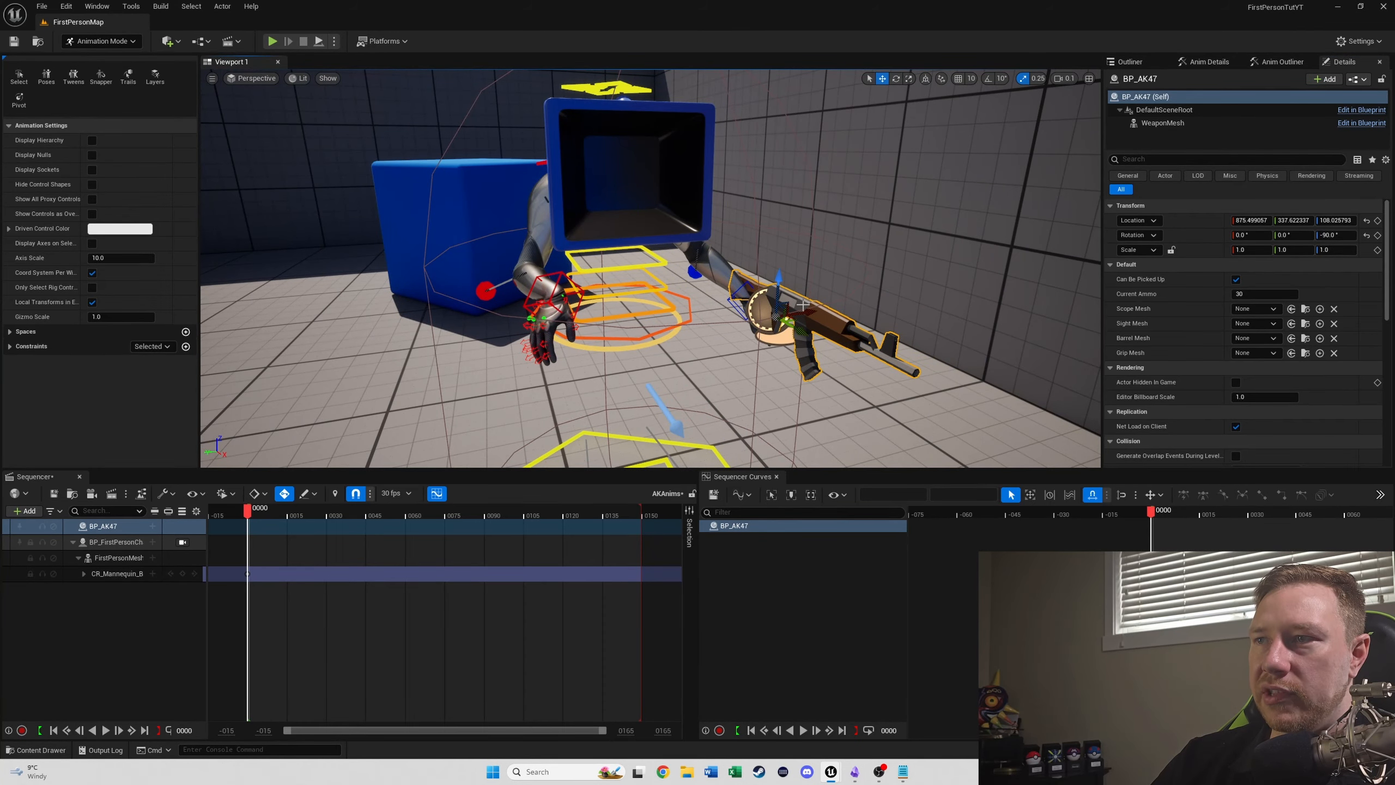
pyautogui.moveTo(803, 304); pyautogui.dragTo(606, 343)
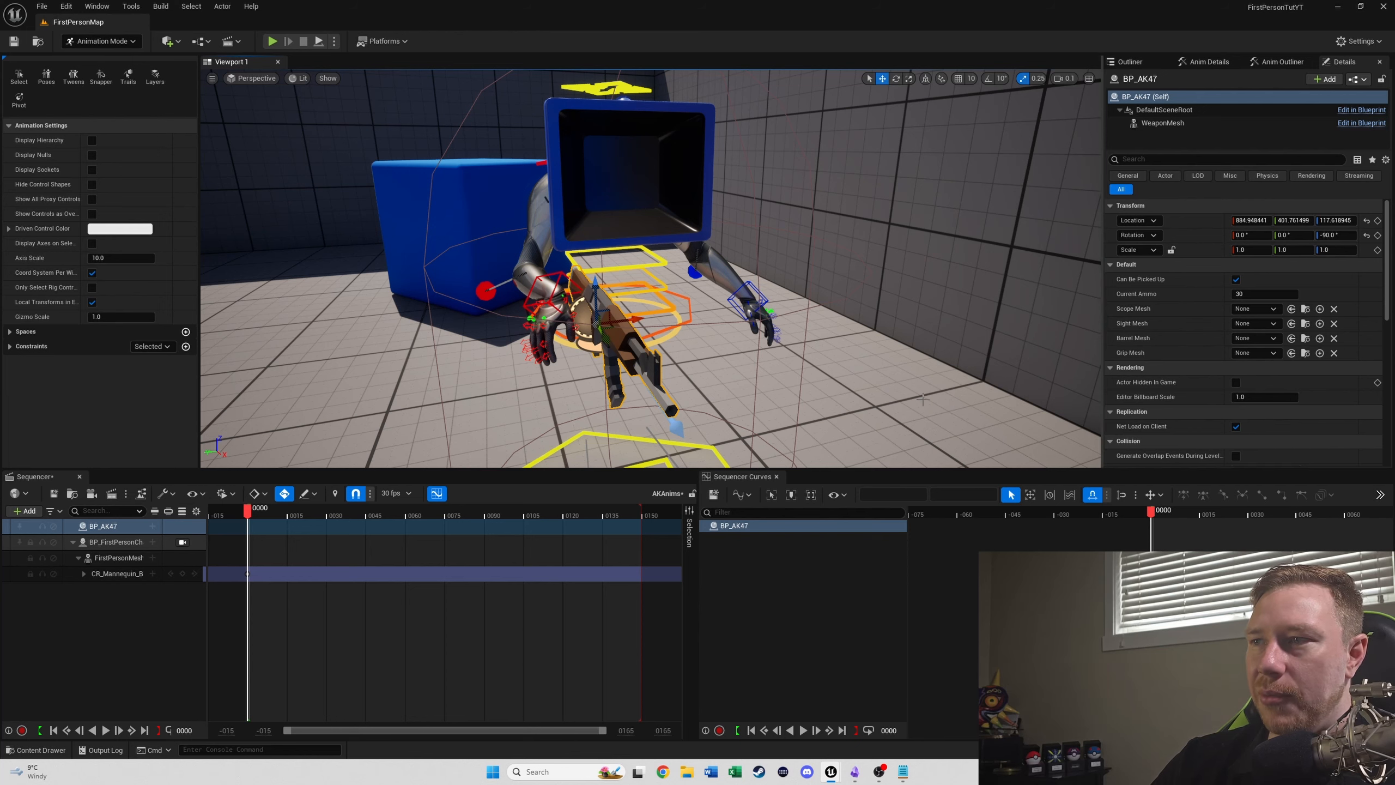
# - Try the AK47 at about Y 411, Z 128, previewing it with the viewport locked to BP_FirstPersonCharacter
pyautogui.moveTo(655, 292); pyautogui.dragTo(755, 291, button='right')
pyautogui.moveTo(741, 308); pyautogui.dragTo(690, 240)
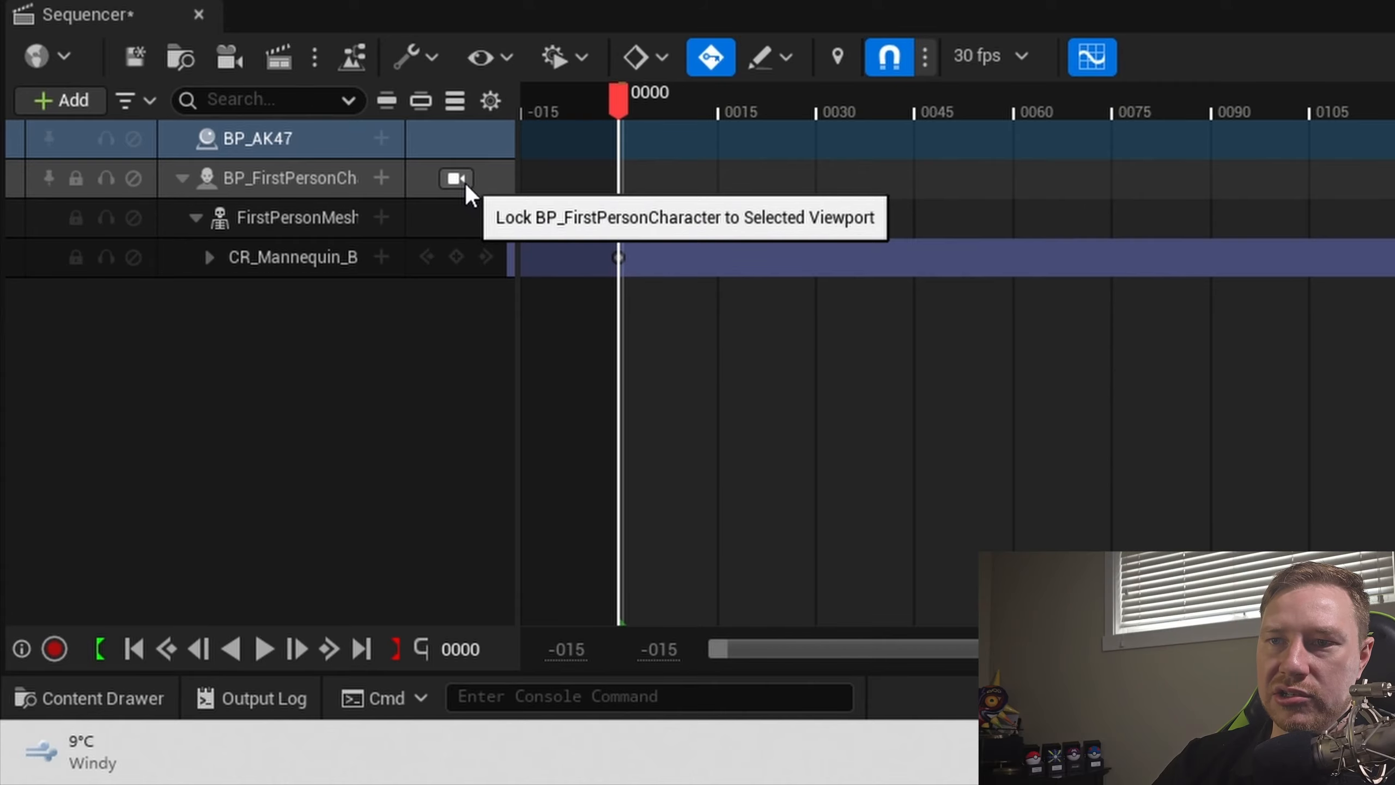
pyautogui.click(456, 178)
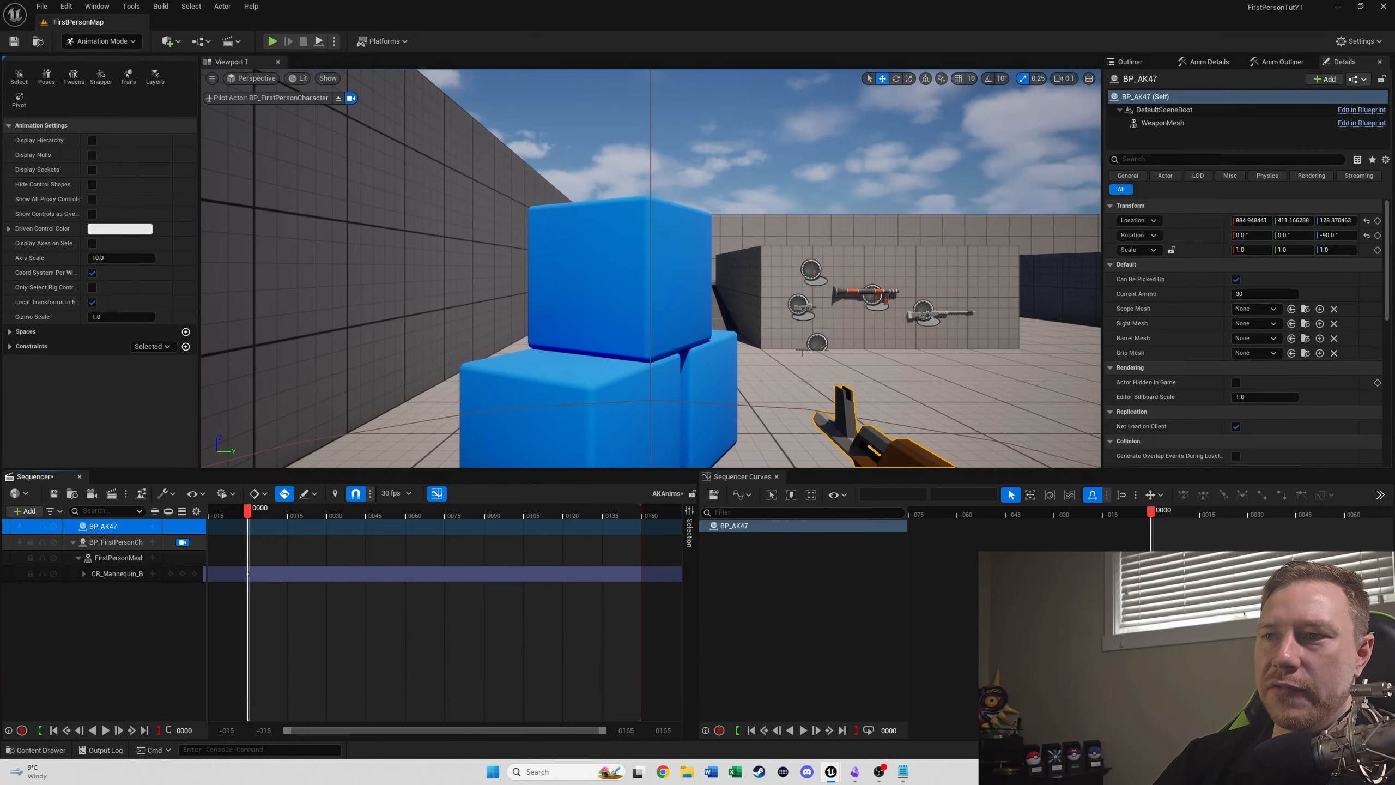
pyautogui.hotkey('ctrl', 'space')
pyautogui.hotkey('ctrl', 'space')
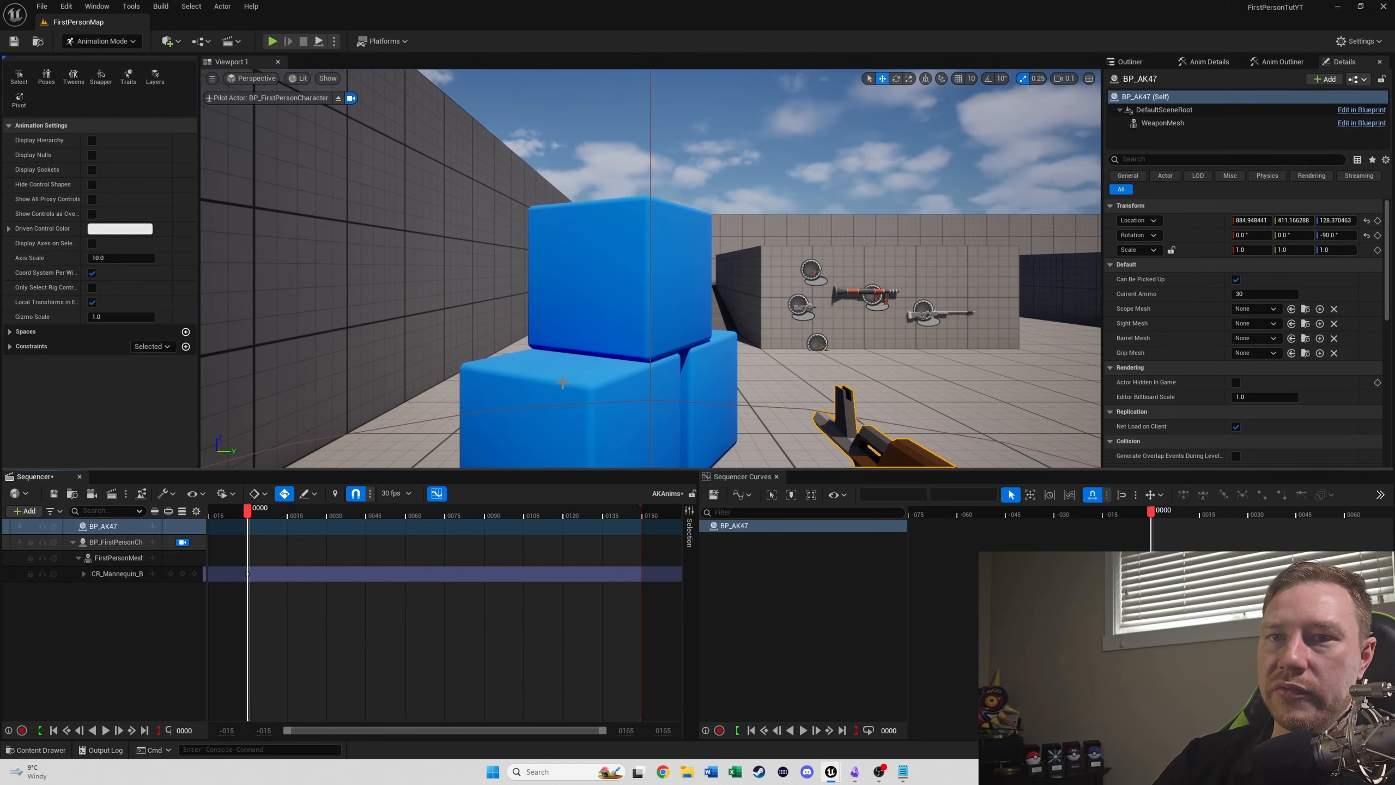
pyautogui.moveTo(722, 338); pyautogui.dragTo(742, 368, button='right')
pyautogui.press('s')
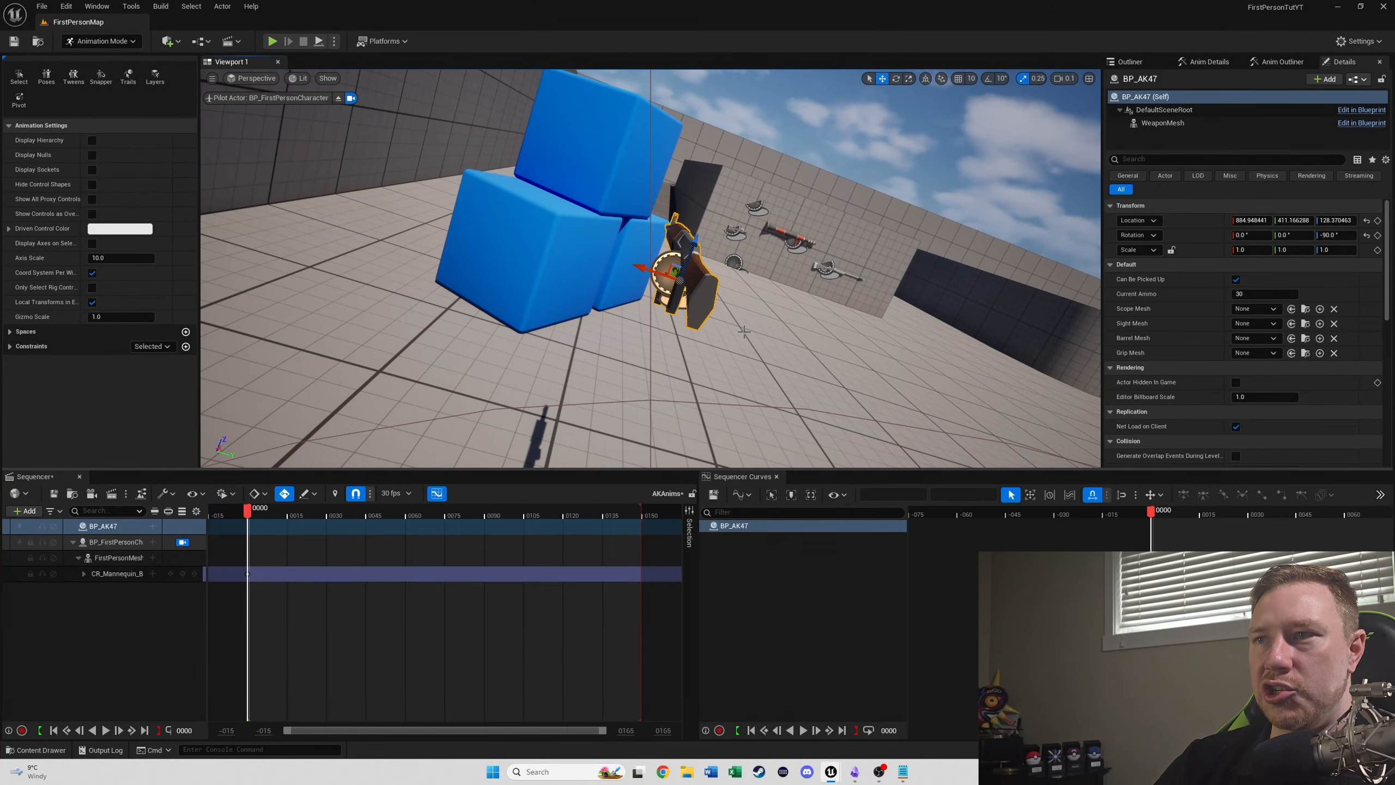
pyautogui.moveTo(745, 329); pyautogui.dragTo(734, 346)
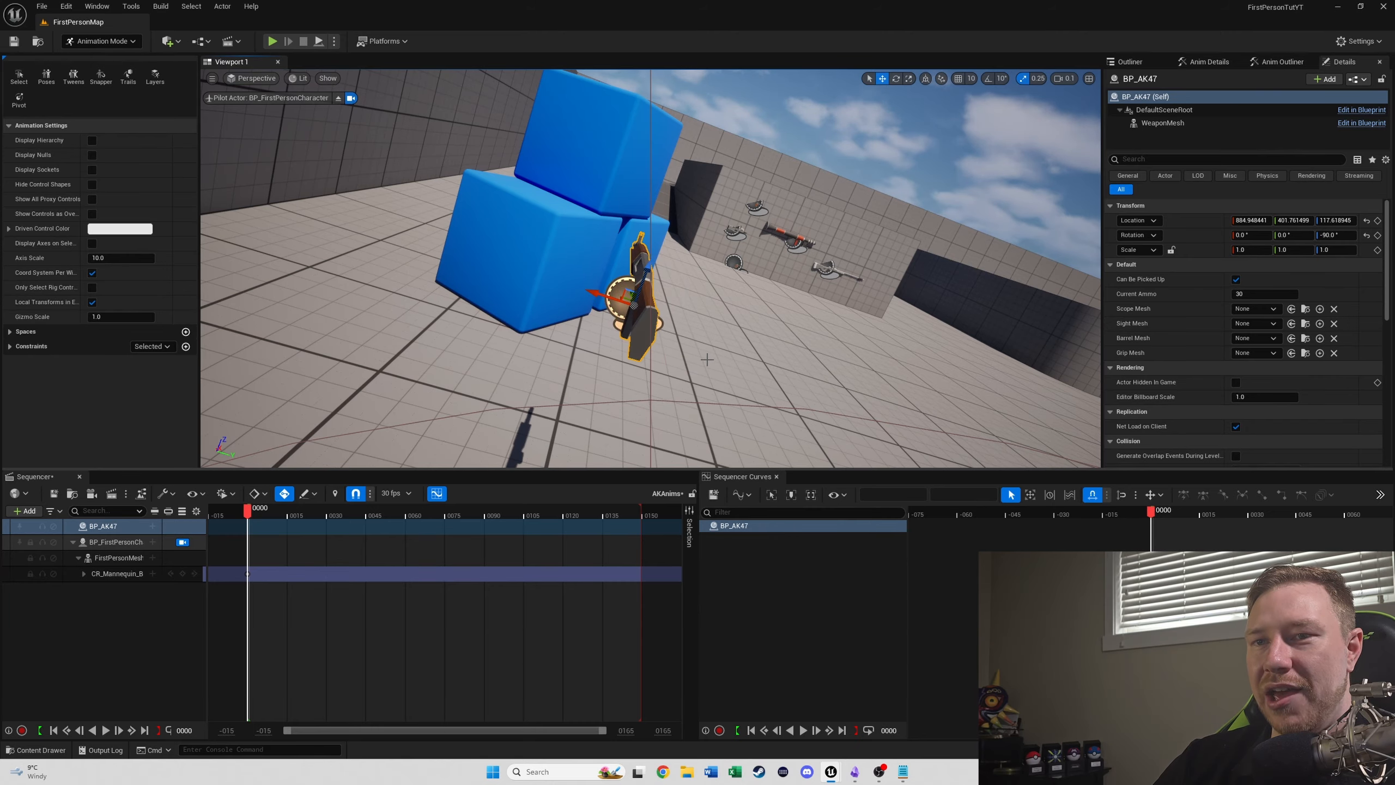
pyautogui.click(182, 542)
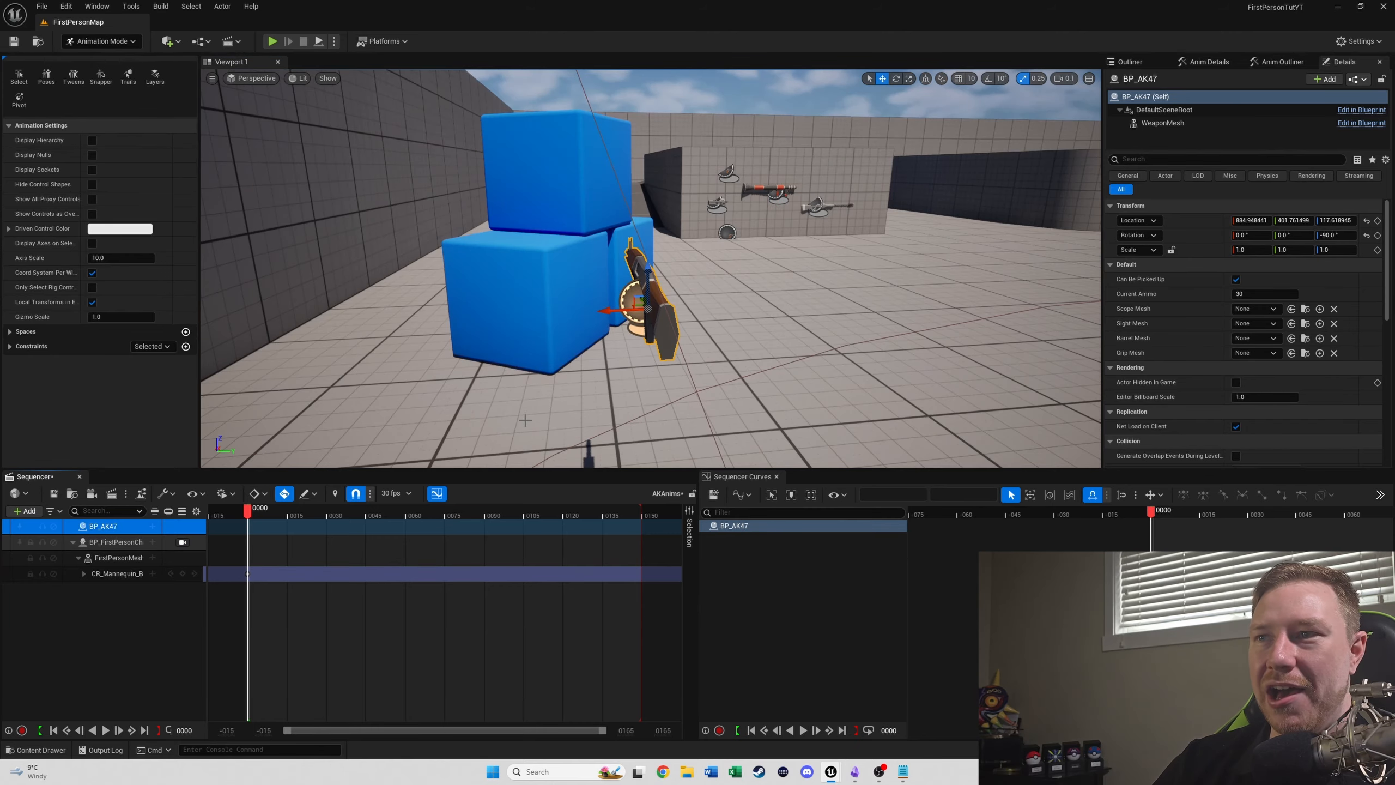
pyautogui.moveTo(740, 320); pyautogui.dragTo(740, 321, button='right')
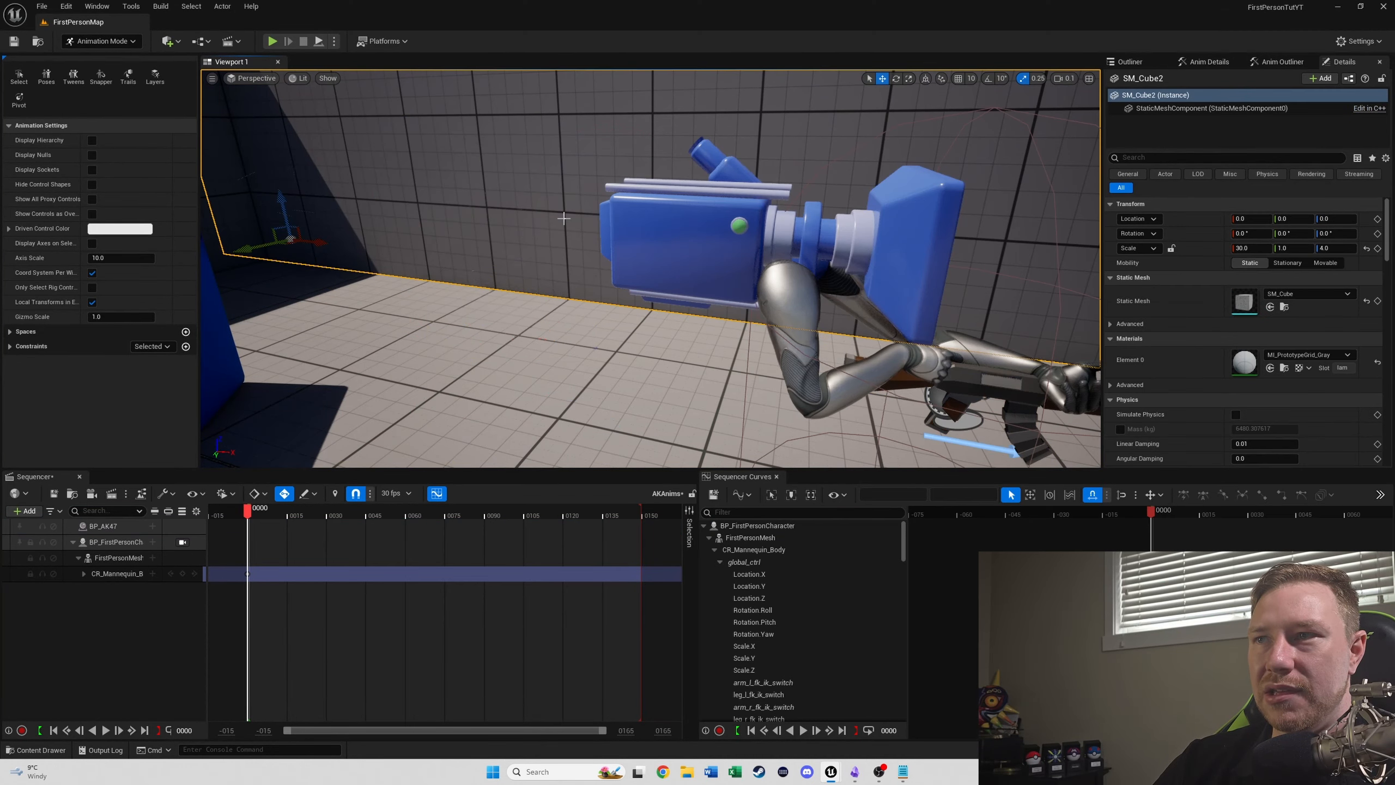
pyautogui.moveTo(961, 363); pyautogui.dragTo(961, 363, button='right')
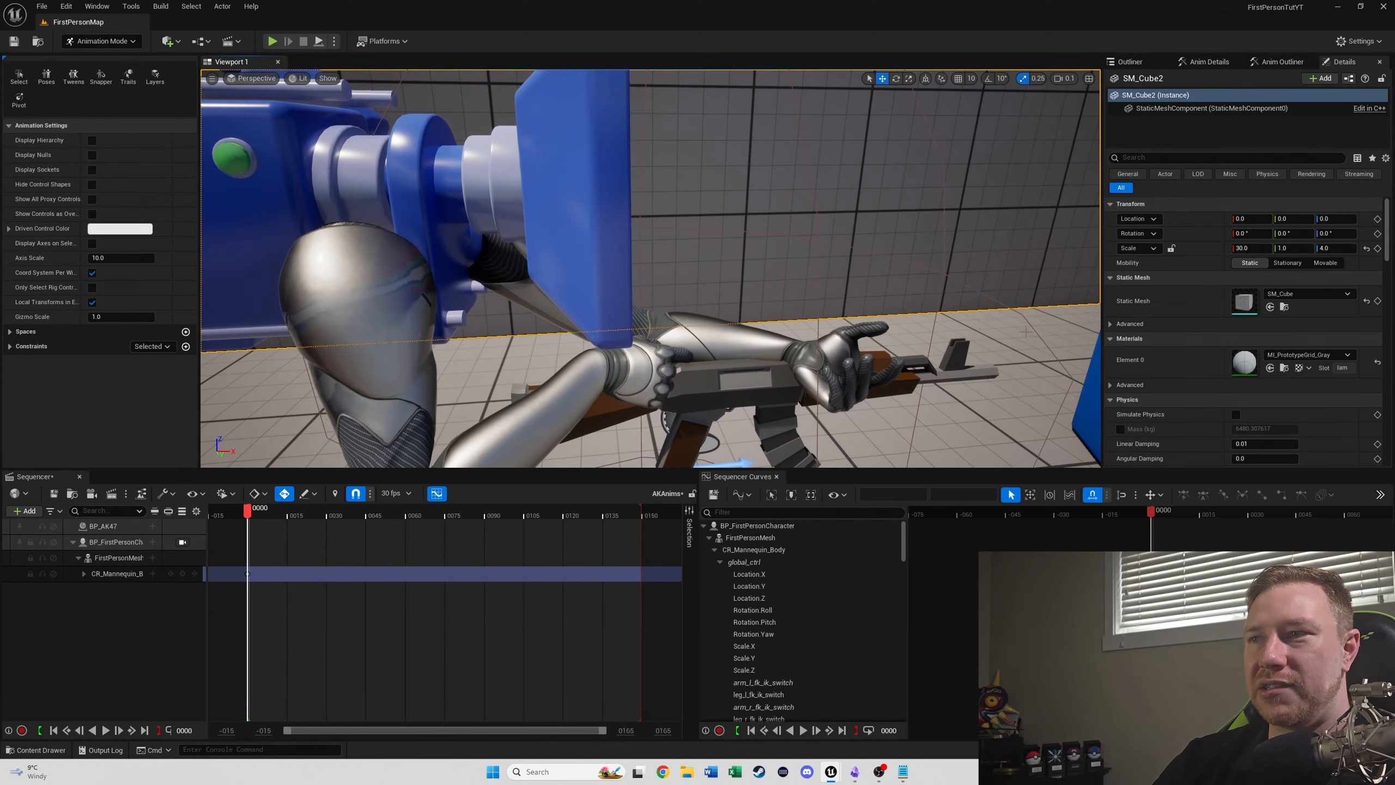
pyautogui.click(183, 542)
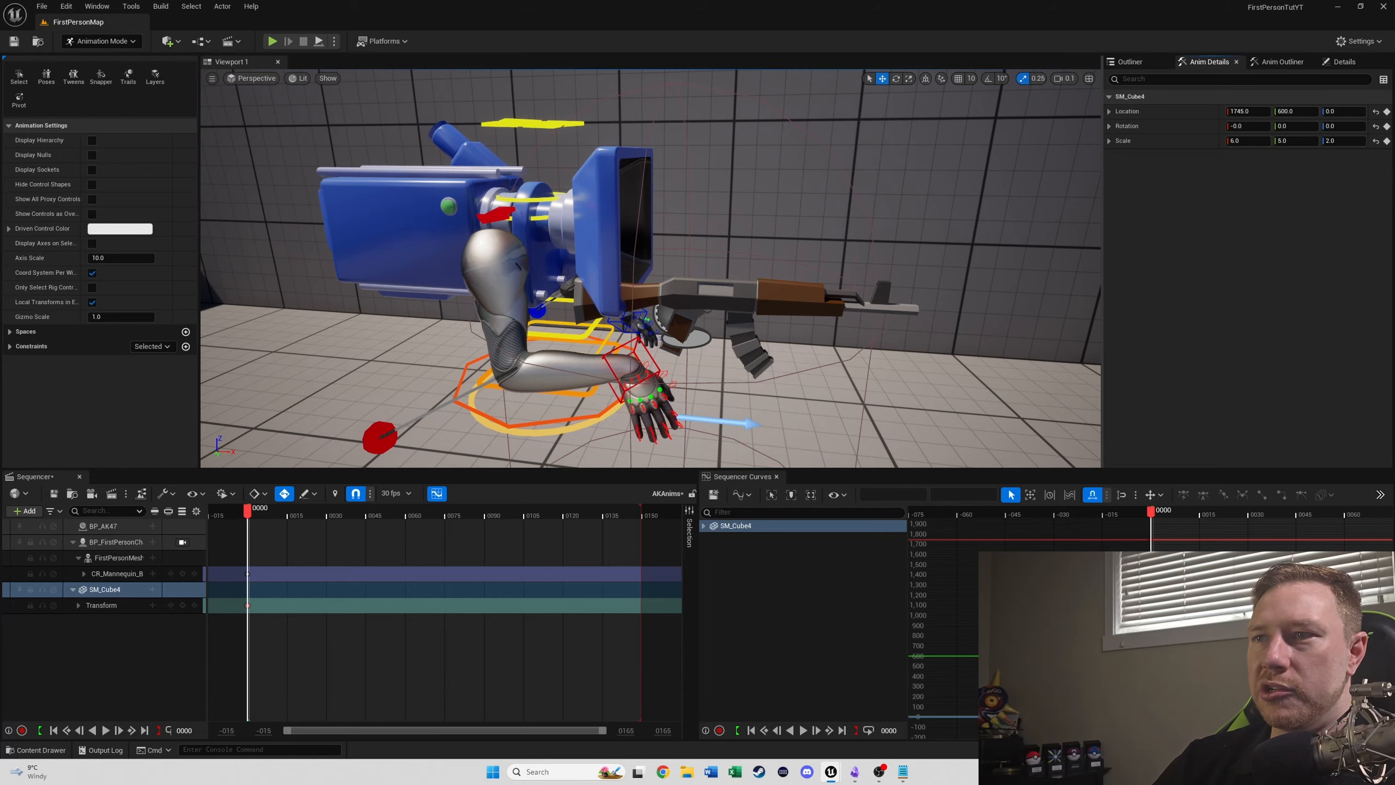
pyautogui.moveTo(824, 269); pyautogui.dragTo(857, 288, button='right')
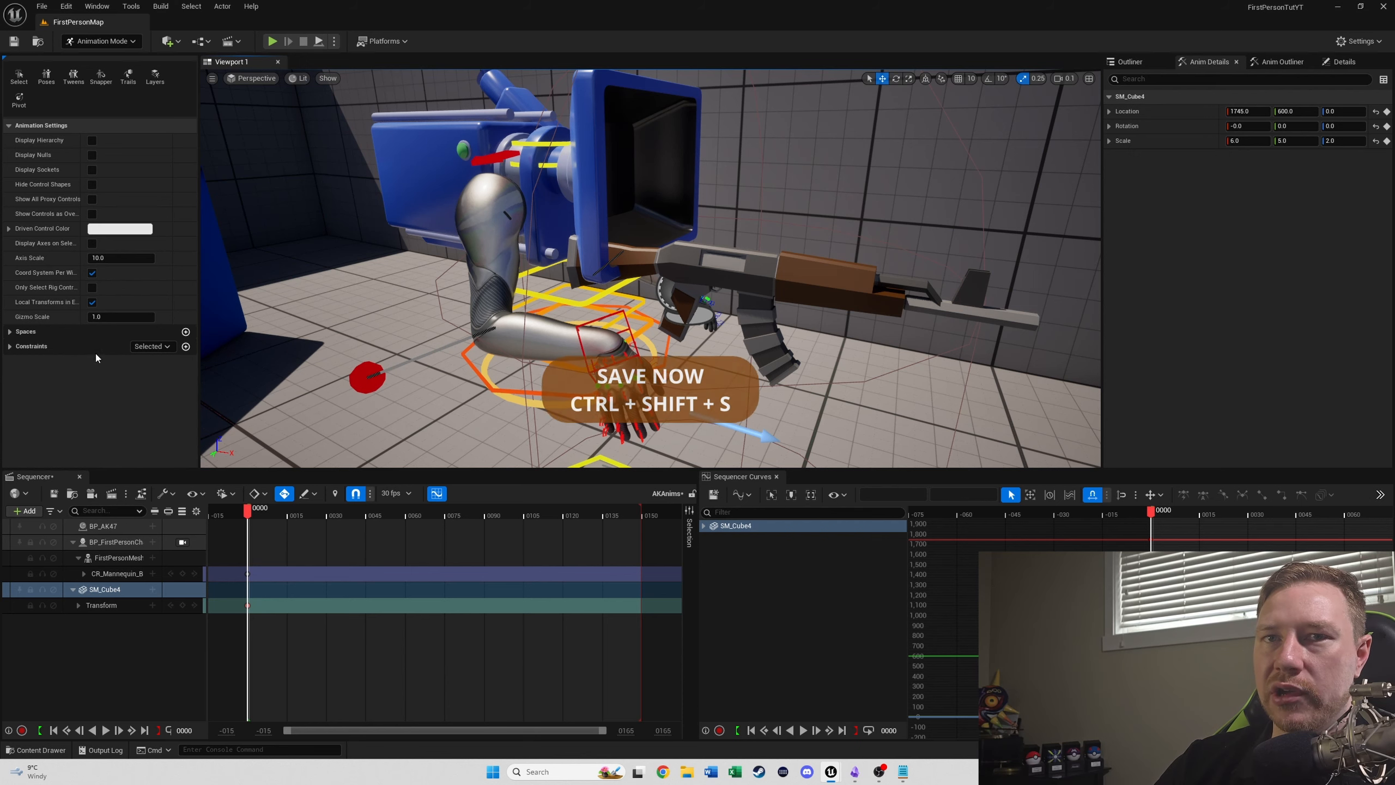
# - Expand the Constraints section and delete the unwanted SM_Cube4 track from the sequence
pyautogui.click(9, 346)
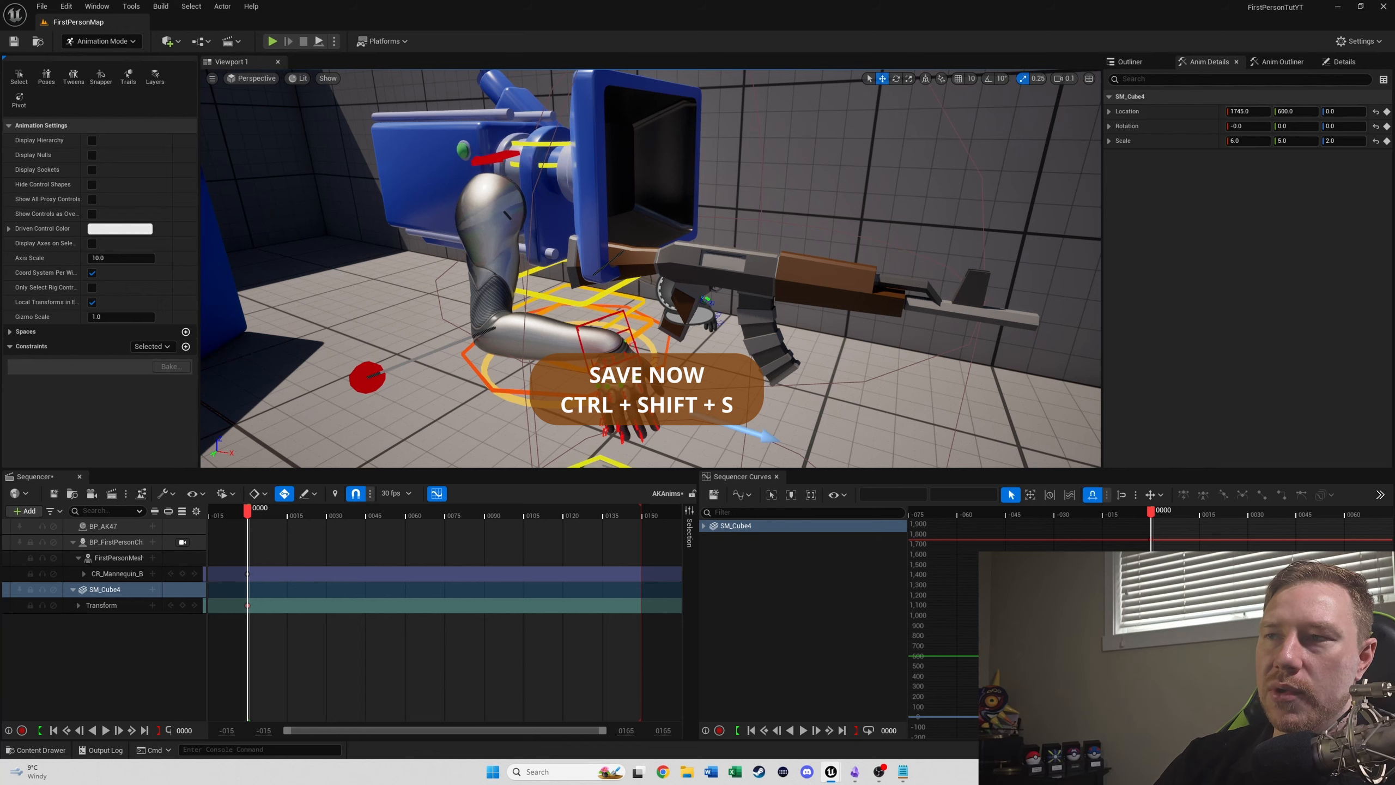
pyautogui.press('w')
pyautogui.moveTo(522, 321); pyautogui.dragTo(522, 320, button='right')
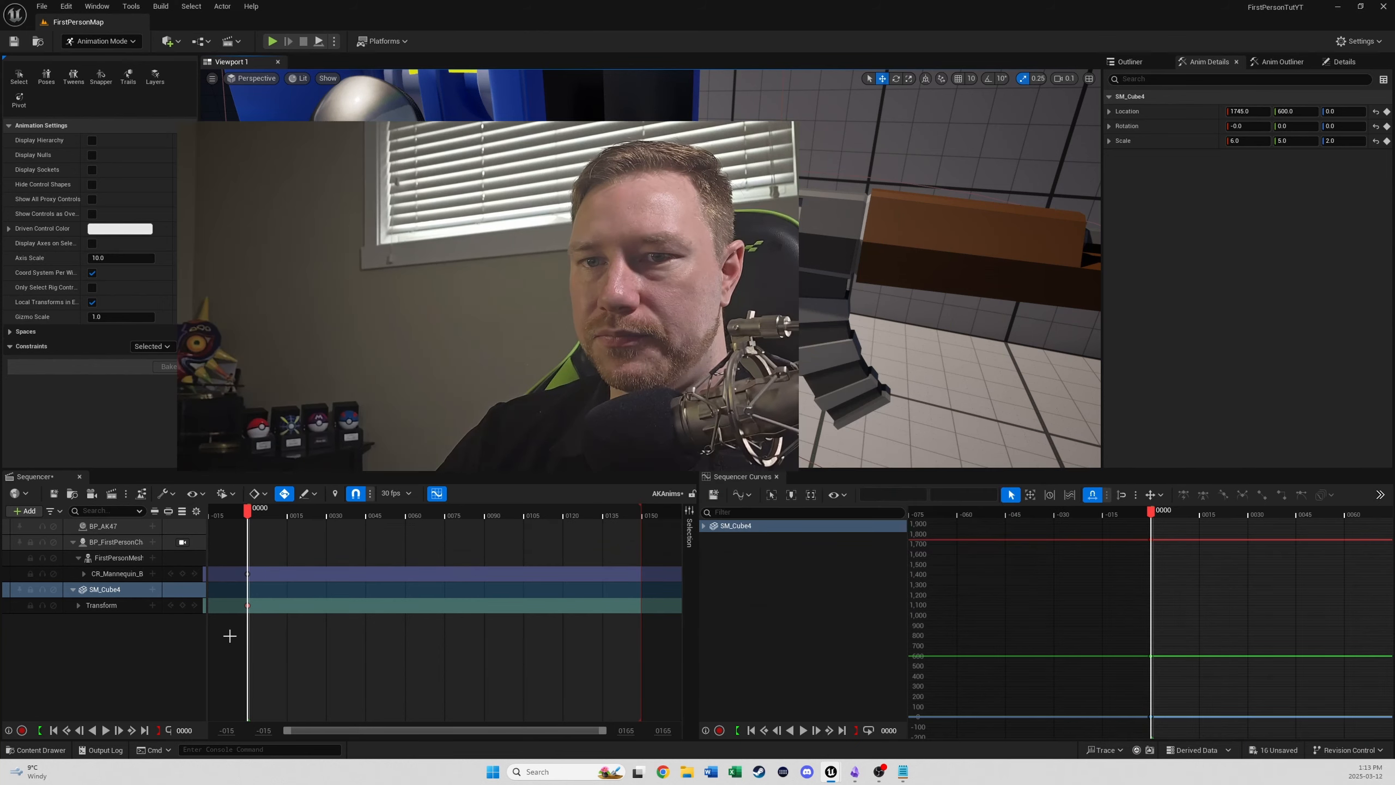
pyautogui.click(98, 614)
pyautogui.click(107, 591)
pyautogui.press('Delete')
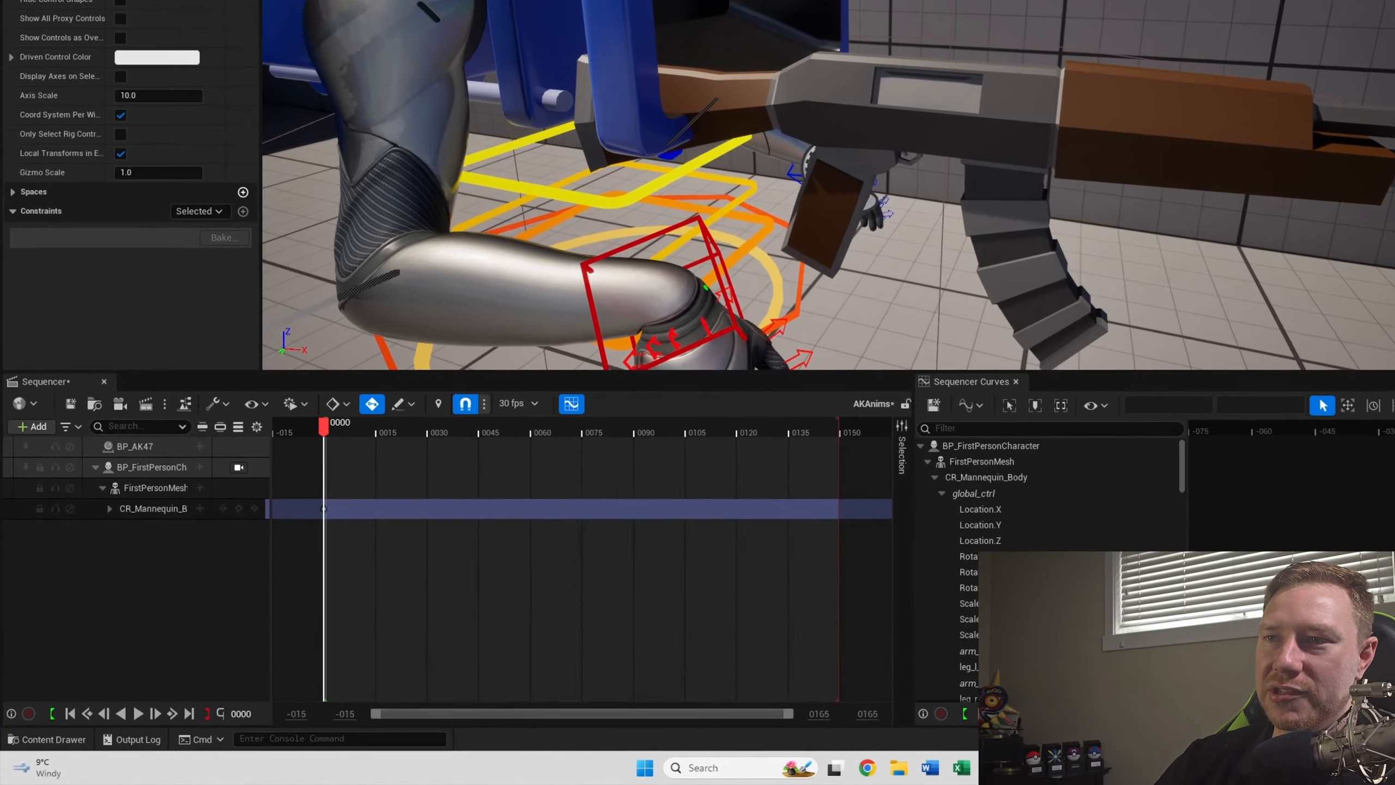
# - Add a Parent constraint that attaches the right hand's hand_r_ik_ctrl to BP_AK47's RightHandSocket
pyautogui.click(537, 351)
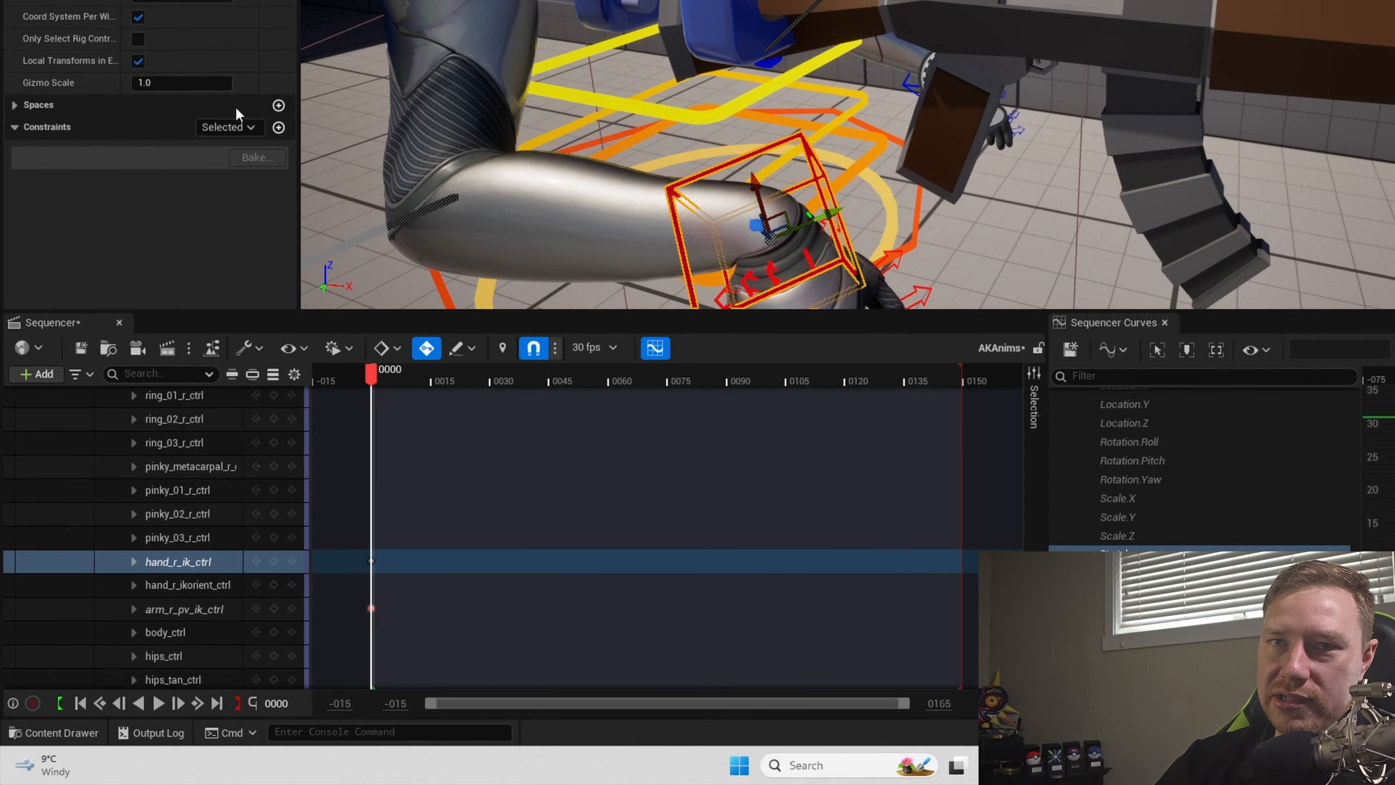
pyautogui.click(278, 127)
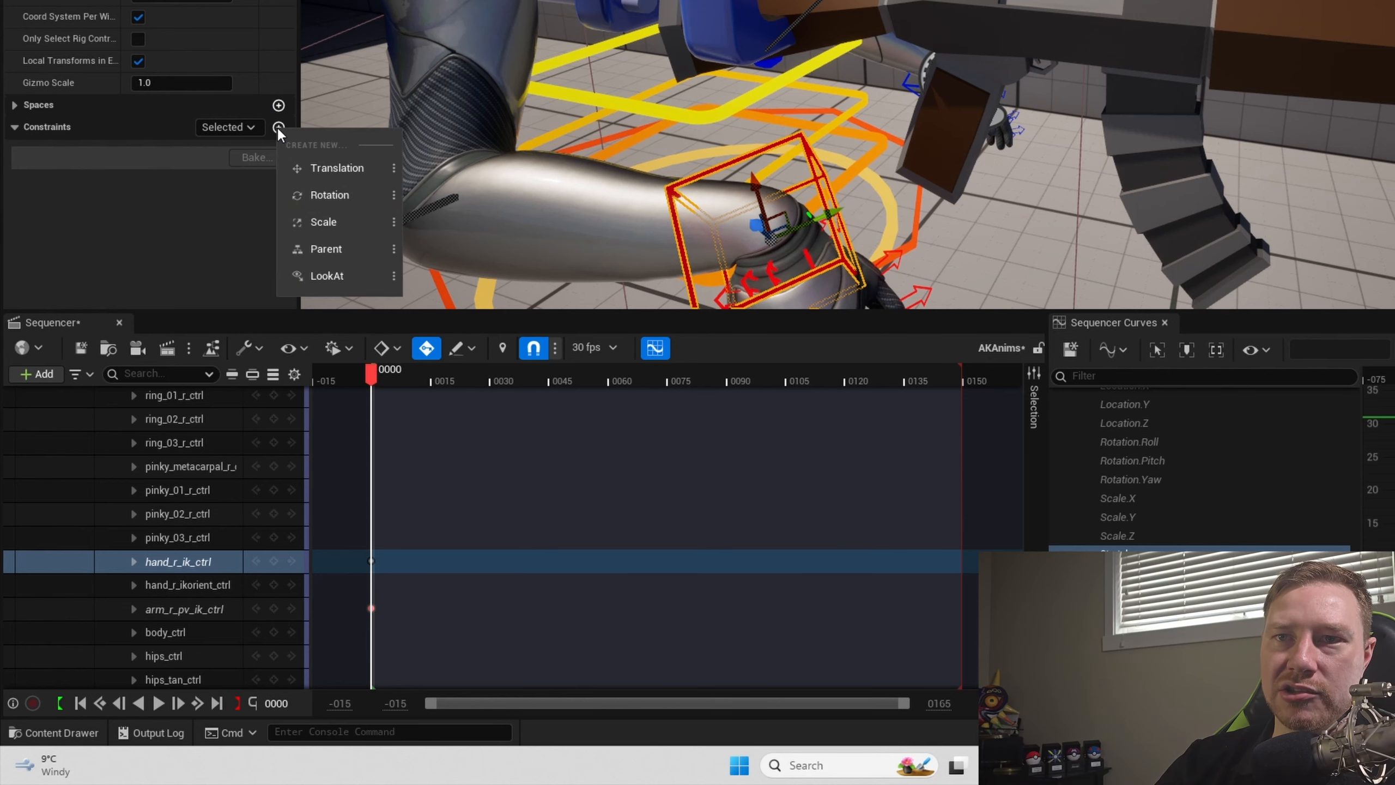
pyautogui.click(344, 254)
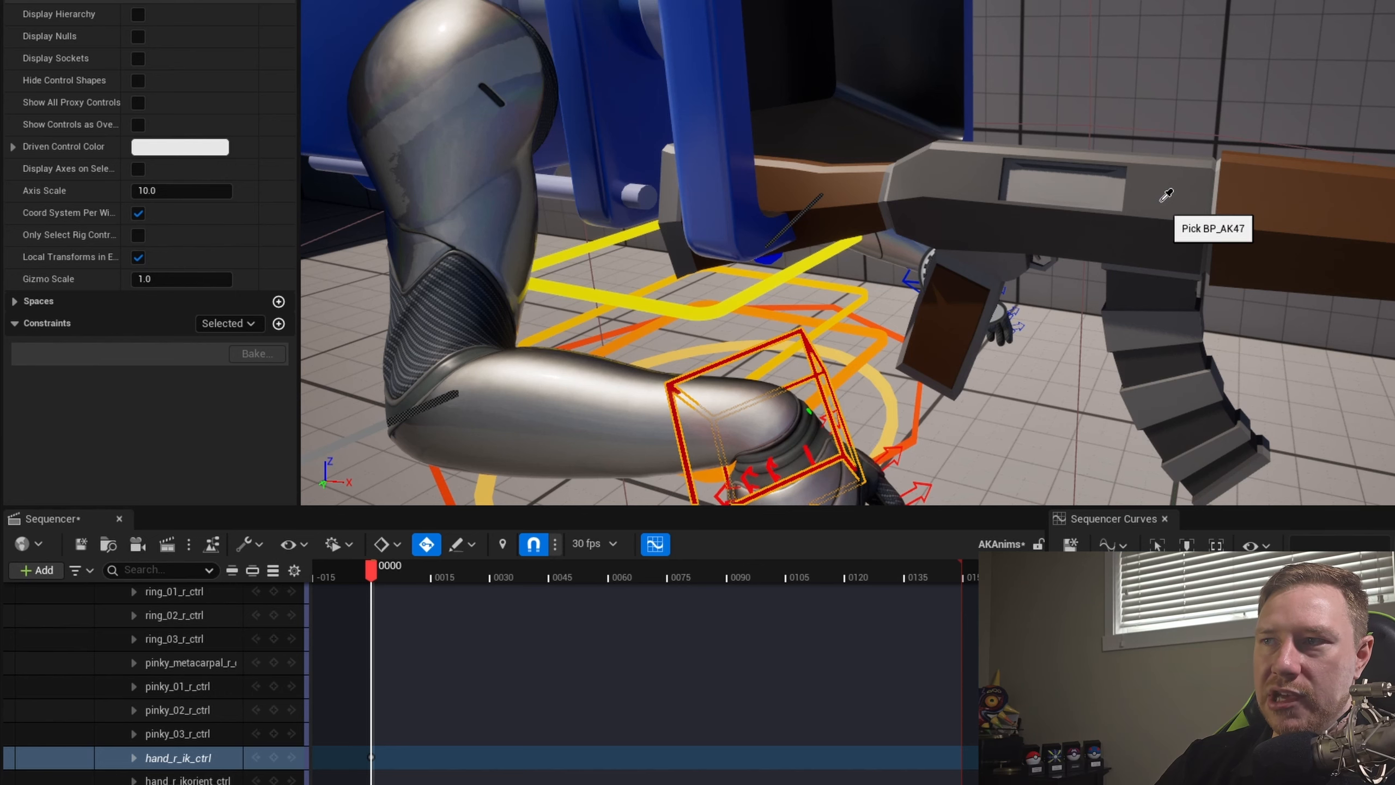
pyautogui.click(1160, 201)
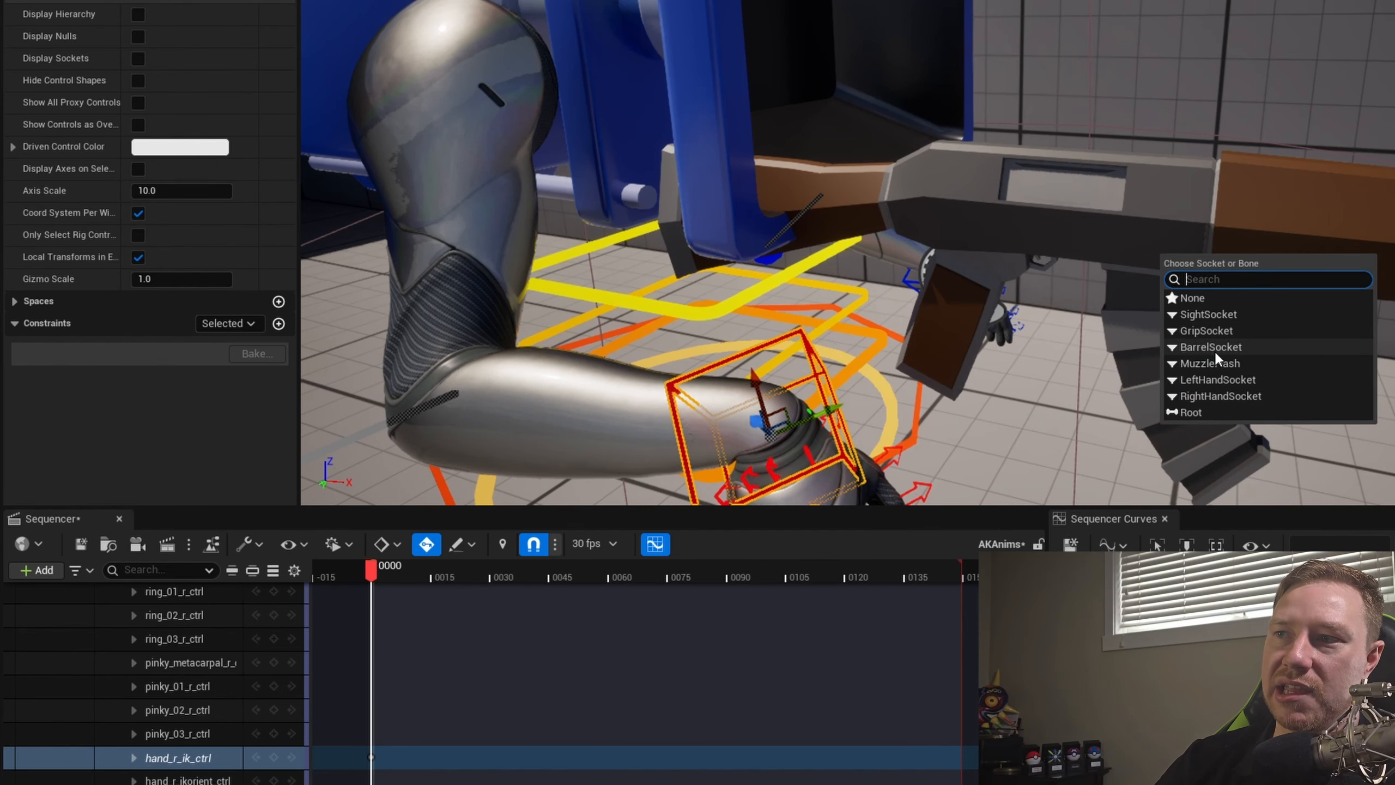
pyautogui.click(1198, 396)
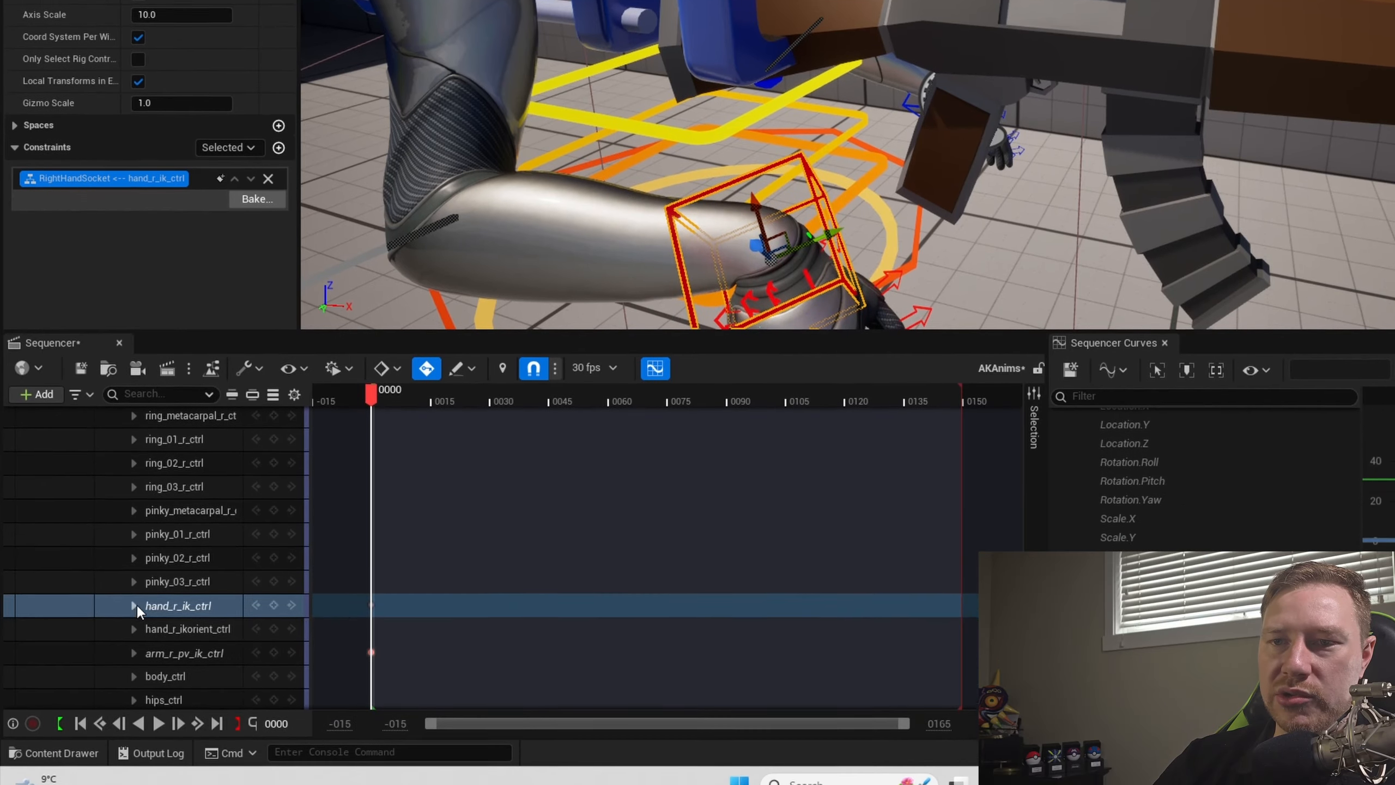
# - Examine the Parent constraint section under hand_r_ik_ctrl by scrubbing to about frame 116 and back to 0
pyautogui.click(133, 672)
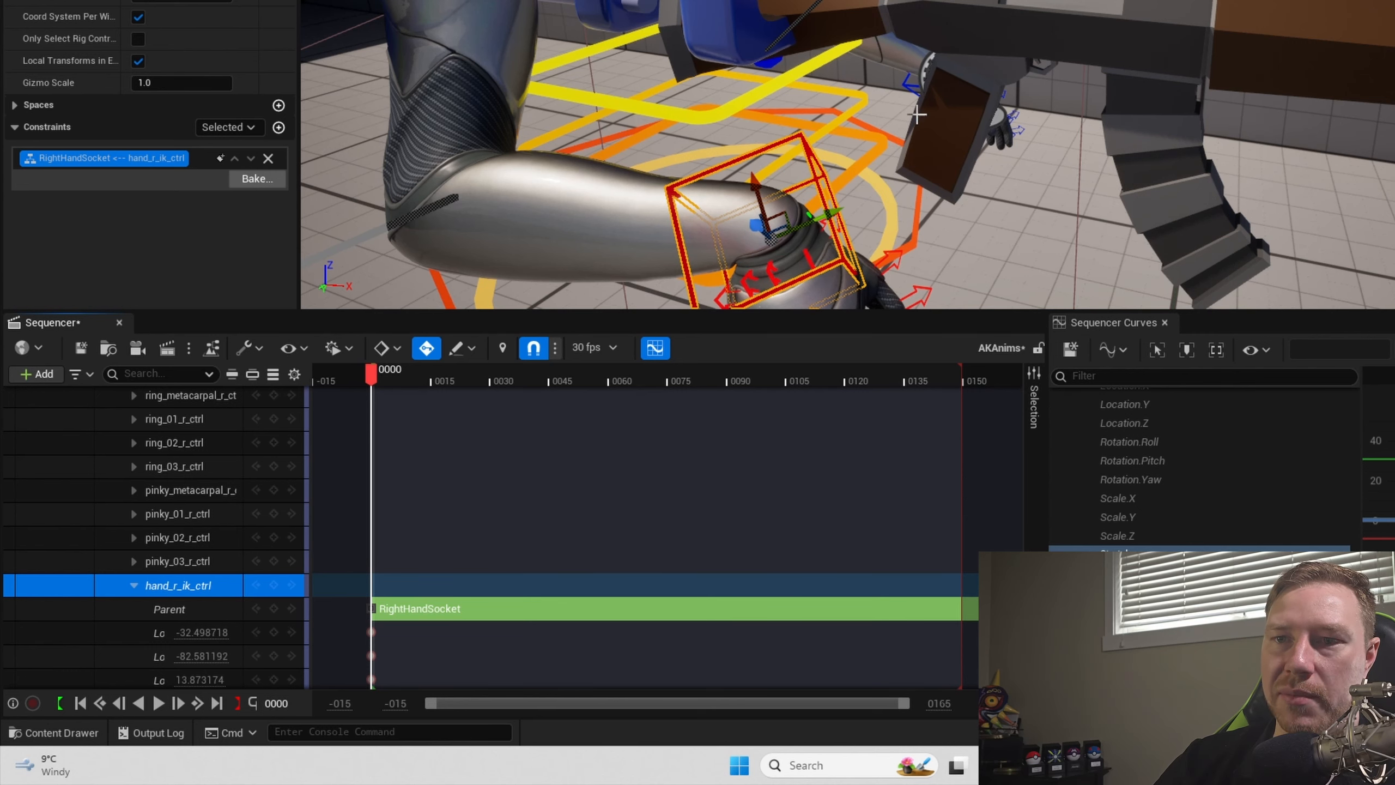
pyautogui.moveTo(679, 381); pyautogui.dragTo(829, 380)
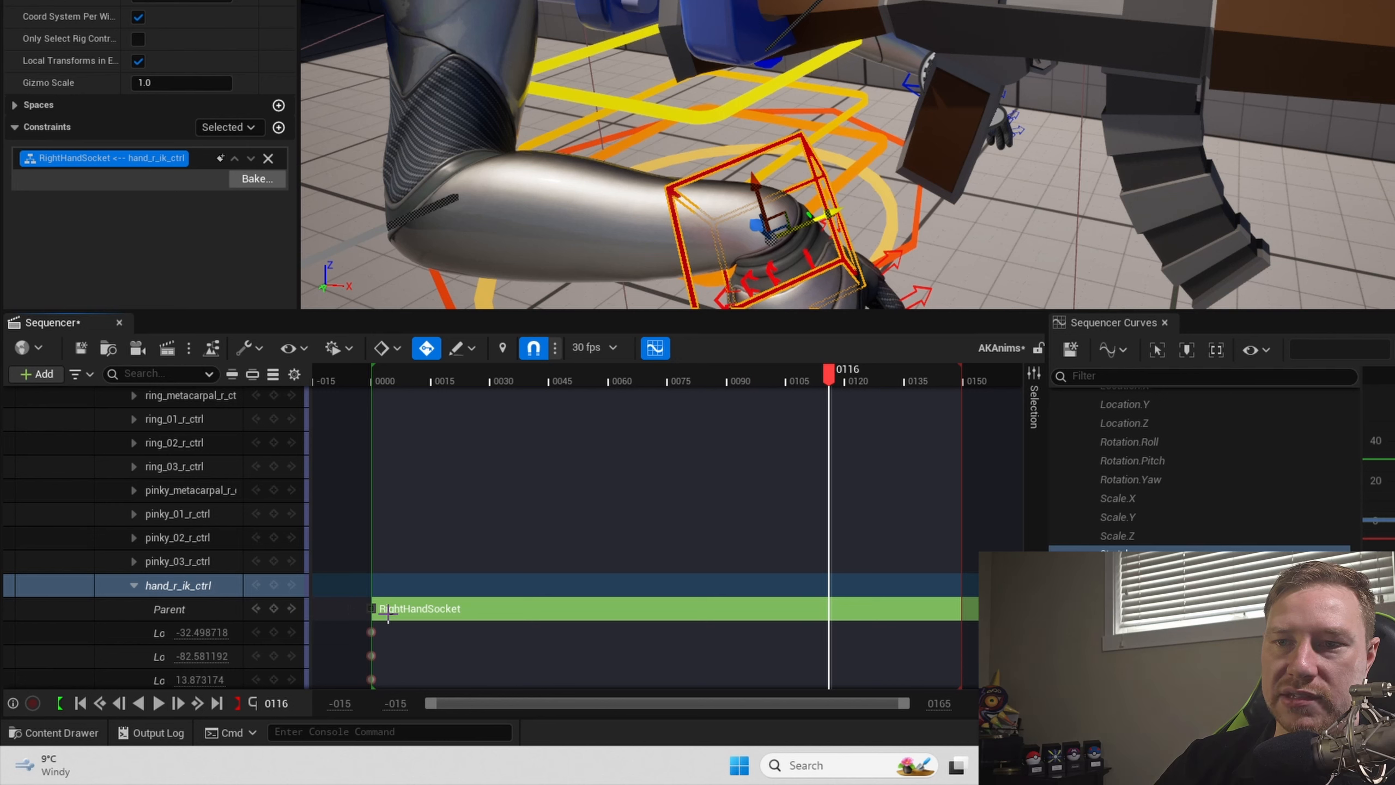
pyautogui.moveTo(827, 380); pyautogui.dragTo(370, 435)
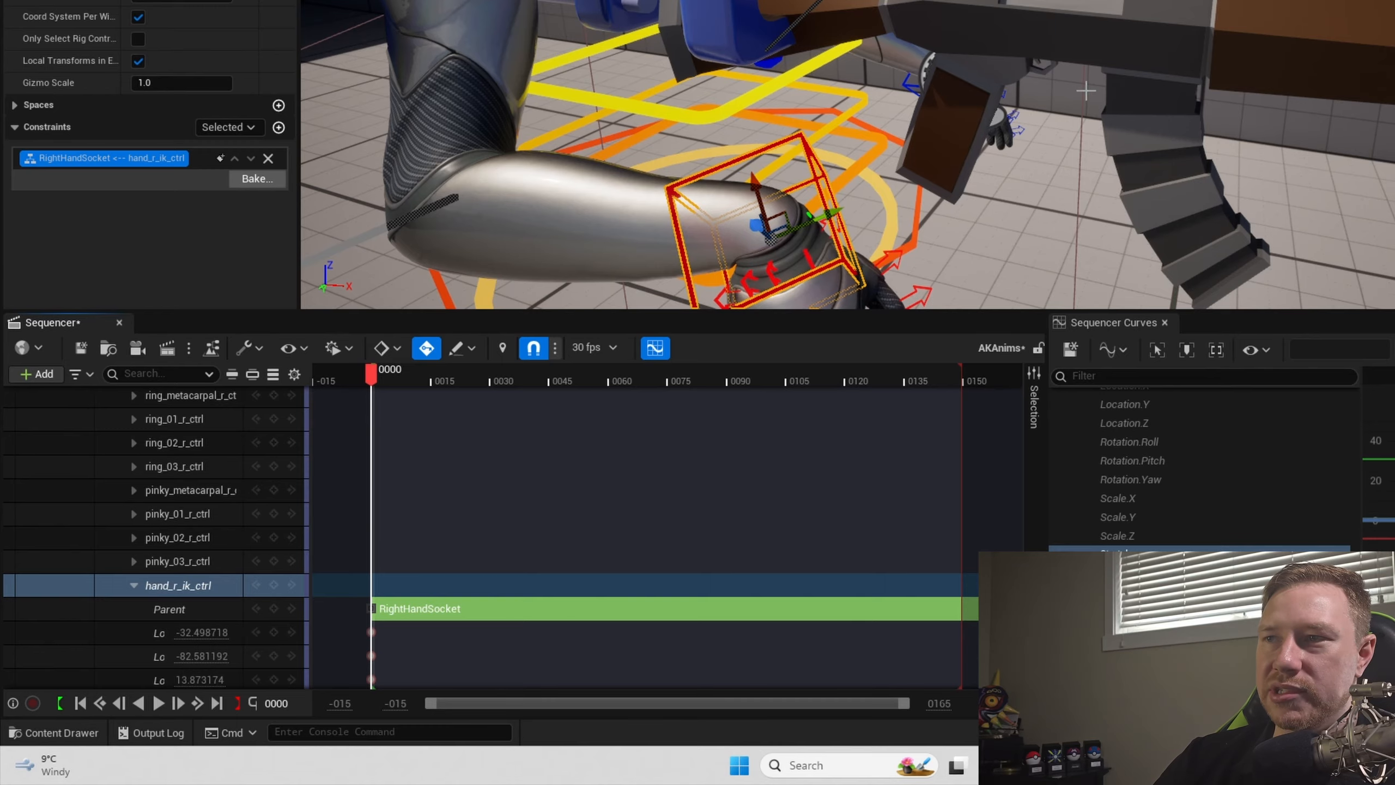
pyautogui.click(134, 586)
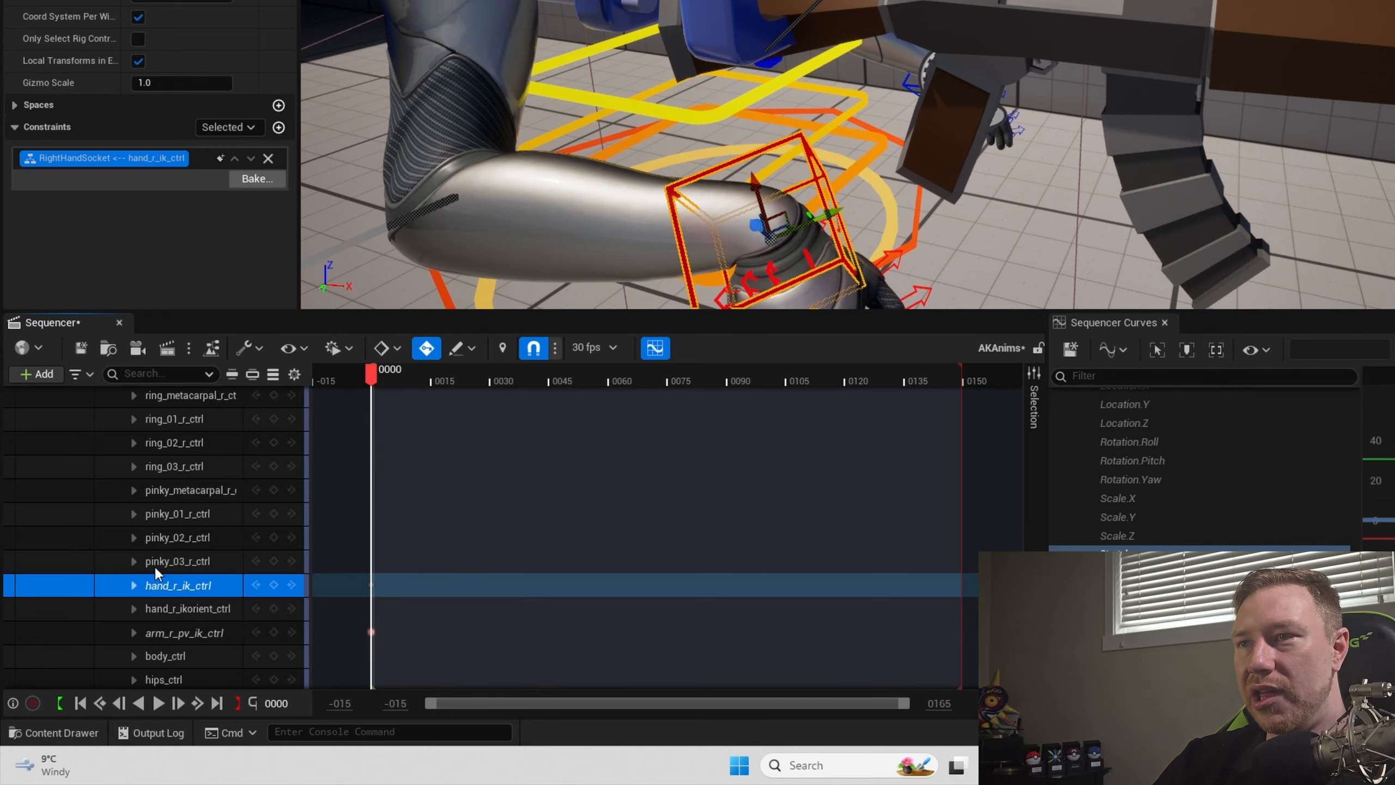
# - Select the left hand's hand_l_ik_ctrl and enable Only Select Rig Controls
pyautogui.moveTo(892, 219); pyautogui.dragTo(714, 223, button='right')
pyautogui.moveTo(1244, 179); pyautogui.dragTo(1137, 180, button='right')
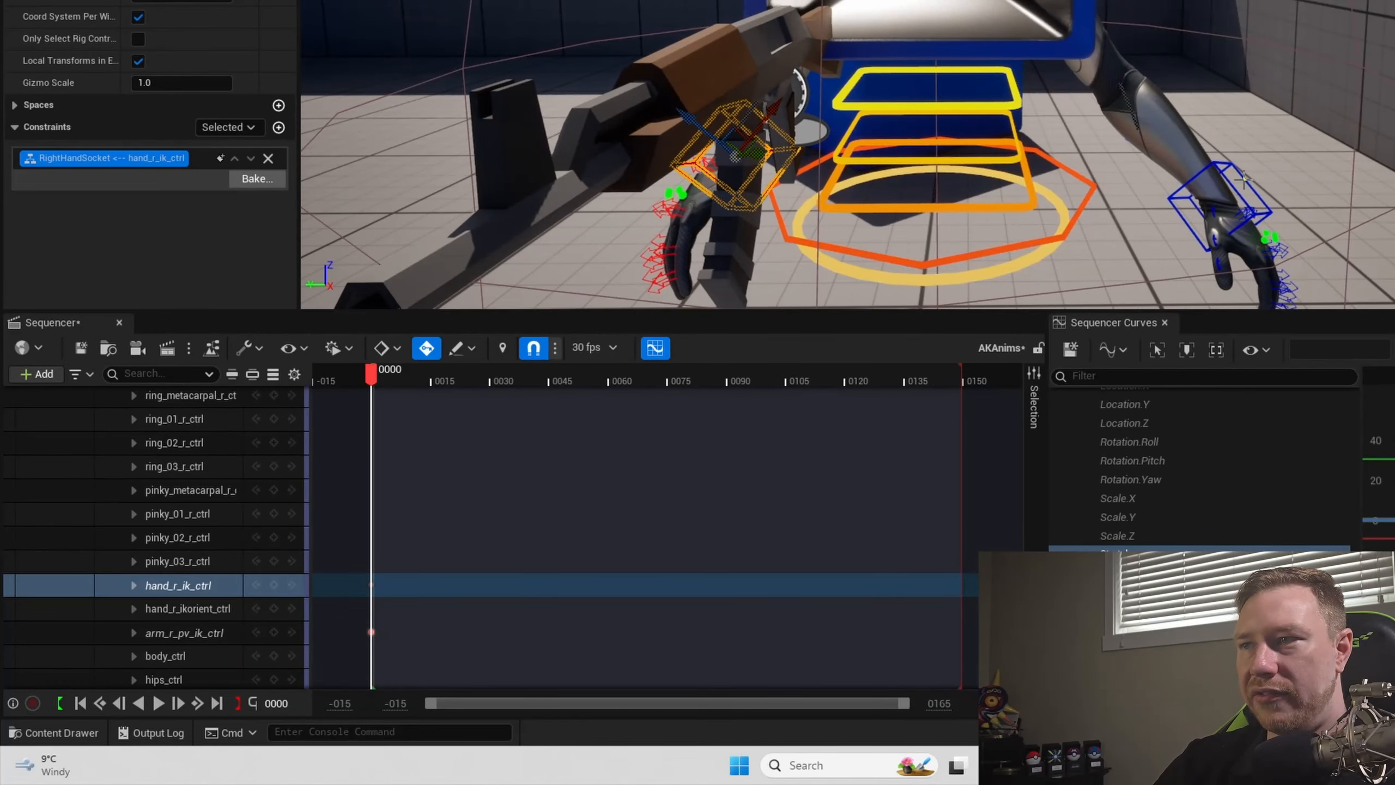
pyautogui.click(1248, 210)
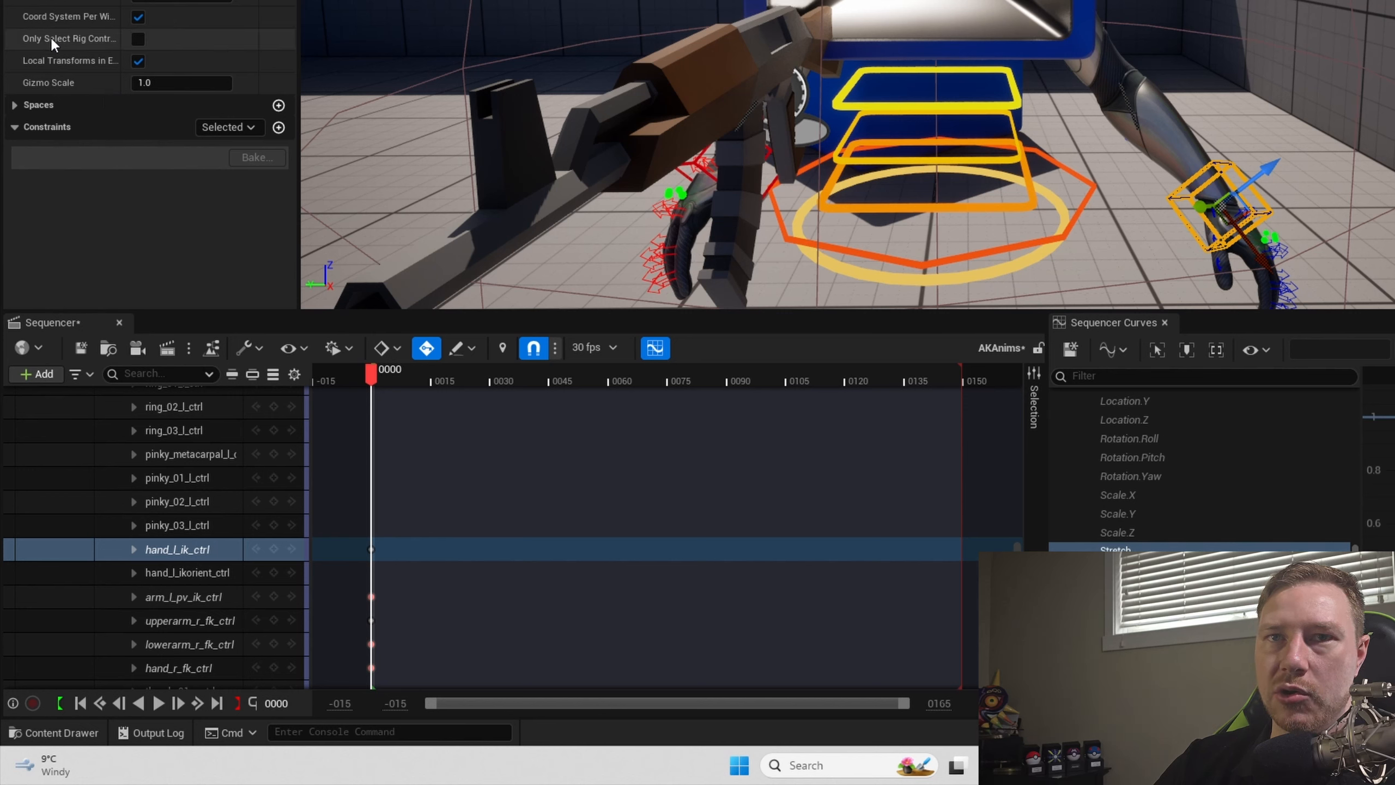
pyautogui.click(139, 39)
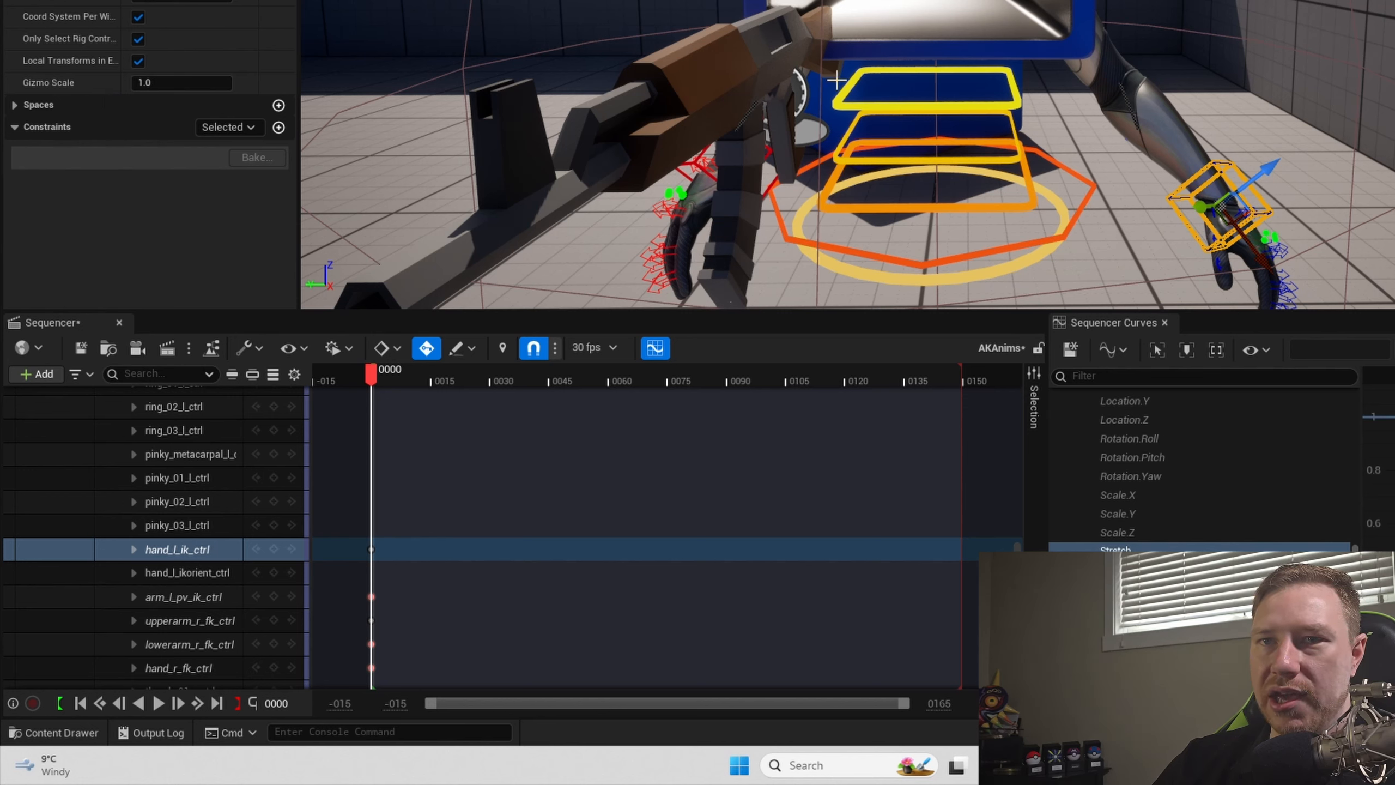
# - Add a Parent constraint that attaches hand_l_ik_ctrl to the AK47's LeftHandSocket, and set the constraint list to show All
pyautogui.click(278, 127)
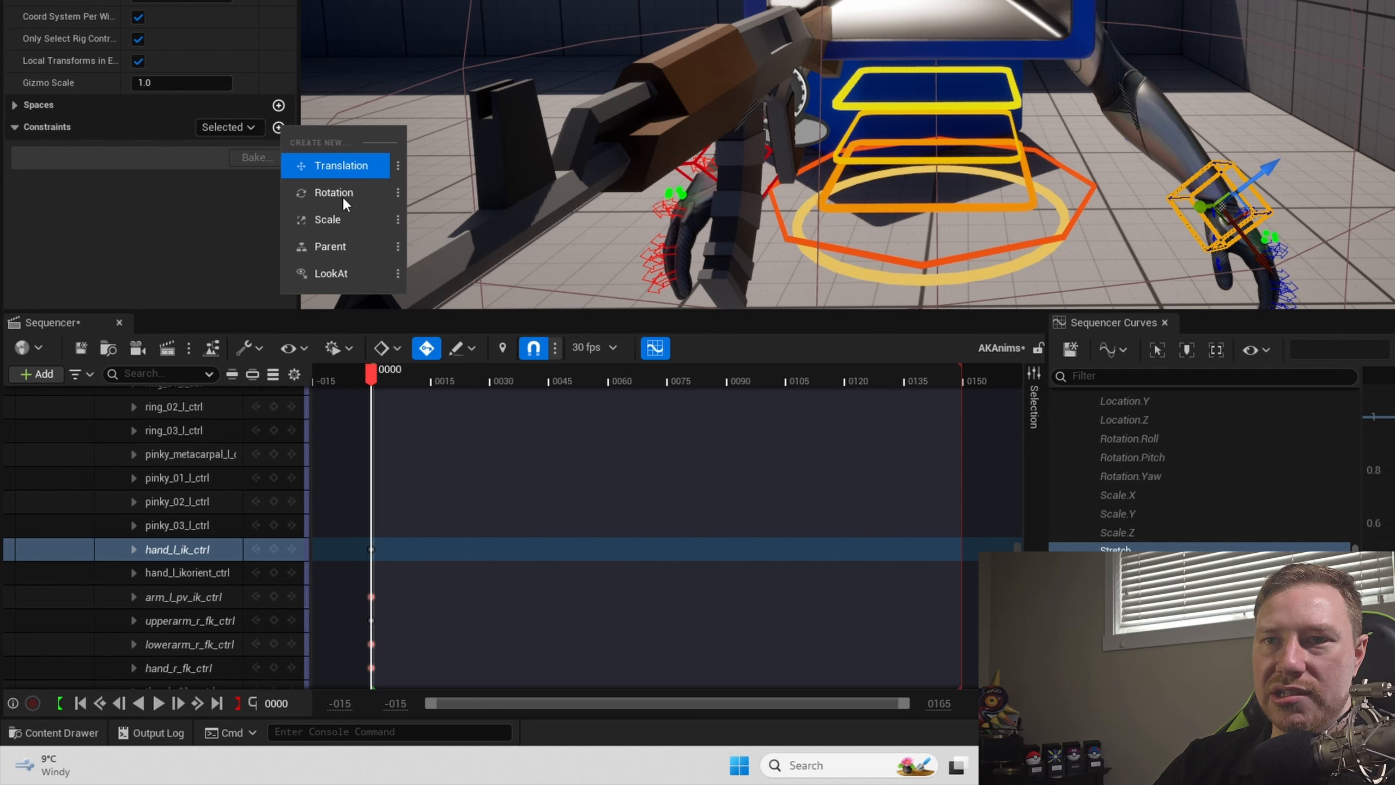
pyautogui.click(338, 247)
pyautogui.click(713, 61)
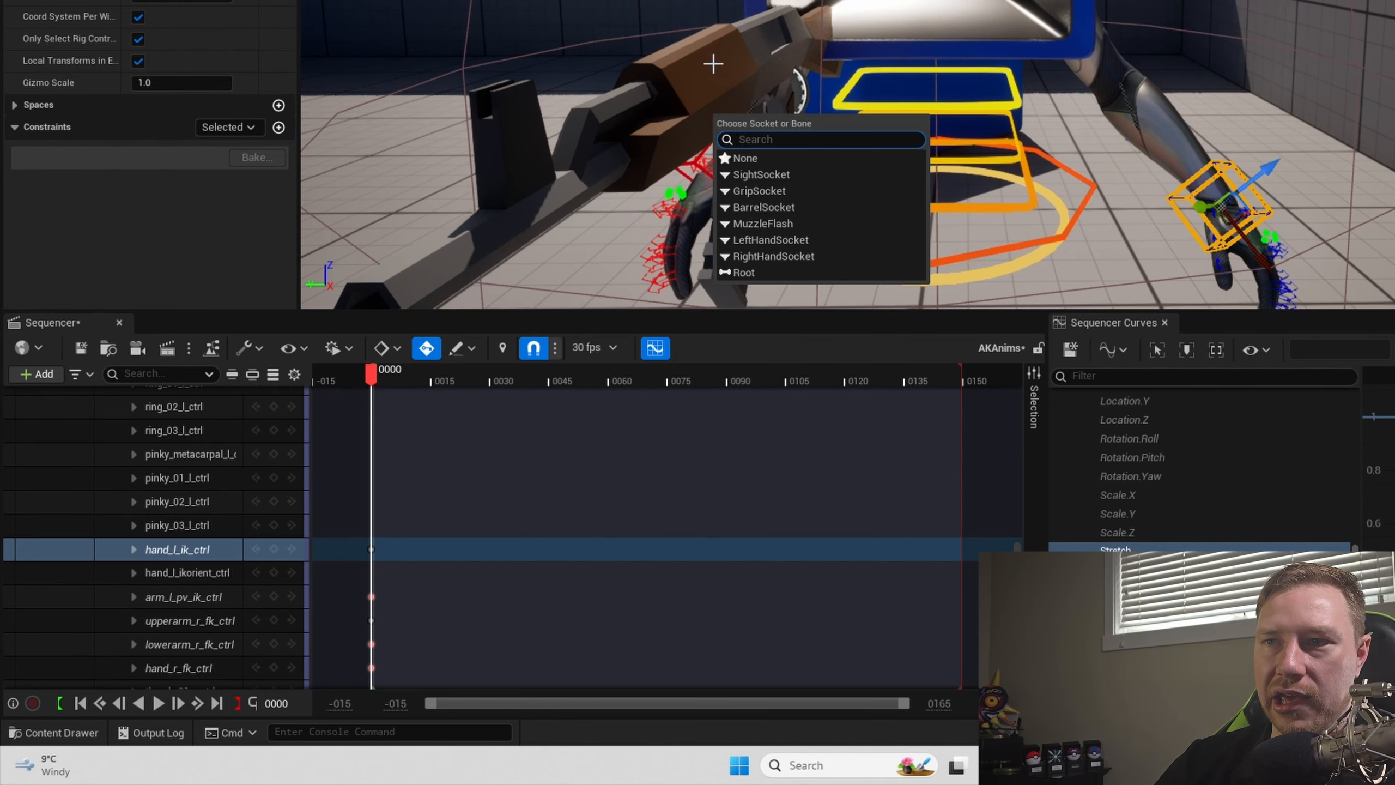
pyautogui.click(766, 246)
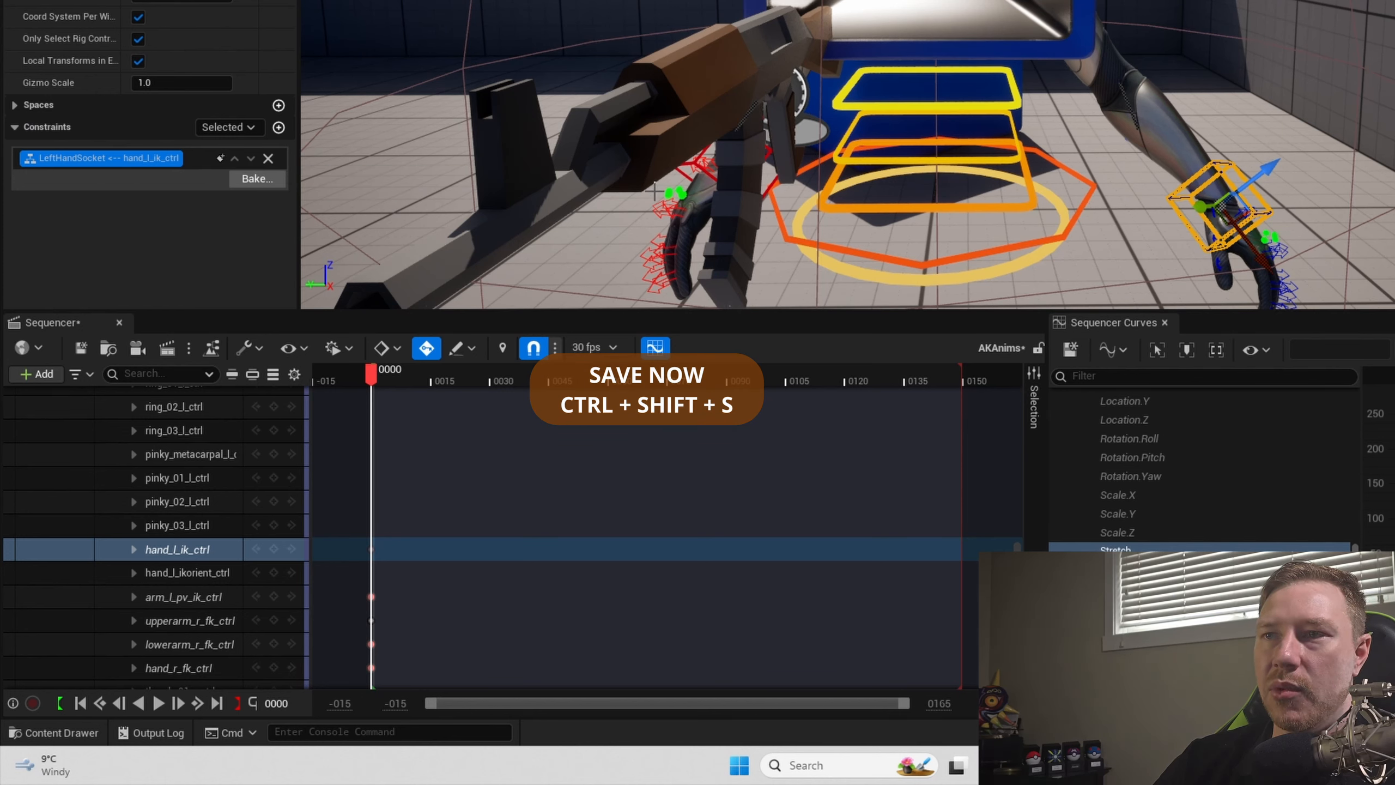
pyautogui.click(236, 127)
pyautogui.click(215, 199)
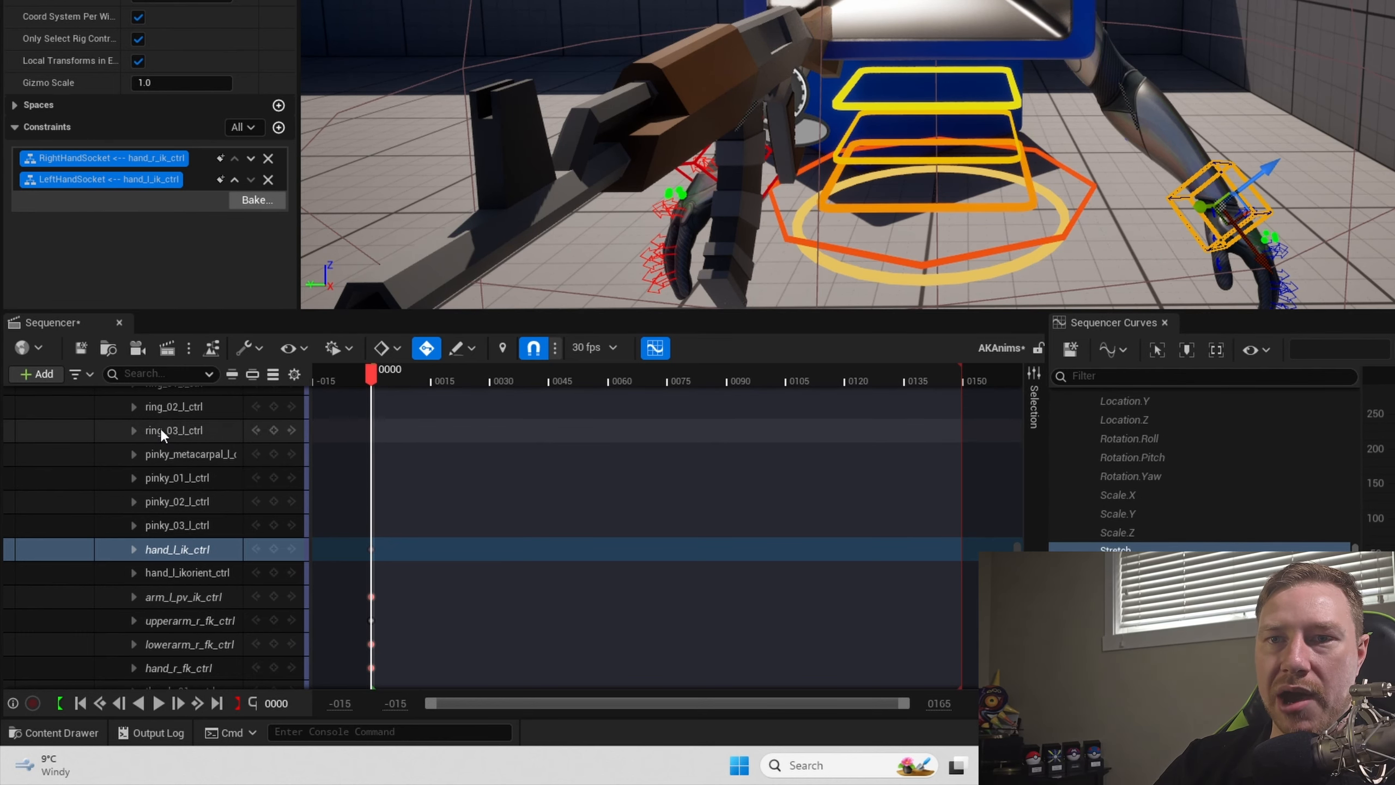
# - Try scrubbing between frames 0 and 1 with timeline snapping turned off, and turn snapping back on
pyautogui.scroll(3, 220, 434)
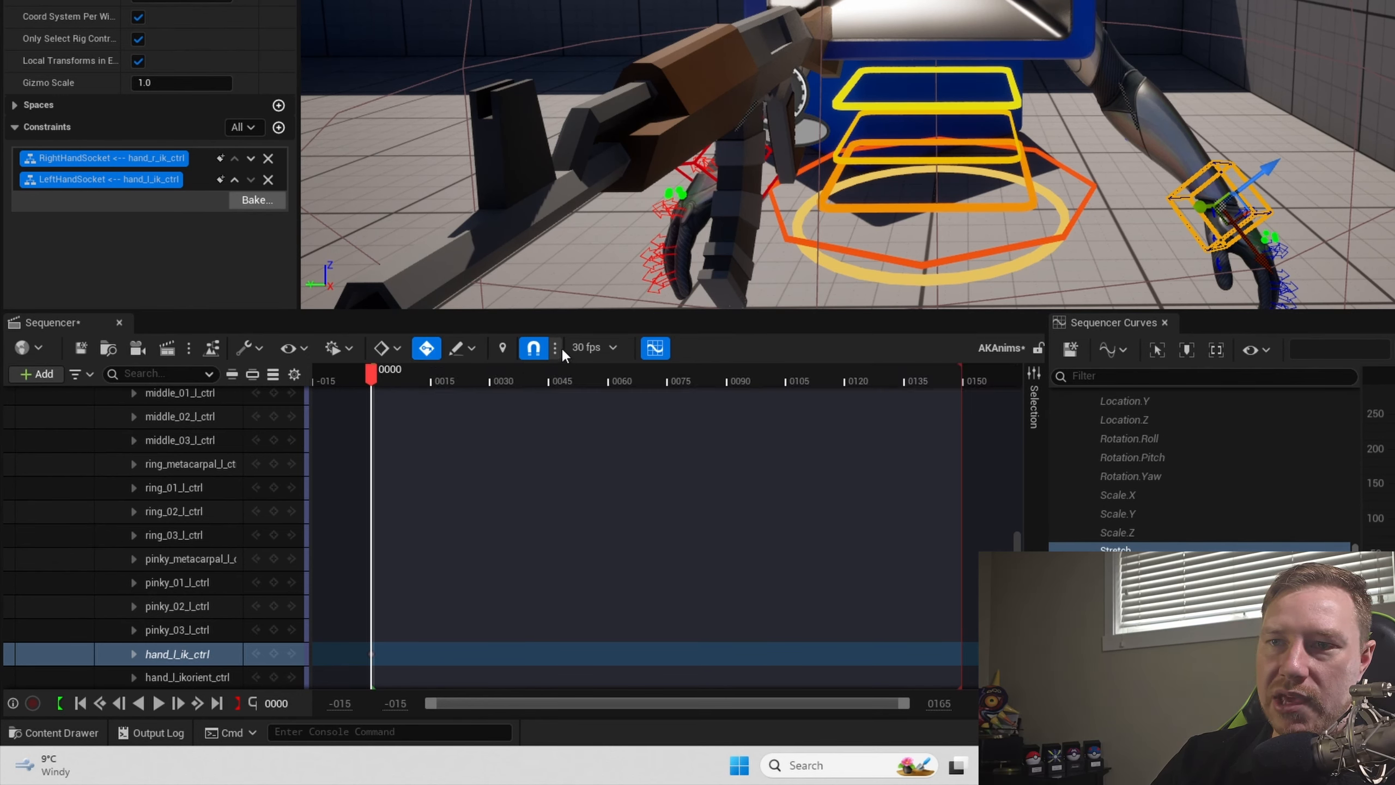
pyautogui.click(533, 348)
pyautogui.moveTo(373, 385); pyautogui.dragTo(377, 389)
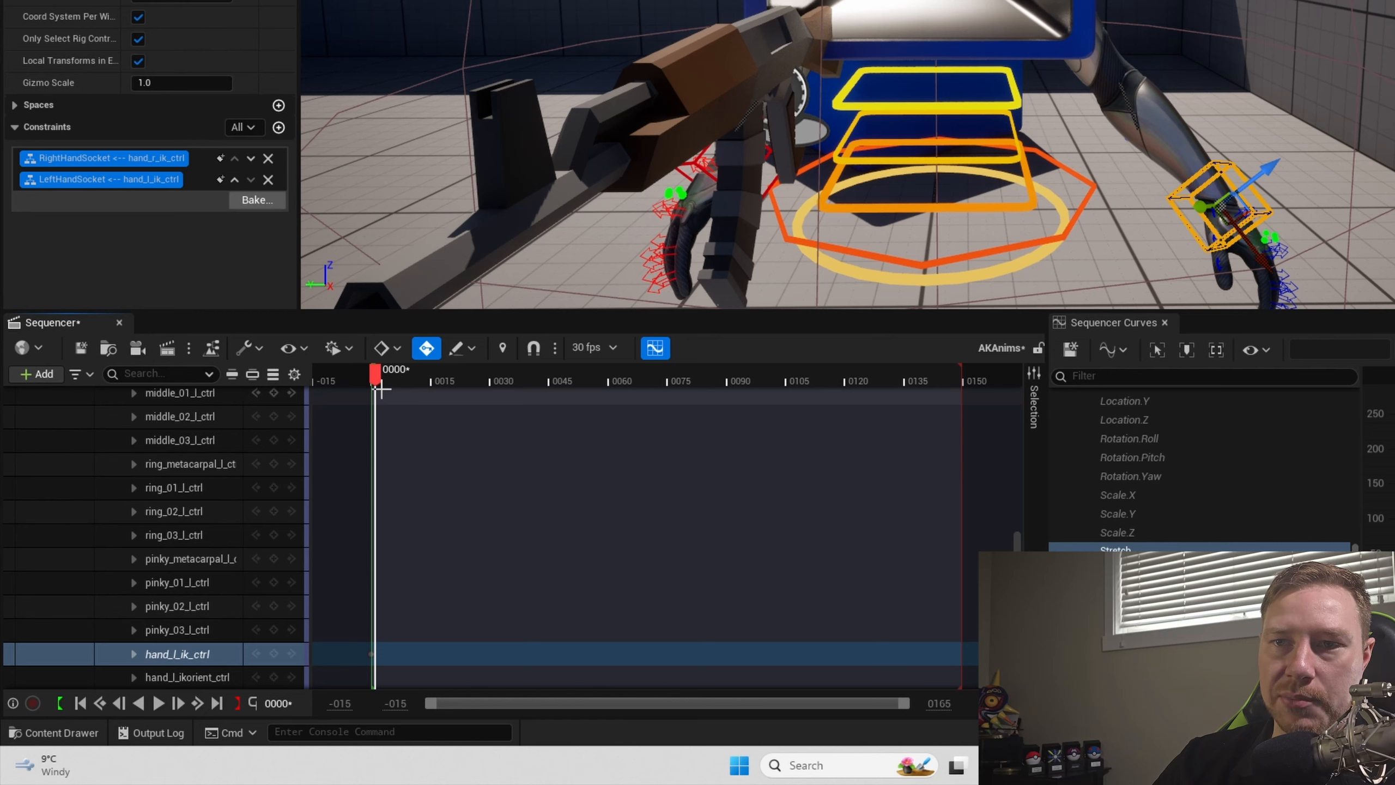
pyautogui.keyDown('ctrl'); pyautogui.scroll(10, 373, 389); pyautogui.keyUp('ctrl')
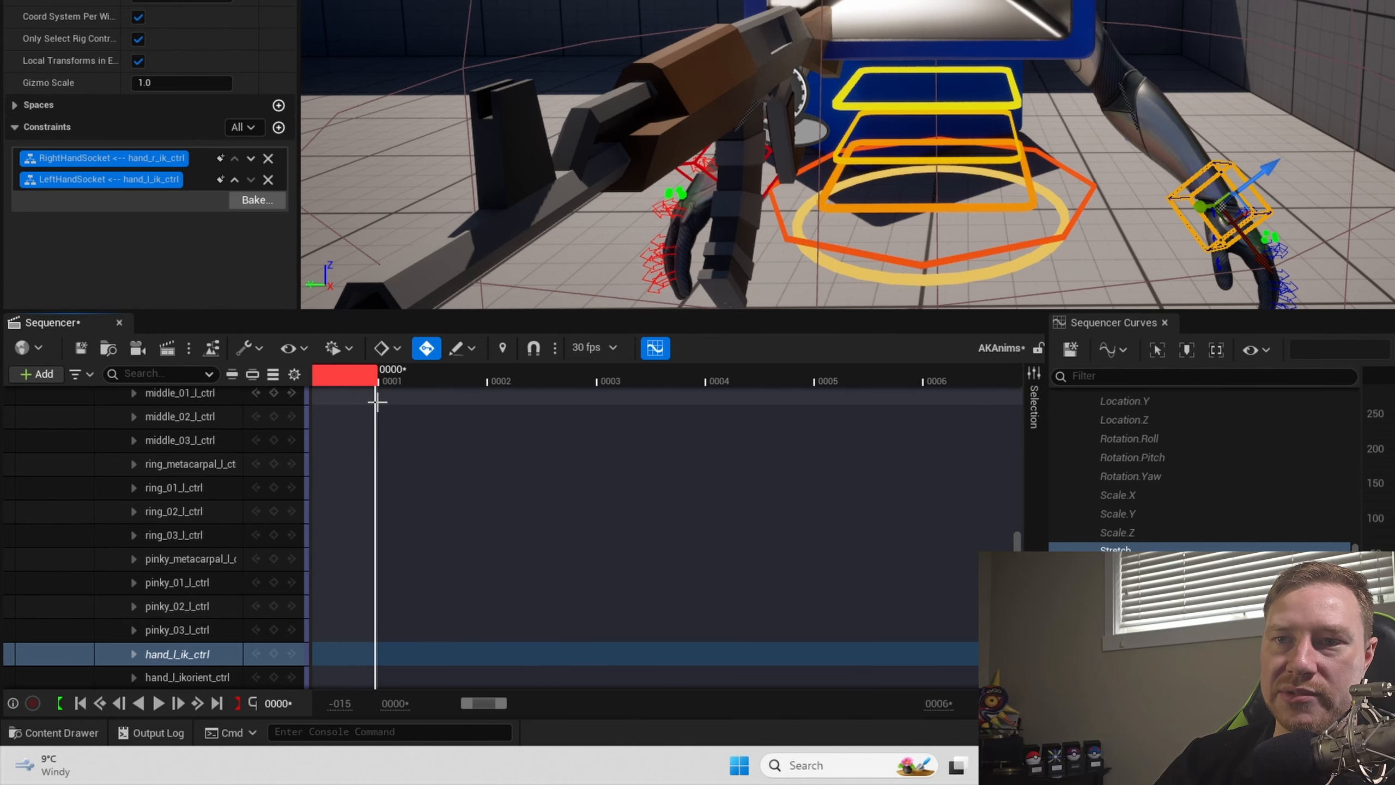
pyautogui.moveTo(375, 382)
pyautogui.mouseDown()
pyautogui.moveTo(325, 382)
pyautogui.moveTo(330, 398)
pyautogui.moveTo(365, 387)
pyautogui.mouseUp()
pyautogui.keyDown('ctrl'); pyautogui.scroll(-4, 363, 391); pyautogui.keyUp('ctrl')
pyautogui.click(533, 348)
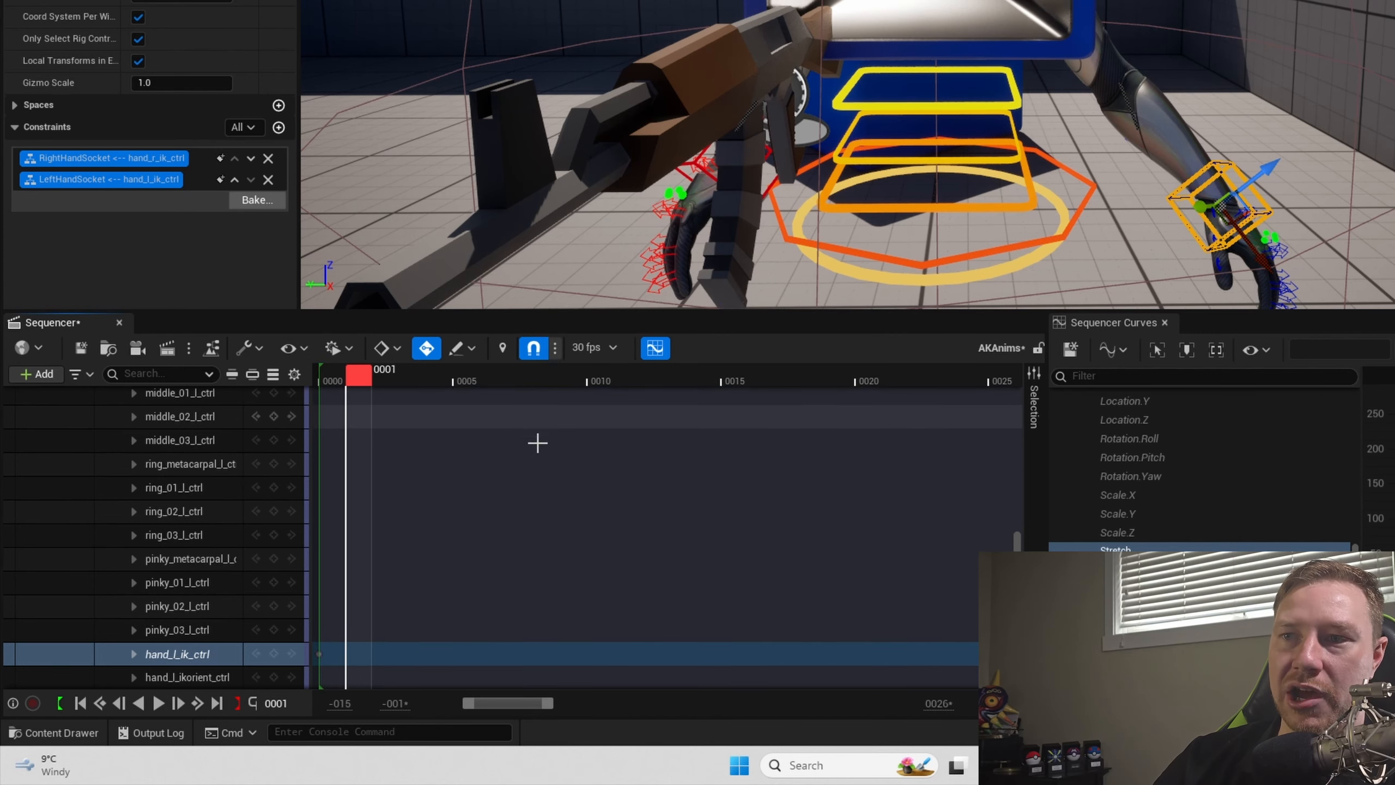
# - Step the playhead to frame 3 and back to frame 0, and try zooming and shifting the timeline range
pyautogui.press('Right')
pyautogui.press('Right')
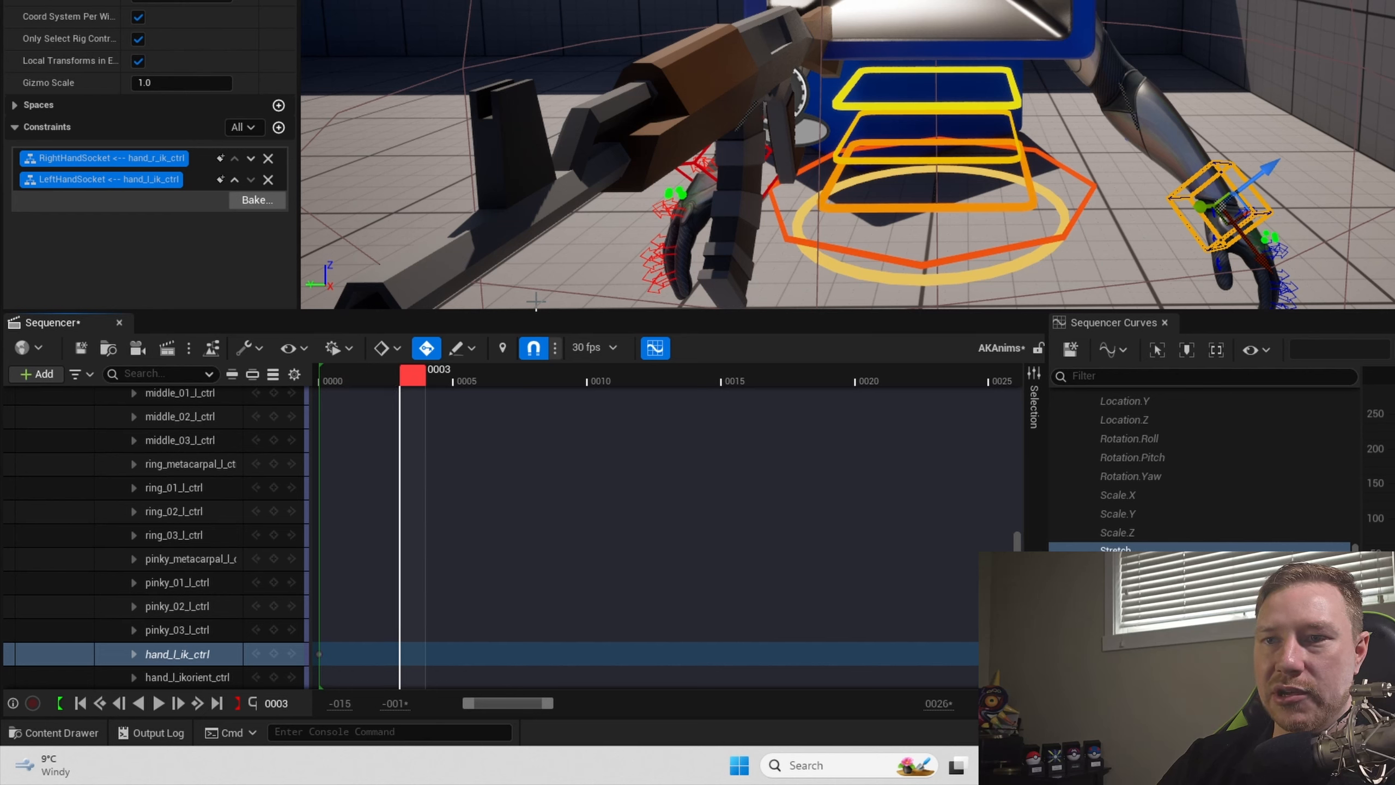
pyautogui.press('Left')
pyautogui.press('Left')
pyautogui.press('Left')
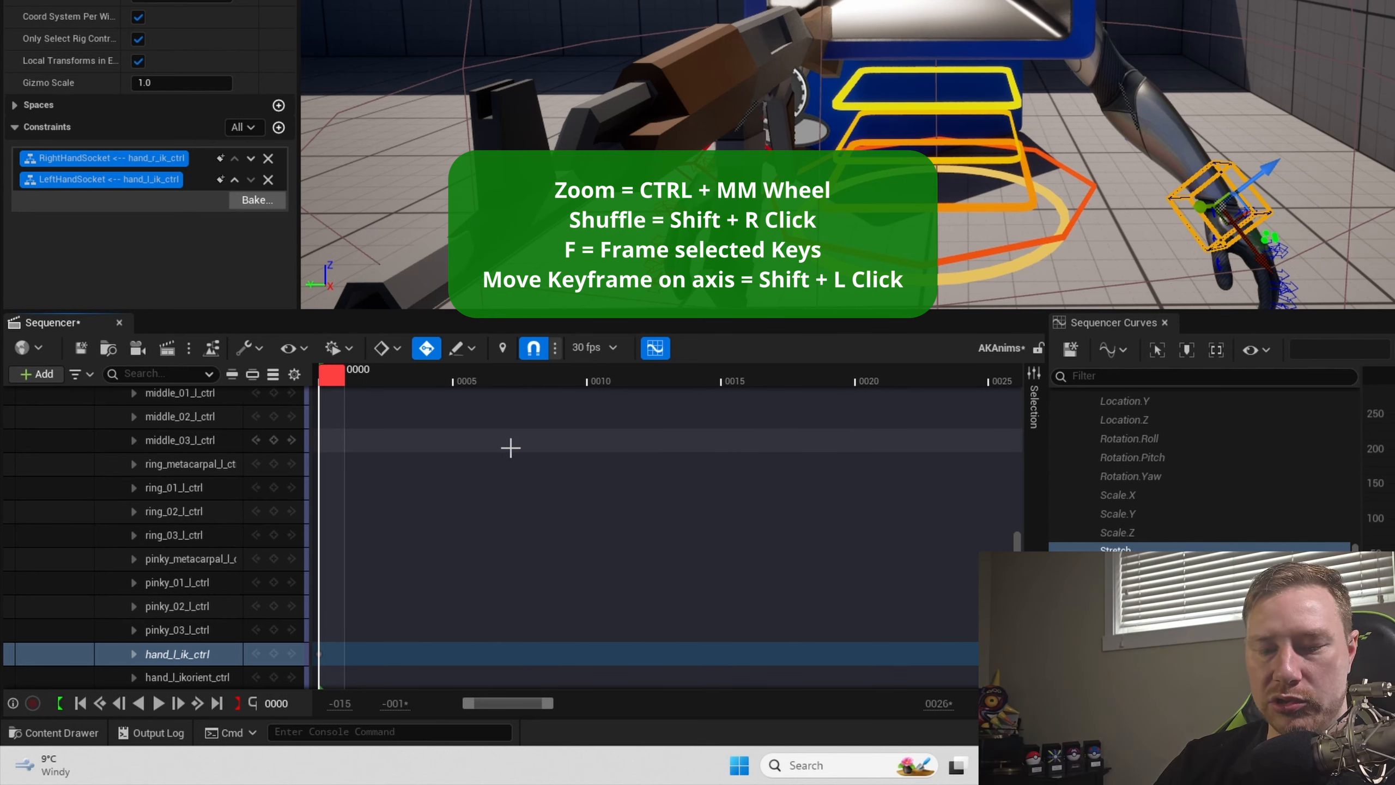
pyautogui.keyDown('ctrl'); pyautogui.scroll(-8, 511, 510); pyautogui.keyUp('ctrl')
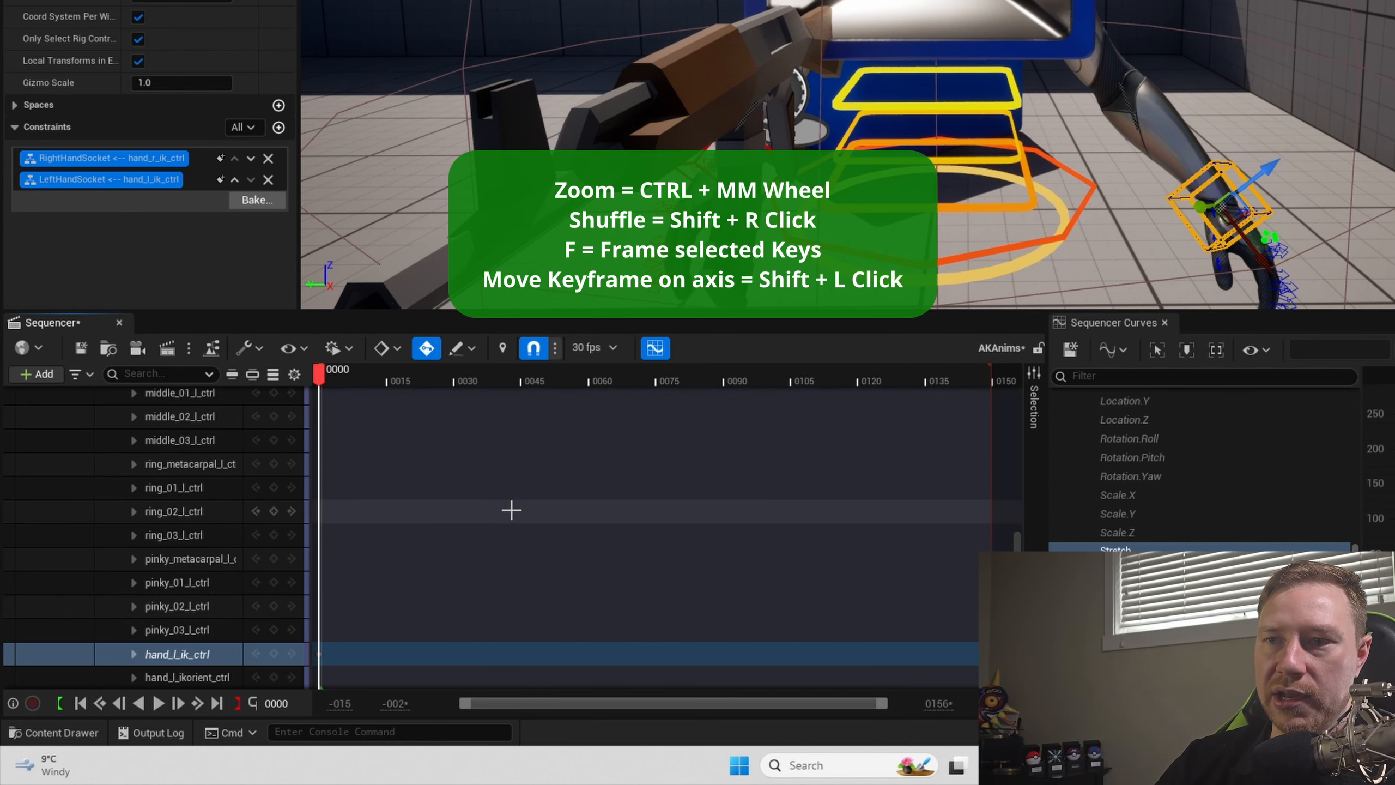
pyautogui.keyDown('ctrl'); pyautogui.scroll(8, 511, 510); pyautogui.keyUp('ctrl')
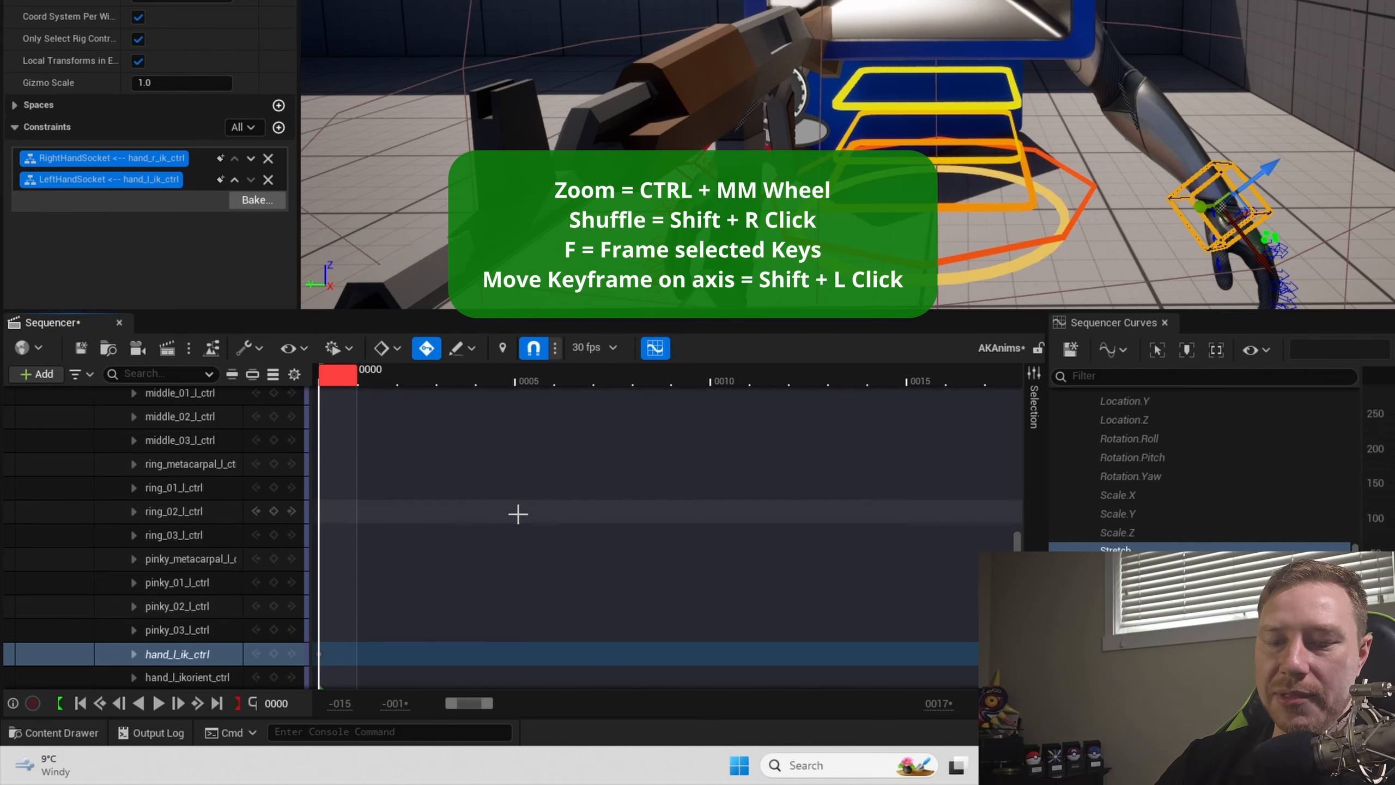
pyautogui.scroll(1, 517, 514)
pyautogui.keyDown('shift'); pyautogui.scroll(-12, 518, 505); pyautogui.keyUp('shift')
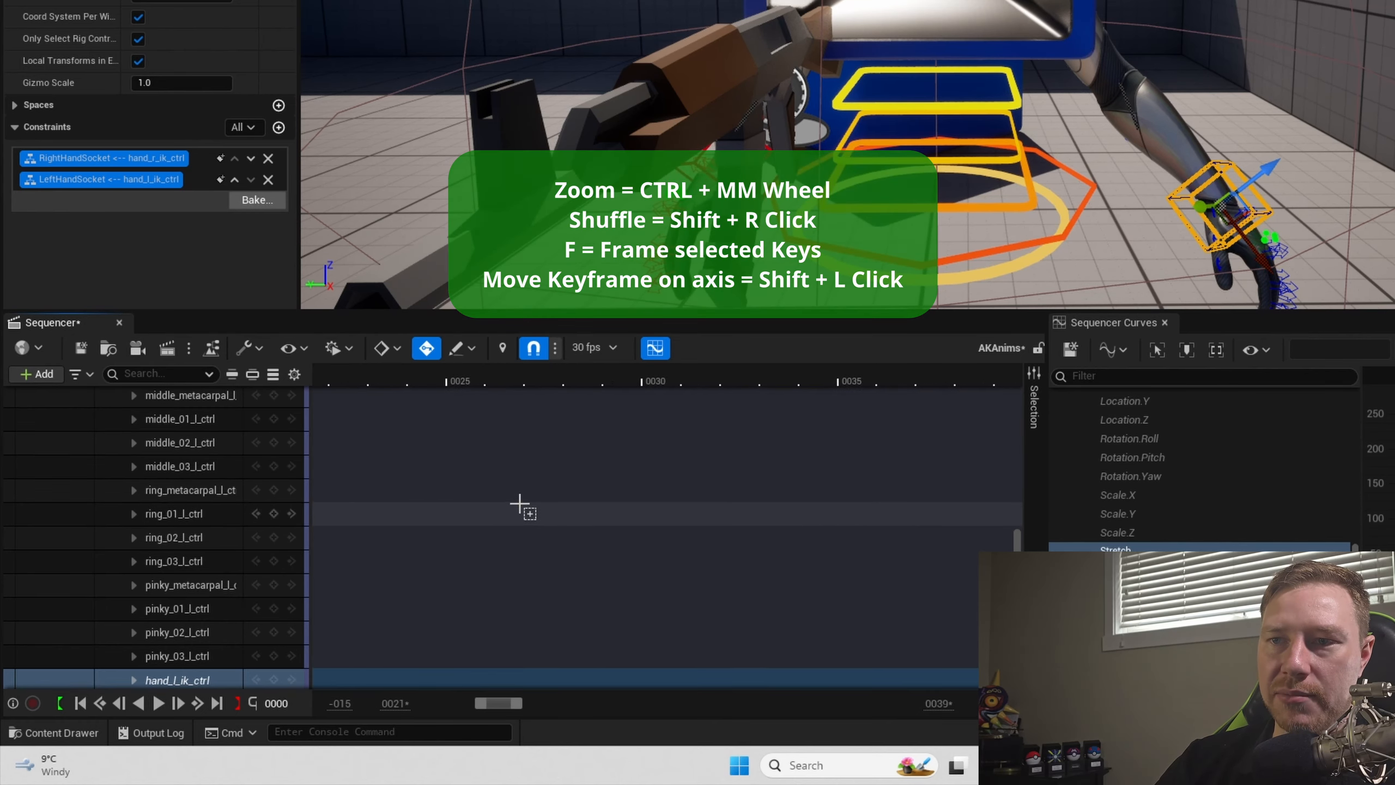
pyautogui.keyDown('shift'); pyautogui.scroll(15, 519, 508); pyautogui.keyUp('shift')
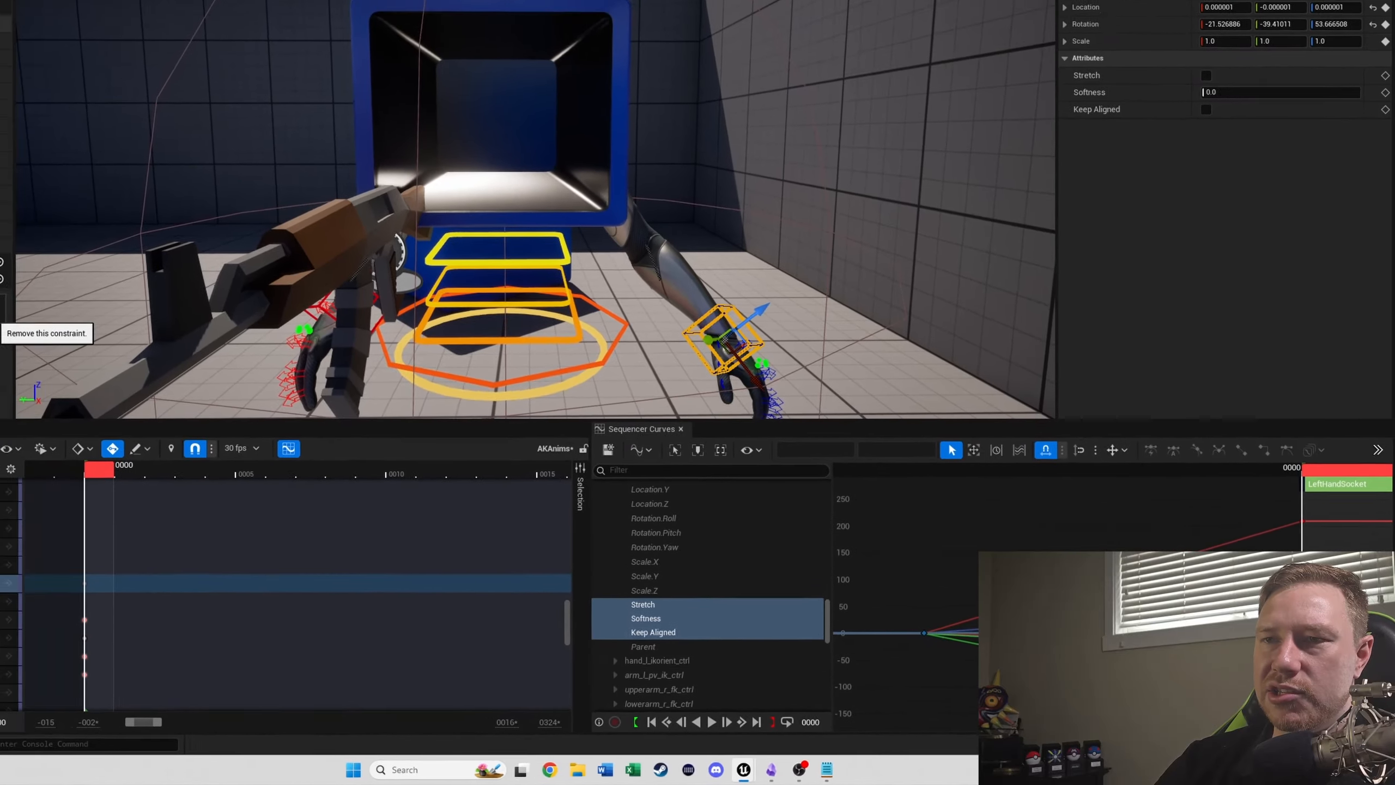
# - Select the right hand's hand_r_ik_ctrl and move it up beside the AK47's grip, to about Y 41.8, Z 10.9
pyautogui.press('w')
pyautogui.moveTo(308, 297); pyautogui.dragTo(448, 298, button='right')
pyautogui.press('a')
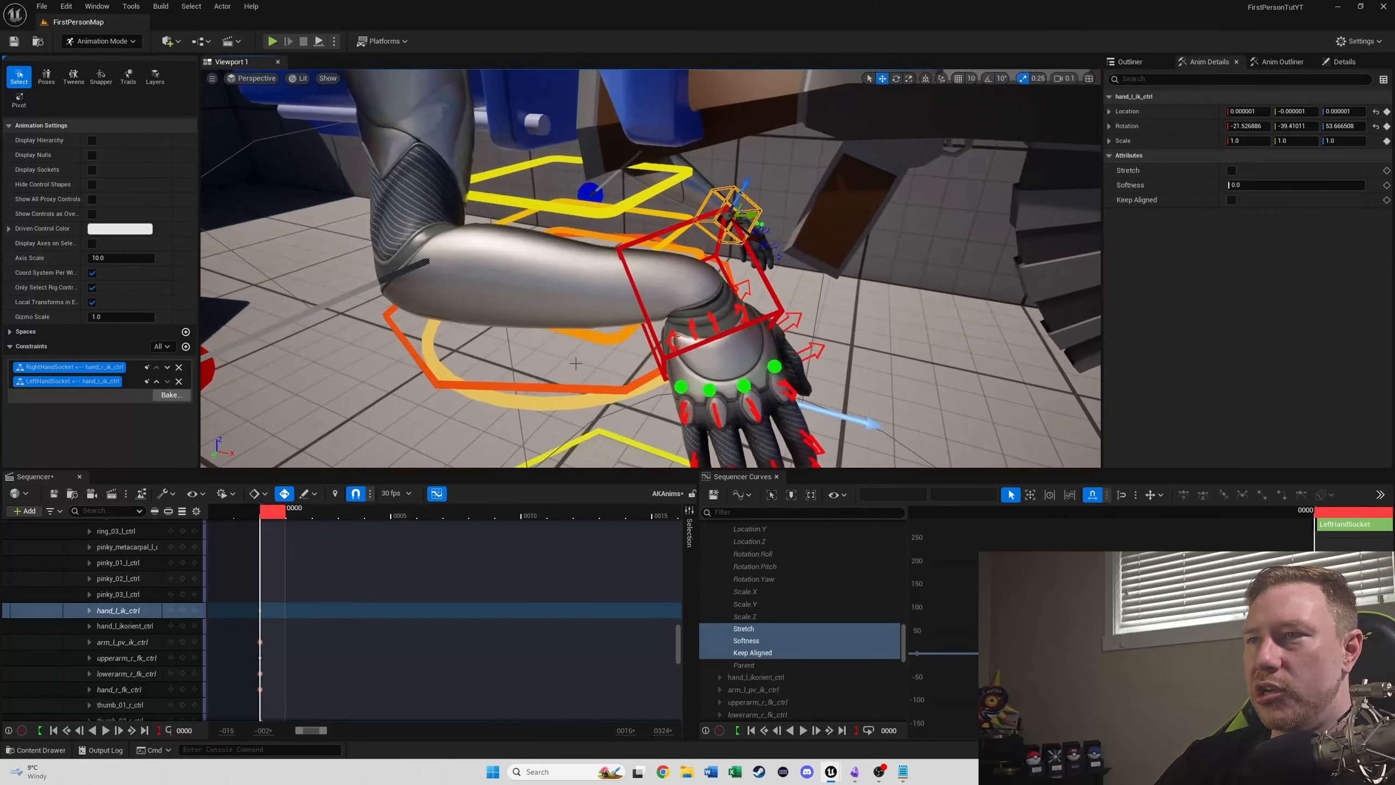
pyautogui.click(760, 279)
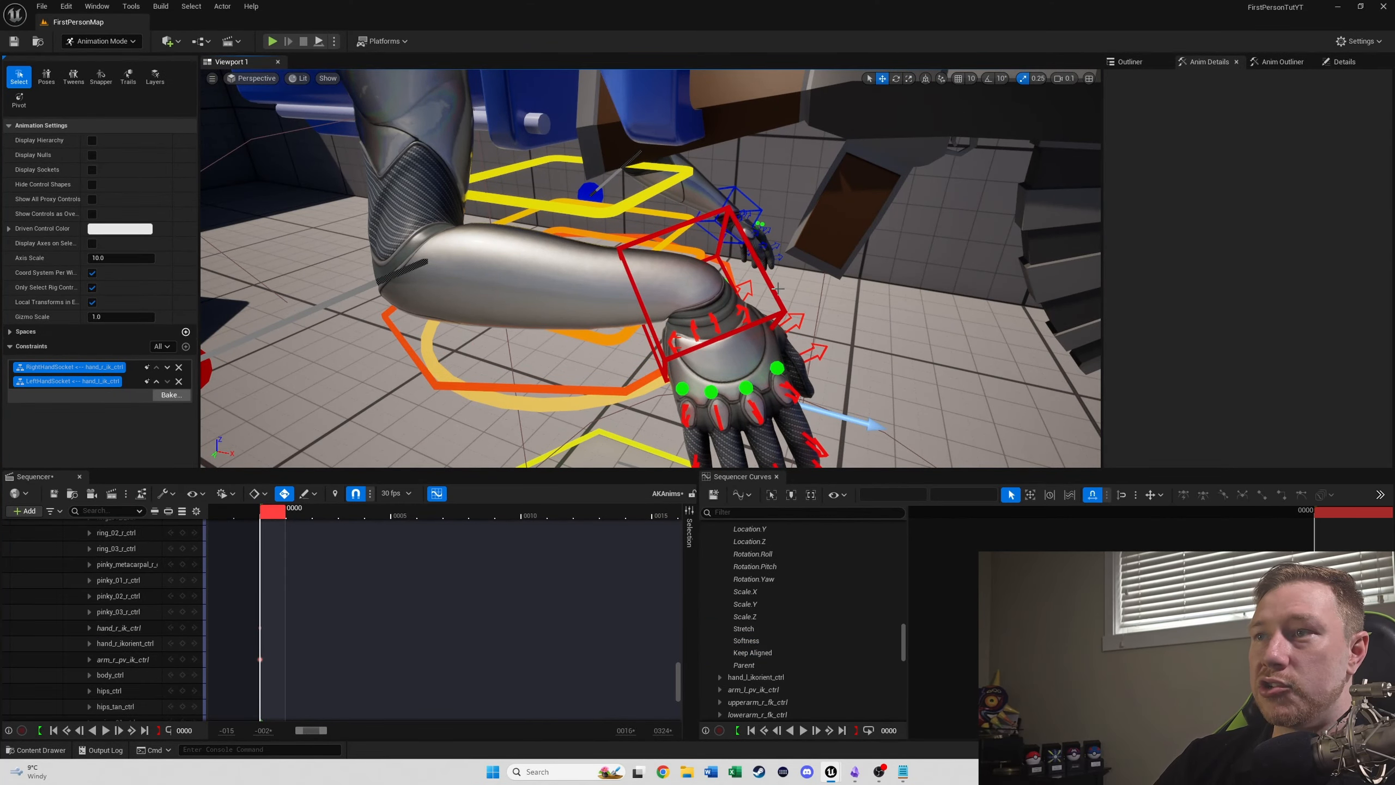
pyautogui.click(772, 287)
pyautogui.moveTo(772, 288); pyautogui.dragTo(807, 289, button='right')
pyautogui.press('s')
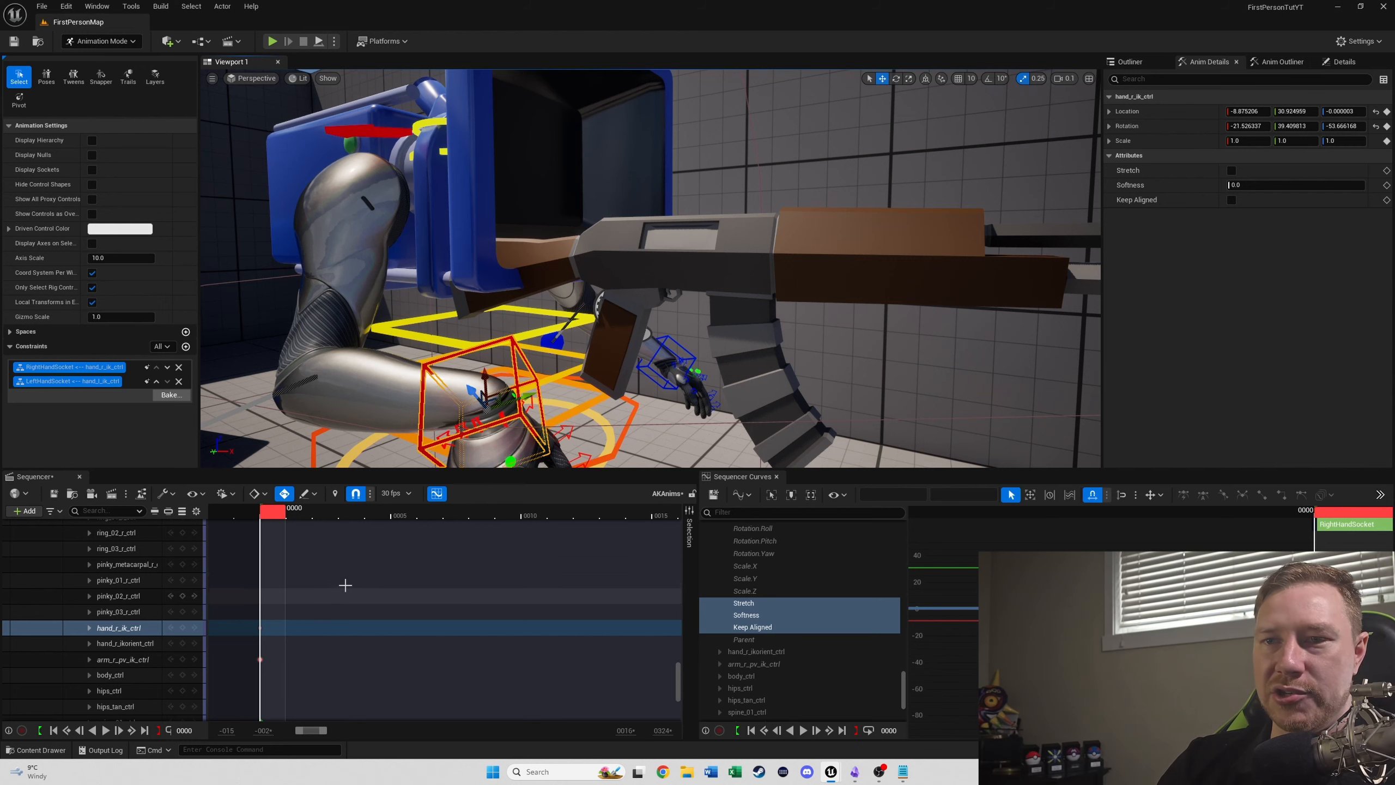
pyautogui.scroll(2, 559, 364)
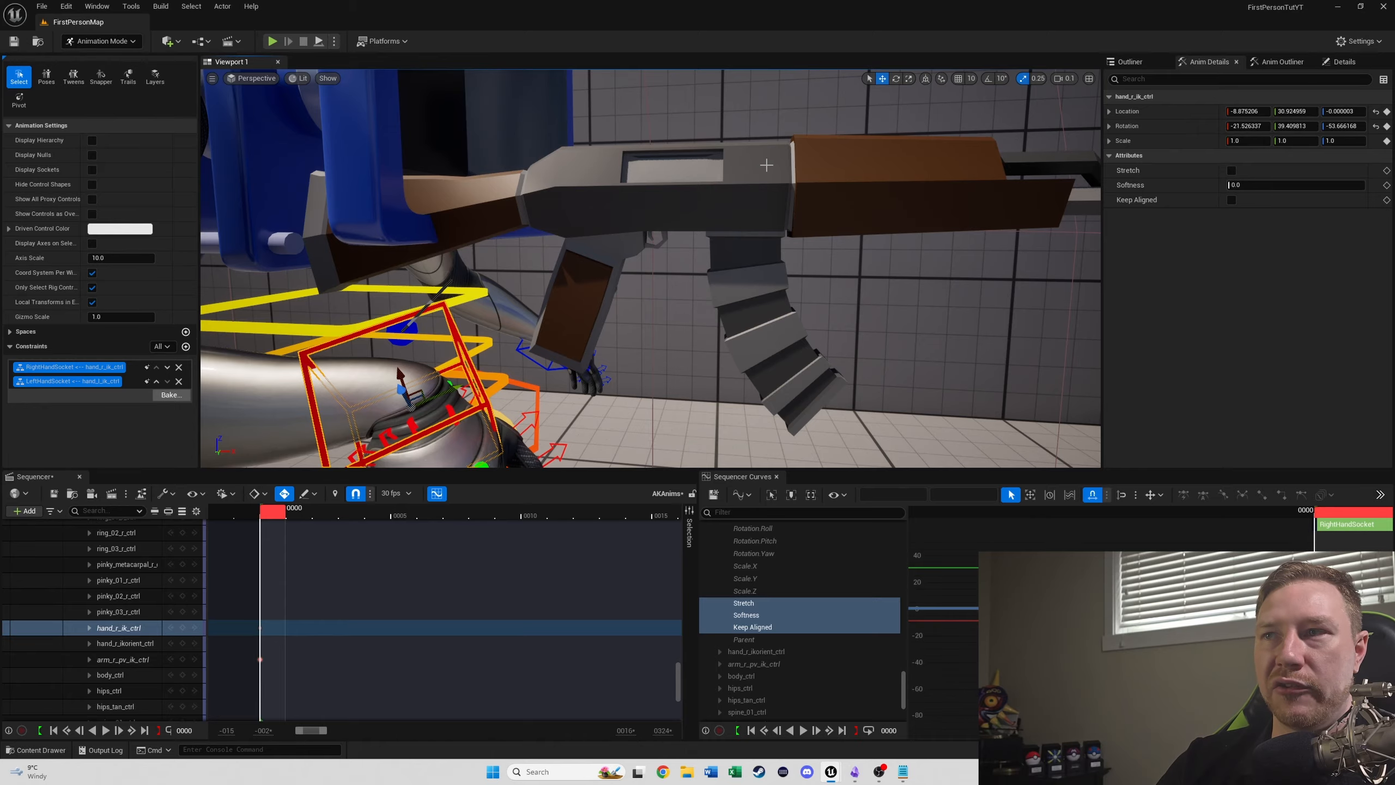
pyautogui.moveTo(689, 185); pyautogui.dragTo(896, 176, button='right')
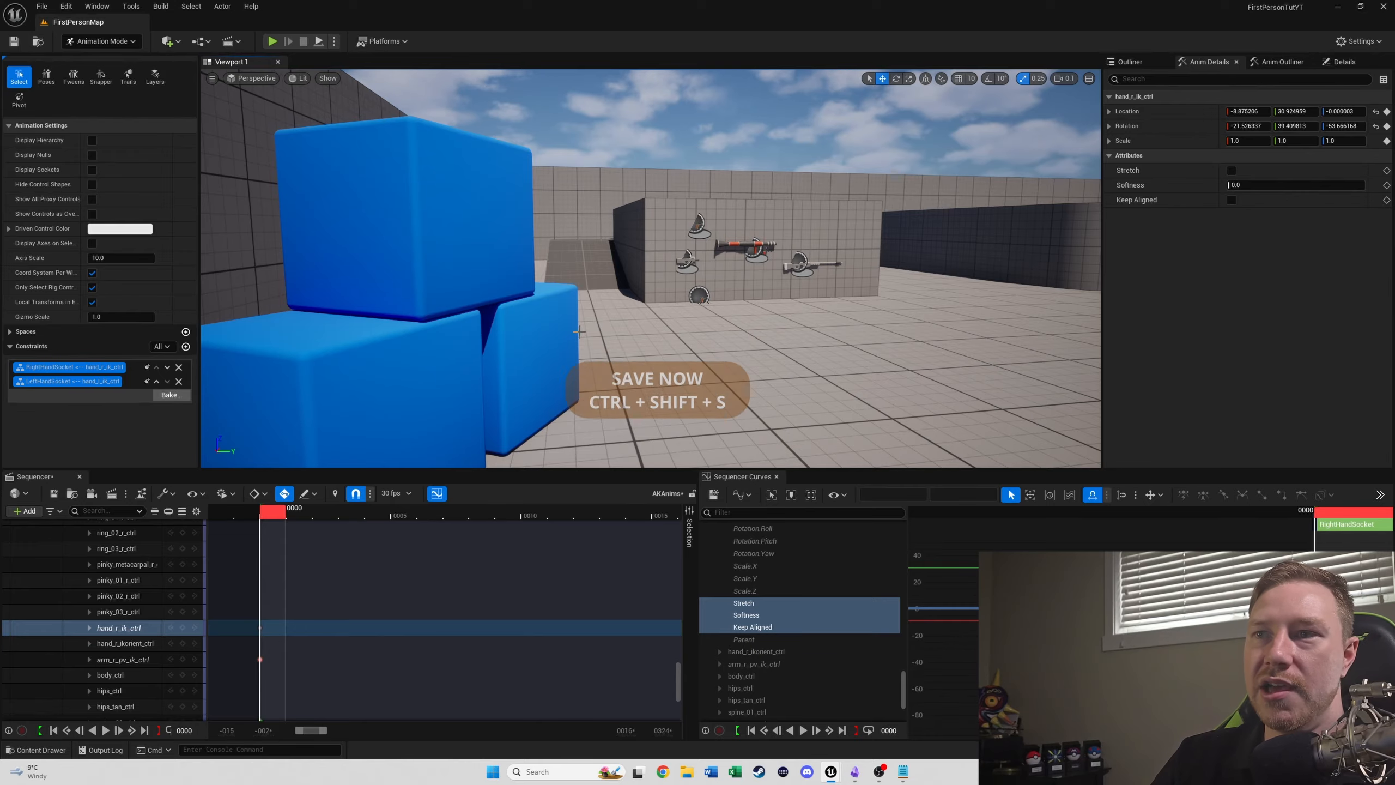
pyautogui.moveTo(579, 332); pyautogui.dragTo(385, 367, button='right')
pyautogui.moveTo(785, 324); pyautogui.dragTo(545, 360, button='right')
pyautogui.moveTo(534, 339); pyautogui.dragTo(656, 200)
pyautogui.moveTo(655, 200); pyautogui.dragTo(654, 244, button='right')
# - Rotate hand_r_ik_ctrl to about -43.6, 7.0, -104.5 so the right hand points along the AK47
pyautogui.press('e')
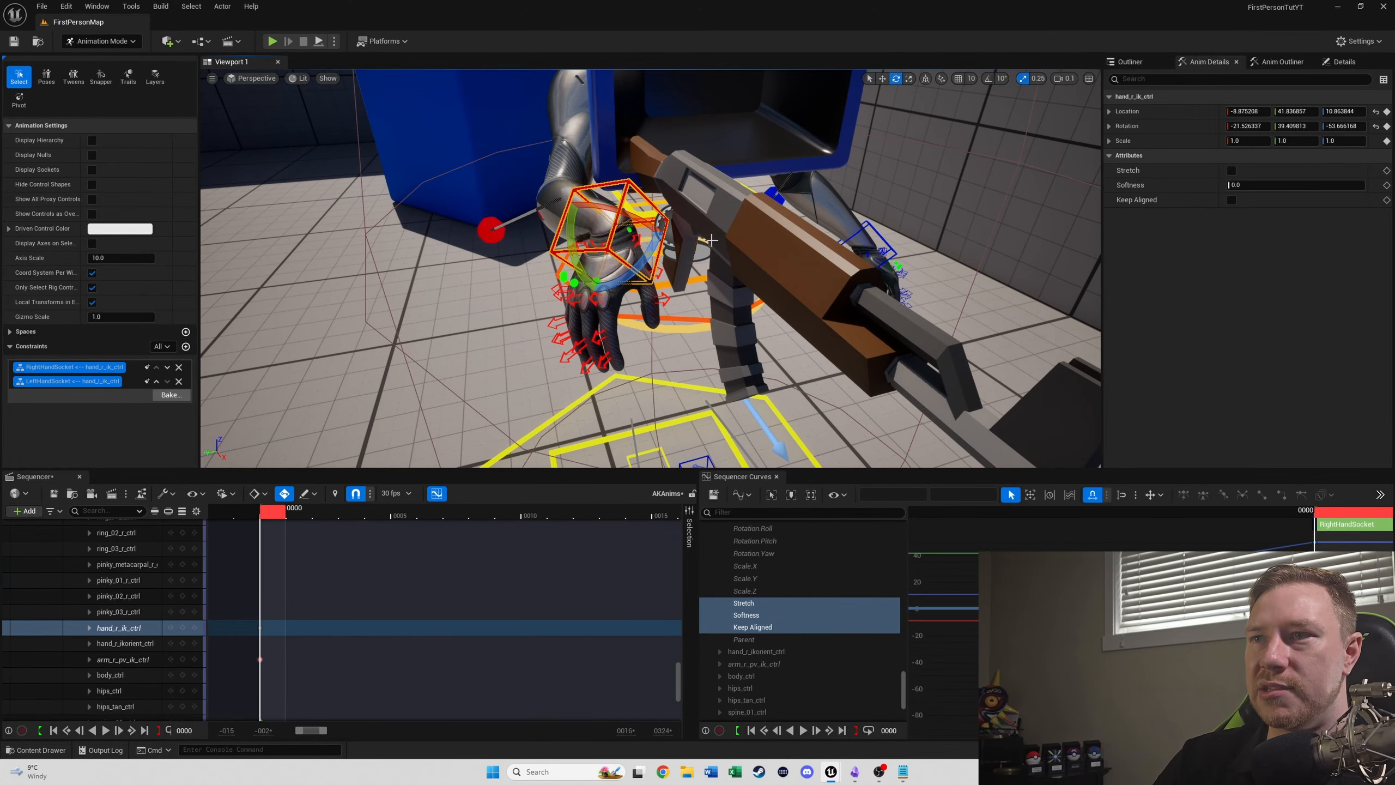
pyautogui.moveTo(658, 252); pyautogui.dragTo(691, 210)
pyautogui.moveTo(691, 210); pyautogui.dragTo(751, 287, button='right')
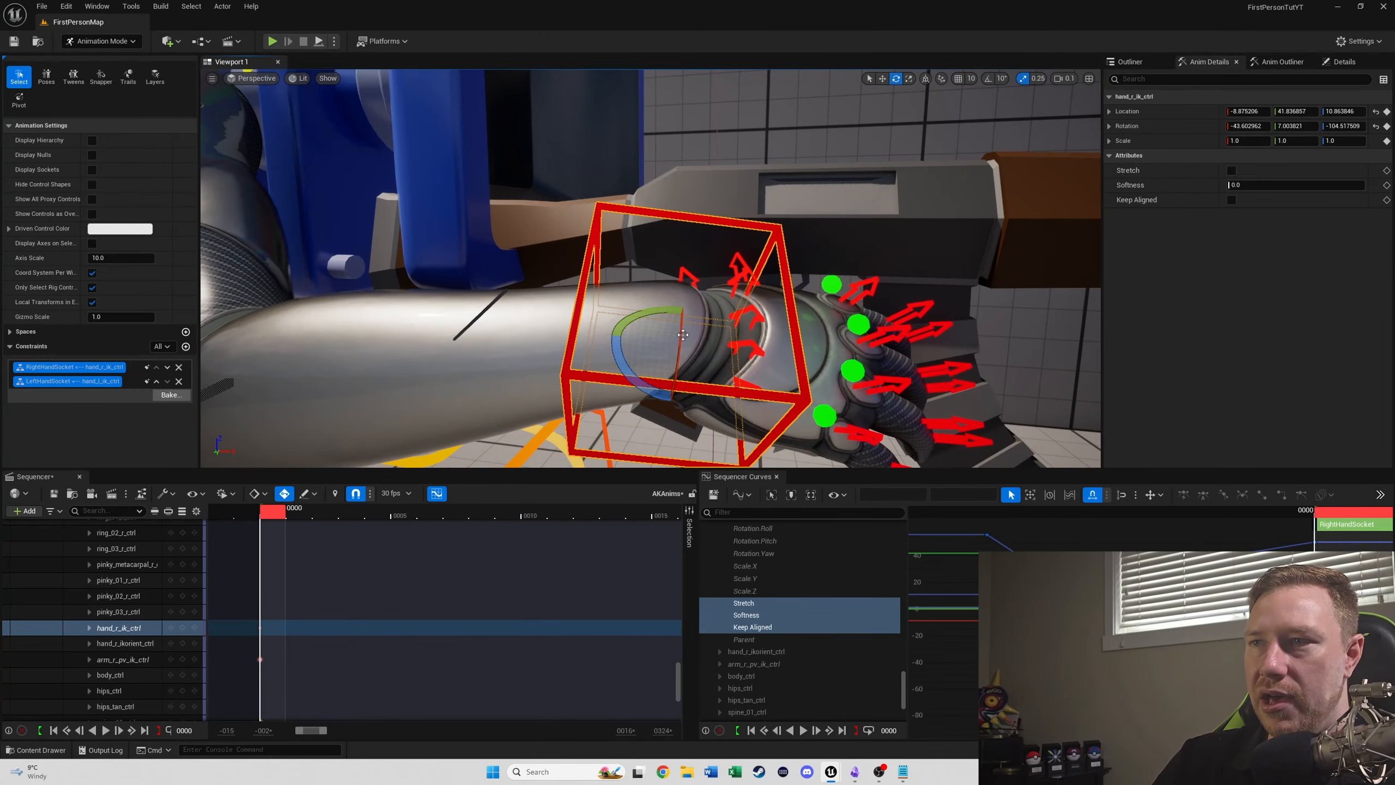
pyautogui.click(703, 298)
pyautogui.click(797, 311)
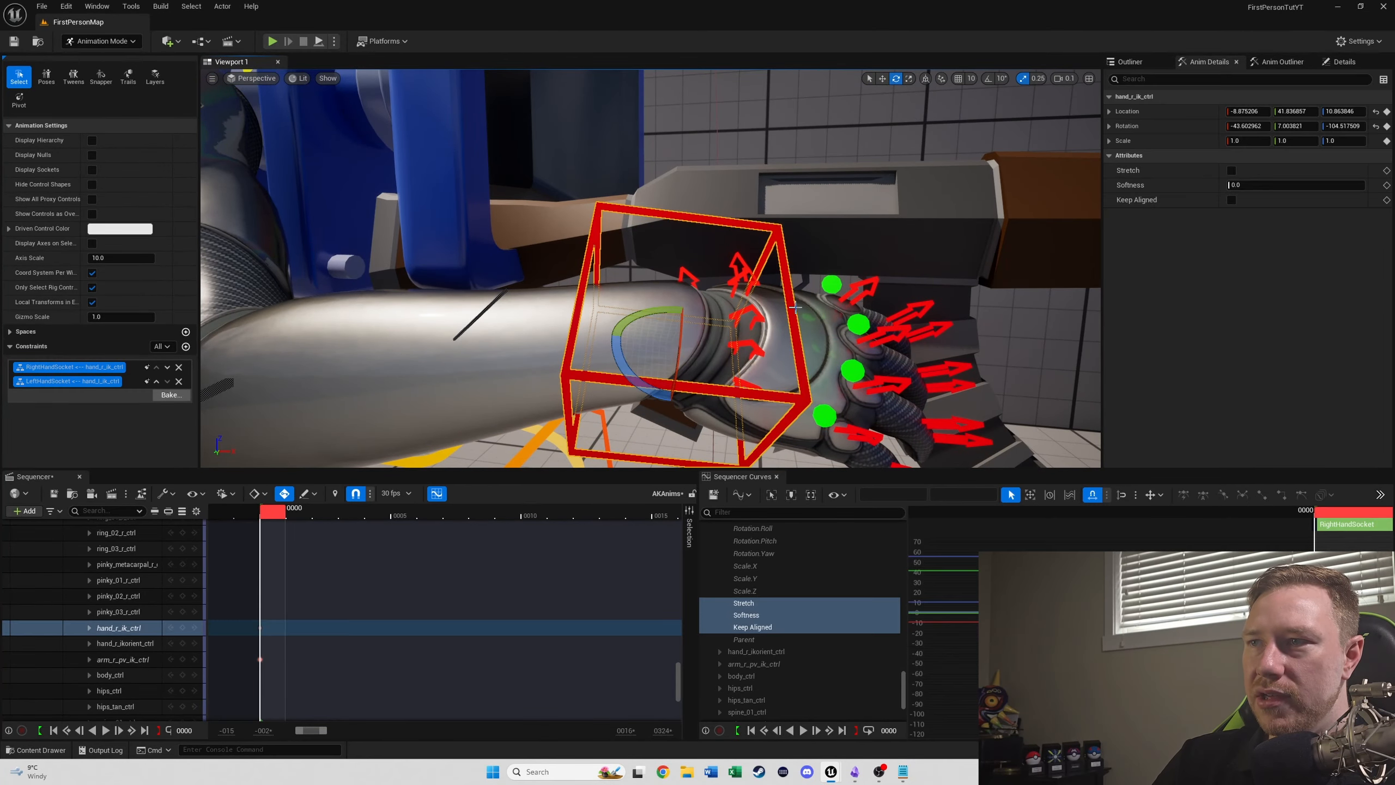
# - Fine-tune hand_r_ik_ctrl around the AK47's grip to location about -13.7, 38.1, 3.6 and rotation about -86.5, -7.2, -109.4
pyautogui.moveTo(679, 330); pyautogui.dragTo(681, 370)
pyautogui.press('w')
pyautogui.moveTo(676, 307); pyautogui.dragTo(678, 335)
pyautogui.moveTo(714, 286); pyautogui.dragTo(697, 275, button='right')
pyautogui.press('e')
pyautogui.moveTo(379, 307); pyautogui.dragTo(409, 324)
pyautogui.press('w')
pyautogui.keyDown('alt'); pyautogui.moveTo(409, 324); pyautogui.dragTo(220, 343); pyautogui.keyUp('alt')
# - Collapse the BP_FirstPersonCharacter track, select the AK47's WeaponMesh track, and return the playhead to frame 0
pyautogui.moveTo(272, 516); pyautogui.dragTo(377, 514)
pyautogui.scroll(5, 142, 571)
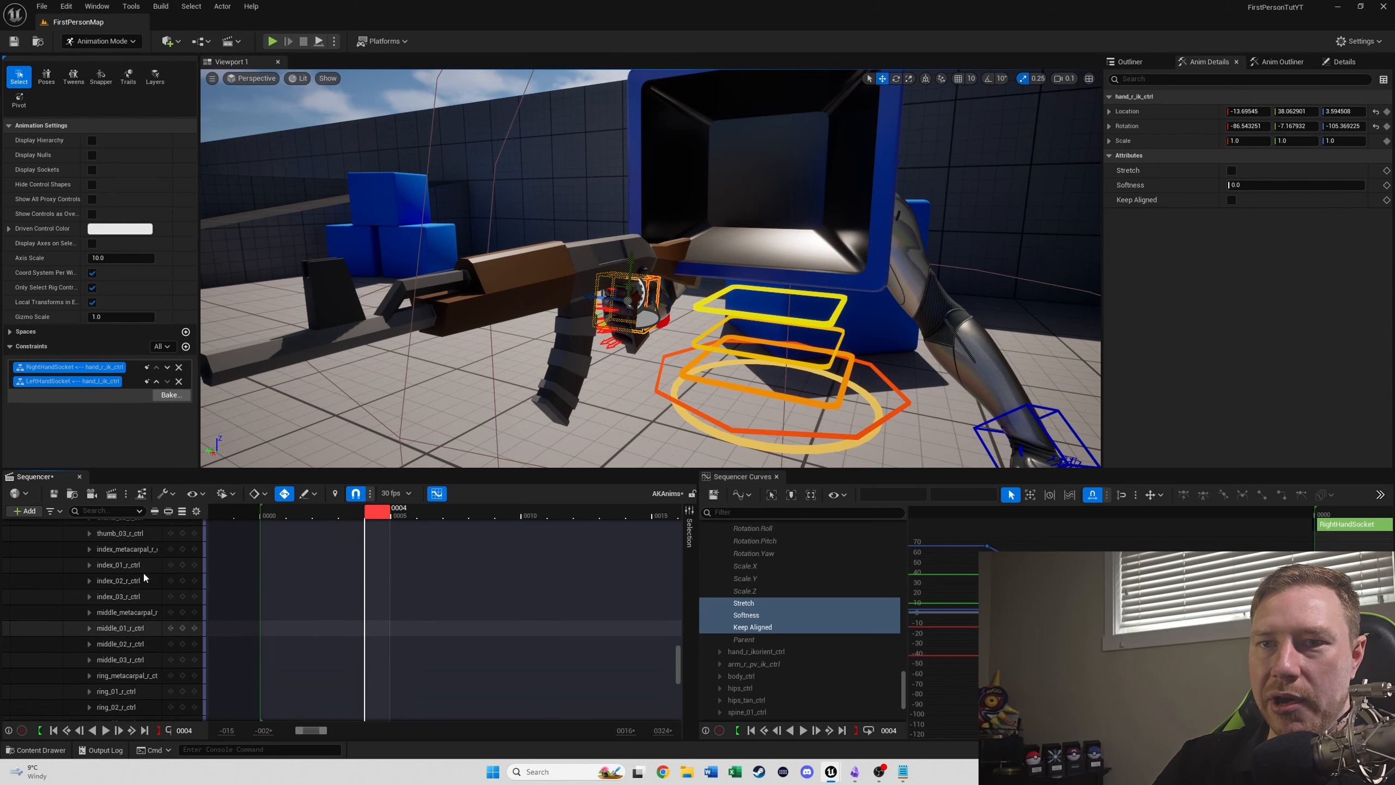
pyautogui.scroll(10, 110, 593)
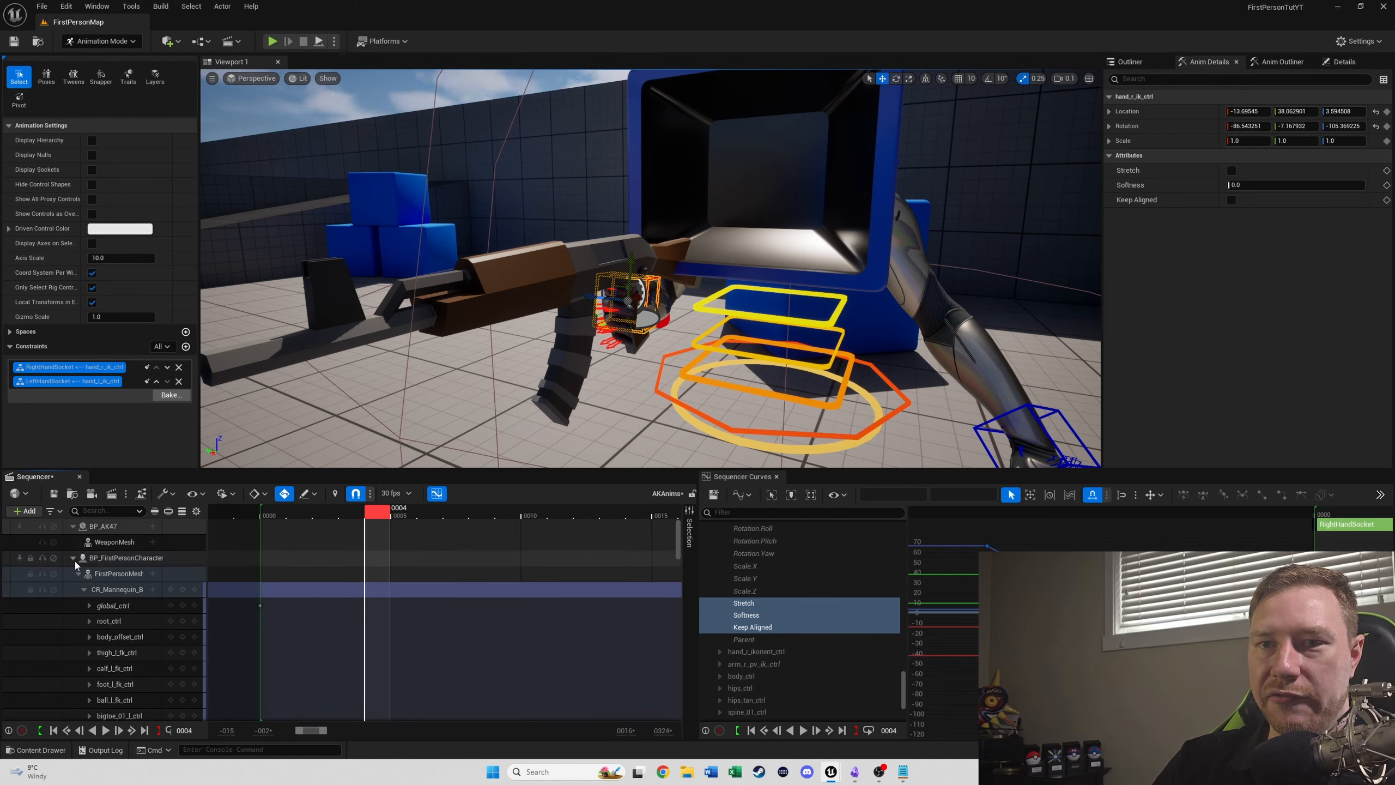
pyautogui.click(73, 558)
pyautogui.click(112, 541)
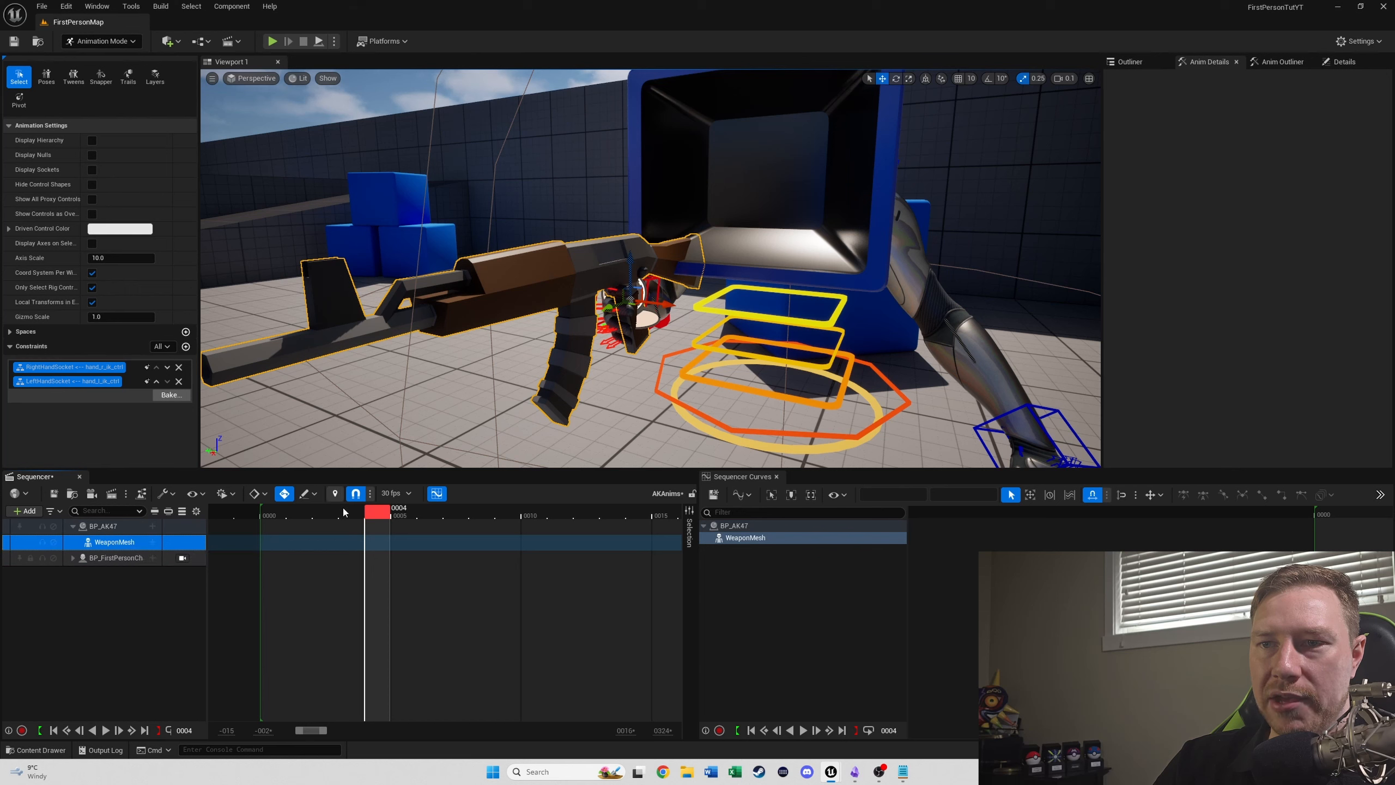
pyautogui.click(188, 729)
pyautogui.write('0')
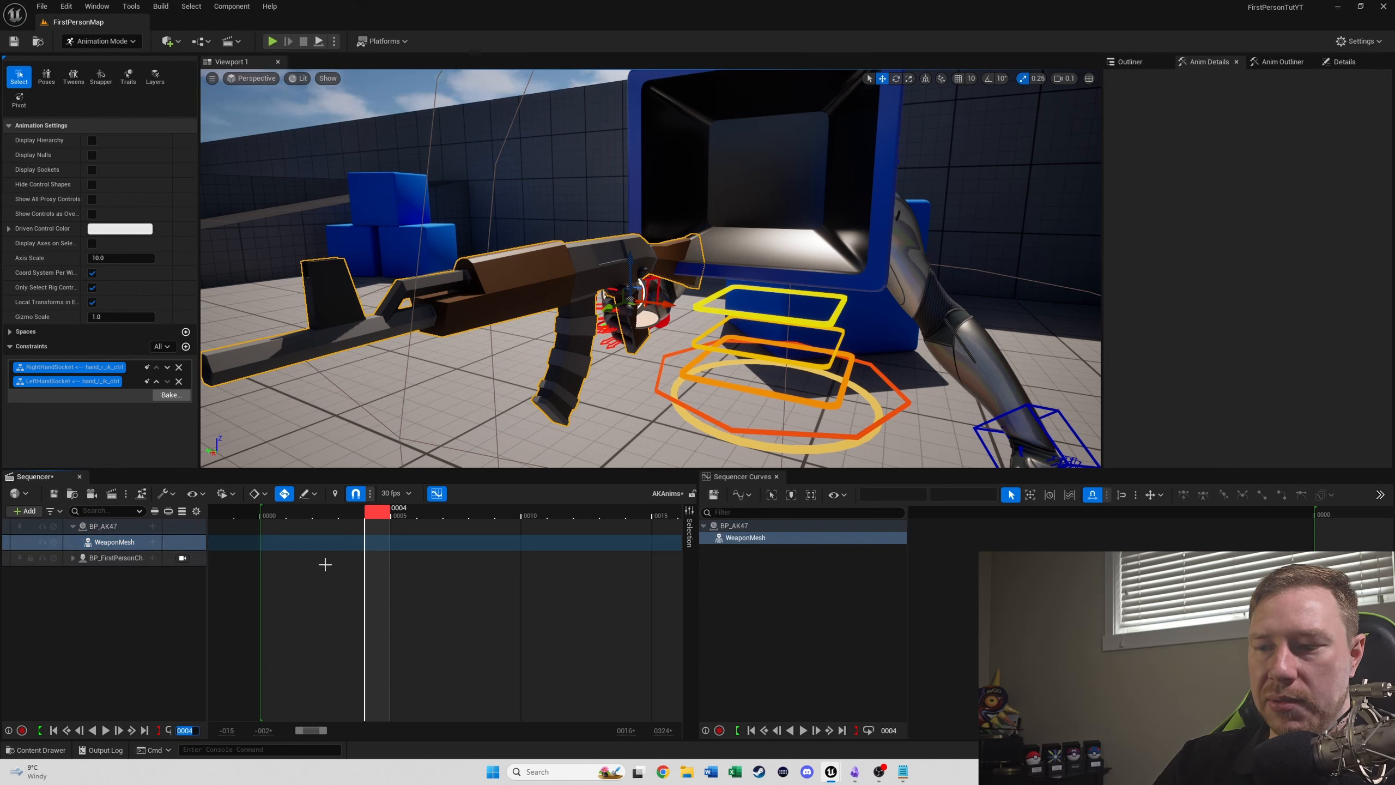
pyautogui.press('Return')
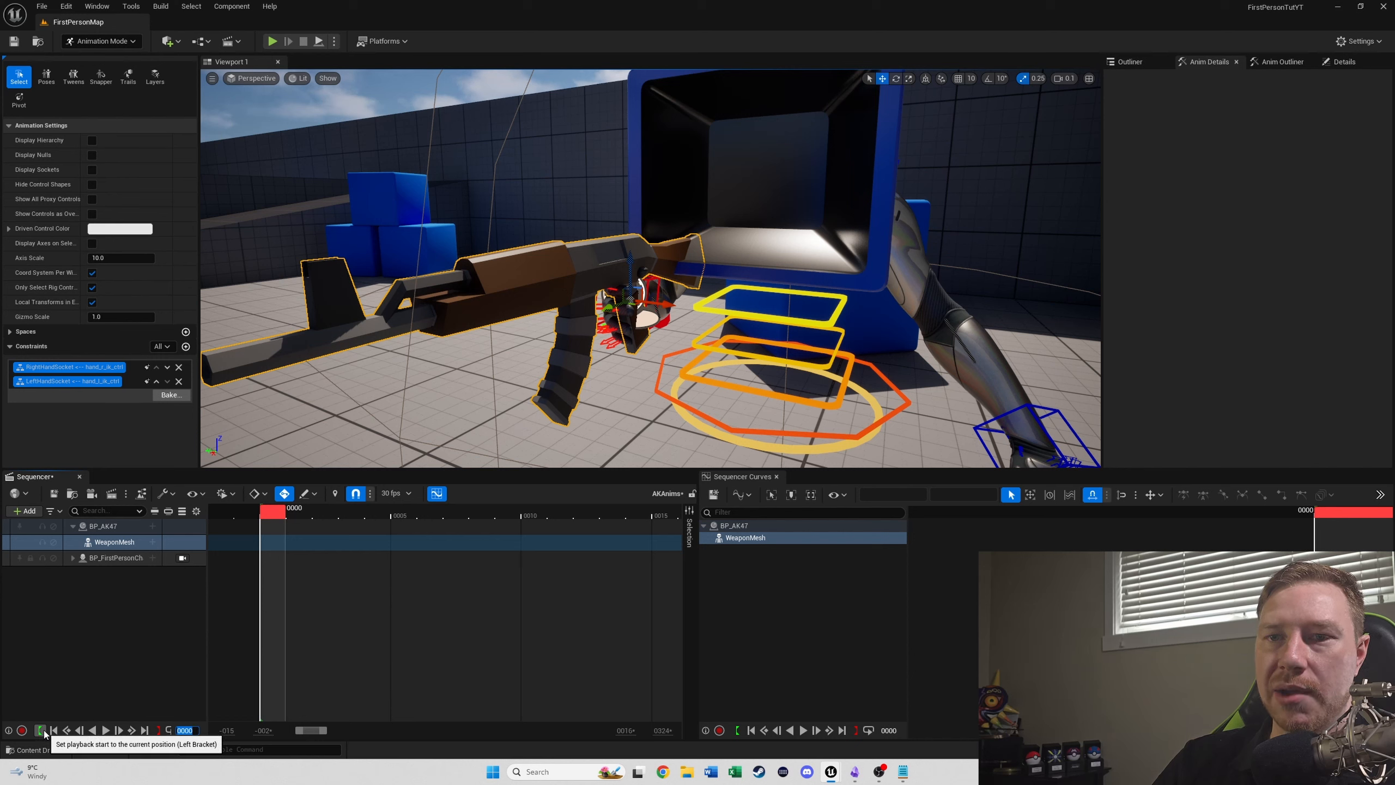
# - Add a Transform track to BP_AK47's WeaponMesh and key it at frame 0
pyautogui.click(97, 542)
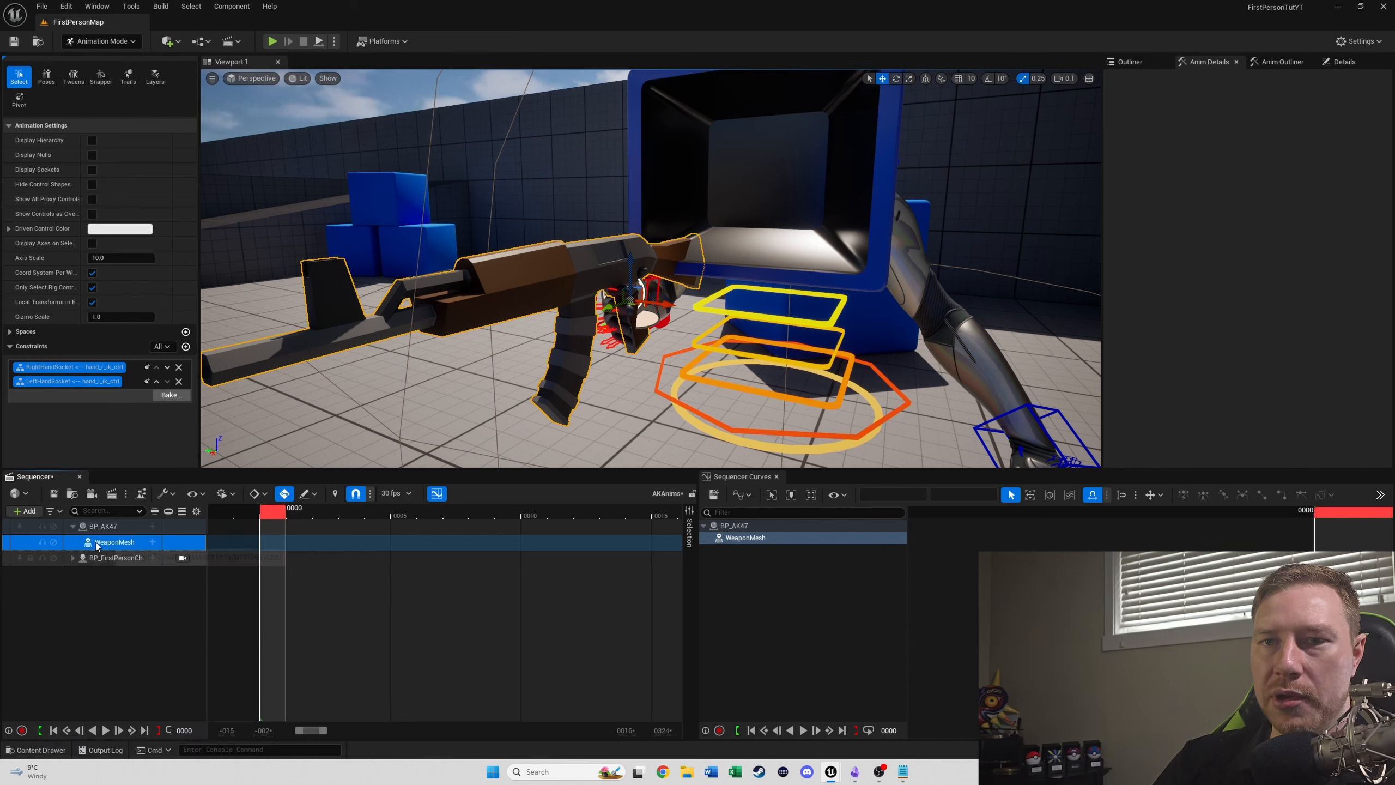
pyautogui.click(152, 541)
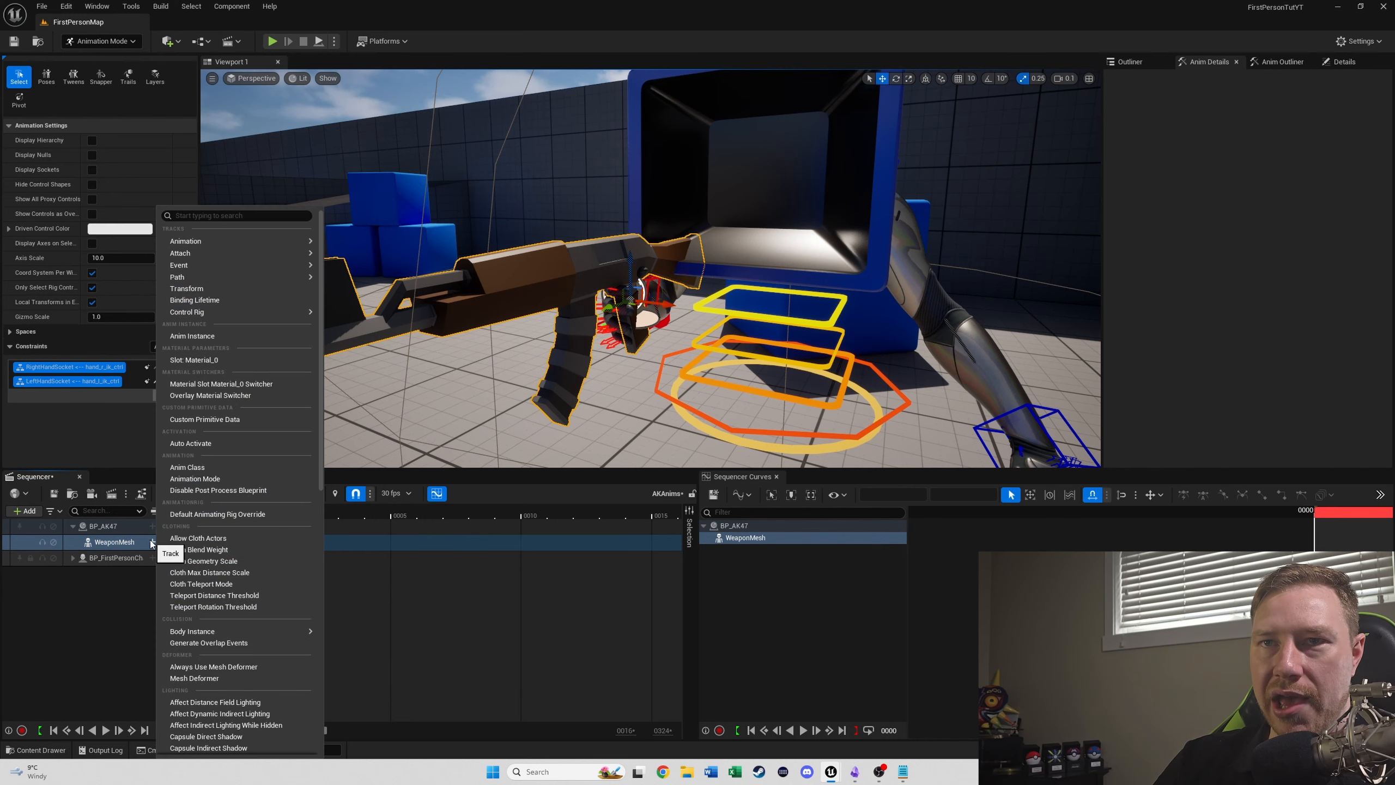
pyautogui.click(202, 291)
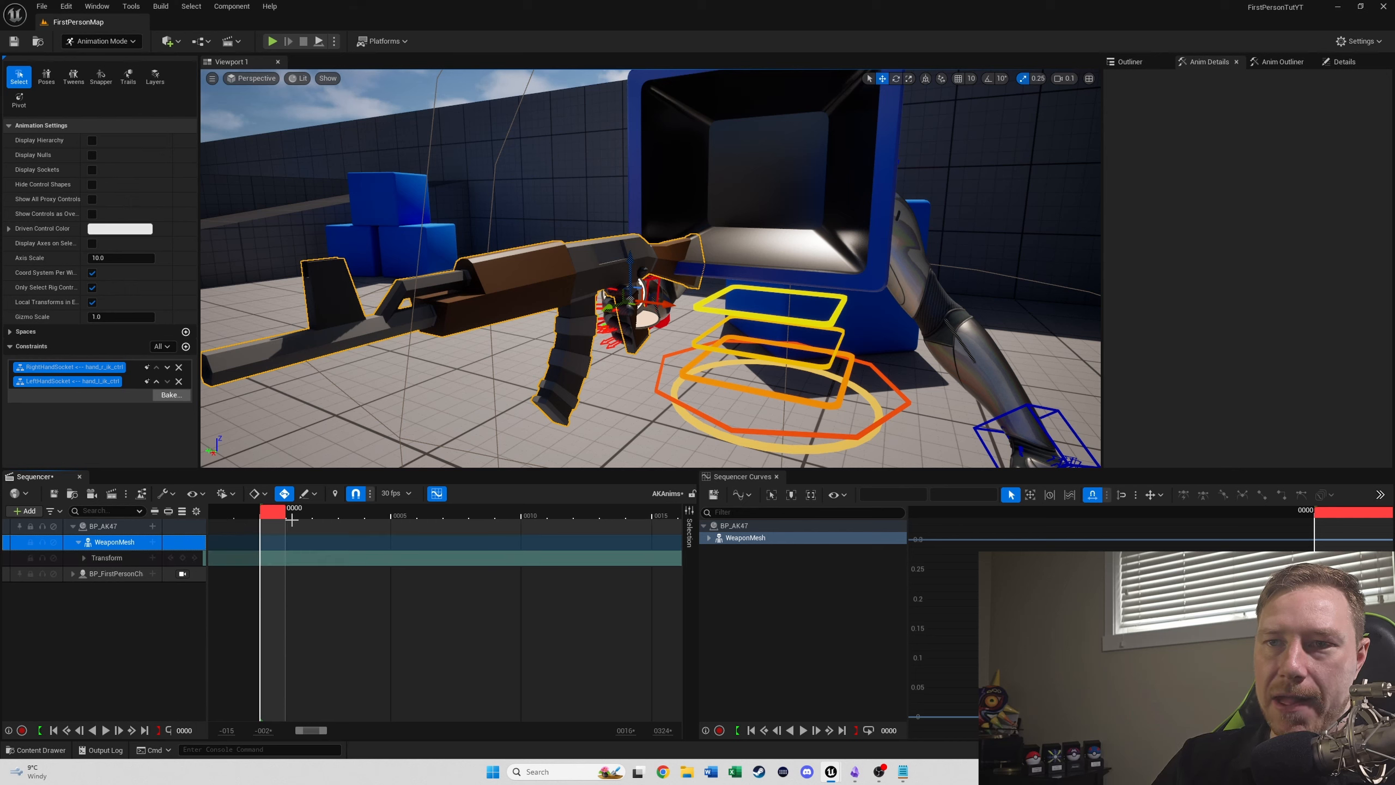
pyautogui.click(183, 558)
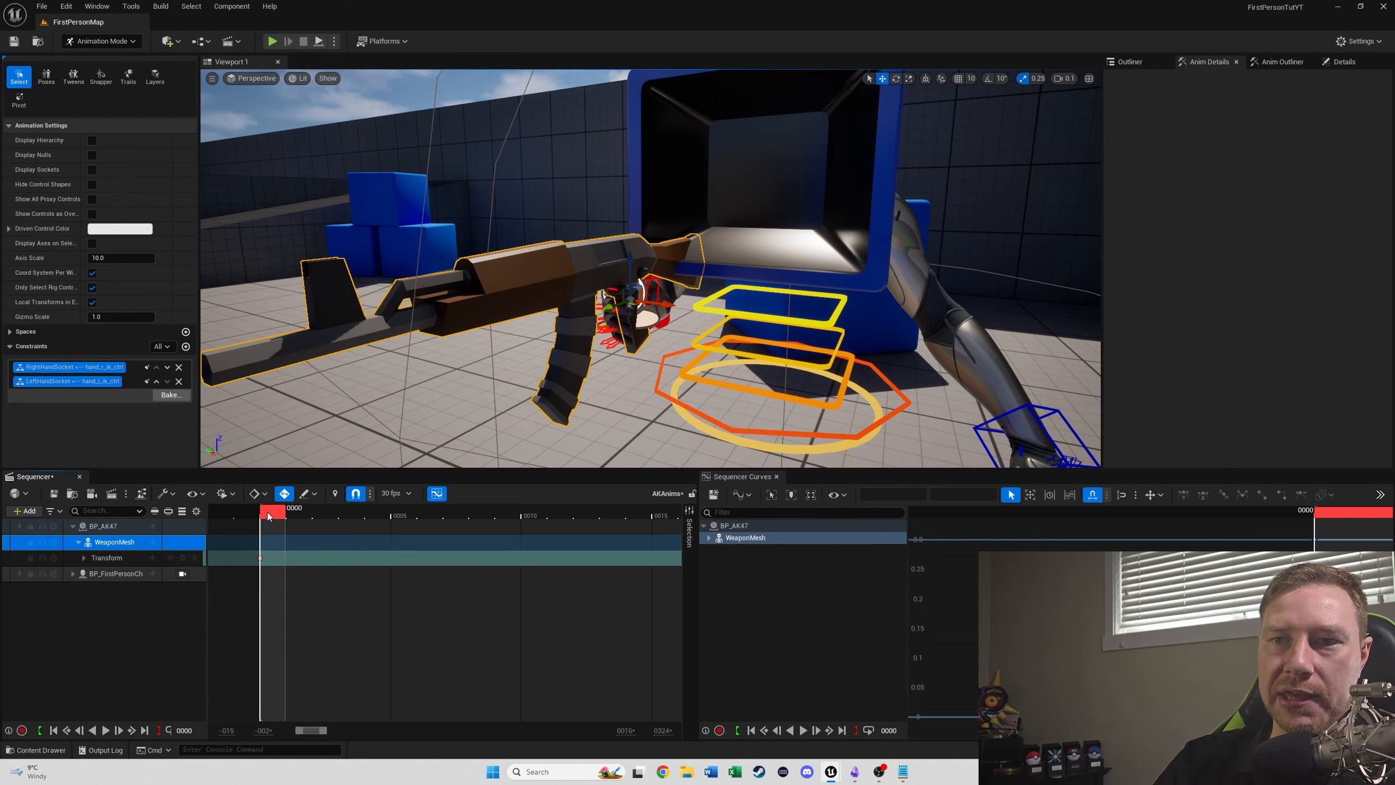
# - Try moving BP_AK47's WeaponMesh at frame 5 to test whether the constrained hand follows it
pyautogui.moveTo(272, 511); pyautogui.dragTo(403, 519)
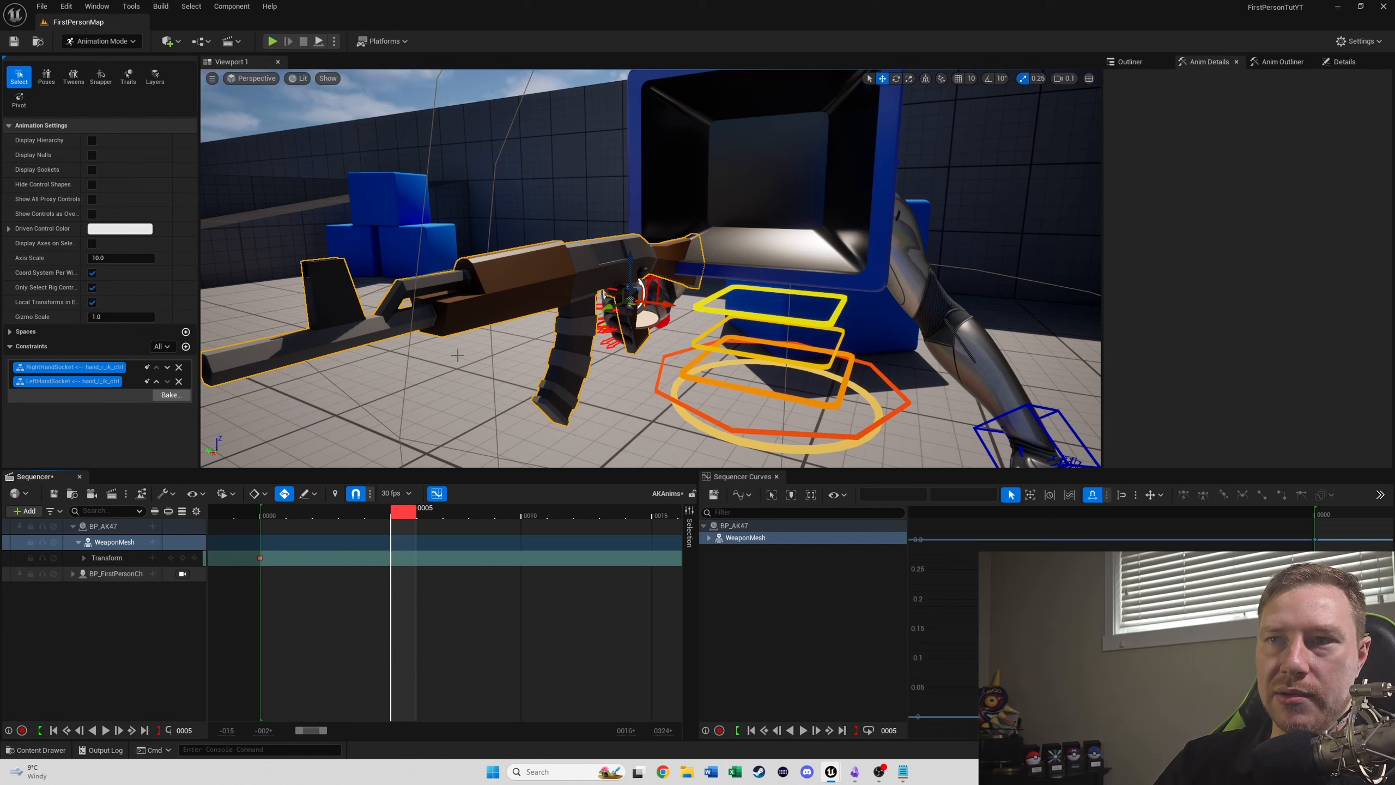
pyautogui.moveTo(629, 264); pyautogui.dragTo(799, 268)
pyautogui.moveTo(799, 266); pyautogui.dragTo(802, 264, button='right')
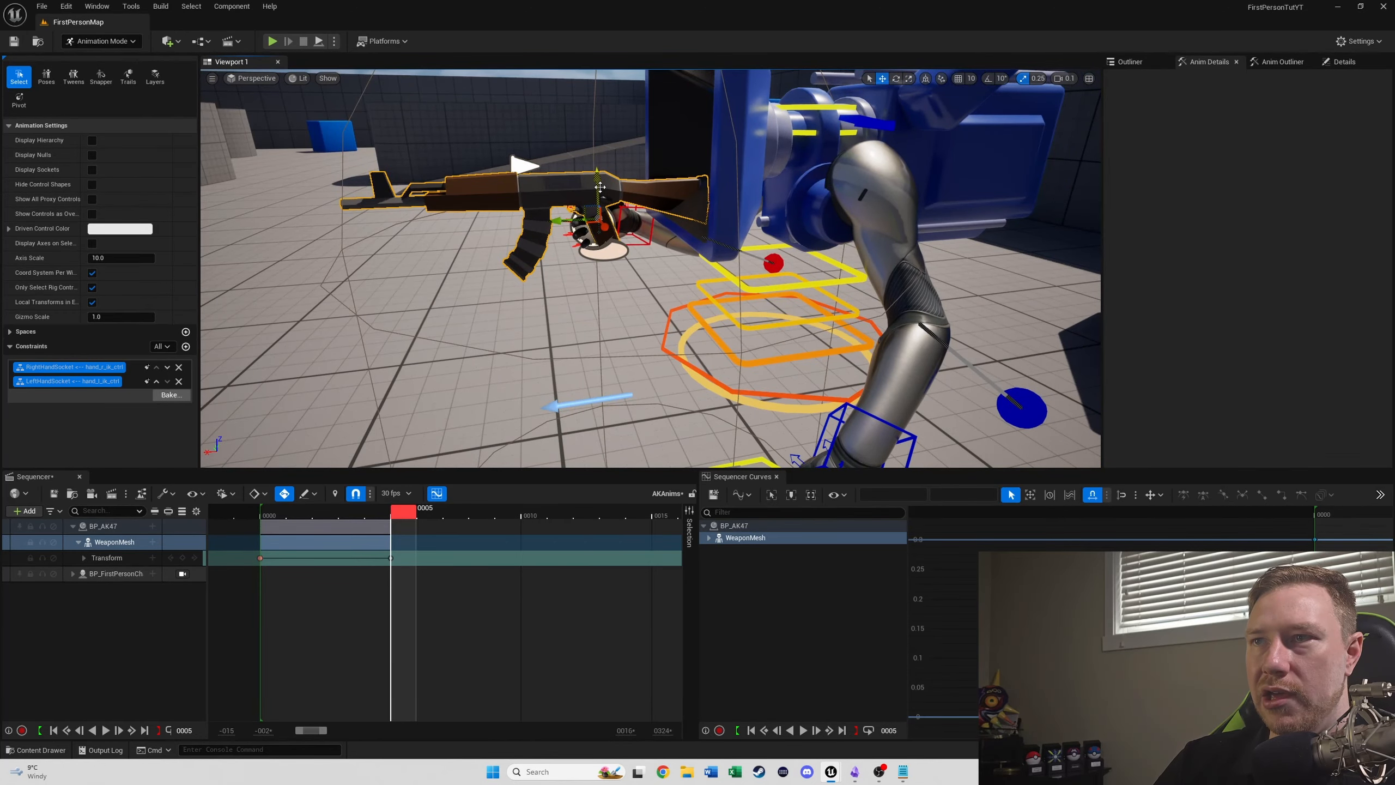
pyautogui.moveTo(600, 187)
pyautogui.mouseDown()
pyautogui.moveTo(592, 151)
pyautogui.moveTo(593, 195)
pyautogui.mouseUp()
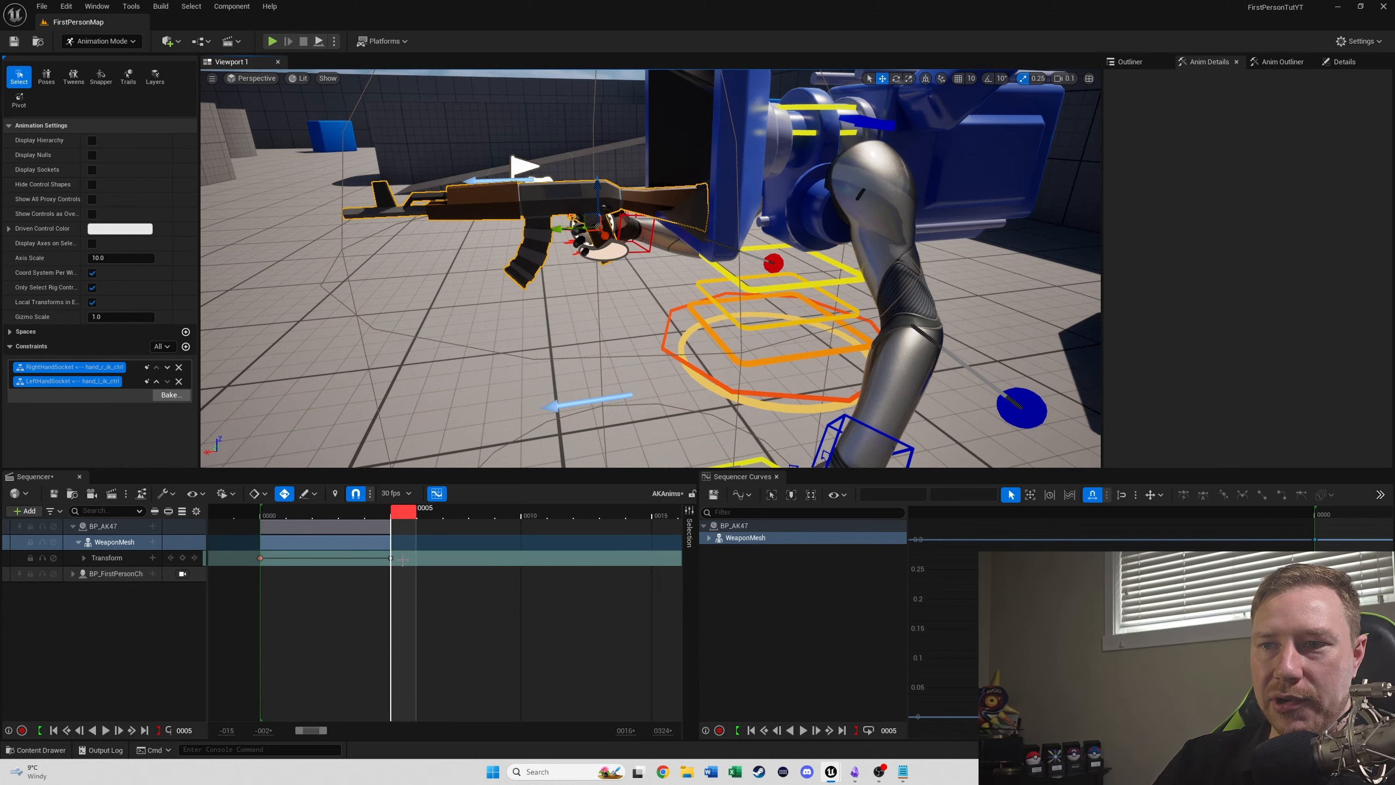
# - Delete the WeaponMesh transform key at frame 5 and return the playhead to frame 0
pyautogui.moveTo(407, 553); pyautogui.dragTo(377, 567)
pyautogui.press('Delete')
pyautogui.press('w')
pyautogui.moveTo(384, 396); pyautogui.dragTo(384, 365, button='right')
pyautogui.click(183, 730)
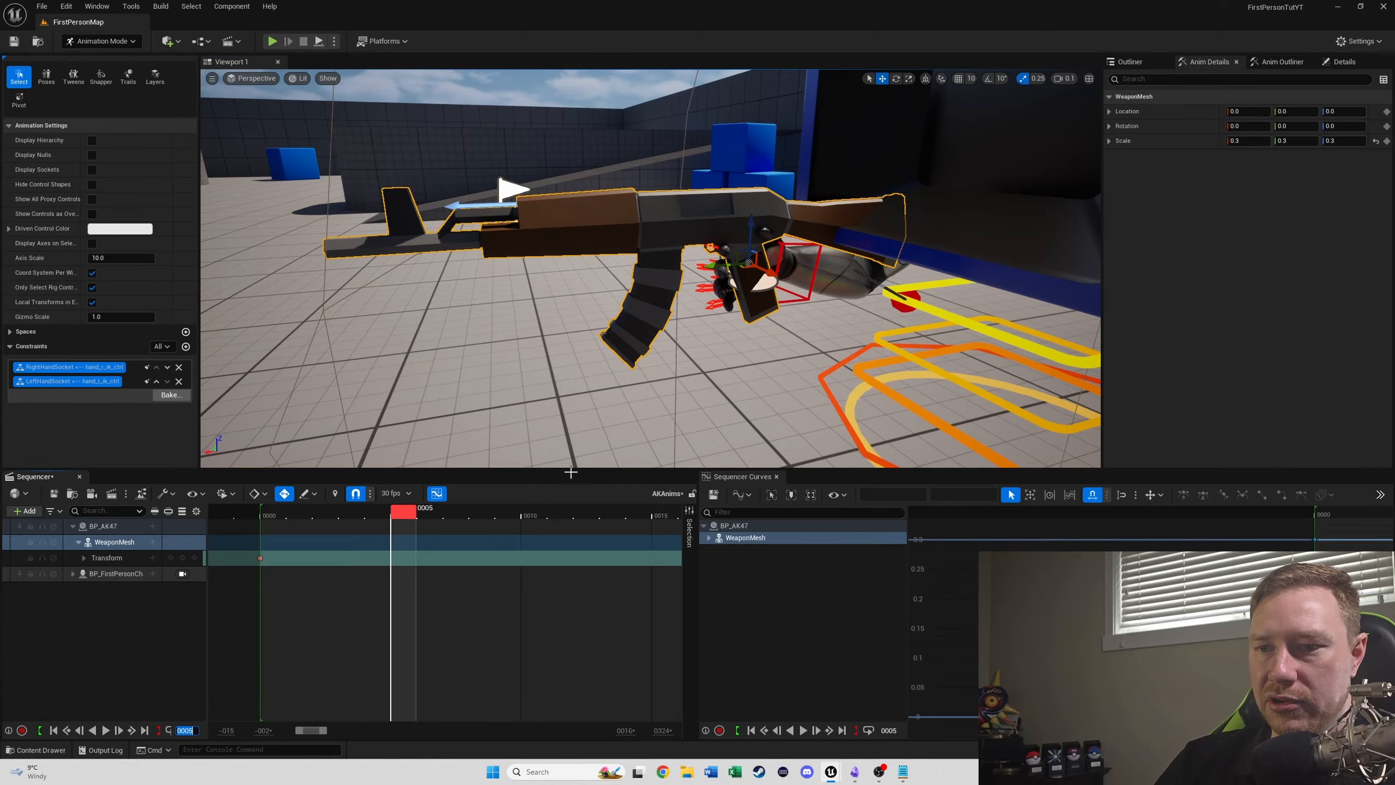
pyautogui.write('0')
pyautogui.press('Return')
# - Examine from close up how the right hand and its fingers sit against the AK47's grip
pyautogui.press('a')
pyautogui.moveTo(404, 364); pyautogui.dragTo(621, 374, button='right')
pyautogui.press('w')
pyautogui.moveTo(582, 236); pyautogui.dragTo(644, 236, button='right')
pyautogui.press('w')
pyautogui.press('s')
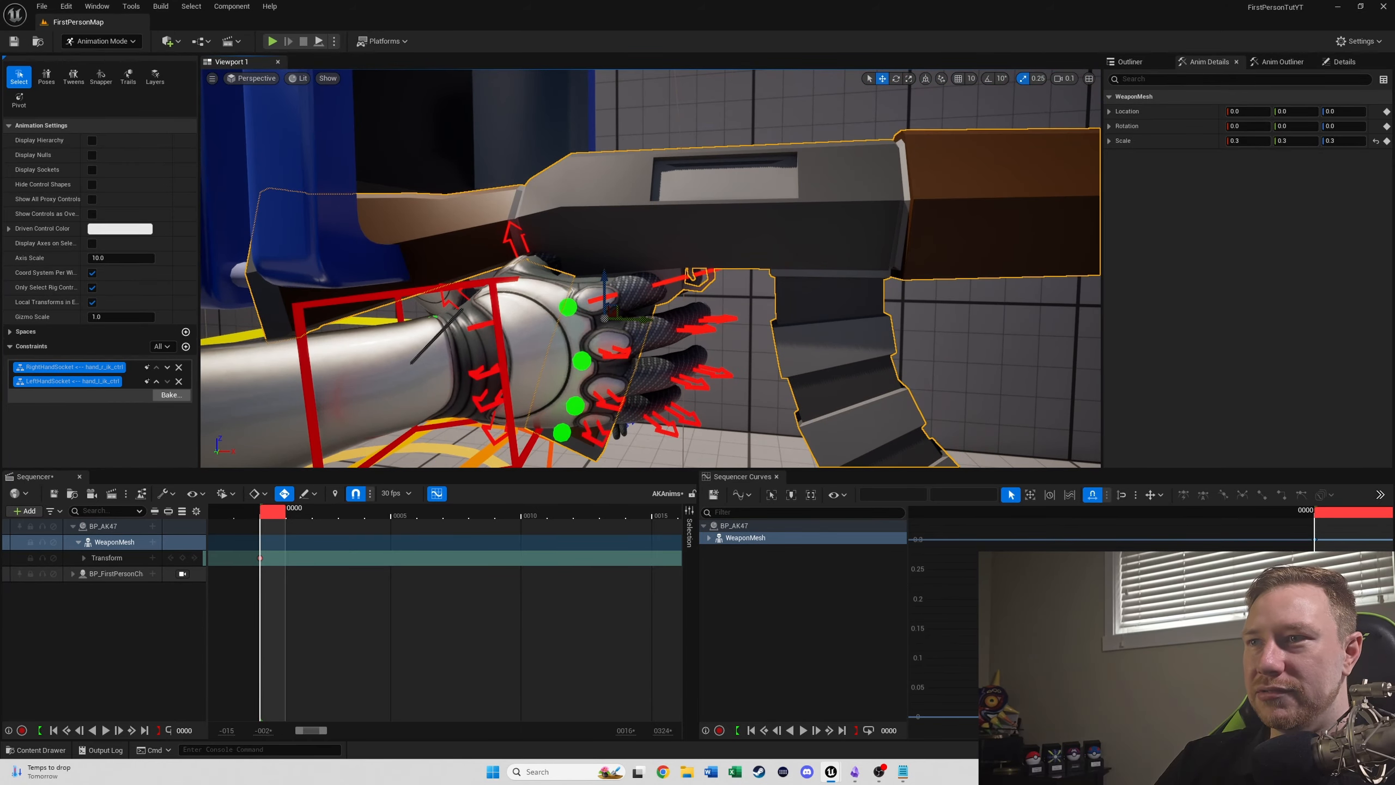
pyautogui.press('w')
pyautogui.moveTo(757, 325); pyautogui.dragTo(757, 325, button='right')
pyautogui.press('s')
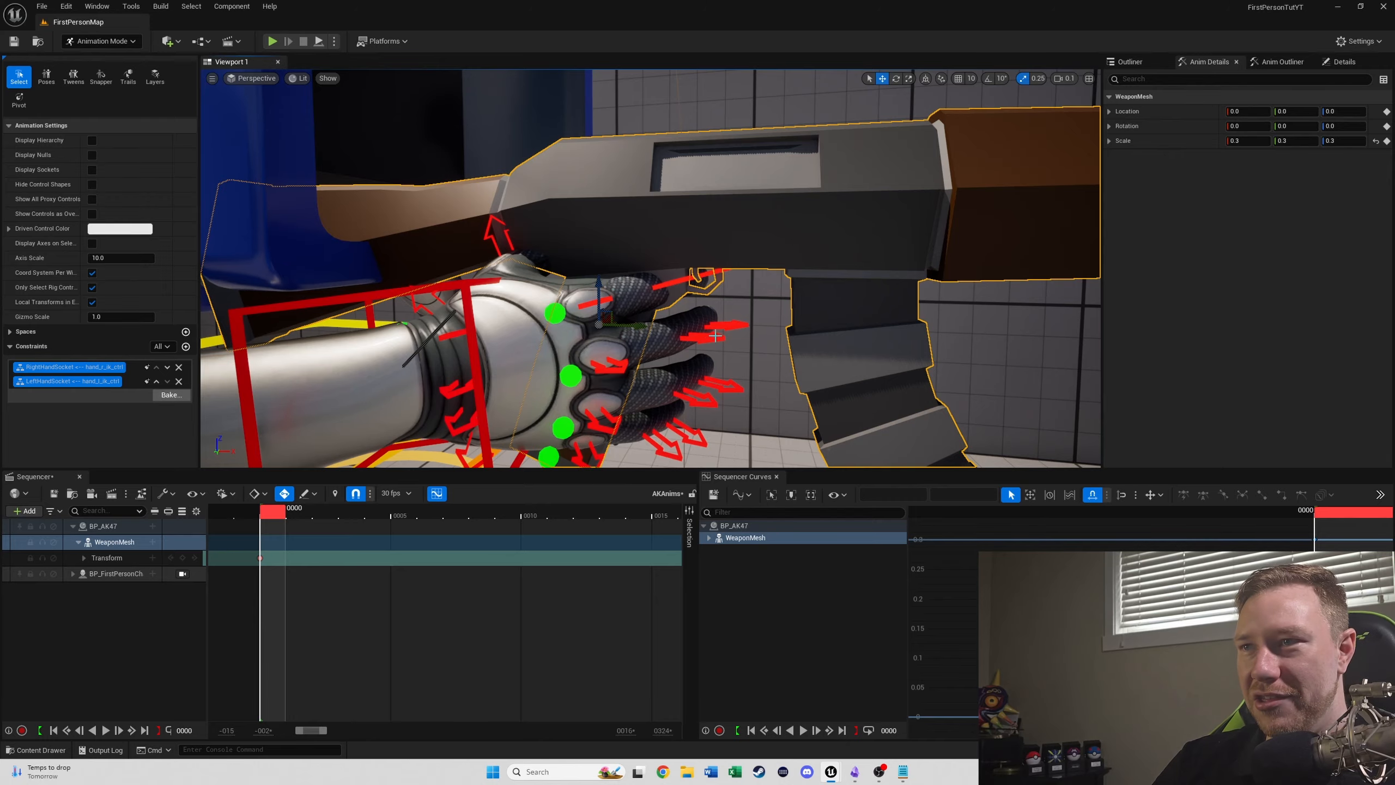
pyautogui.press('w')
pyautogui.moveTo(596, 299)
pyautogui.mouseDown(button='right')
pyautogui.moveTo(542, 315)
pyautogui.moveTo(574, 280)
pyautogui.mouseUp(button='right')
pyautogui.press('s')
pyautogui.press('w')
pyautogui.press('s')
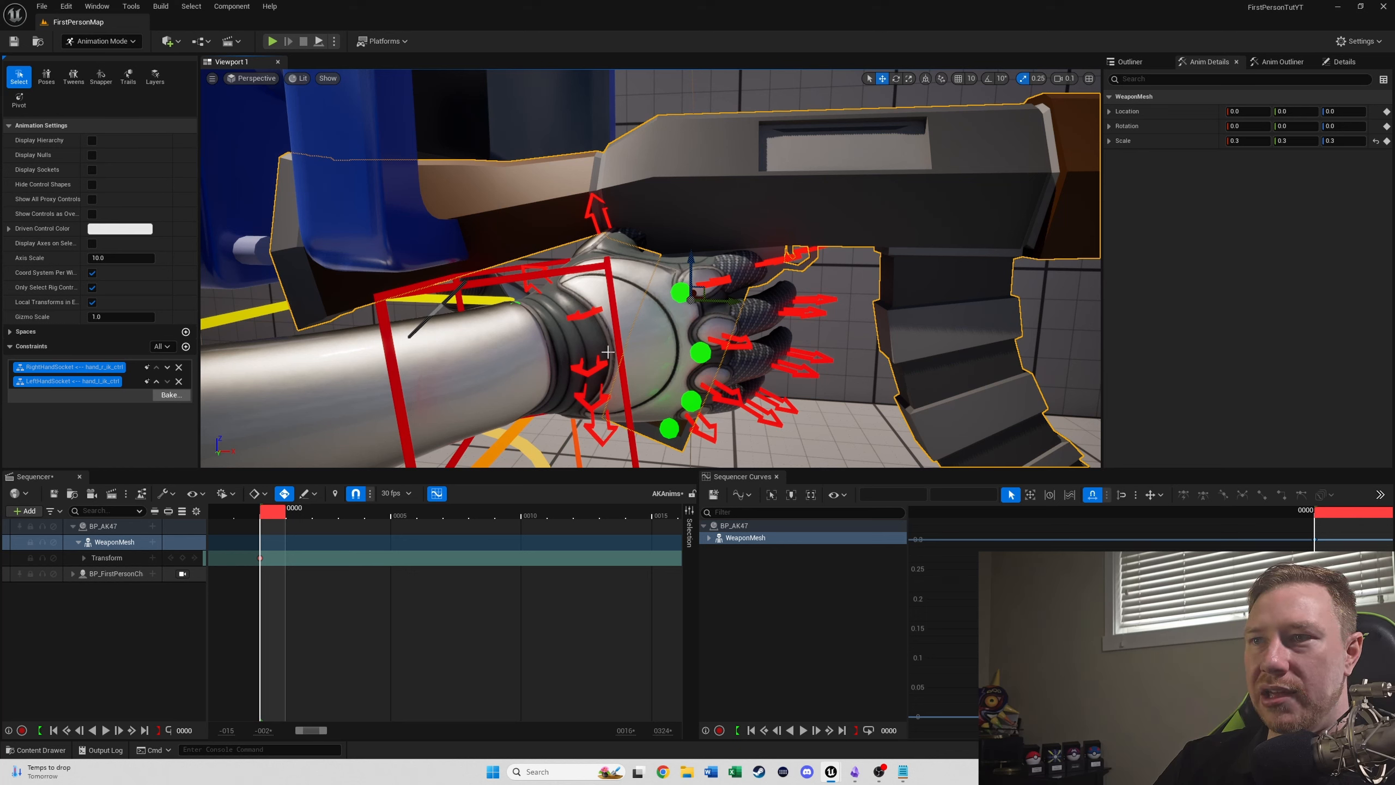
# - Rotate the right hand's metacarpal controls, giving index_metacarpal_r_ctrl a Z rotation of about 13.6
pyautogui.click(607, 435)
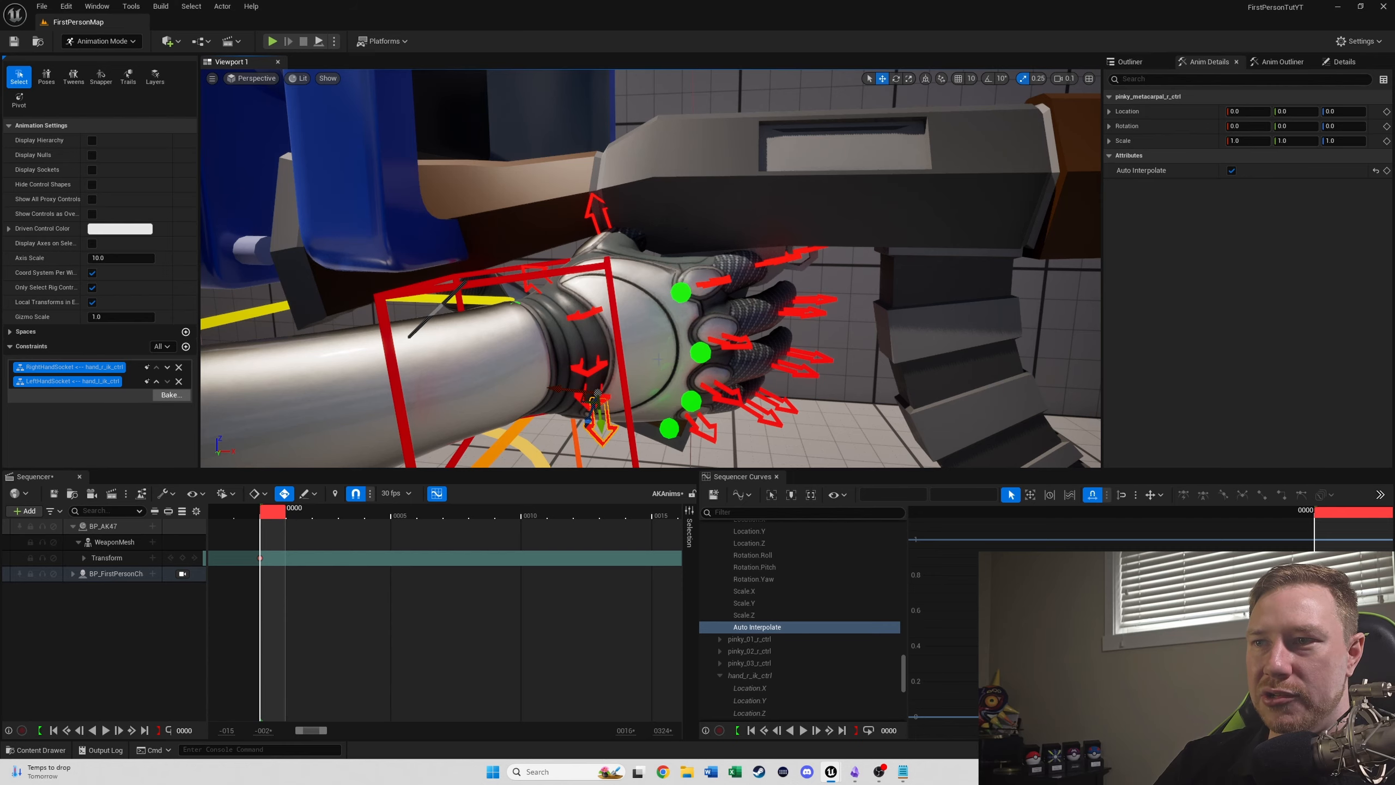
pyautogui.moveTo(658, 359); pyautogui.dragTo(658, 358, button='right')
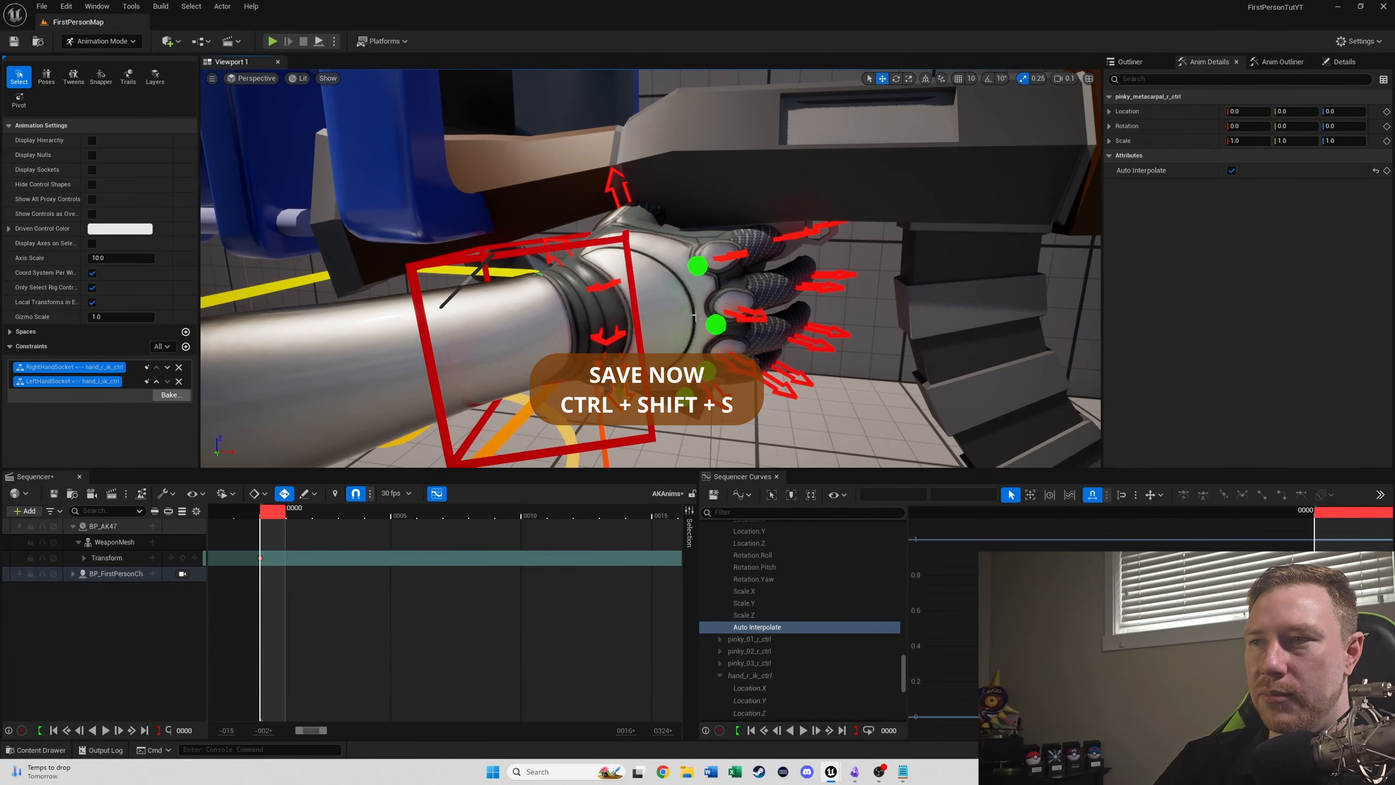
pyautogui.press('e')
pyautogui.moveTo(559, 371)
pyautogui.mouseDown()
pyautogui.moveTo(542, 340)
pyautogui.moveTo(558, 359)
pyautogui.mouseUp()
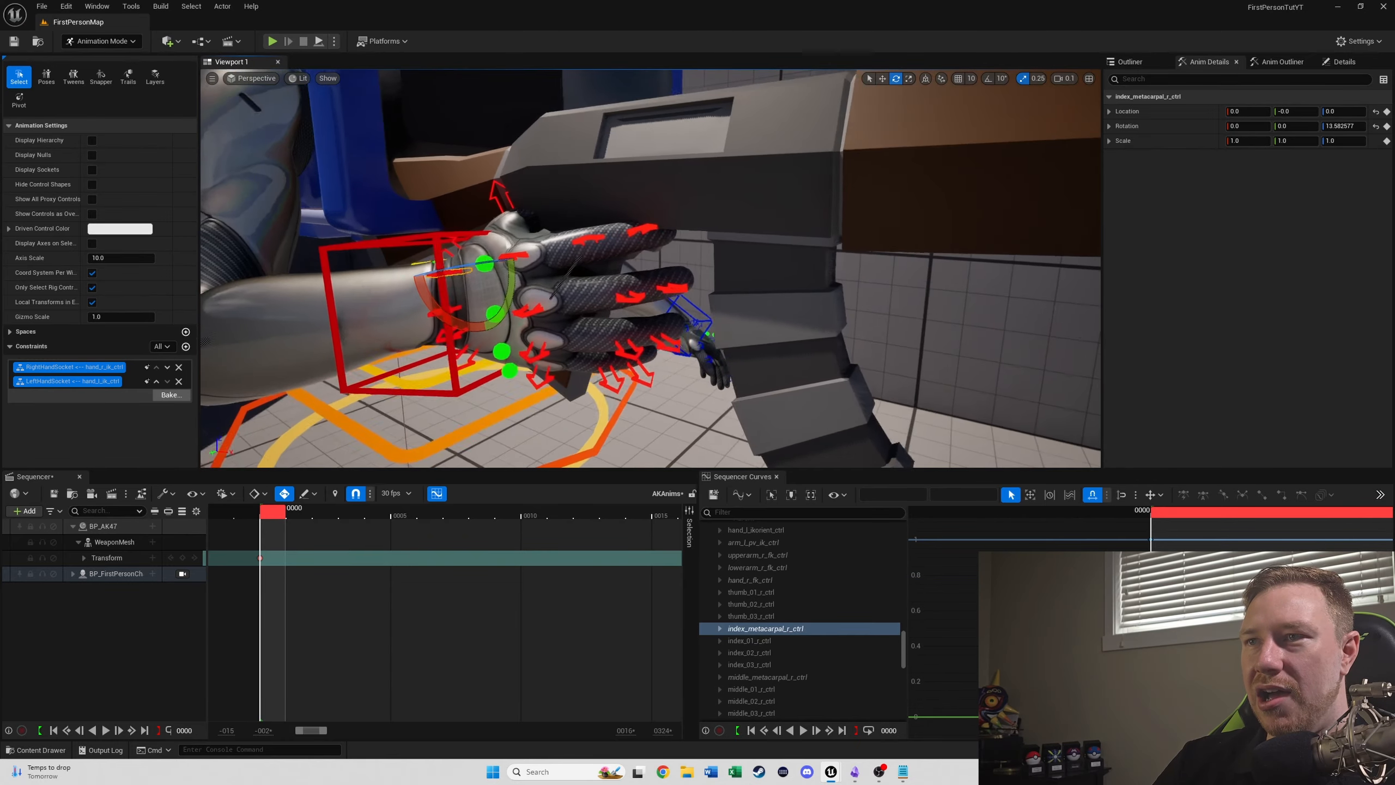
# - Select the 01 to 03 controls of the right index, middle, ring and pinky fingers and rotate them together to curl around the grip
pyautogui.moveTo(650, 308); pyautogui.dragTo(591, 312, button='right')
pyautogui.press('s')
pyautogui.click(644, 281)
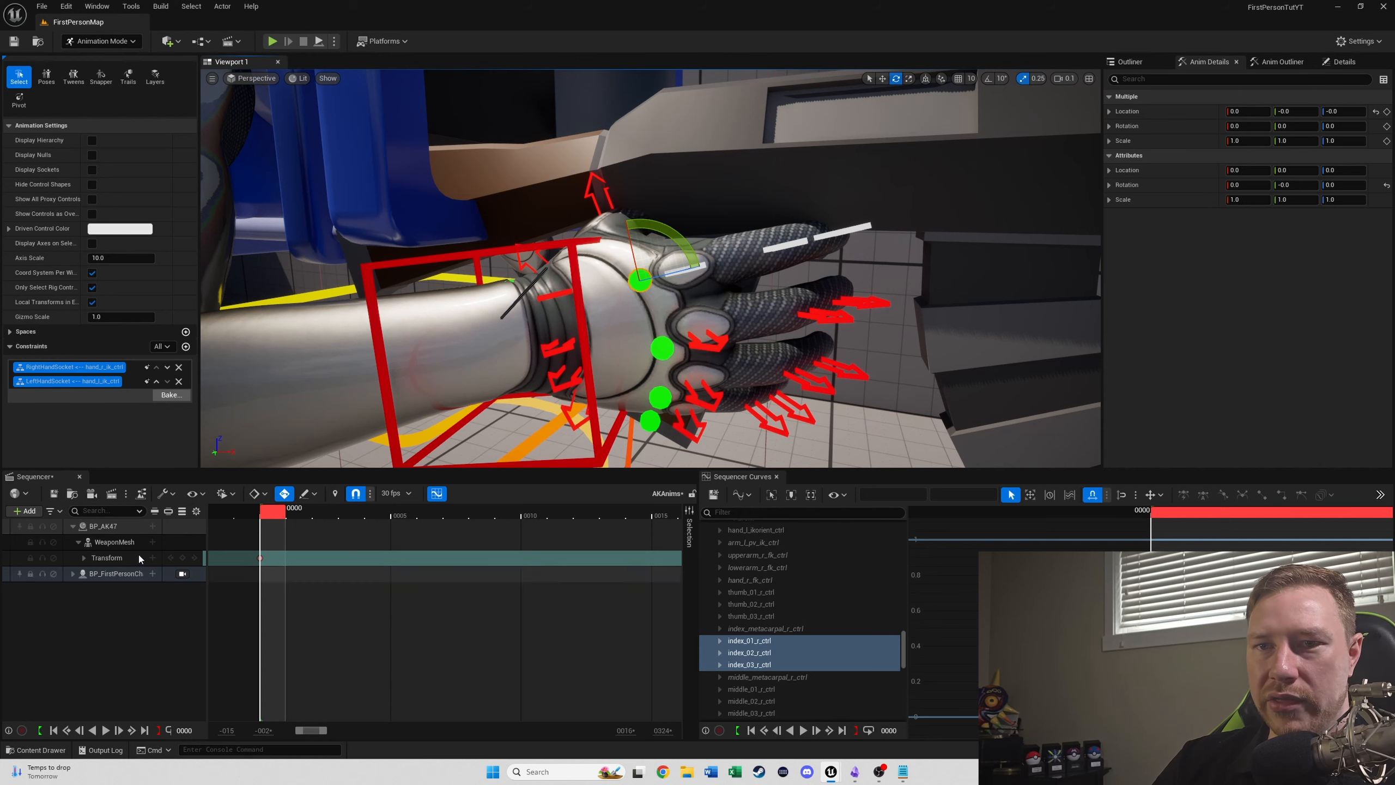
pyautogui.click(72, 573)
pyautogui.scroll(-5, 98, 582)
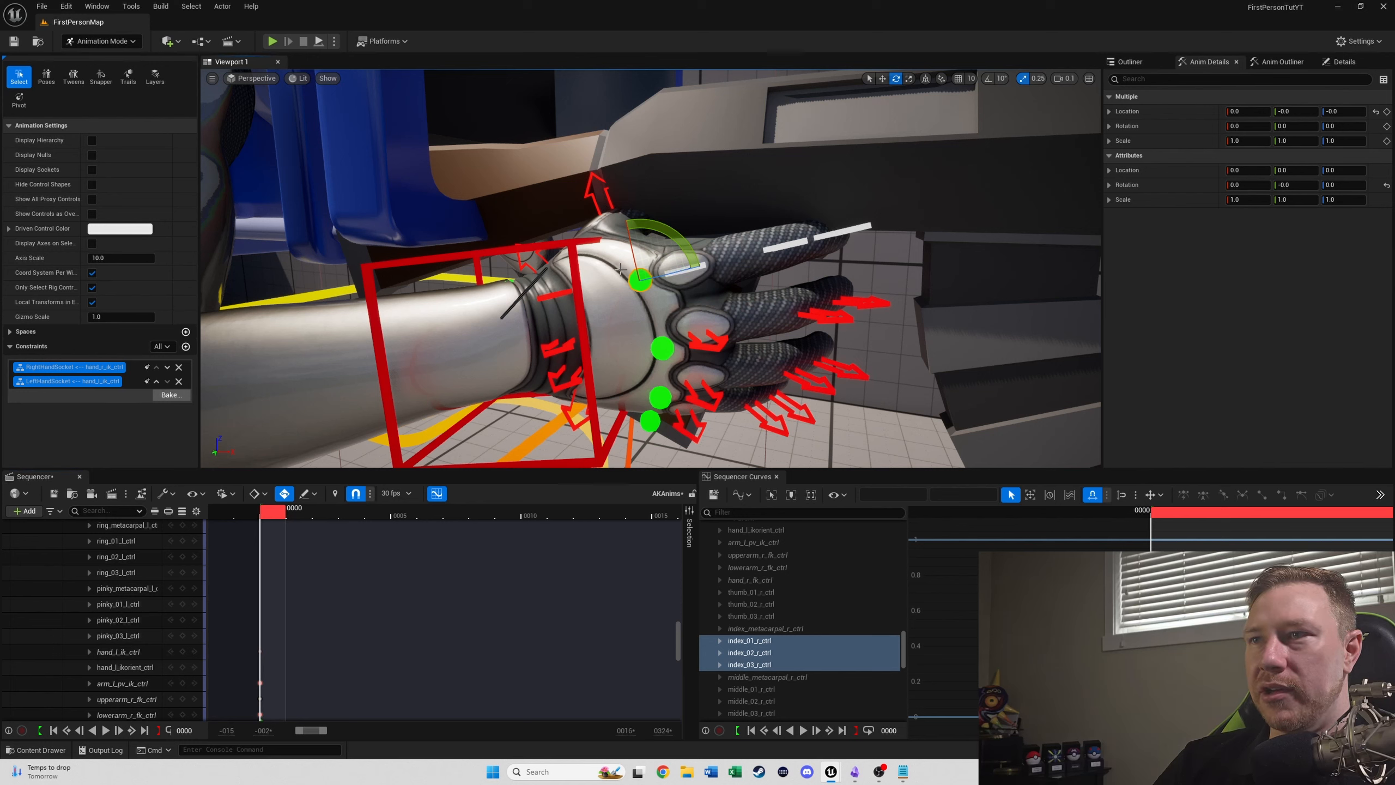
pyautogui.moveTo(672, 273); pyautogui.dragTo(676, 347)
pyautogui.hotkey('ctrl', 'z')
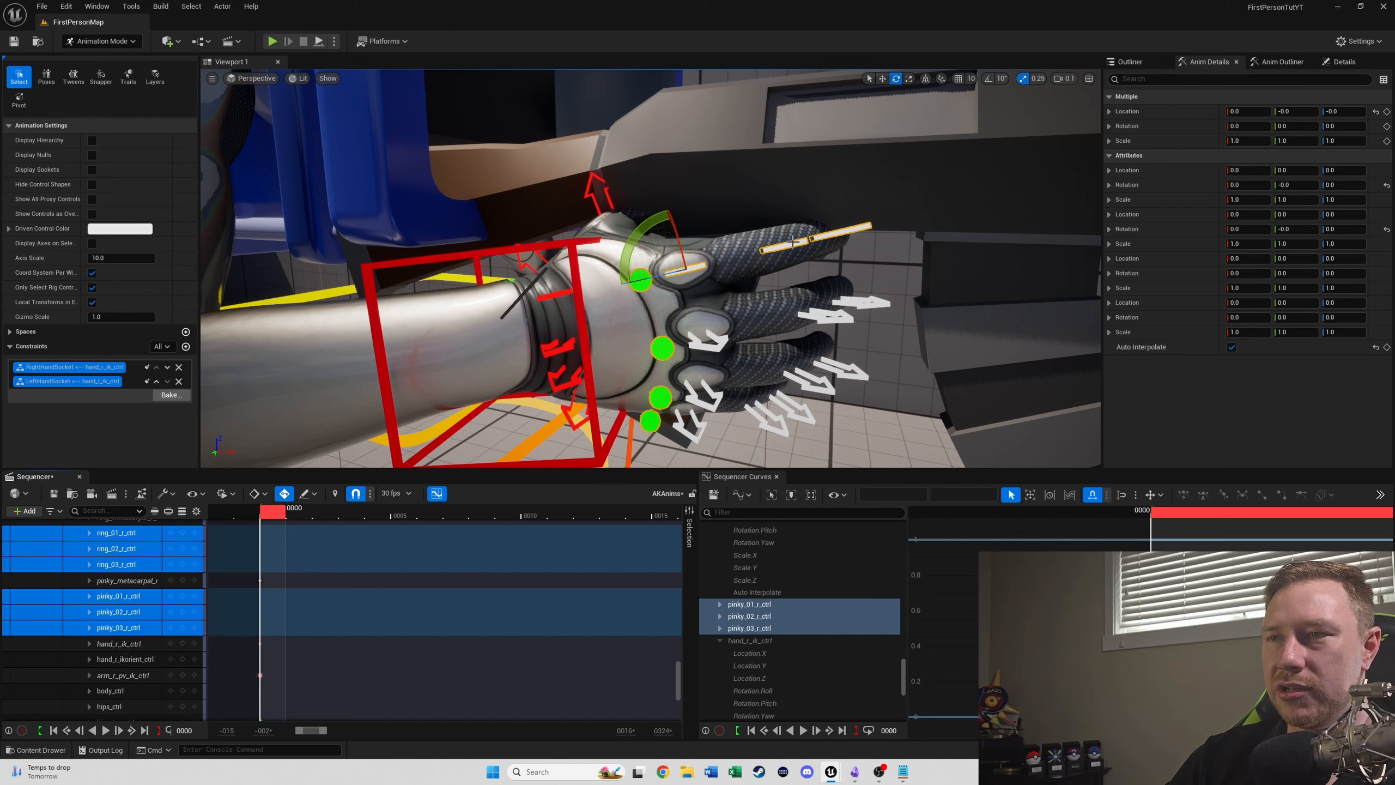
pyautogui.moveTo(659, 274); pyautogui.dragTo(676, 273)
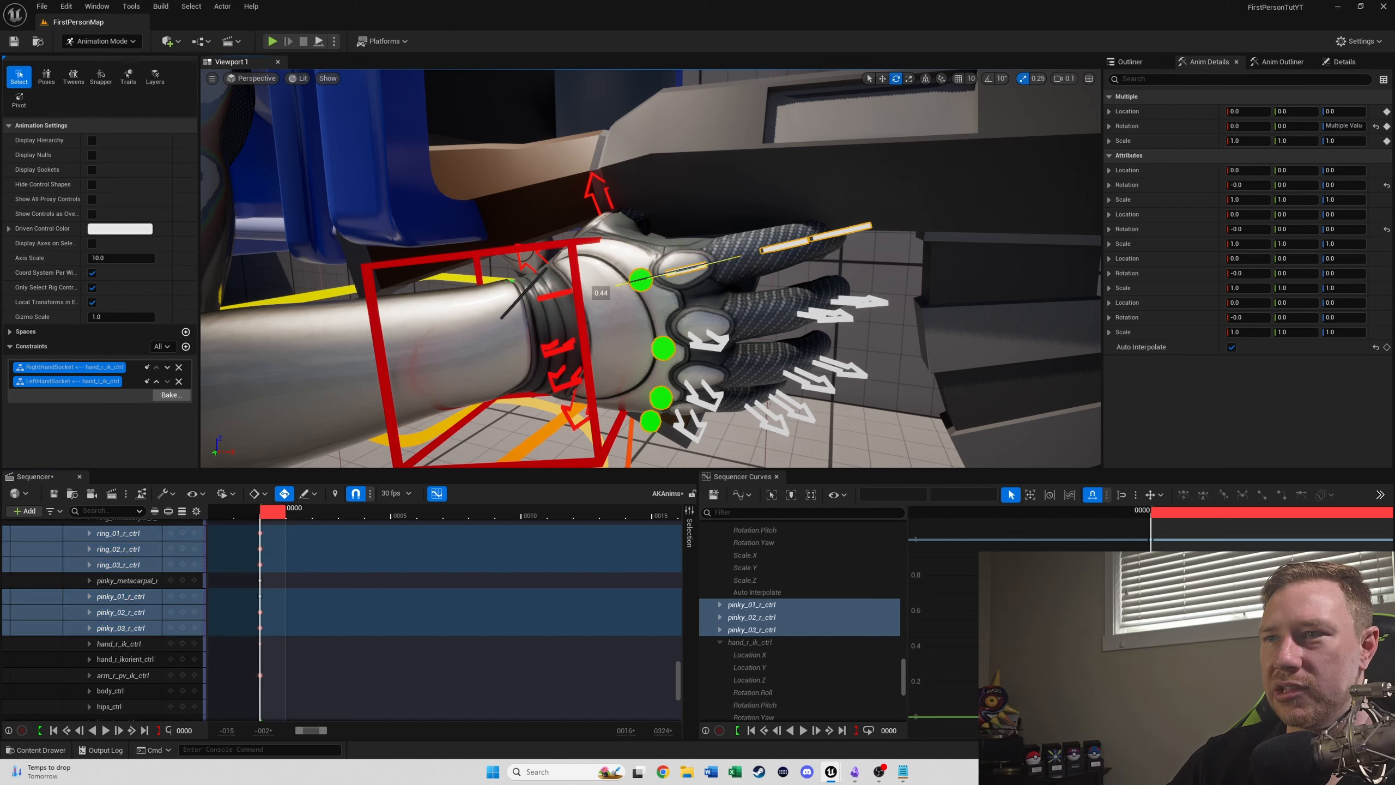
pyautogui.moveTo(676, 273); pyautogui.dragTo(589, 328)
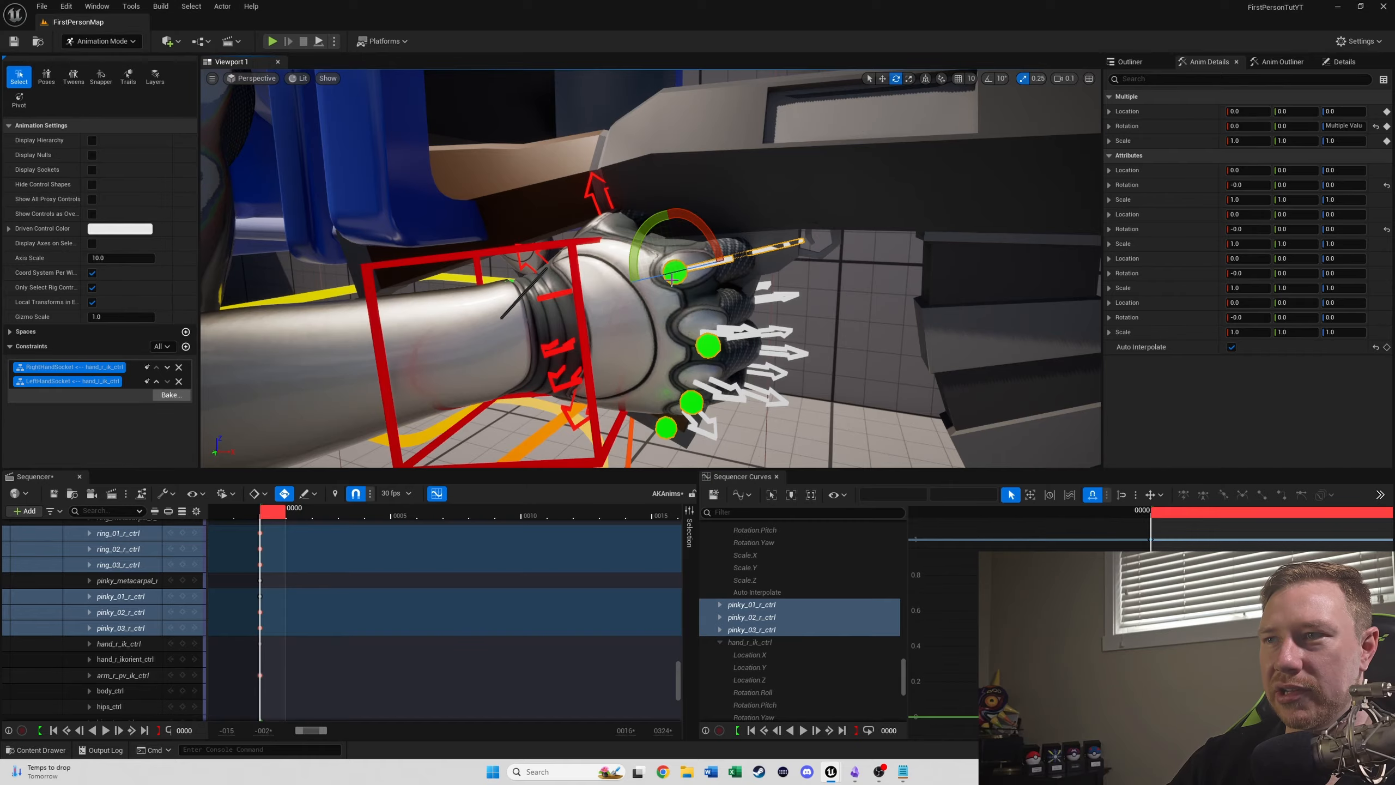
# - Rotate index_01_r_ctrl, index_02_r_ctrl and index_03_r_ctrl so the right index finger extends along the AK47's trigger area
pyautogui.moveTo(833, 290); pyautogui.dragTo(791, 290, button='right')
pyautogui.moveTo(681, 434); pyautogui.dragTo(705, 424, button='right')
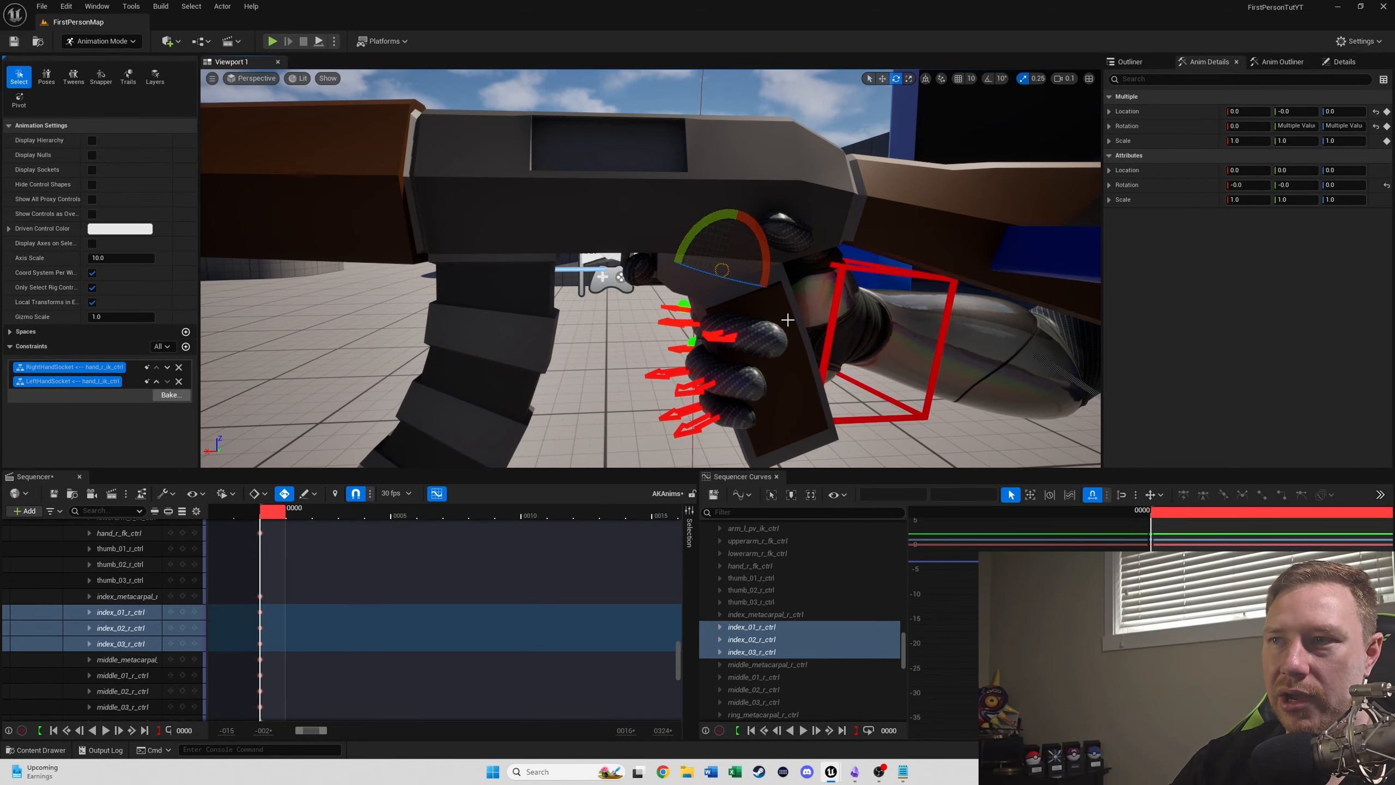
pyautogui.moveTo(787, 320); pyautogui.dragTo(1022, 321, button='right')
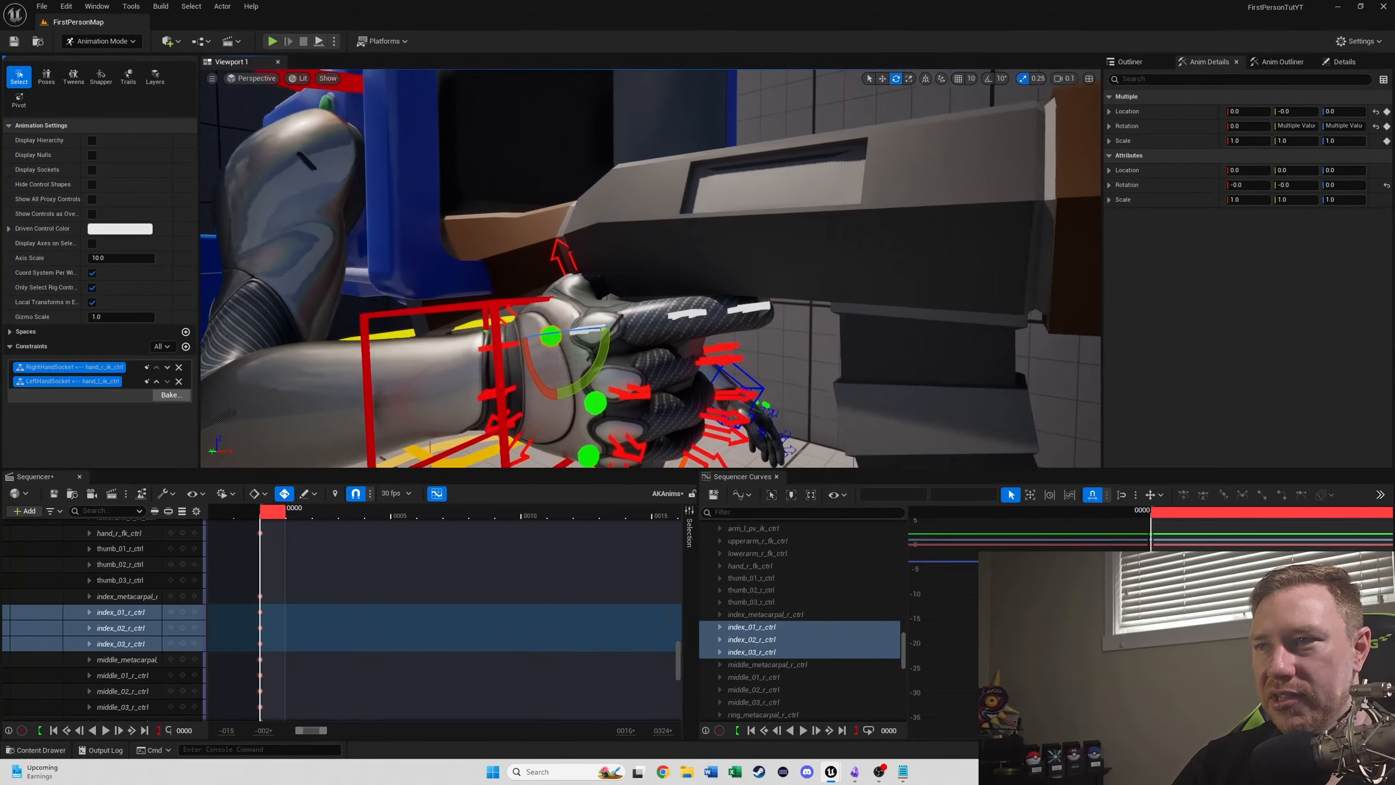
pyautogui.moveTo(508, 311)
pyautogui.mouseDown(button='right')
pyautogui.moveTo(456, 300)
pyautogui.moveTo(508, 312)
pyautogui.mouseUp(button='right')
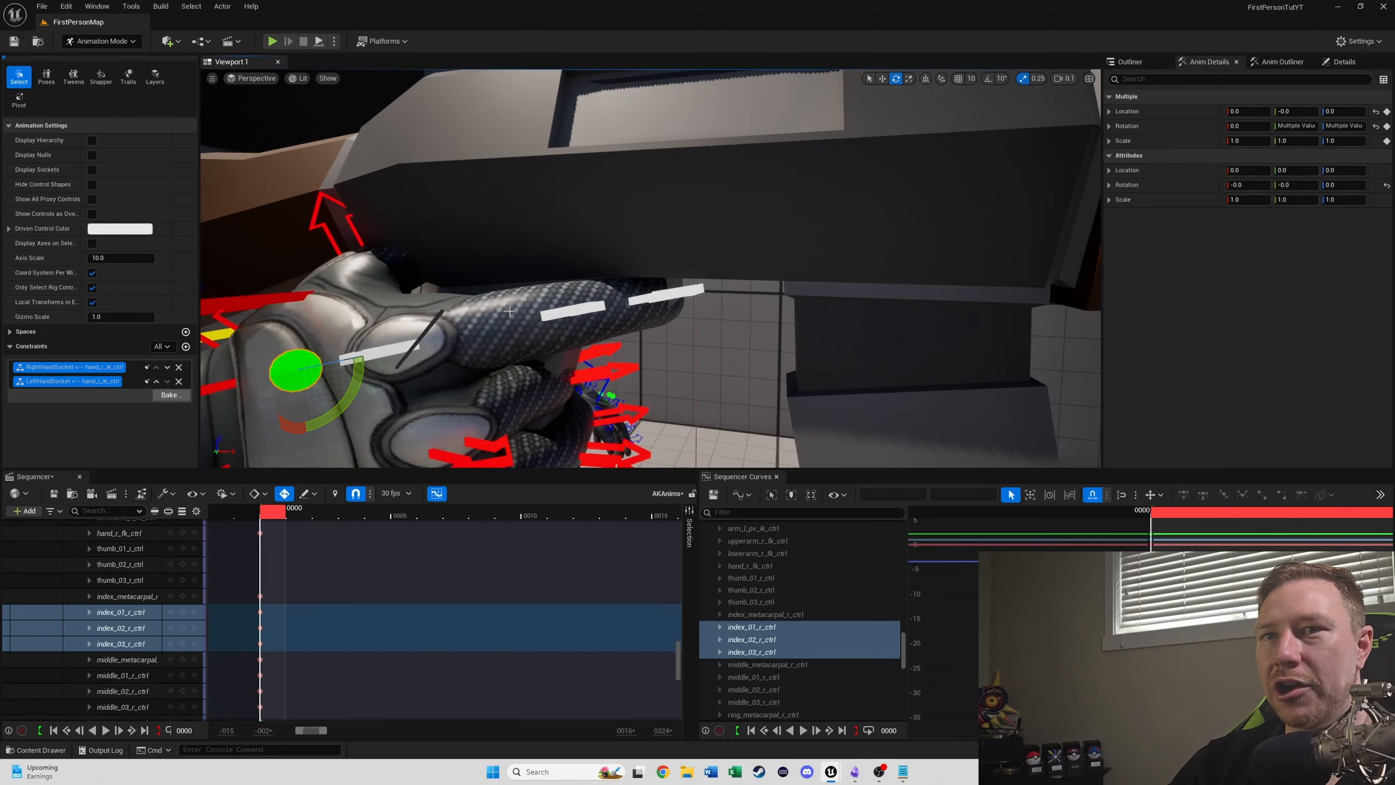
pyautogui.moveTo(506, 228); pyautogui.dragTo(544, 256, button='right')
pyautogui.moveTo(586, 155)
pyautogui.mouseDown(button='right')
pyautogui.moveTo(494, 165)
pyautogui.moveTo(571, 172)
pyautogui.mouseUp(button='right')
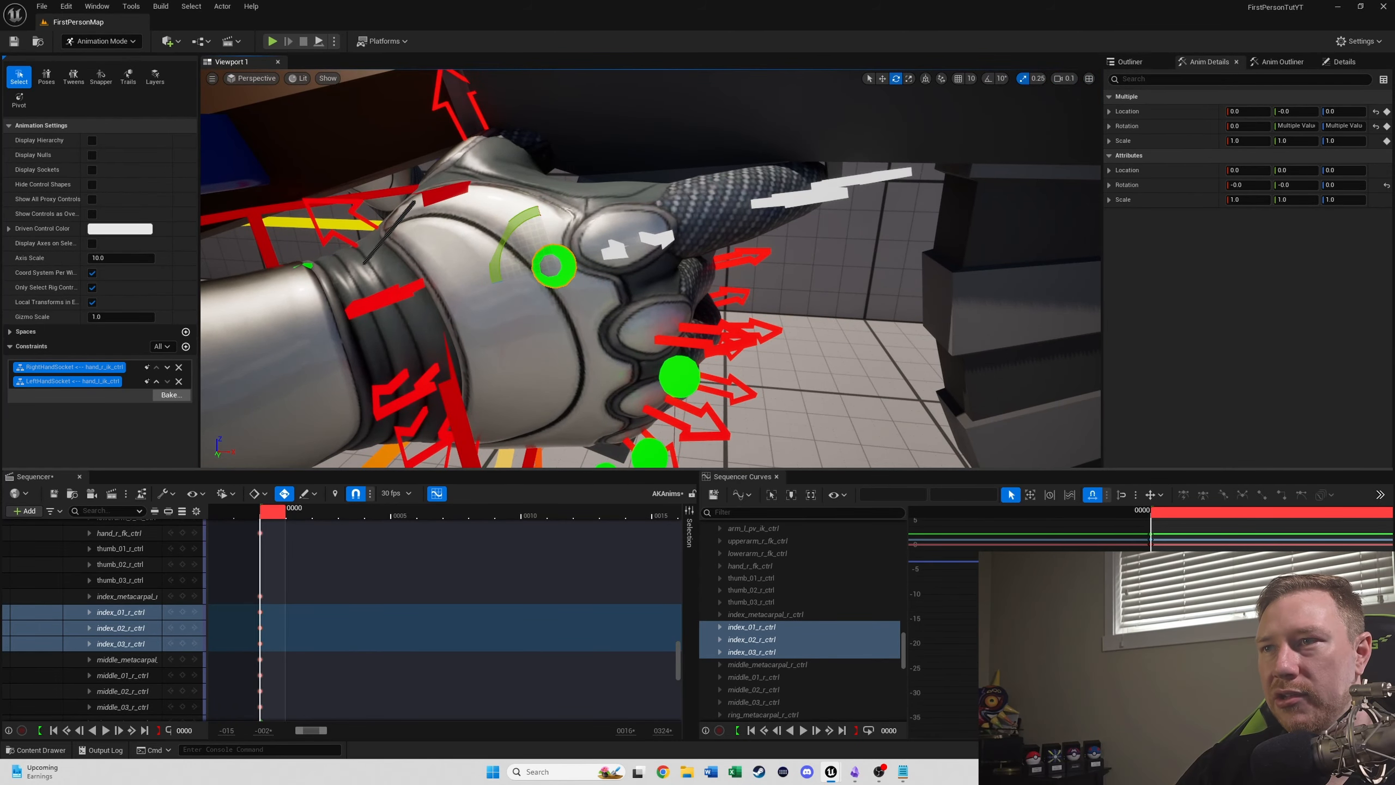
pyautogui.moveTo(764, 256); pyautogui.dragTo(767, 214, button='right')
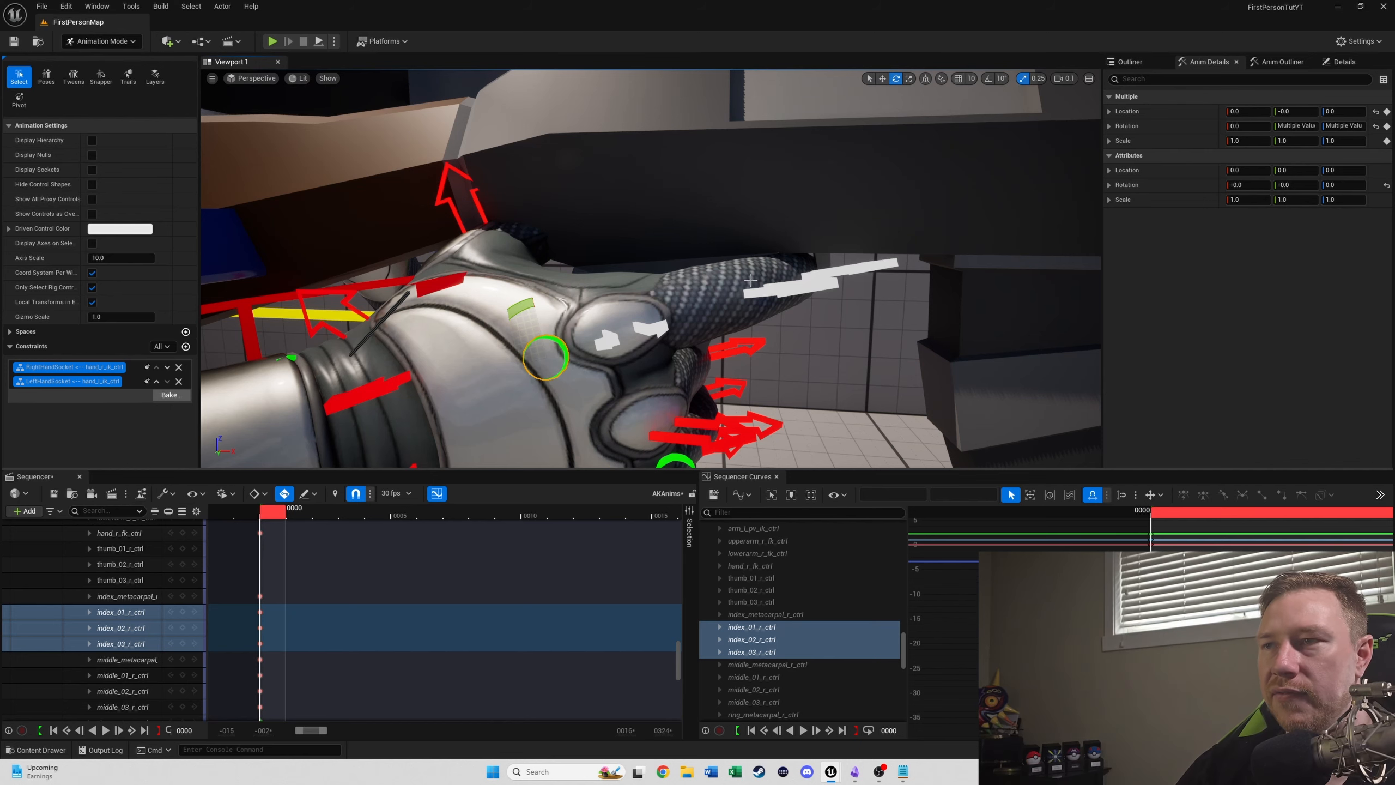
# - Refine the right middle, ring and pinky finger curl around the grip, with middle_03_r_ctrl's Z rotation at about -68.0
pyautogui.moveTo(743, 287); pyautogui.dragTo(779, 329, button='right')
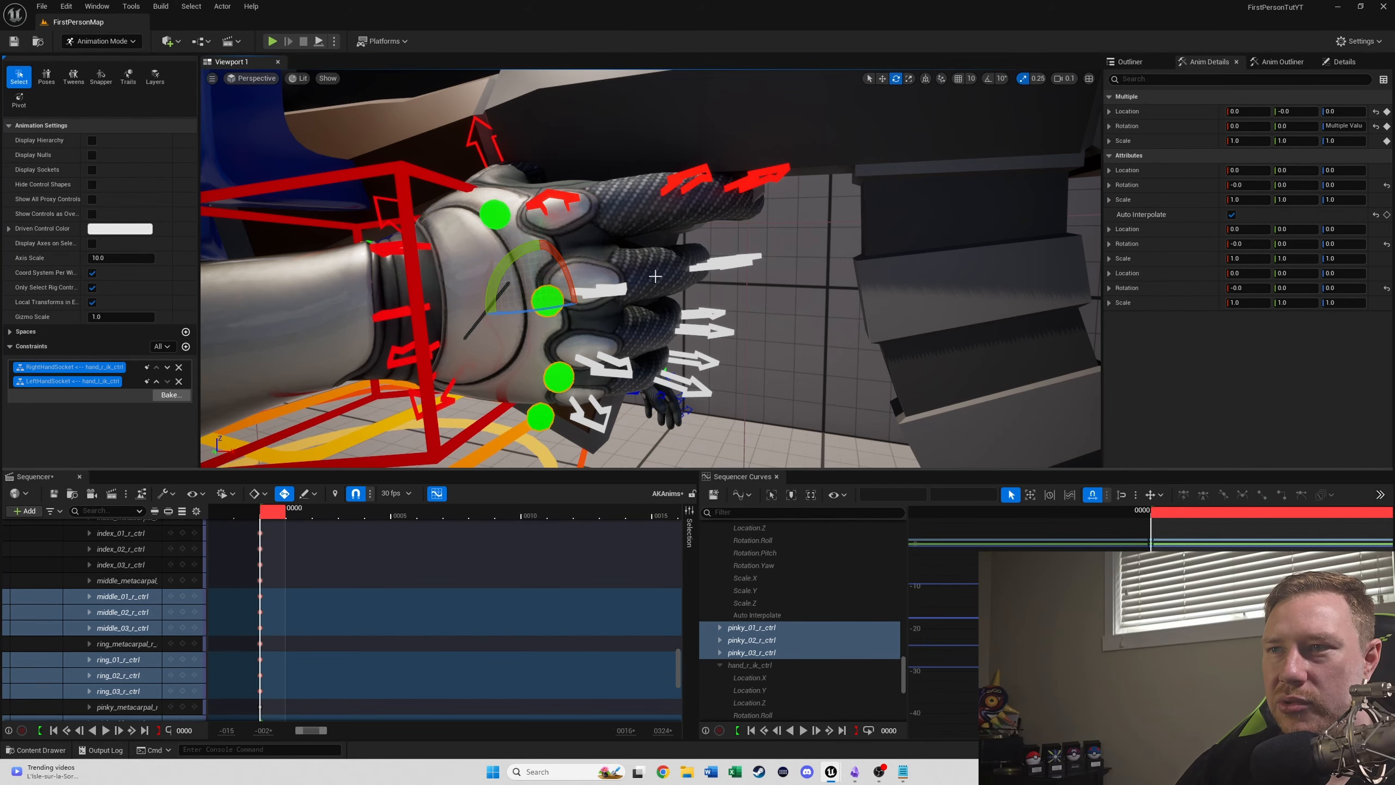
pyautogui.click(563, 384)
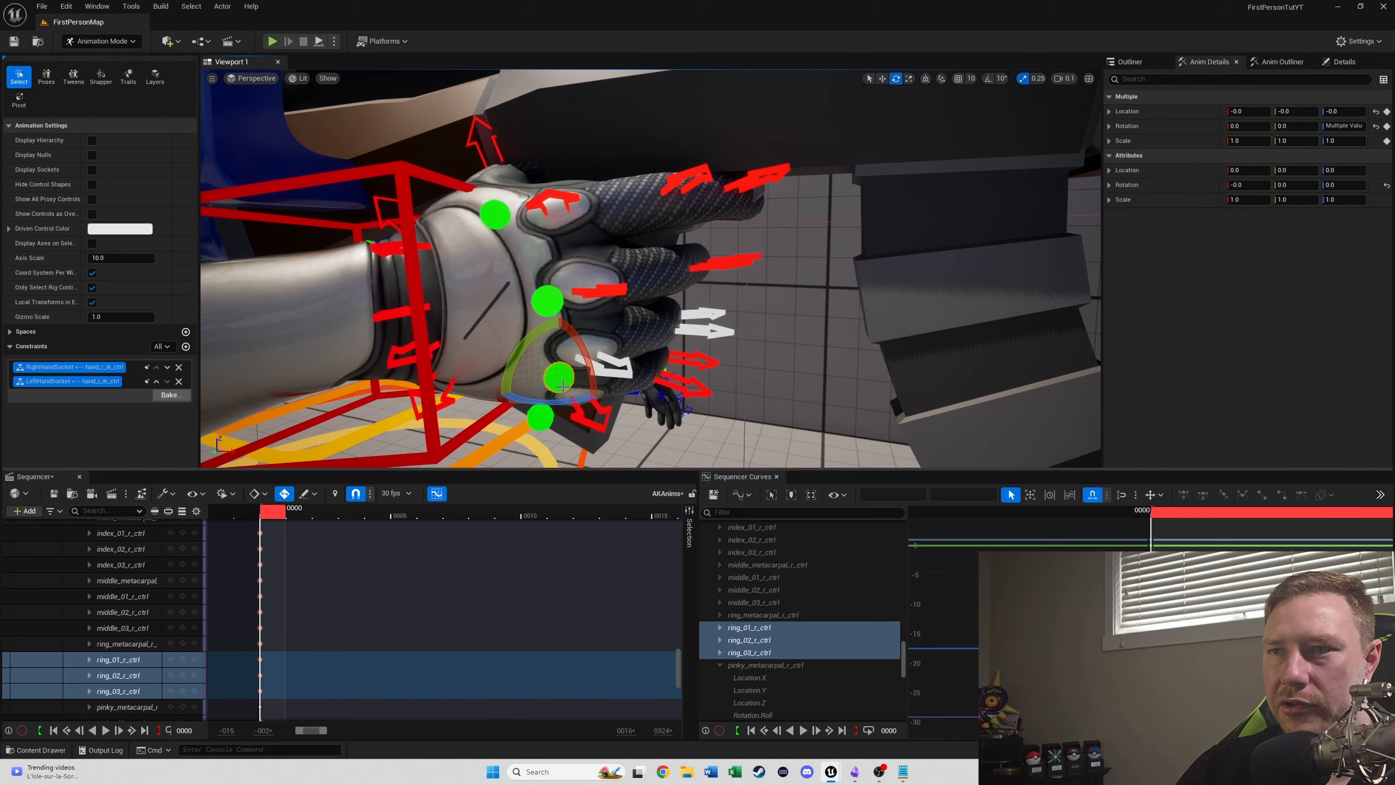
pyautogui.moveTo(561, 402); pyautogui.dragTo(543, 432)
pyautogui.click(540, 416)
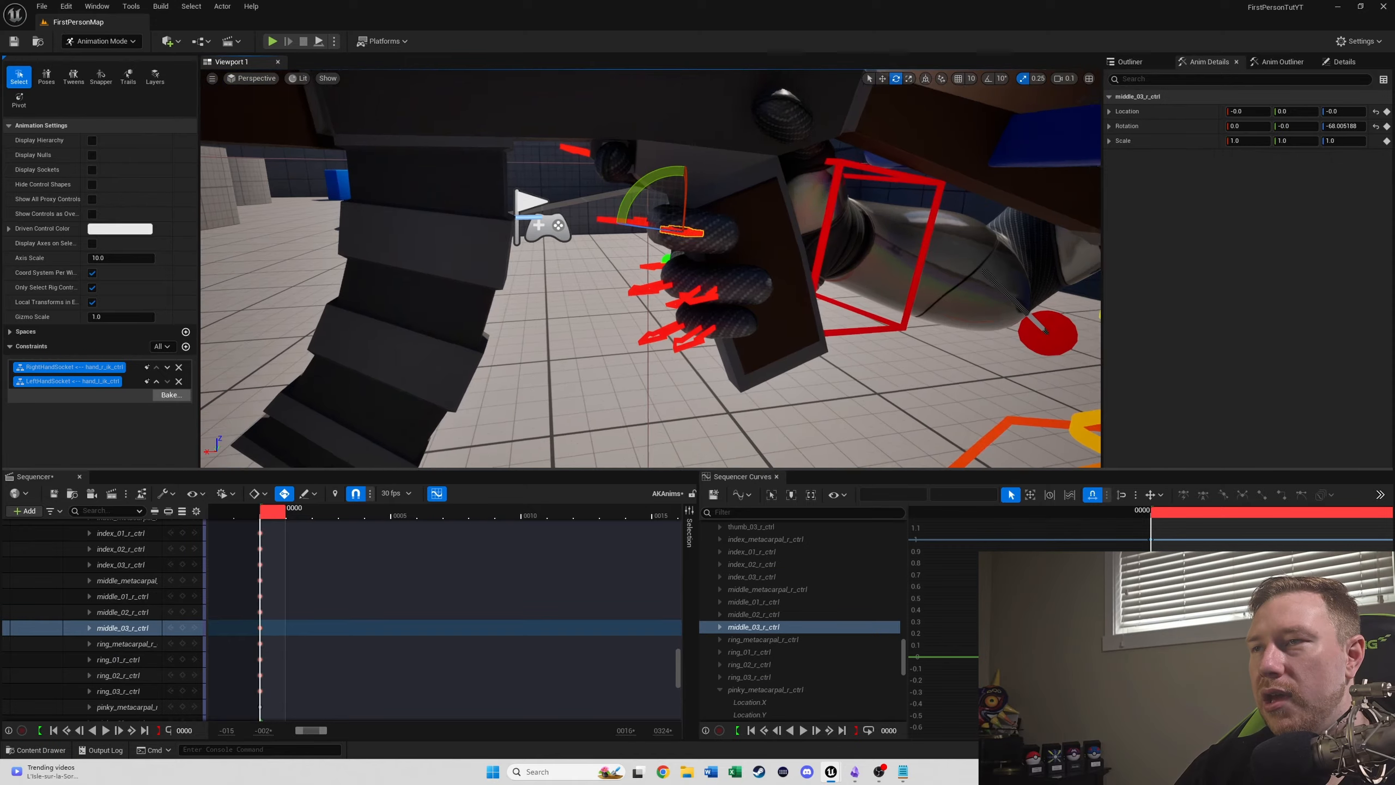
# - Adjust thumb_01_r_ctrl to a rotation of about 10.0, -8.0, -22.8 beside the AK47's grip
pyautogui.moveTo(650, 268); pyautogui.dragTo(549, 264, button='right')
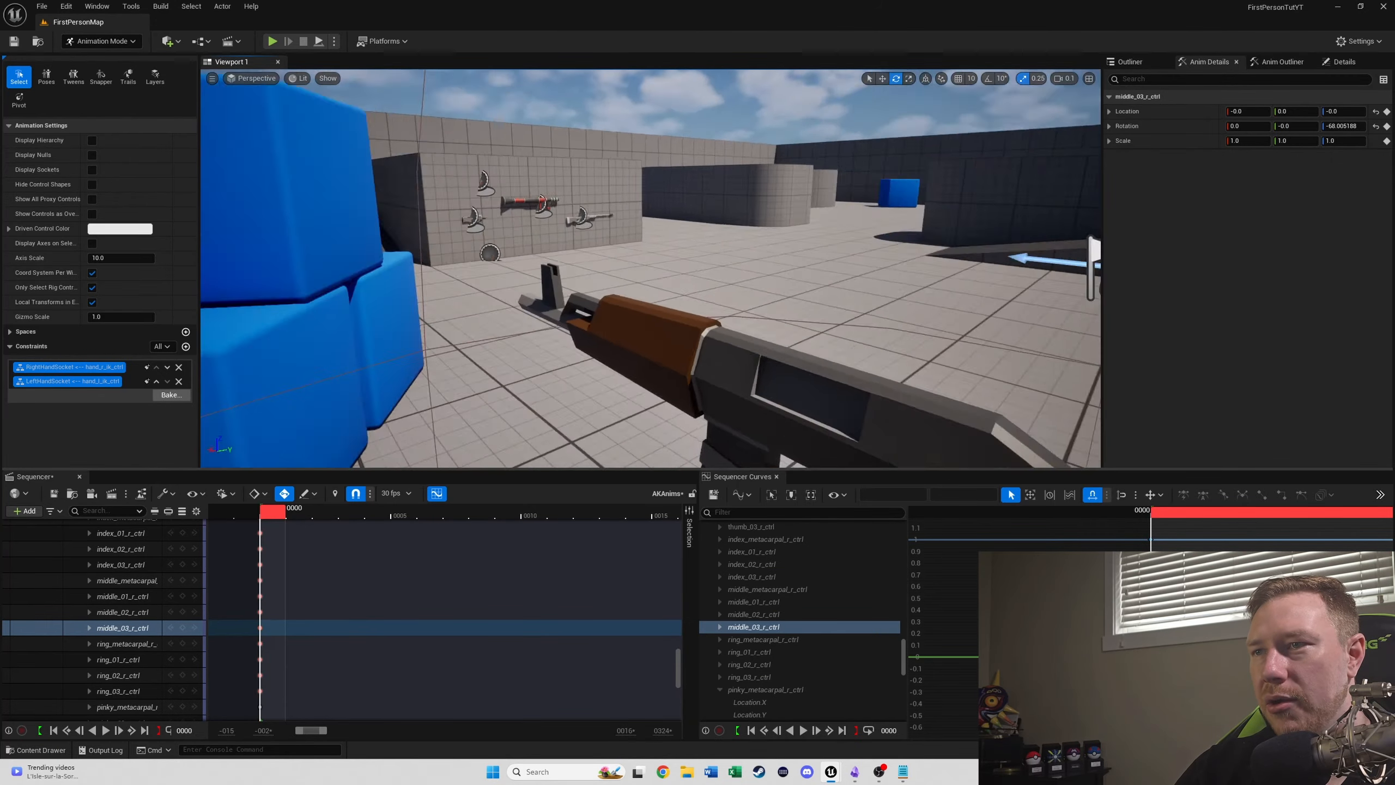
pyautogui.moveTo(747, 280); pyautogui.dragTo(682, 296, button='right')
pyautogui.click(604, 356)
pyautogui.moveTo(668, 295); pyautogui.dragTo(664, 338)
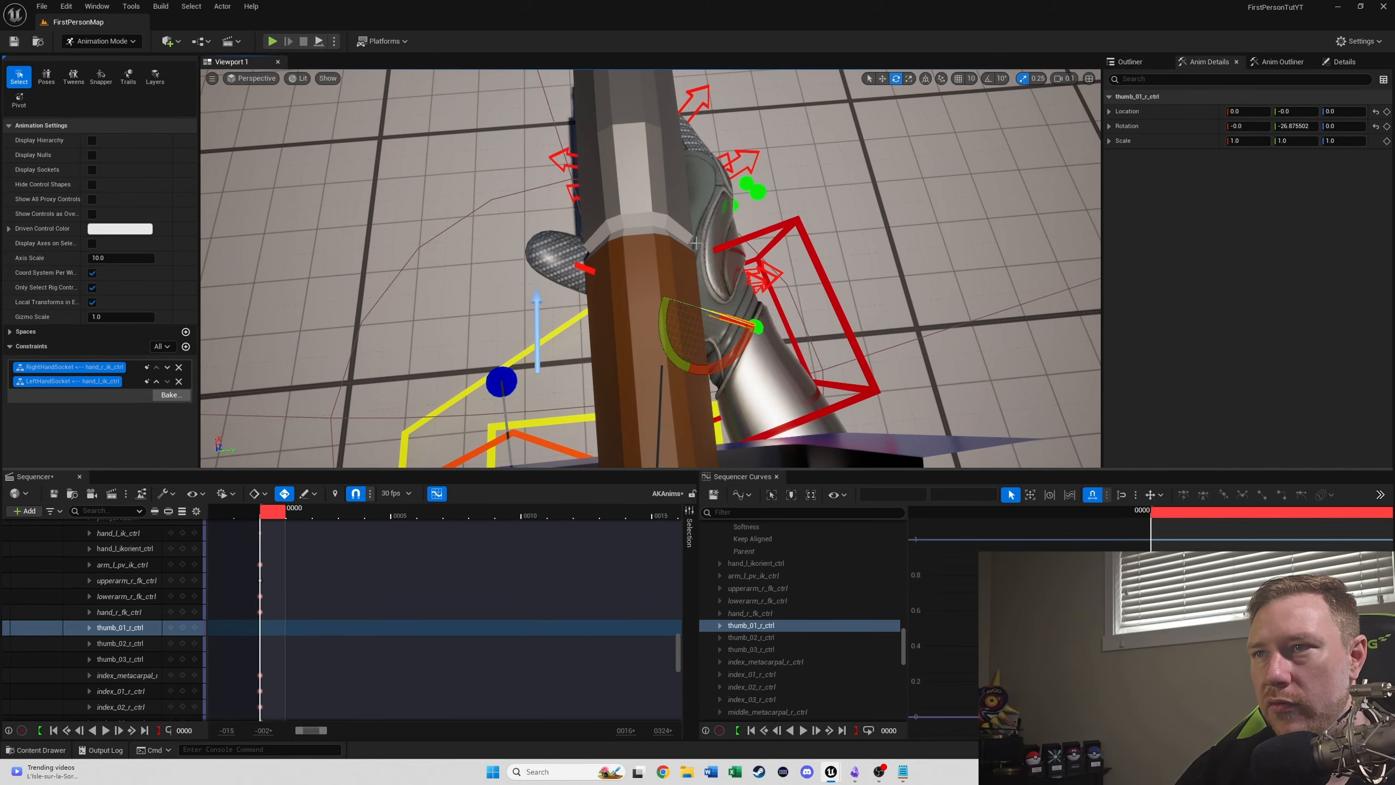
pyautogui.moveTo(668, 300); pyautogui.dragTo(779, 225, button='right')
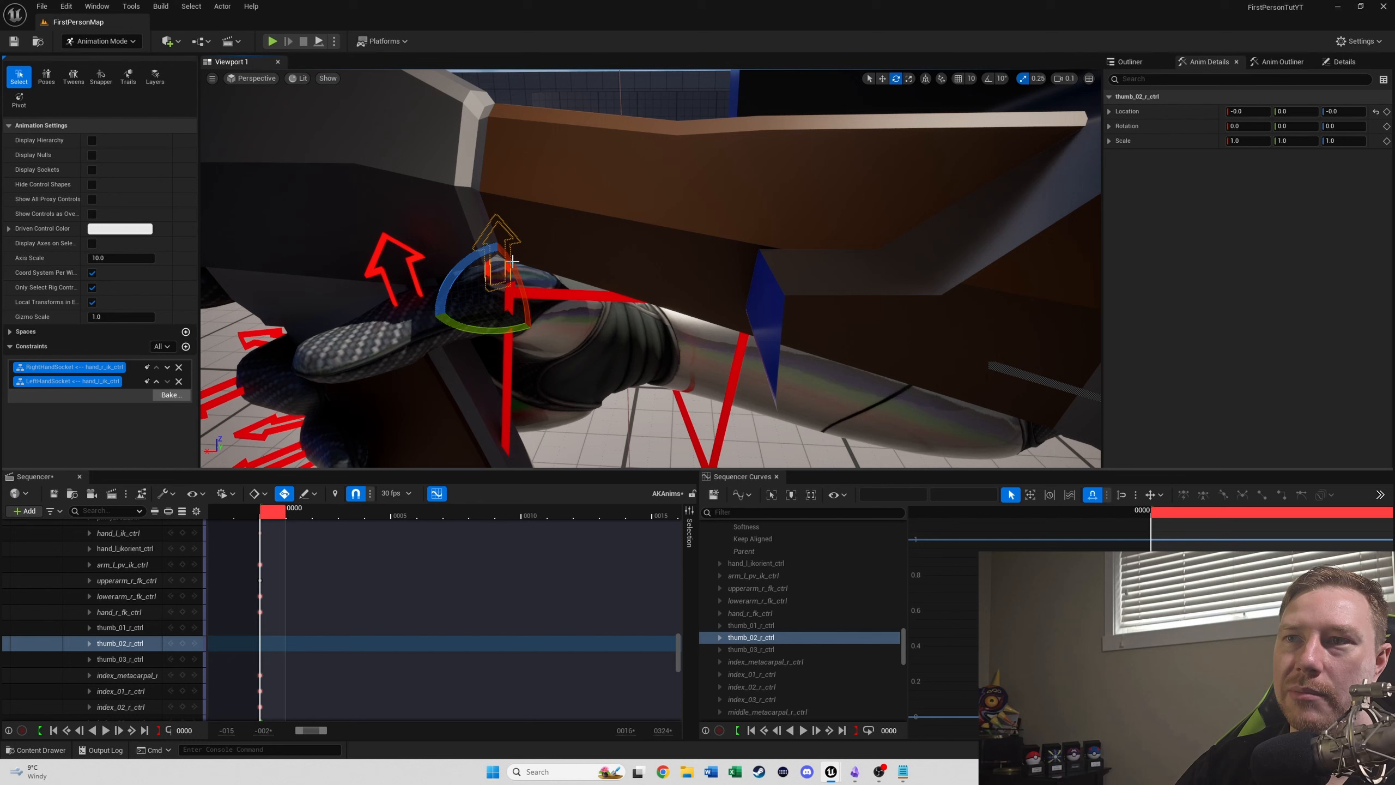
pyautogui.hotkey('ctrl', 'z')
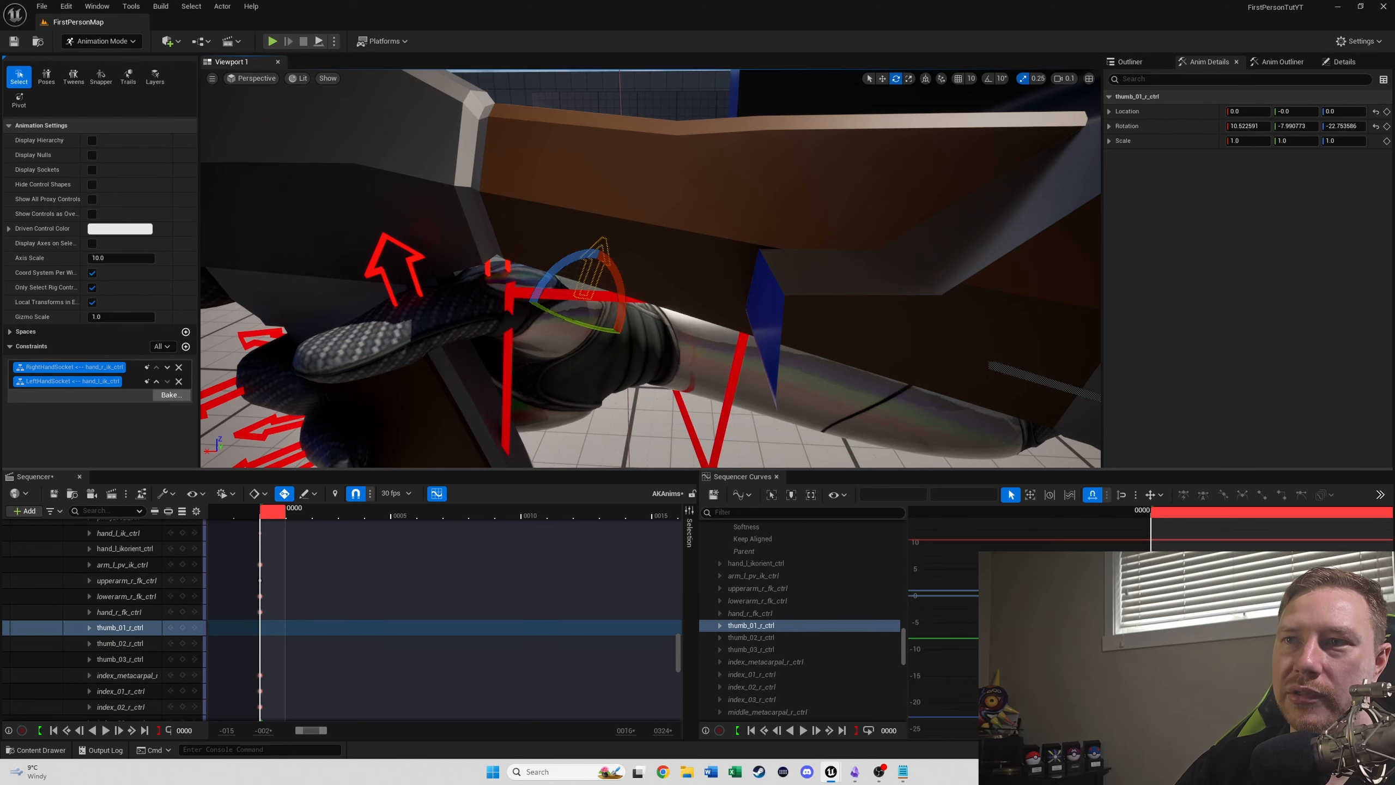
# - Rotate thumb_02_r_ctrl to about 92.7, 26.1, 1.2 so the right thumb wraps around the grip
pyautogui.click(484, 269)
pyautogui.click(511, 266)
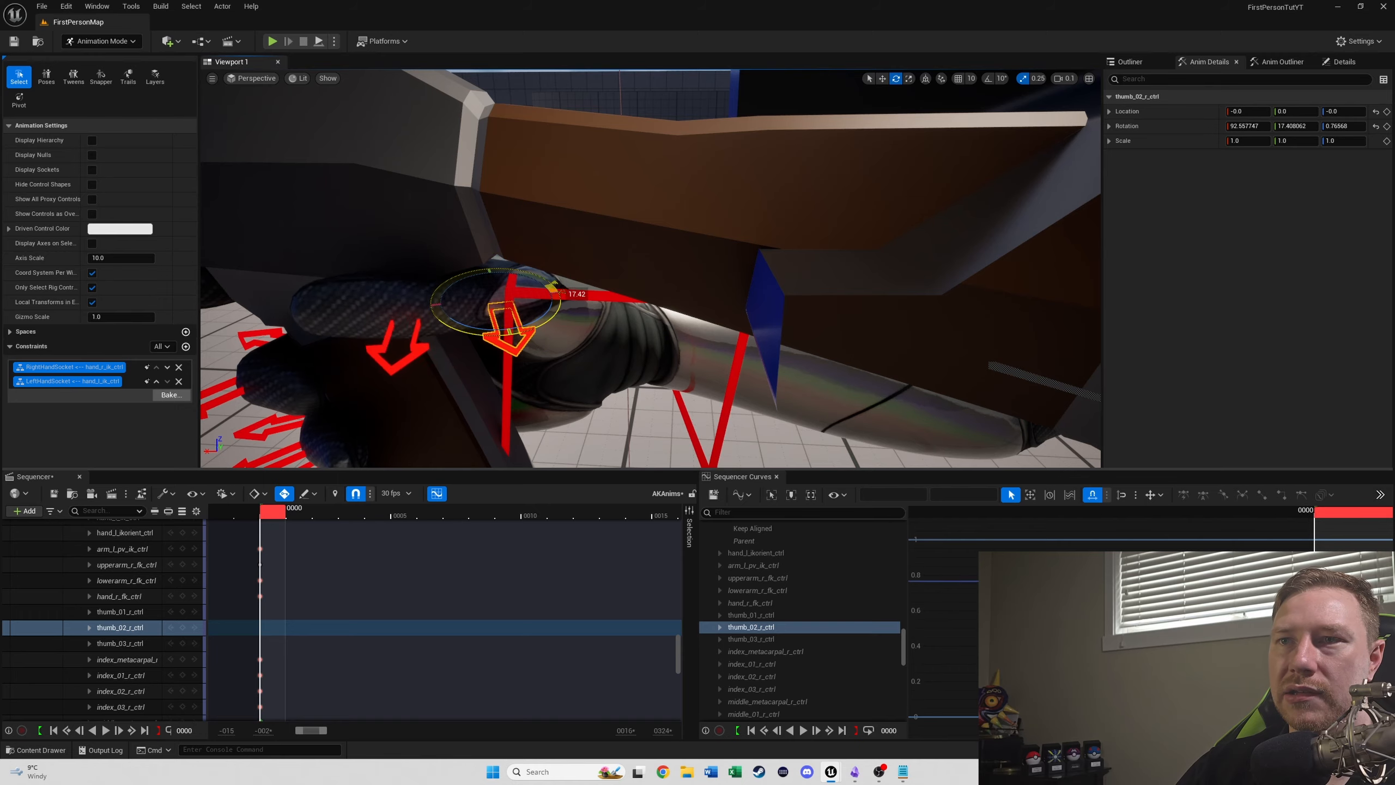
pyautogui.moveTo(566, 298); pyautogui.dragTo(286, 303, button='right')
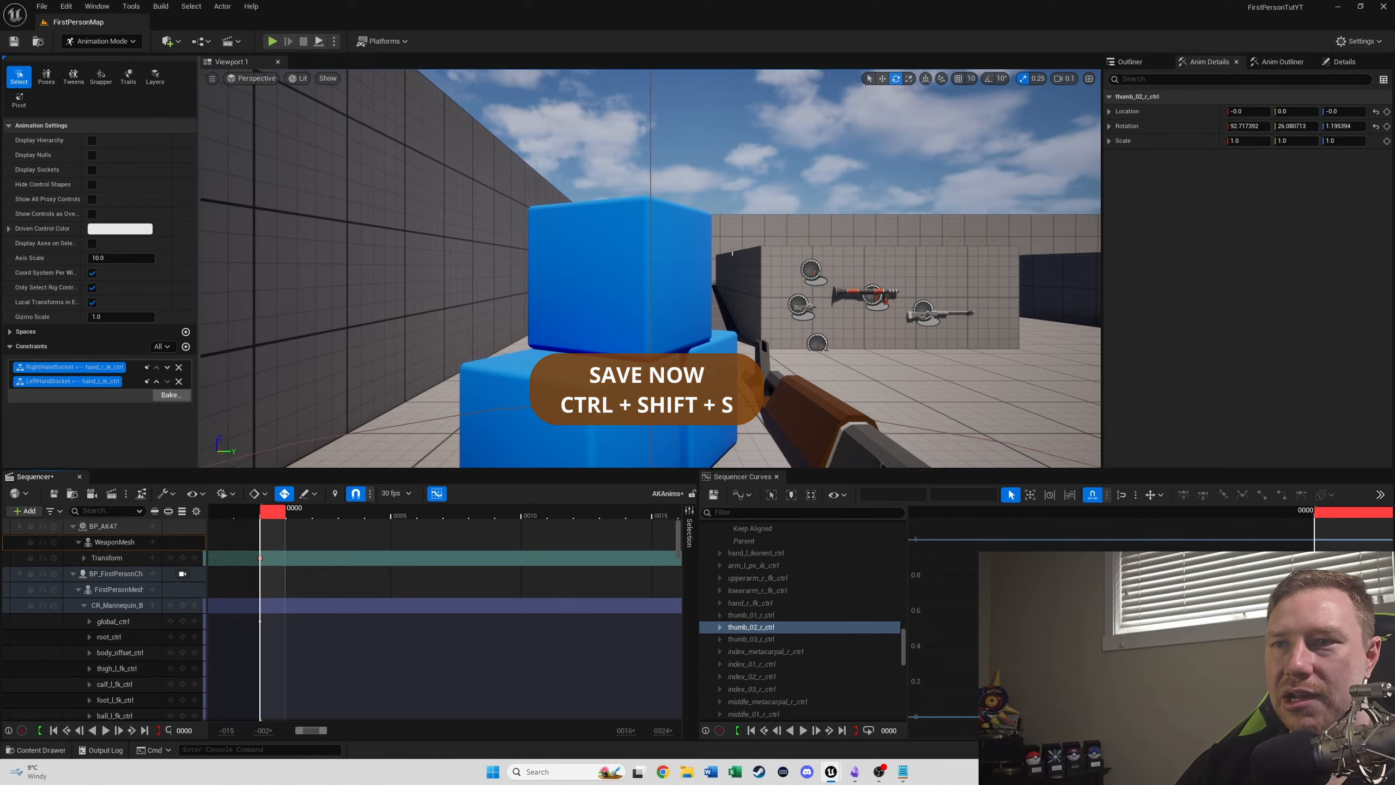
# - Move hand_l_ik_ctrl toward the AK47 to location about -19.9, 59.4, 0.9
pyautogui.moveTo(732, 254); pyautogui.dragTo(293, 303, button='right')
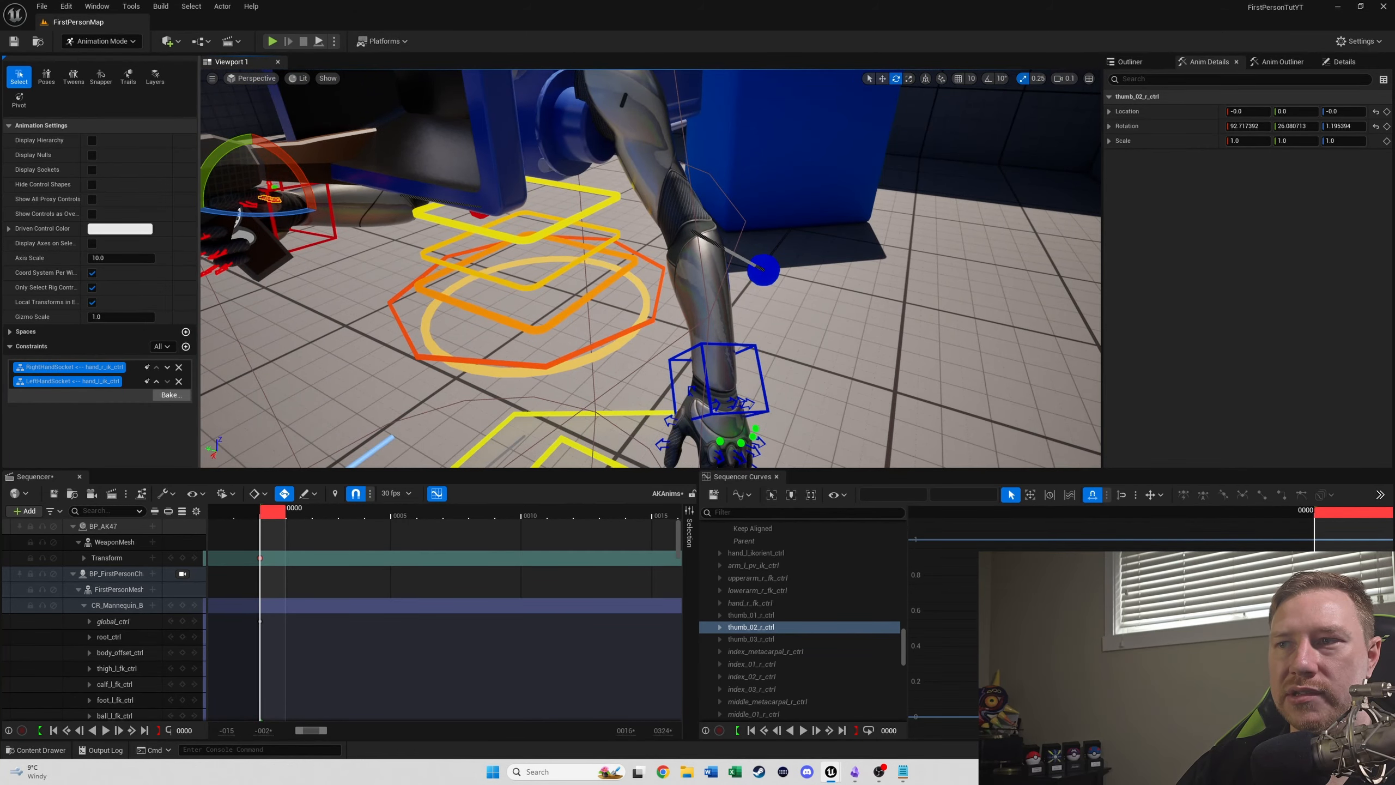
pyautogui.click(705, 369)
pyautogui.moveTo(705, 370); pyautogui.dragTo(697, 281, button='right')
pyautogui.press('w')
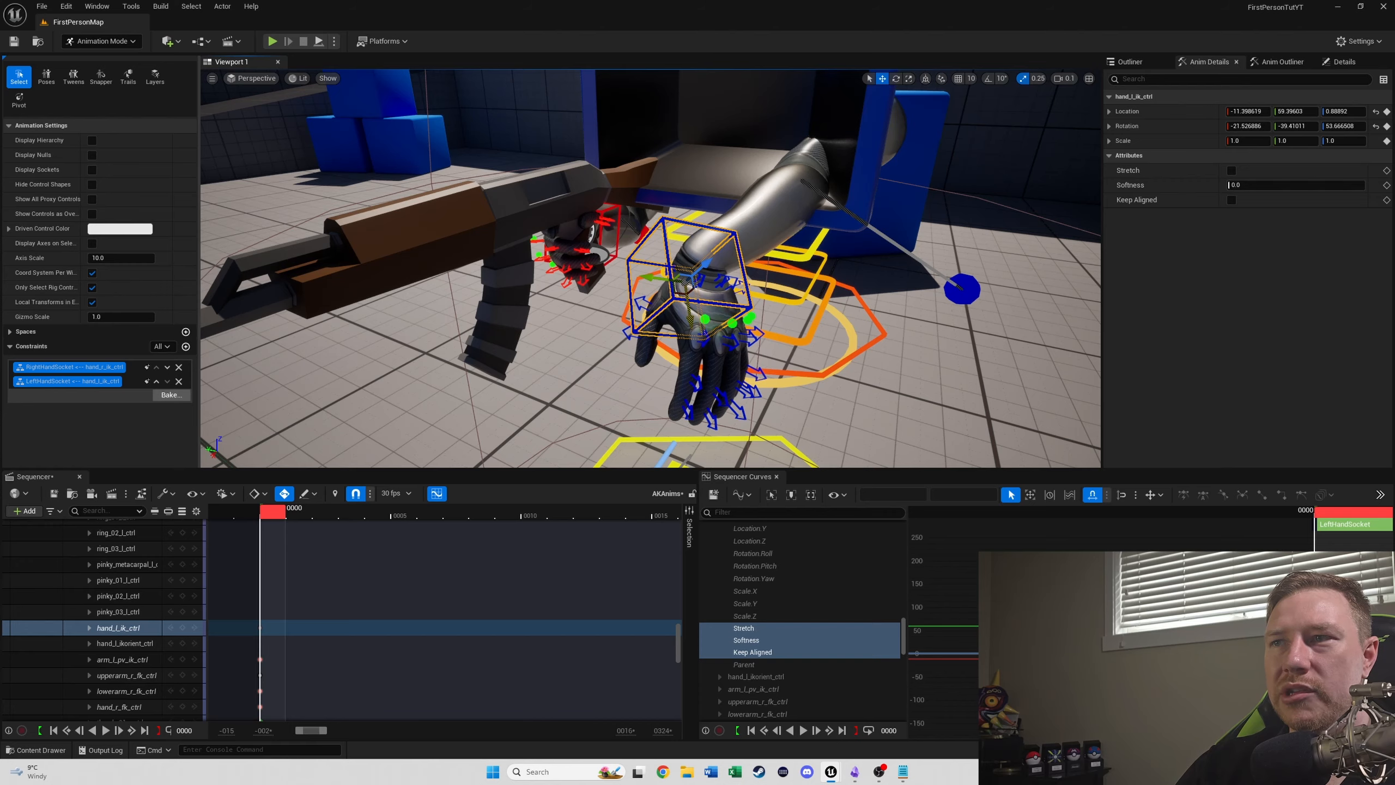
pyautogui.moveTo(690, 319); pyautogui.dragTo(686, 266)
pyautogui.moveTo(686, 267); pyautogui.dragTo(607, 211, button='right')
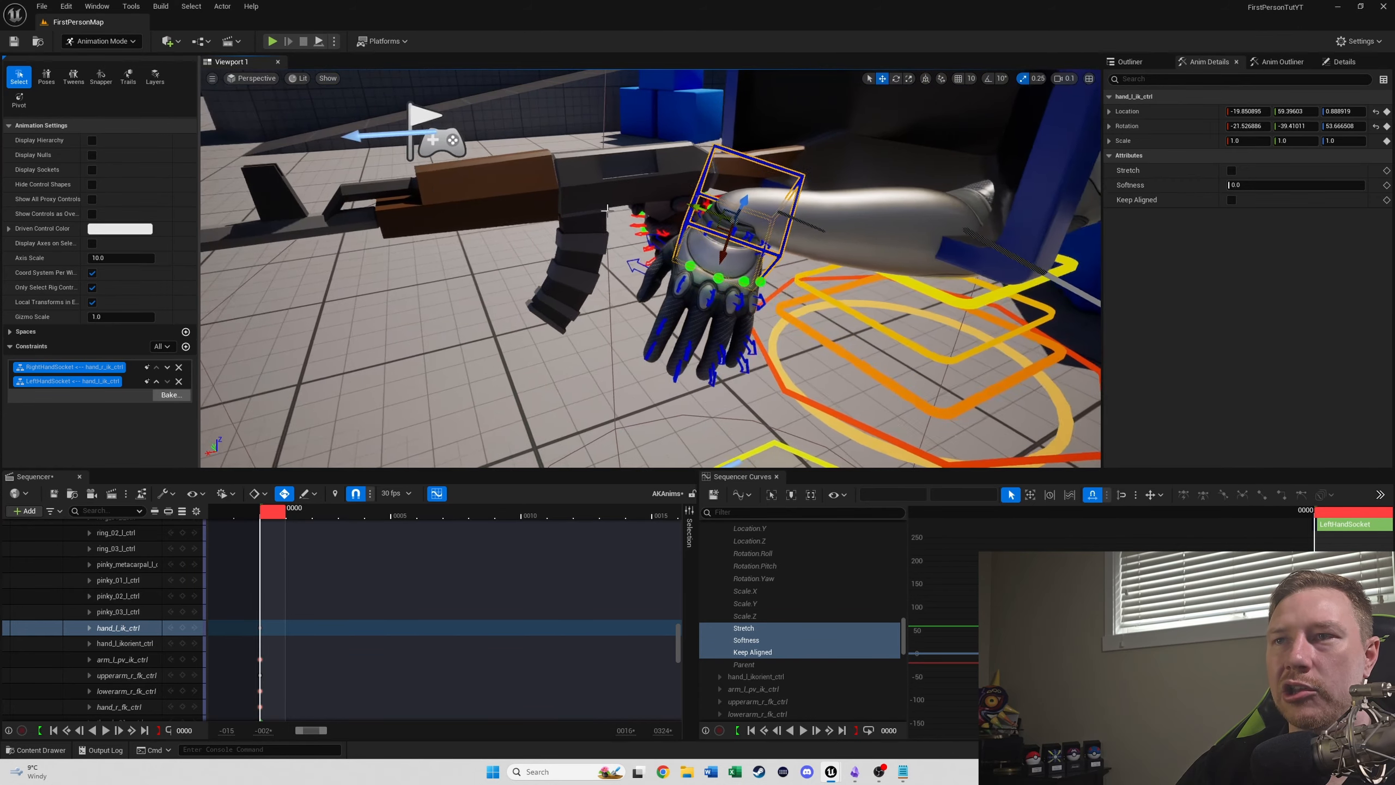
pyautogui.moveTo(840, 214); pyautogui.dragTo(769, 203, button='right')
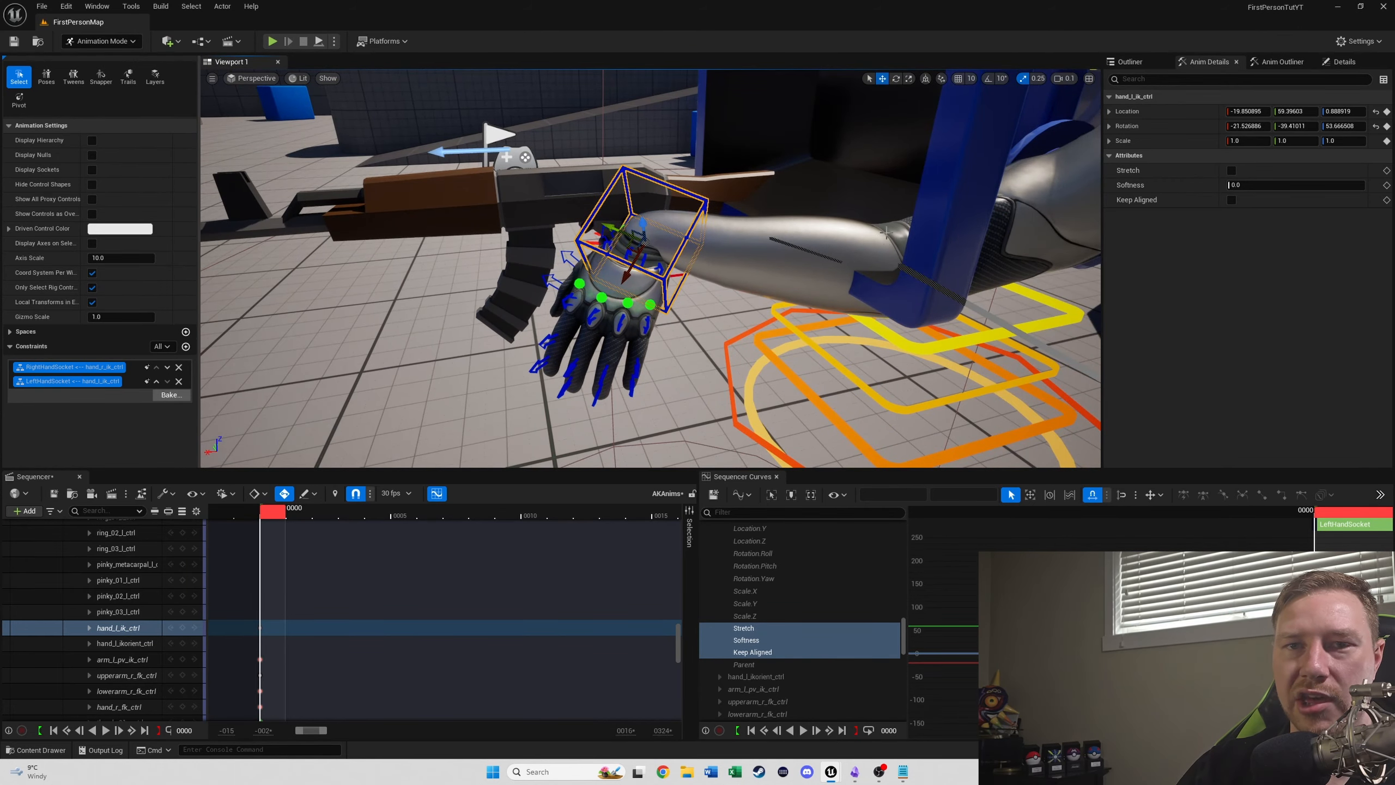
# - Lock the viewport to the BP_FirstPersonCharacter camera to check the pose in first person
pyautogui.moveTo(980, 275); pyautogui.dragTo(1071, 302, button='right')
pyautogui.moveTo(650, 268); pyautogui.dragTo(598, 245, button='right')
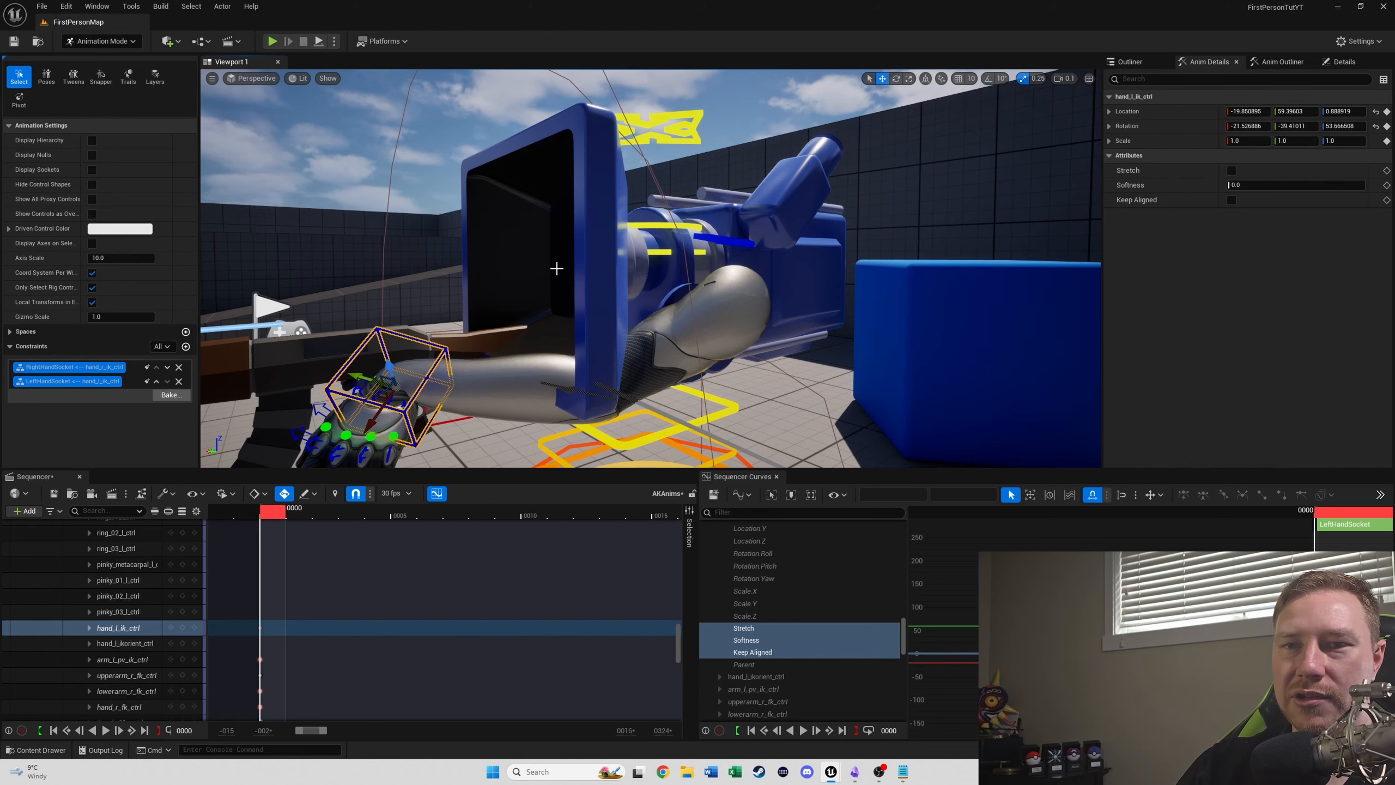
pyautogui.scroll(5, 644, 585)
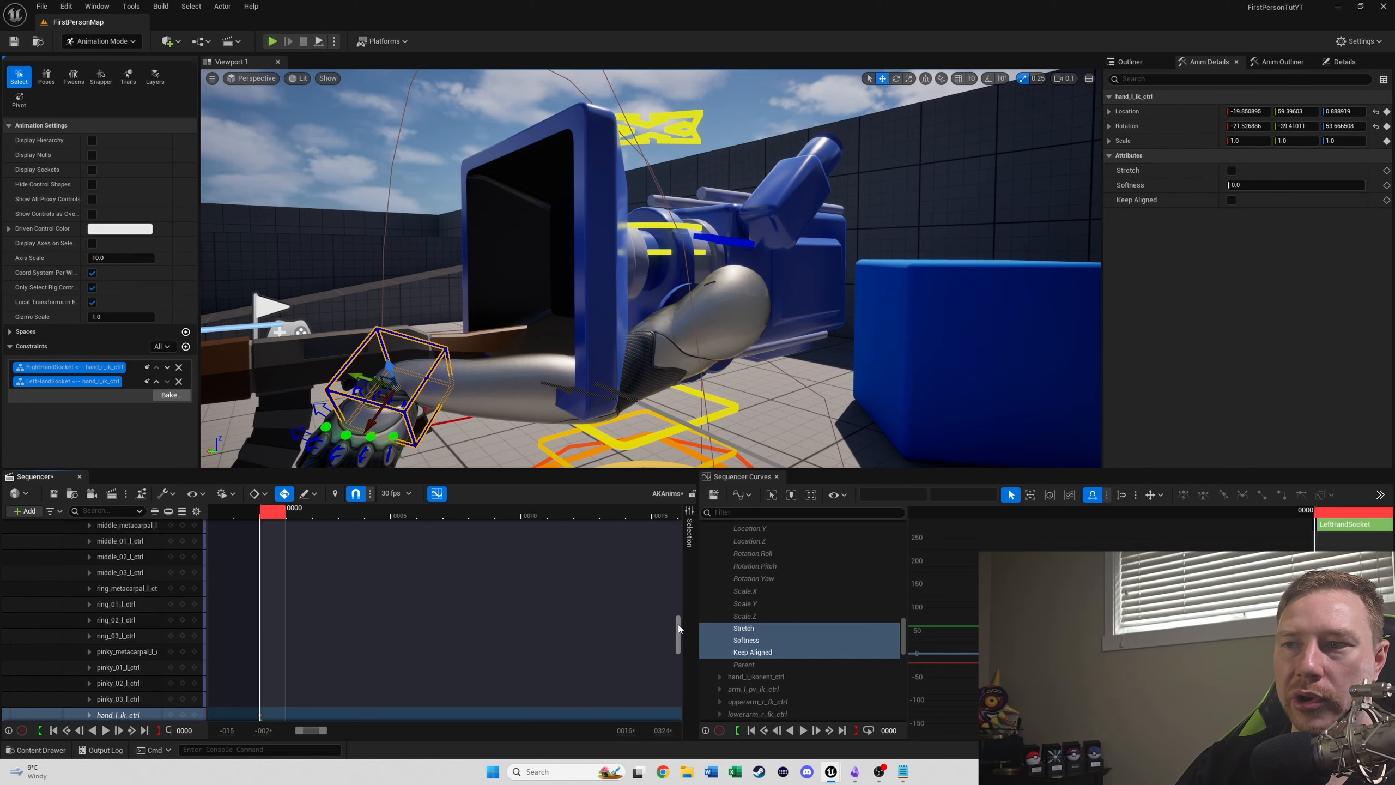
pyautogui.moveTo(679, 629); pyautogui.dragTo(679, 528)
pyautogui.click(183, 574)
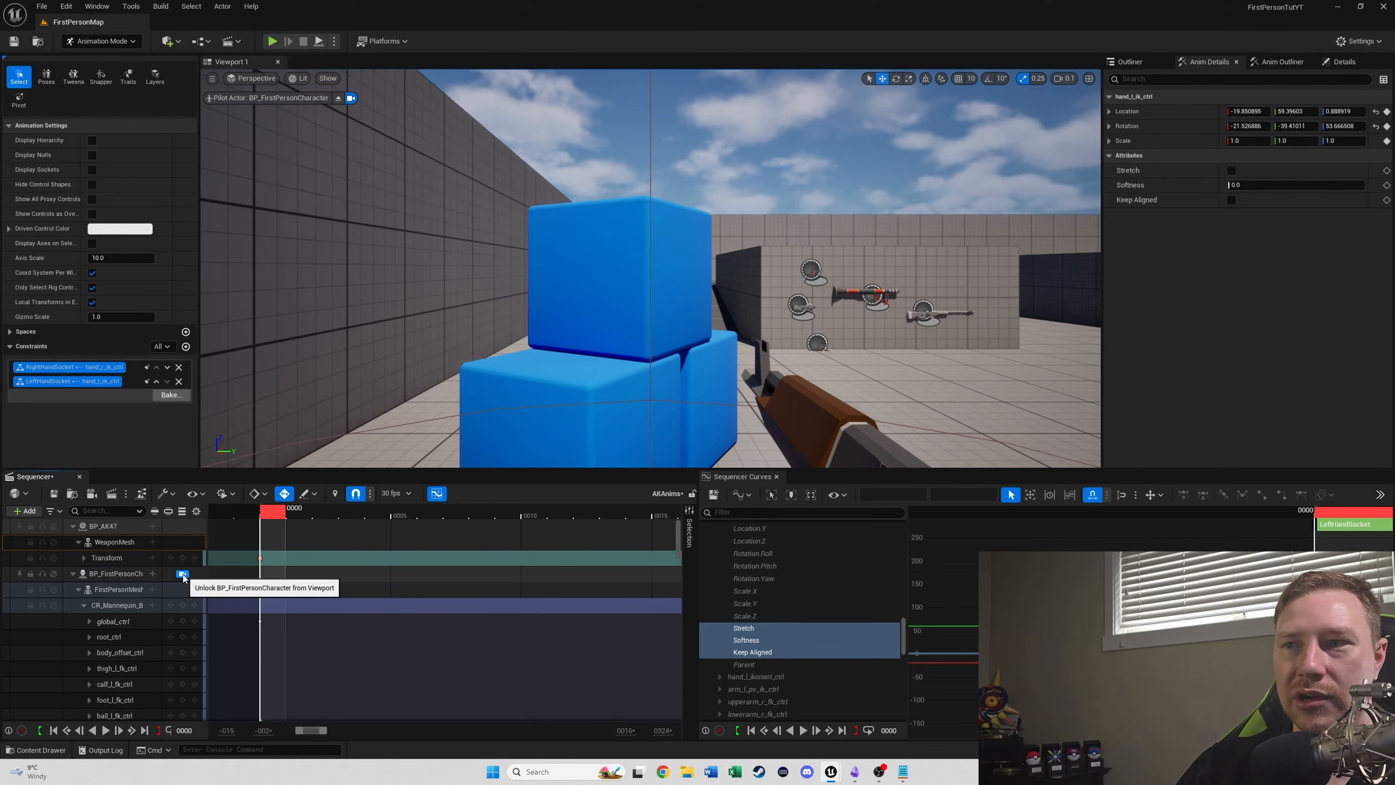
# - Release the viewport from the character camera and move clavicle_l_ctrl to location about 0.0, 20.1, -17.3
pyautogui.click(183, 574)
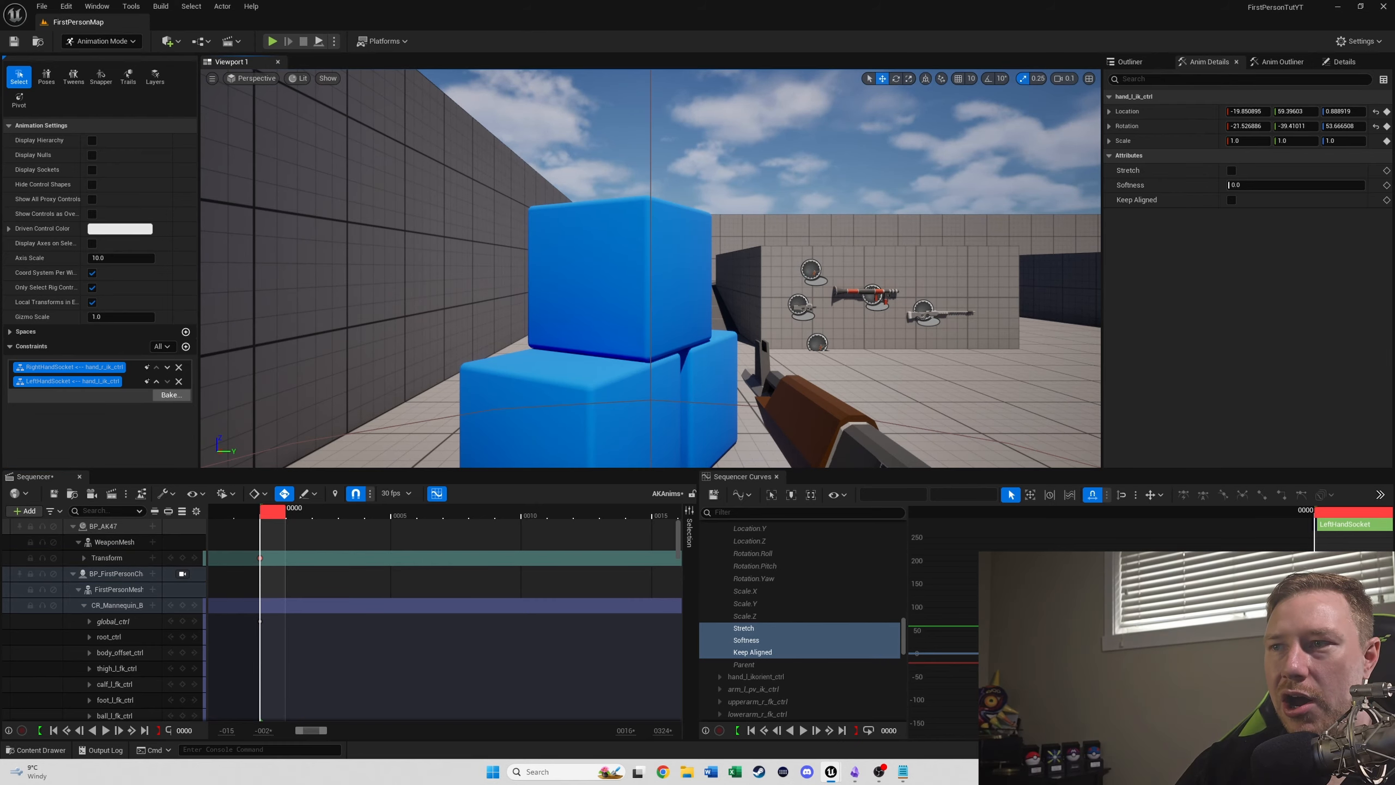
pyautogui.moveTo(602, 282); pyautogui.dragTo(863, 280, button='right')
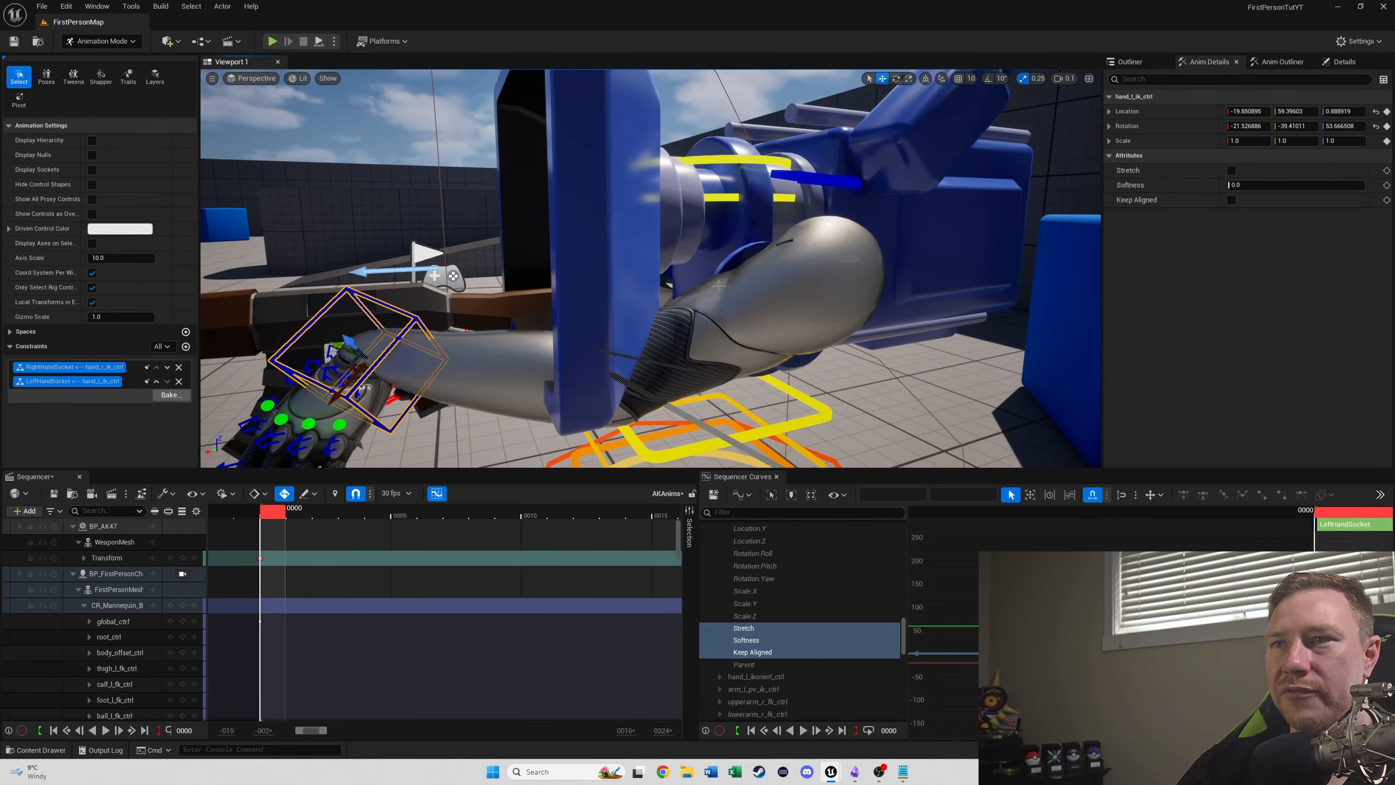
pyautogui.click(818, 180)
pyautogui.moveTo(723, 223); pyautogui.dragTo(607, 336)
pyautogui.moveTo(661, 273); pyautogui.dragTo(564, 346, button='right')
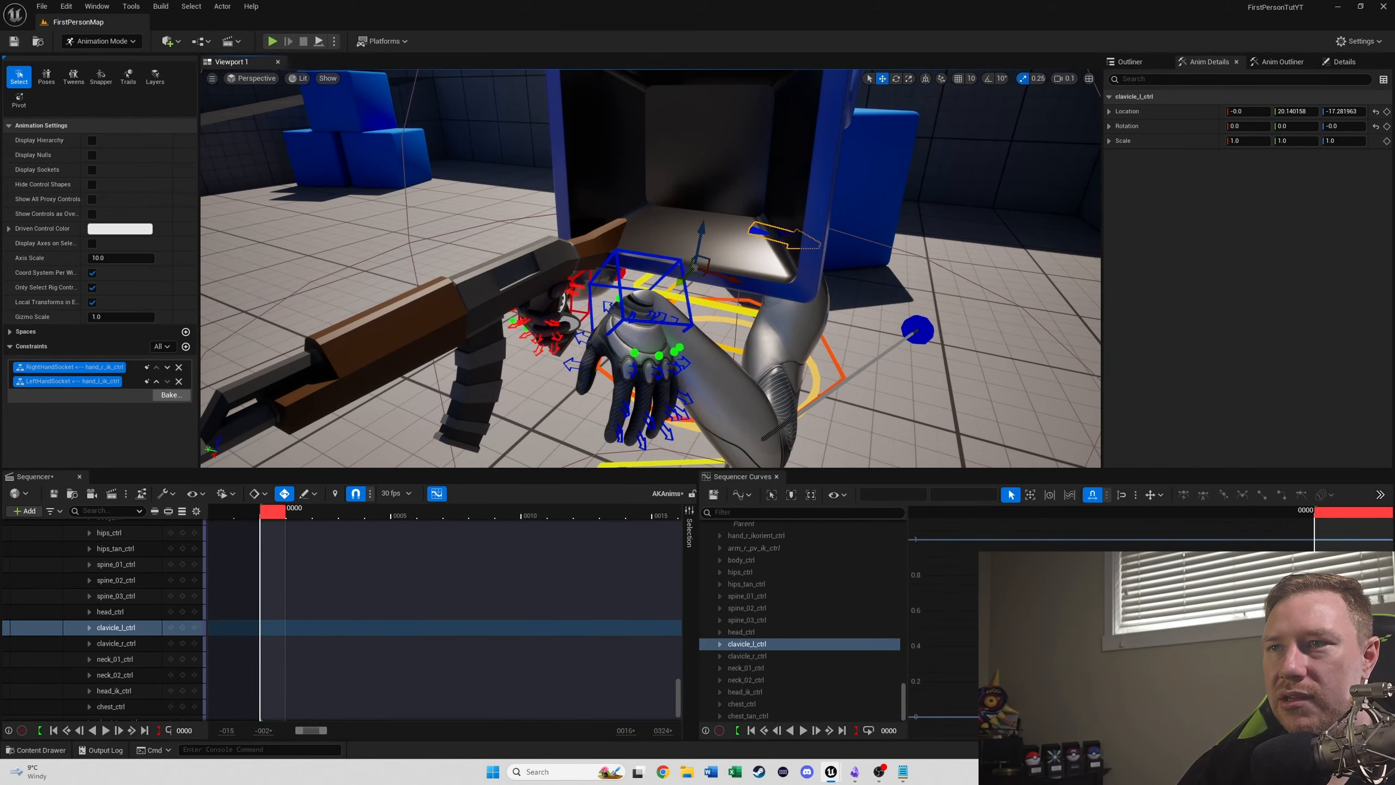
# - Move hand_l_ik_ctrl toward the AK47's handguard to location about -19.5, 82.6, -7.9
pyautogui.click(623, 312)
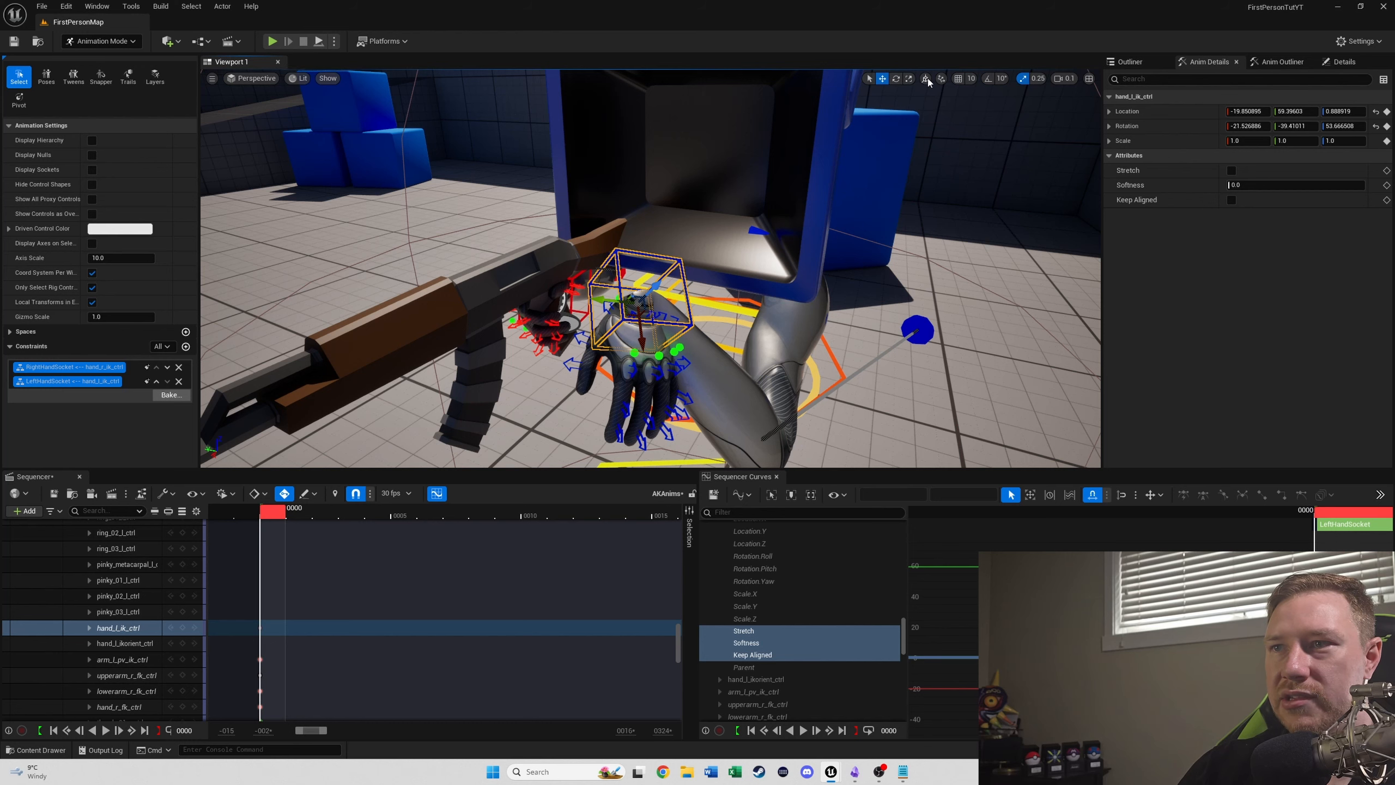
pyautogui.moveTo(618, 320); pyautogui.dragTo(351, 263)
pyautogui.moveTo(427, 316); pyautogui.dragTo(417, 335, button='right')
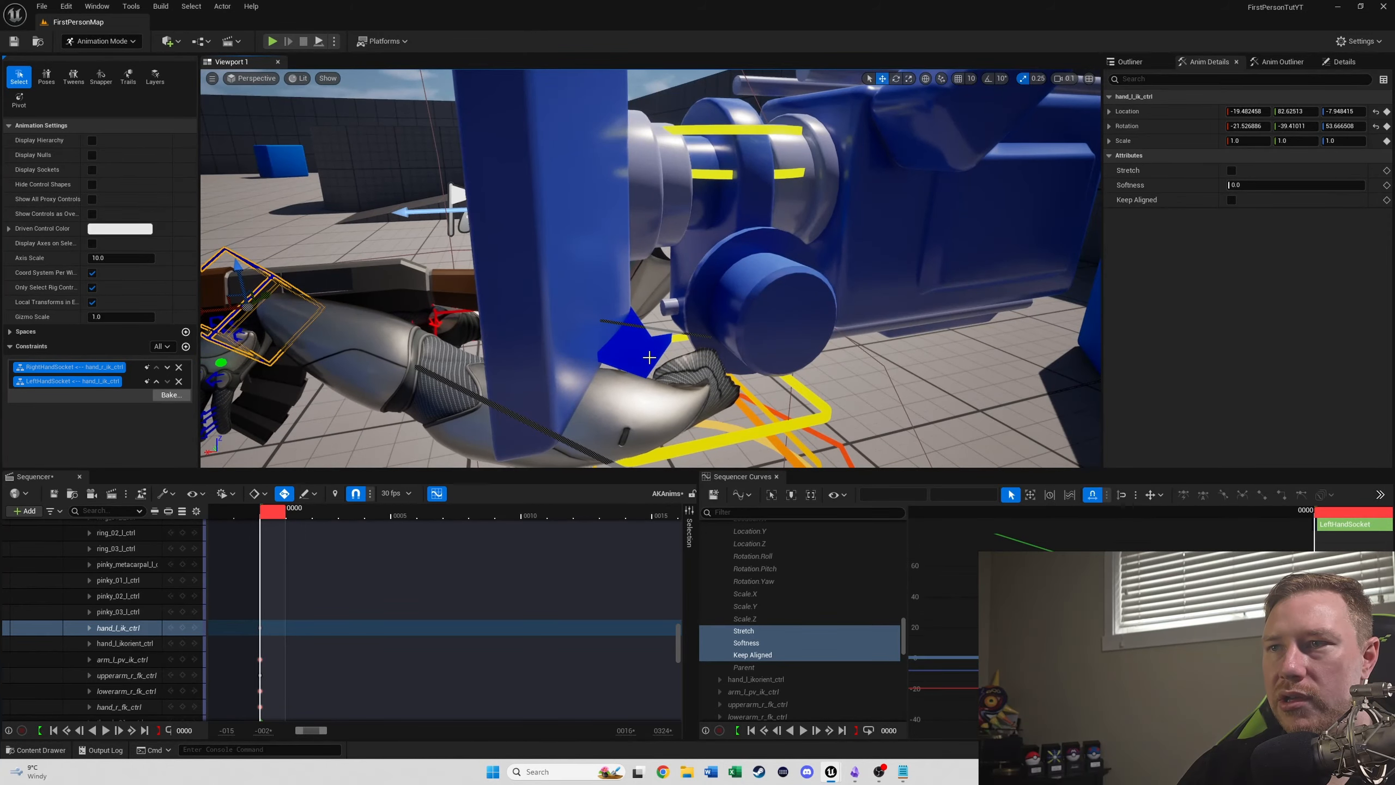
# - Adjust clavicle_l_ctrl and move arm_l_pv_ik_ctrl to location about 0.0, -12.8, -189.8 so the left elbow points downward
pyautogui.click(634, 347)
pyautogui.moveTo(573, 352); pyautogui.dragTo(412, 370)
pyautogui.keyDown('alt'); pyautogui.moveTo(510, 321); pyautogui.dragTo(609, 319); pyautogui.keyUp('alt')
pyautogui.moveTo(609, 319); pyautogui.dragTo(599, 398, button='right')
pyautogui.moveTo(615, 146)
pyautogui.mouseDown(button='right')
pyautogui.moveTo(596, 144)
pyautogui.moveTo(615, 147)
pyautogui.mouseUp(button='right')
pyautogui.moveTo(615, 147); pyautogui.dragTo(622, 189)
pyautogui.moveTo(712, 284); pyautogui.dragTo(687, 285, button='right')
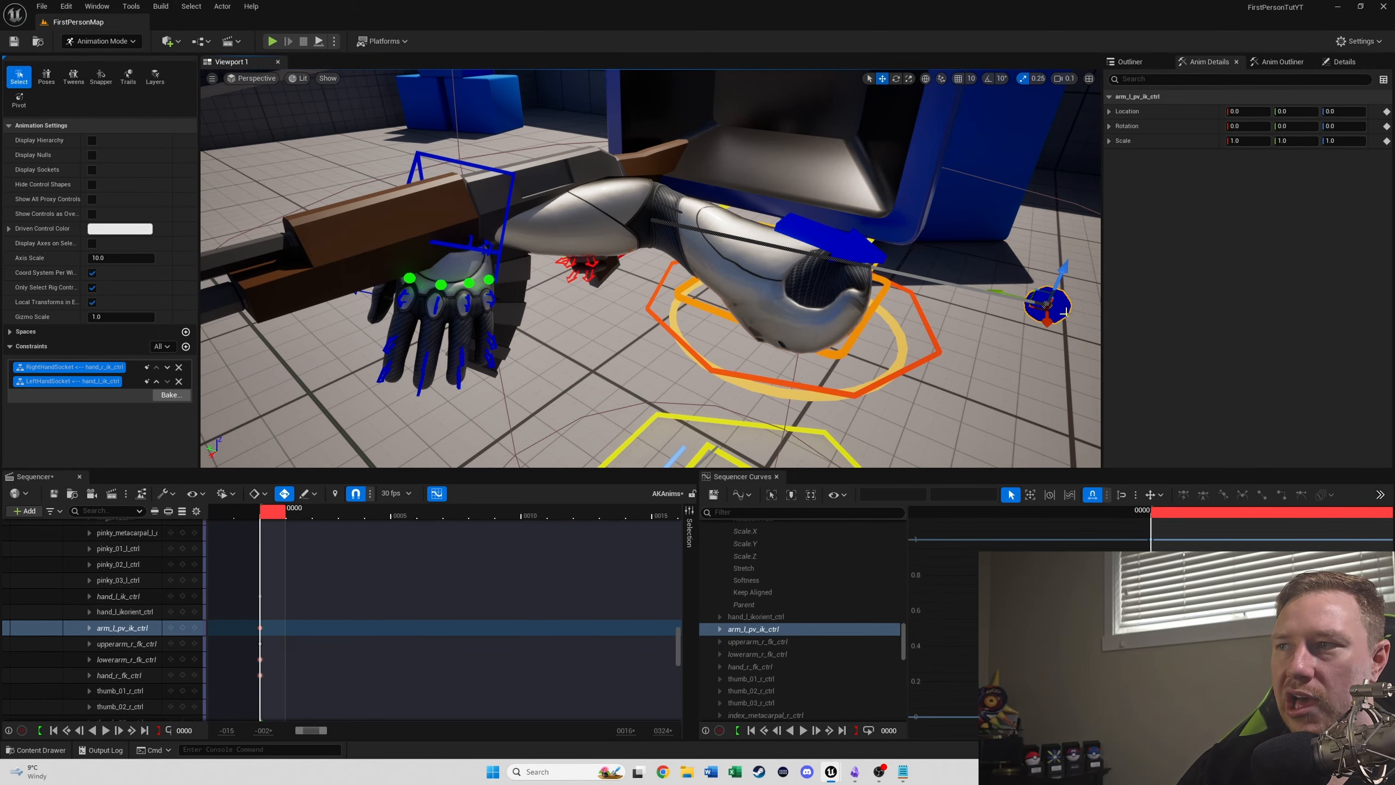
pyautogui.moveTo(1061, 274); pyautogui.dragTo(950, 513)
pyautogui.moveTo(879, 385); pyautogui.dragTo(768, 358, button='right')
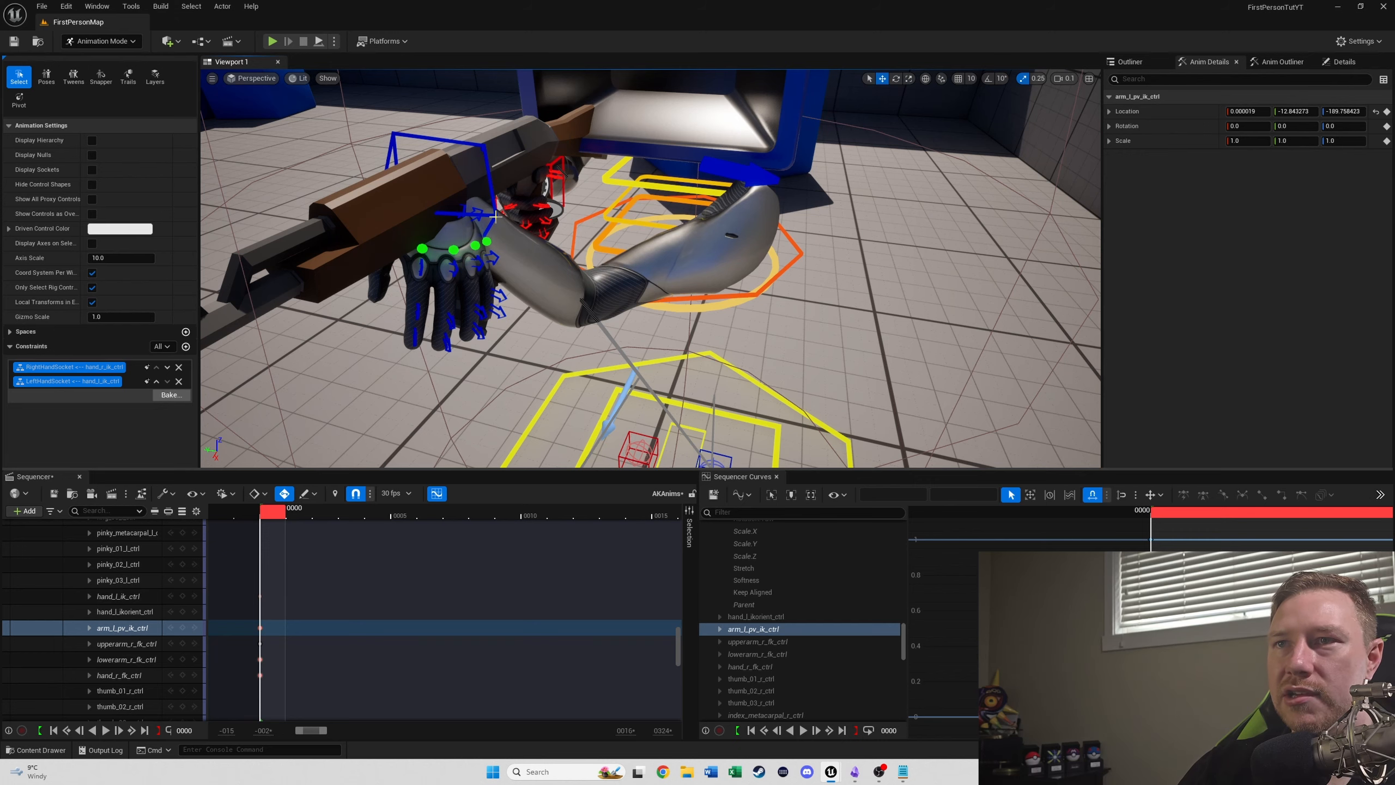
# - Place hand_l_ik_ctrl under the AK47's handguard and rotate it to about -168.4, 5.4, 142.3 so the left palm supports it
pyautogui.click(495, 217)
pyautogui.moveTo(422, 208); pyautogui.dragTo(366, 240)
pyautogui.moveTo(662, 300); pyautogui.dragTo(630, 298, button='right')
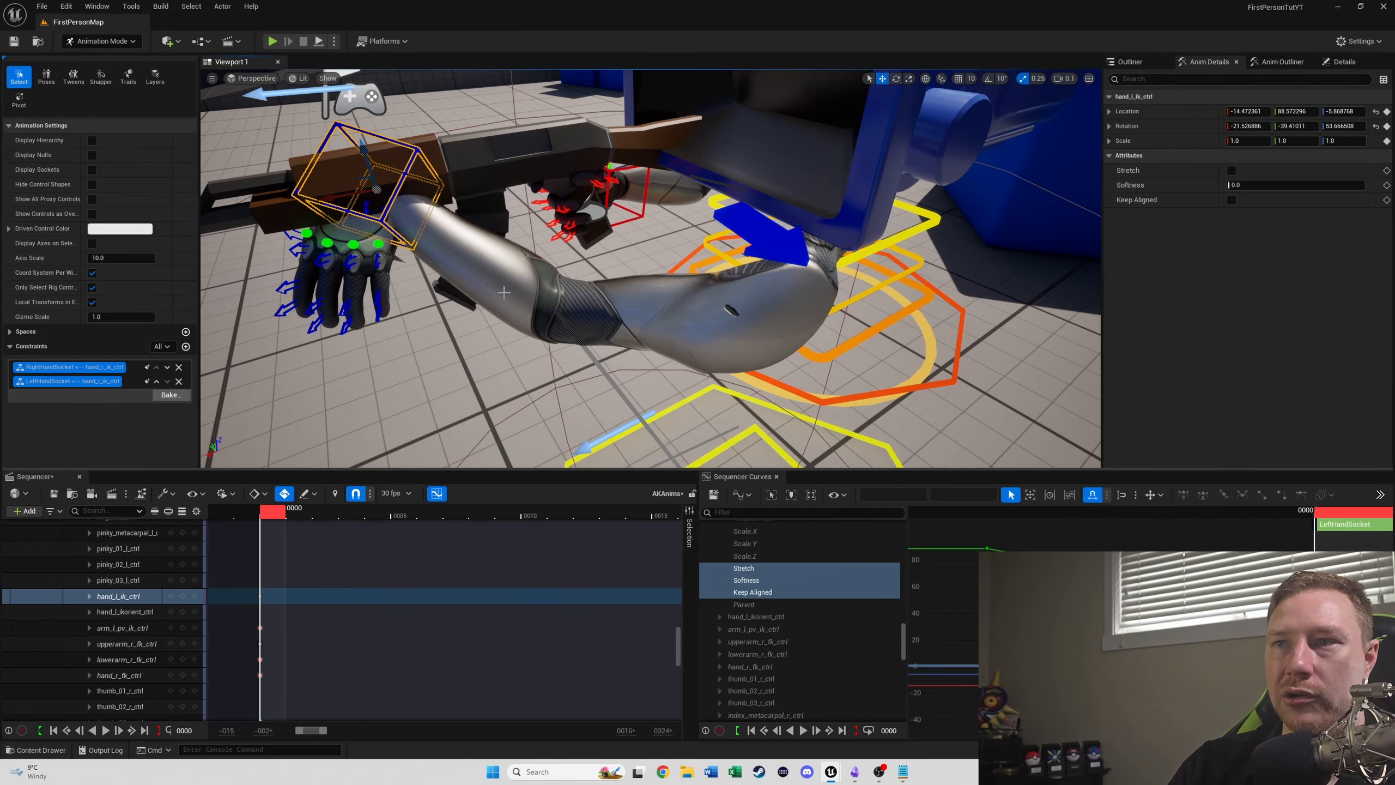
pyautogui.moveTo(326, 176); pyautogui.dragTo(307, 177, button='right')
pyautogui.moveTo(537, 242); pyautogui.dragTo(528, 228, button='right')
pyautogui.press('e')
pyautogui.moveTo(638, 243); pyautogui.dragTo(678, 302)
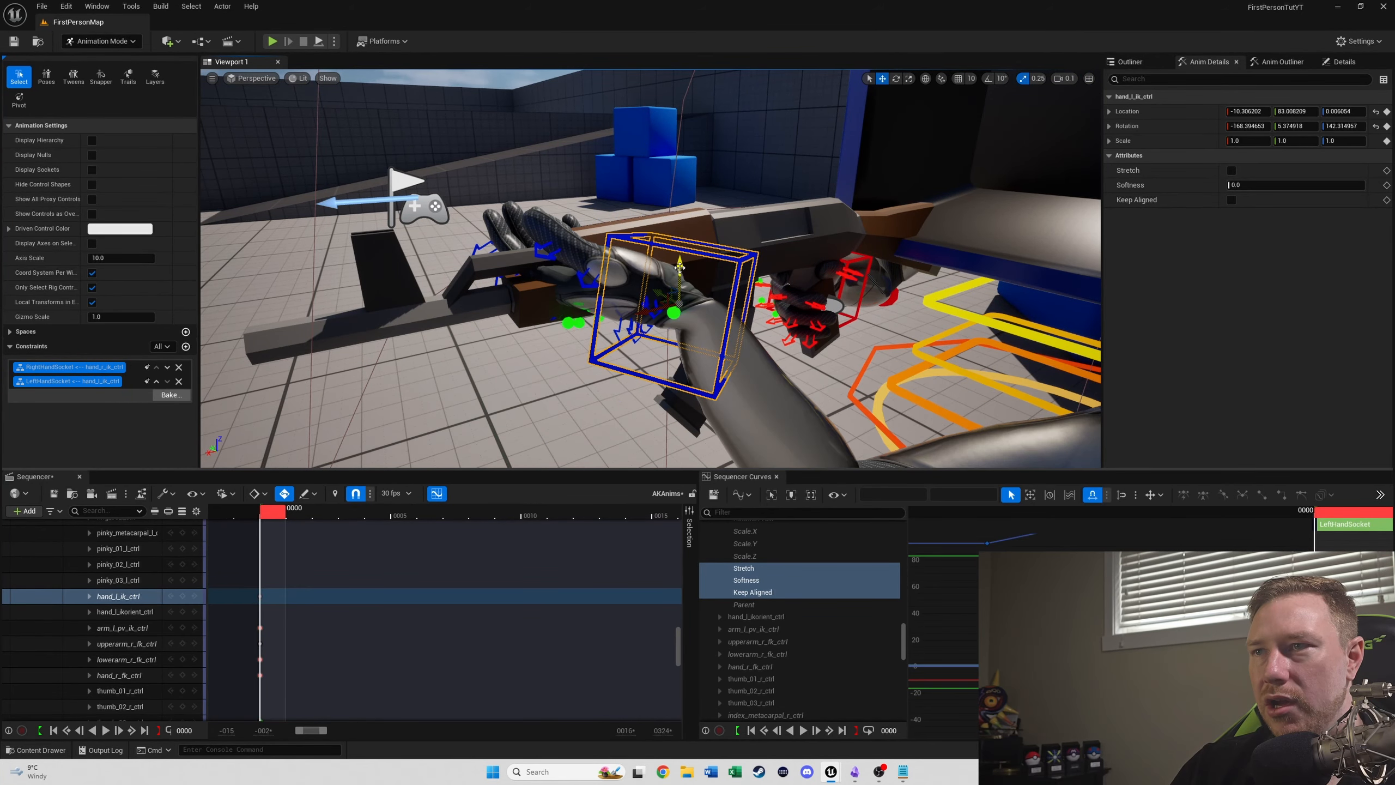
pyautogui.moveTo(670, 269); pyautogui.dragTo(683, 332)
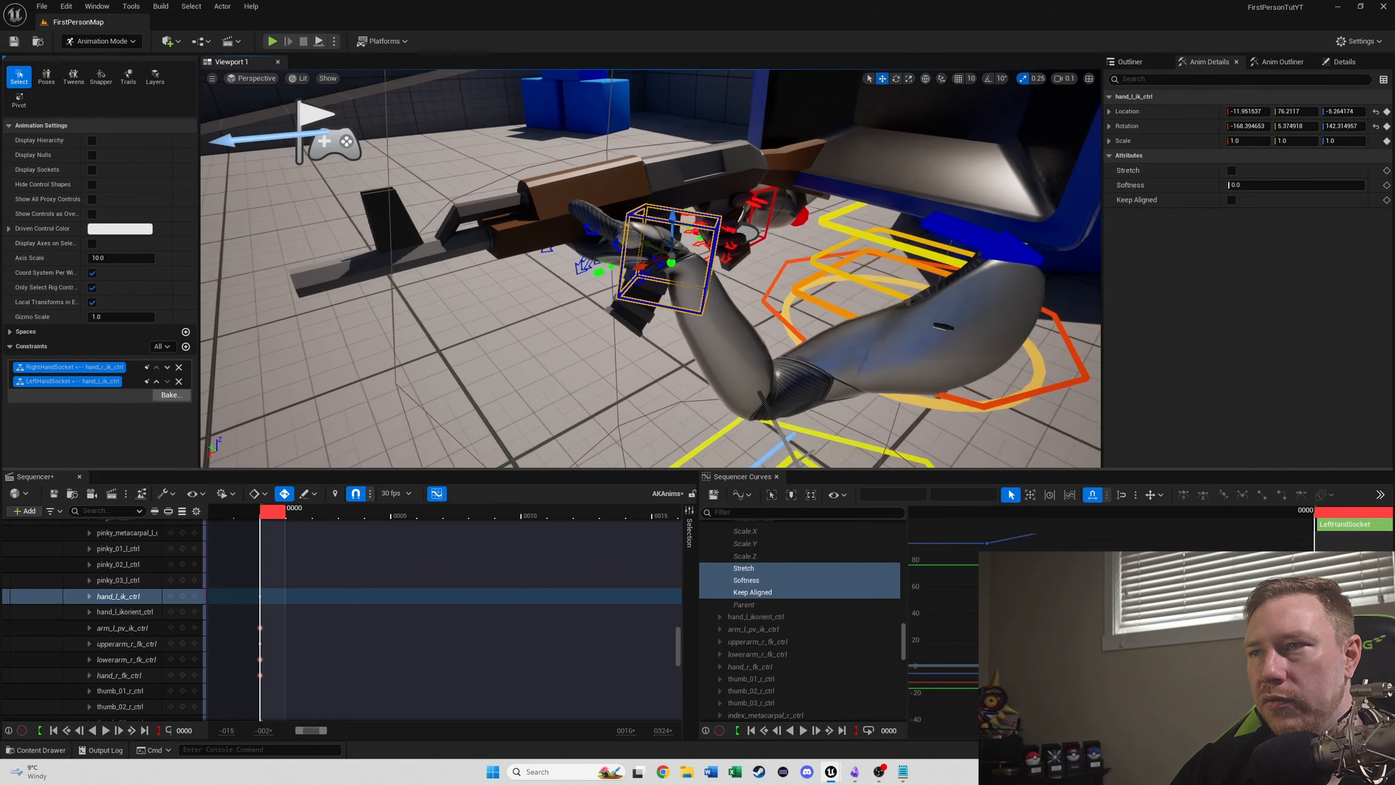
pyautogui.moveTo(671, 264); pyautogui.dragTo(613, 211, button='right')
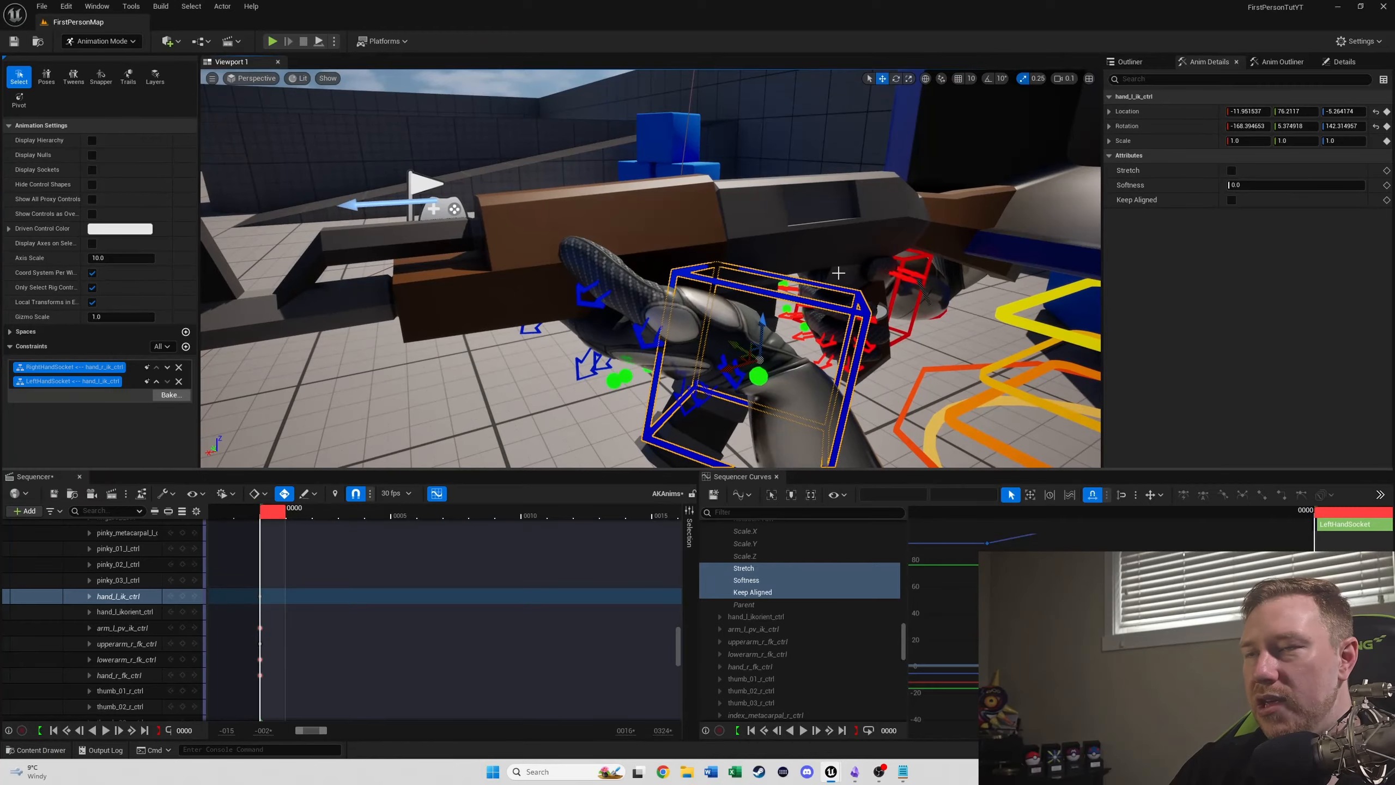
# - Raise the WeaponMesh of BP_AK47 to a Z location of about 11.4
pyautogui.keyDown('alt'); pyautogui.moveTo(835, 272); pyautogui.dragTo(1038, 264); pyautogui.keyUp('alt')
pyautogui.moveTo(678, 297); pyautogui.dragTo(354, 247, button='right')
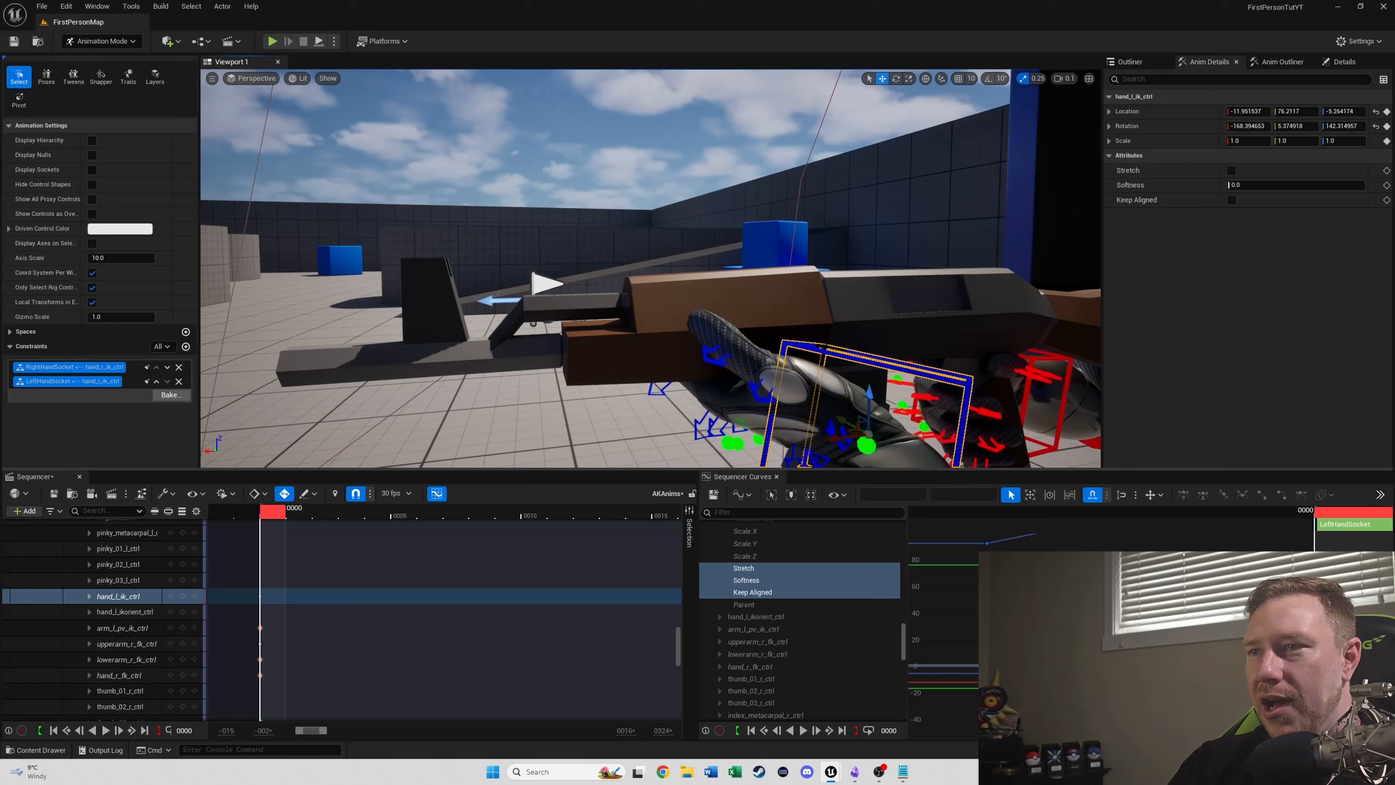
pyautogui.click(832, 302)
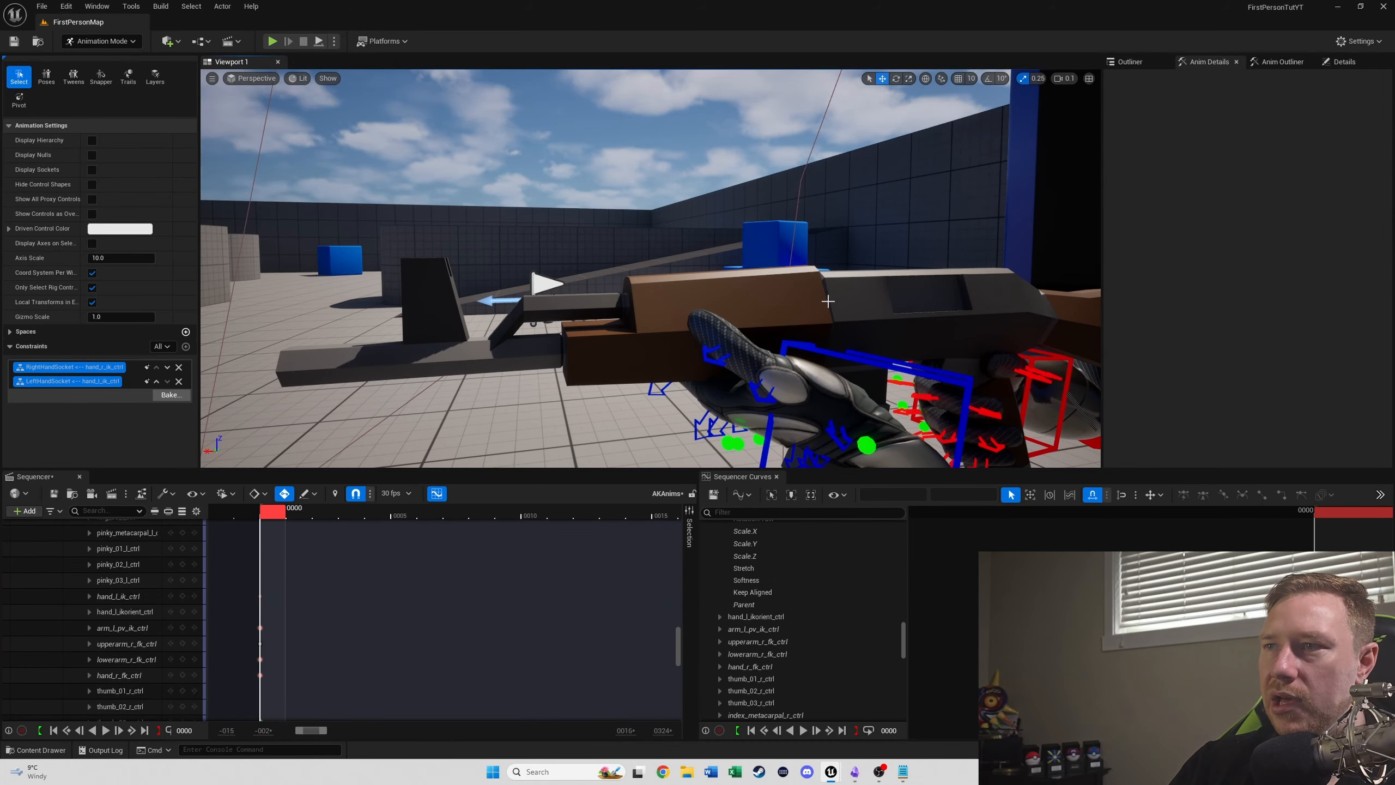
pyautogui.moveTo(874, 279); pyautogui.dragTo(898, 290, button='right')
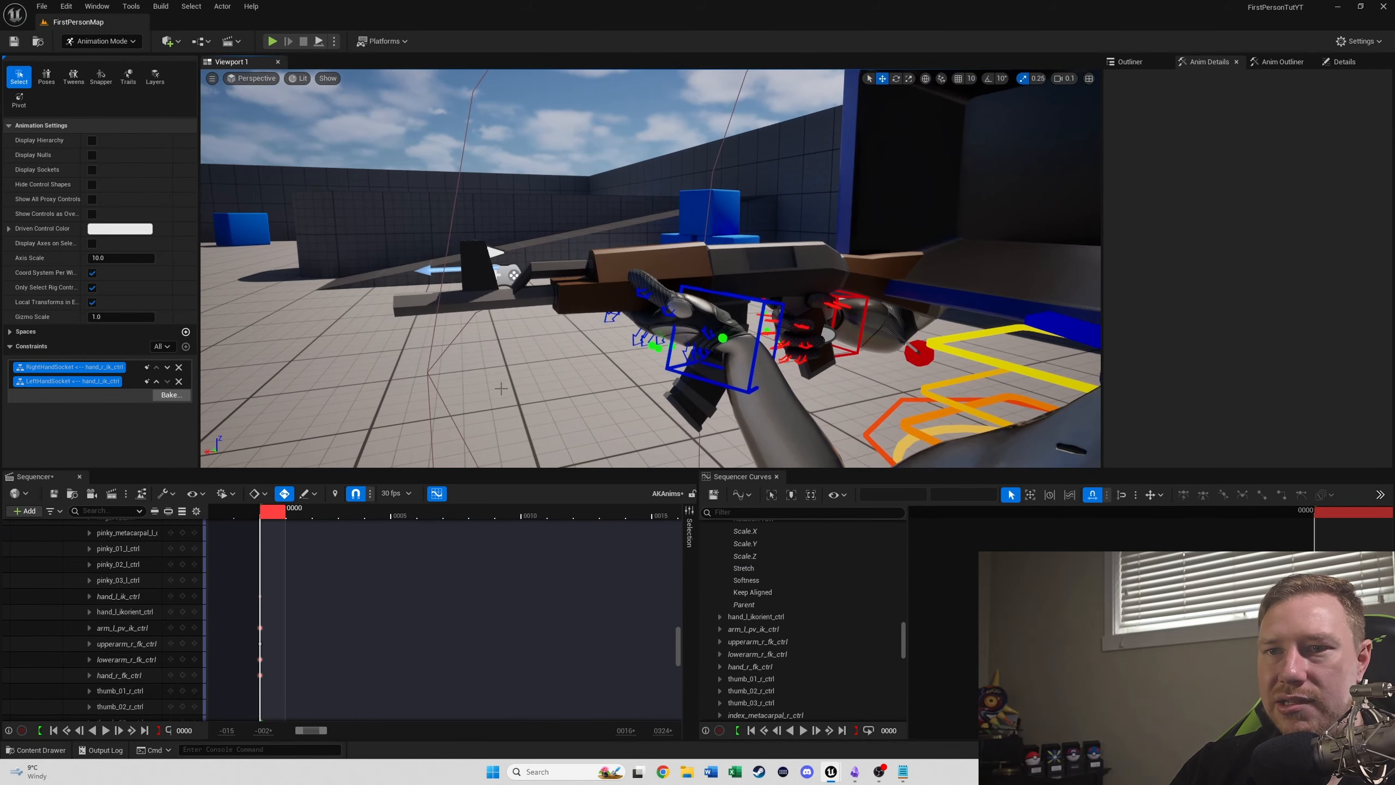
pyautogui.scroll(10, 137, 604)
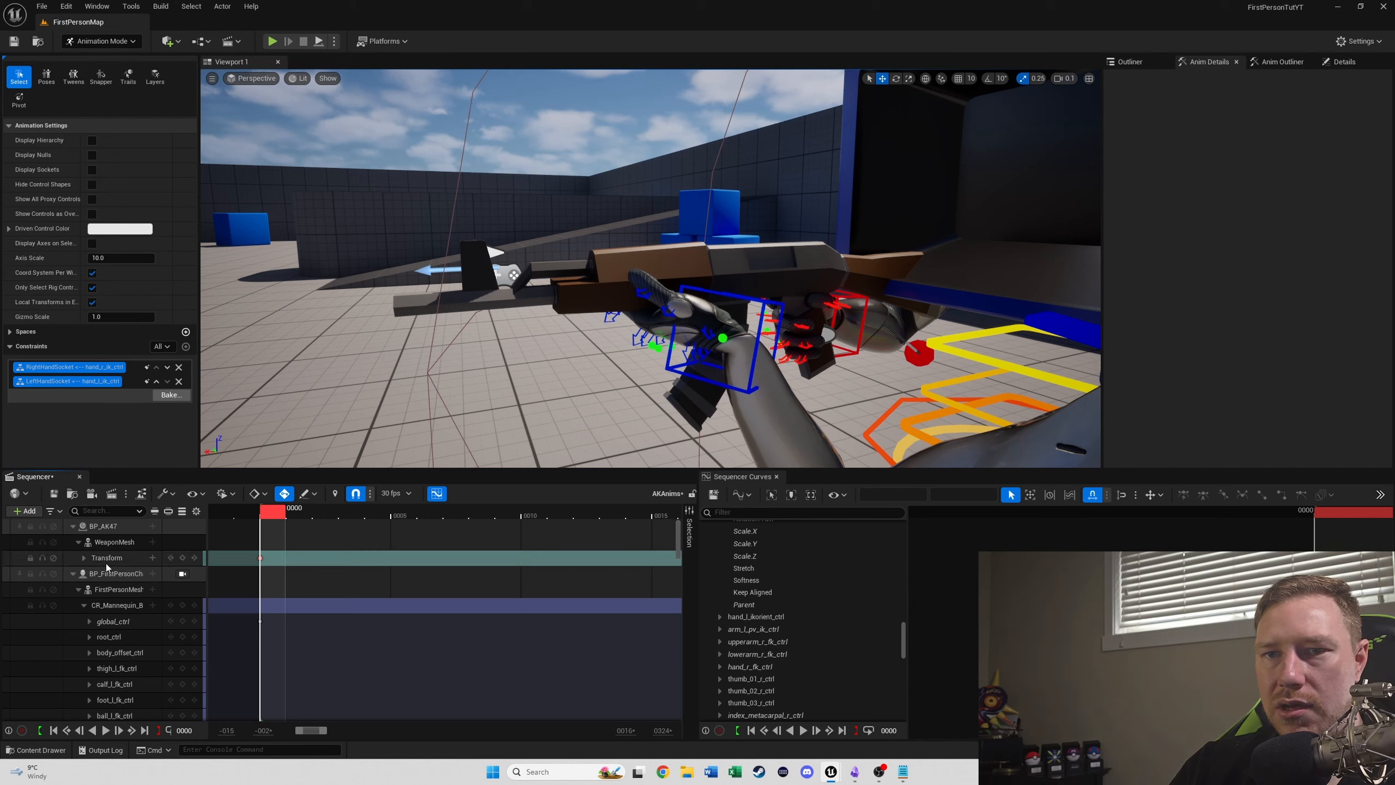
pyautogui.click(108, 558)
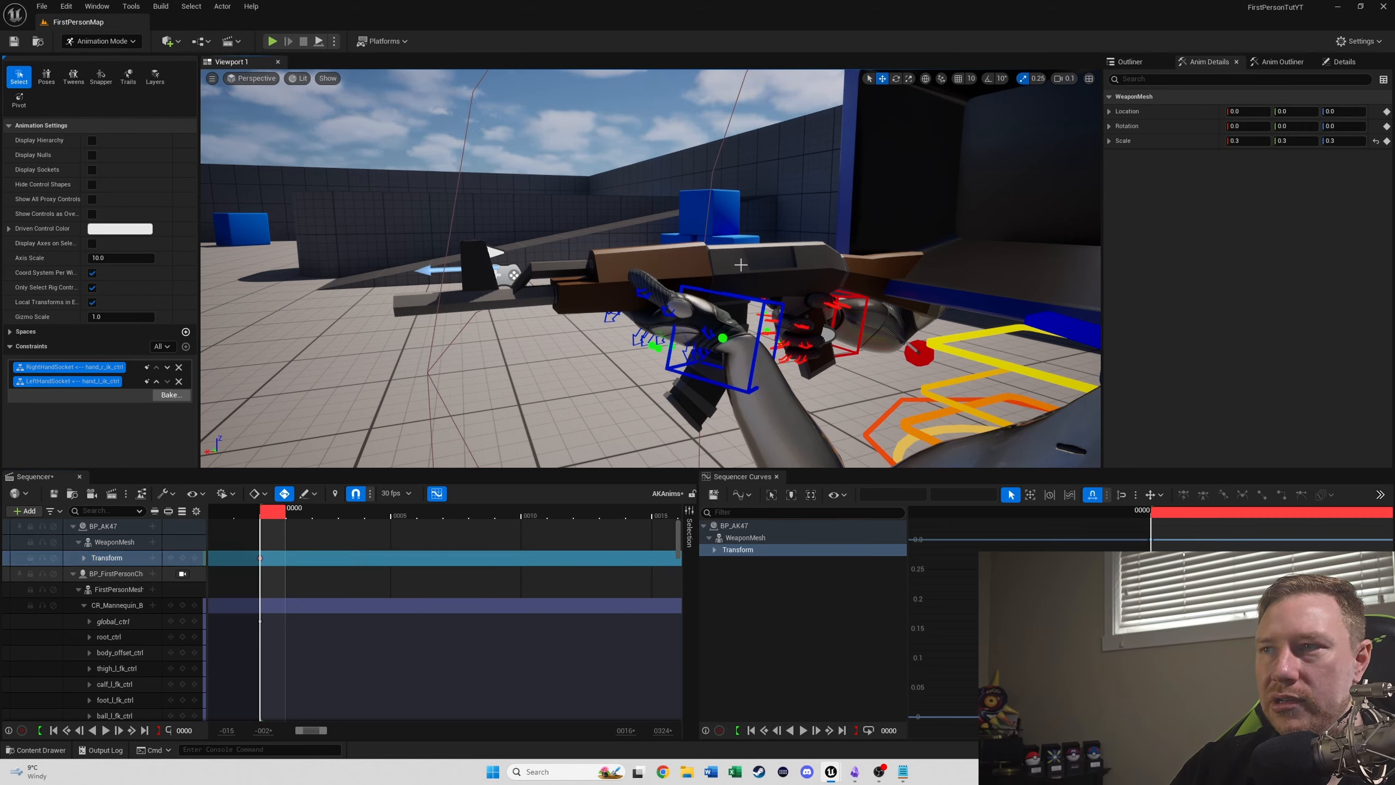
pyautogui.click(101, 541)
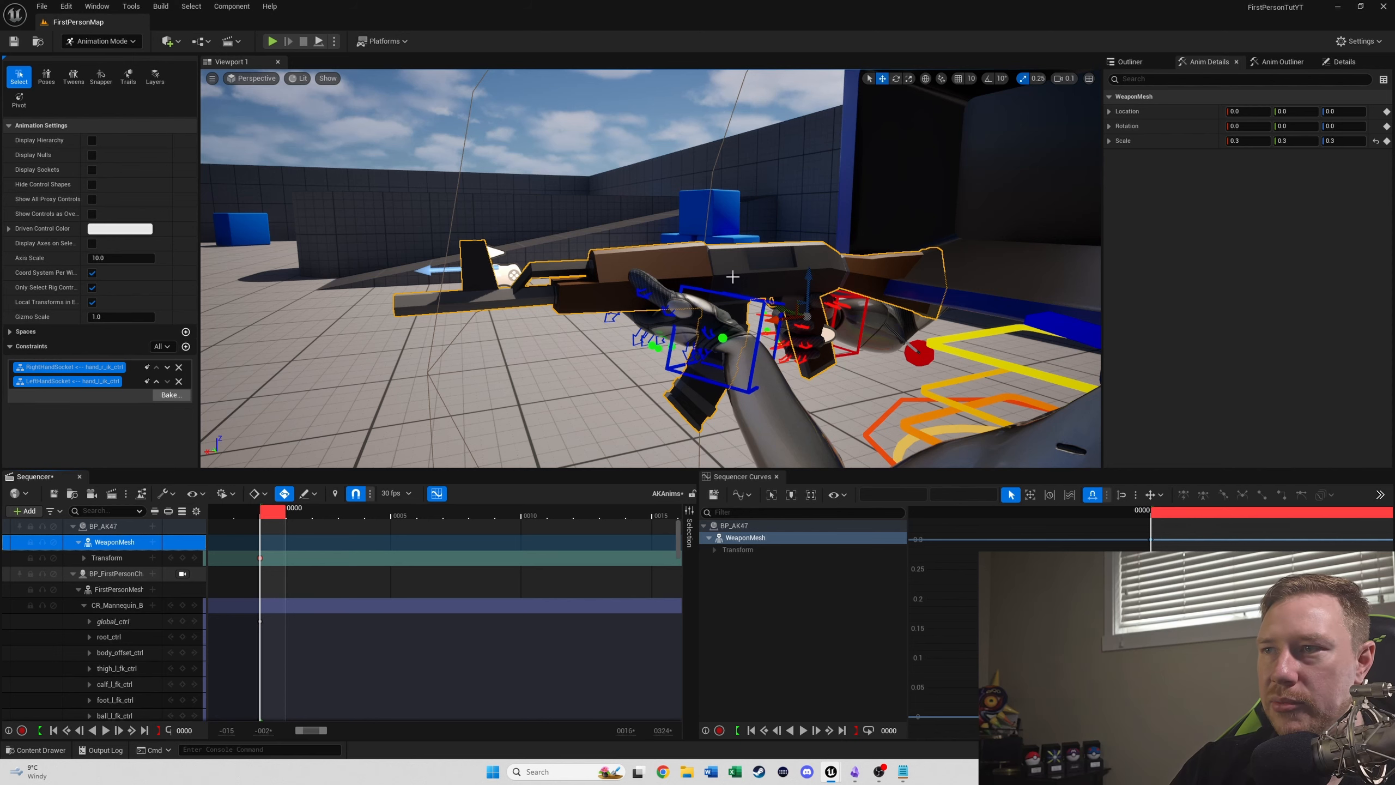
pyautogui.moveTo(806, 274); pyautogui.dragTo(812, 198)
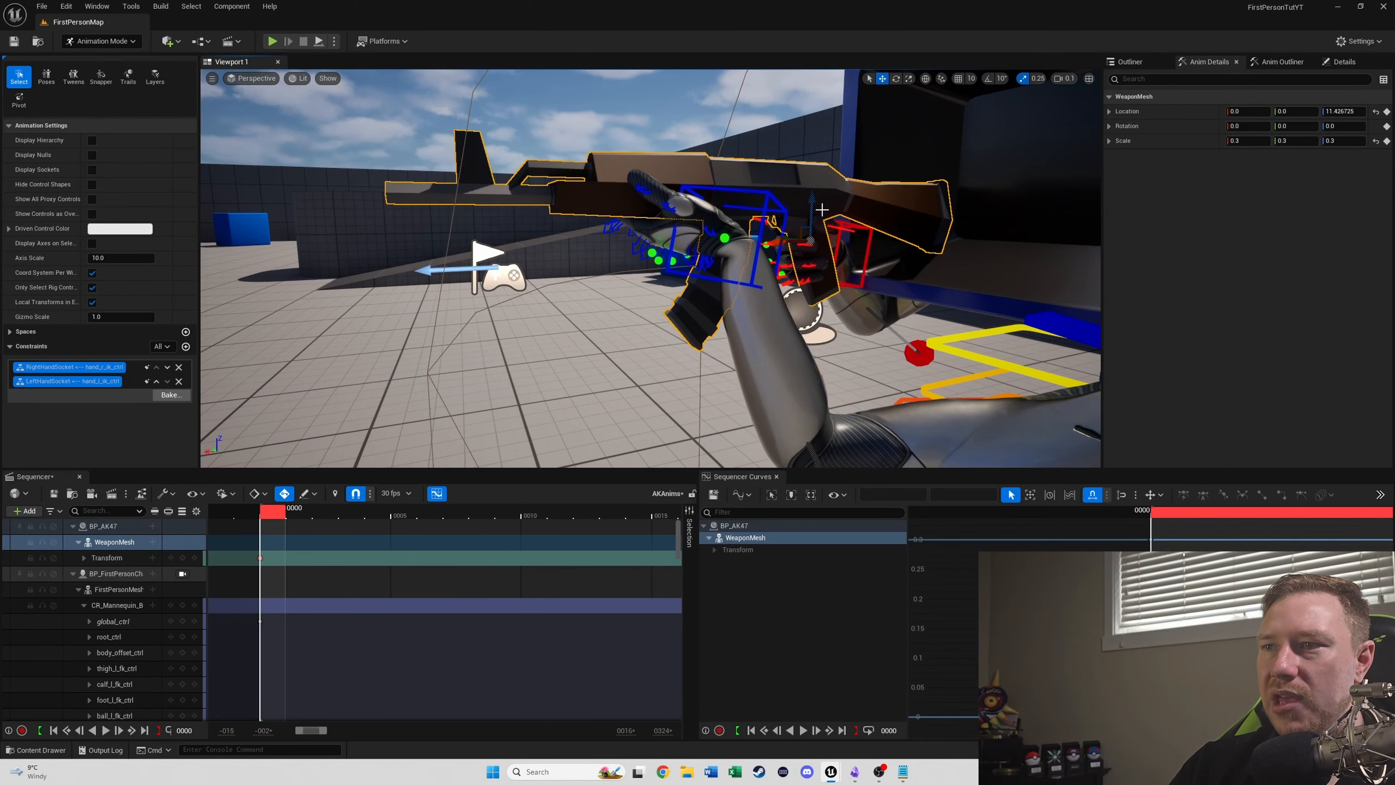
# - Reposition the AK47's WeaponMesh to location about 5.7, 0.0, 8.9, checking its placement through the BP_FirstPersonCharacter camera
pyautogui.click(182, 574)
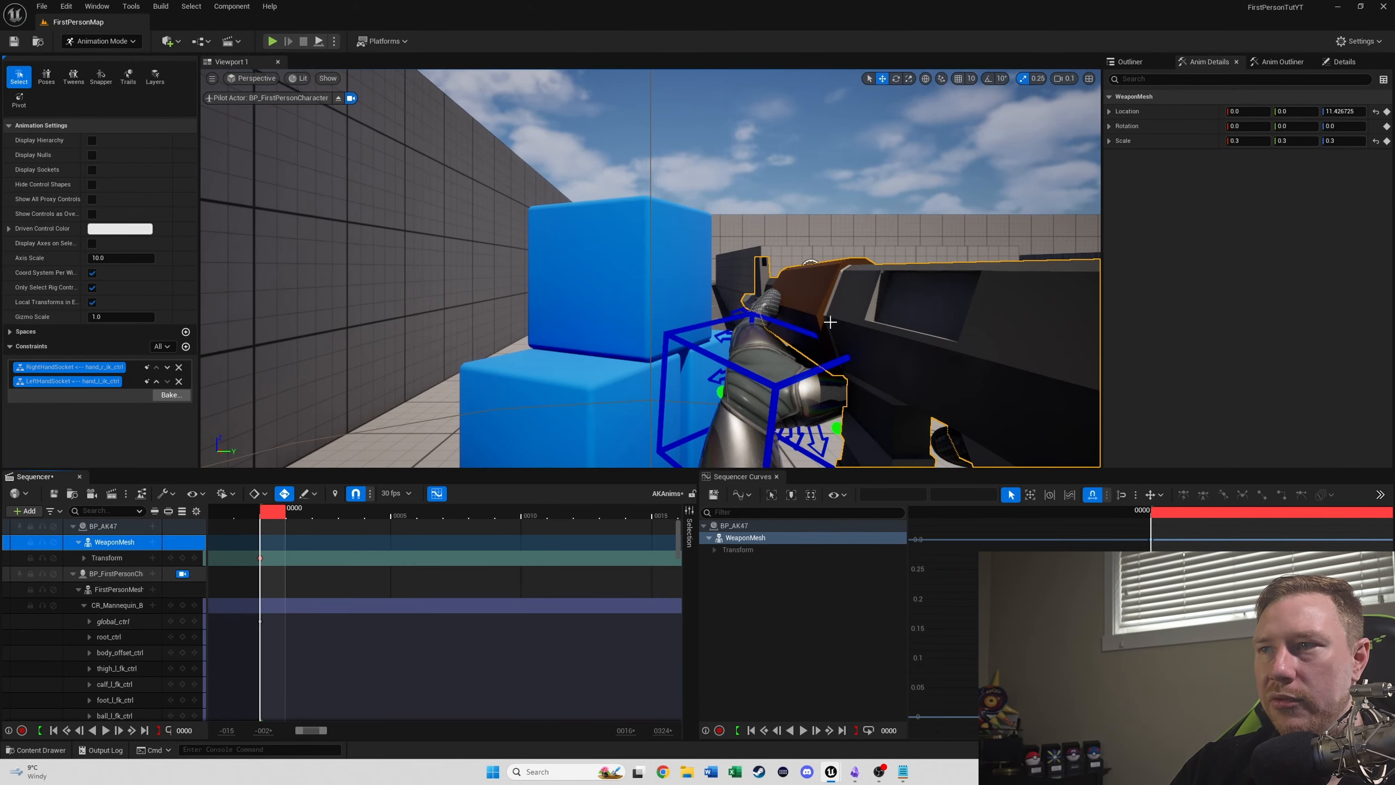
pyautogui.click(183, 573)
pyautogui.moveTo(813, 308); pyautogui.dragTo(879, 351, button='right')
pyautogui.moveTo(786, 413); pyautogui.dragTo(778, 457)
pyautogui.click(183, 573)
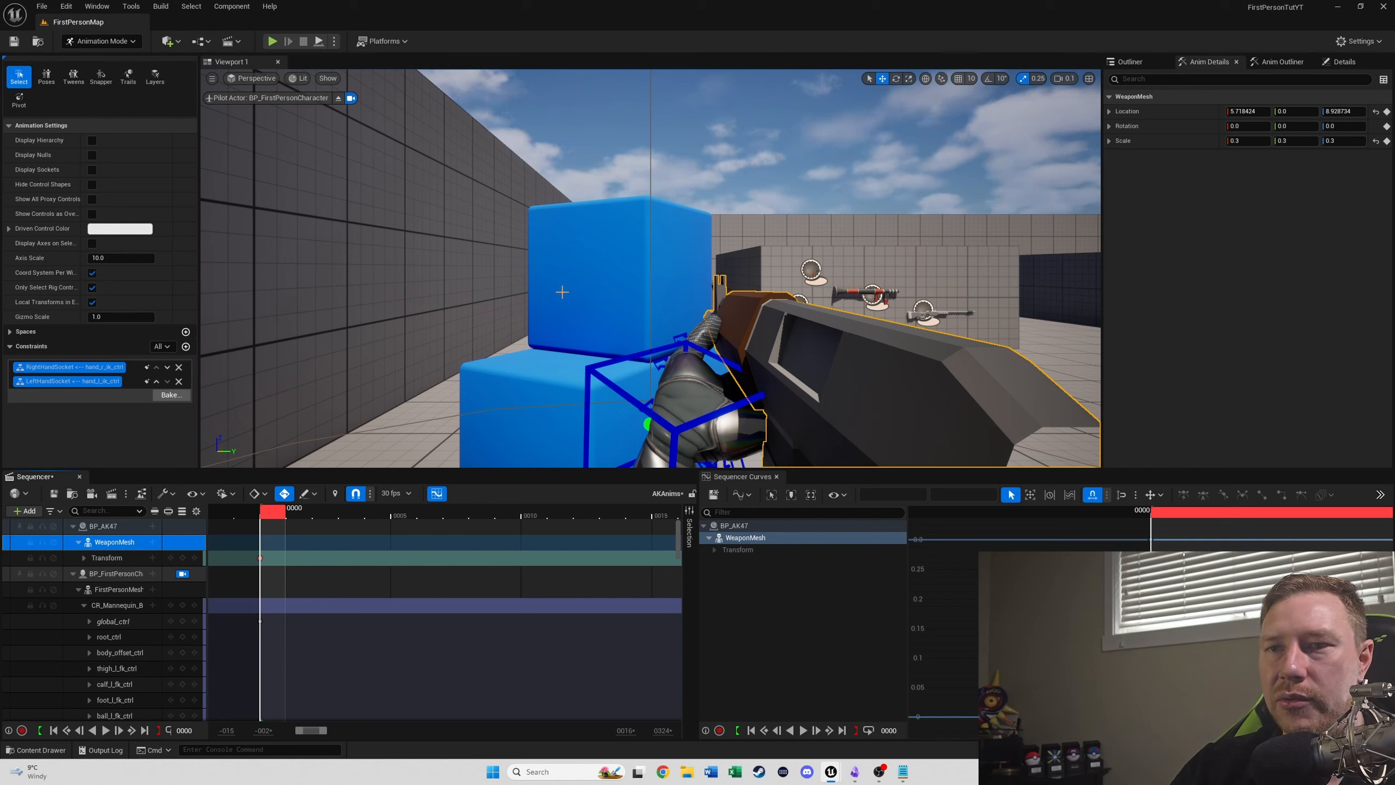
# - Set the FirstPersonCamera field of view to 100° in BP_FirstPersonCharacter, compile it and recheck the character's camera view
pyautogui.keyDown('ctrl'); pyautogui.click(106, 588); pyautogui.keyUp('ctrl')
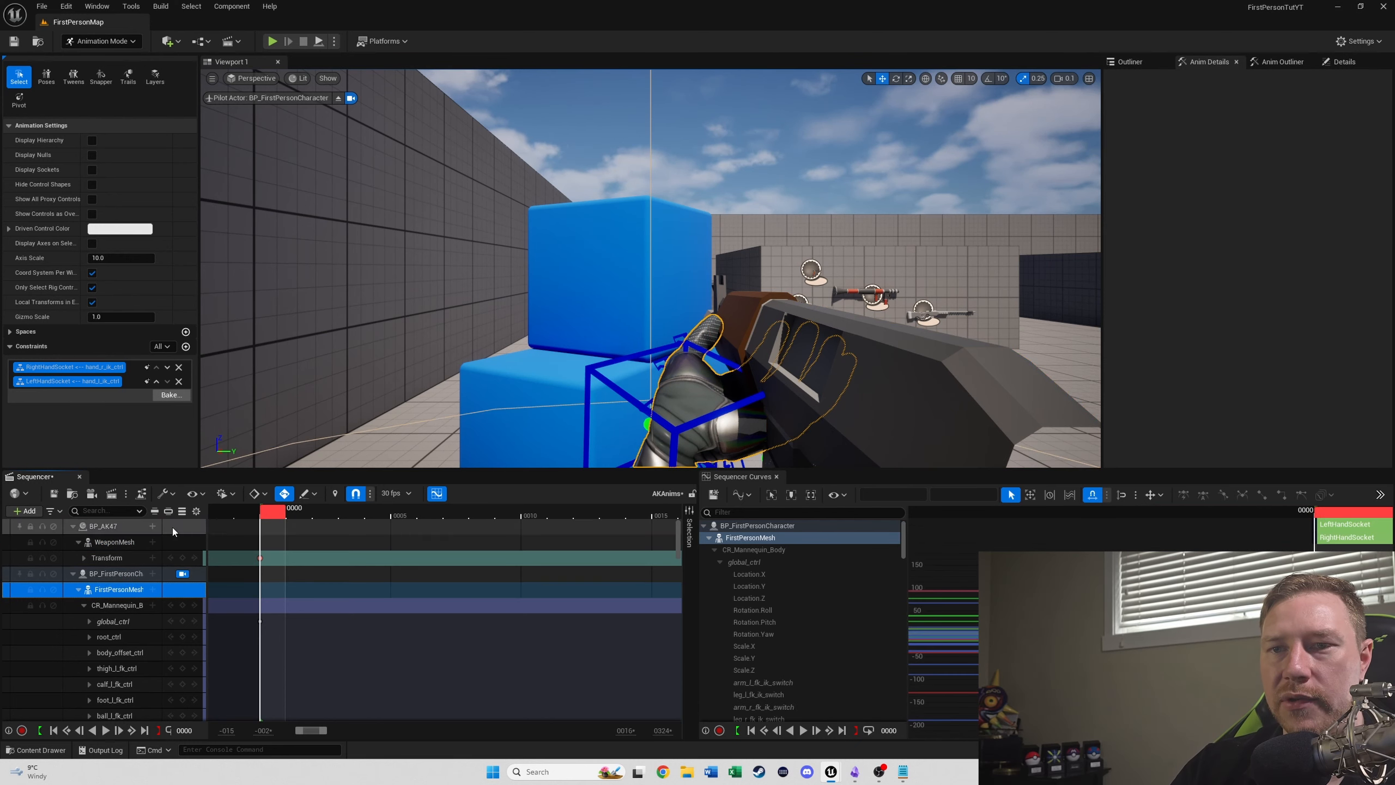
pyautogui.hotkey('ctrl', 'space')
pyautogui.click(46, 588)
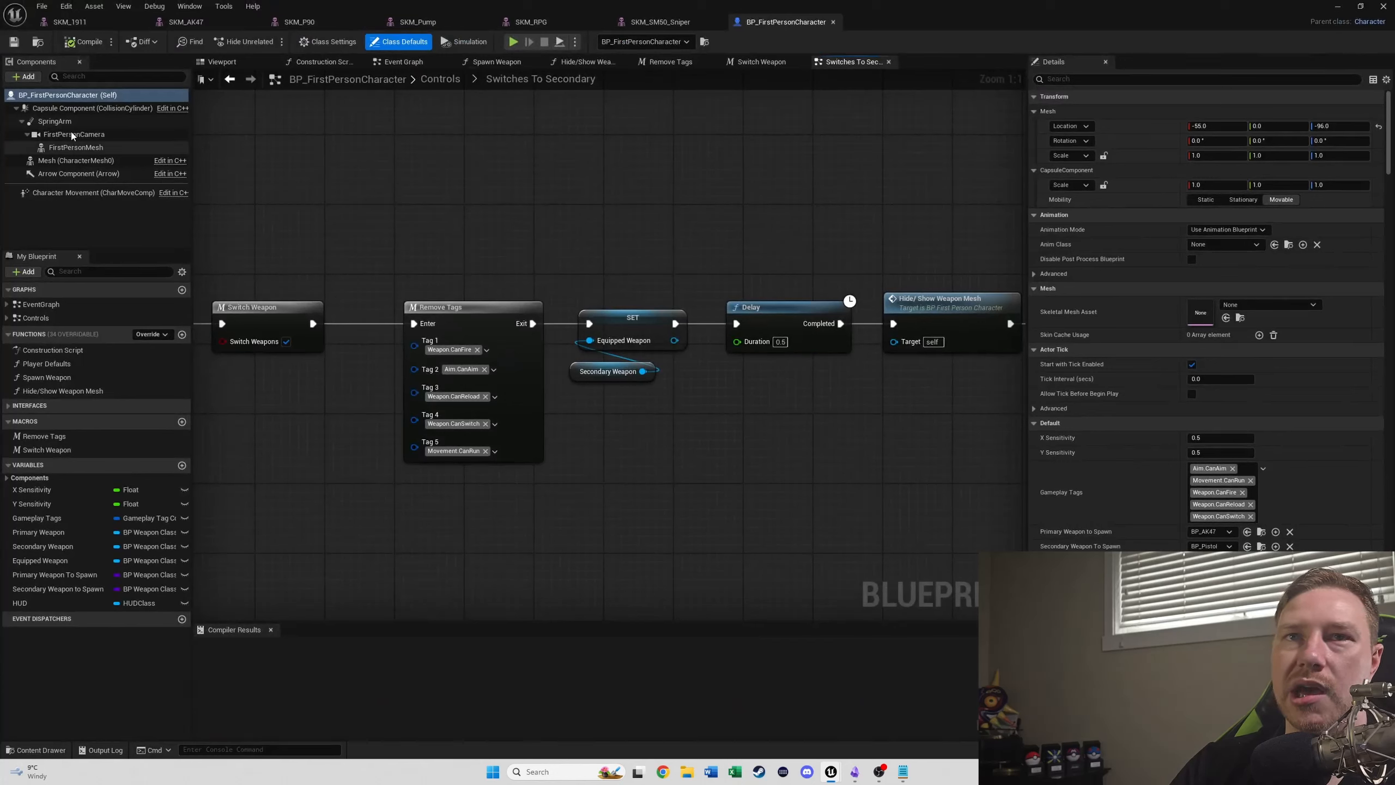
pyautogui.click(67, 136)
pyautogui.click(1234, 287)
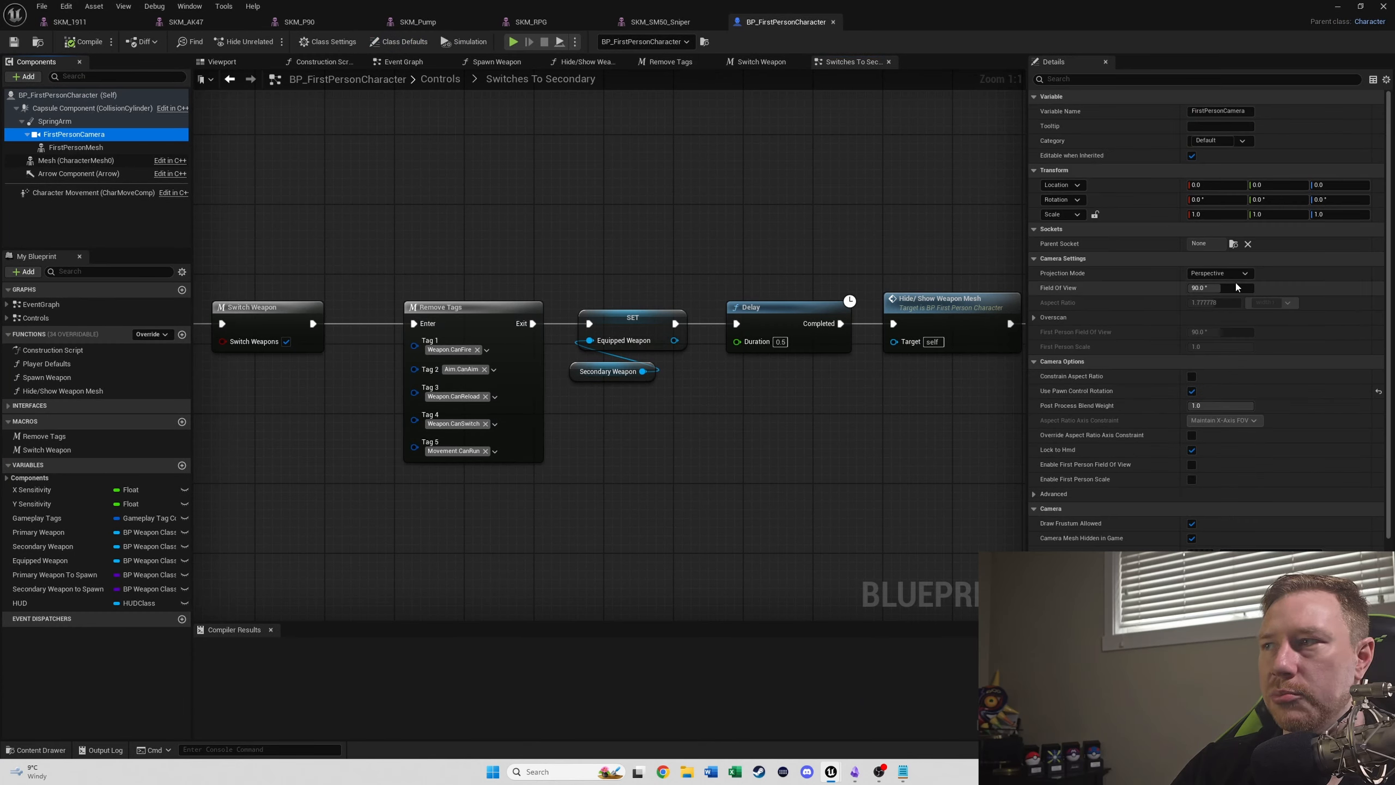
pyautogui.write('100')
pyautogui.press('Return')
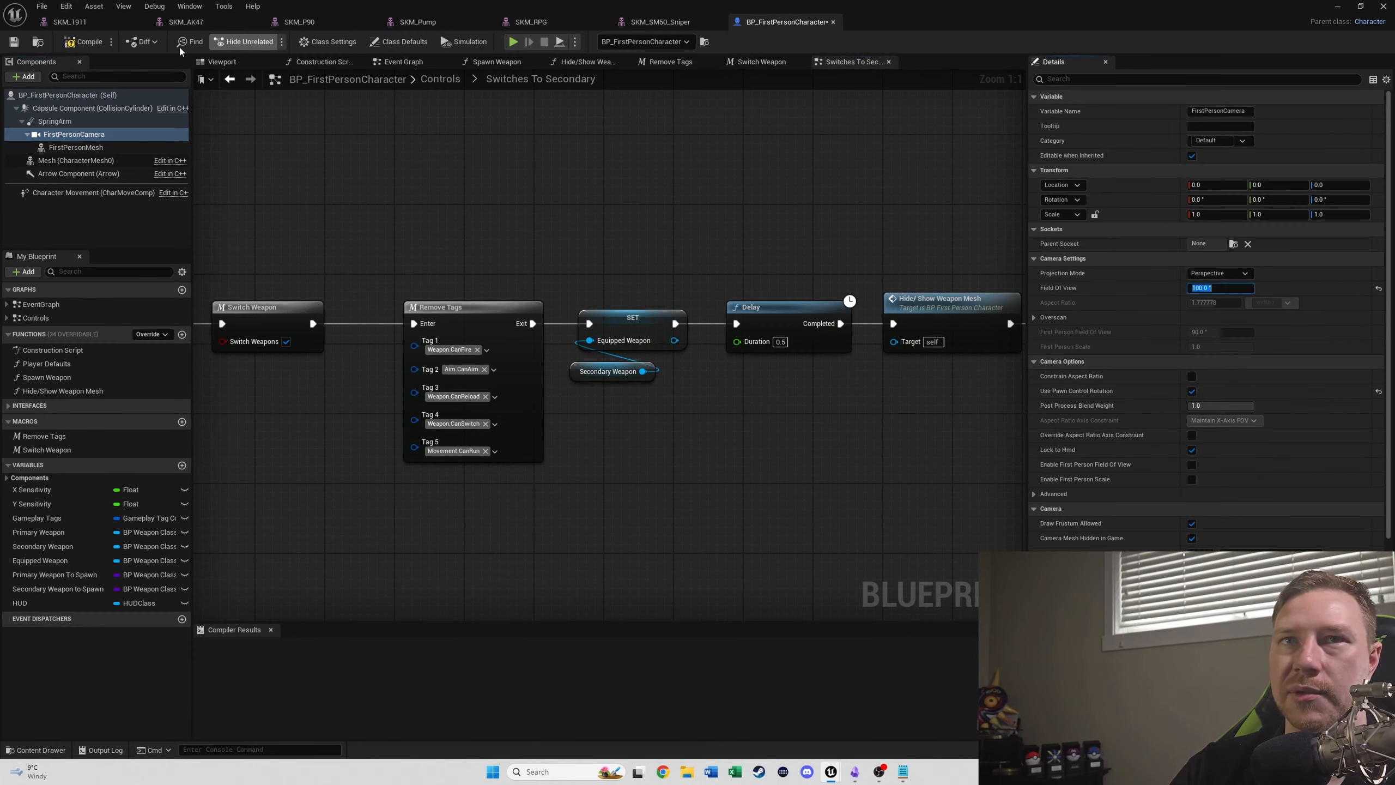
pyautogui.click(82, 41)
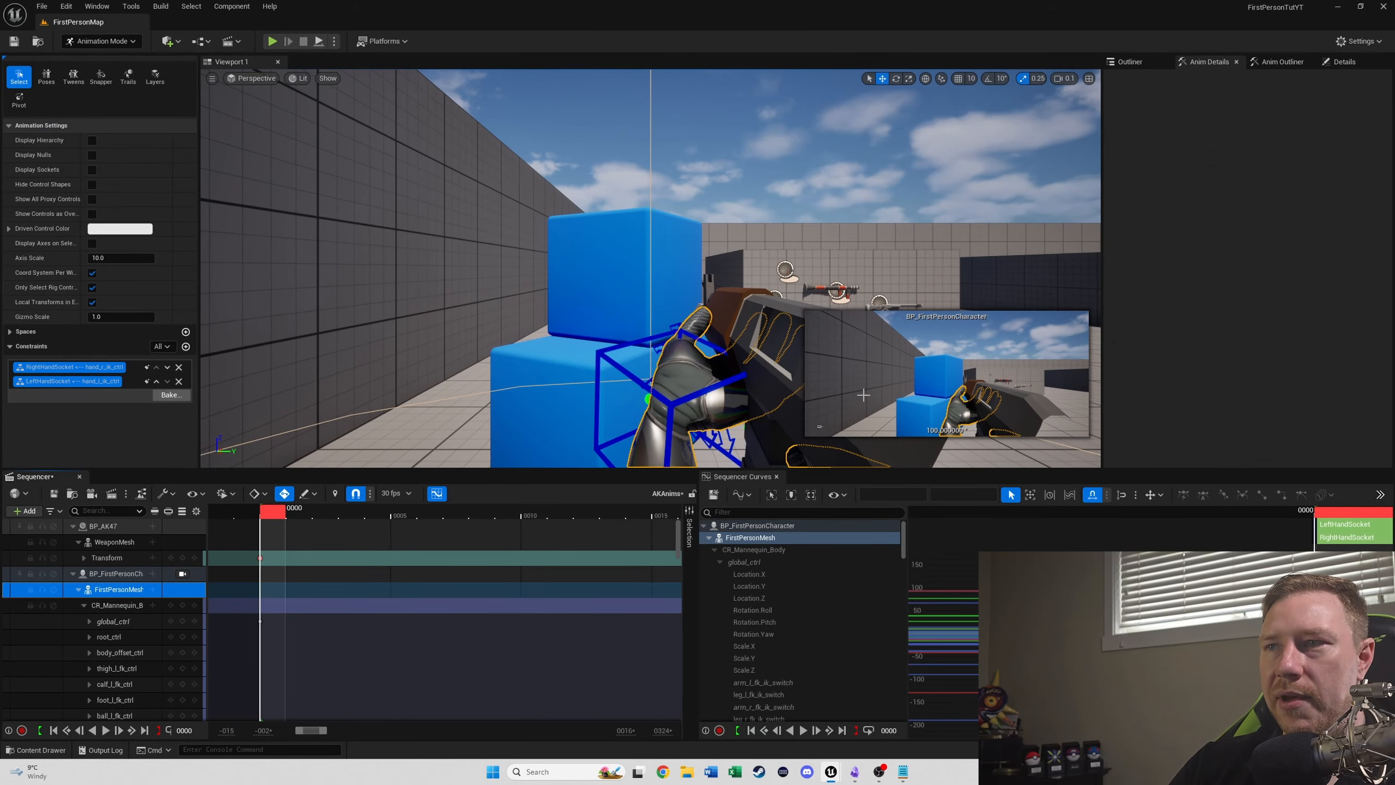
pyautogui.click(182, 573)
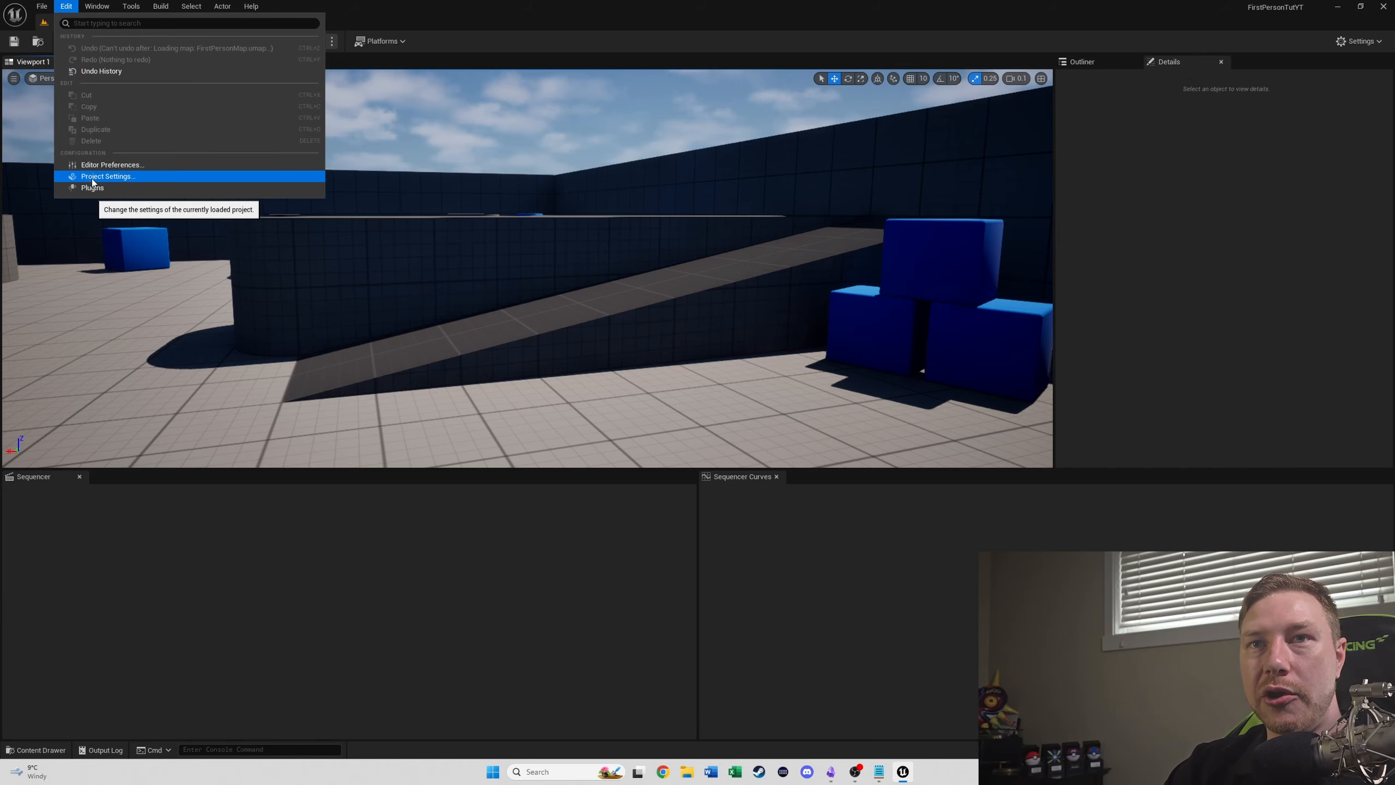
# - Set the Near Clip Plane to 0.1 in the project settings and close them
pyautogui.click(110, 178)
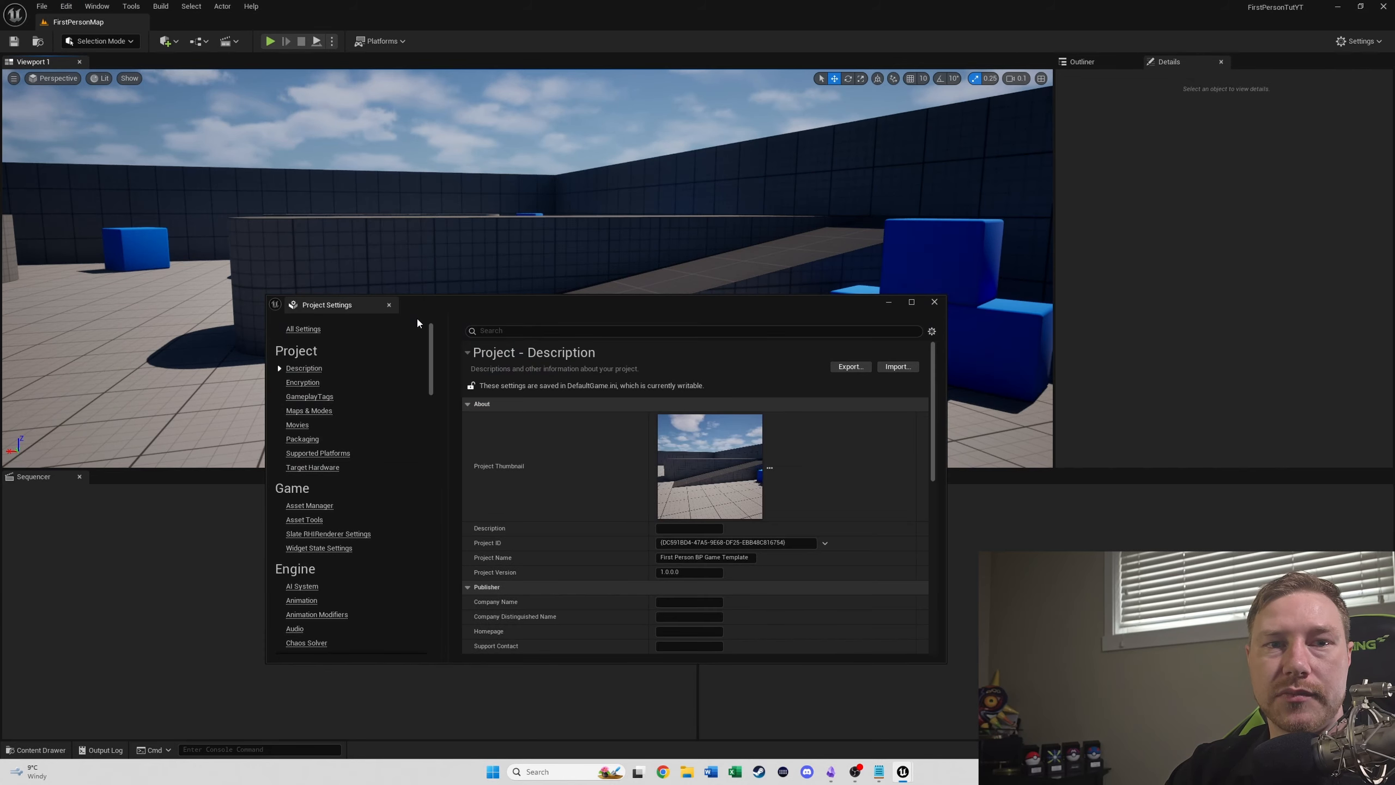
pyautogui.click(607, 331)
pyautogui.write('near clip')
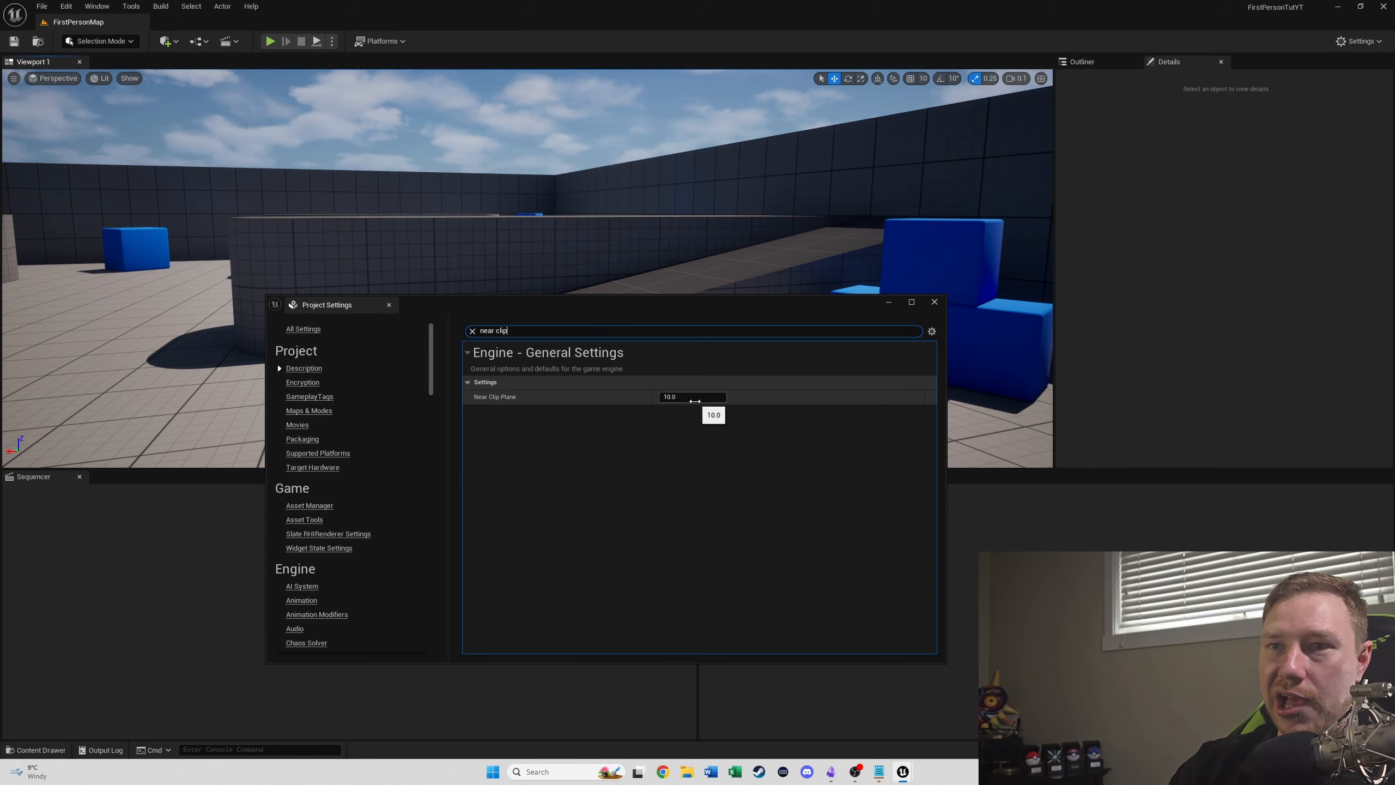
pyautogui.click(694, 398)
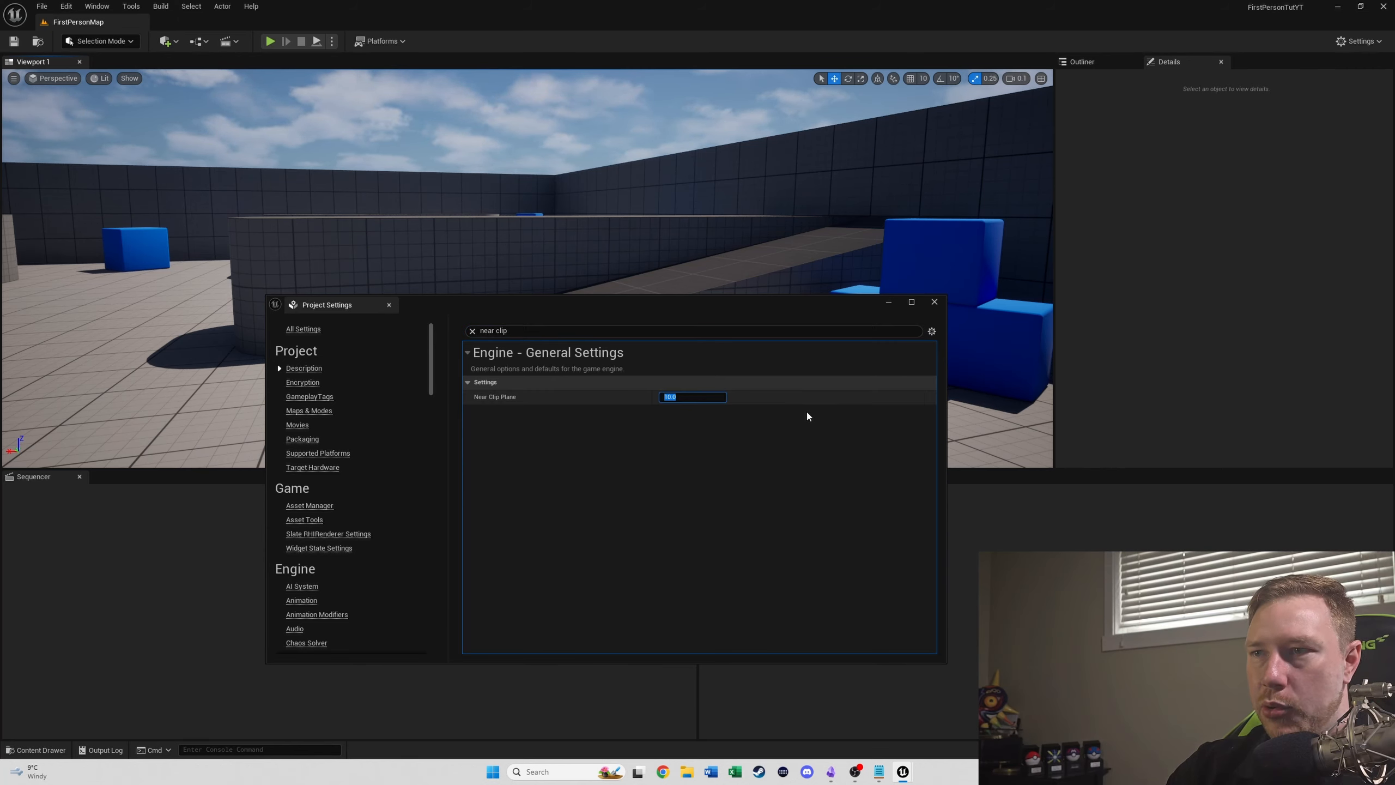
pyautogui.write('0.1')
pyautogui.press('Return')
pyautogui.click(934, 302)
pyautogui.click(44, 7)
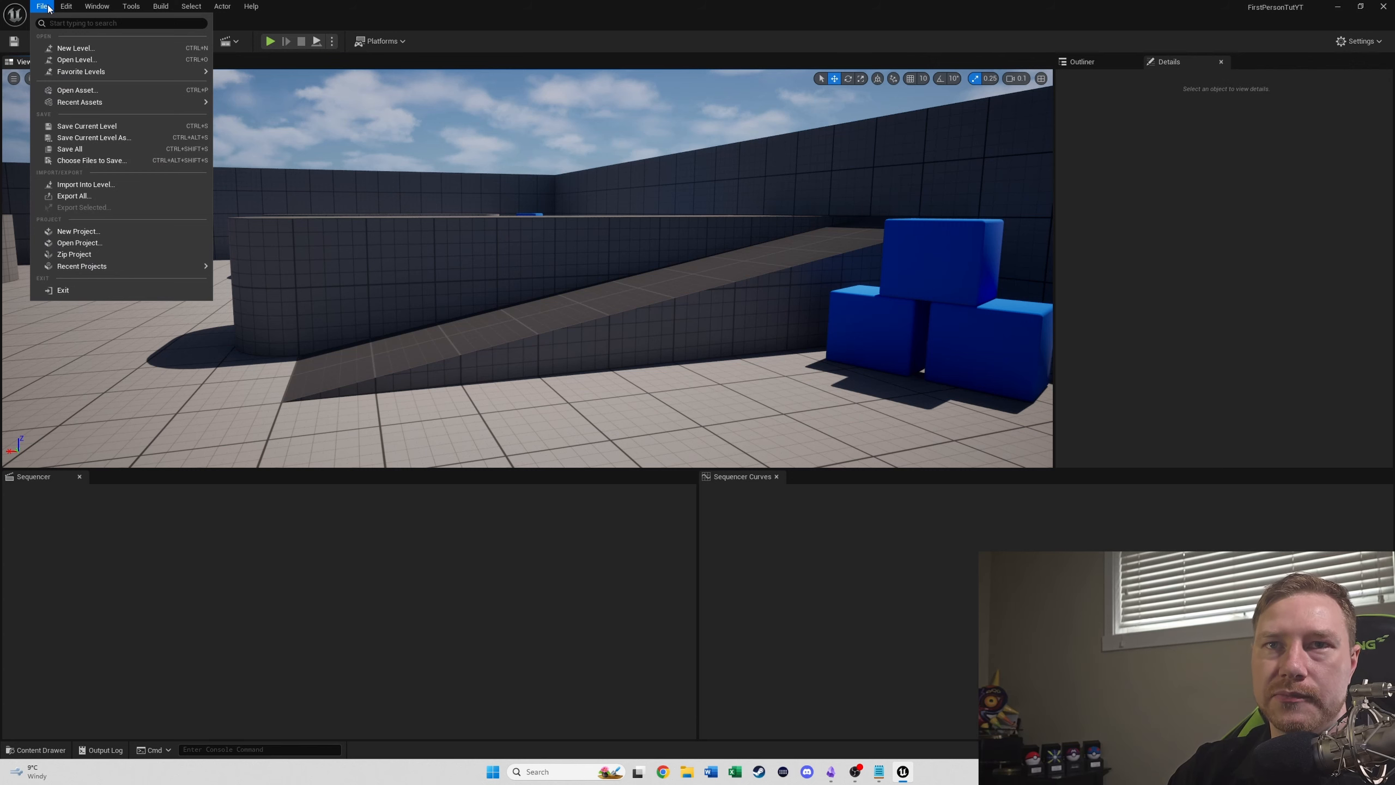
pyautogui.click(46, 6)
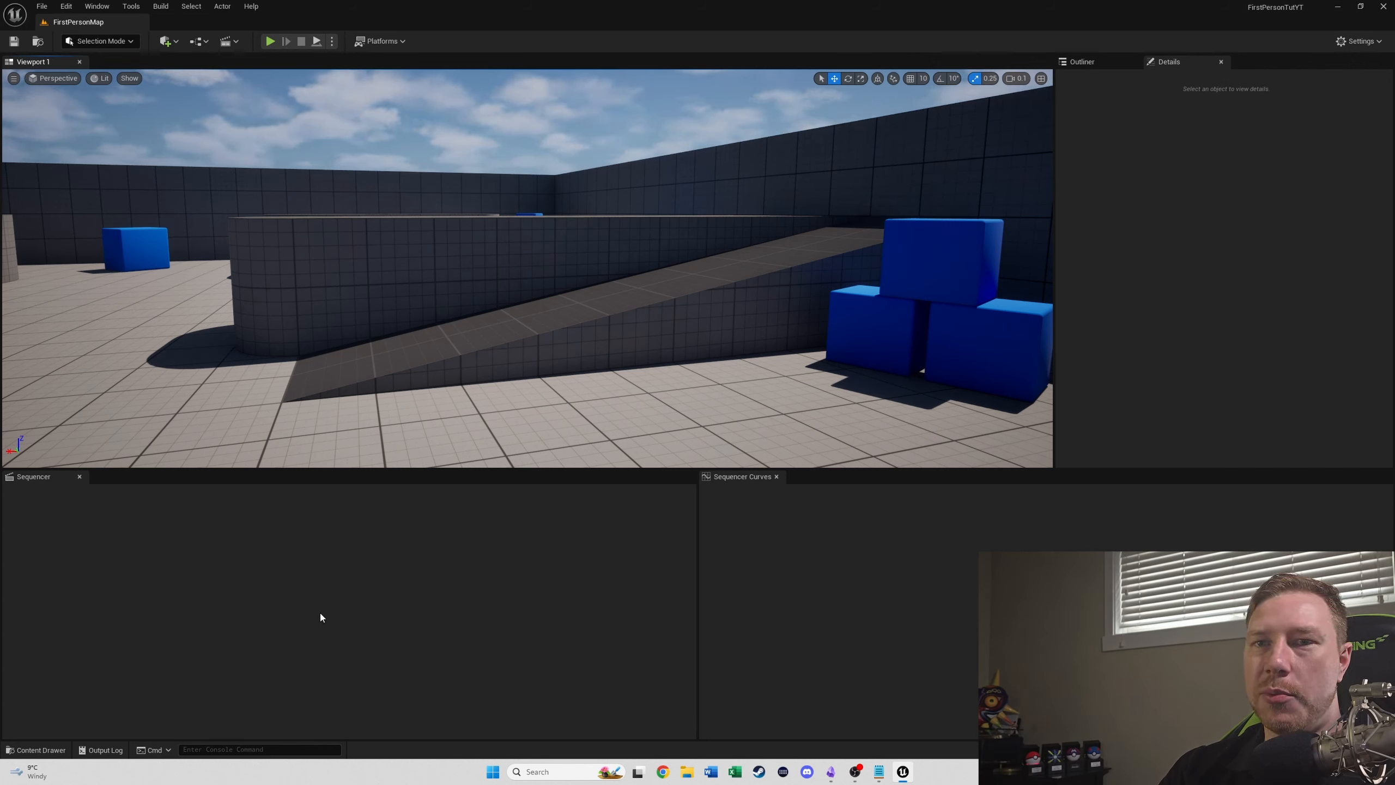
# - Reopen the AKAnims level sequence and inspect the weapon's clipping through the BP_FirstPersonCharacter camera
pyautogui.click(36, 749)
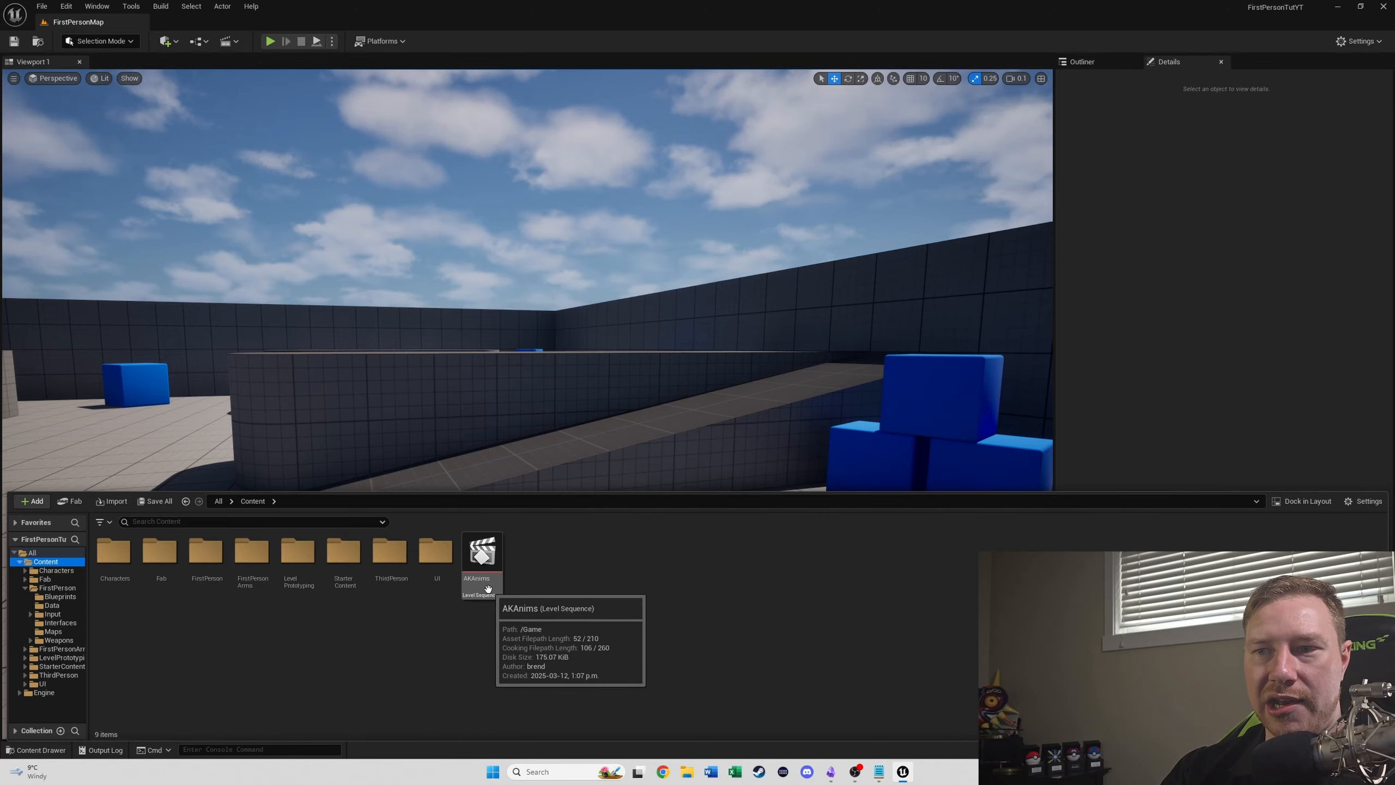
pyautogui.click(482, 554)
pyautogui.click(576, 453)
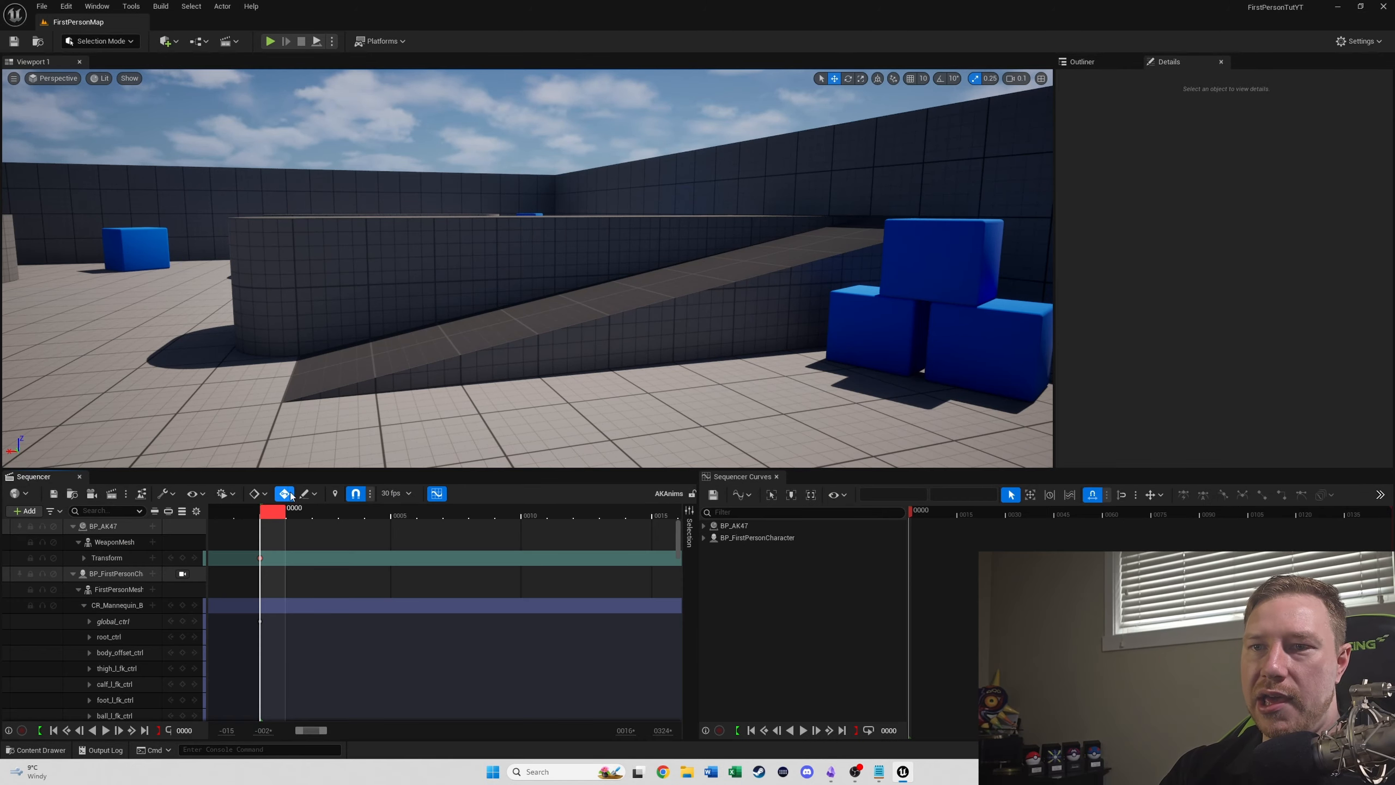
pyautogui.moveTo(463, 290); pyautogui.dragTo(315, 363, button='right')
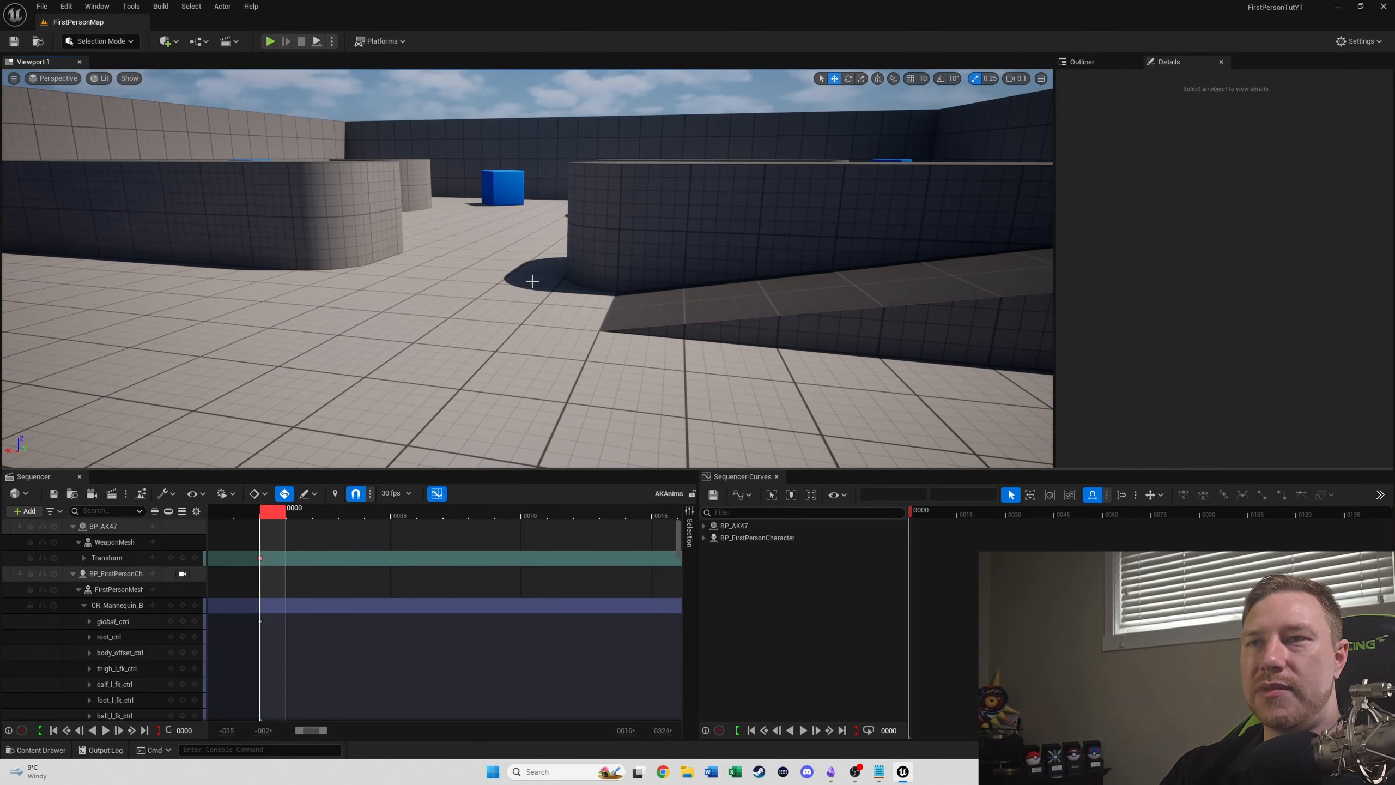
pyautogui.click(187, 573)
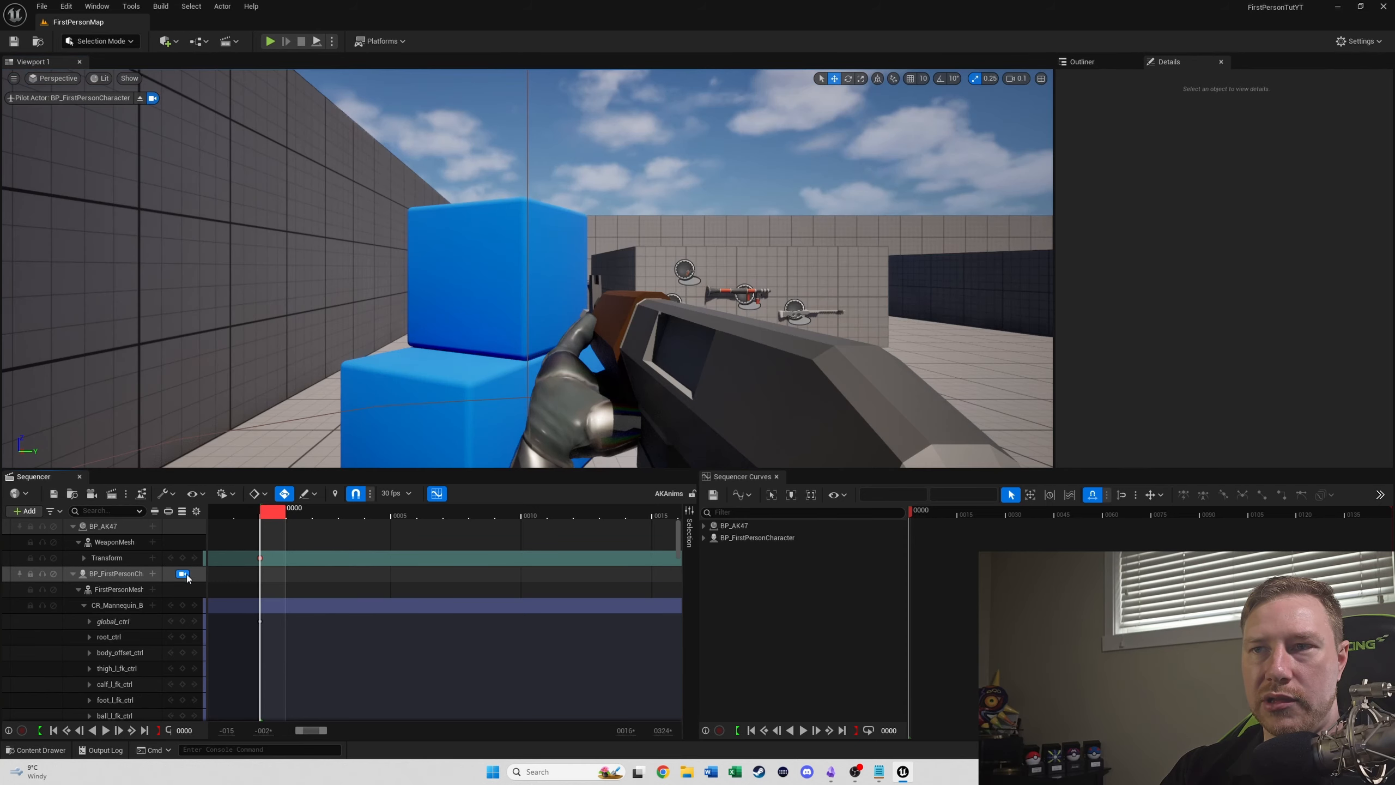
pyautogui.click(183, 574)
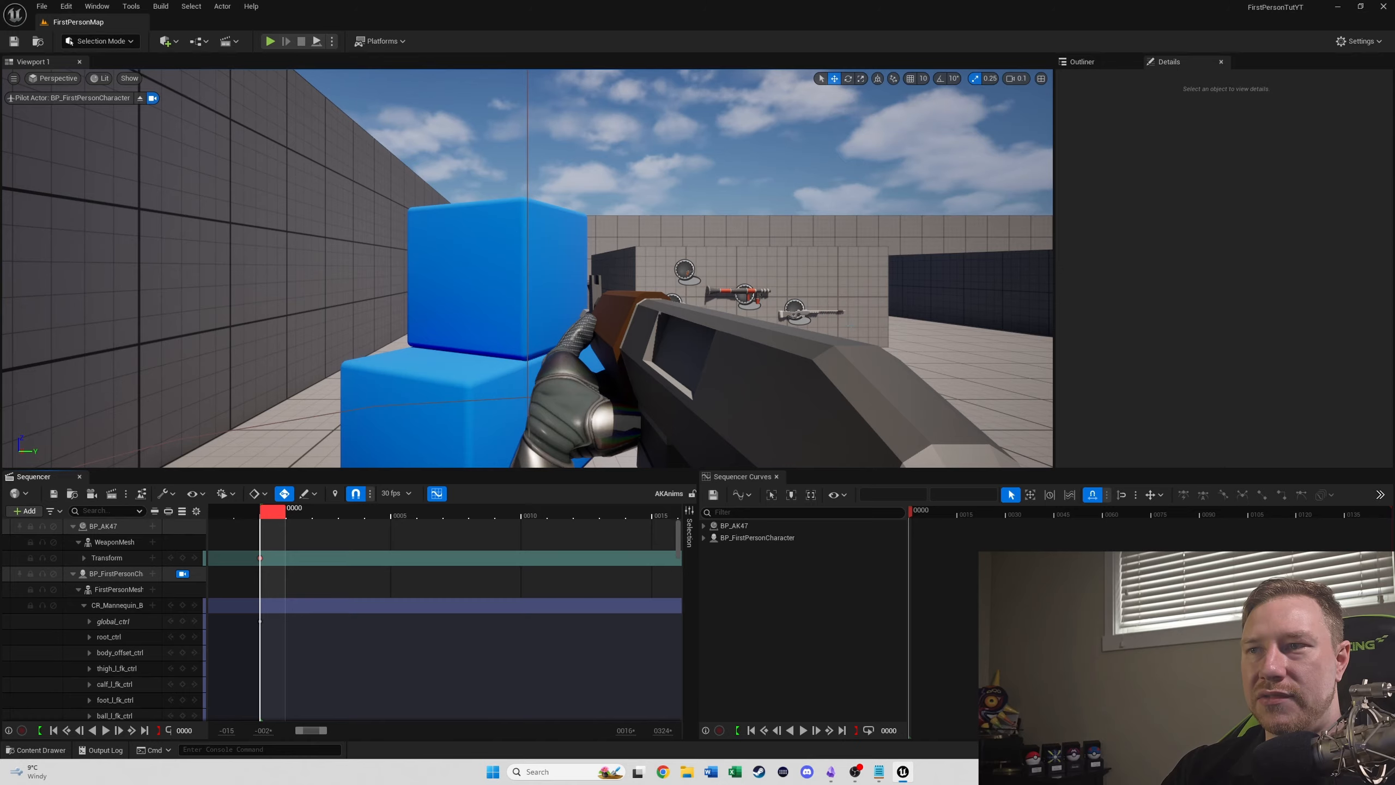
pyautogui.click(182, 574)
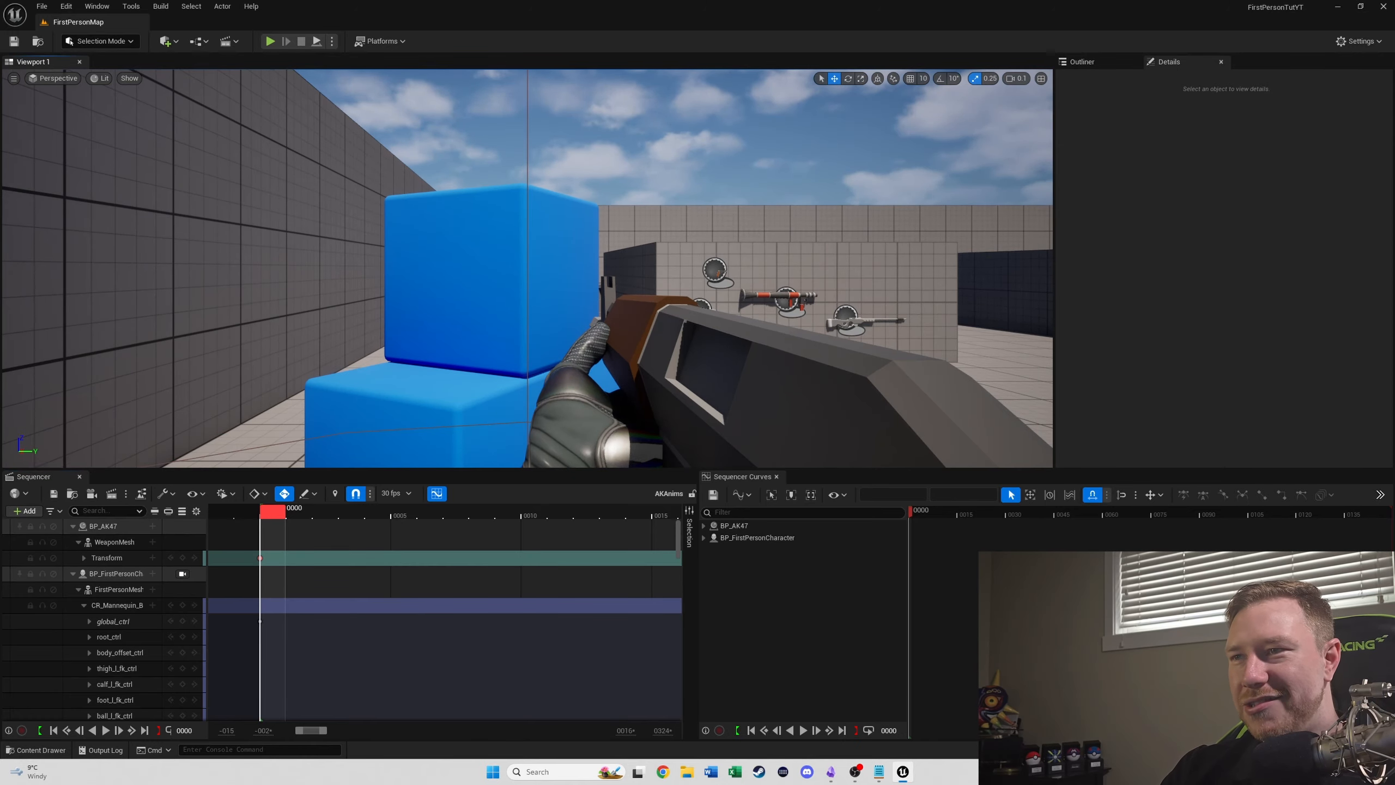
# - Select the character's FirstPersonMesh and switch the editor to Animation mode
pyautogui.moveTo(528, 286); pyautogui.dragTo(307, 280, button='right')
pyautogui.moveTo(767, 336); pyautogui.dragTo(631, 330, button='right')
pyautogui.click(119, 589)
pyautogui.click(100, 41)
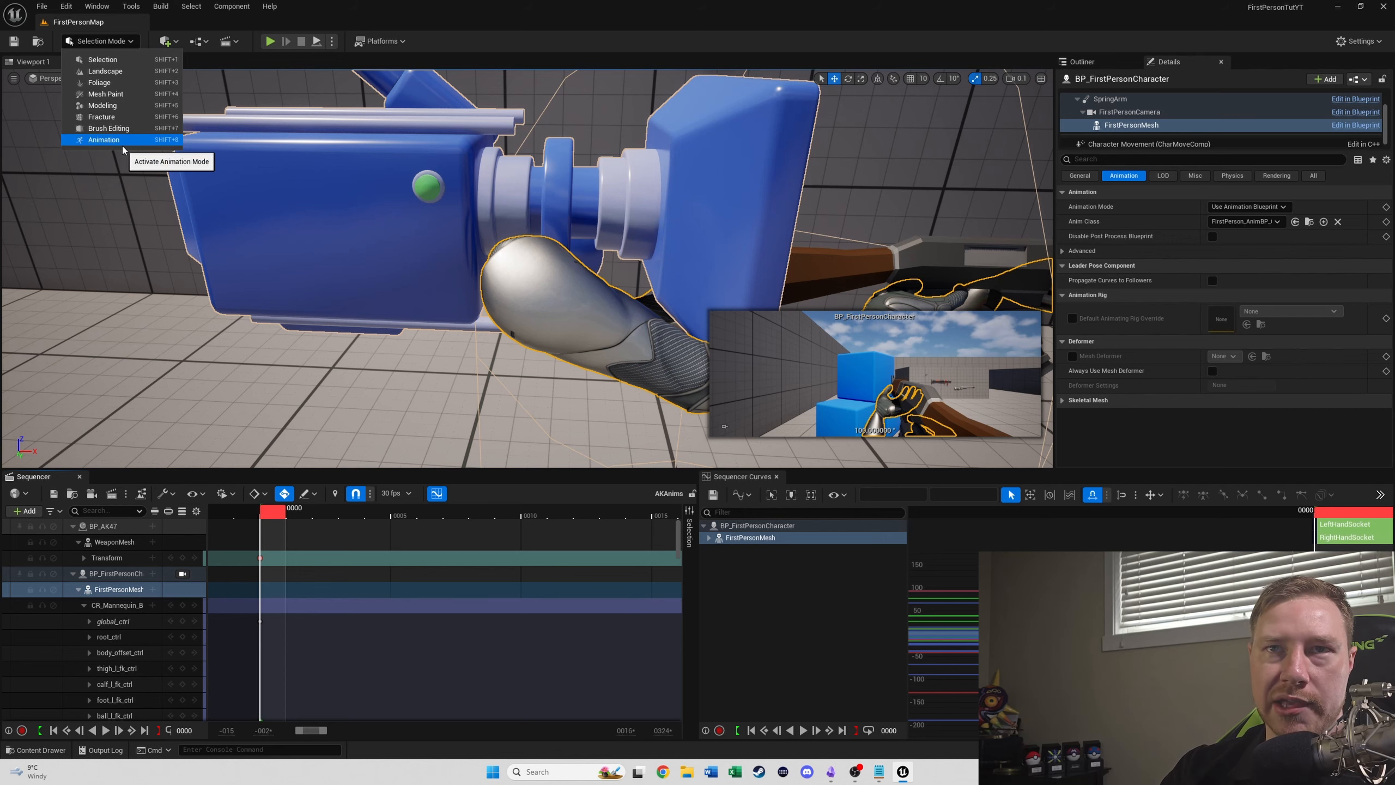
pyautogui.click(122, 143)
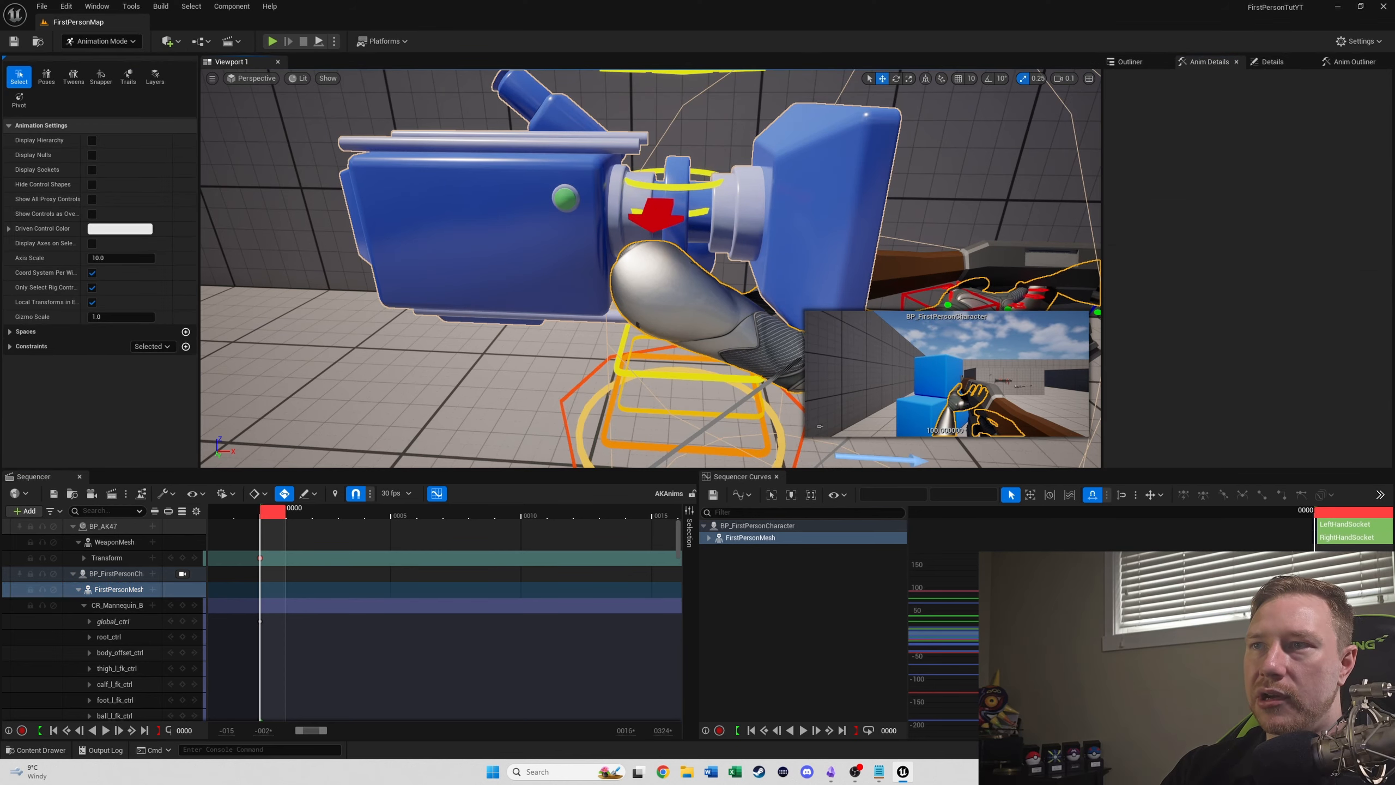
# - Move clavicle_r_ctrl forward to location about 0.0, 15.4, 0.0
pyautogui.click(695, 237)
pyautogui.moveTo(695, 237); pyautogui.dragTo(767, 238)
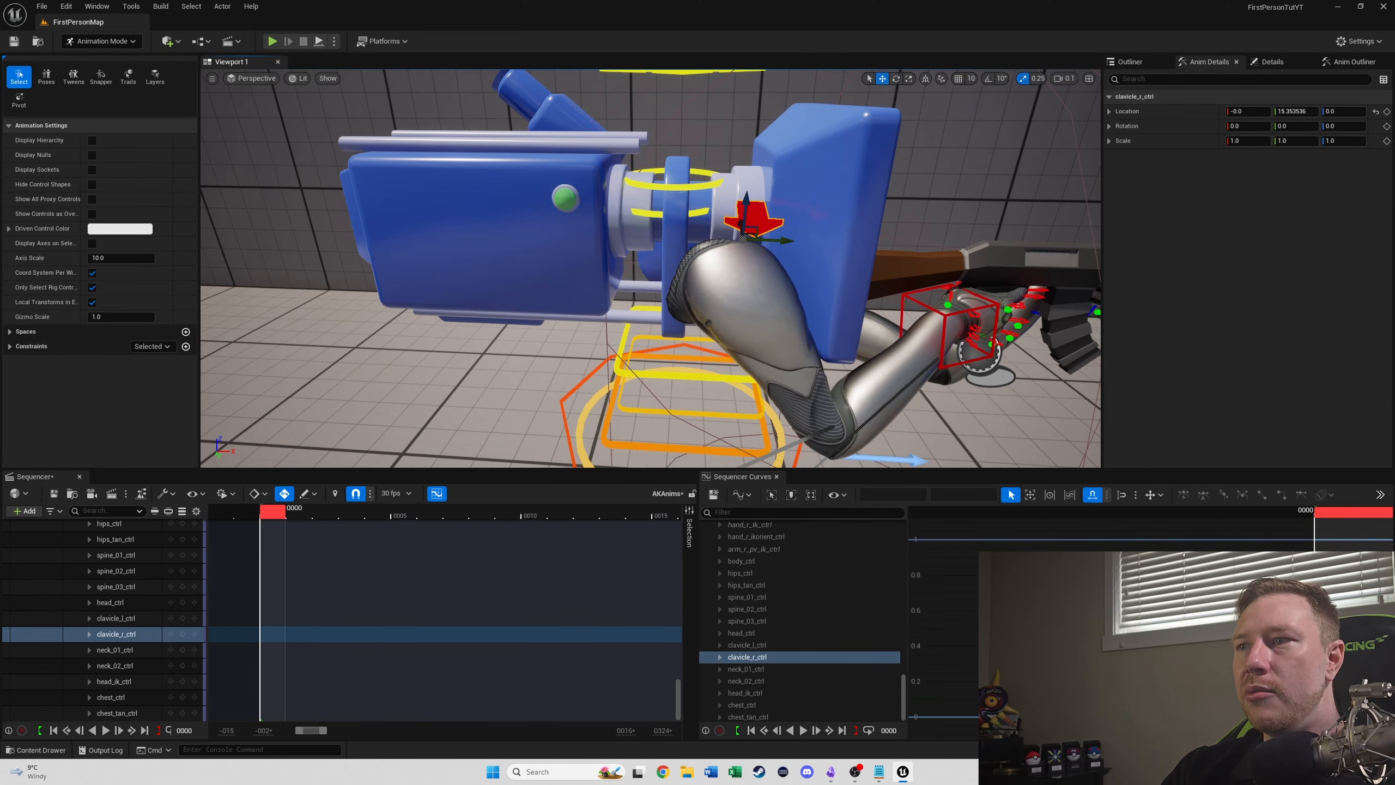
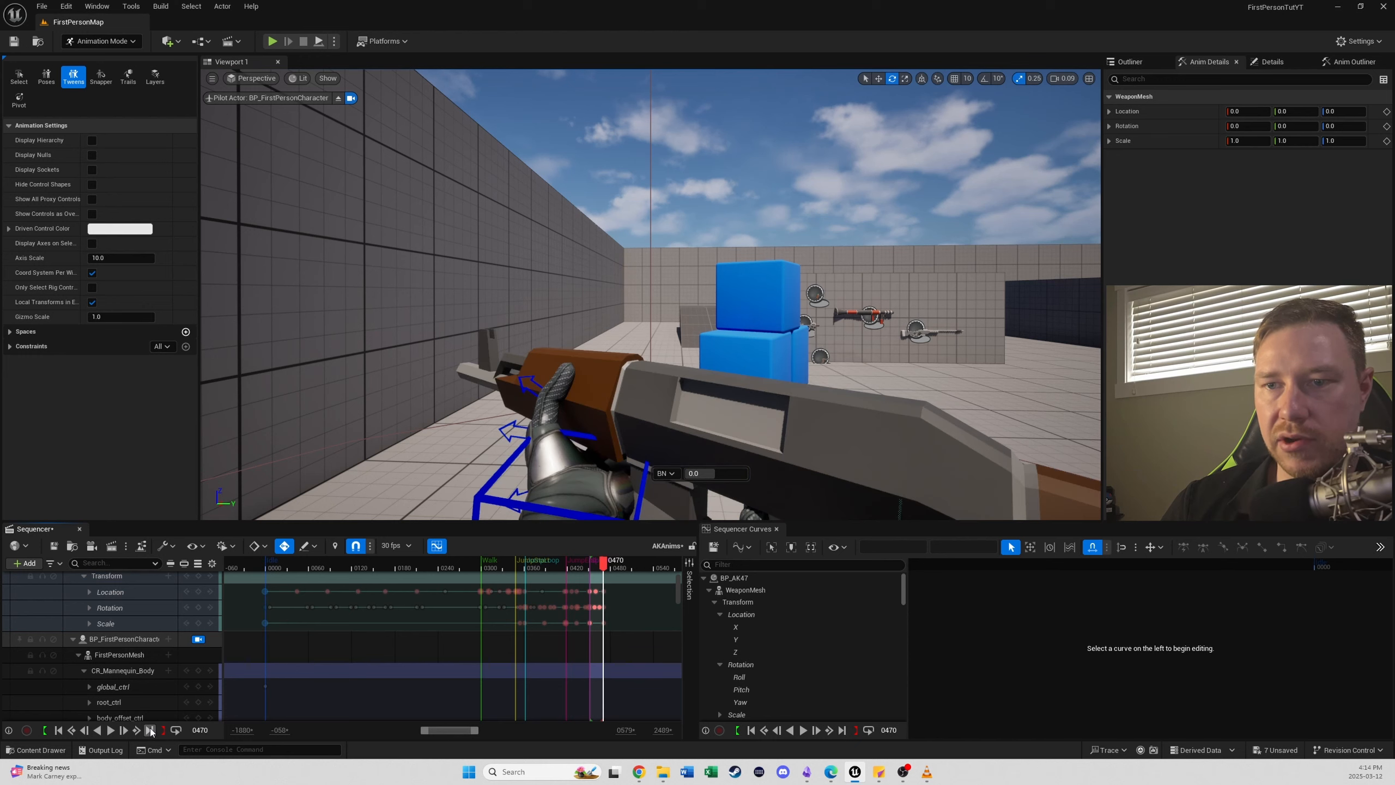
# - Paste the copied WeaponMesh transform keys at frame 0472 and shift the playback range to start there and end just past it
pyautogui.keyDown('ctrl'); pyautogui.scroll(14, 632, 602); pyautogui.keyUp('ctrl')
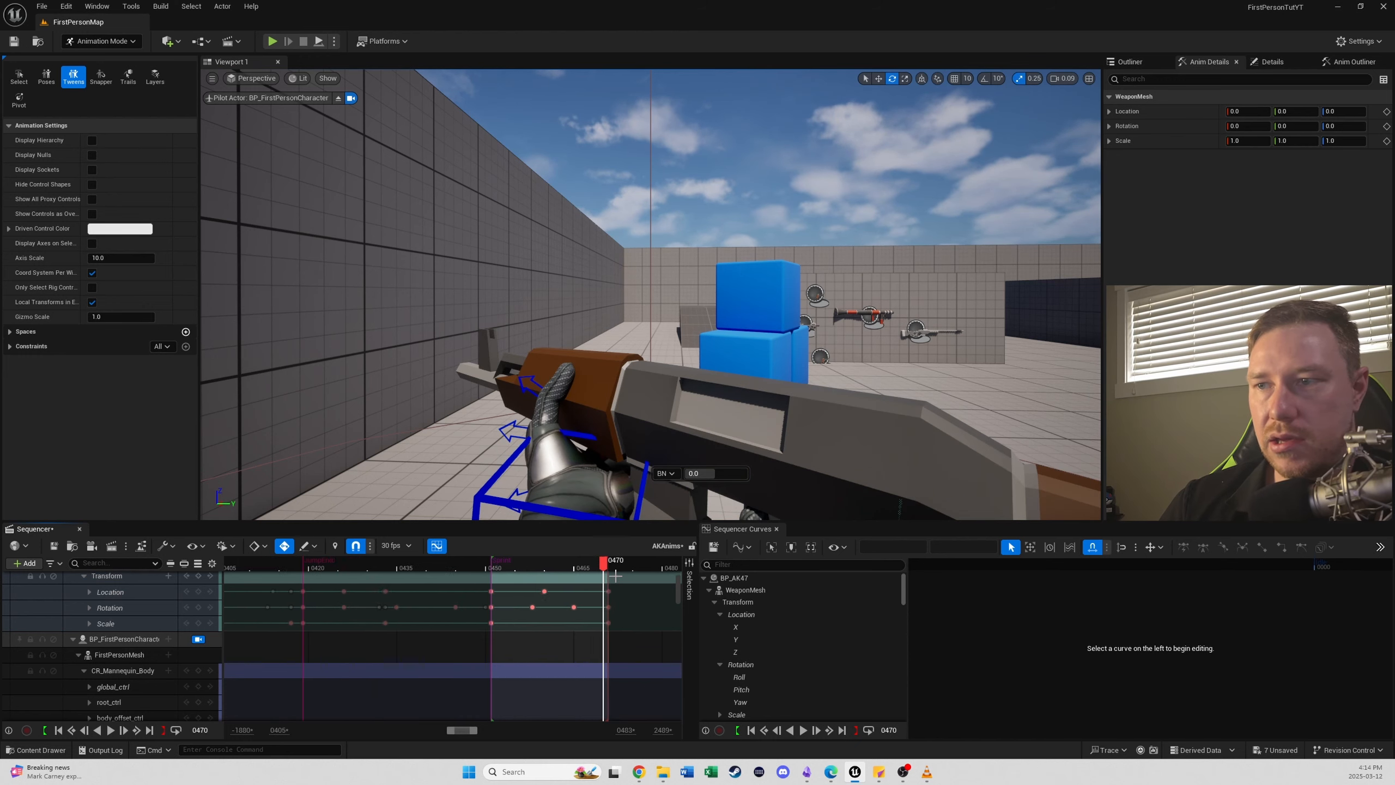
pyautogui.moveTo(612, 566); pyautogui.dragTo(652, 559)
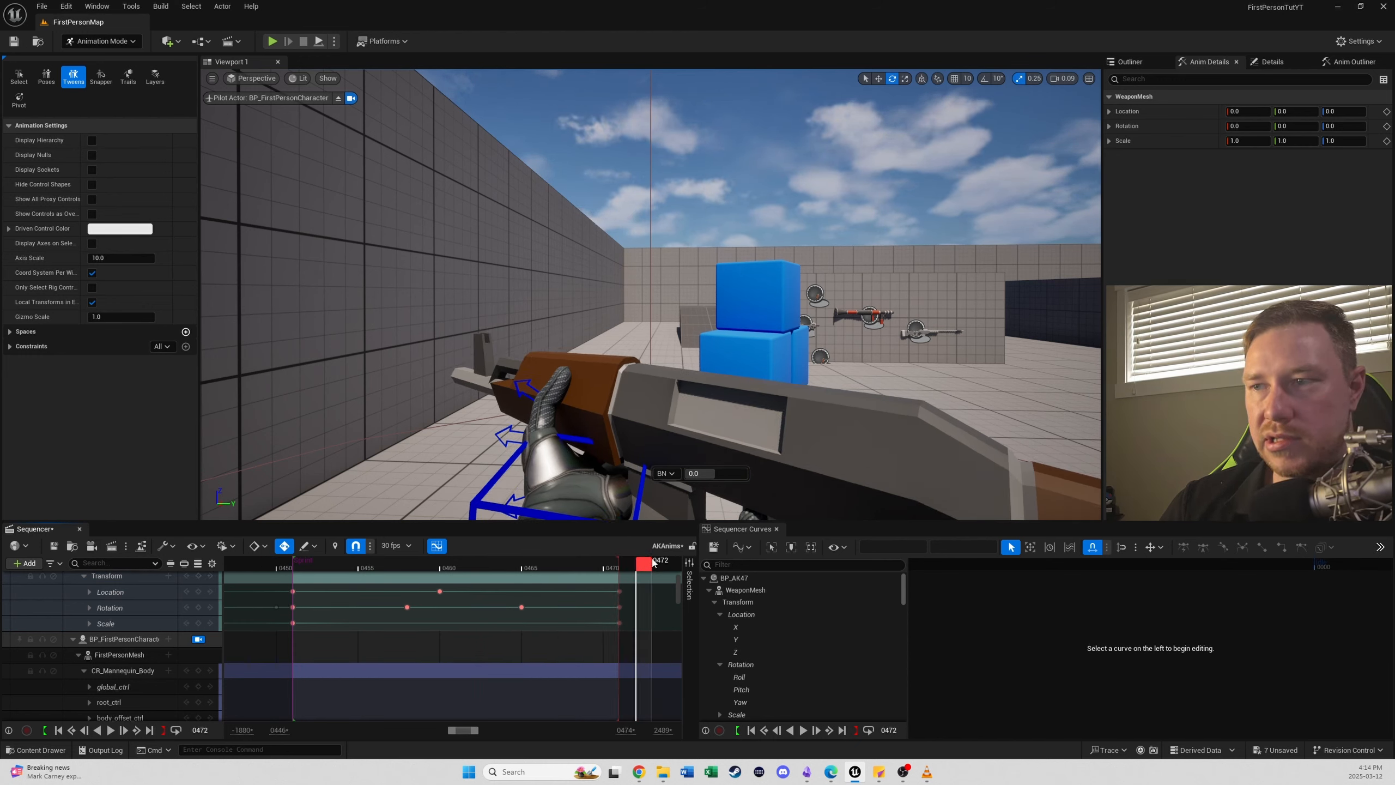
pyautogui.hotkey('ctrl', 'v')
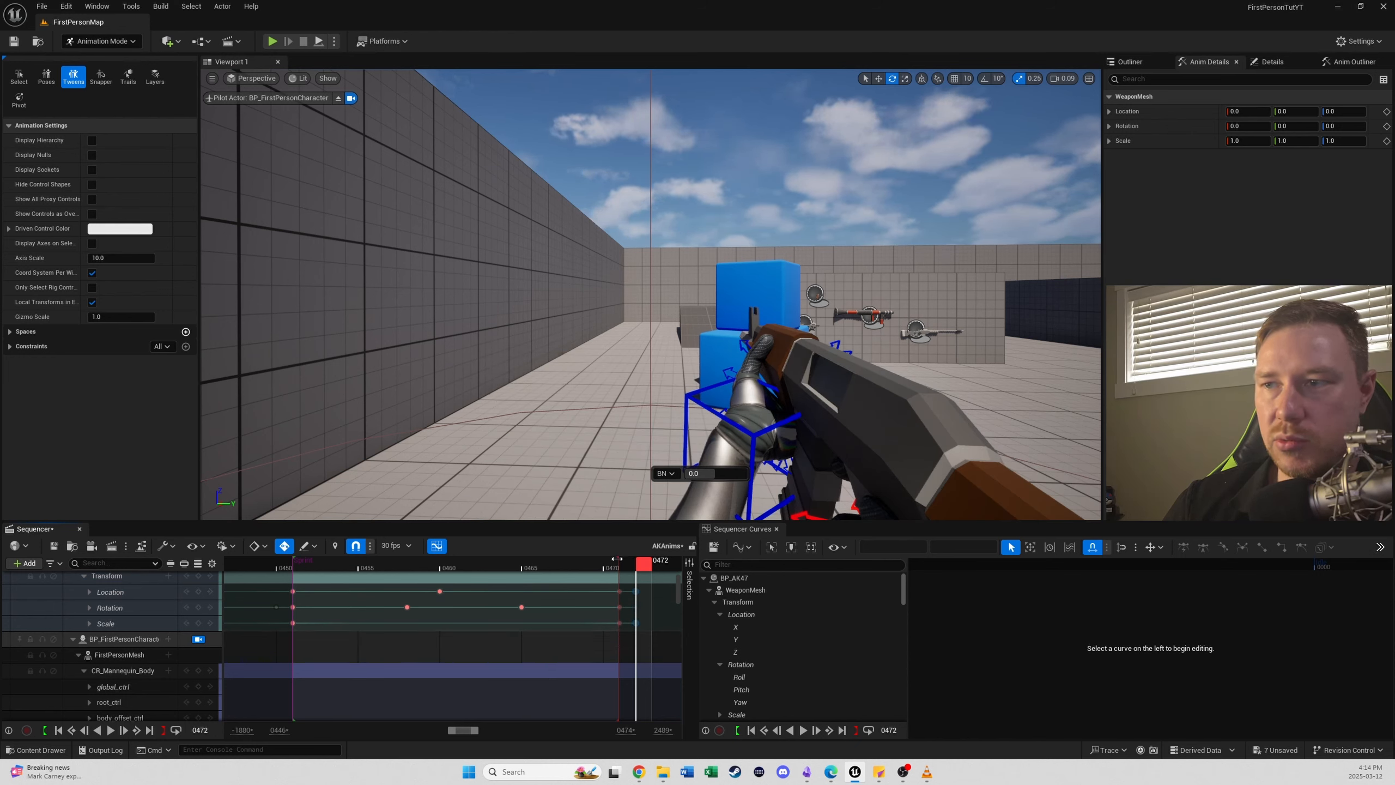
pyautogui.moveTo(617, 559); pyautogui.dragTo(666, 560)
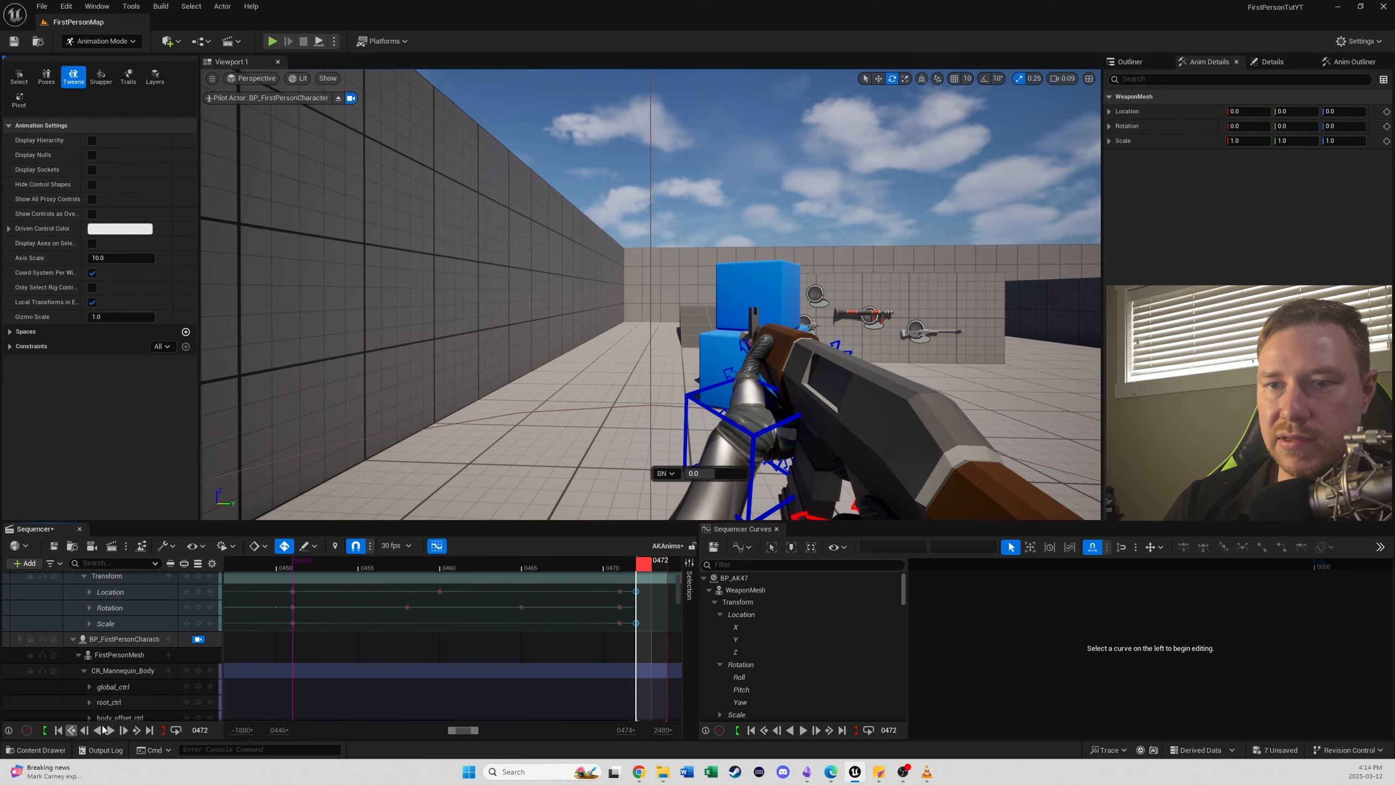
pyautogui.moveTo(599, 628); pyautogui.dragTo(461, 668, button='right')
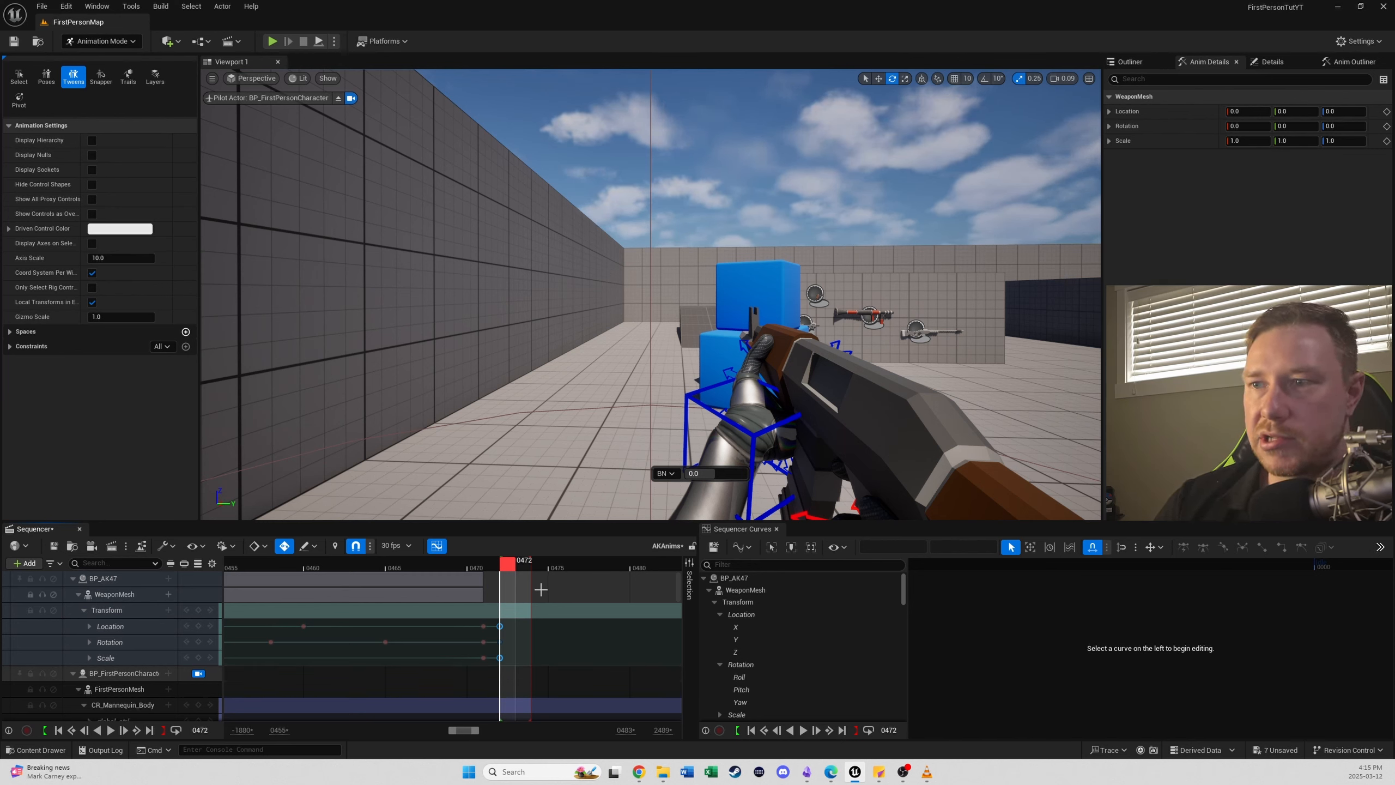
# - Label the marked frame at 0472 "Montage Special"
pyautogui.moveTo(510, 570); pyautogui.dragTo(583, 572)
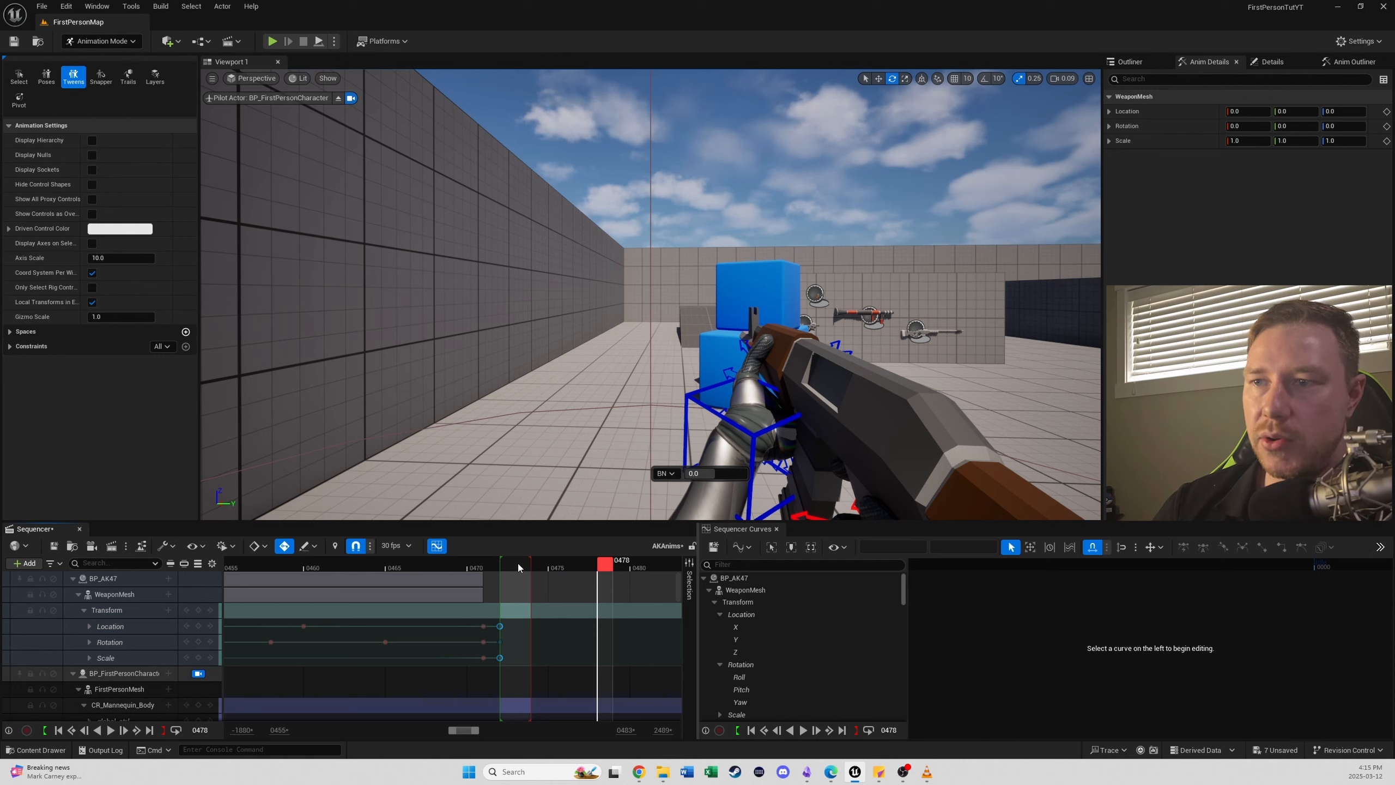
pyautogui.moveTo(519, 567); pyautogui.dragTo(508, 571)
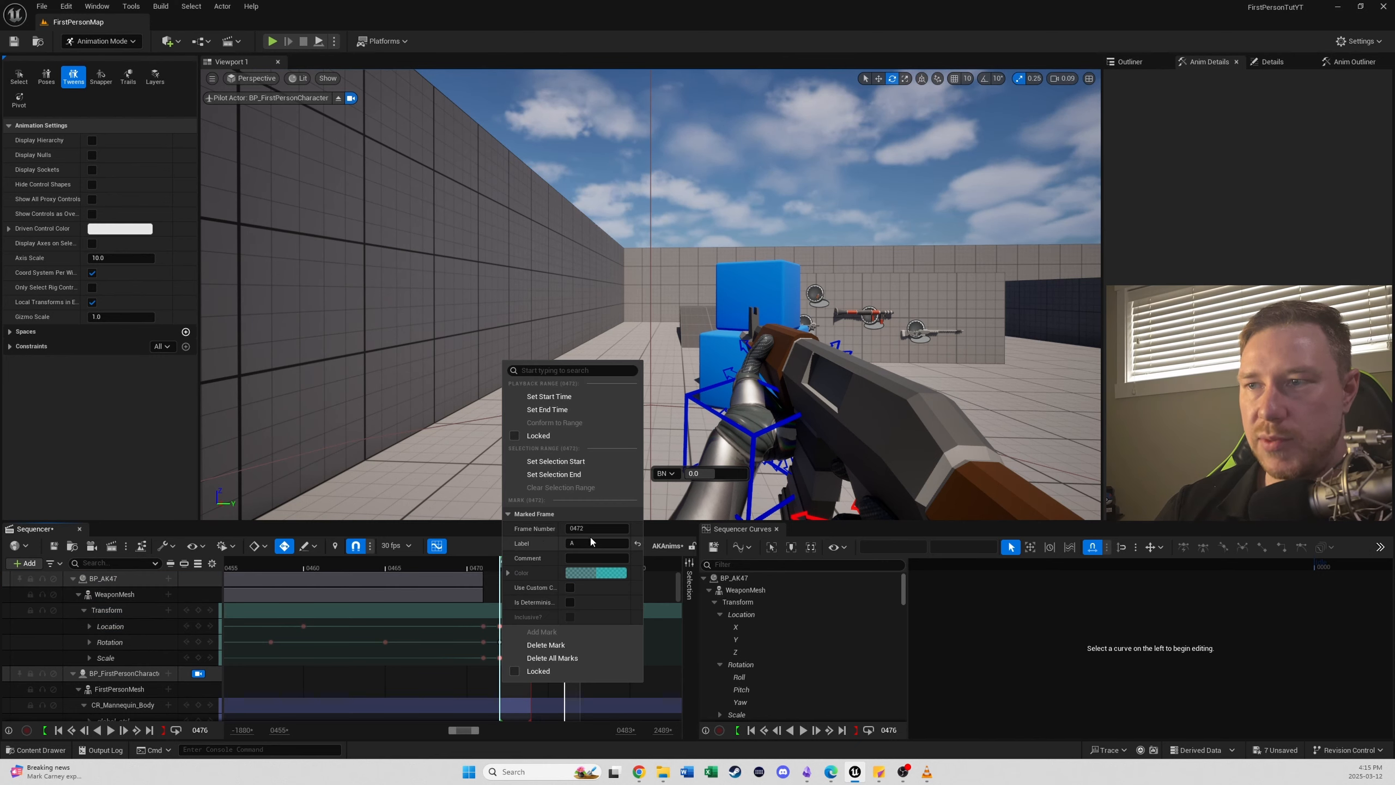
pyautogui.moveTo(588, 542); pyautogui.dragTo(592, 576)
pyautogui.press('BackSpace')
pyautogui.write('Montage Special')
pyautogui.press('Return')
# - Extend the playback range to frame 0520 and key the WeaponMesh Transform at that frame
pyautogui.keyDown('ctrl'); pyautogui.scroll(-11, 582, 593); pyautogui.keyUp('ctrl')
pyautogui.click(163, 729)
pyautogui.keyDown('ctrl'); pyautogui.scroll(15, 587, 582); pyautogui.keyUp('ctrl')
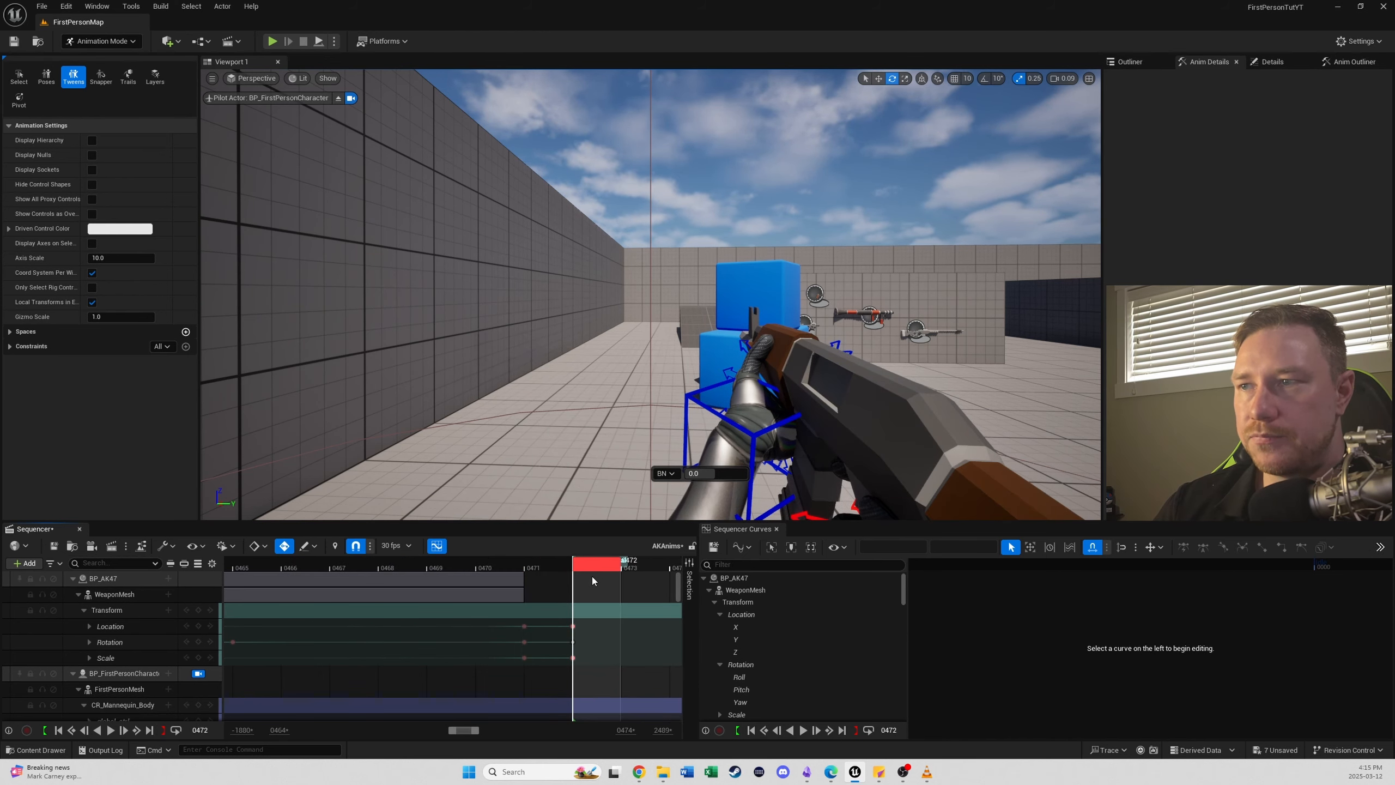
pyautogui.keyDown('ctrl'); pyautogui.scroll(-6, 608, 618); pyautogui.keyUp('ctrl')
pyautogui.keyDown('ctrl'); pyautogui.scroll(-4, 608, 618); pyautogui.keyUp('ctrl')
pyautogui.moveTo(627, 591); pyautogui.dragTo(307, 589, button='right')
pyautogui.moveTo(255, 565); pyautogui.dragTo(704, 570)
pyautogui.click(199, 608)
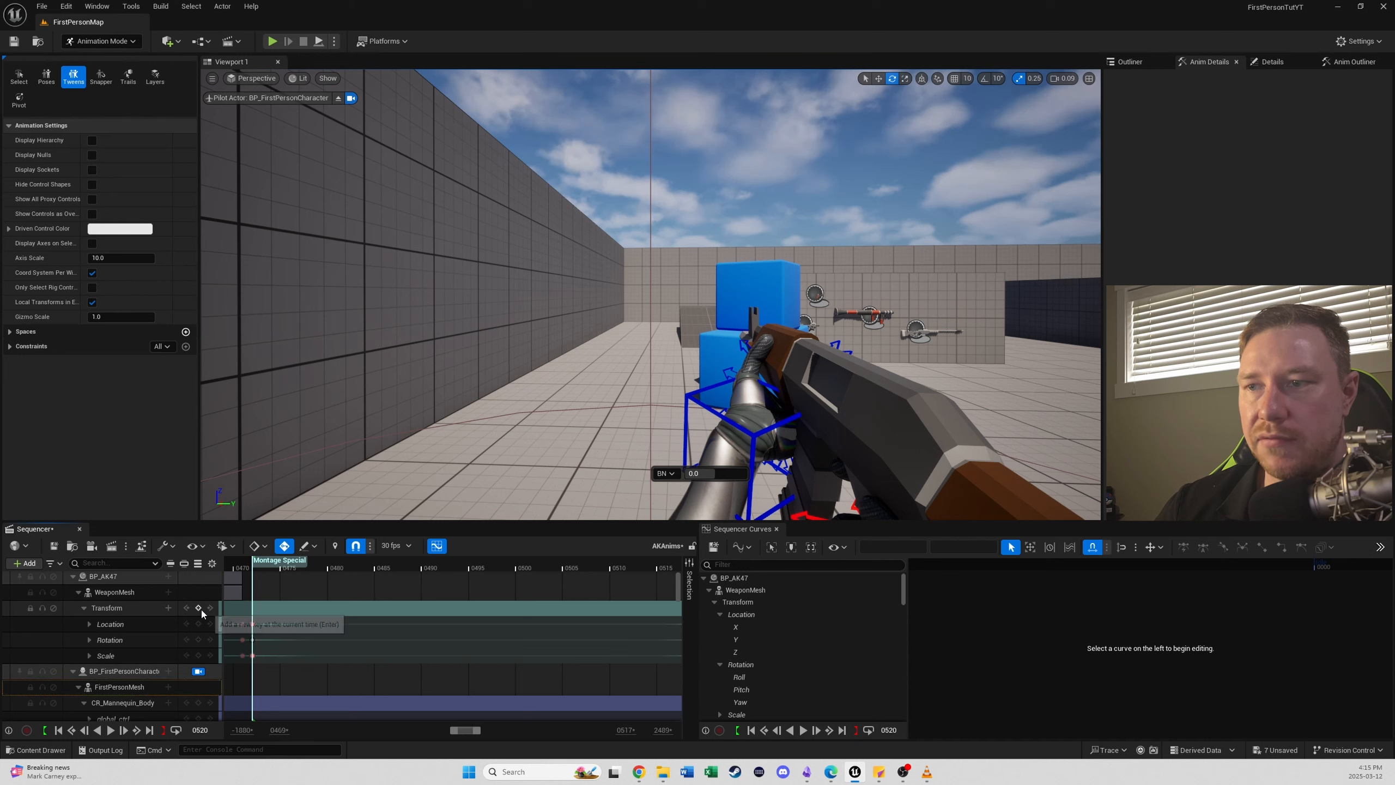
# - Leave the piloted character camera, rotate the WeaponMesh slightly at frame 0485 and key its rotation
pyautogui.moveTo(365, 574); pyautogui.dragTo(378, 602)
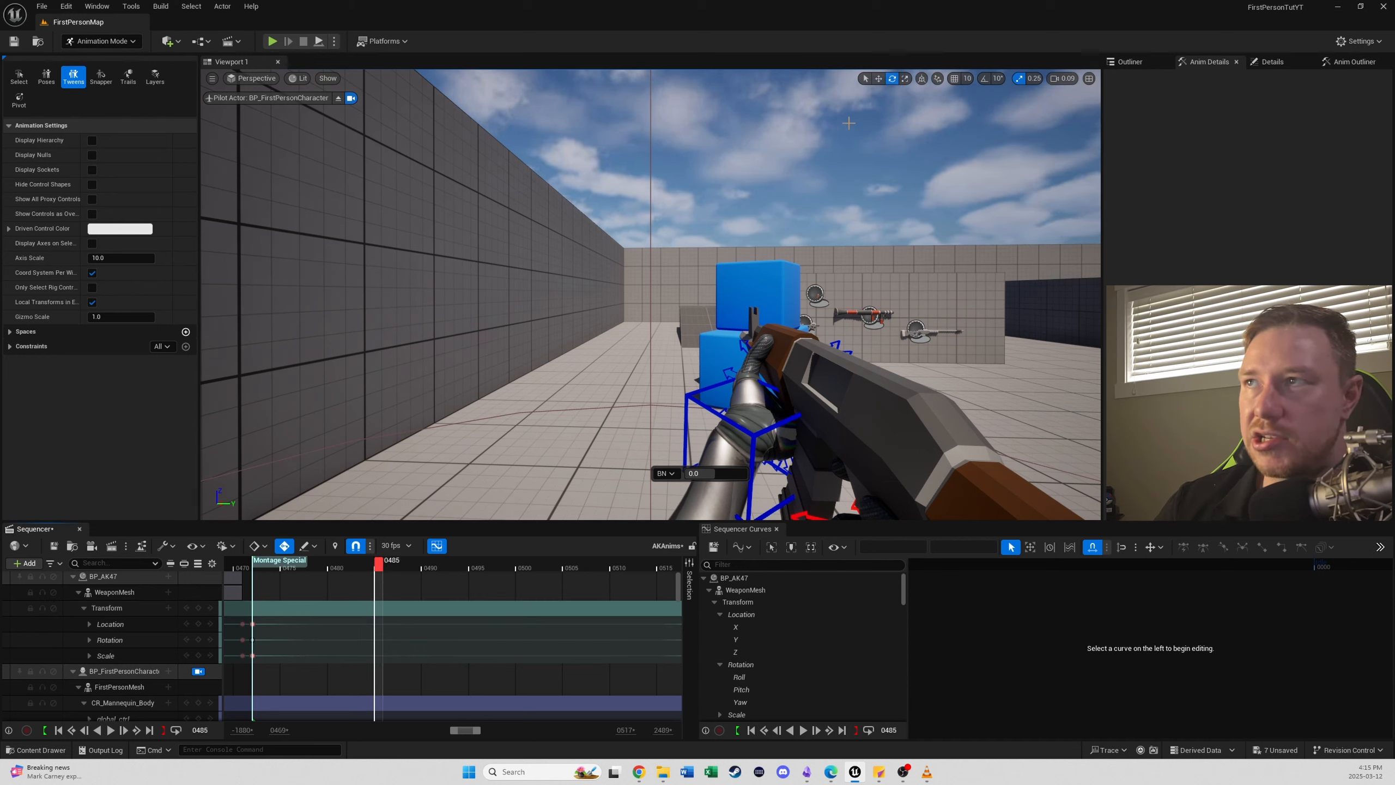
pyautogui.click(198, 671)
pyautogui.click(115, 592)
pyautogui.moveTo(714, 329); pyautogui.dragTo(736, 417, button='right')
pyautogui.moveTo(810, 434); pyautogui.dragTo(835, 421)
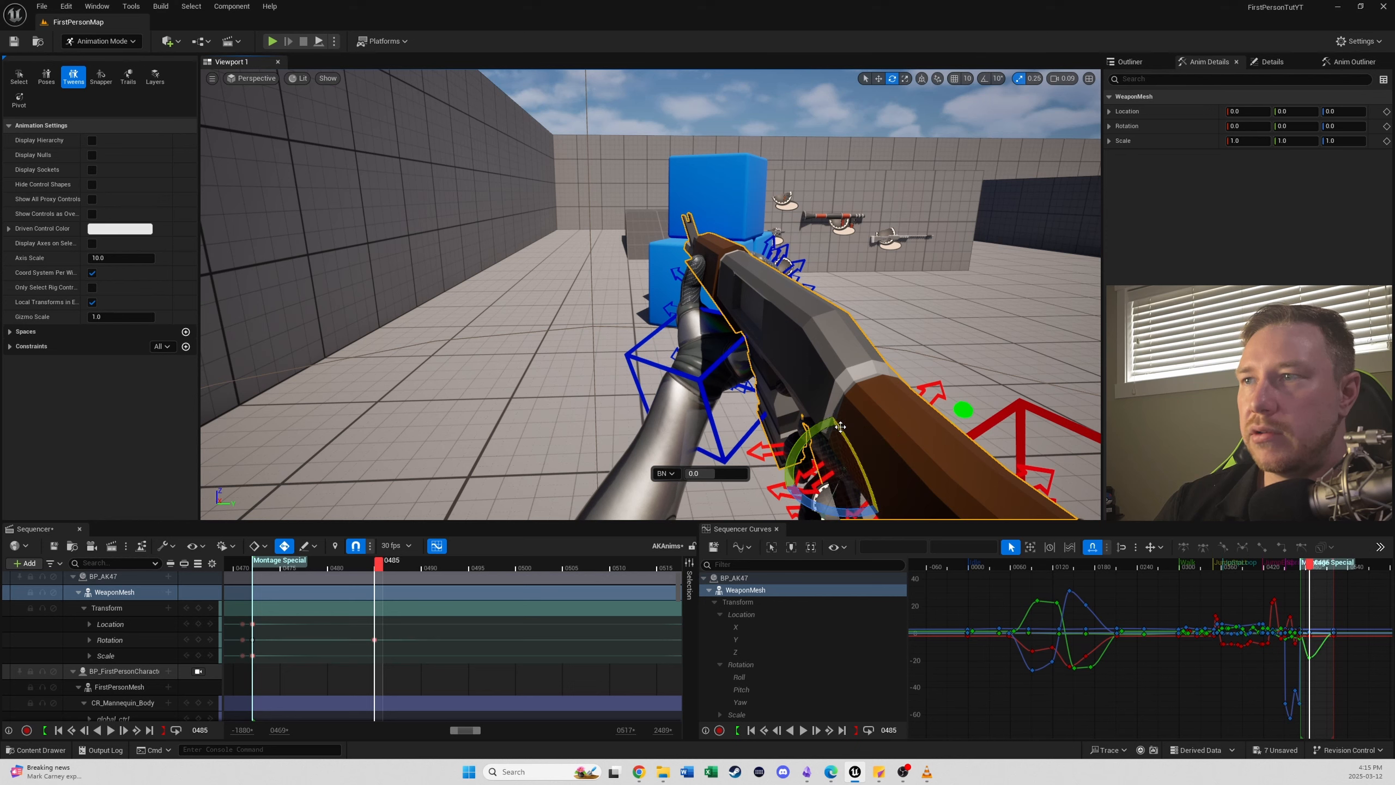
pyautogui.moveTo(377, 572); pyautogui.dragTo(378, 576)
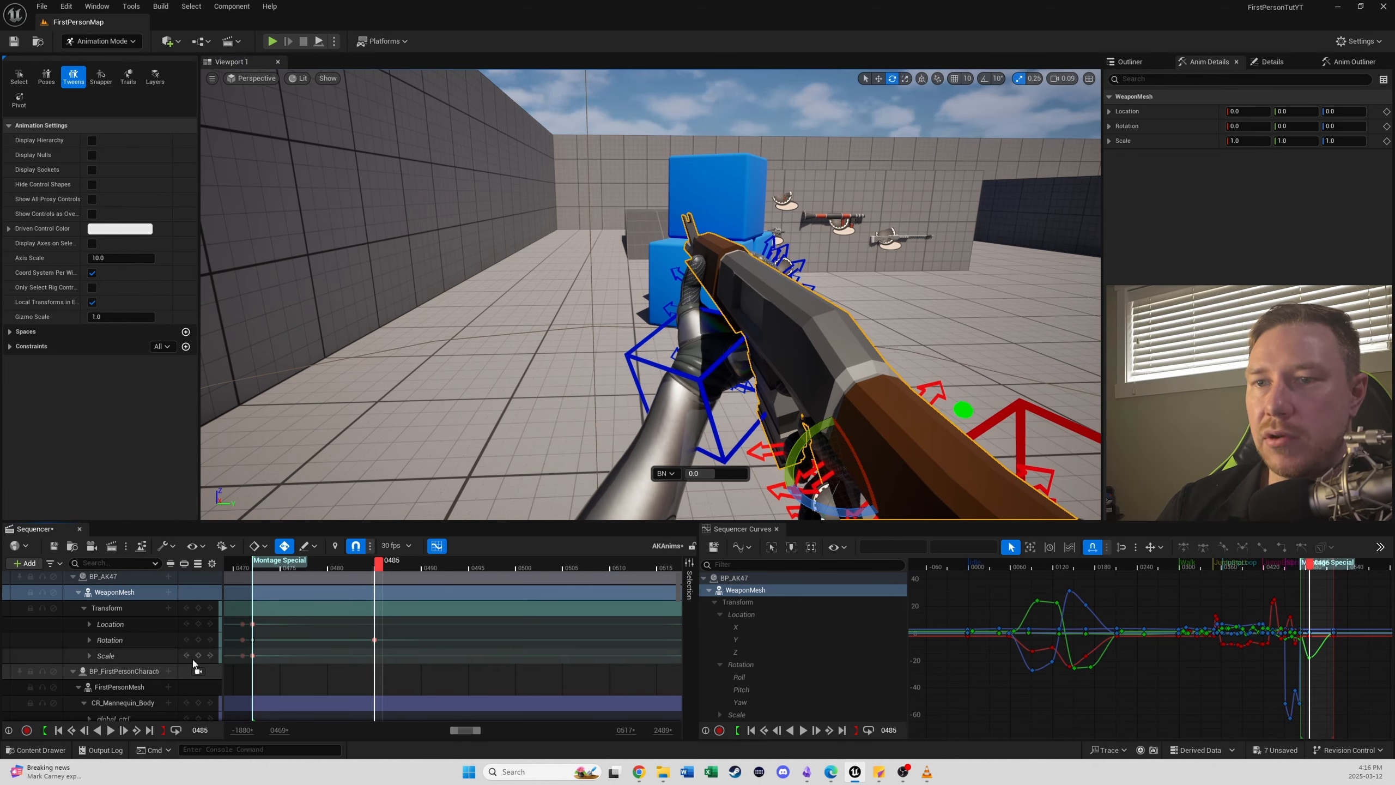
pyautogui.click(198, 640)
pyautogui.click(407, 572)
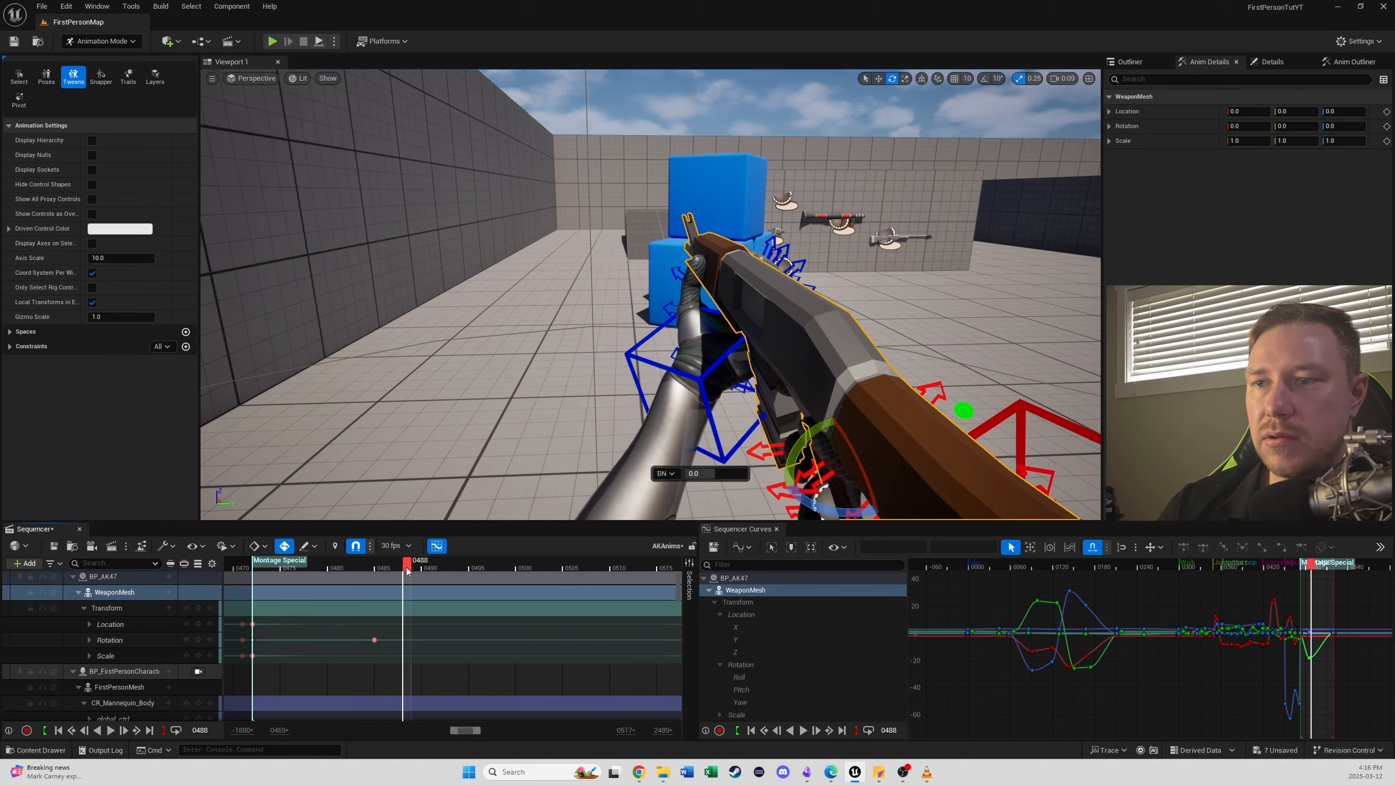
pyautogui.moveTo(857, 442); pyautogui.dragTo(853, 450)
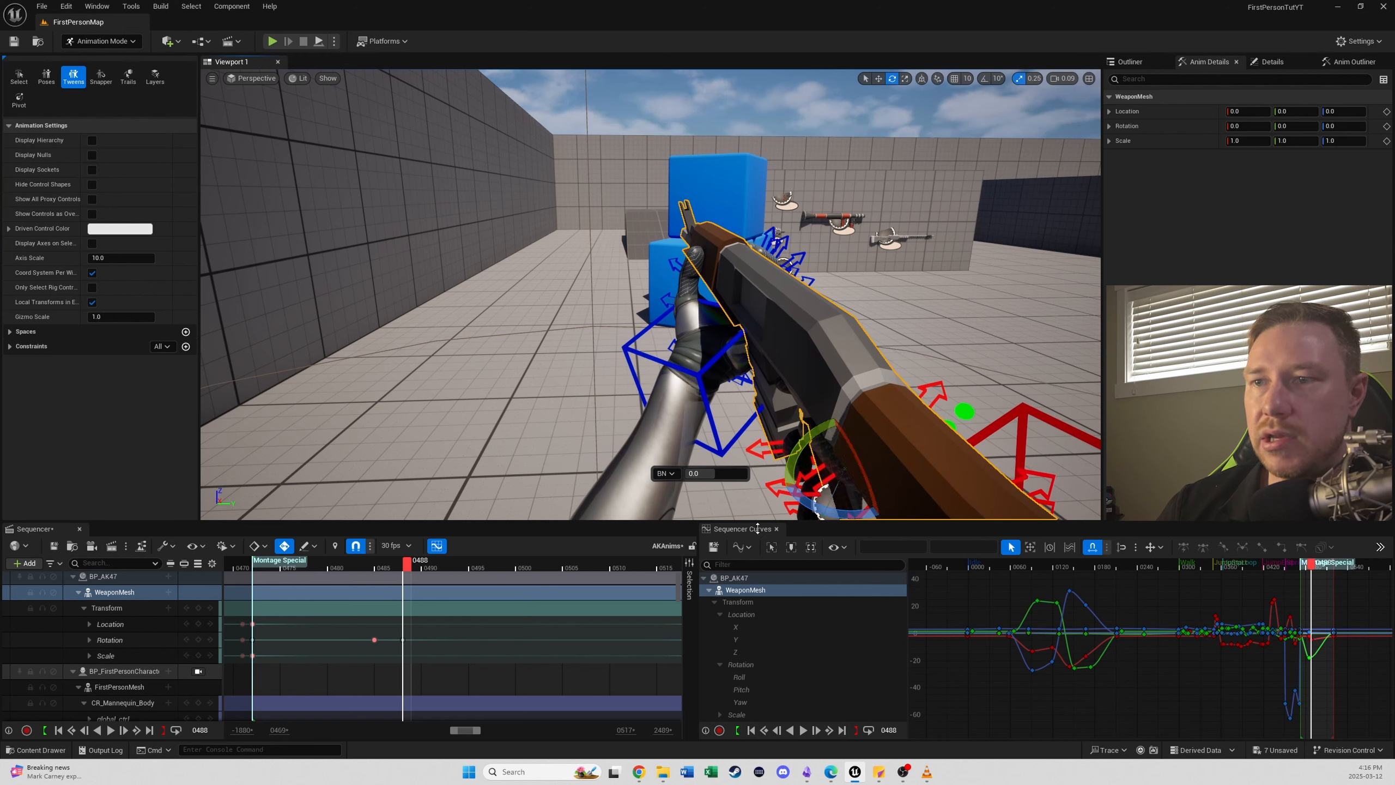
pyautogui.moveTo(409, 570); pyautogui.dragTo(405, 611)
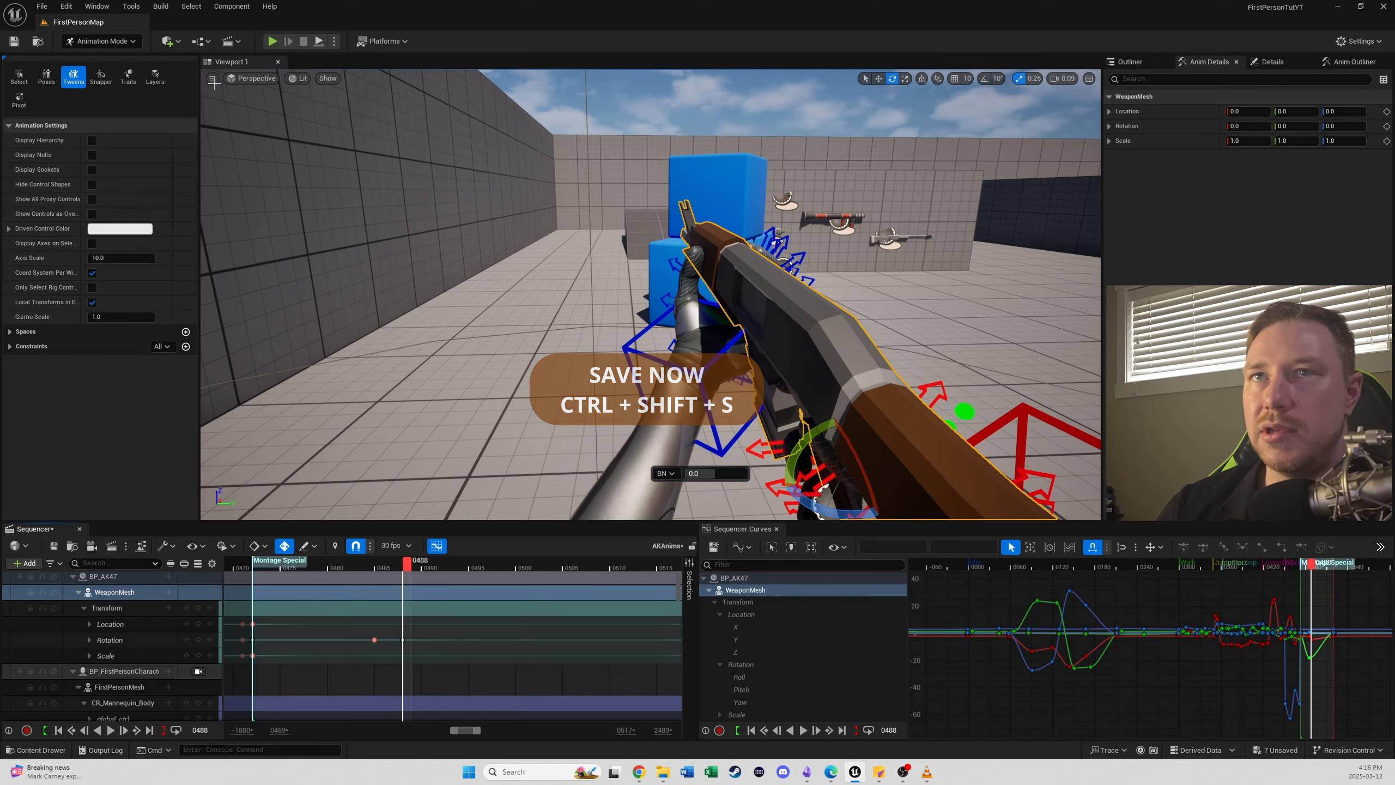
# - Filter the tracks for thumb and key thumb_01_r_ctrl, thumb_02_r_ctrl and thumb_03_r_ctrl at frame 0472
pyautogui.moveTo(615, 407); pyautogui.dragTo(742, 439, button='right')
pyautogui.scroll(-1, 295, 627)
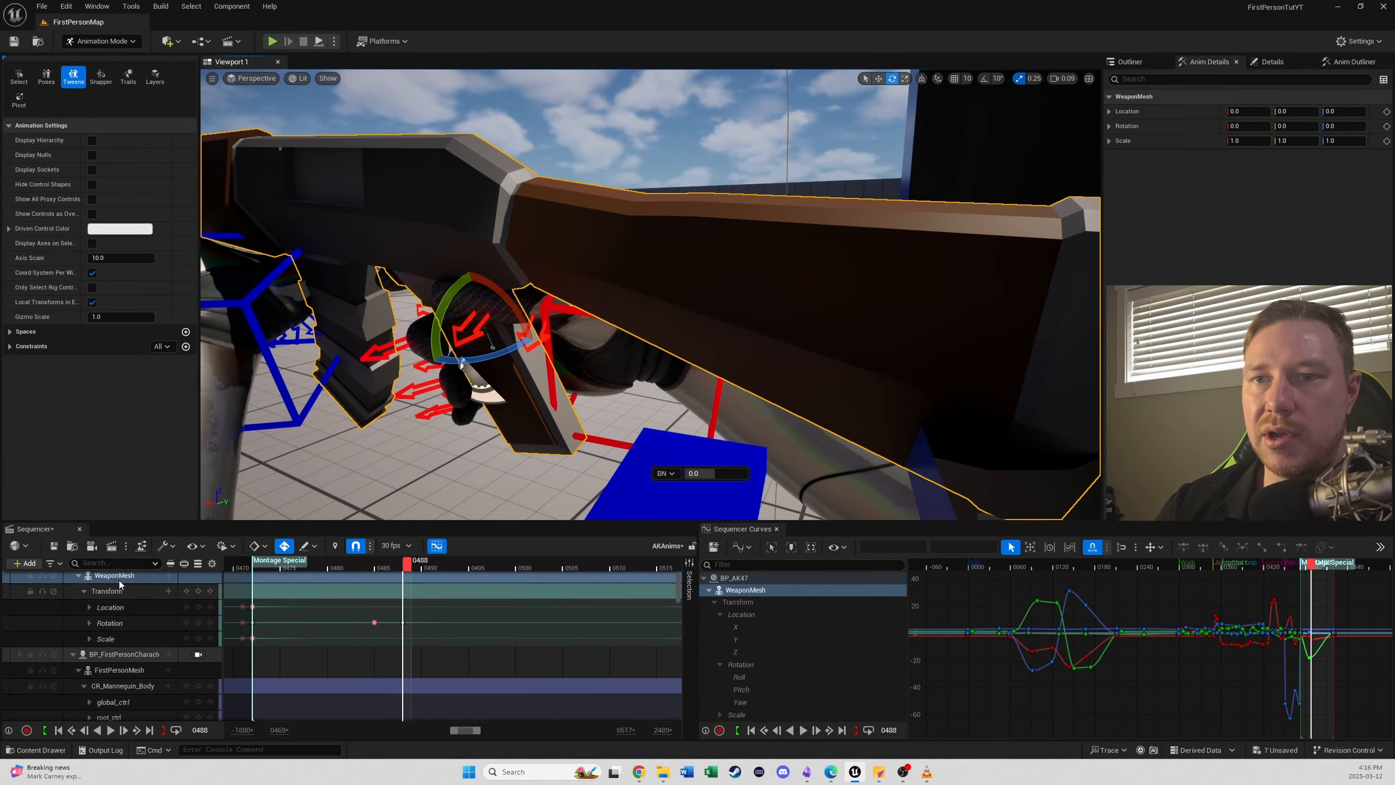
pyautogui.scroll(-3, 167, 693)
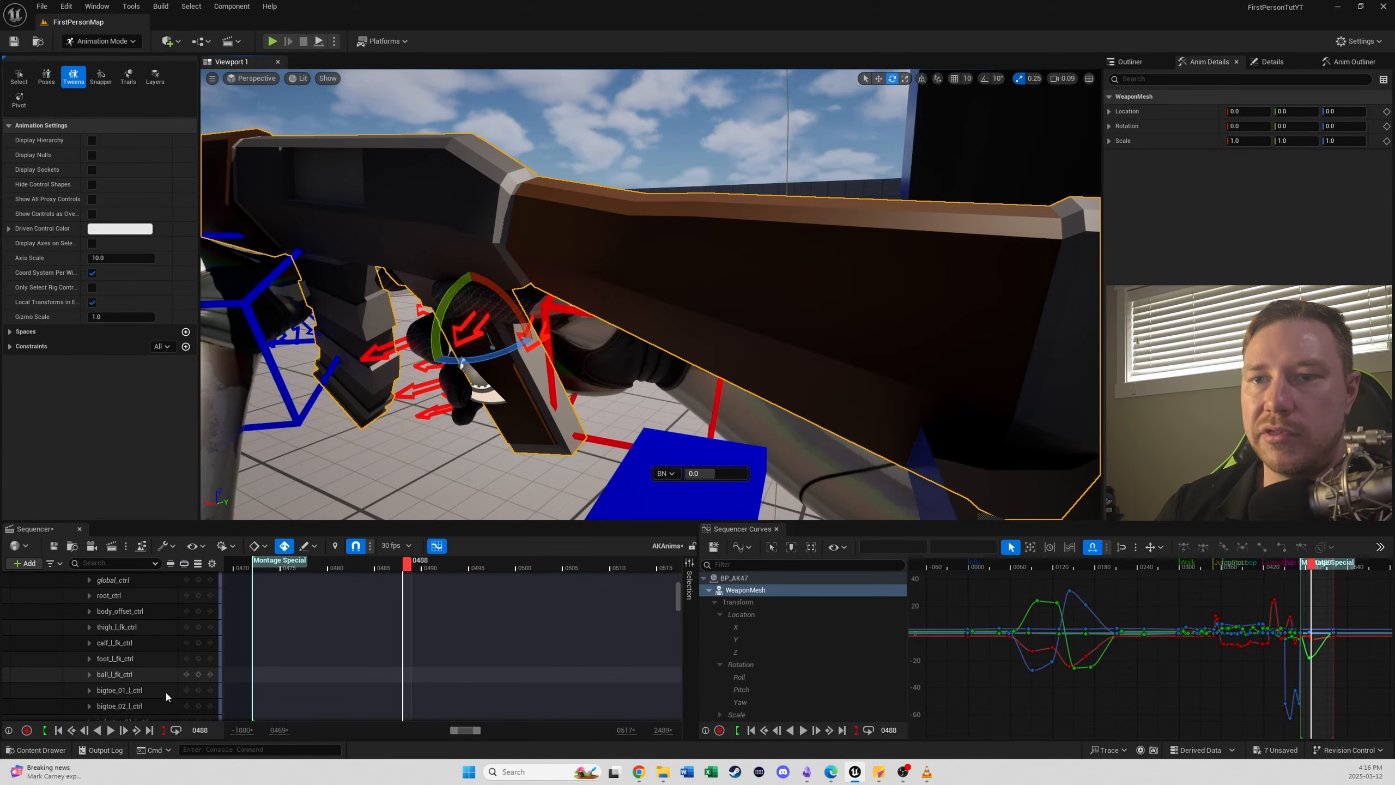
pyautogui.click(117, 562)
pyautogui.write('thumb')
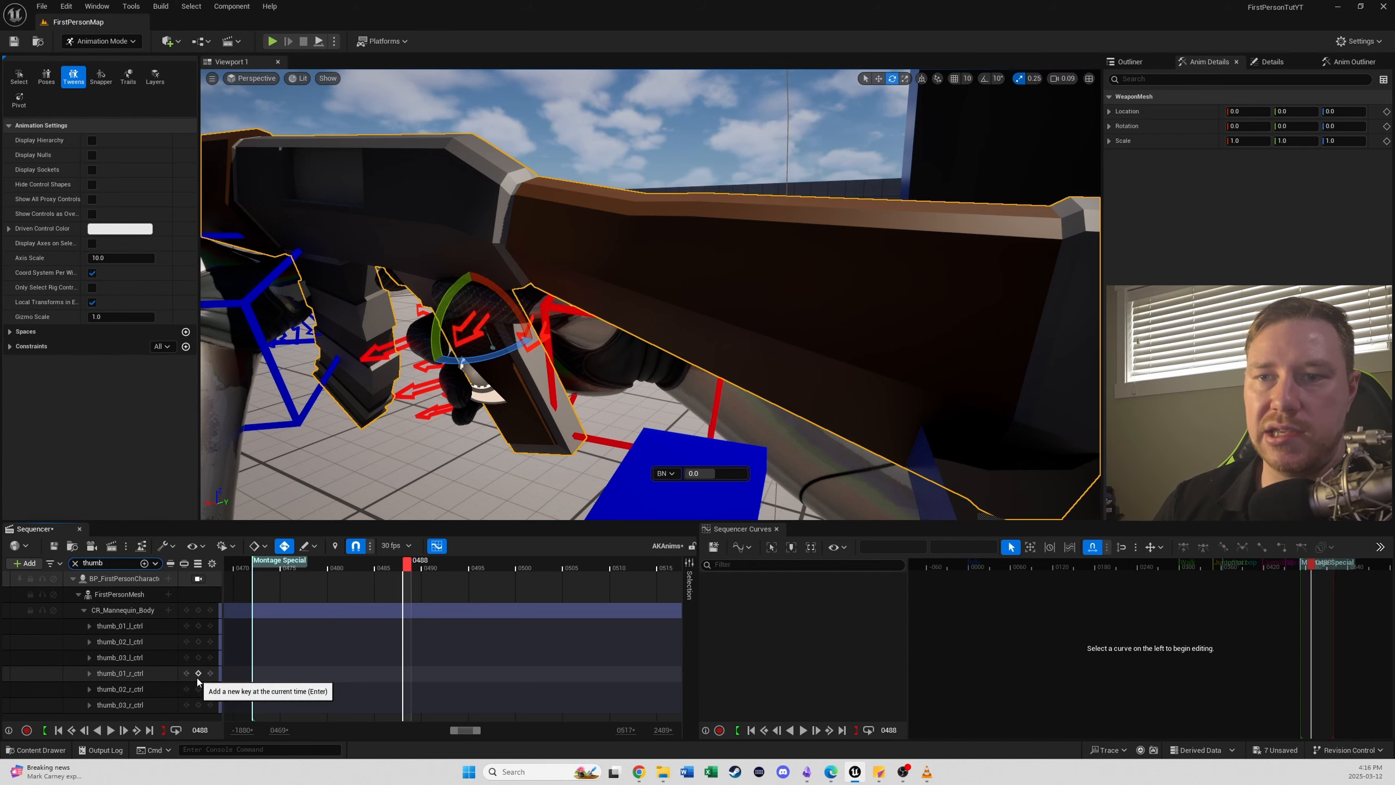
pyautogui.click(64, 733)
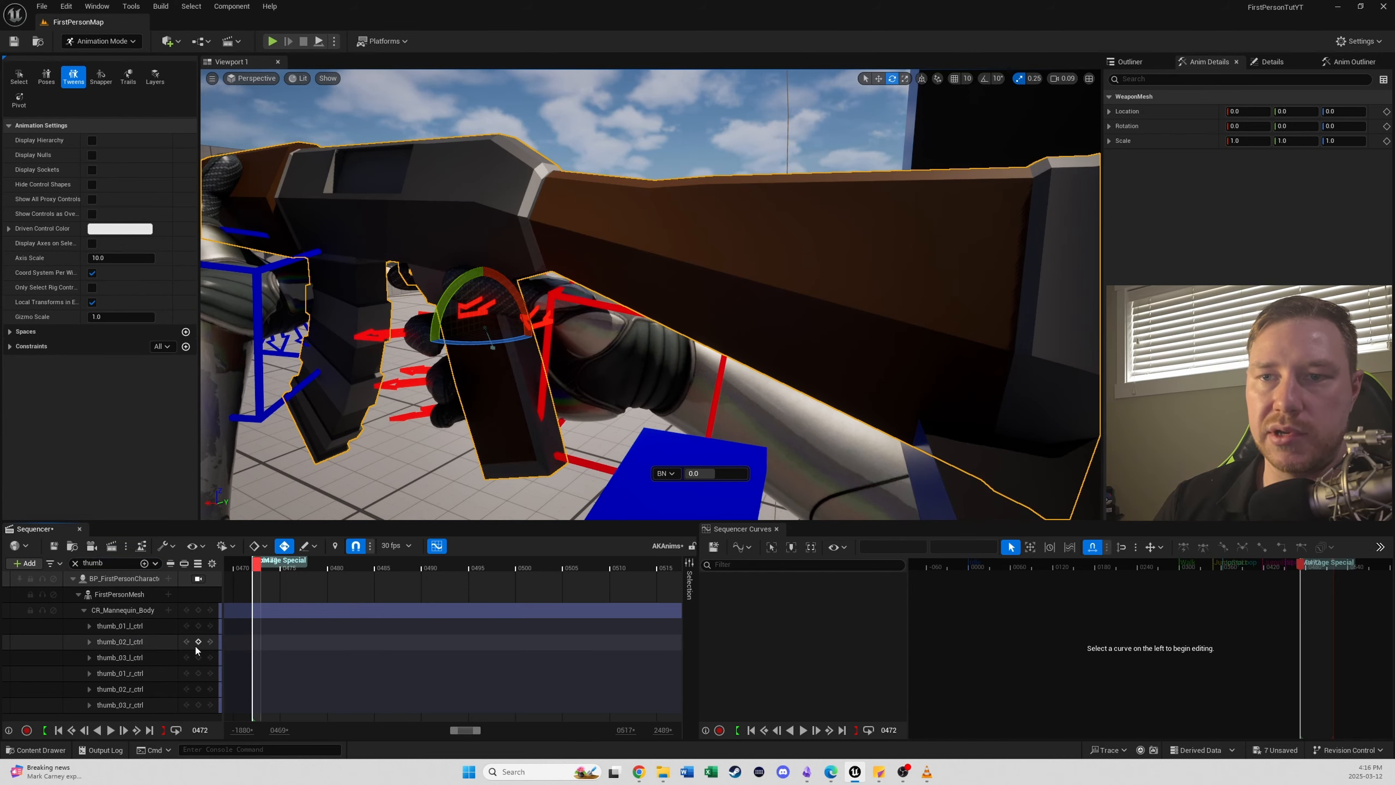
pyautogui.click(199, 689)
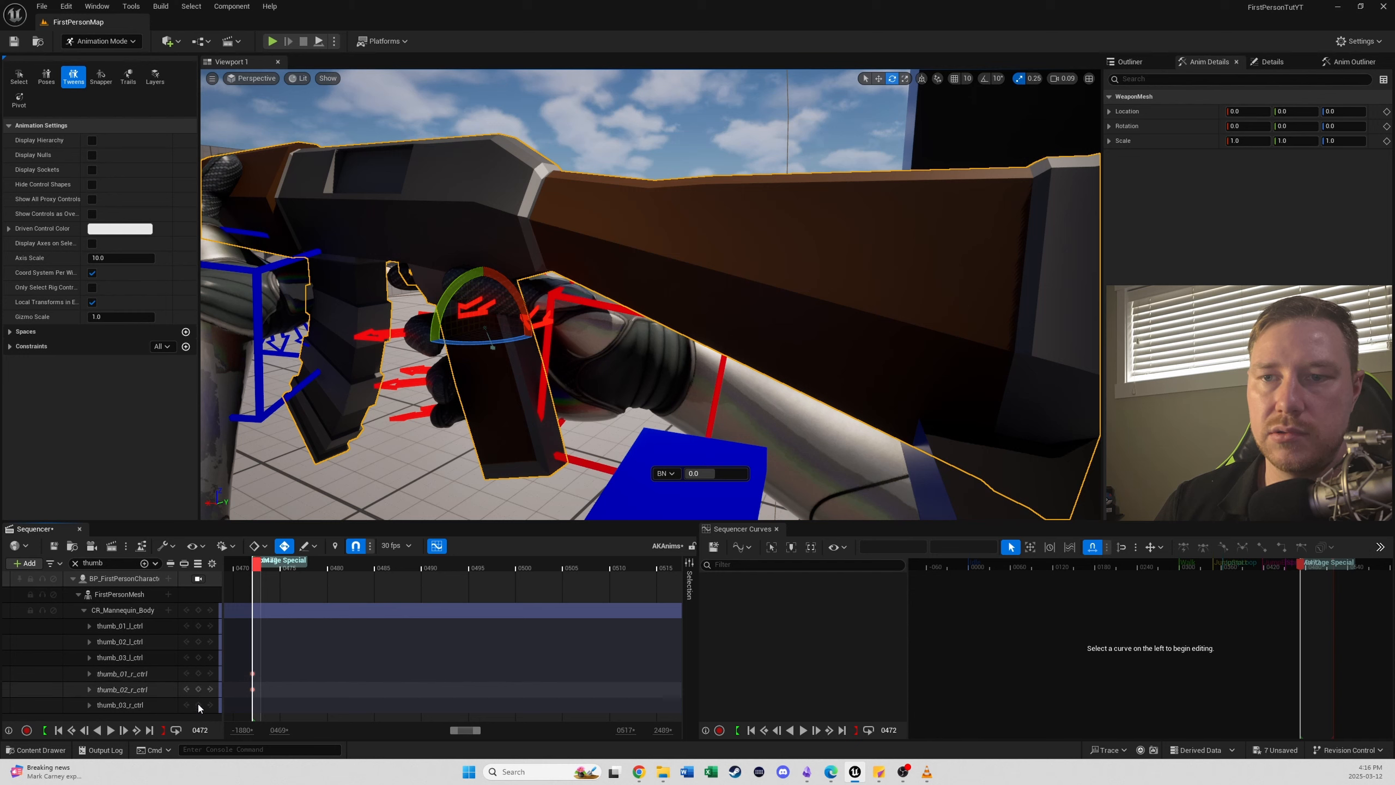
pyautogui.click(199, 704)
# - Pose the right thumb by rotating thumb_01_r_ctrl and thumb_02_r_ctrl at frame 0478 and thumb_03_r_ctrl at frame 0485
pyautogui.click(269, 568)
pyautogui.moveTo(271, 571); pyautogui.dragTo(314, 571)
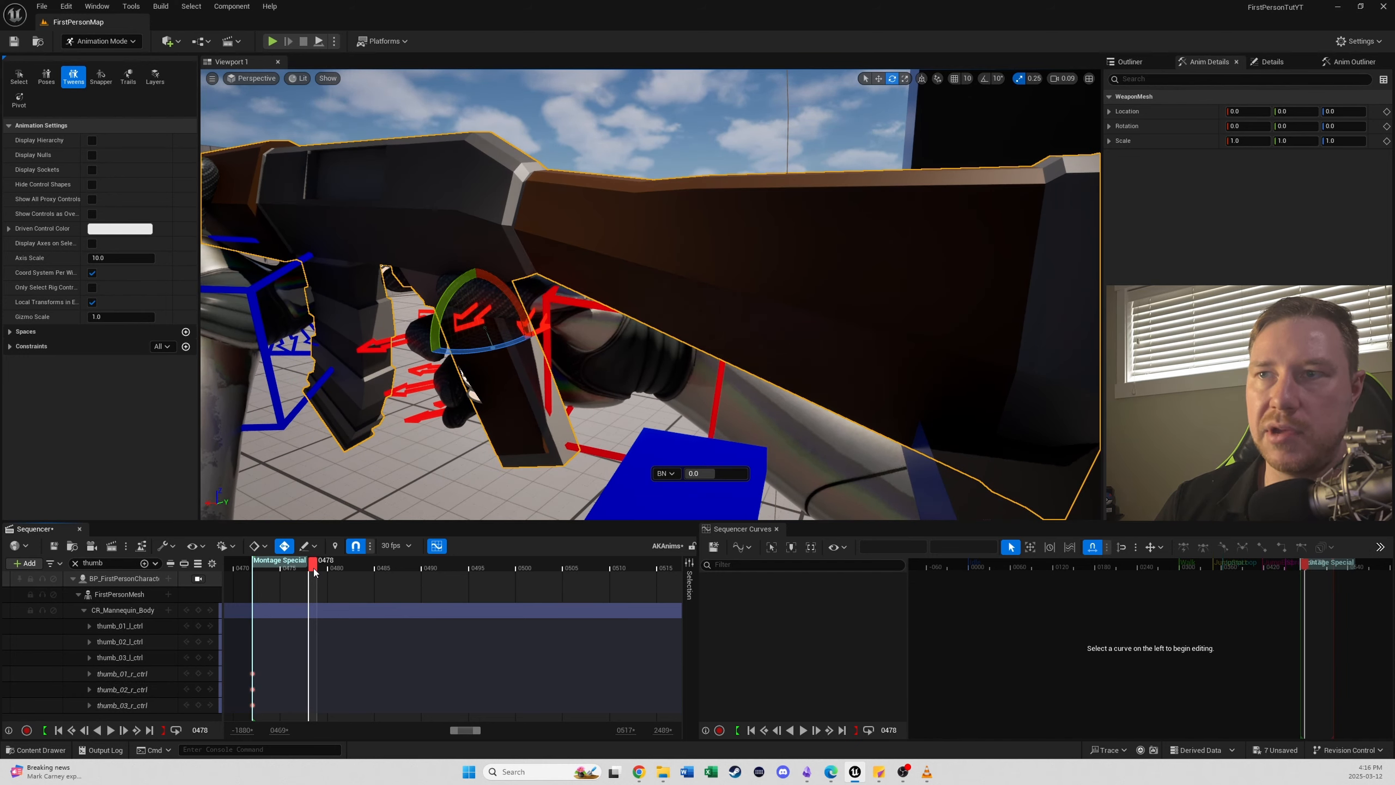
pyautogui.moveTo(316, 573); pyautogui.dragTo(331, 575)
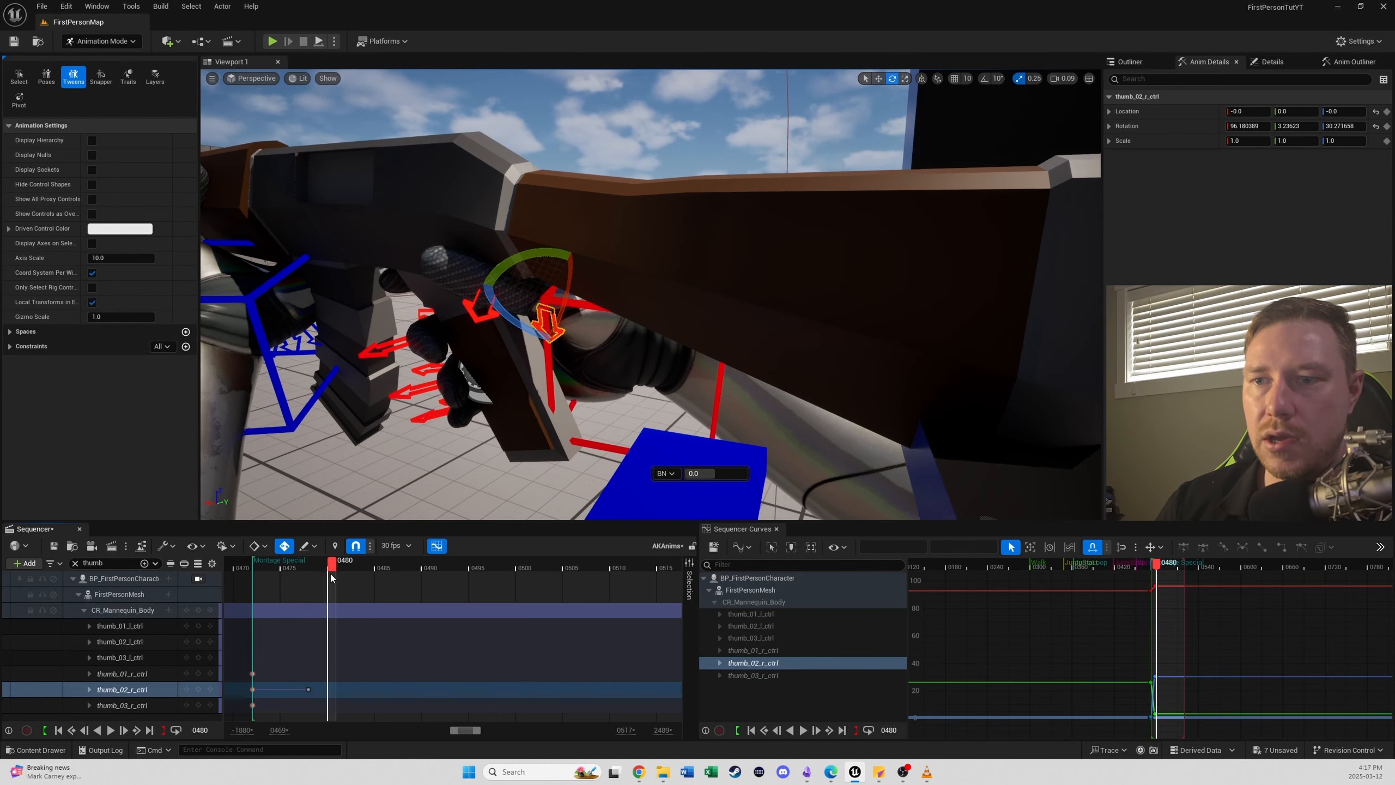
pyautogui.click(477, 312)
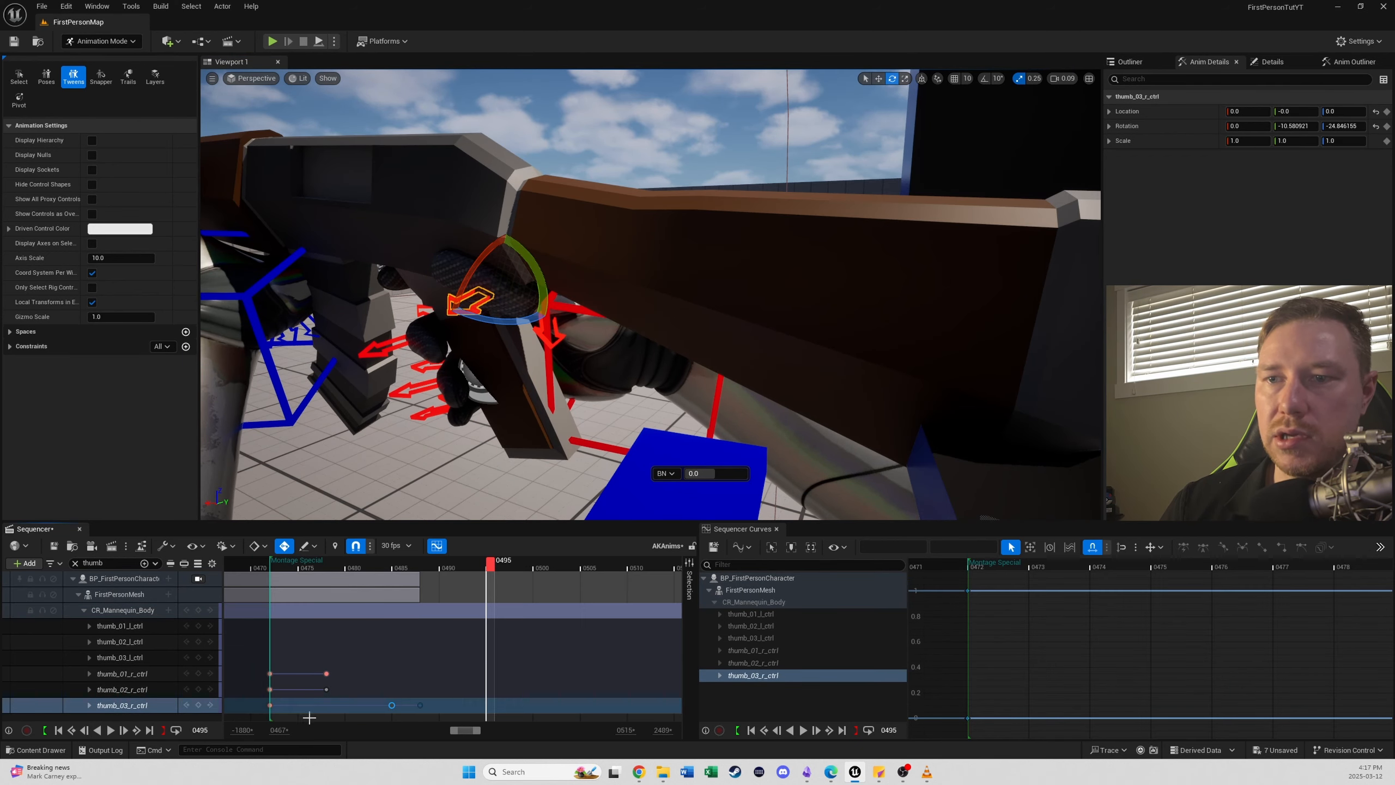
# - Copy the three right thumb controls' keys from frame 0472 to the end of the range at frame 0520
pyautogui.moveTo(269, 667); pyautogui.dragTo(283, 712)
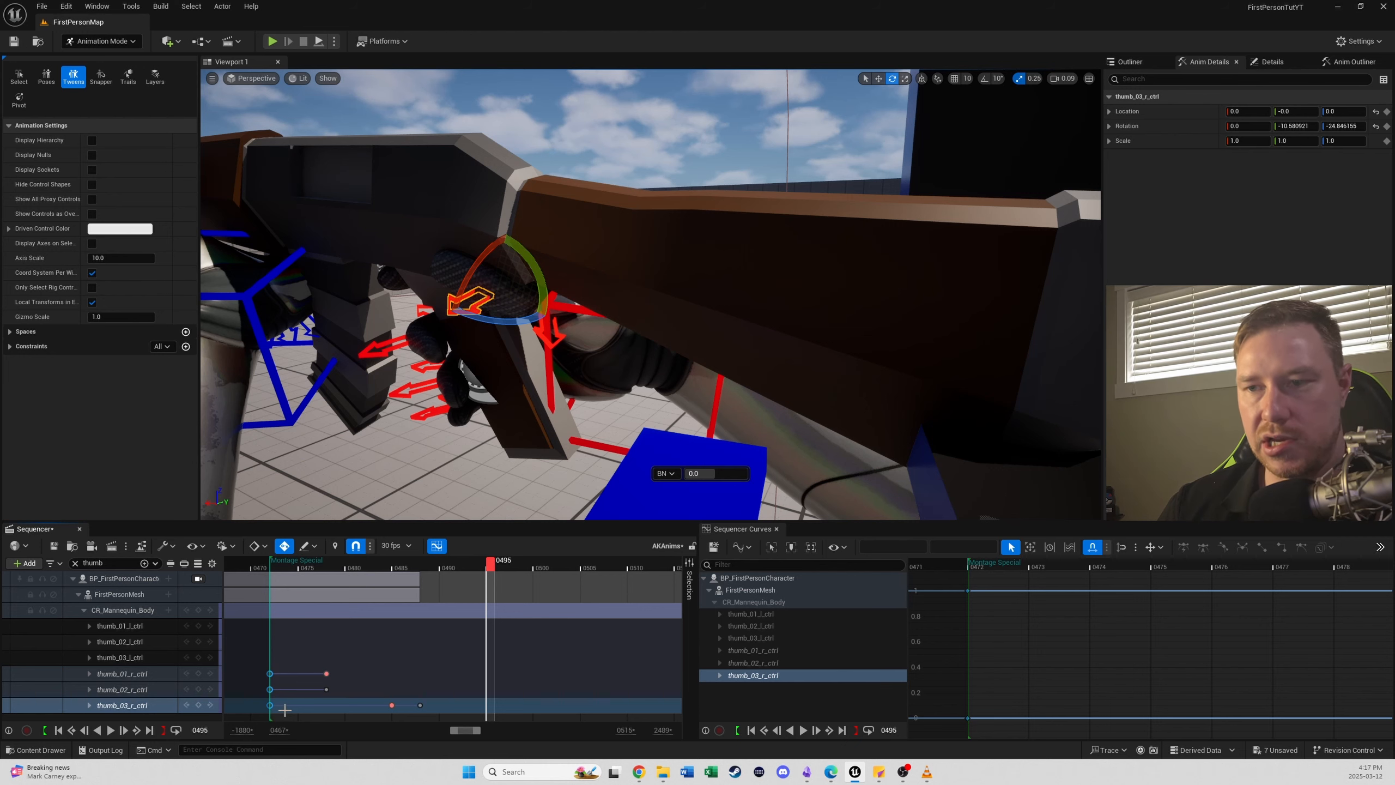
pyautogui.click(284, 709)
pyautogui.click(151, 730)
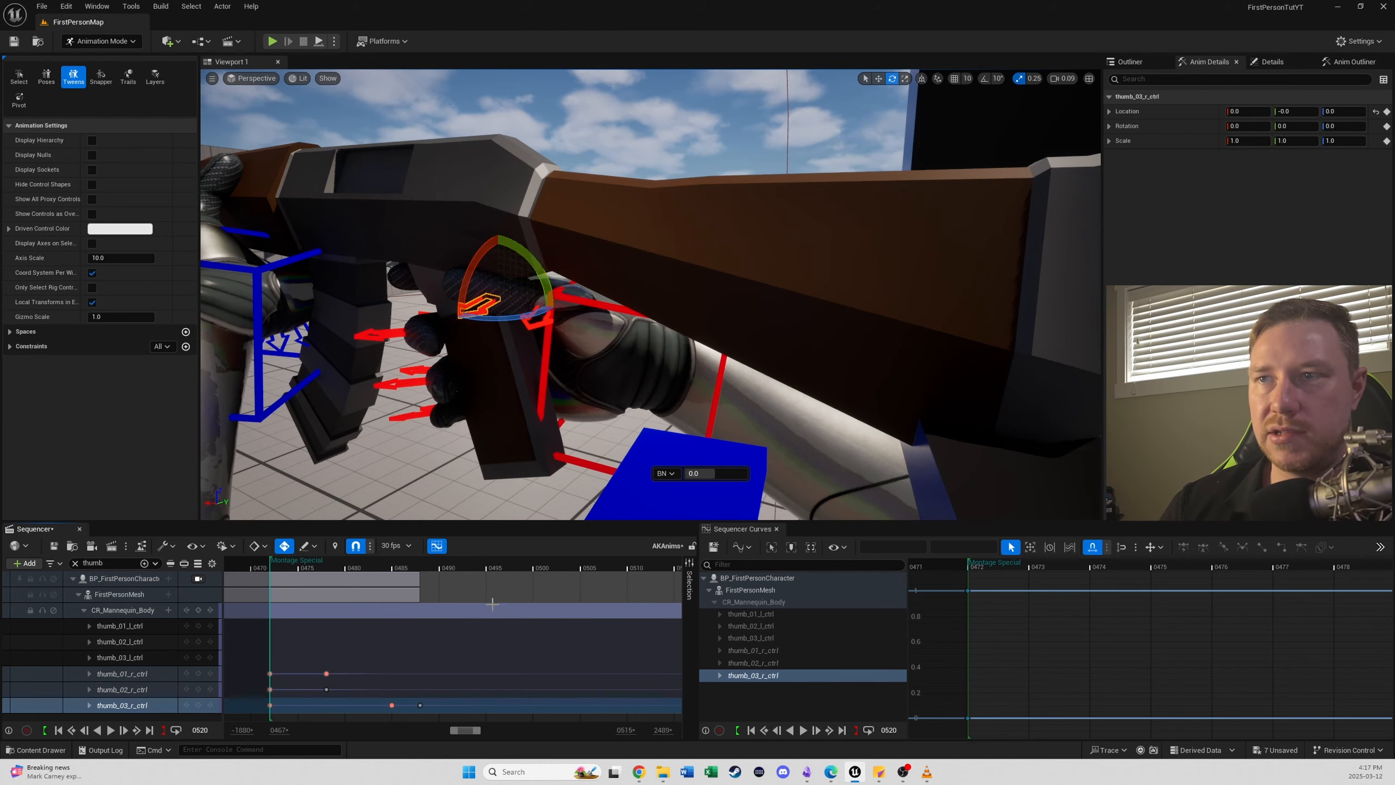
# - Play the Montage Special section from frame 0472 through the BP_FirstPersonCharacter camera to review the motion
pyautogui.moveTo(348, 565)
pyautogui.mouseDown()
pyautogui.moveTo(370, 566)
pyautogui.moveTo(342, 580)
pyautogui.mouseUp()
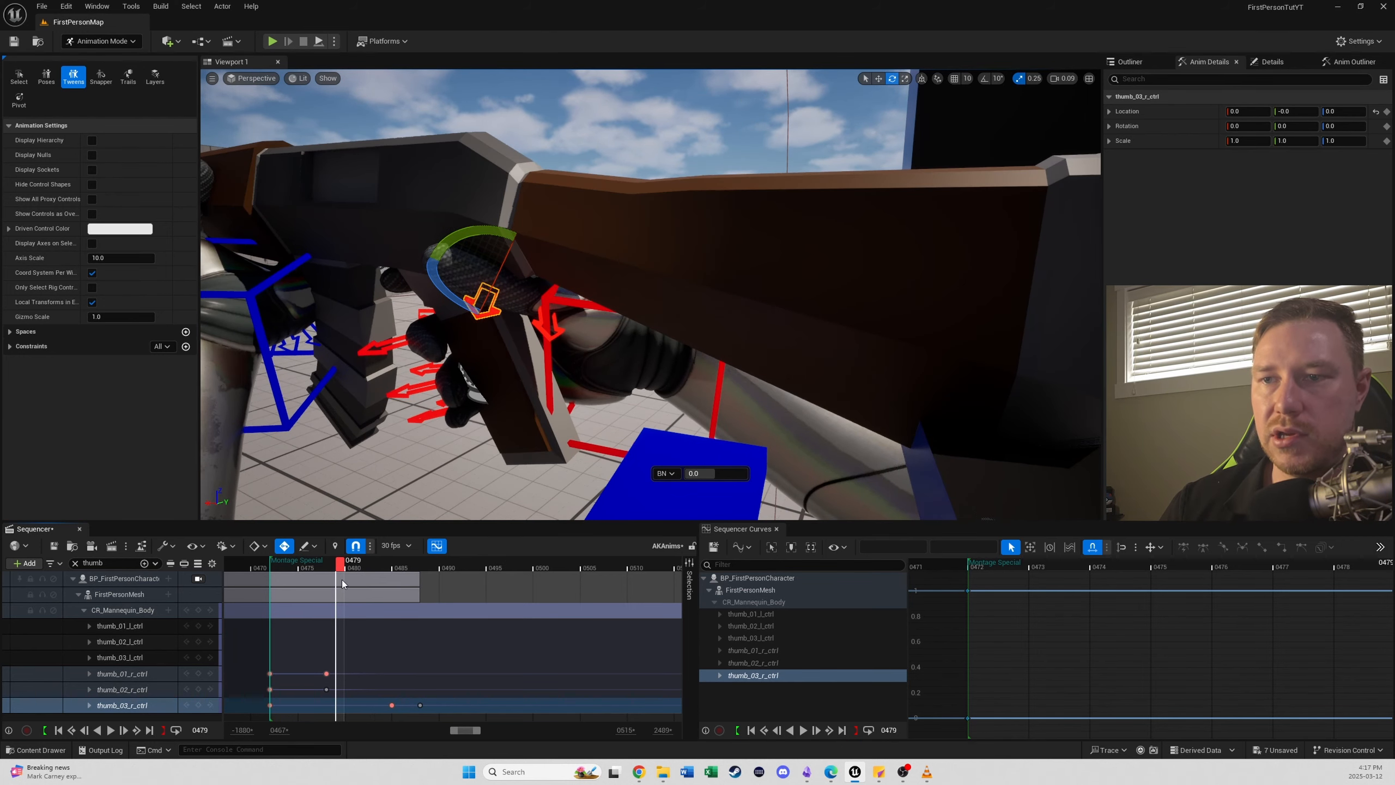
pyautogui.click(198, 578)
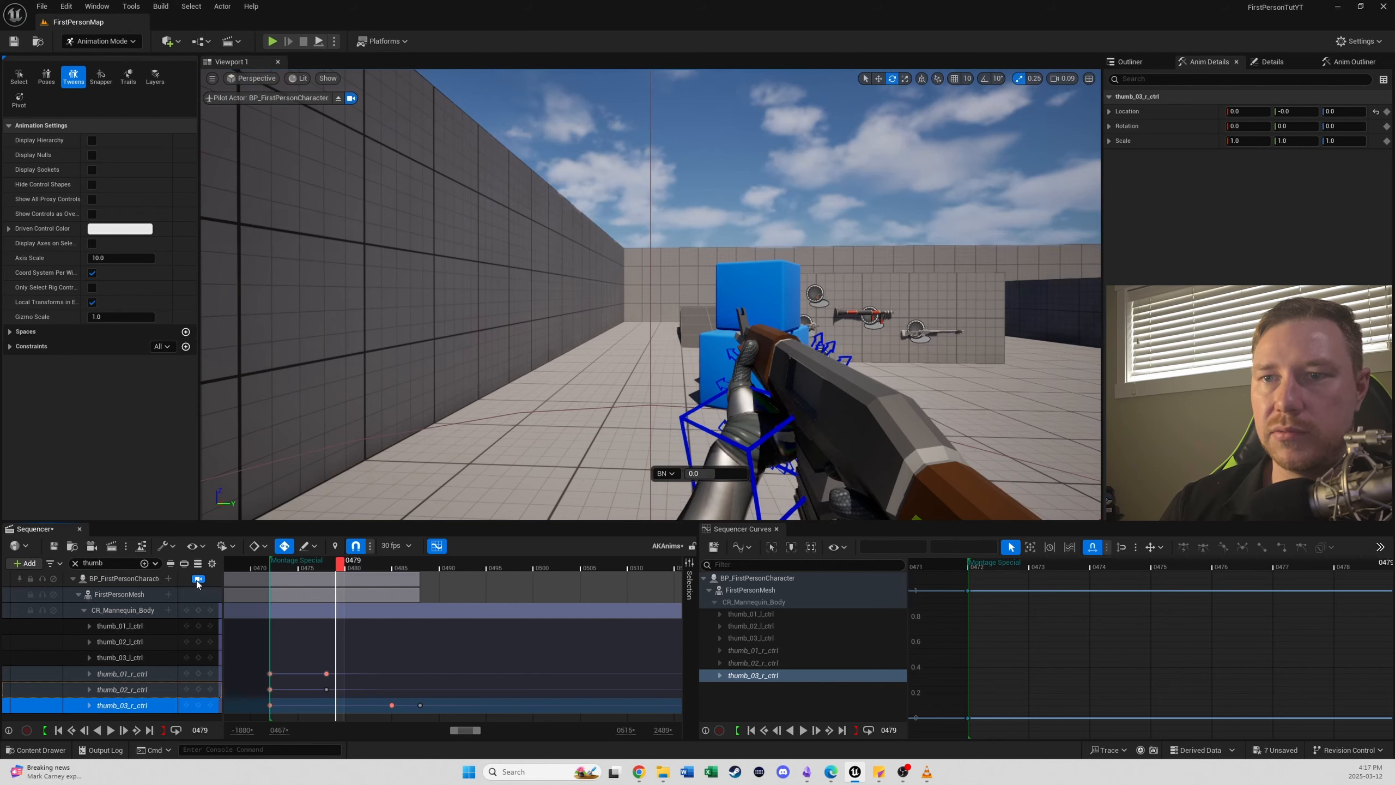
pyautogui.click(296, 560)
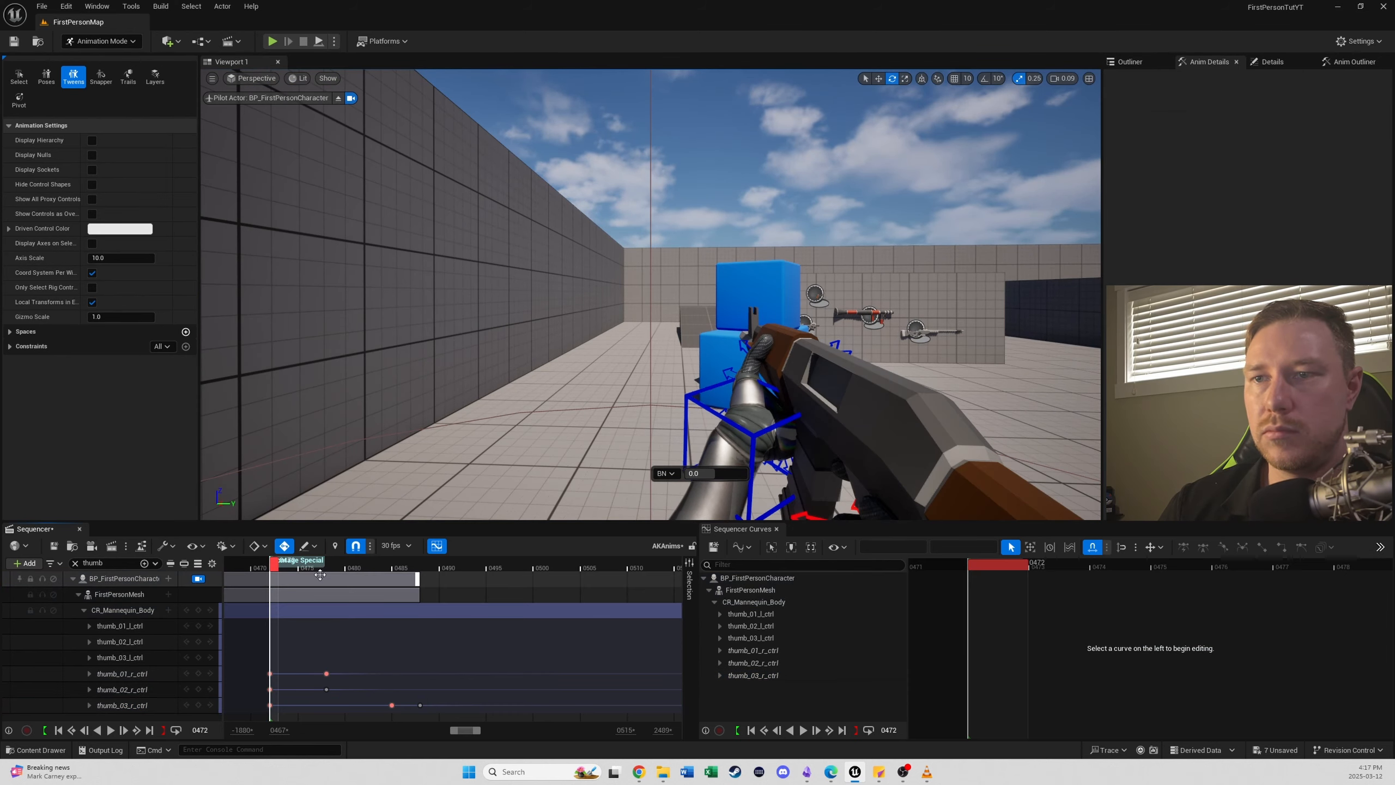
pyautogui.press('space')
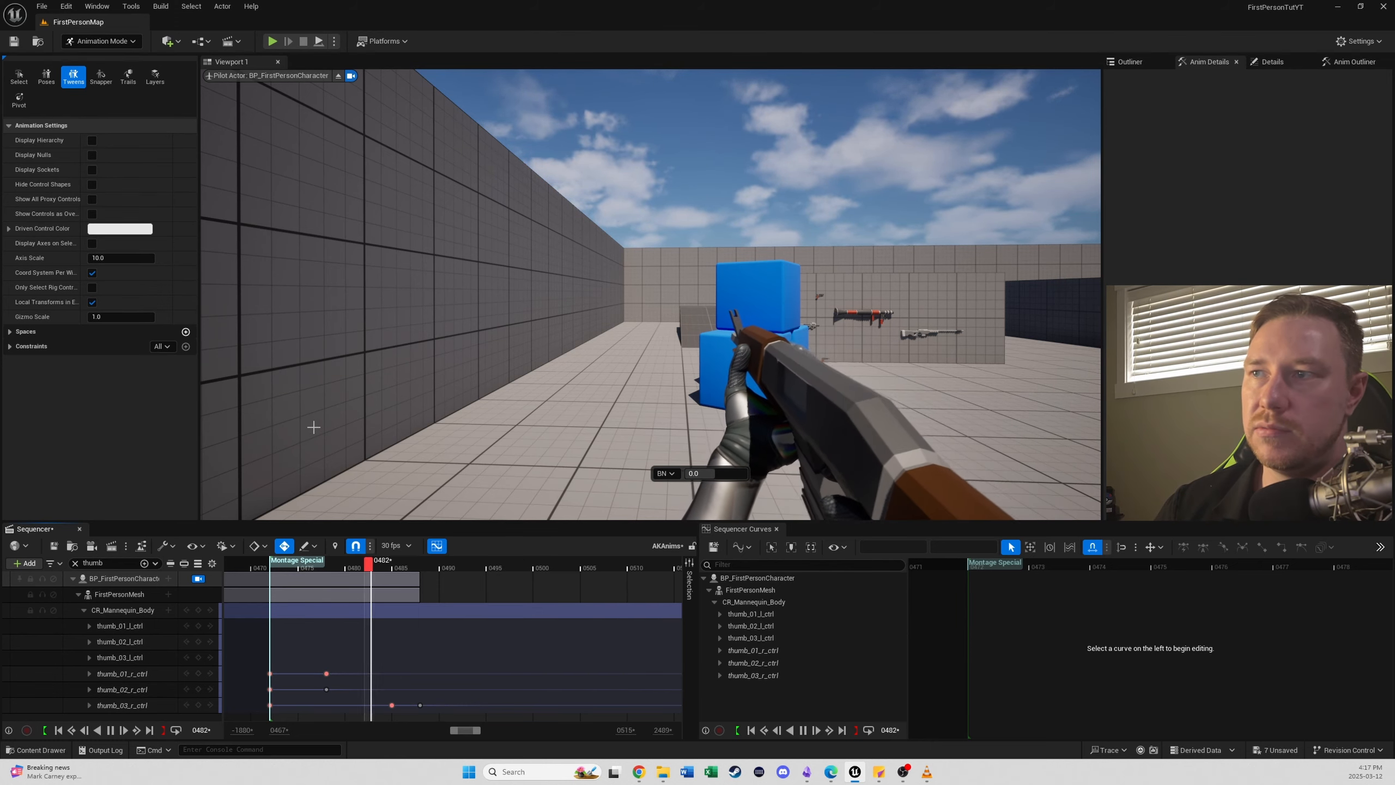
pyautogui.press('space')
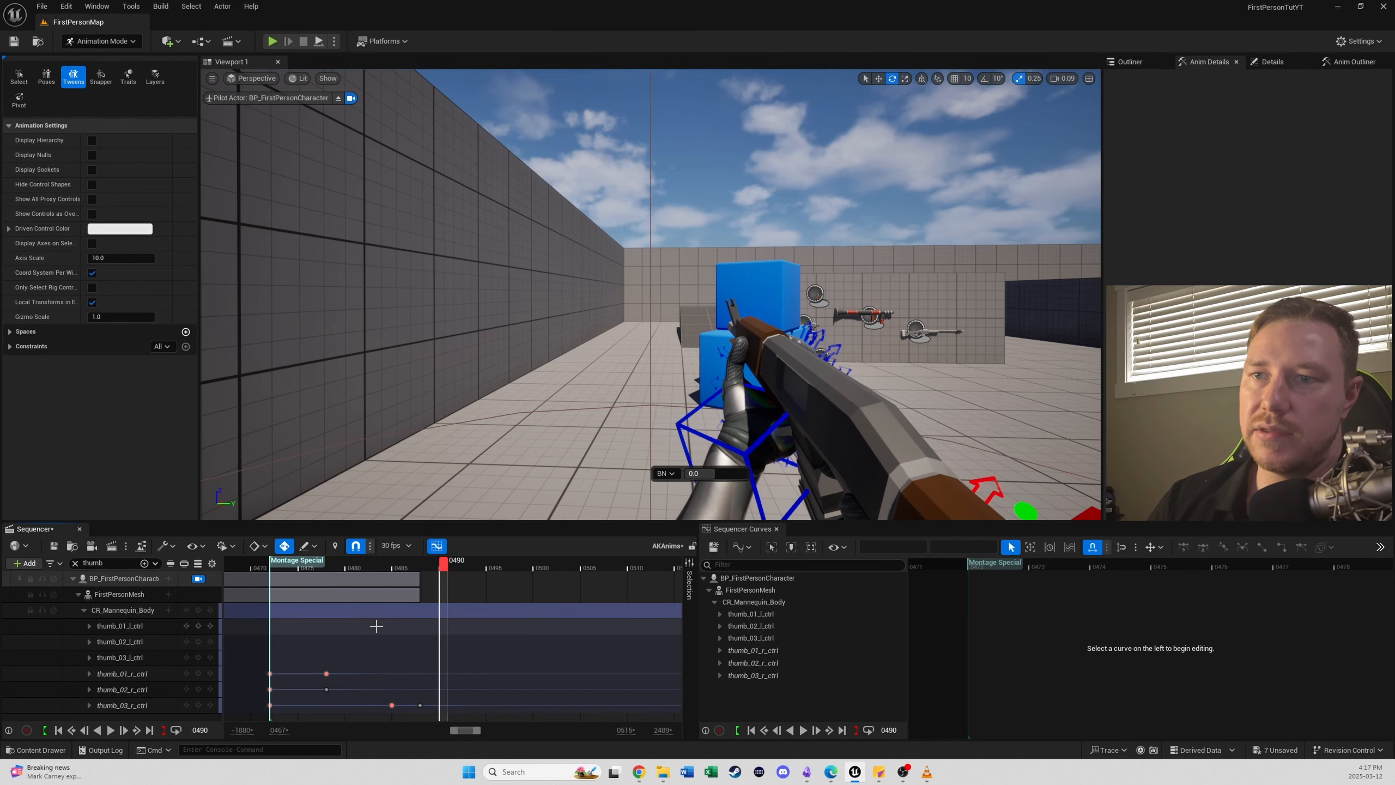
# - Bake the FirstPersonMesh track to a new animation asset in FirstPersonArms/Animations, with a name beginning FPS_AK_FireModeSwi
pyautogui.keyDown('ctrl'); pyautogui.scroll(-5, 351, 617); pyautogui.keyUp('ctrl')
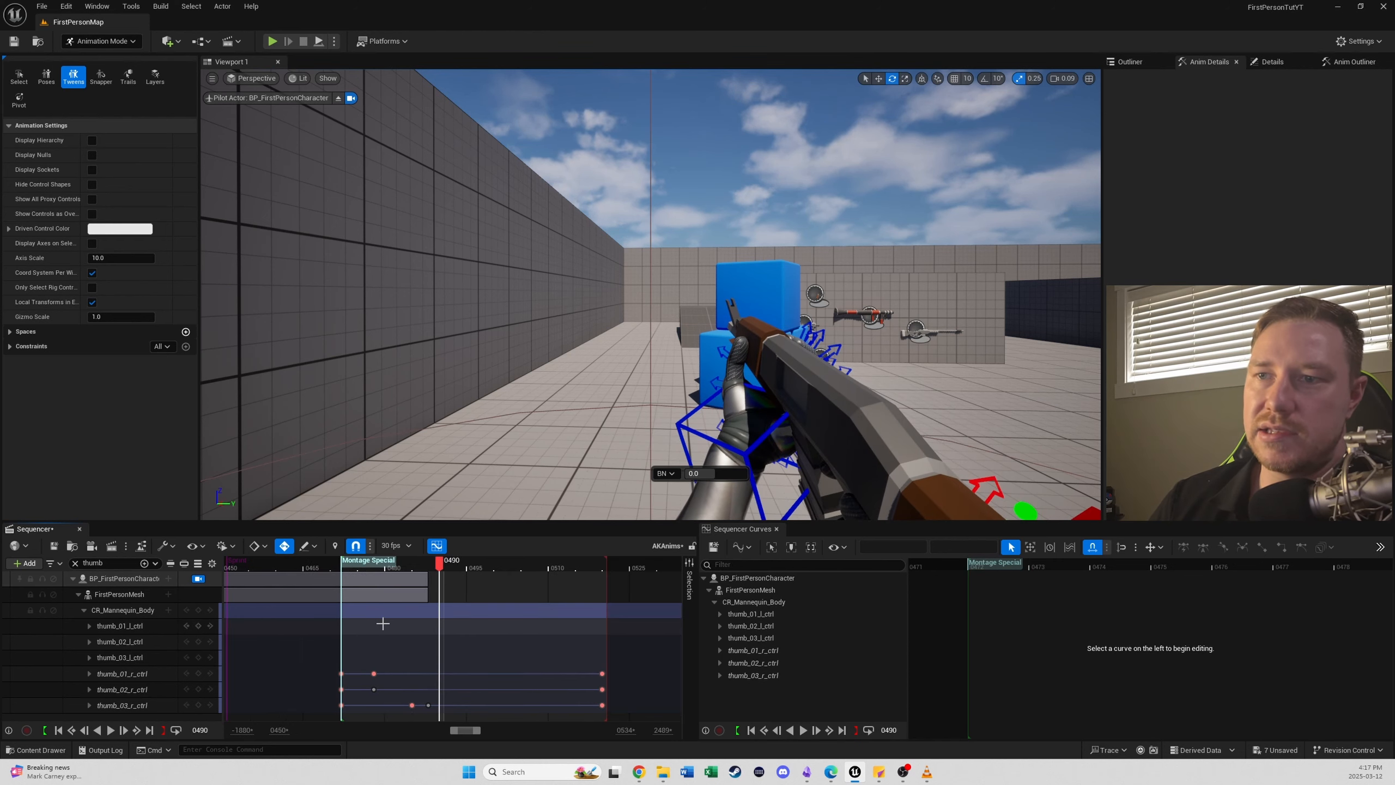
pyautogui.rightClick(115, 595)
pyautogui.click(187, 350)
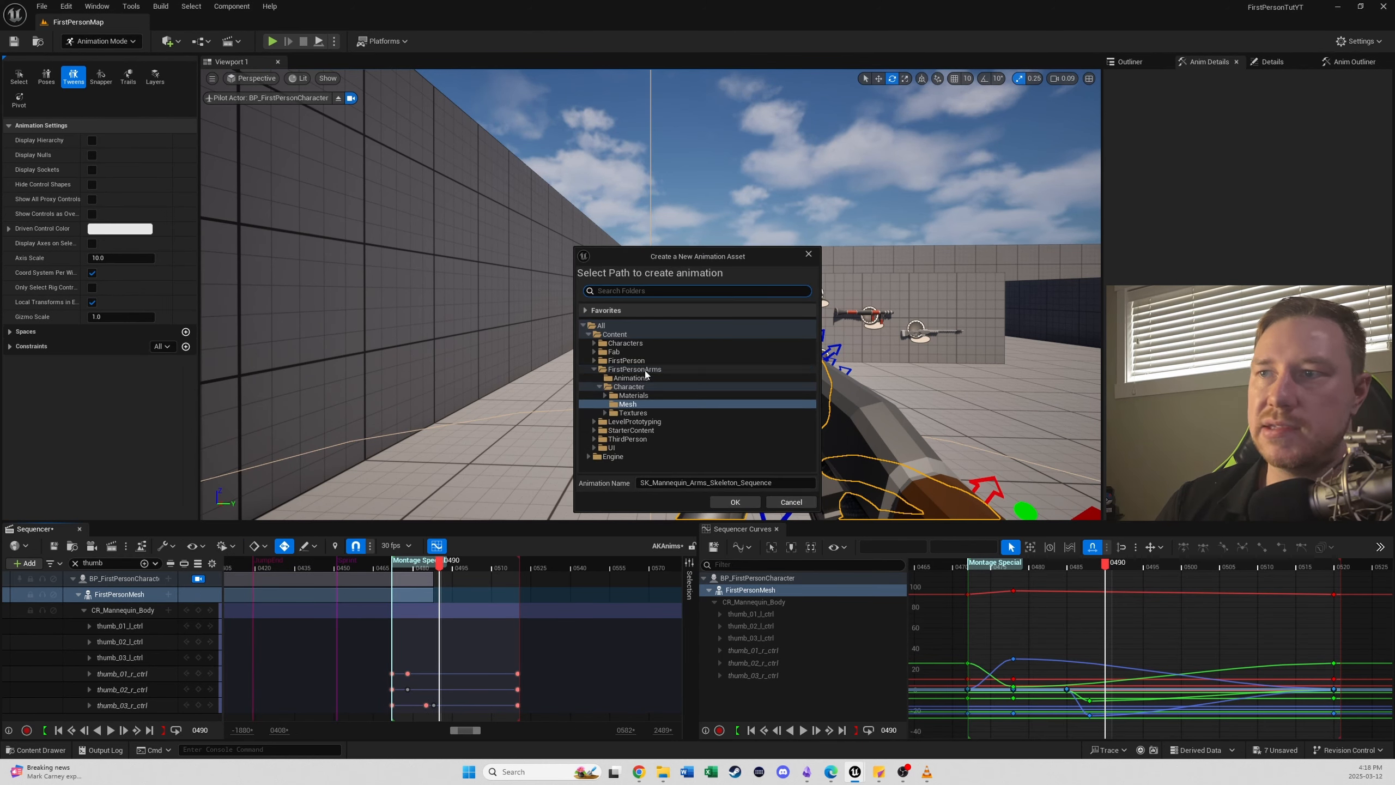
pyautogui.click(631, 379)
pyautogui.press('Tab')
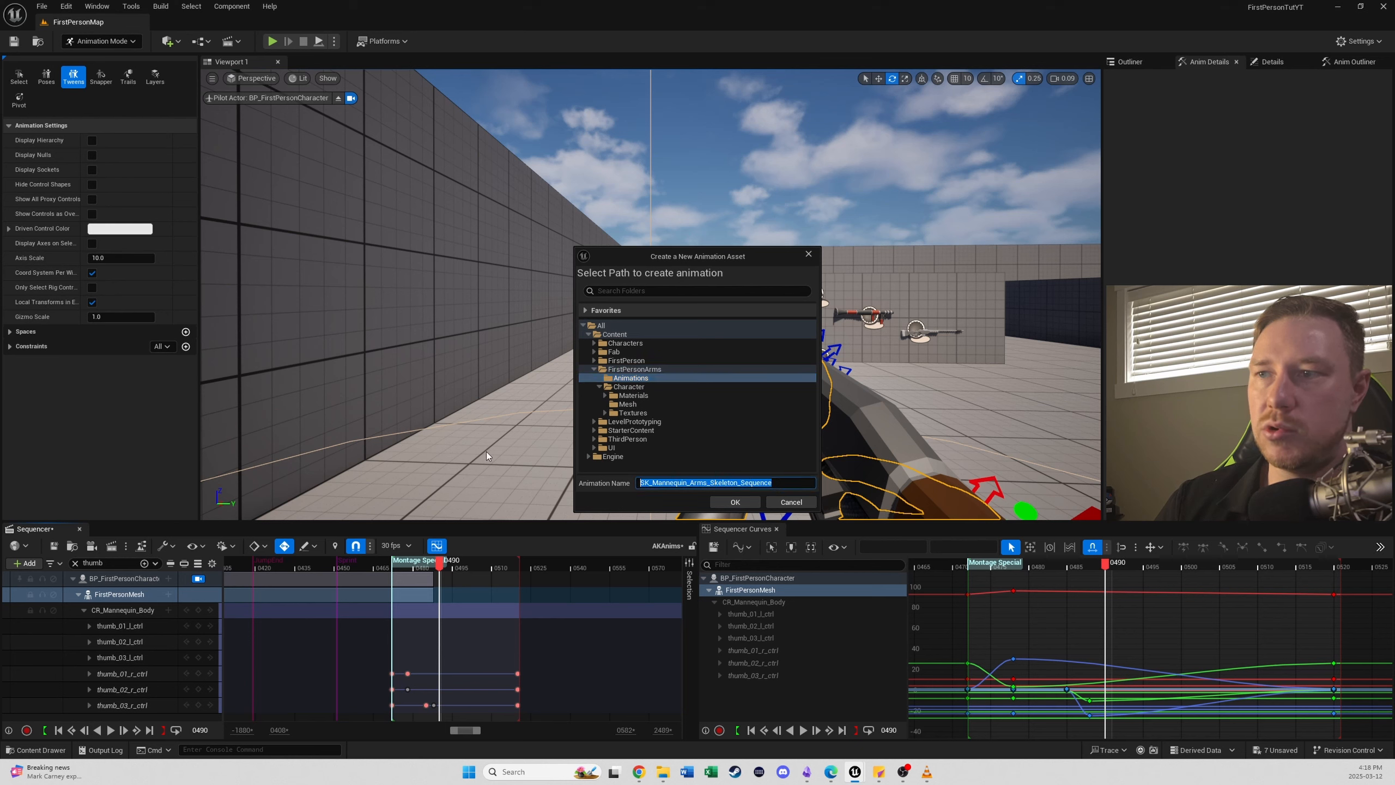
pyautogui.write('FPS_AK')
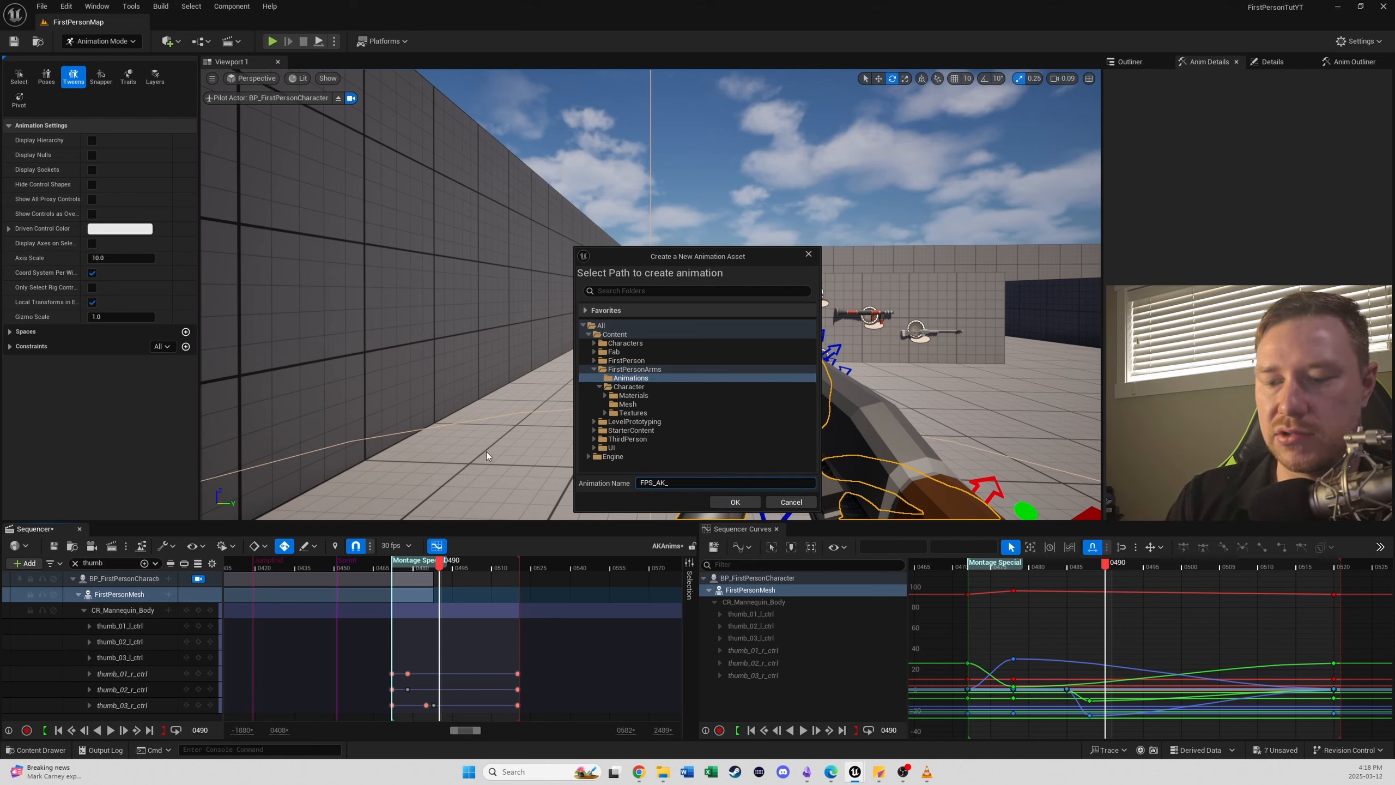
pyautogui.write('_FireM')
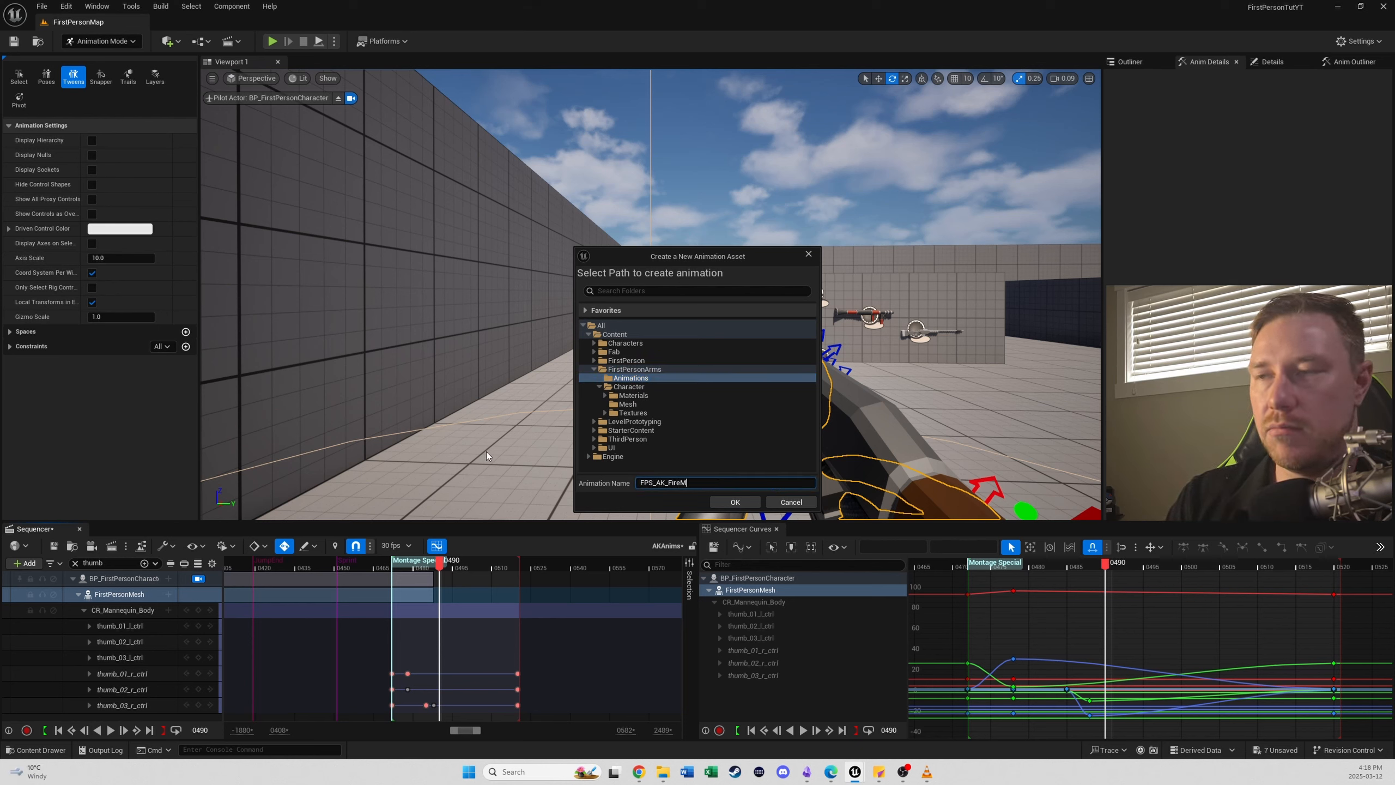
pyautogui.write('odeSwi')
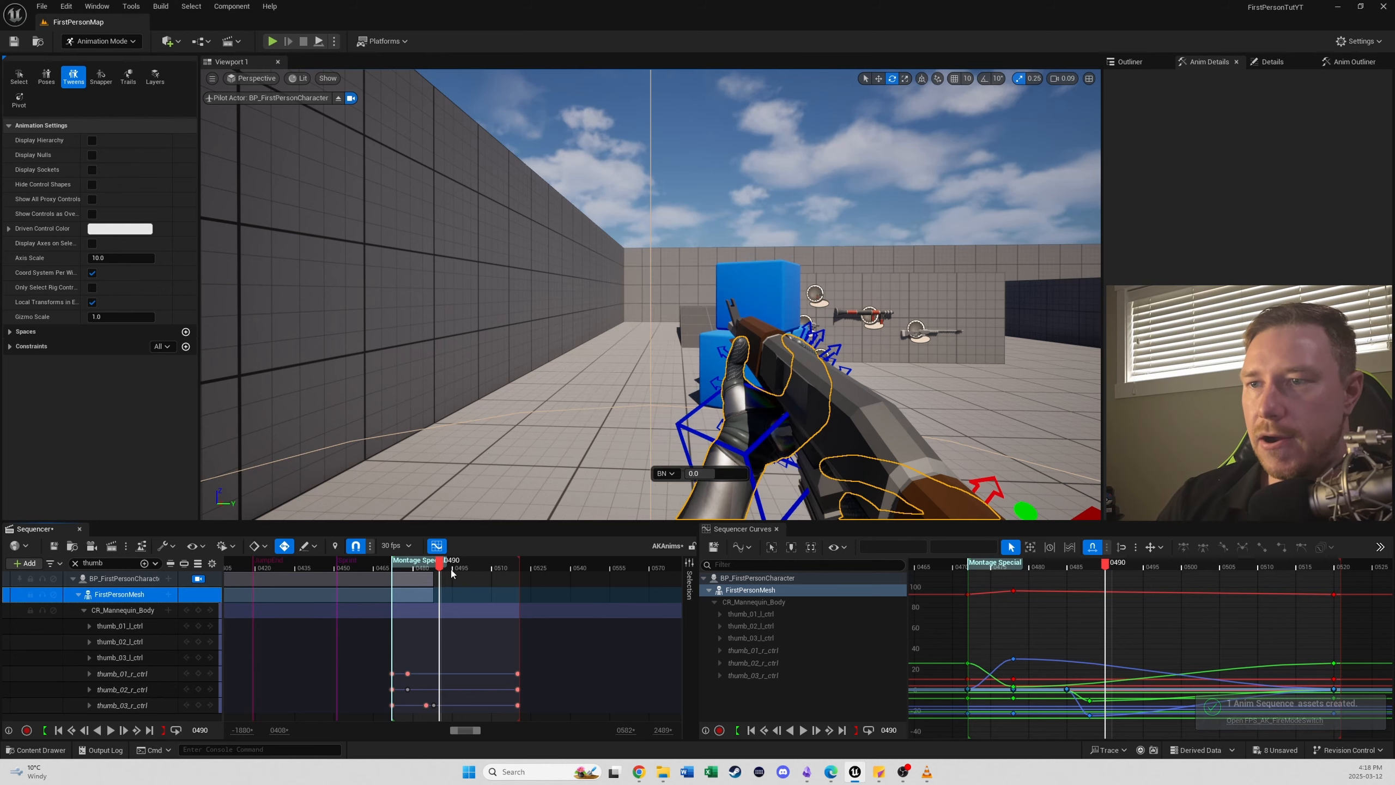
# - Scrub back to frame 0268, collapse the FirstPersonMesh track and release the viewport from the BP_FirstPersonCharacter camera
pyautogui.click(483, 567)
pyautogui.keyDown('ctrl'); pyautogui.scroll(-12, 456, 608); pyautogui.keyUp('ctrl')
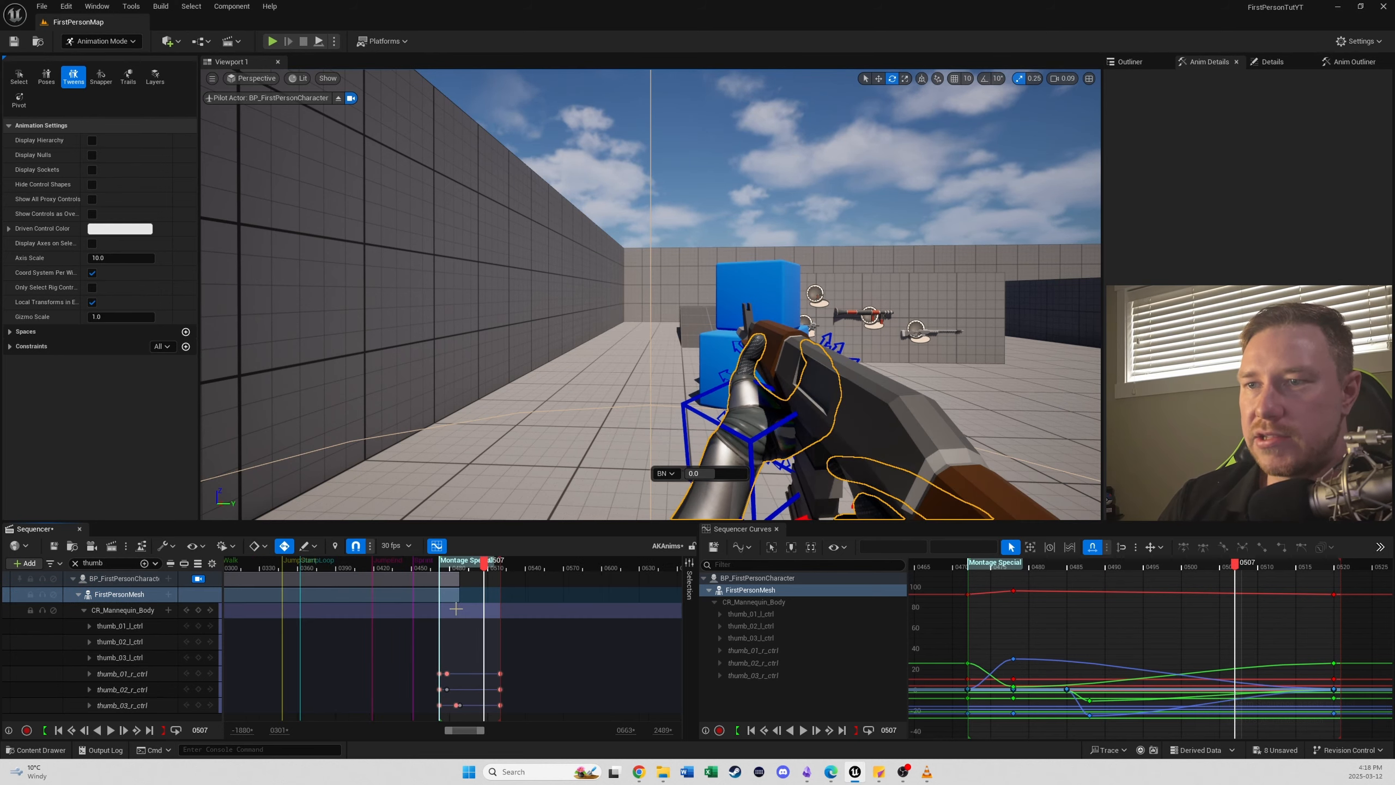
pyautogui.moveTo(340, 570); pyautogui.dragTo(411, 566)
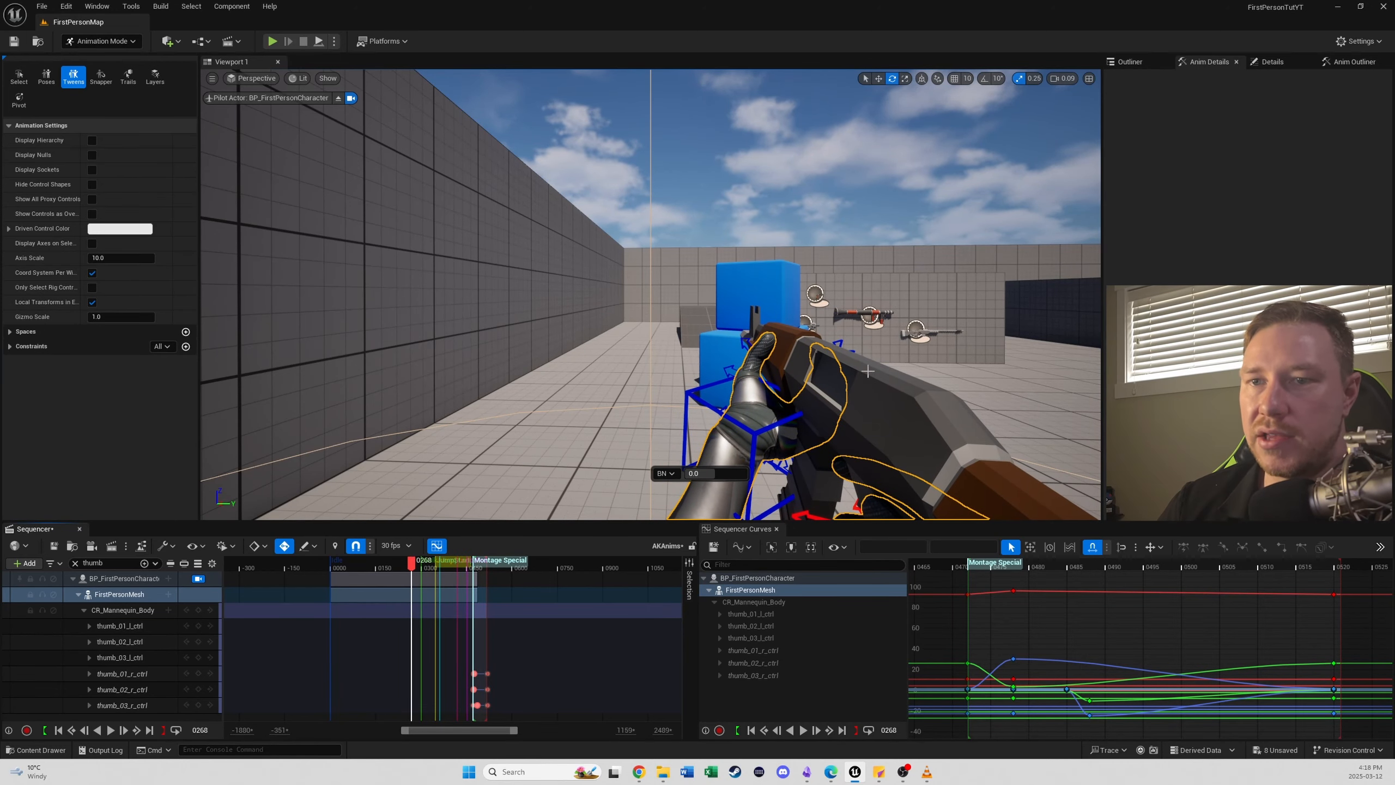
pyautogui.click(77, 595)
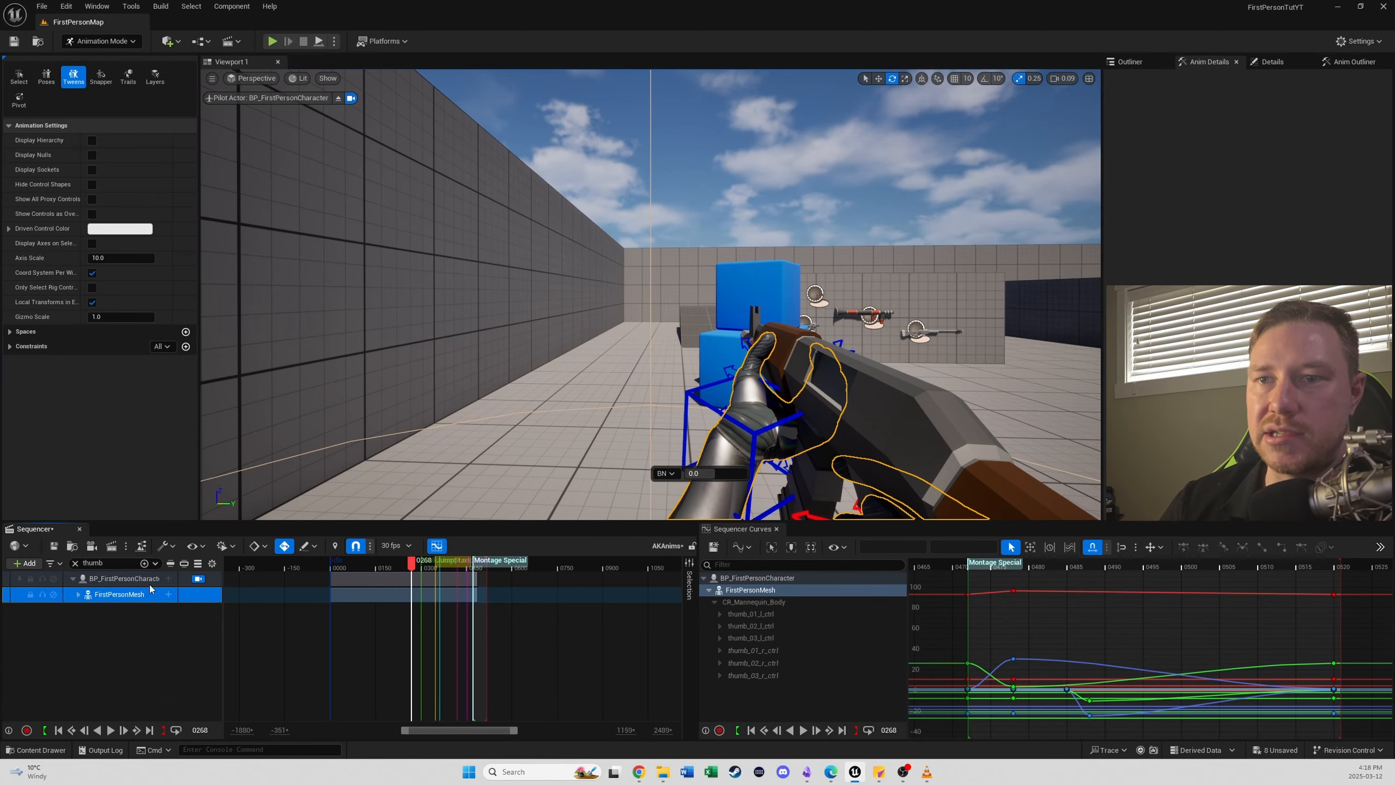
pyautogui.click(197, 578)
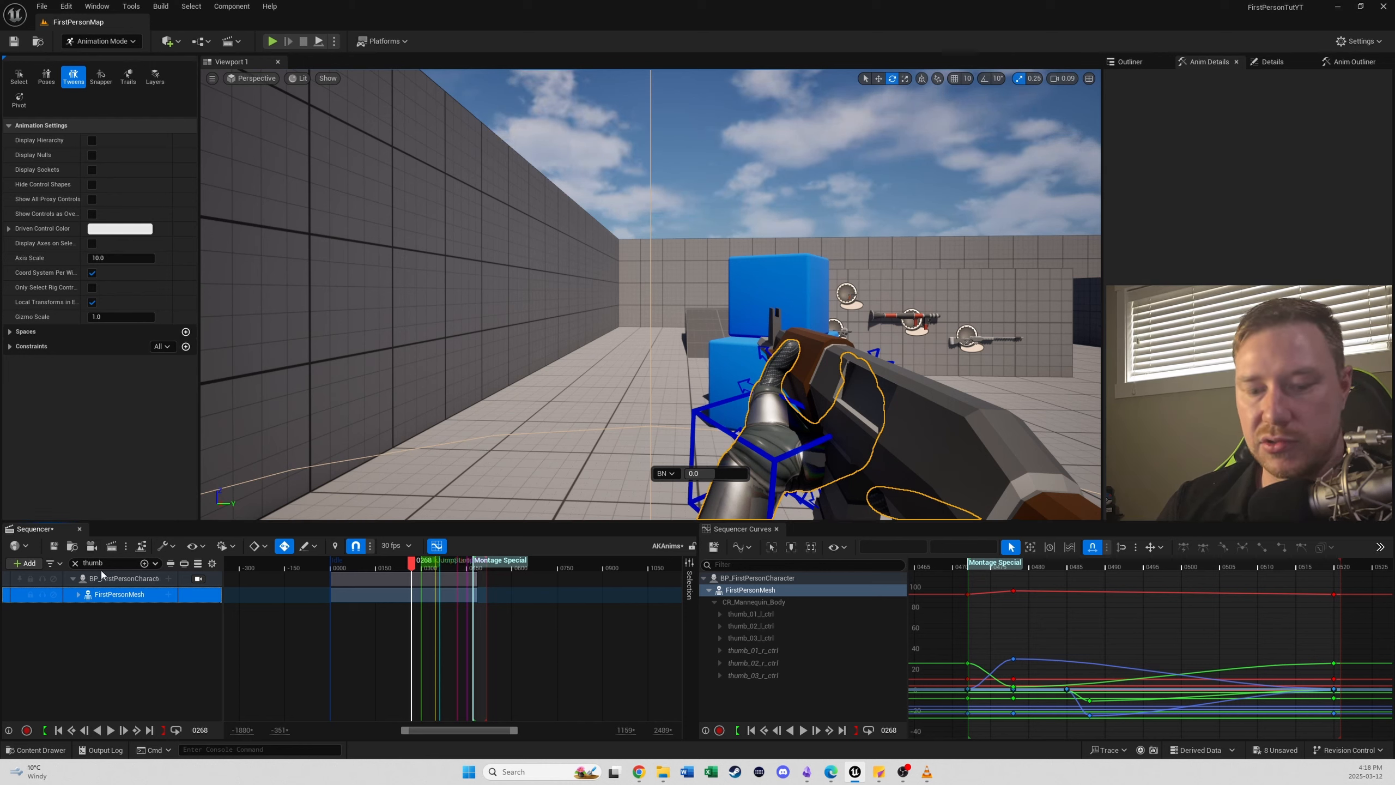
# - Save the AKAnims sequence and close Sequencer
pyautogui.click(91, 545)
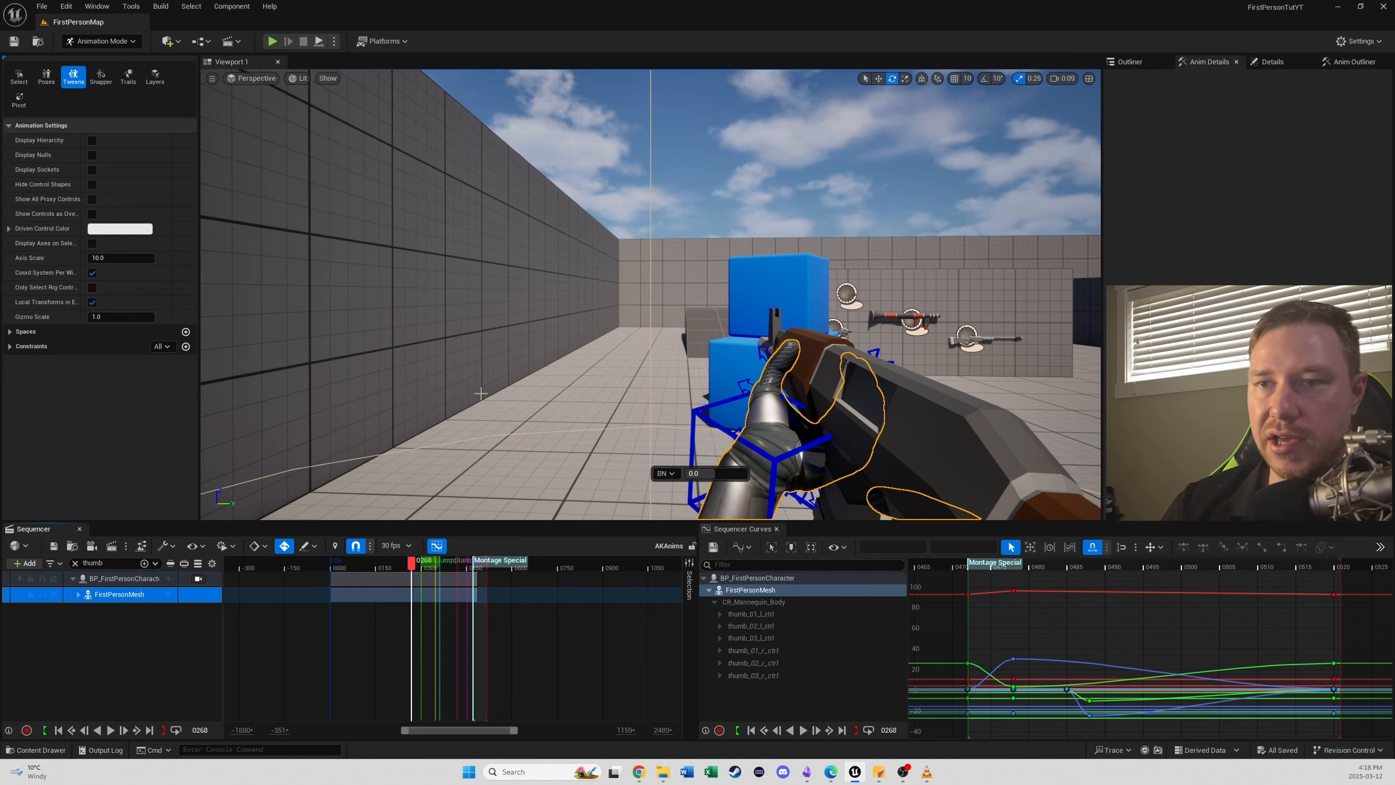
pyautogui.click(77, 532)
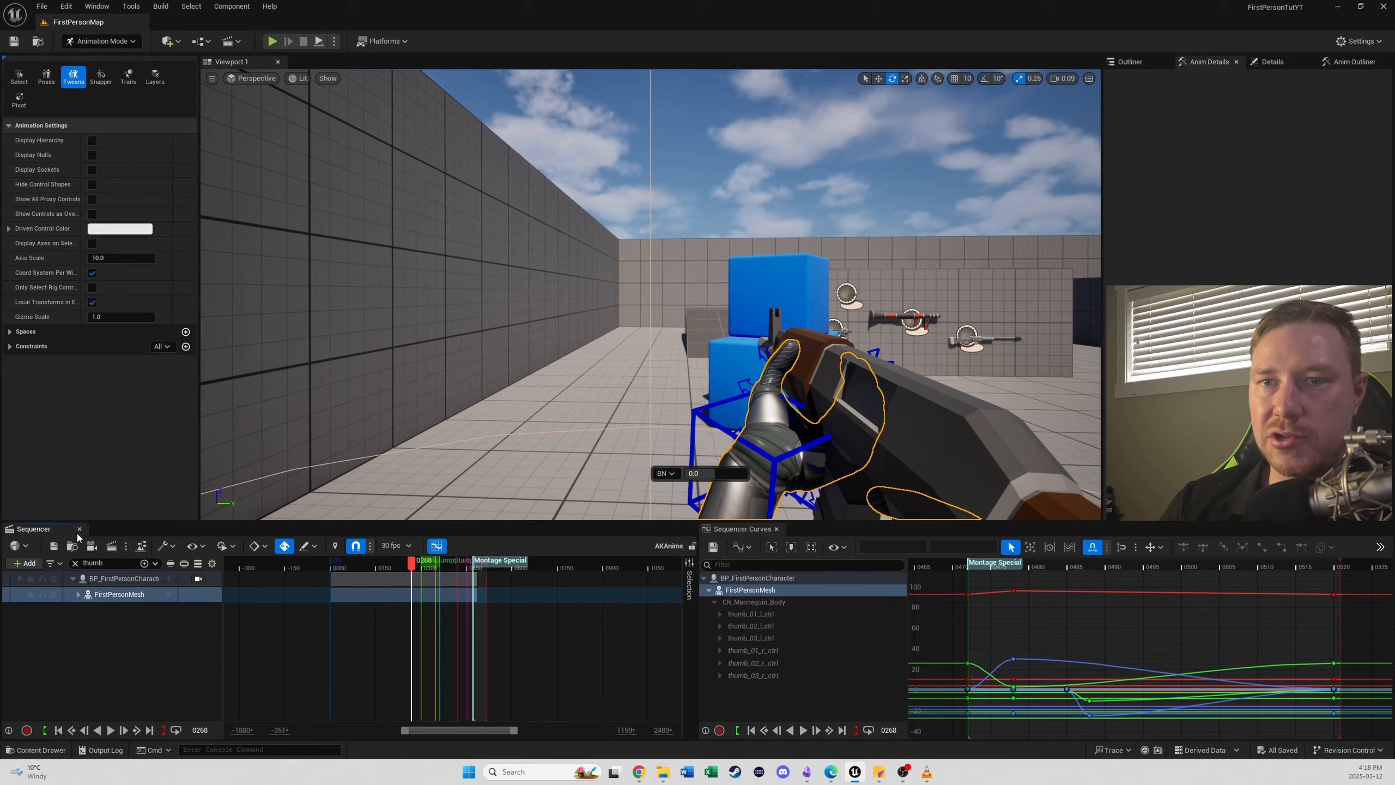
pyautogui.click(79, 528)
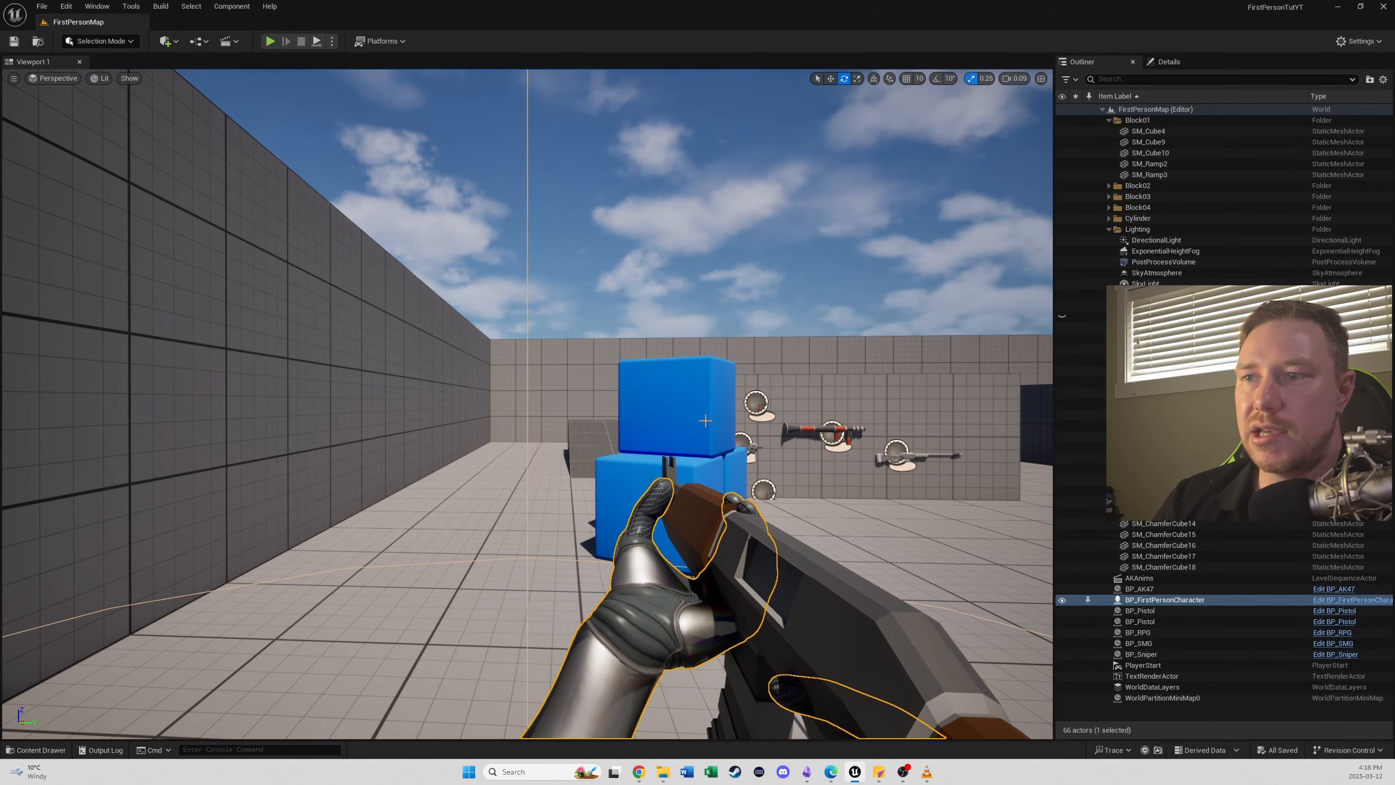
# - Duplicate the AKAnims level sequence in the Content folder as ShotgunAnims and open the copy
pyautogui.hotkey('ctrl', 'space')
pyautogui.rightClick(517, 583)
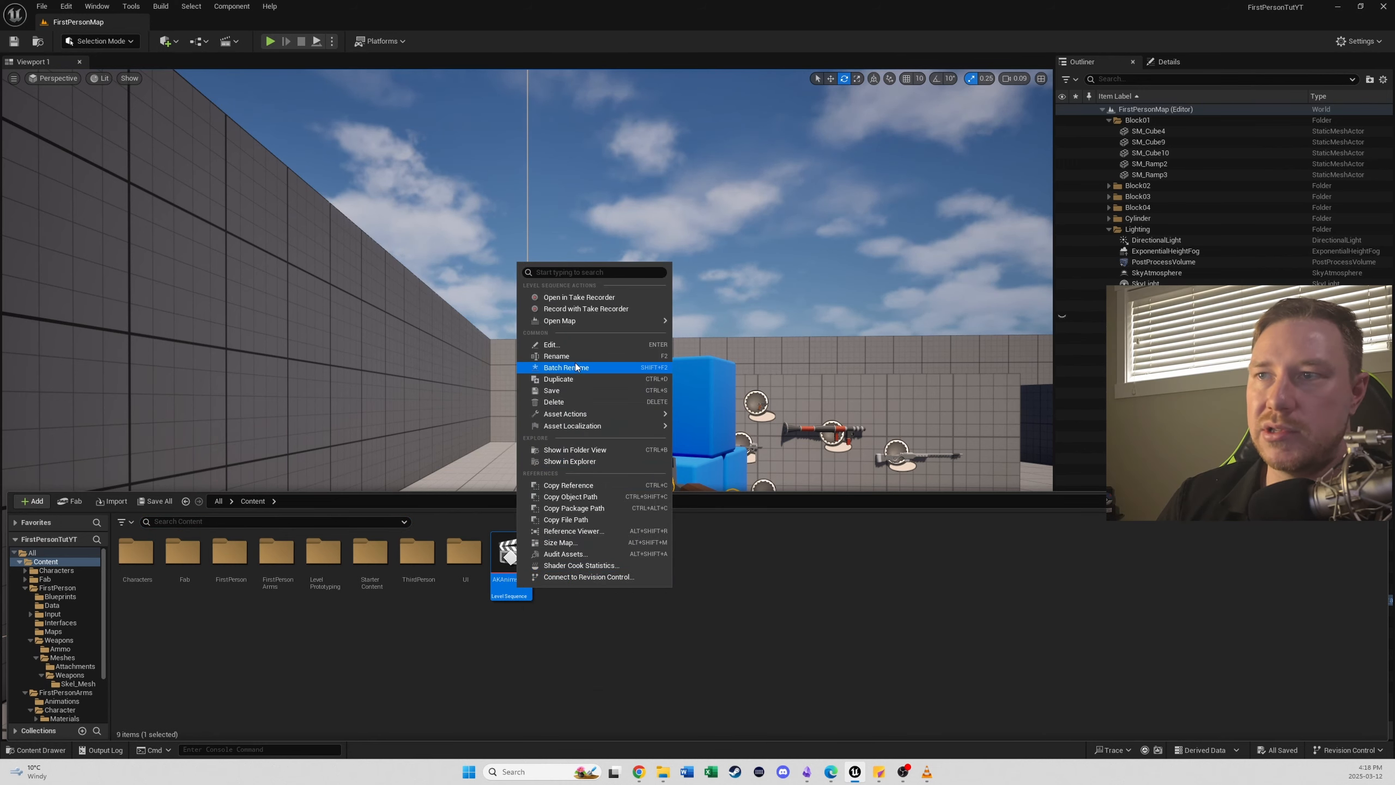
pyautogui.click(572, 380)
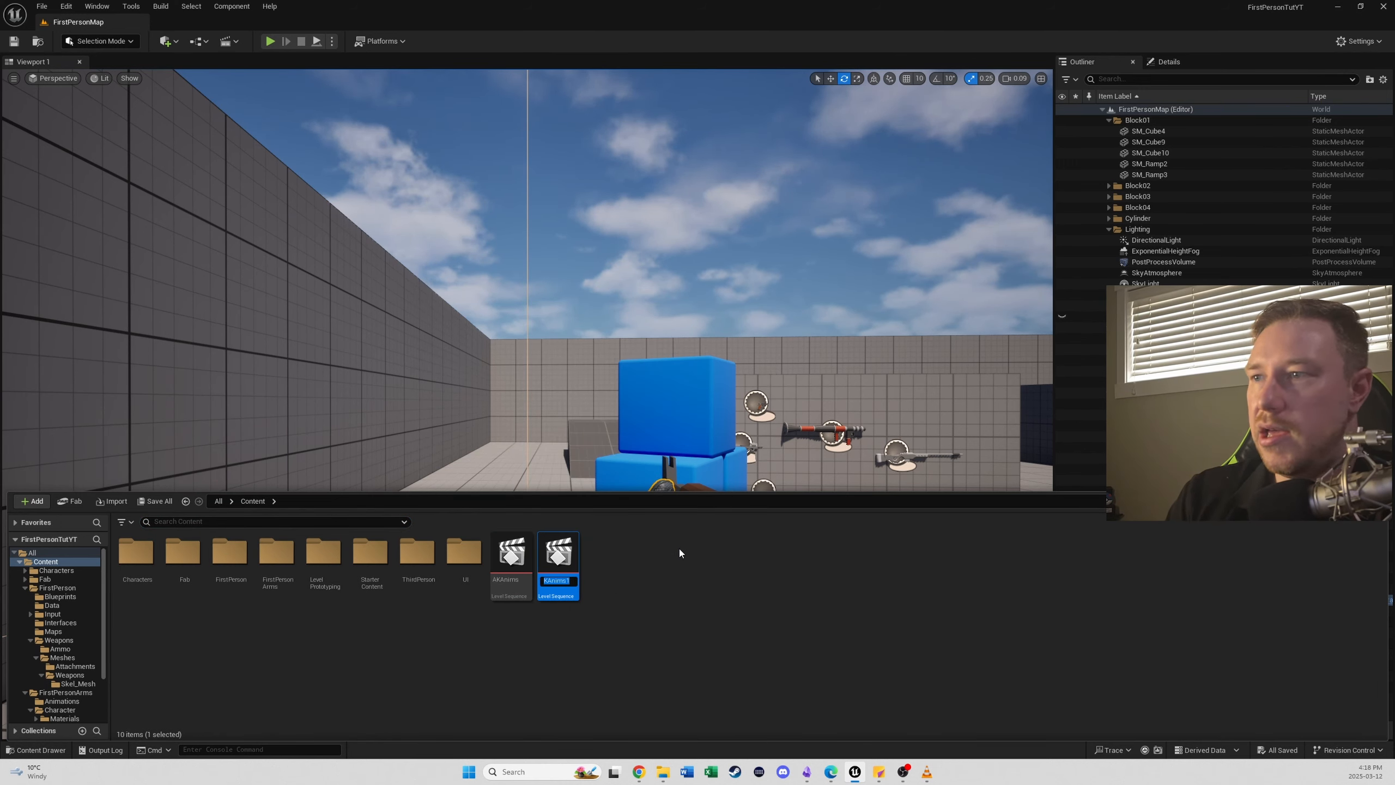
pyautogui.write('Sh')
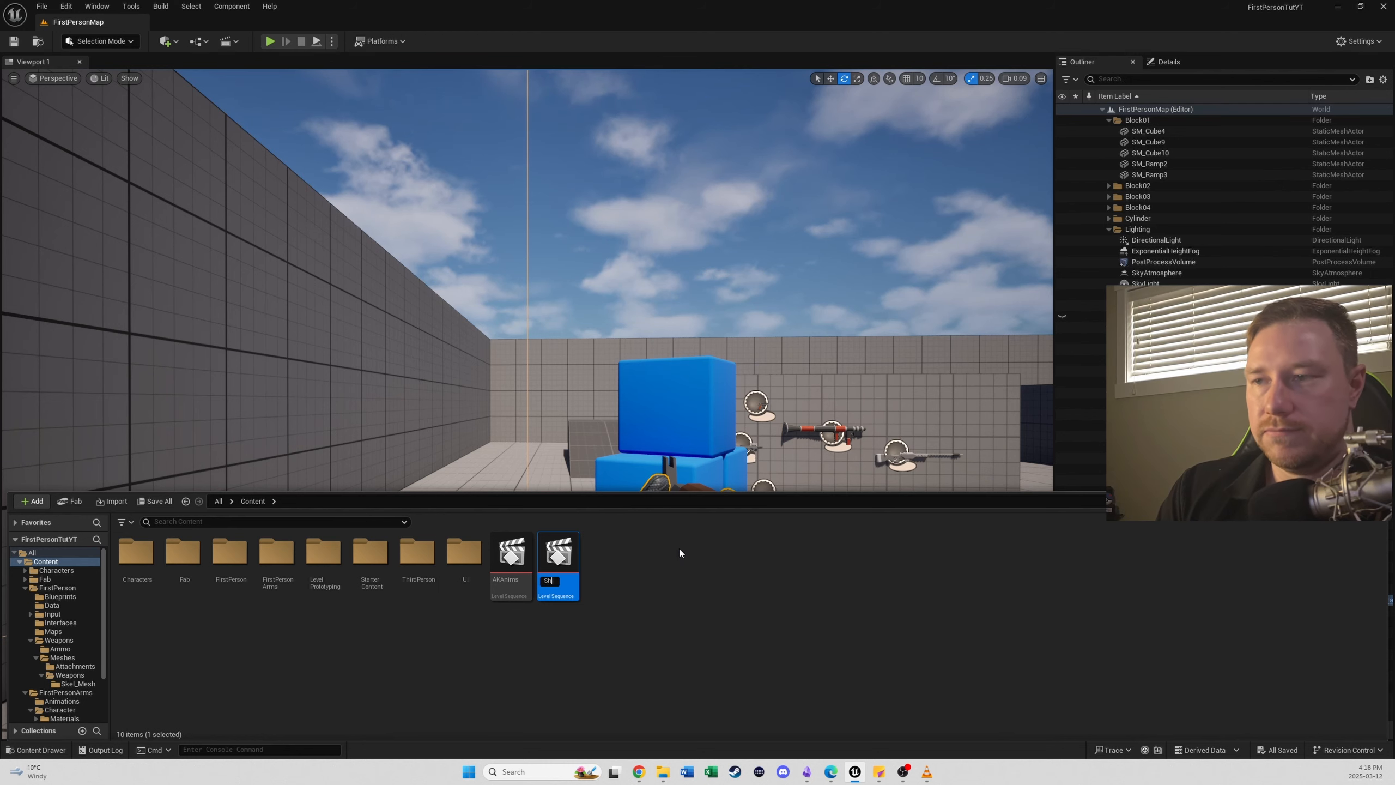
pyautogui.write('otgun Anims')
pyautogui.press('Return')
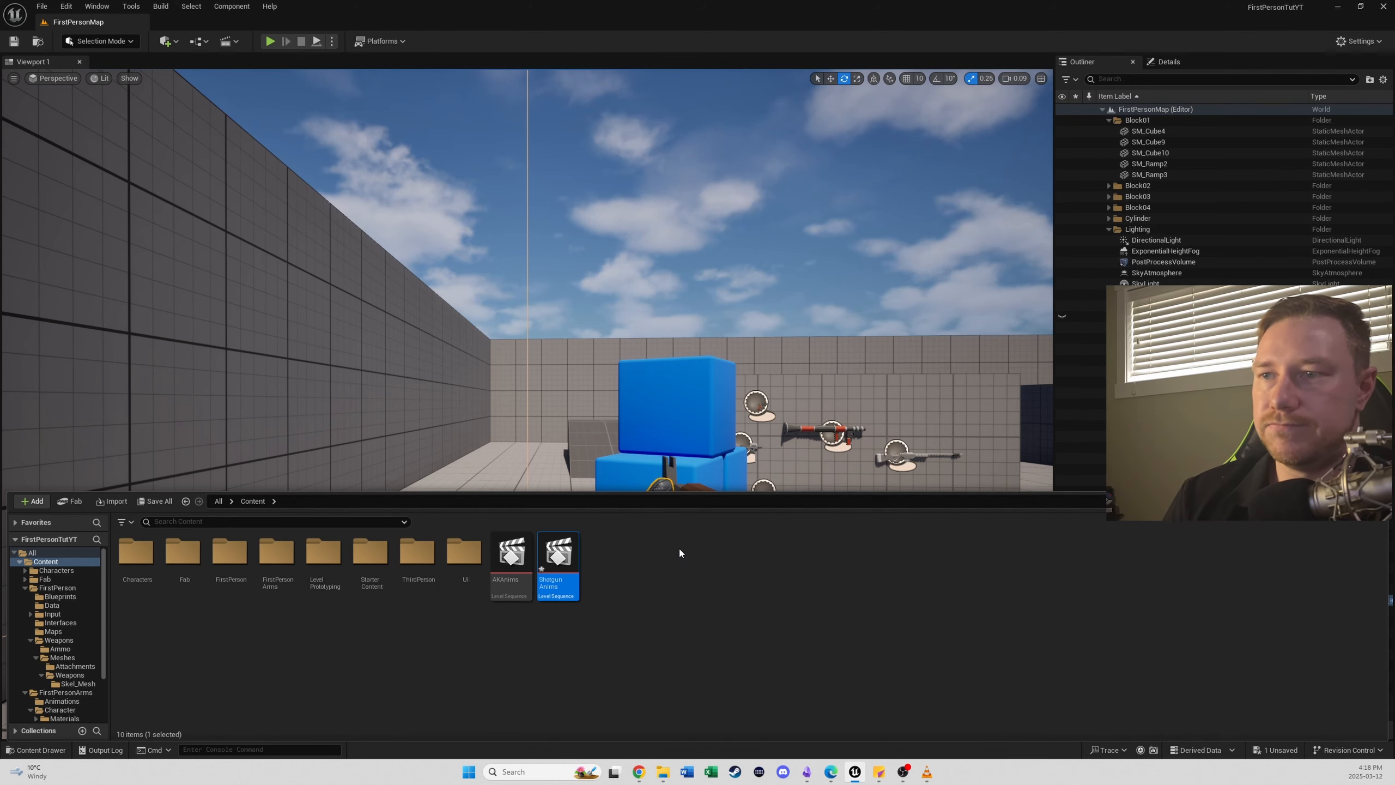
pyautogui.doubleClick(553, 545)
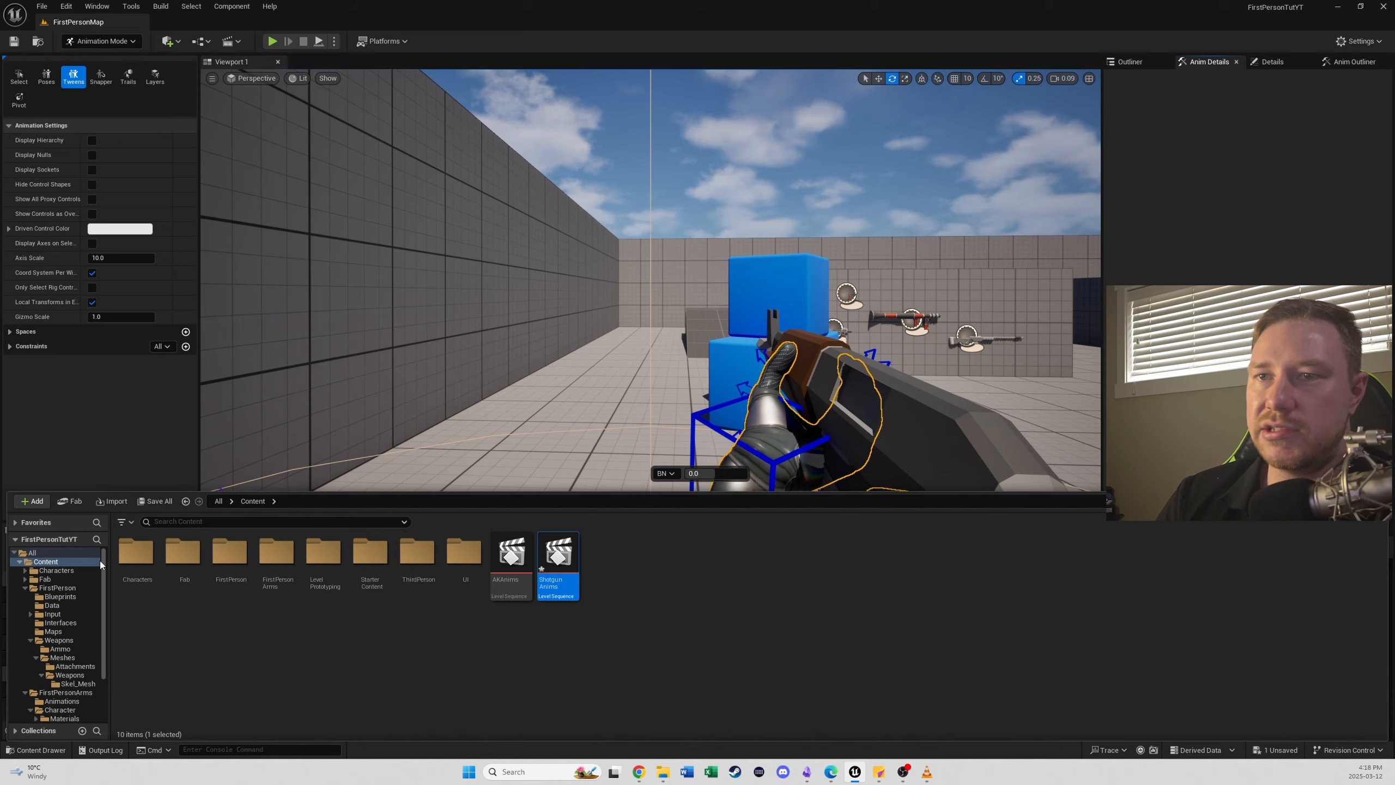
pyautogui.hotkey('ctrl', 'space')
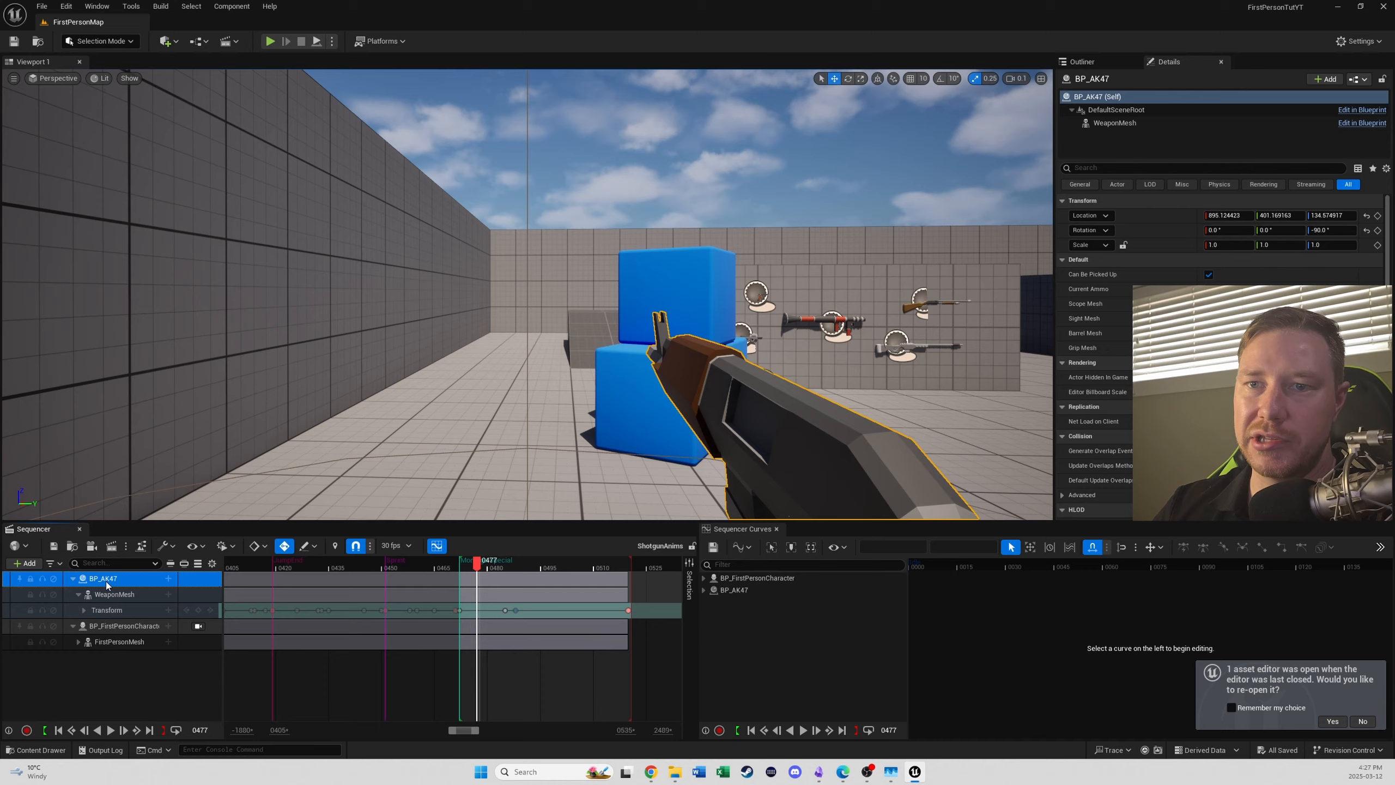
# - Convert the BP_AK47 binding in the ShotgunAnims sequence to a Spawnable Actor
pyautogui.click(107, 582)
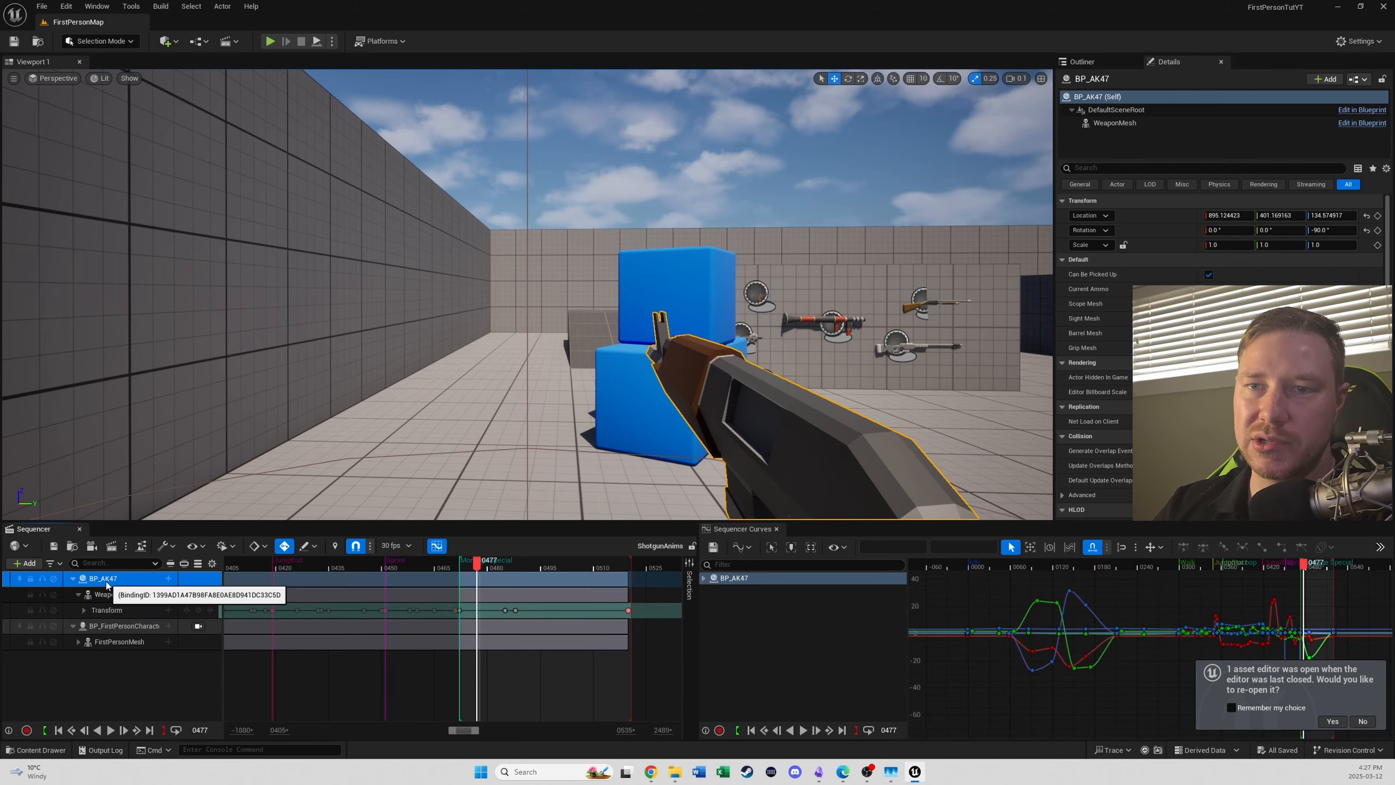
pyautogui.rightClick(107, 583)
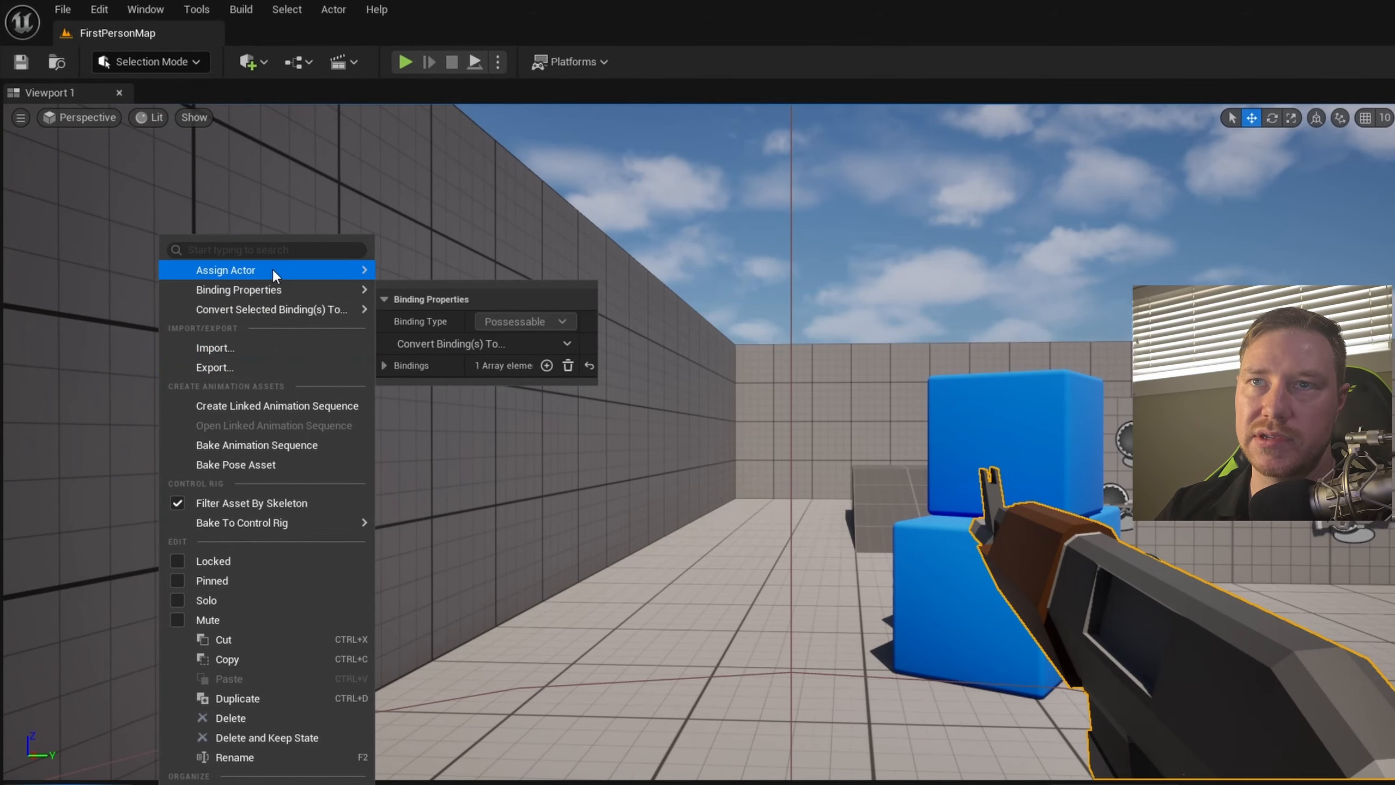
pyautogui.moveTo(284, 306)
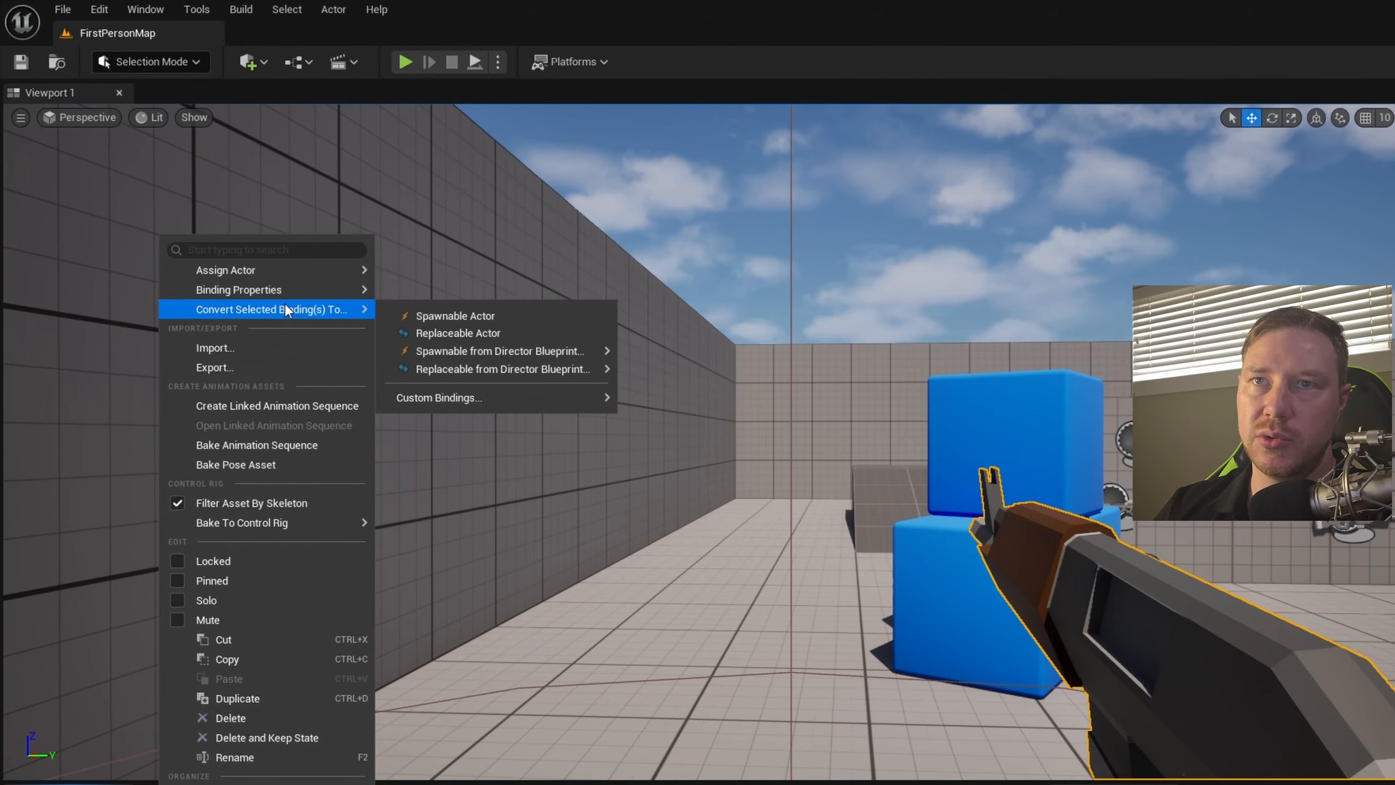
pyautogui.click(465, 316)
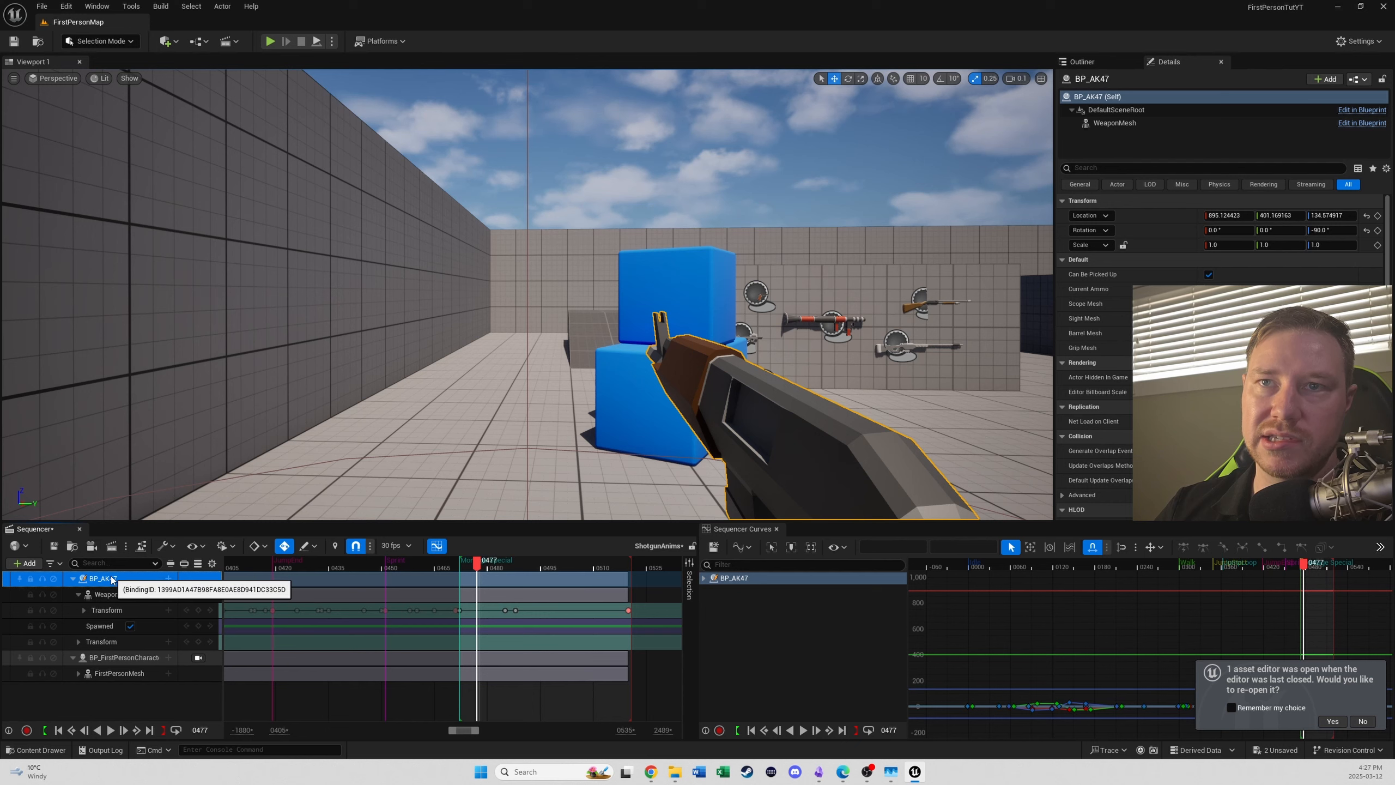
# - Change the class of the spawnable BP_AK47 binding to BP_Shotgun
pyautogui.click(111, 579)
pyautogui.rightClick(113, 580)
pyautogui.click(96, 597)
pyautogui.click(96, 597)
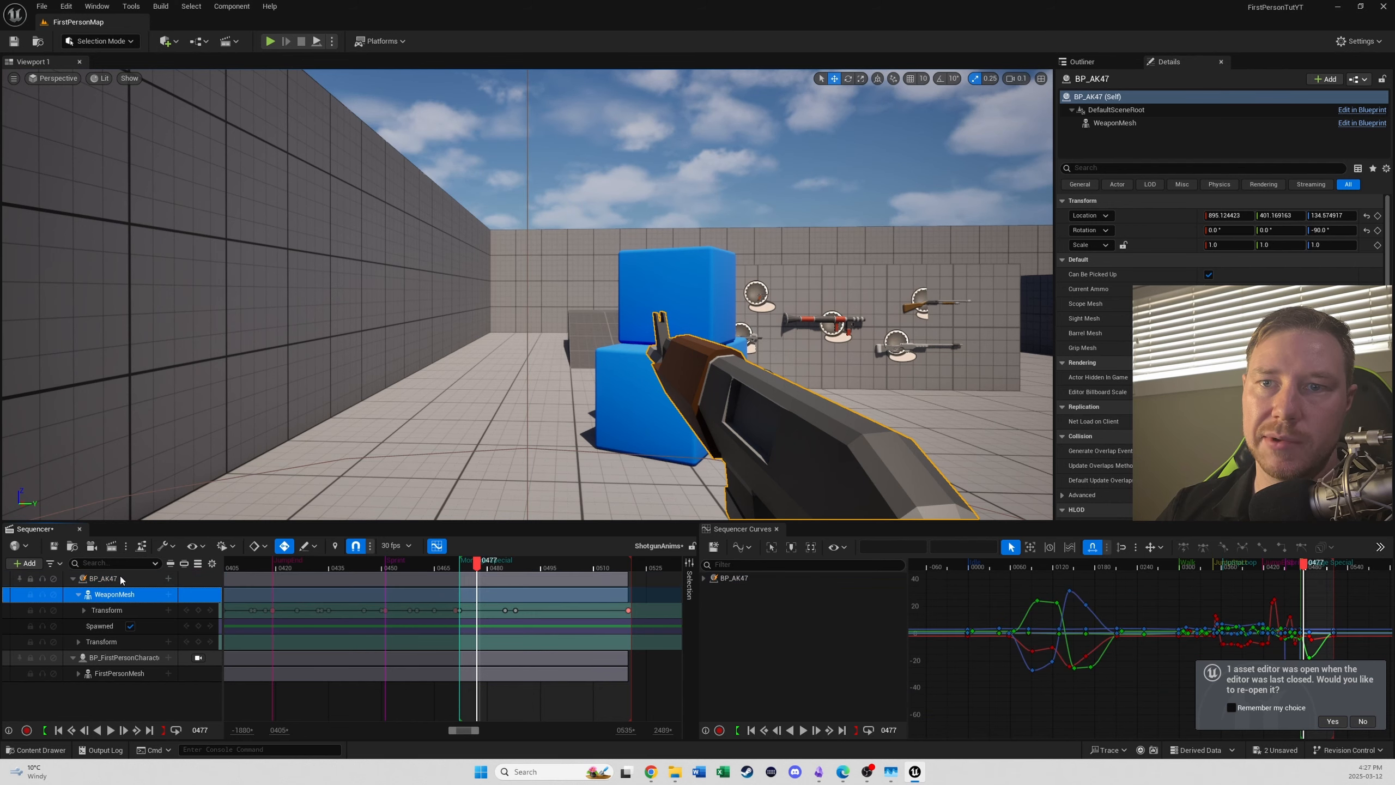
pyautogui.rightClick(121, 579)
pyautogui.moveTo(176, 187)
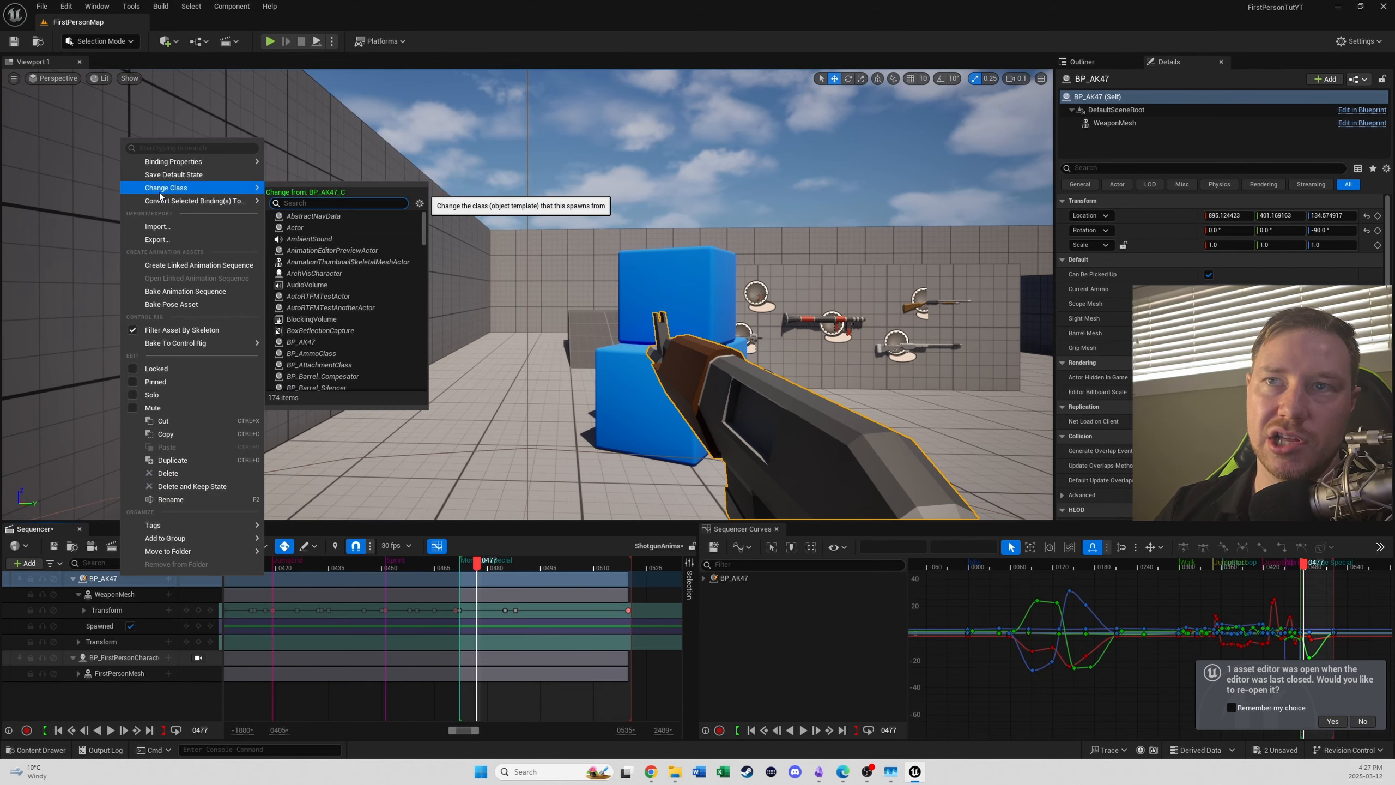
pyautogui.scroll(-2, 346, 348)
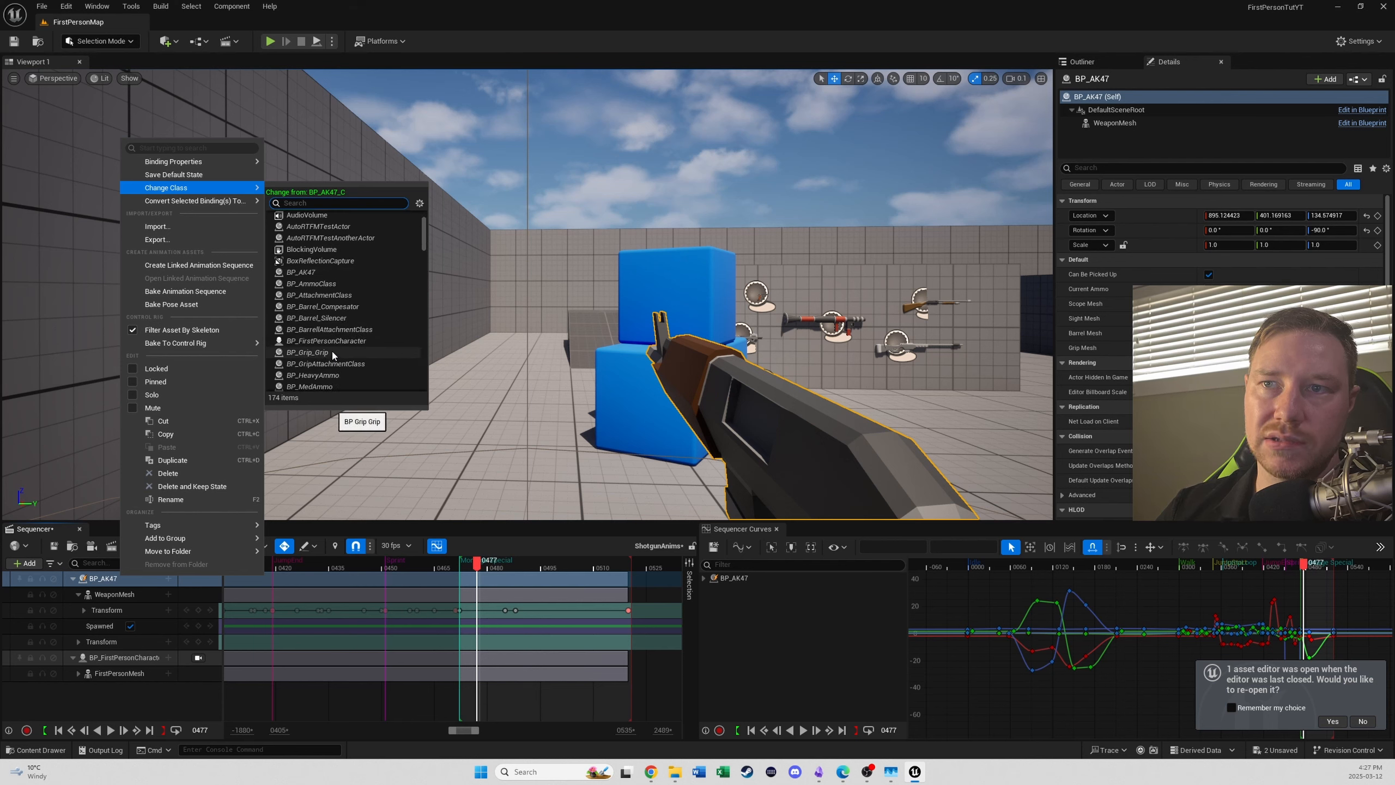
pyautogui.scroll(-3, 332, 355)
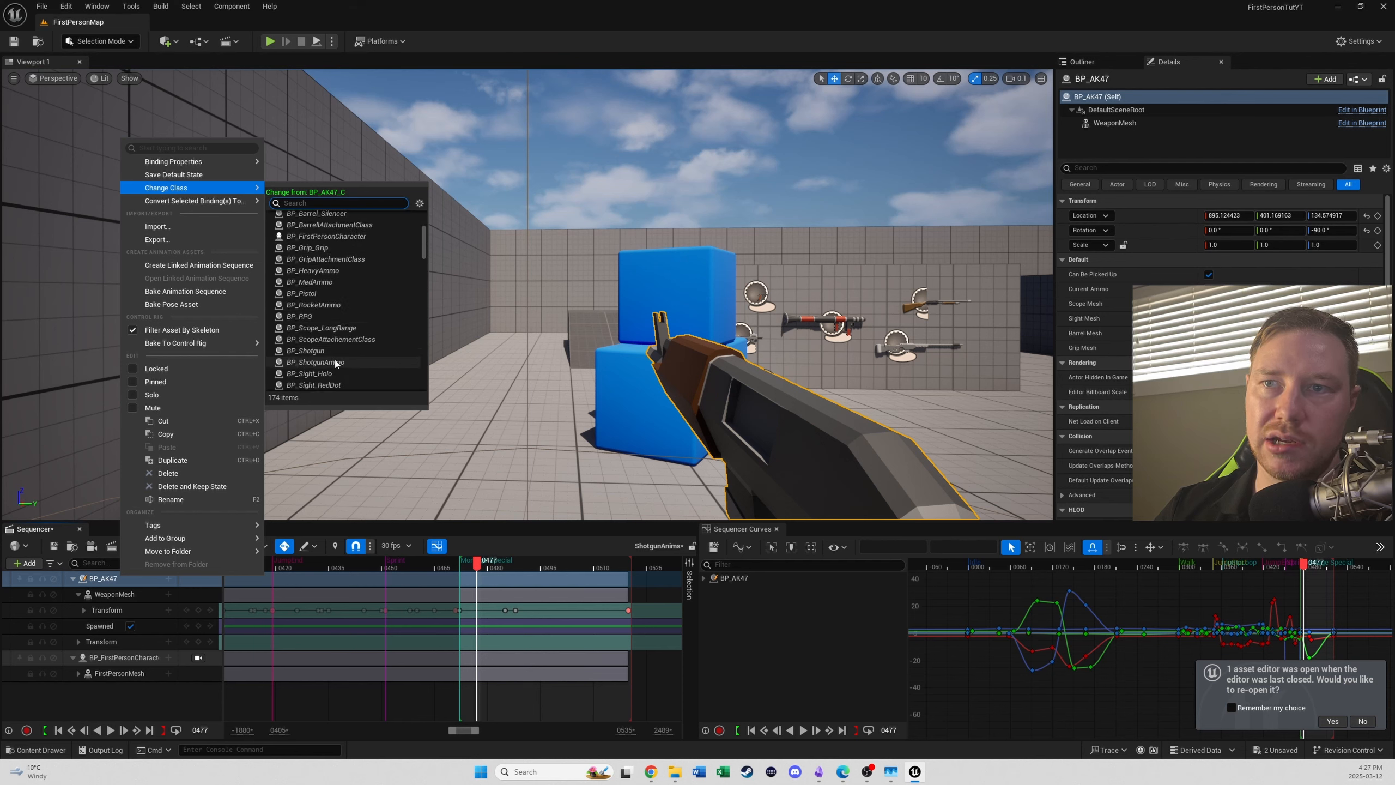
pyautogui.click(336, 350)
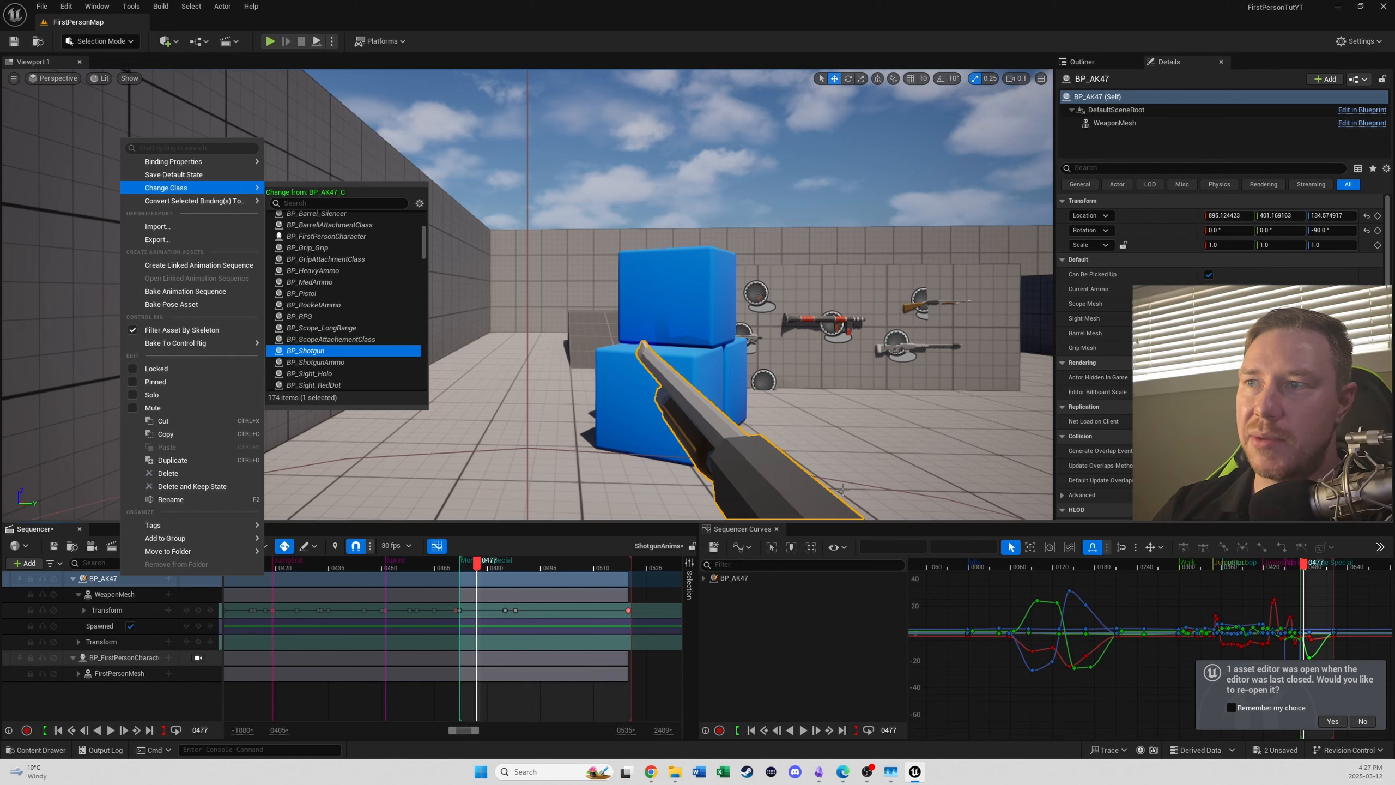
pyautogui.click(431, 9)
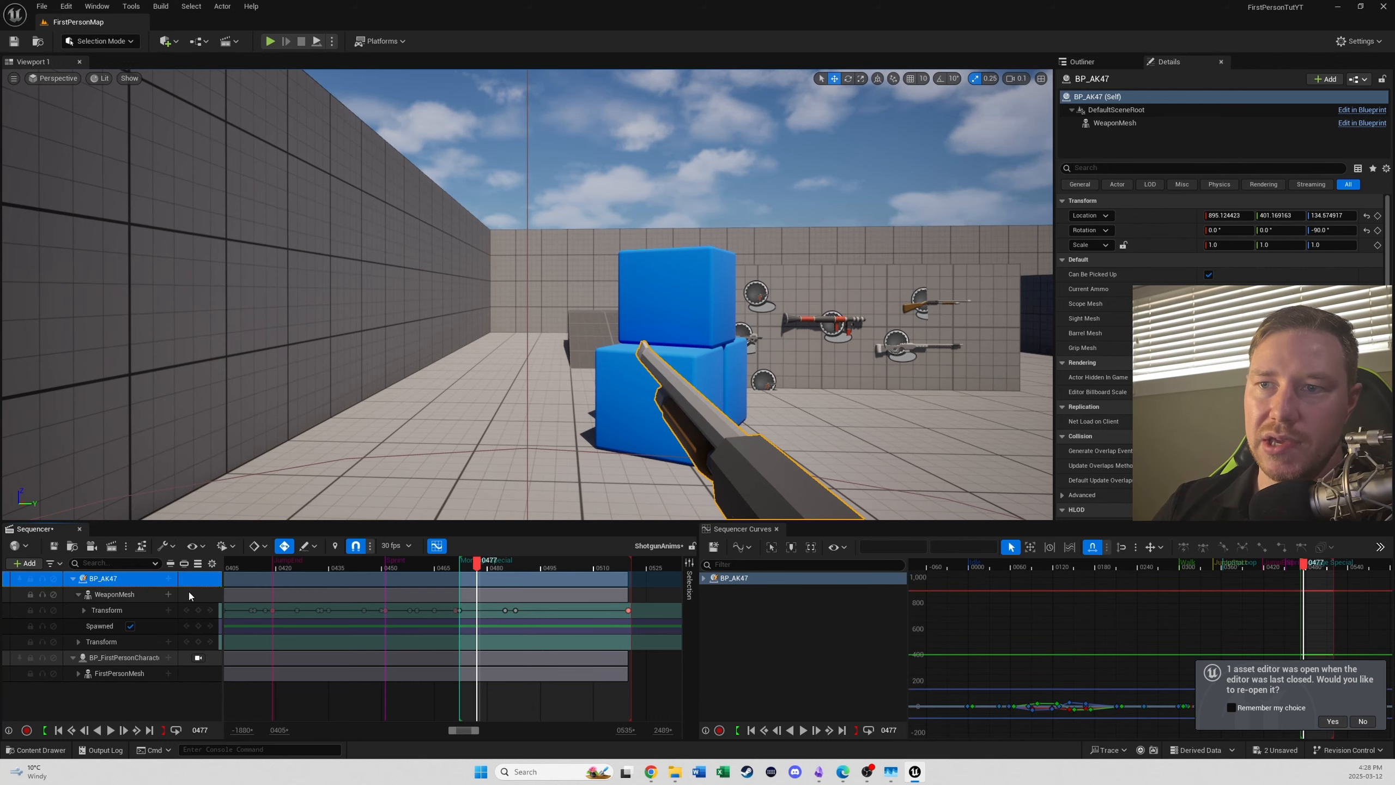
# - Scrub the sequence between frames 0452 and 0511 to preview the shotgun with the existing weapon keys
pyautogui.click(378, 566)
pyautogui.moveTo(379, 569); pyautogui.dragTo(421, 567)
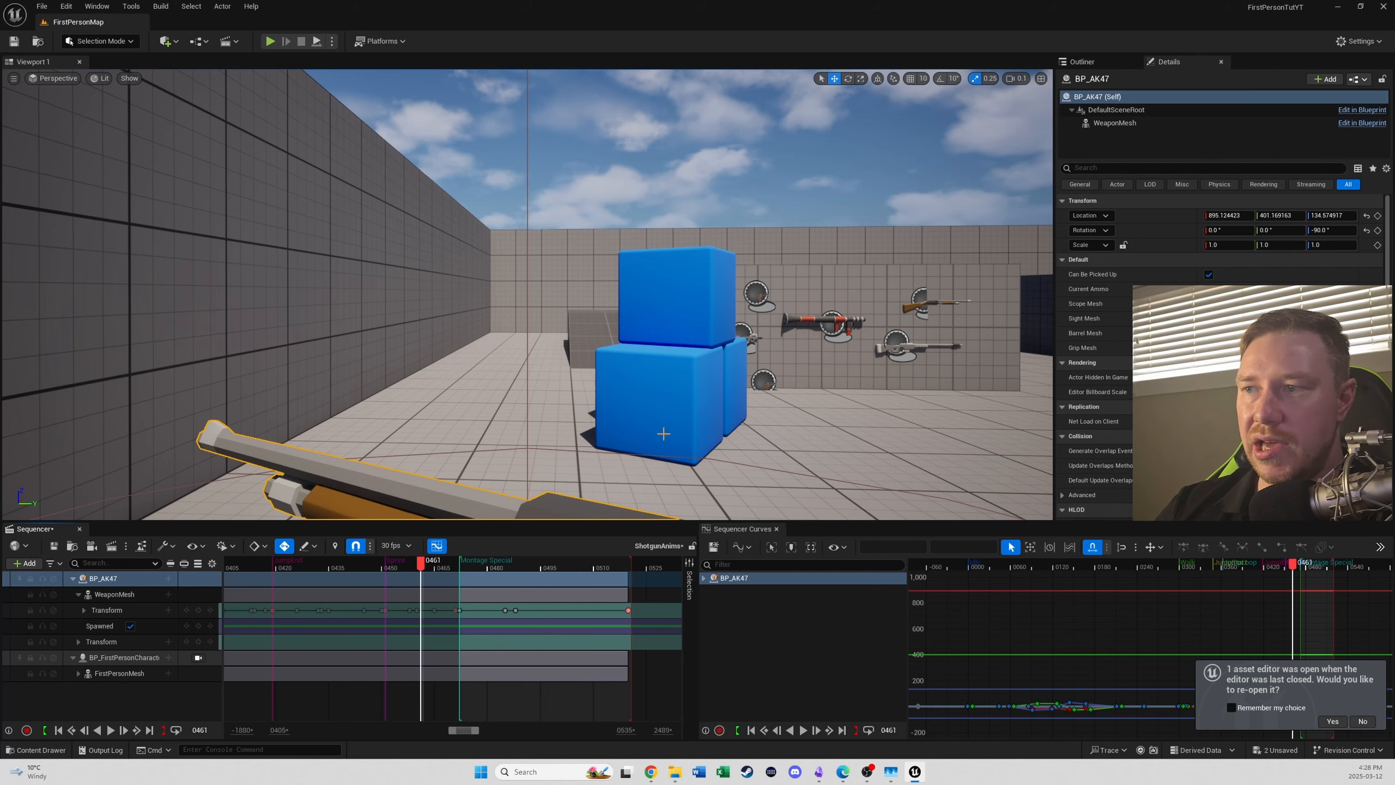
pyautogui.click(597, 565)
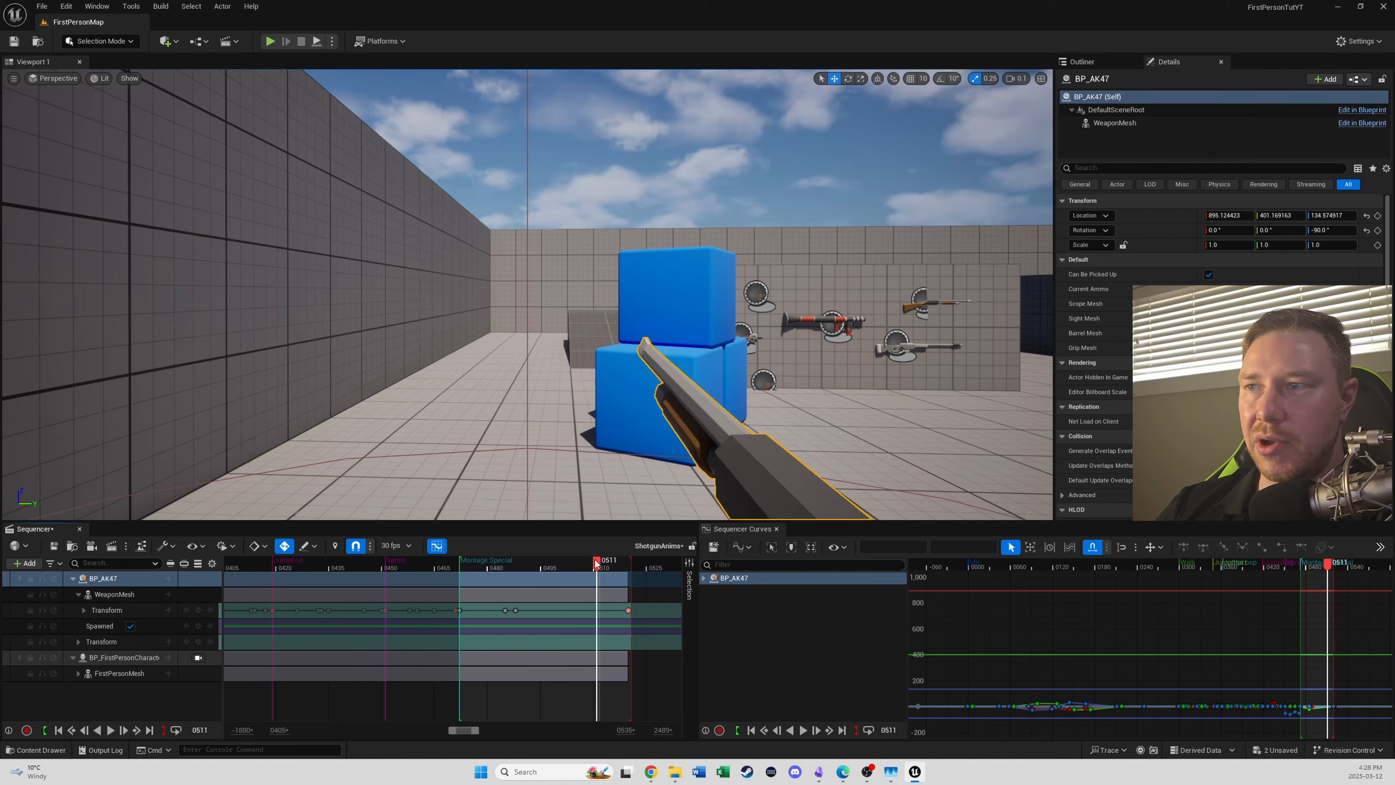
pyautogui.moveTo(596, 565); pyautogui.dragTo(388, 566)
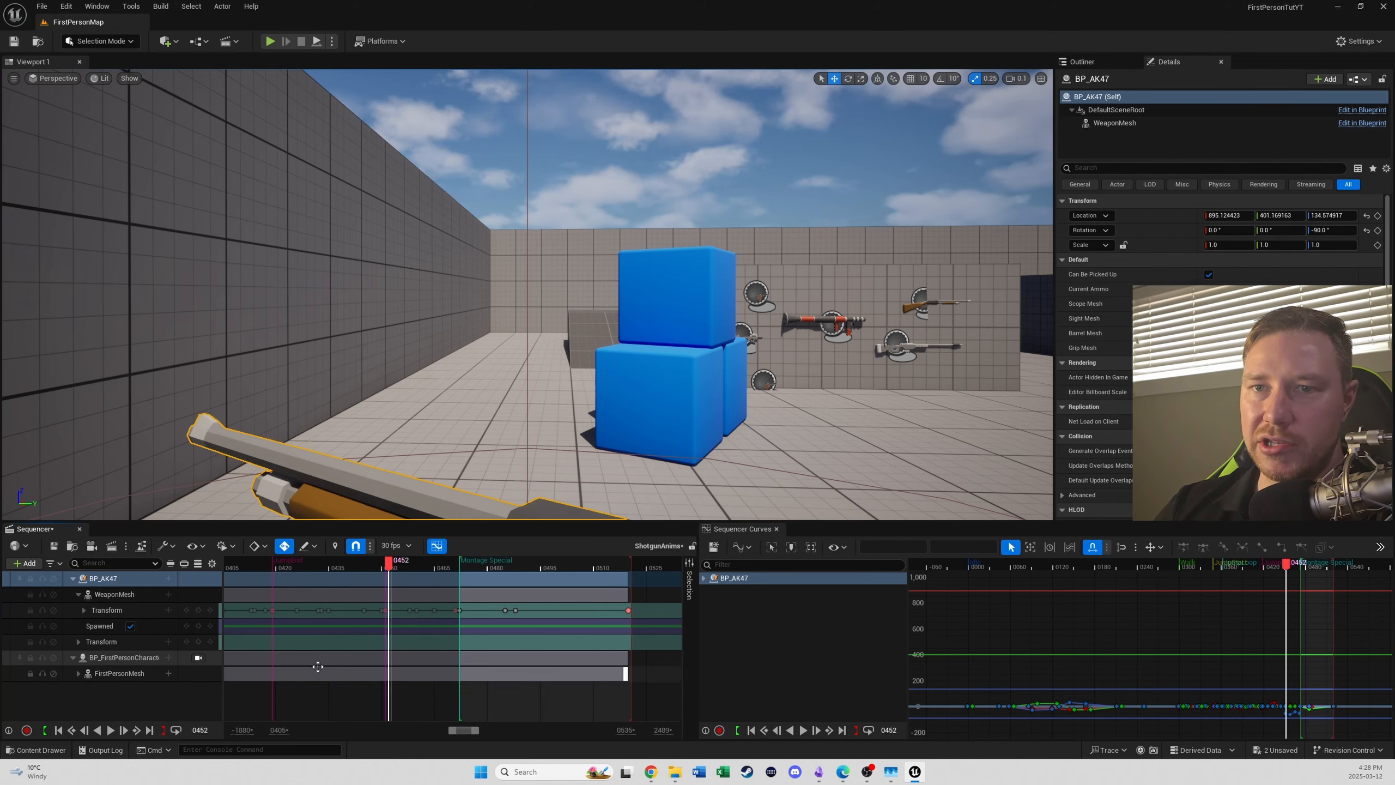
# - Switch the editor to Animation Mode, select the WeaponMesh track and go to frame 0000
pyautogui.click(94, 41)
pyautogui.click(130, 140)
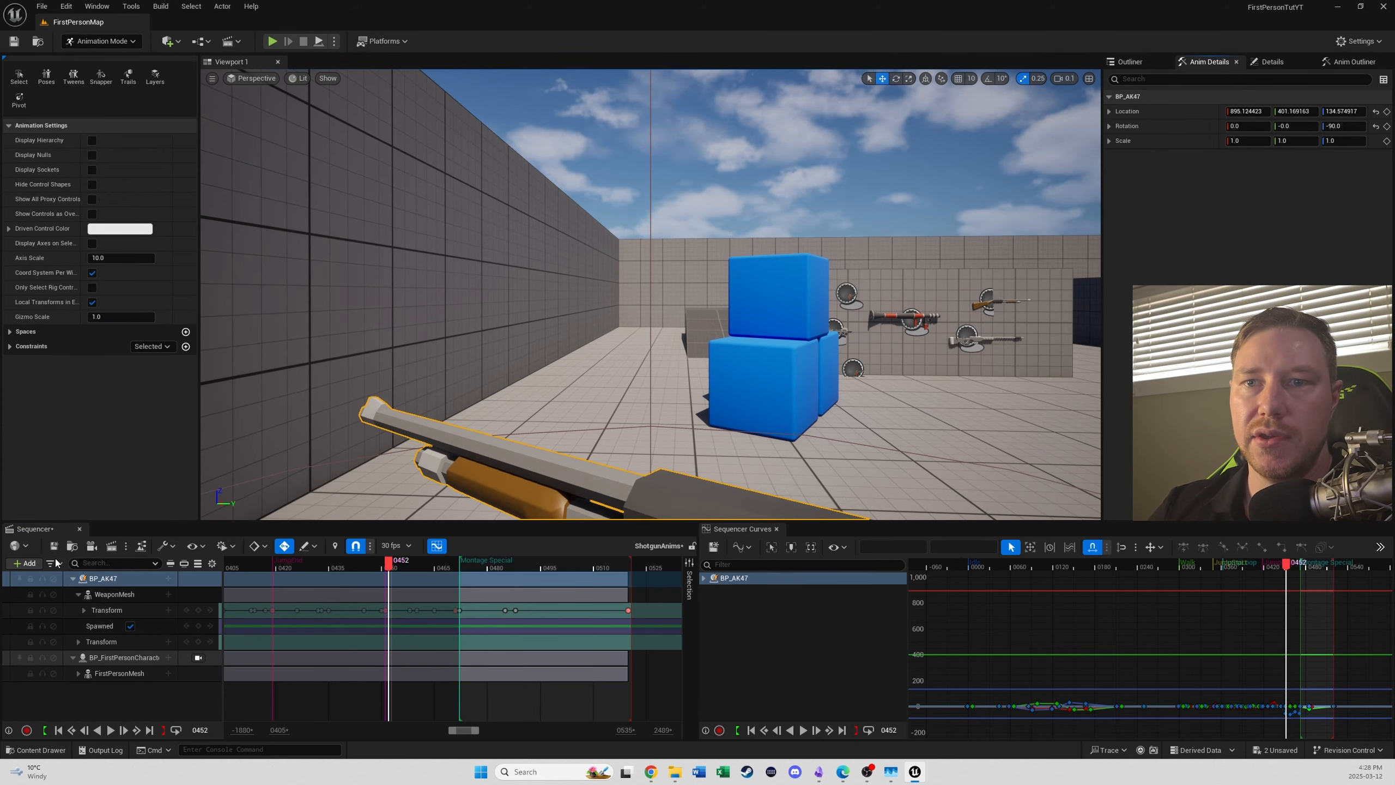
pyautogui.click(100, 598)
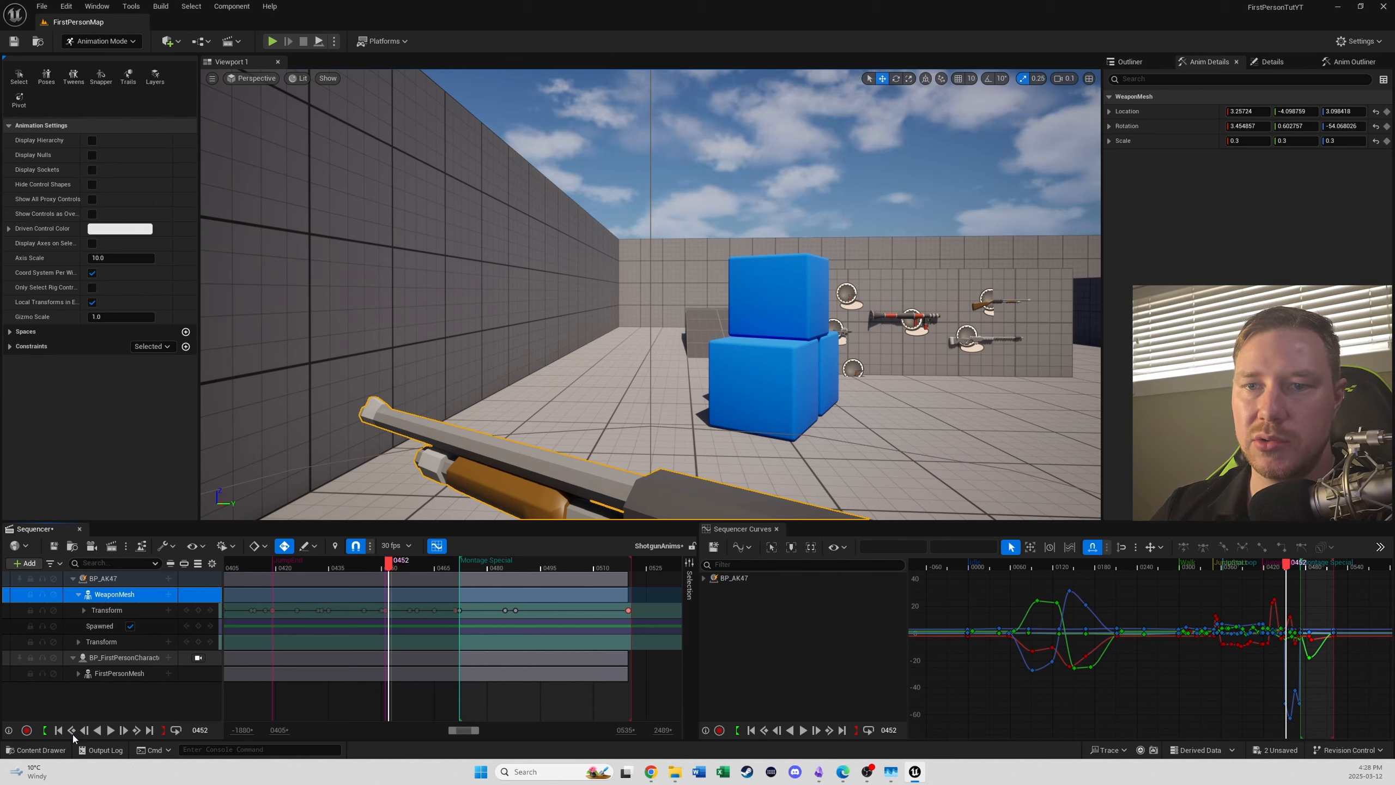
pyautogui.click(194, 730)
pyautogui.write('0000')
pyautogui.press('Return')
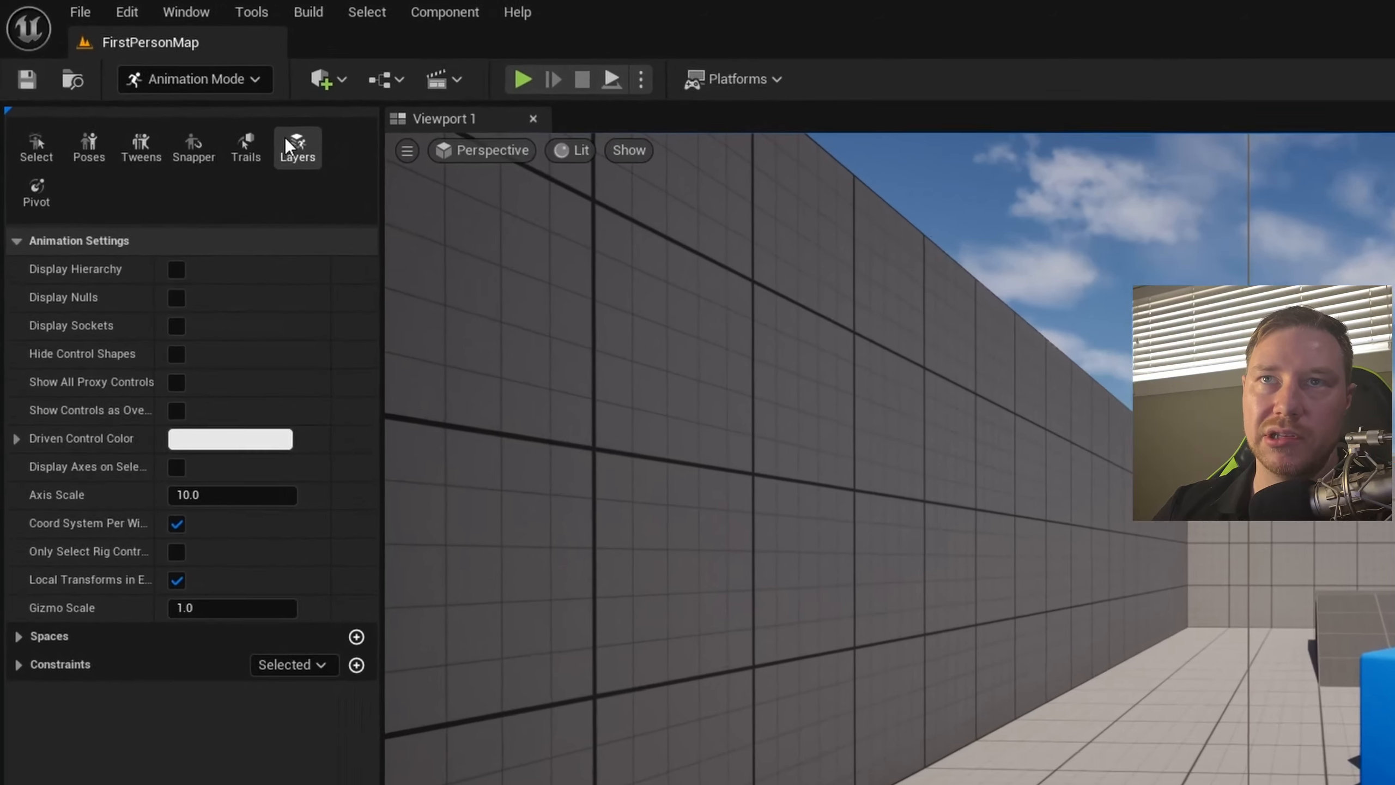
# - Add an additive animation layer named Offset for the WeaponMesh track
pyautogui.click(288, 145)
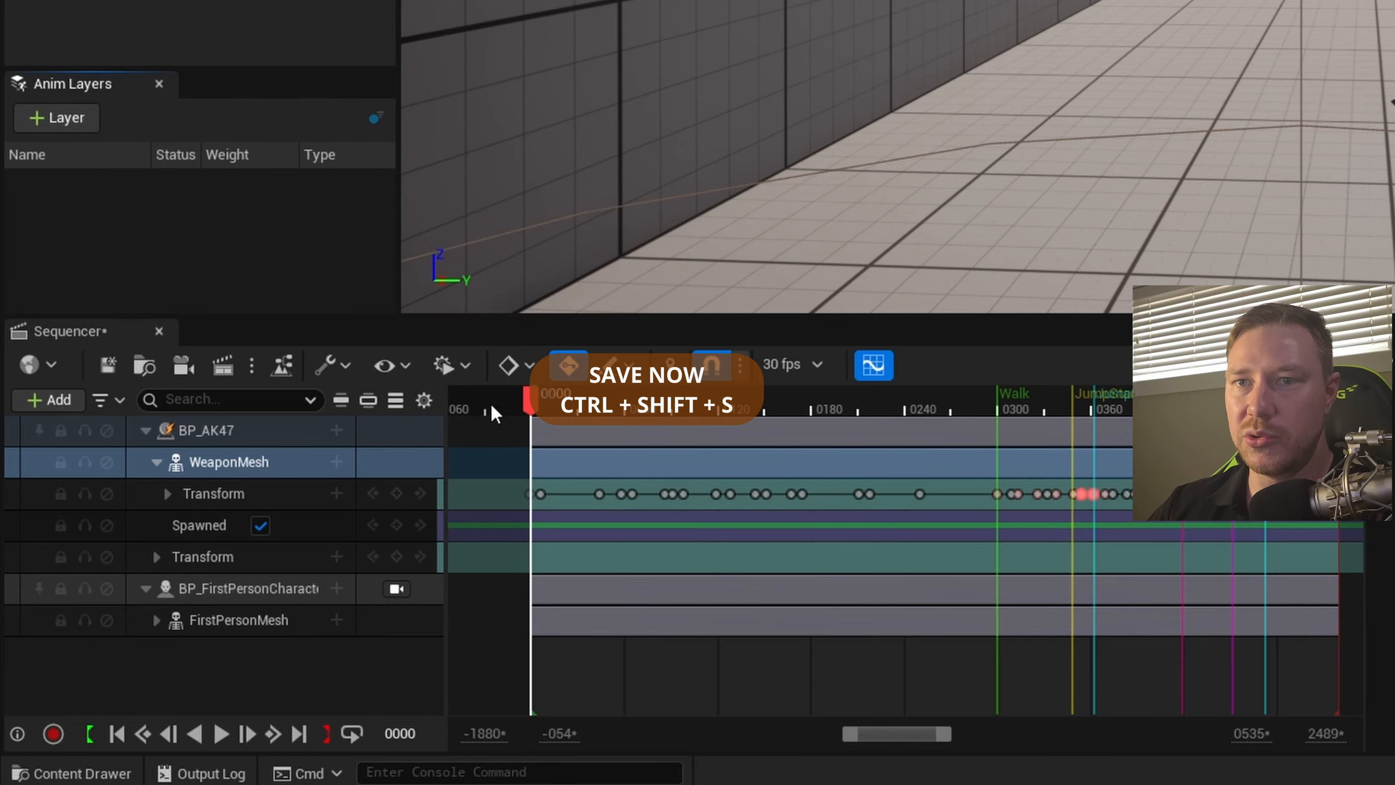
pyautogui.click(242, 467)
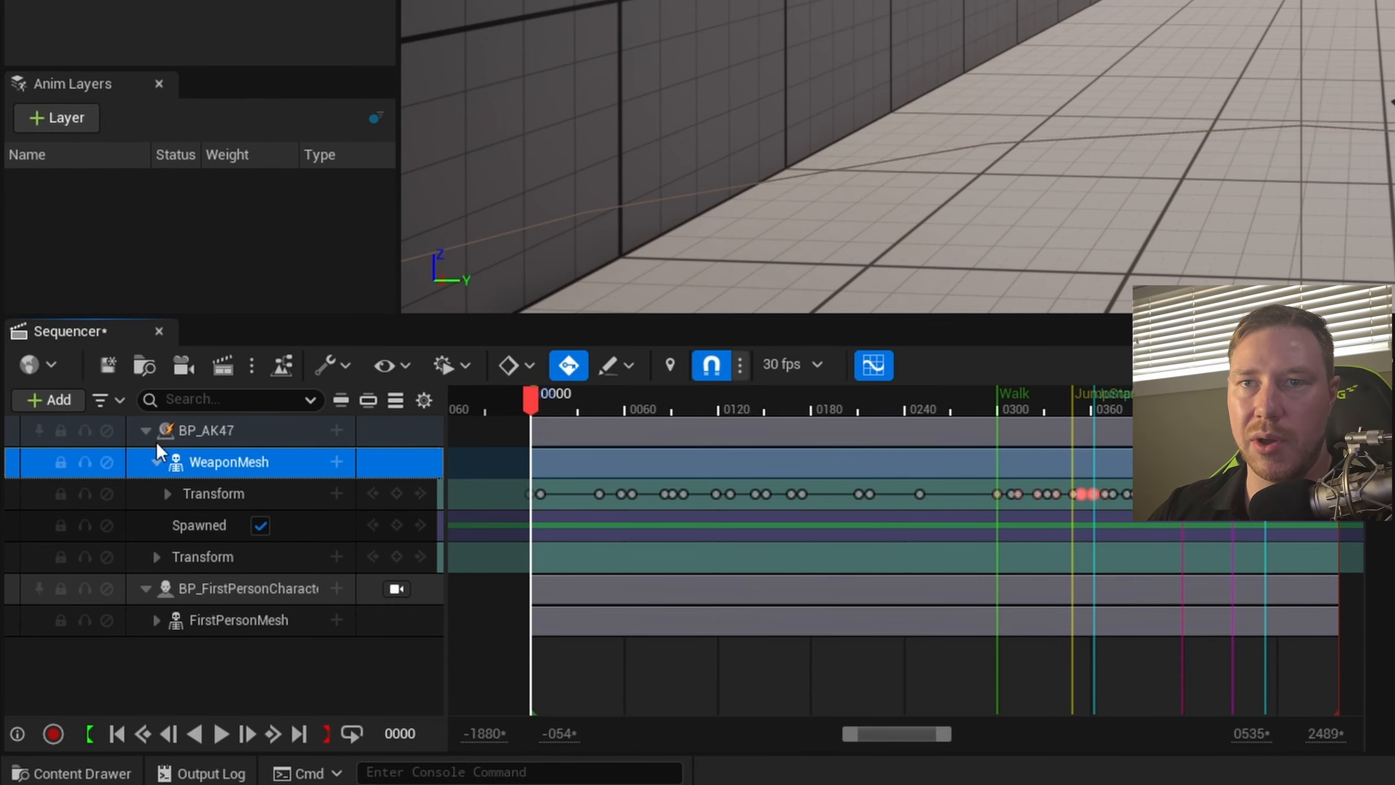
pyautogui.click(59, 119)
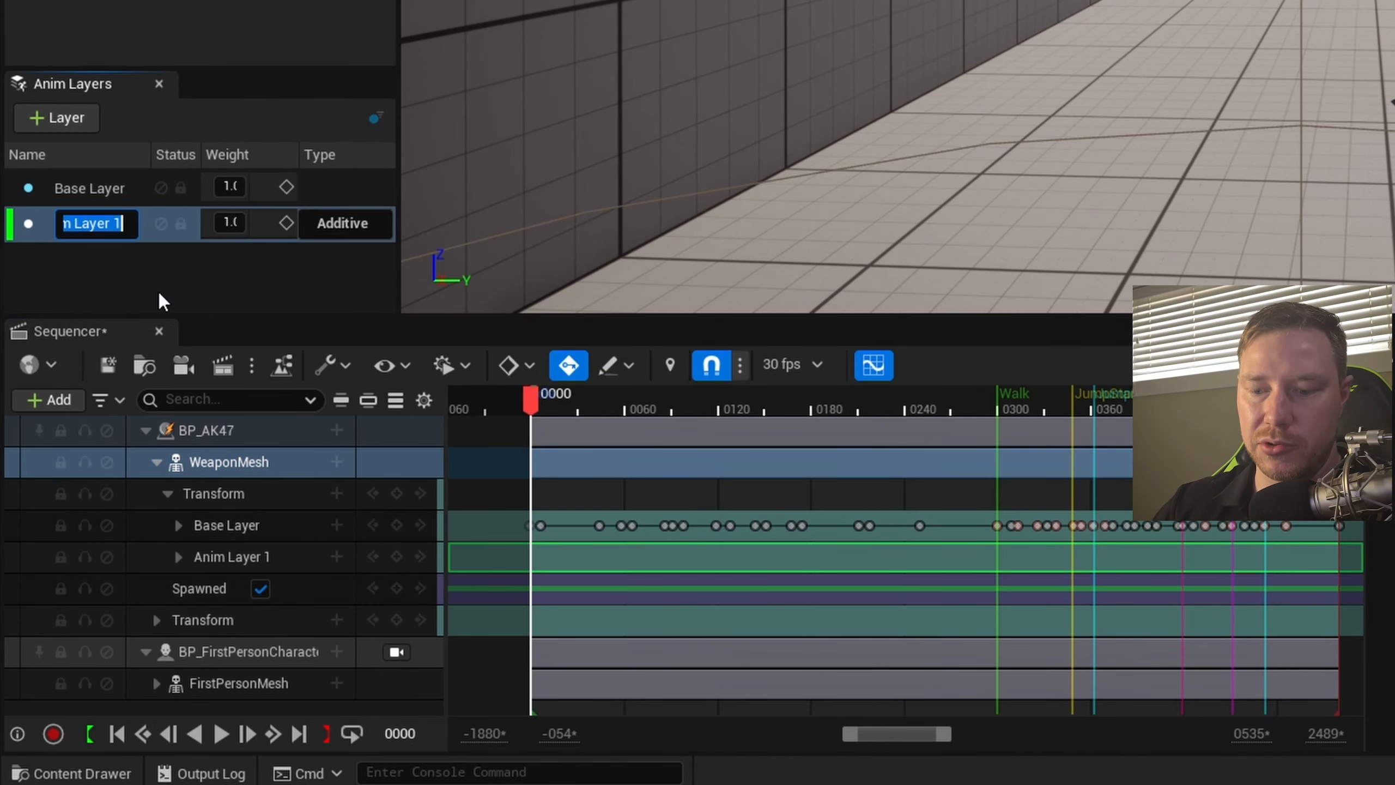
pyautogui.write('Offset')
pyautogui.press('Return')
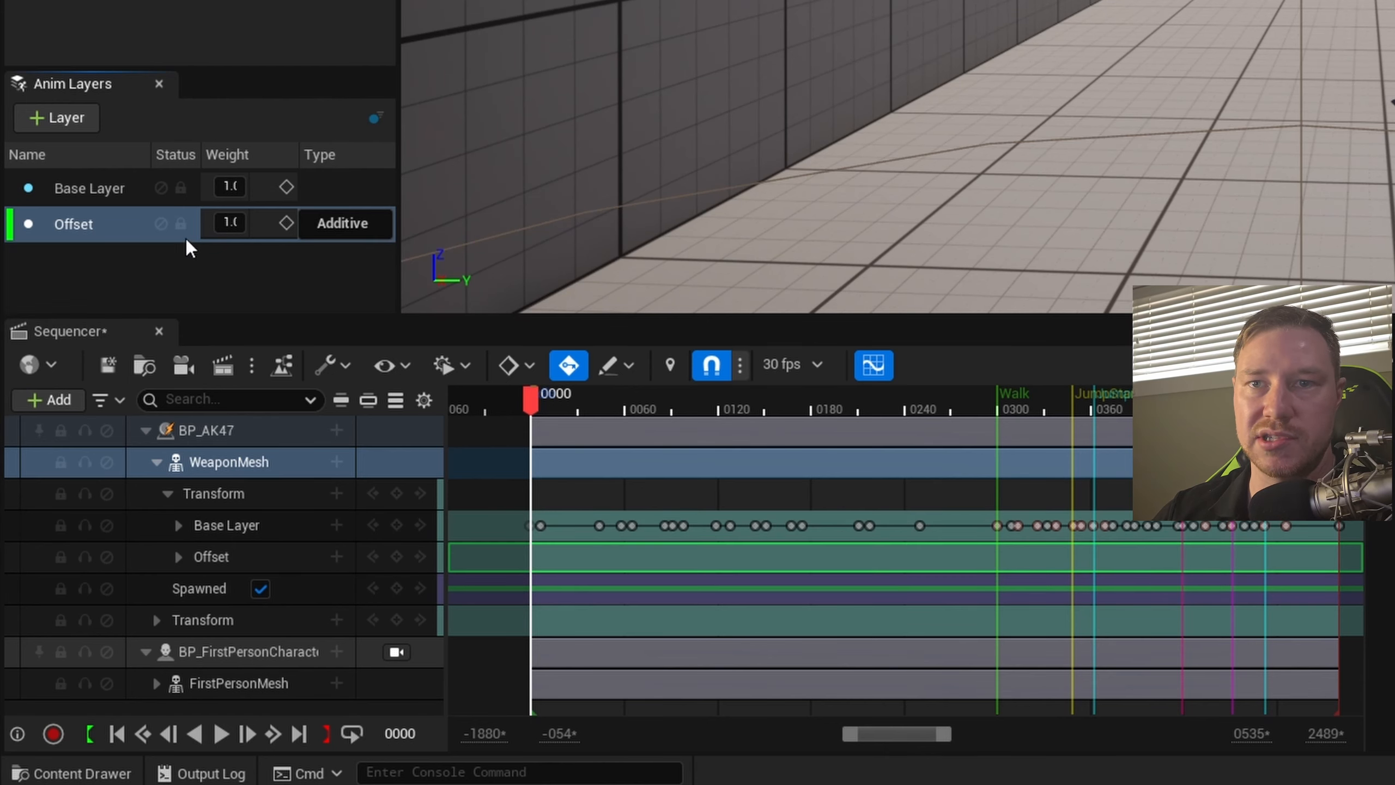
# - Select the WeaponMesh transform's Offset layer and raise the shotgun in the scene at frame 0000
pyautogui.click(86, 226)
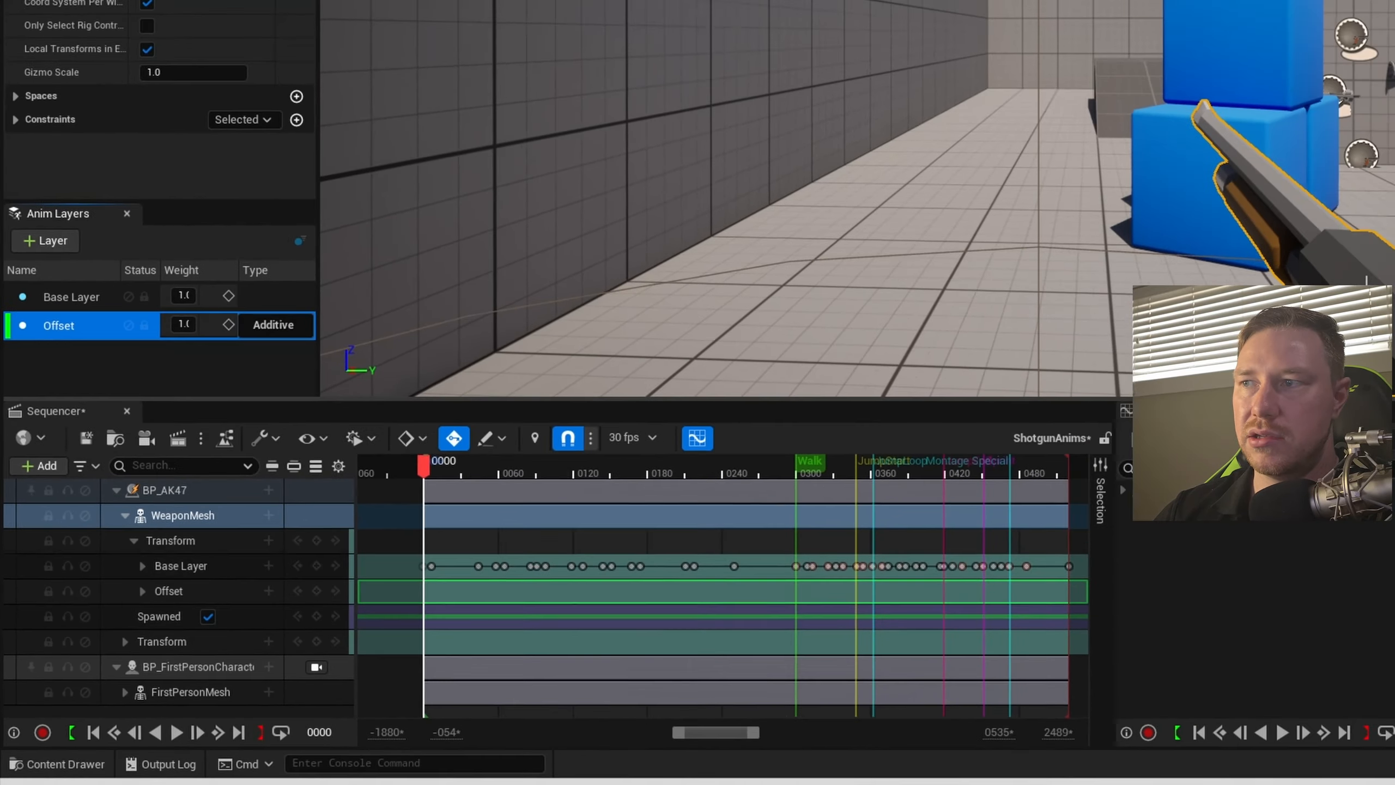
pyautogui.click(812, 431)
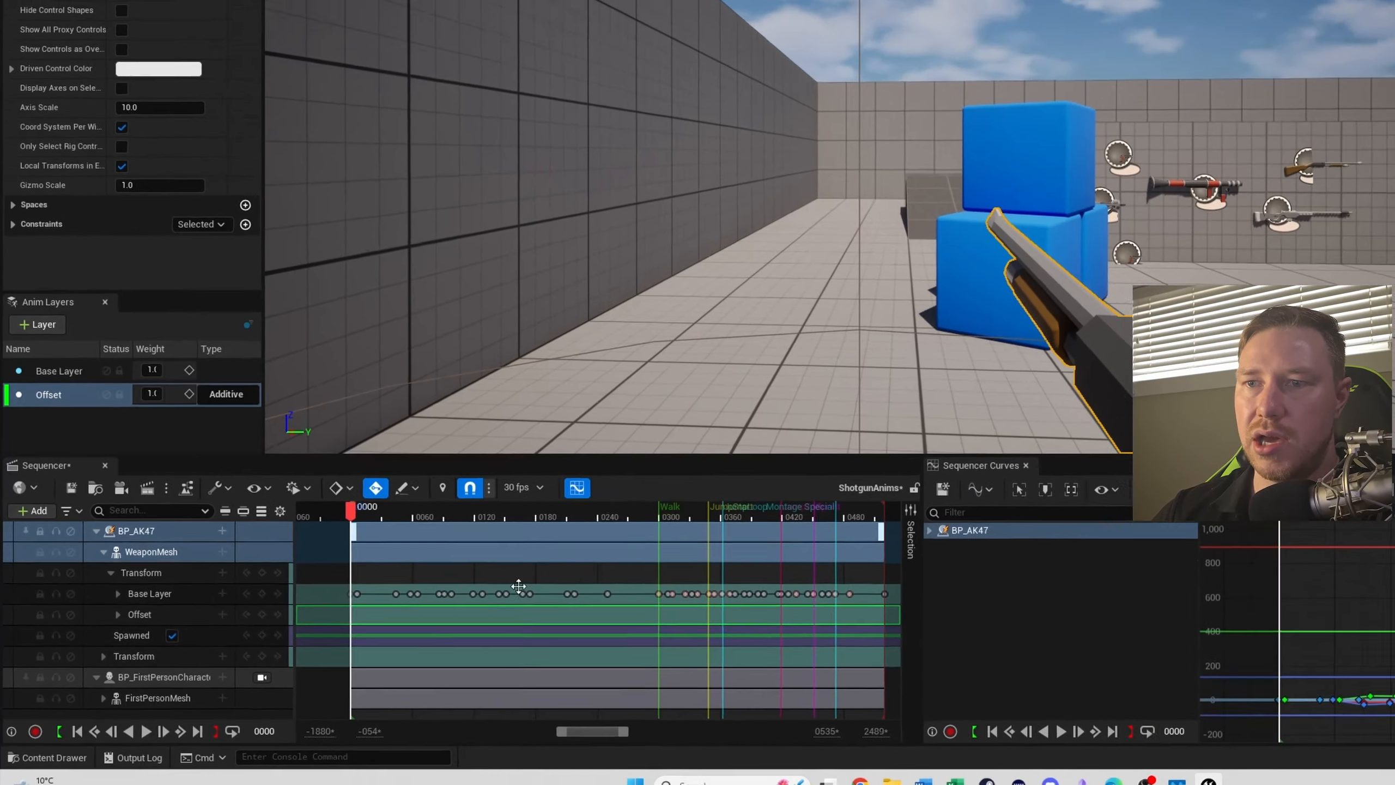
pyautogui.click(117, 613)
pyautogui.scroll(-1, 145, 648)
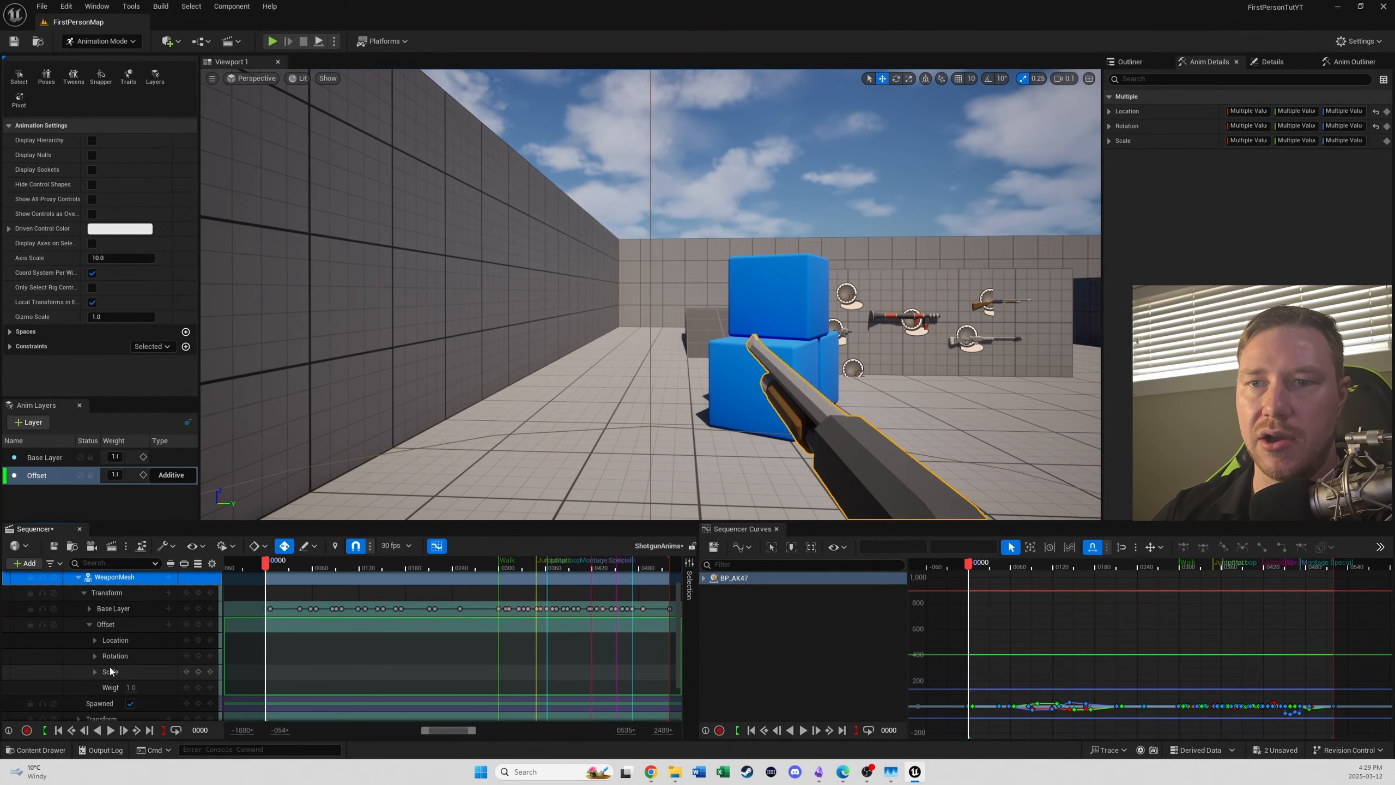
pyautogui.scroll(1, 111, 670)
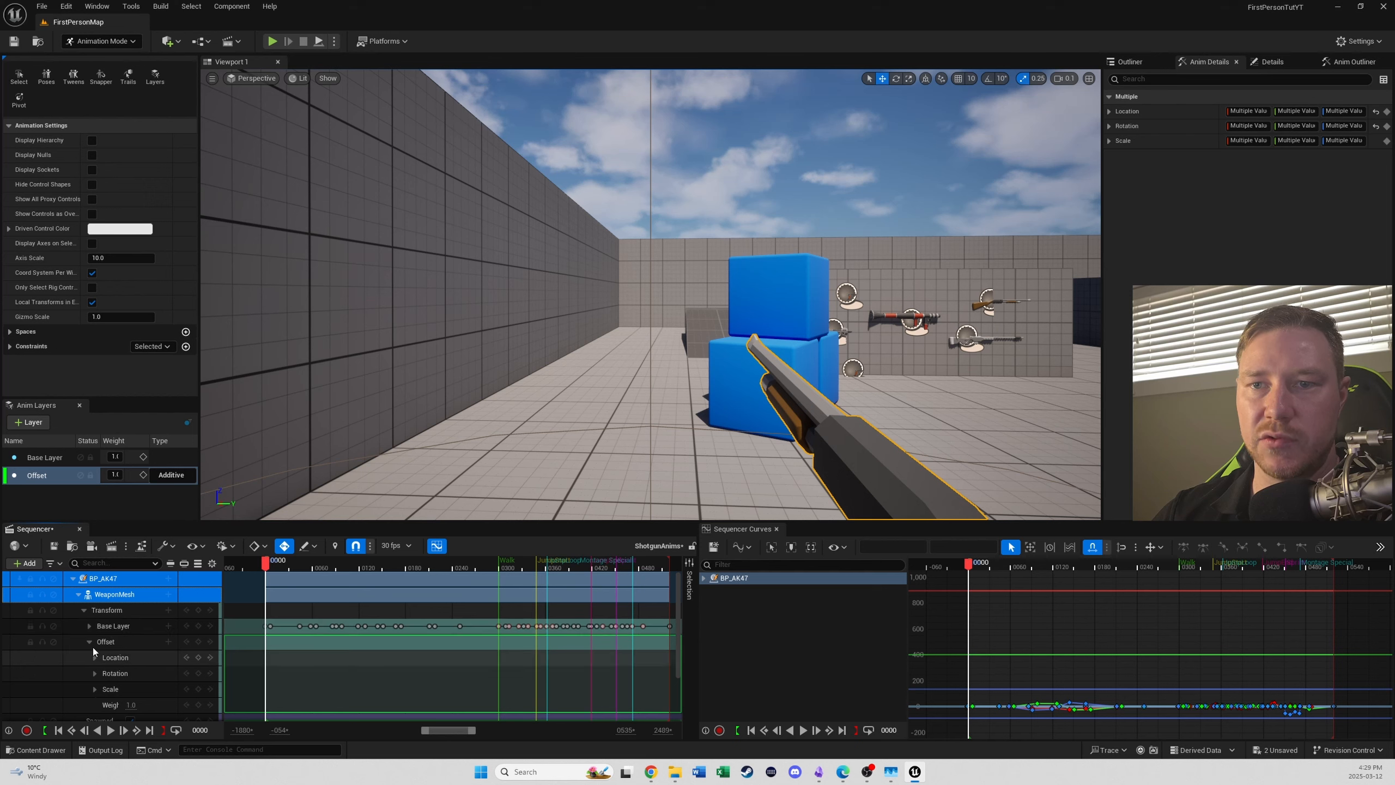
pyautogui.click(89, 643)
pyautogui.click(115, 641)
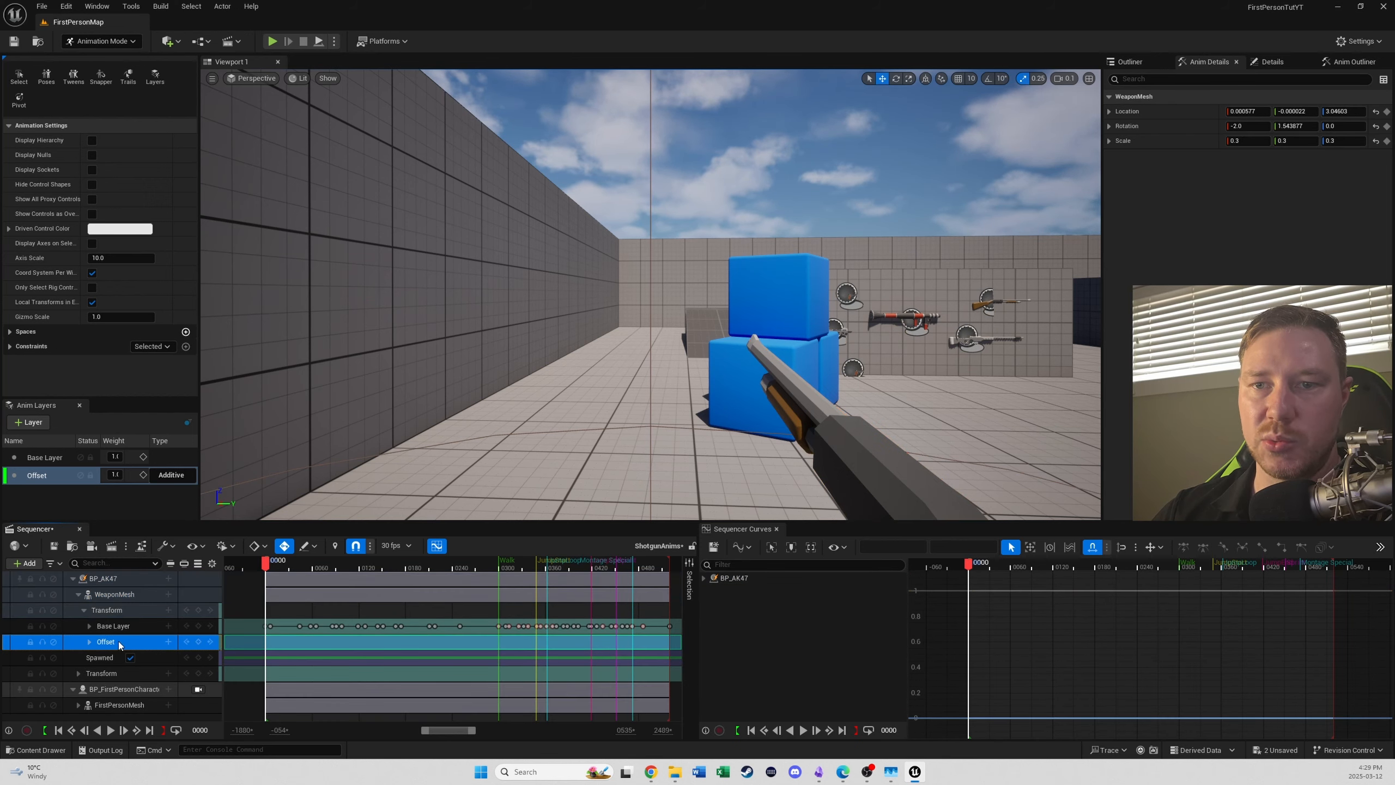
pyautogui.click(32, 478)
pyautogui.click(848, 467)
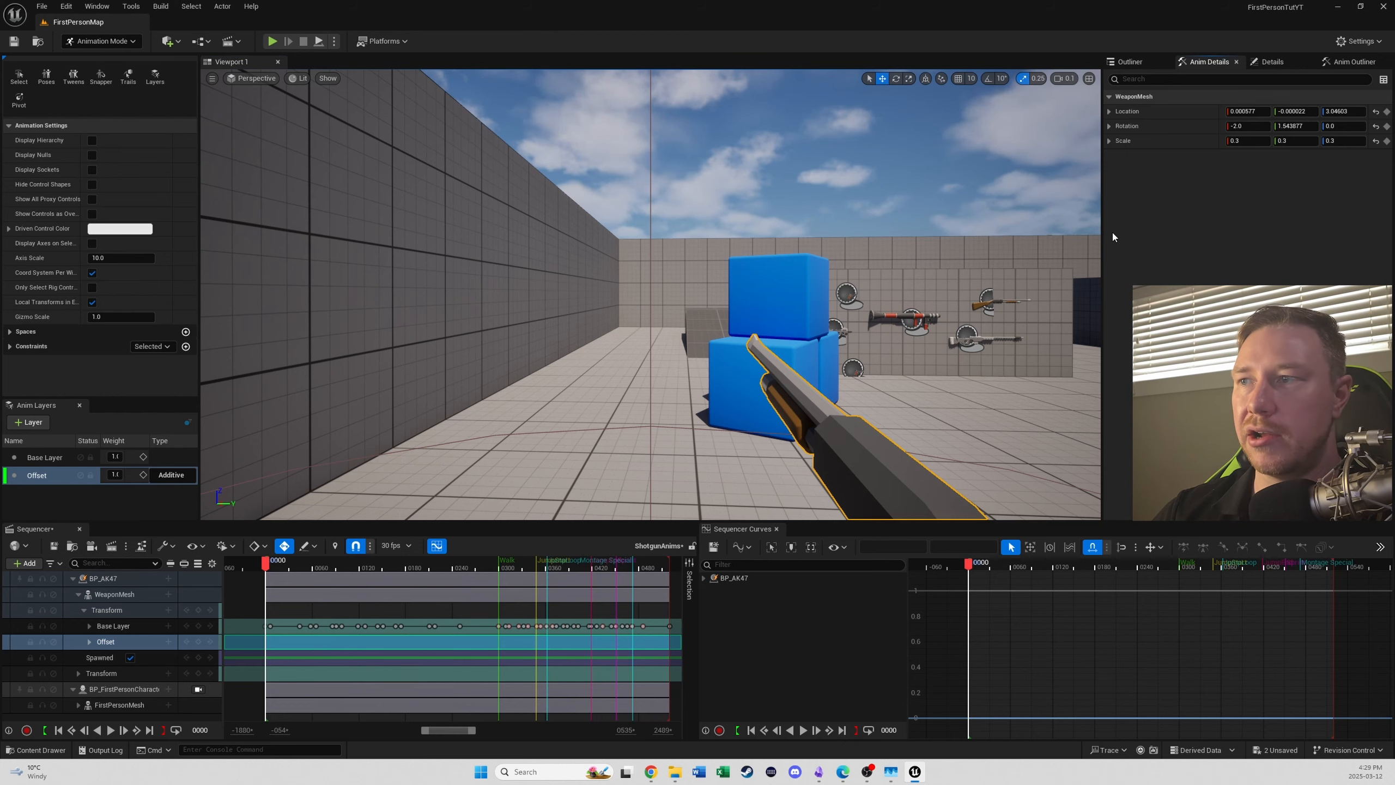
pyautogui.press('f')
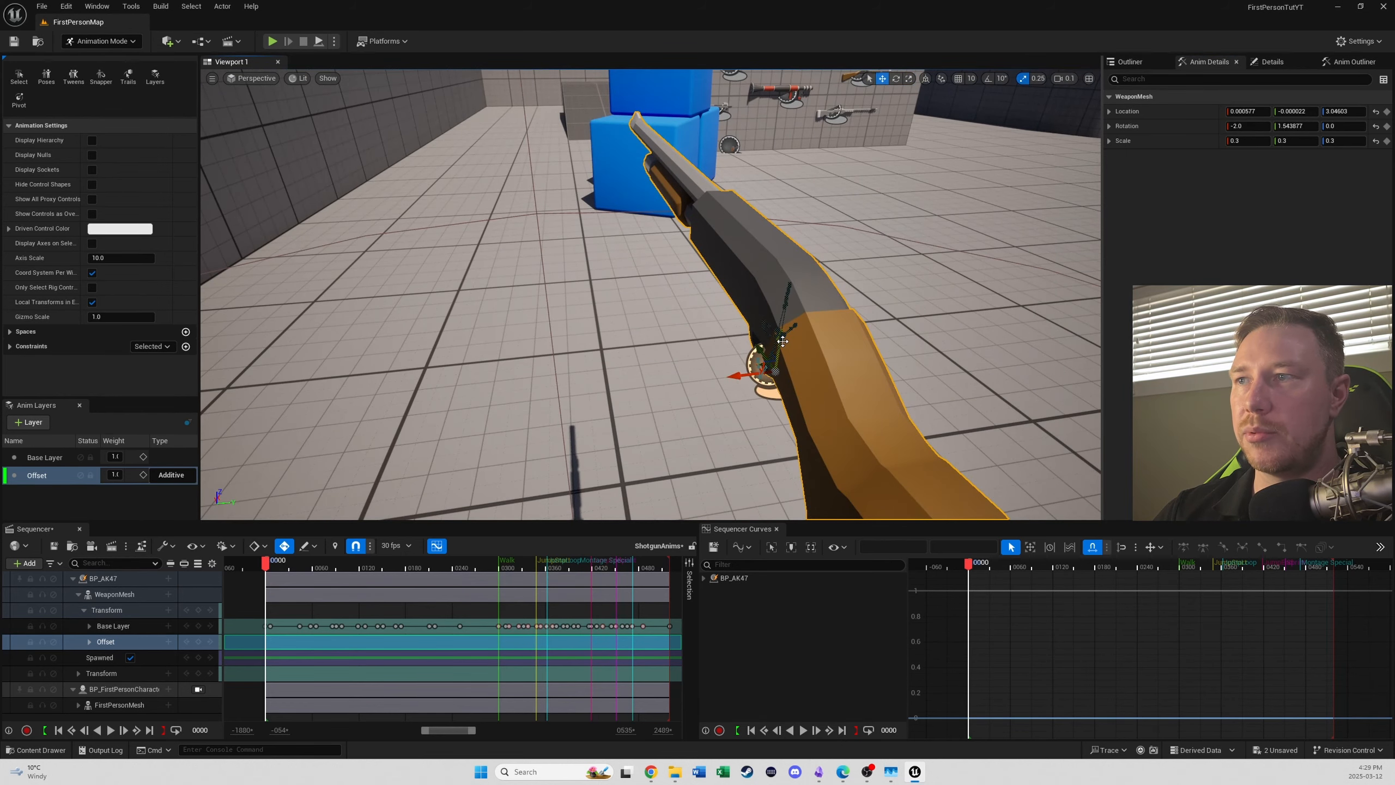
pyautogui.moveTo(782, 341); pyautogui.dragTo(798, 275)
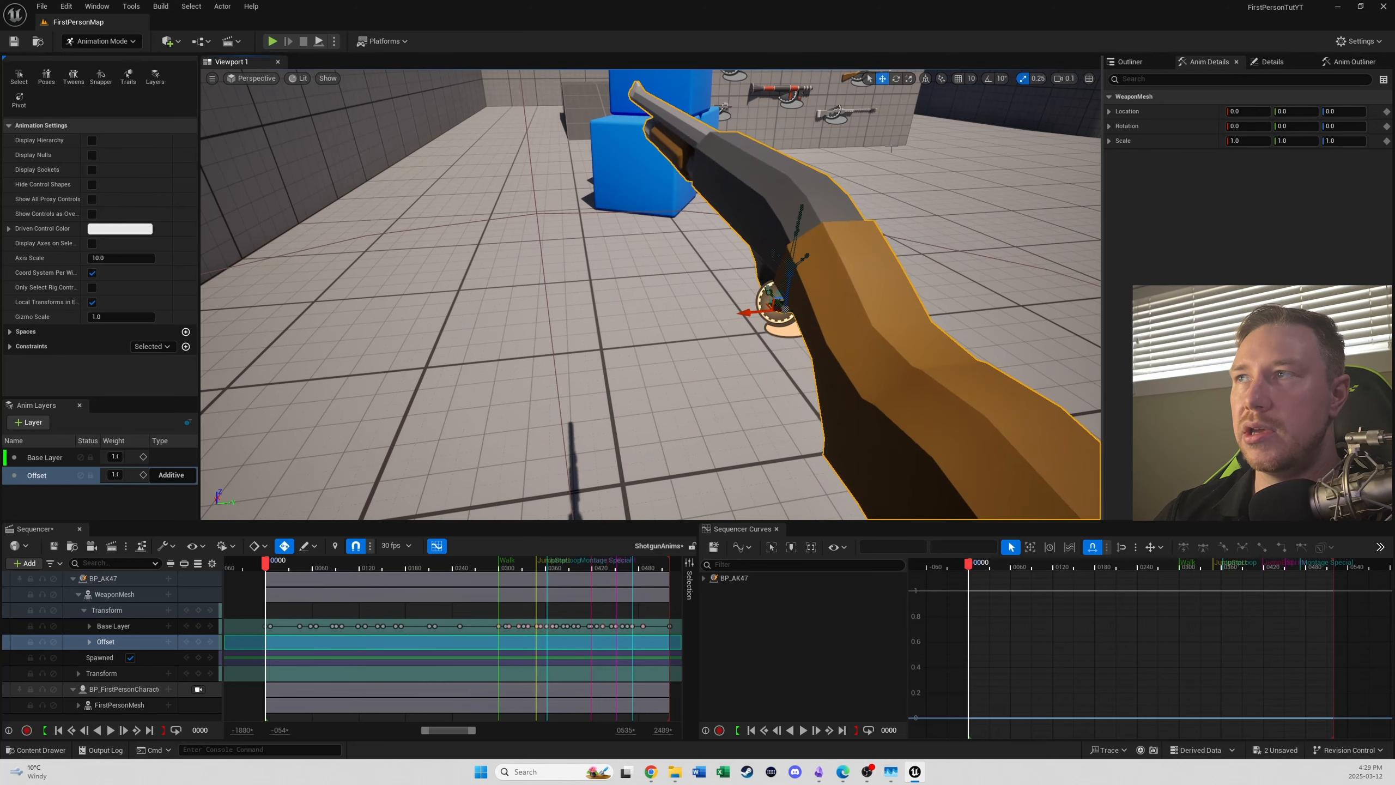
# - View through the BP_FirstPersonCharacter camera and adjust the shotgun mesh's rotation around Z
pyautogui.click(199, 689)
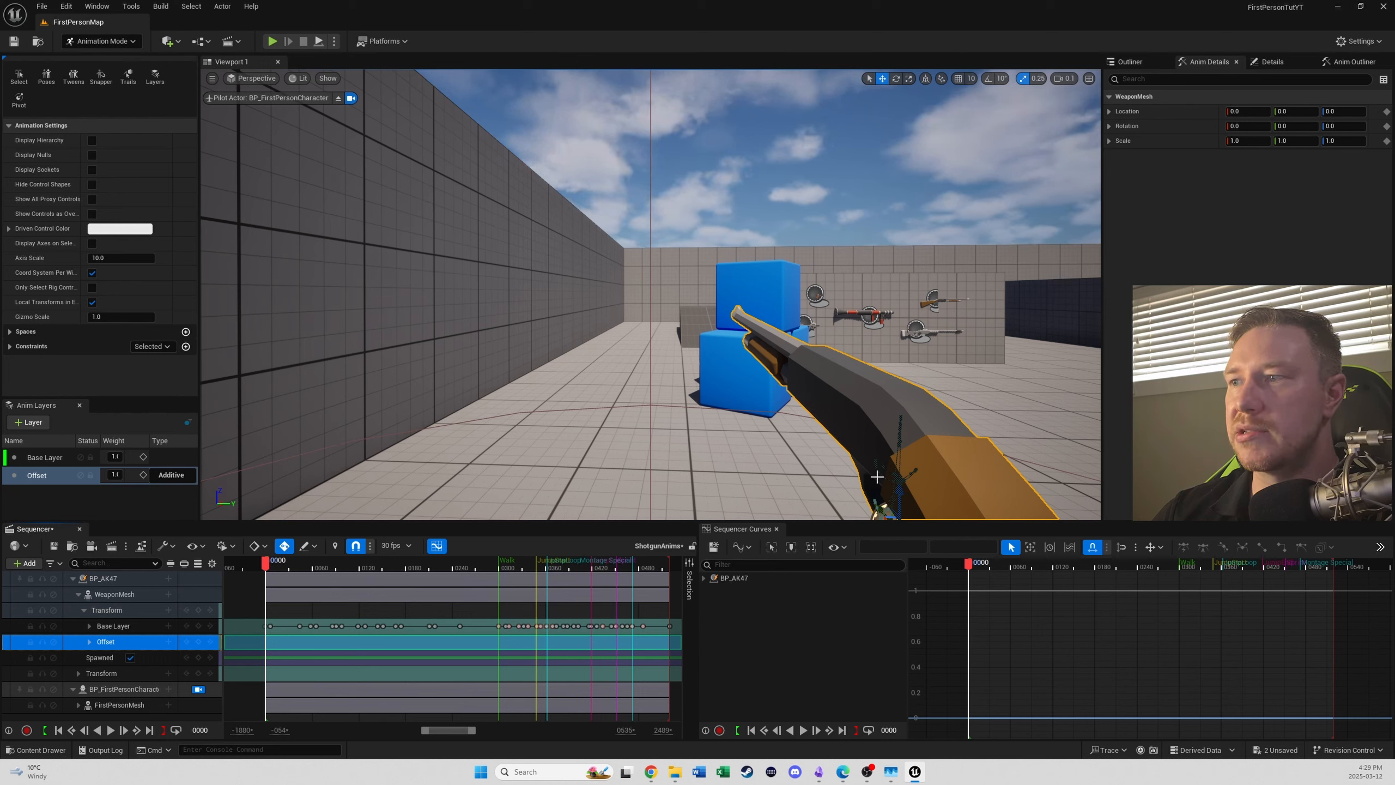
pyautogui.press('e')
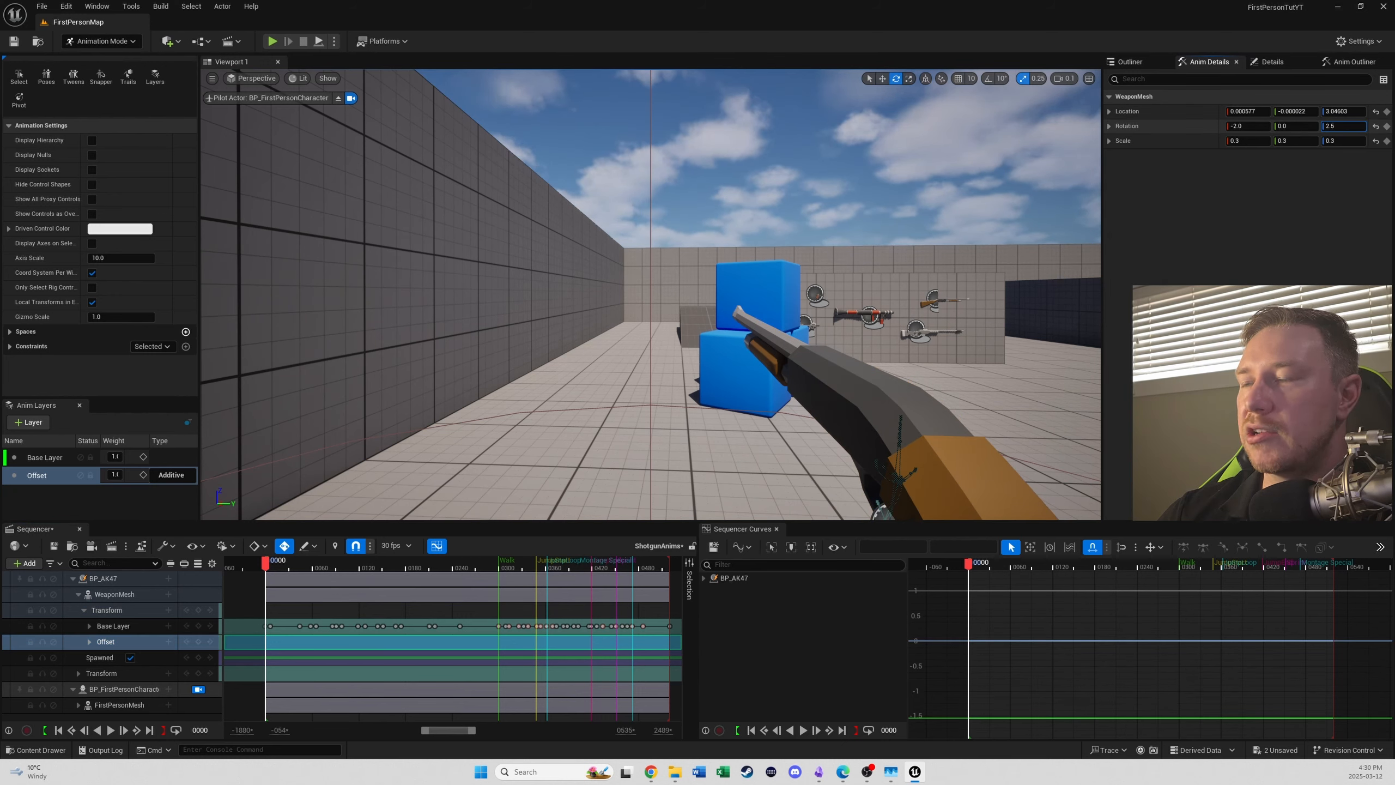
pyautogui.moveTo(1339, 127); pyautogui.dragTo(1344, 126)
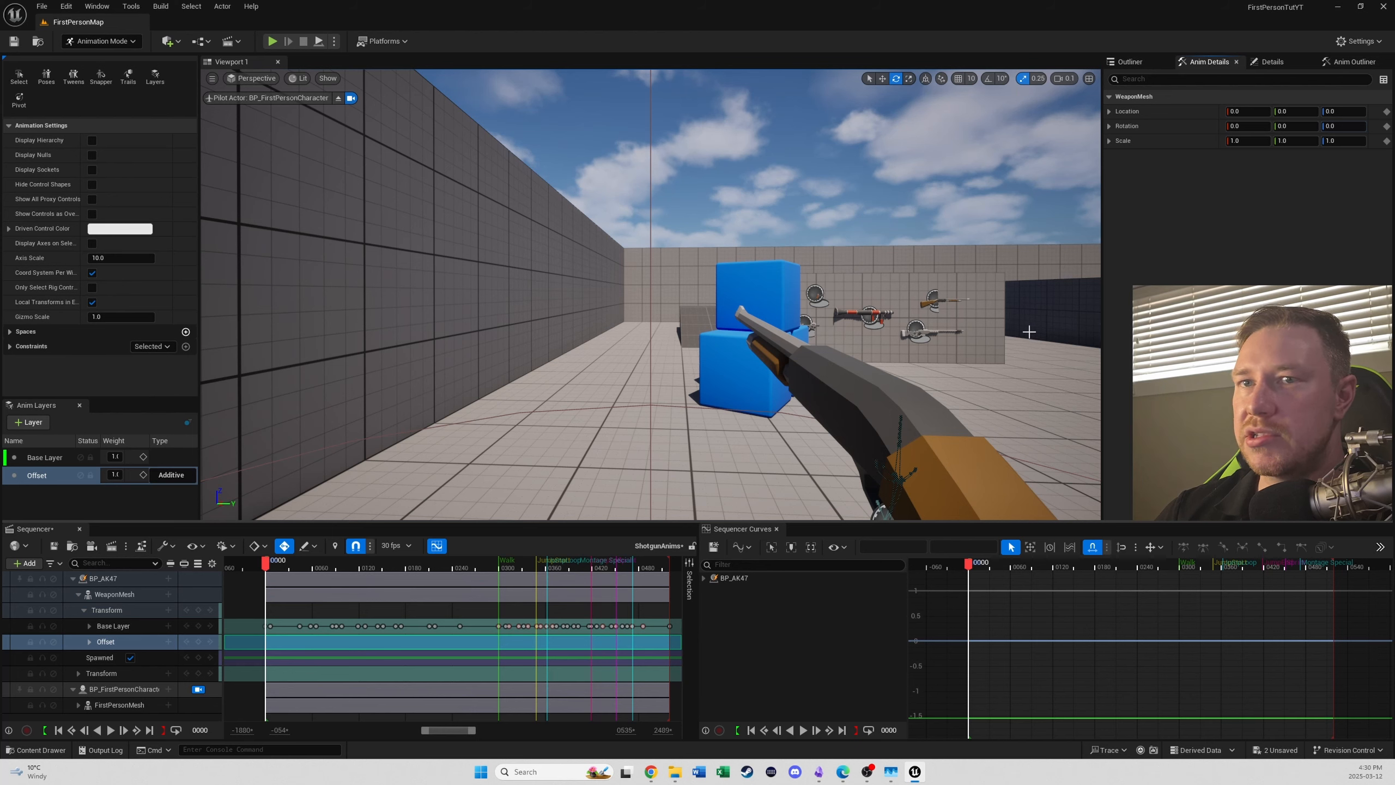
# - Show all constraints and remove the two undefined ones
pyautogui.click(10, 346)
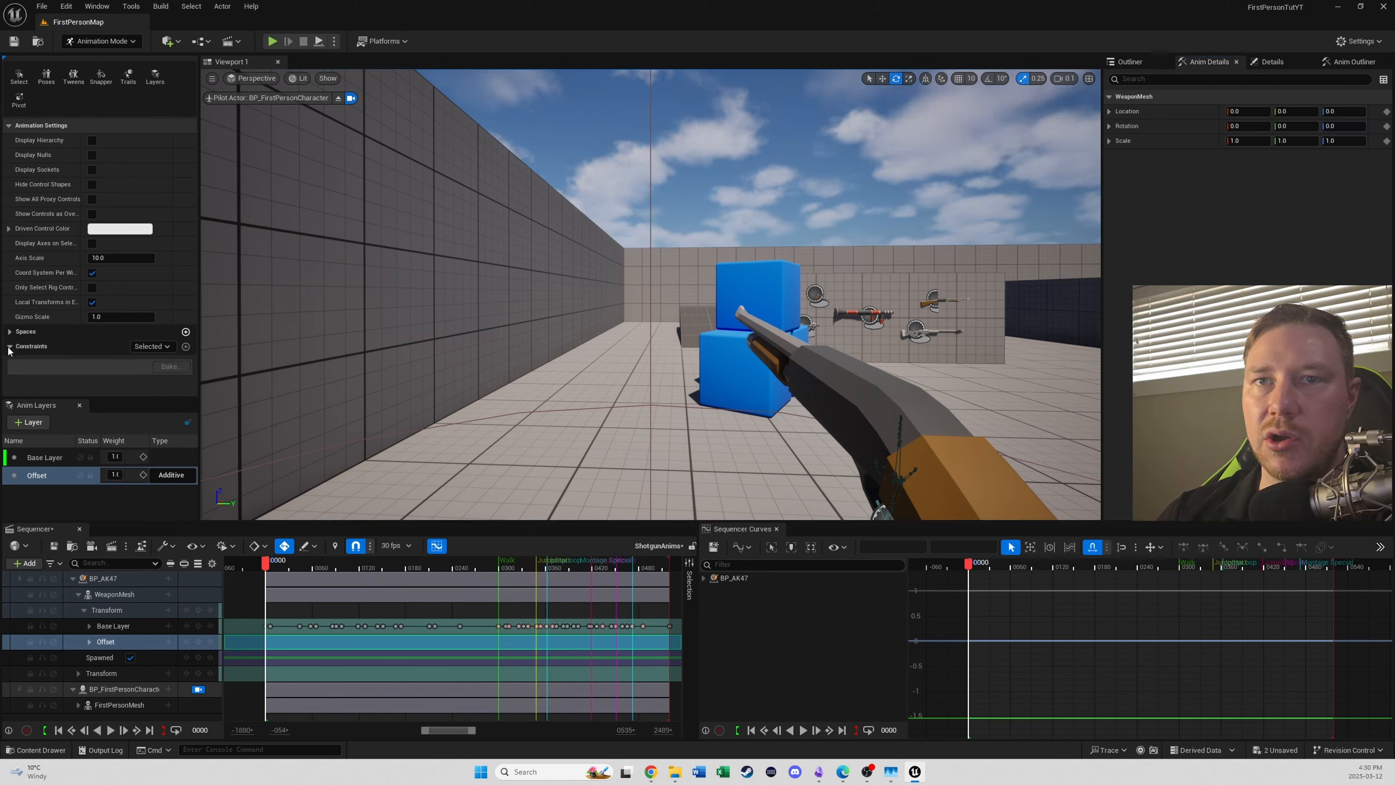
pyautogui.click(151, 346)
pyautogui.click(149, 394)
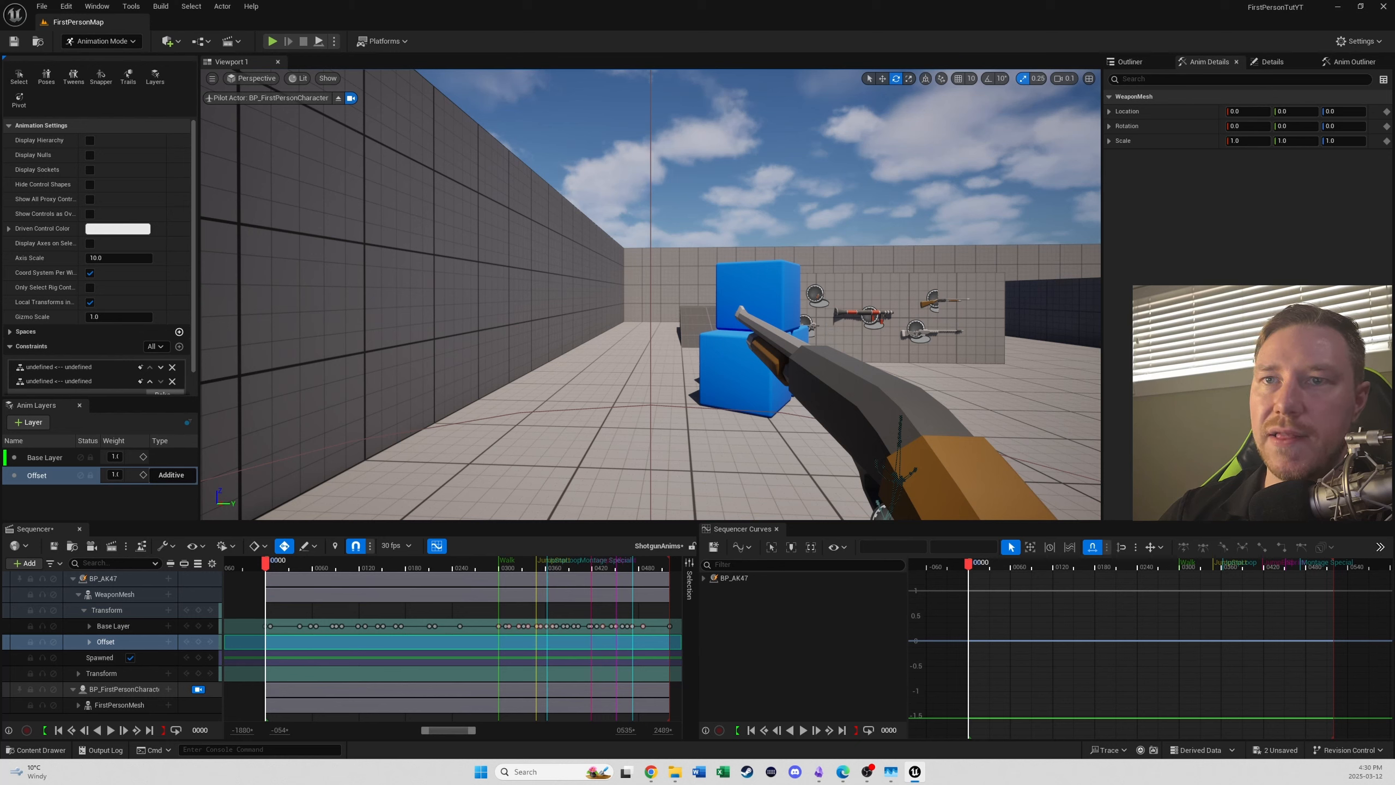
pyautogui.click(171, 369)
pyautogui.click(172, 369)
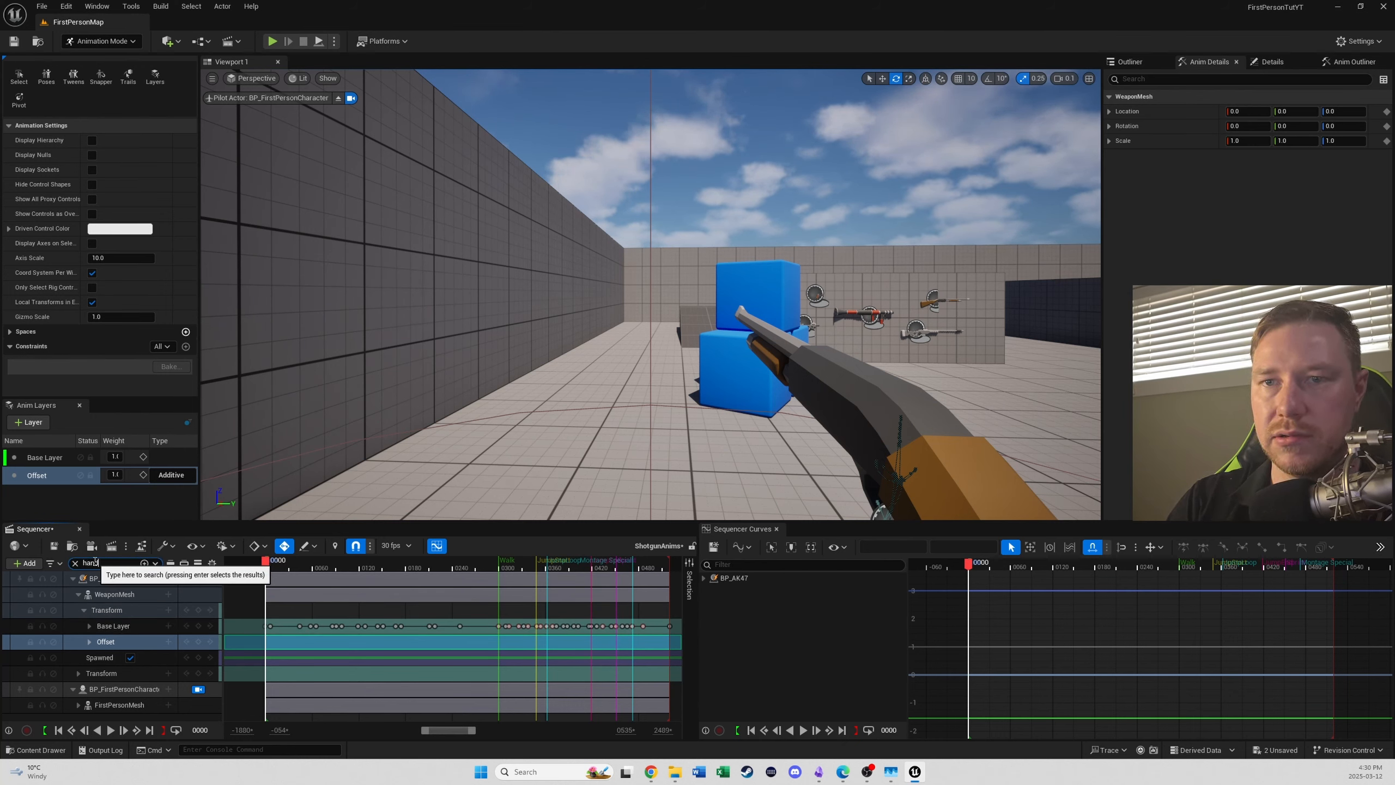
# - Filter the sequence tracks for the hand controls and add a Parent constraint attaching hand_l_ik_ctrl to the shotgun's LeftHandSocket
pyautogui.write('ds')
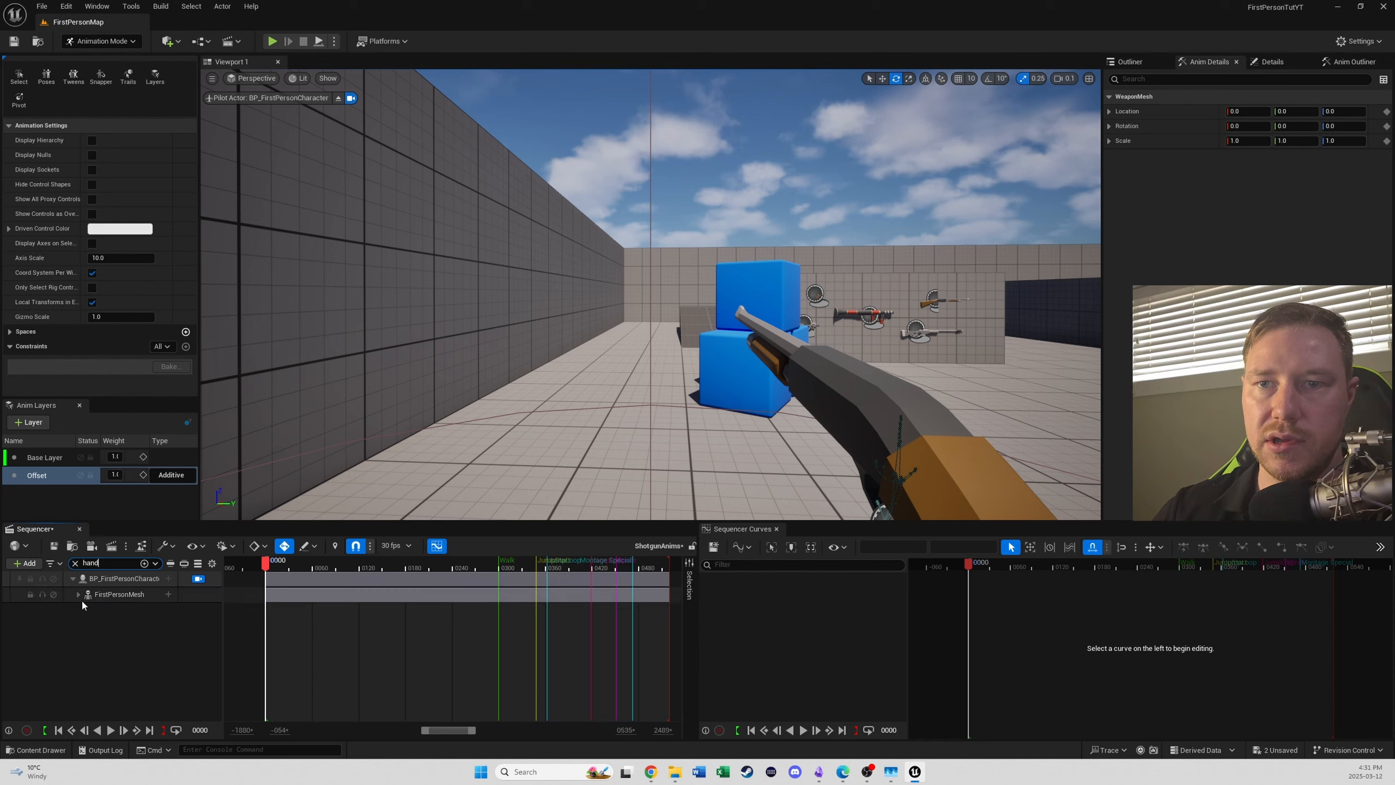
pyautogui.click(79, 594)
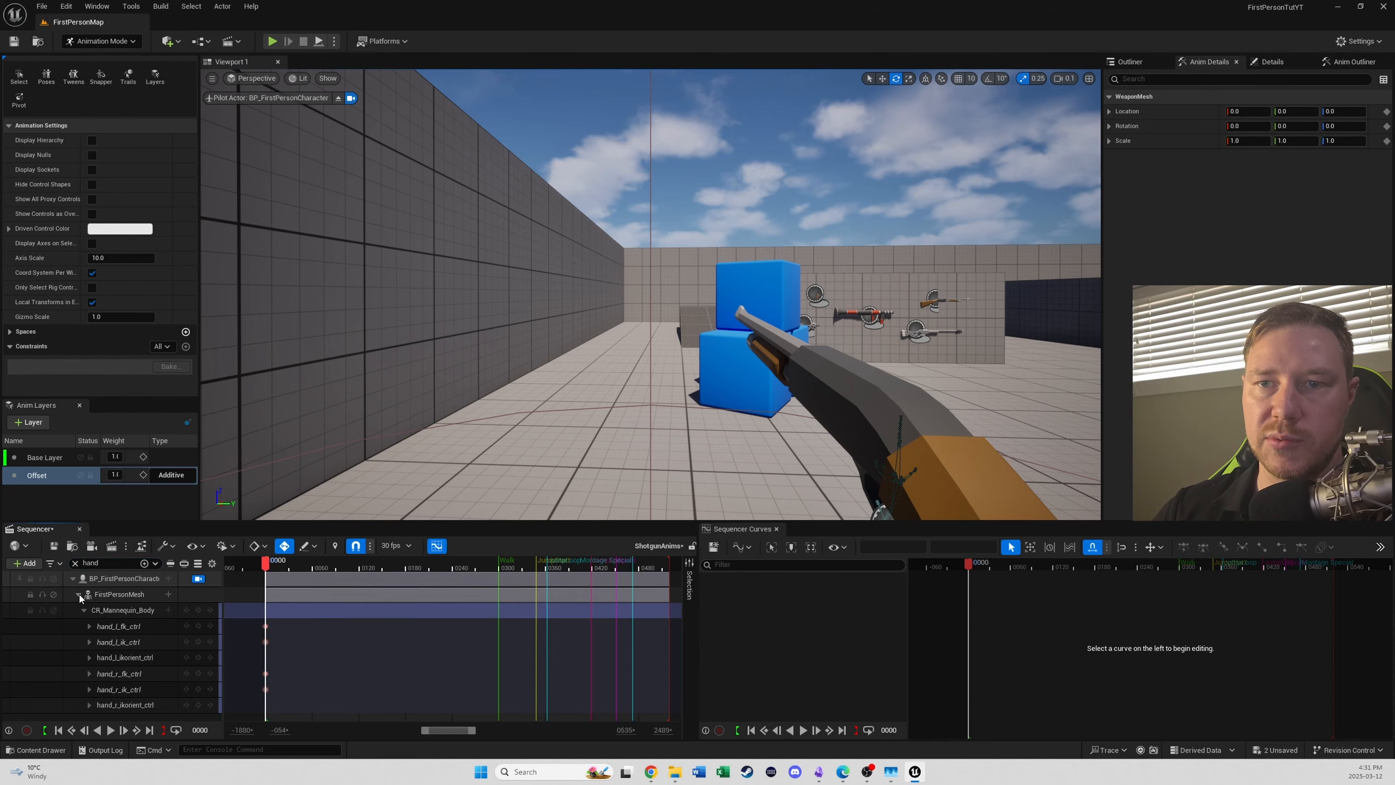
pyautogui.click(127, 644)
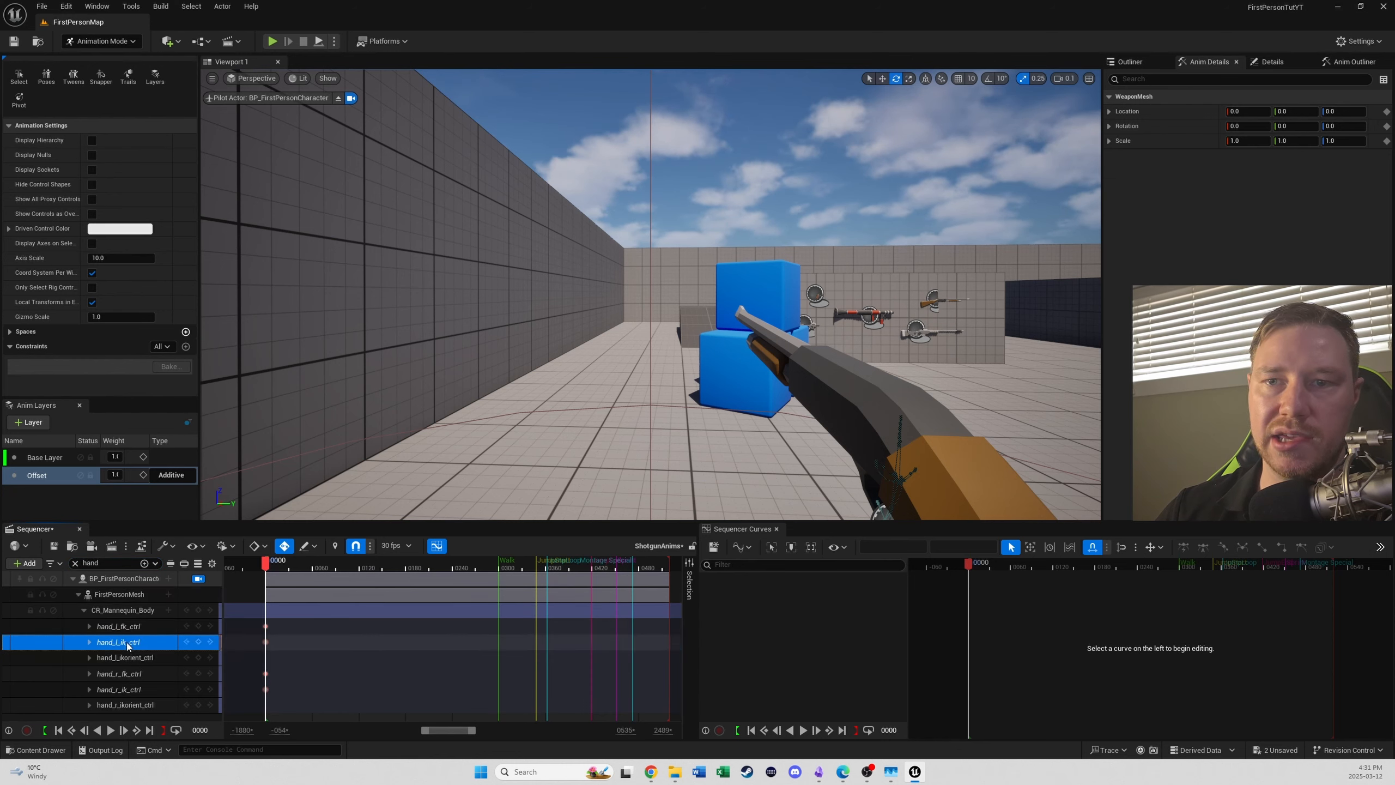
pyautogui.click(186, 347)
pyautogui.click(219, 429)
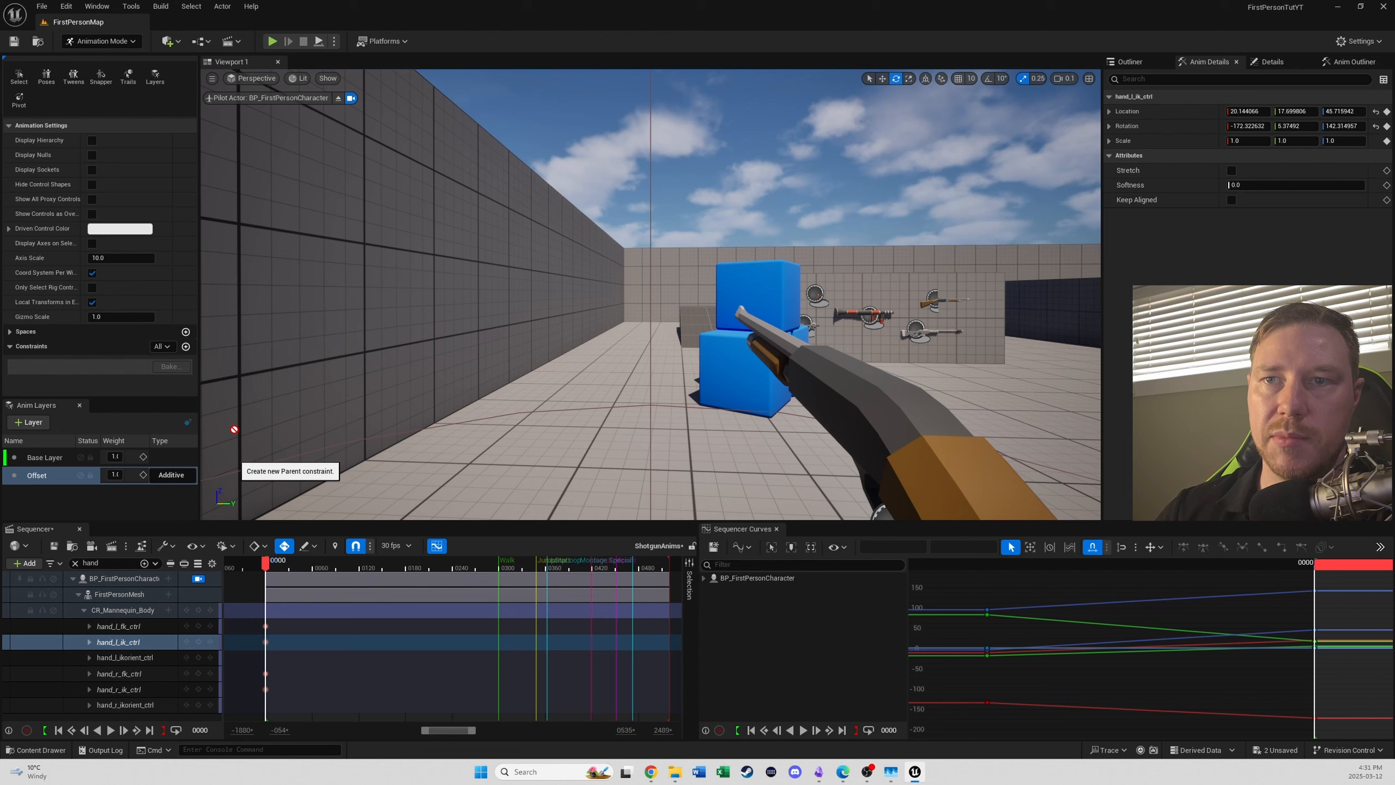
pyautogui.click(822, 380)
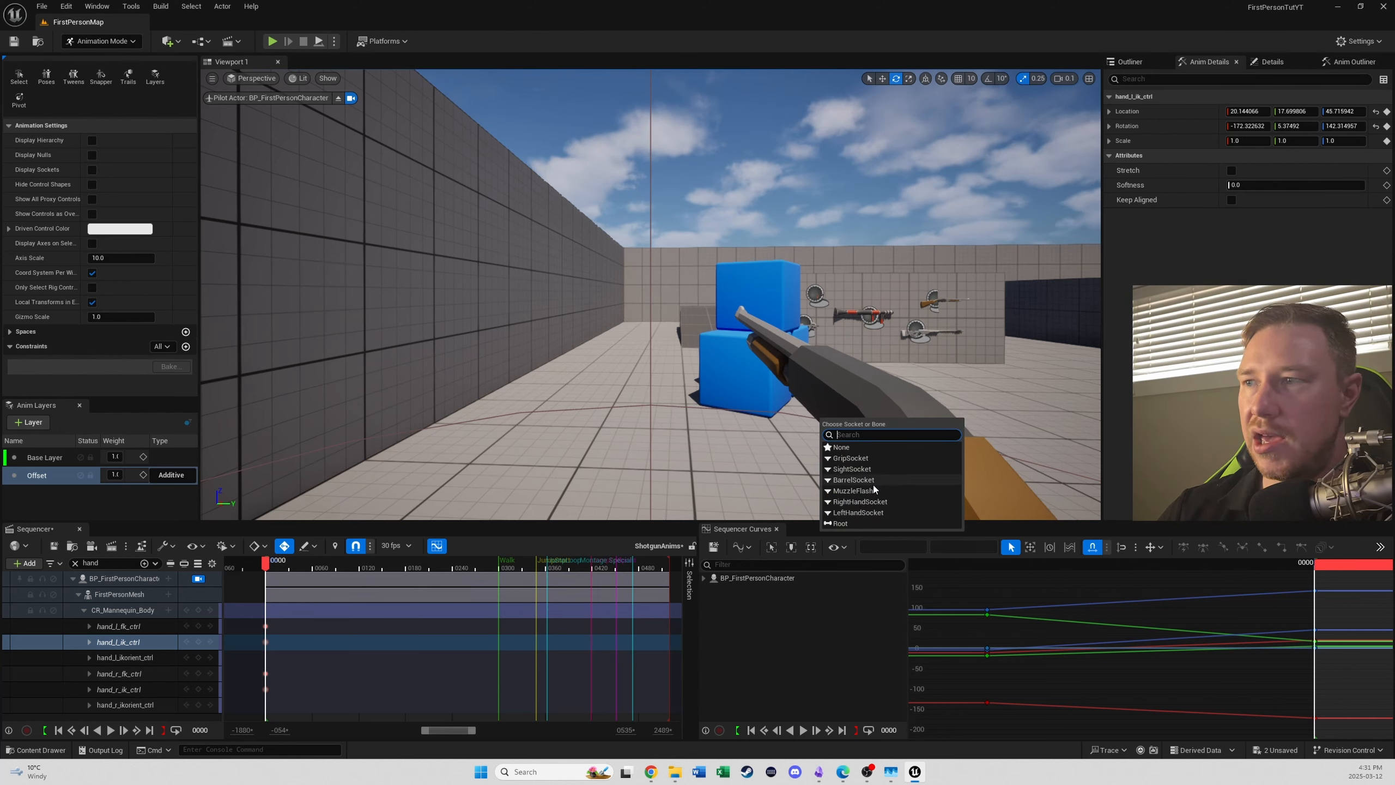
pyautogui.click(829, 512)
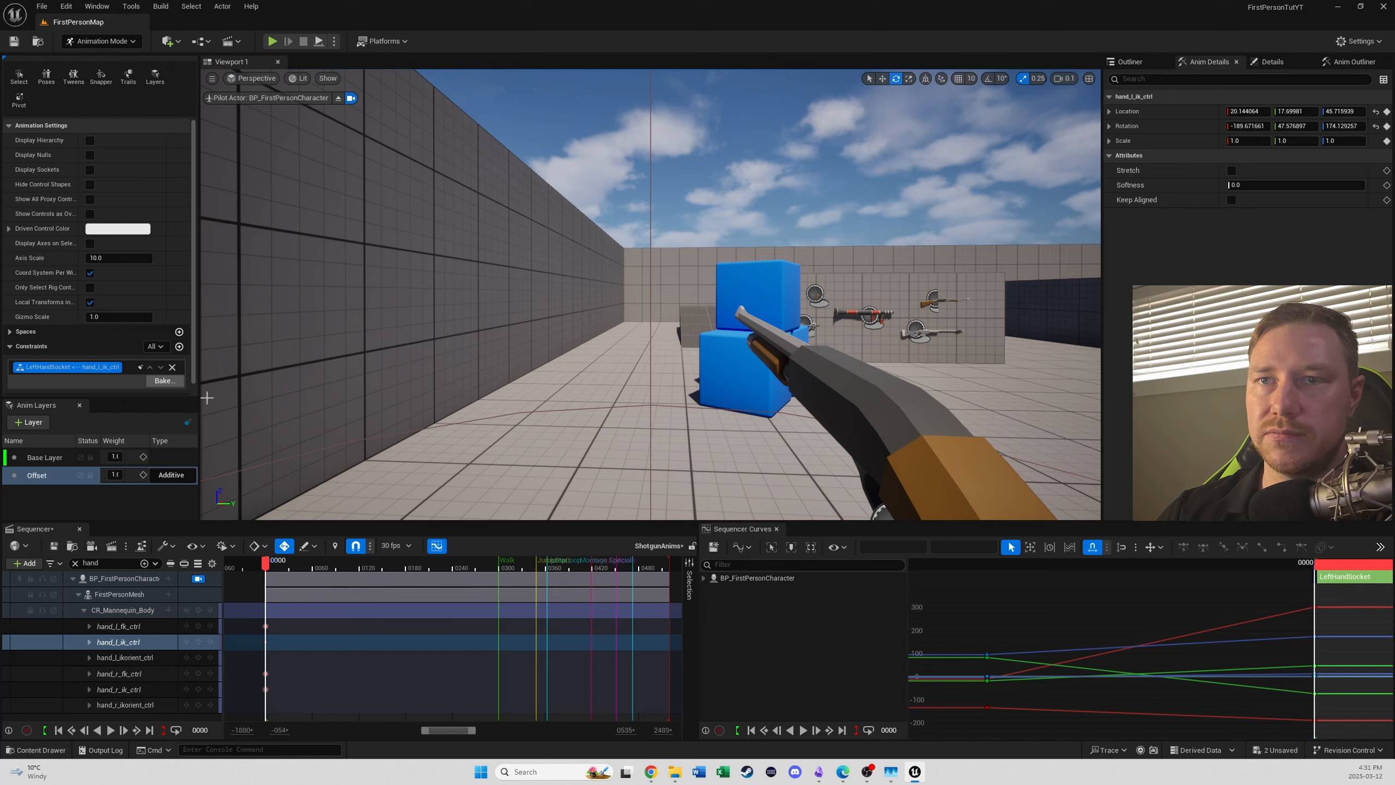
# - Add a Parent constraint attaching hand_r_ik_ctrl to the shotgun's RightHandSocket
pyautogui.click(118, 693)
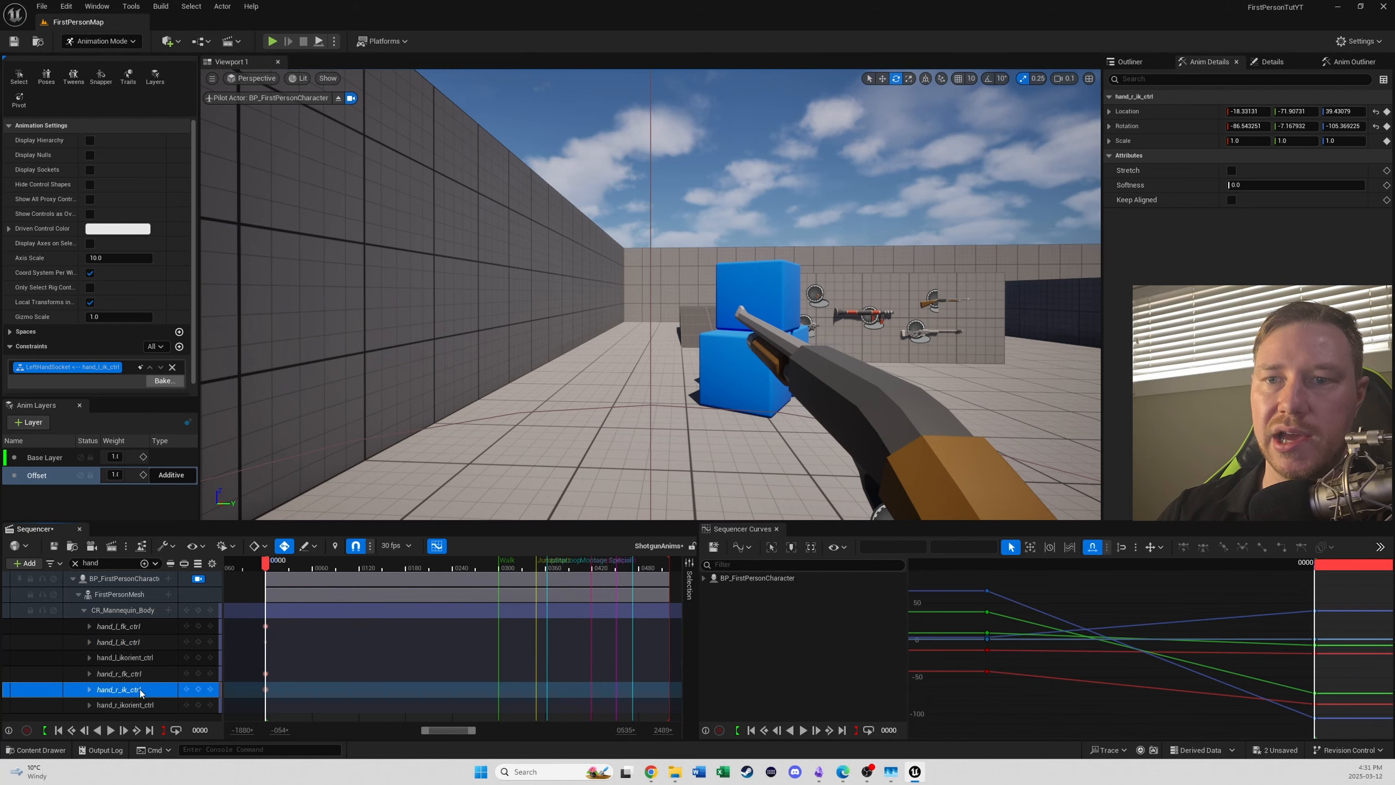
pyautogui.click(180, 347)
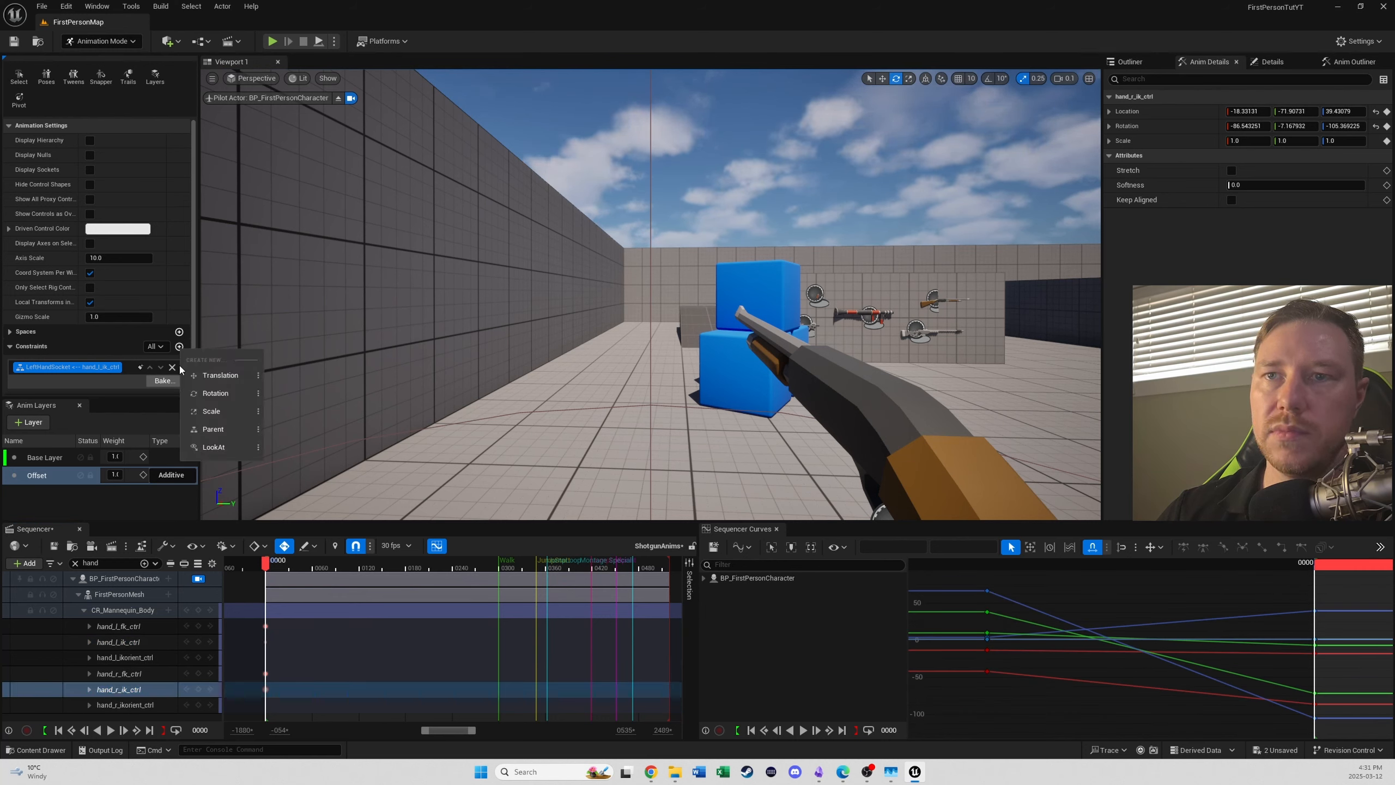
pyautogui.click(216, 430)
pyautogui.click(815, 397)
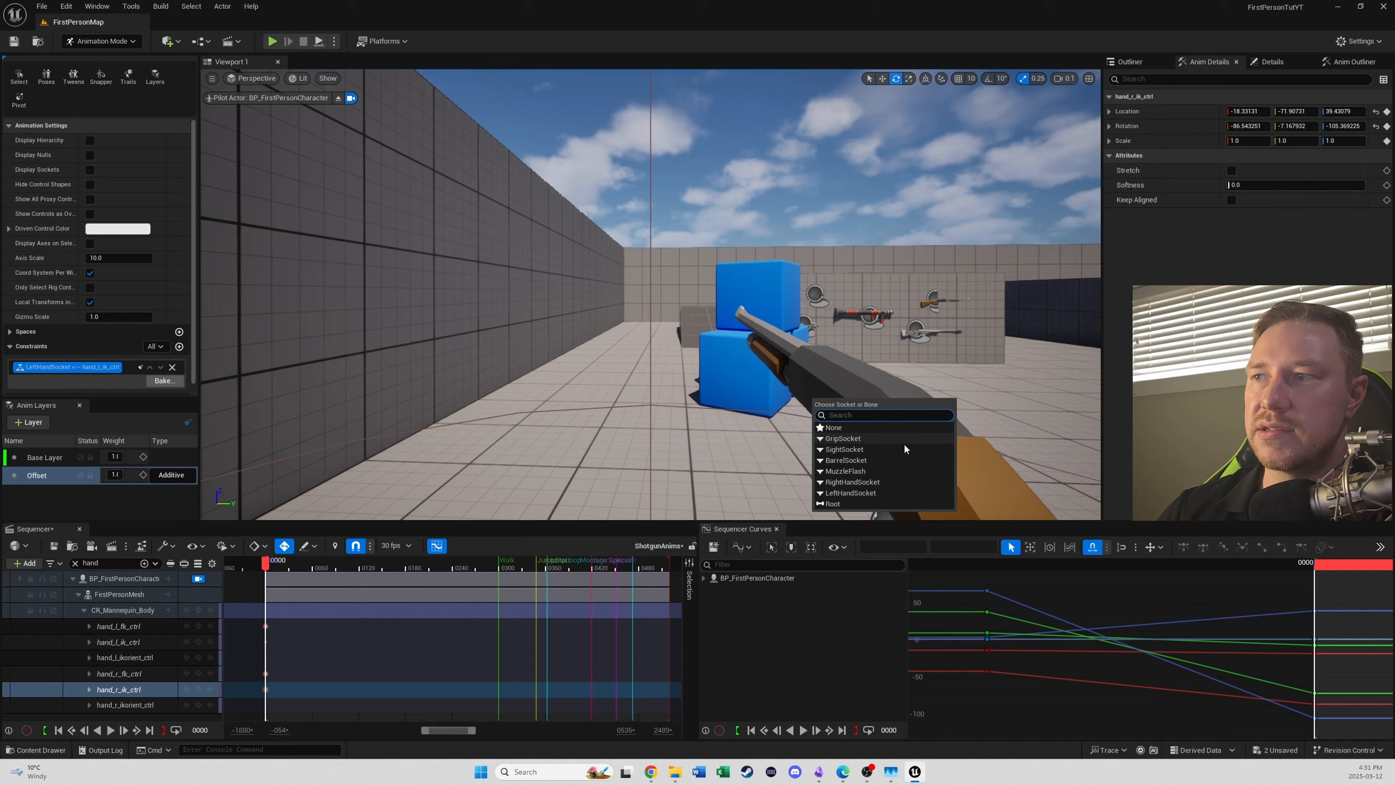
pyautogui.click(852, 482)
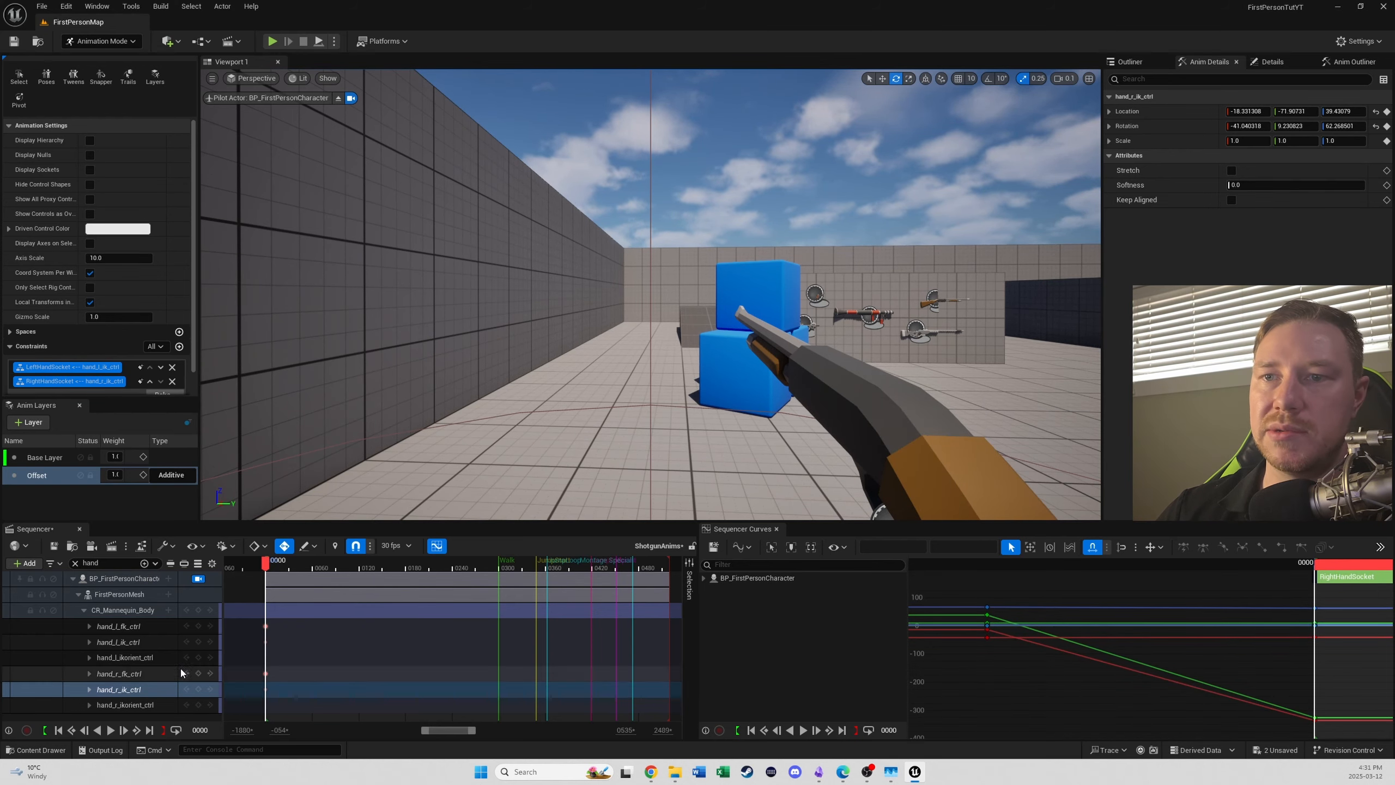
# - Leave the character camera view and move hand_l_ik_ctrl in front of the mannequin, to location about 21, 38, -80
pyautogui.click(198, 579)
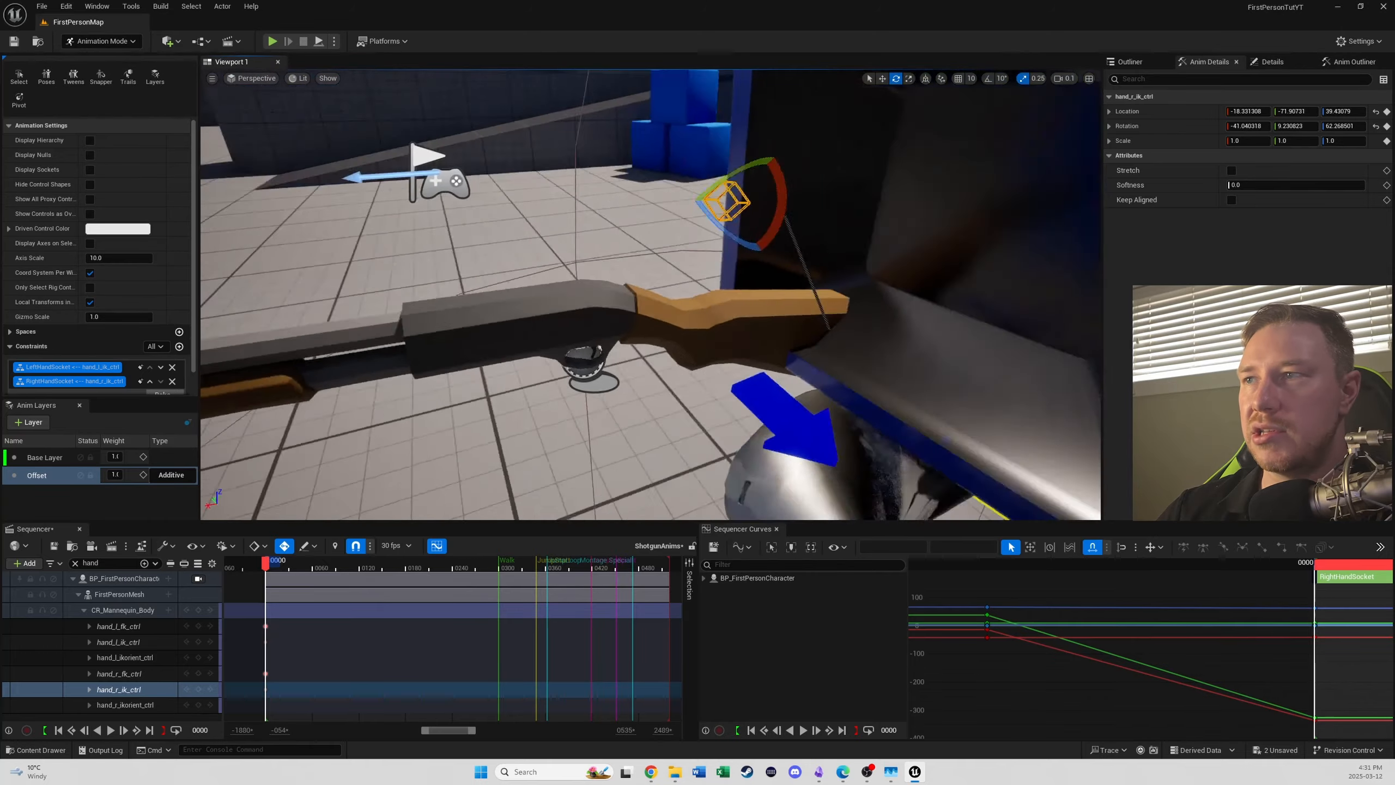
pyautogui.moveTo(651, 297); pyautogui.dragTo(755, 278, button='right')
pyautogui.moveTo(588, 398)
pyautogui.mouseDown(button='right')
pyautogui.moveTo(623, 395)
pyautogui.moveTo(596, 412)
pyautogui.moveTo(588, 398)
pyautogui.mouseUp(button='right')
pyautogui.click(940, 330)
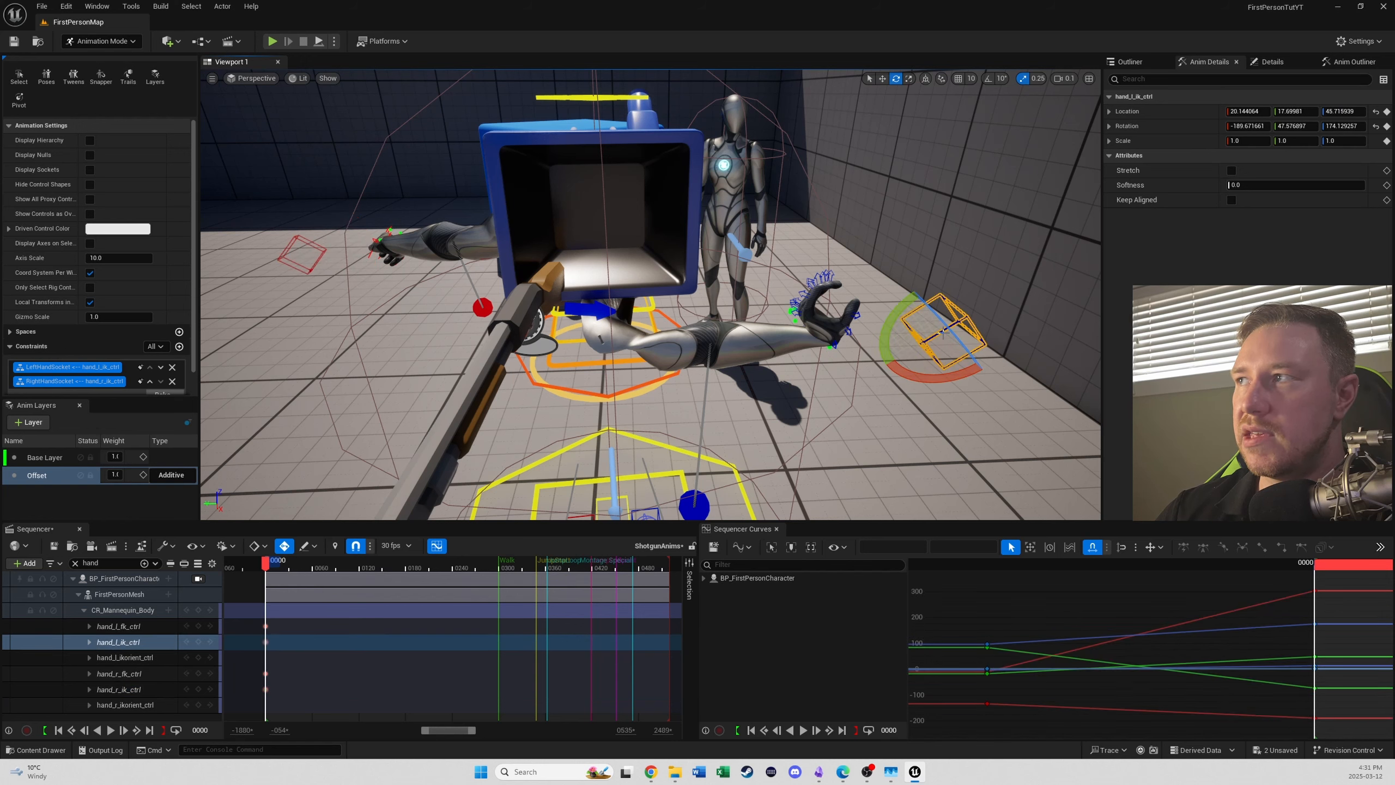
pyautogui.press('r')
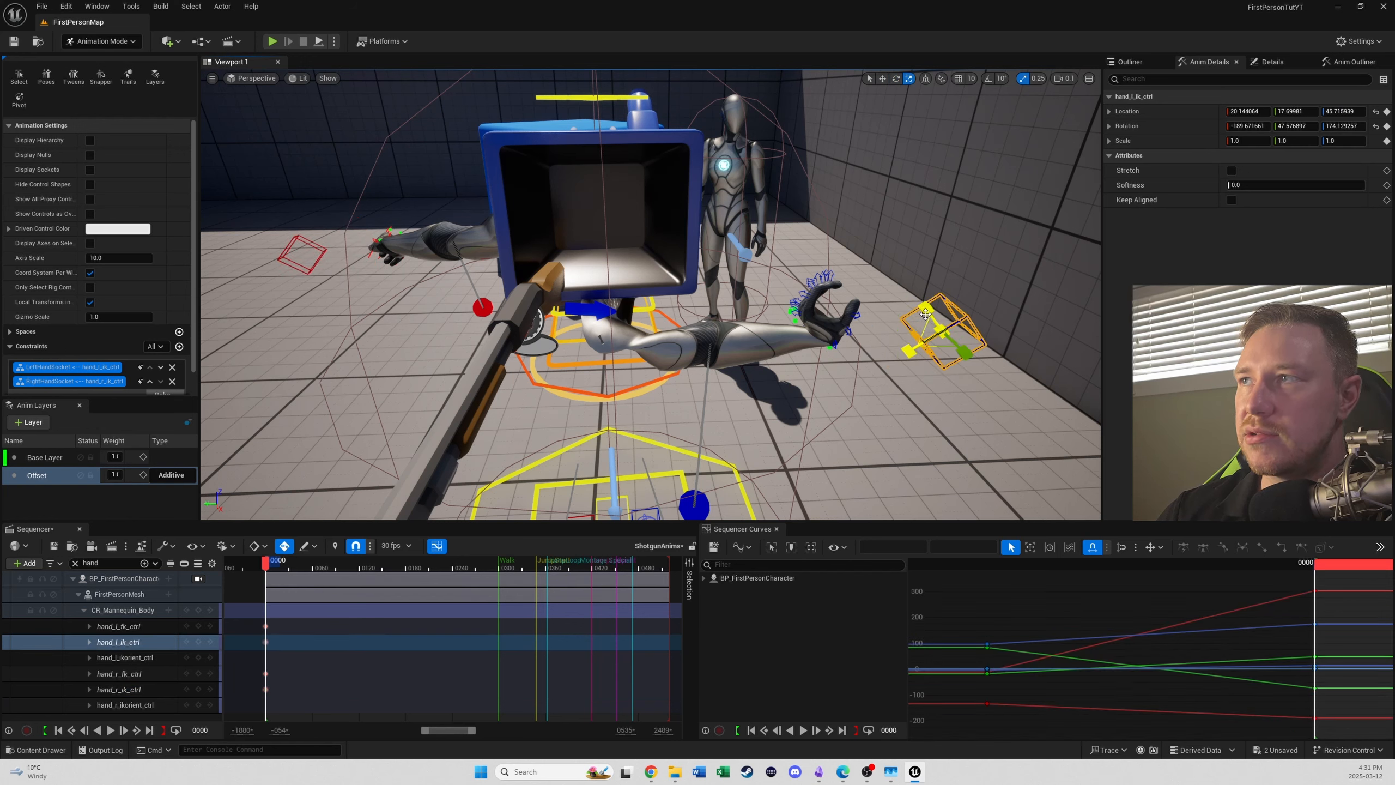
pyautogui.click(884, 80)
pyautogui.moveTo(912, 348); pyautogui.dragTo(275, 414)
pyautogui.moveTo(551, 499); pyautogui.dragTo(541, 535, button='right')
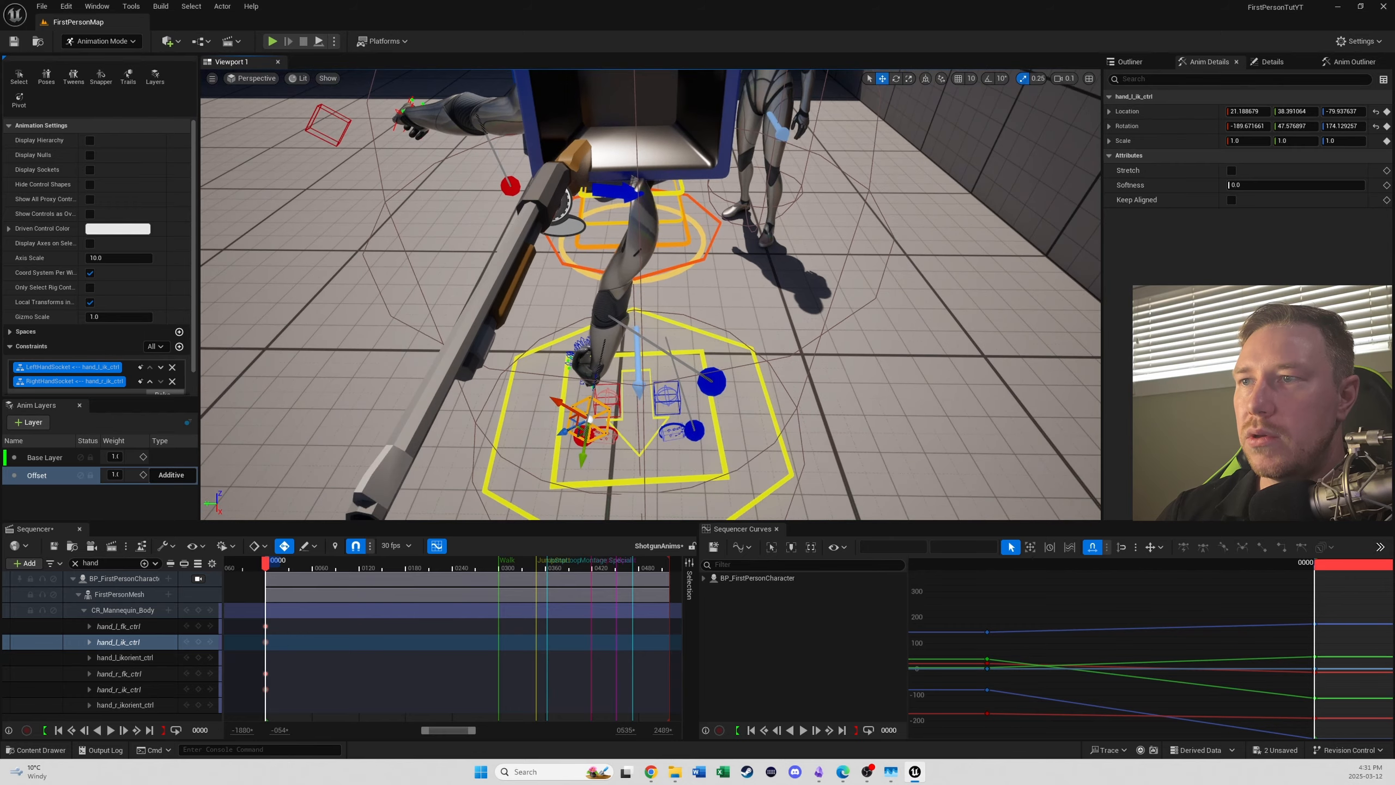
# - Switch the transform gizmo to world space and move hand_l_ik_ctrl to the shotgun's fore-end, at location about -7, 94, -5
pyautogui.click(926, 78)
pyautogui.moveTo(590, 419); pyautogui.dragTo(532, 253)
pyautogui.moveTo(563, 299); pyautogui.dragTo(501, 314)
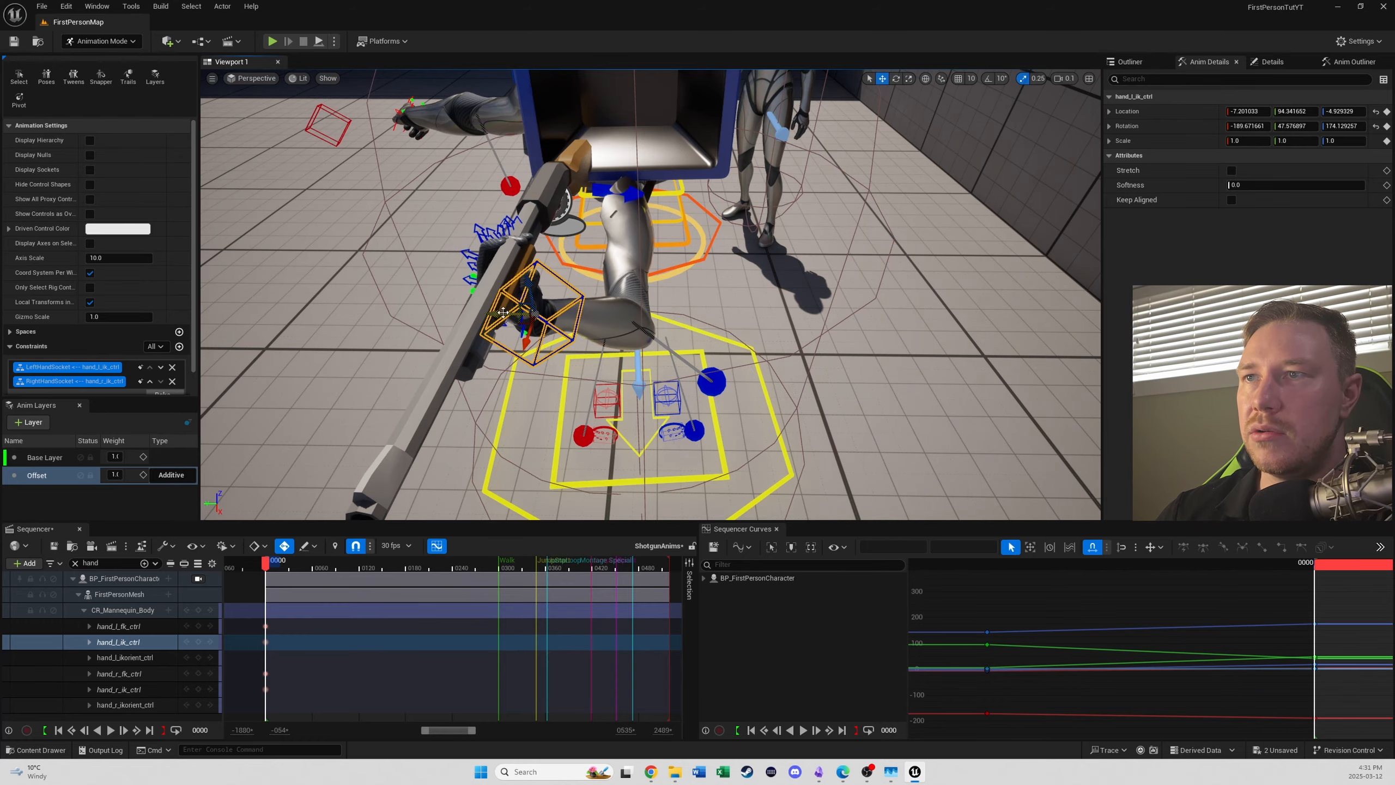
# - Move hand_r_ik_ctrl toward the shotgun's grip, to location about -7, 52, 1
pyautogui.moveTo(502, 314); pyautogui.dragTo(677, 265, button='right')
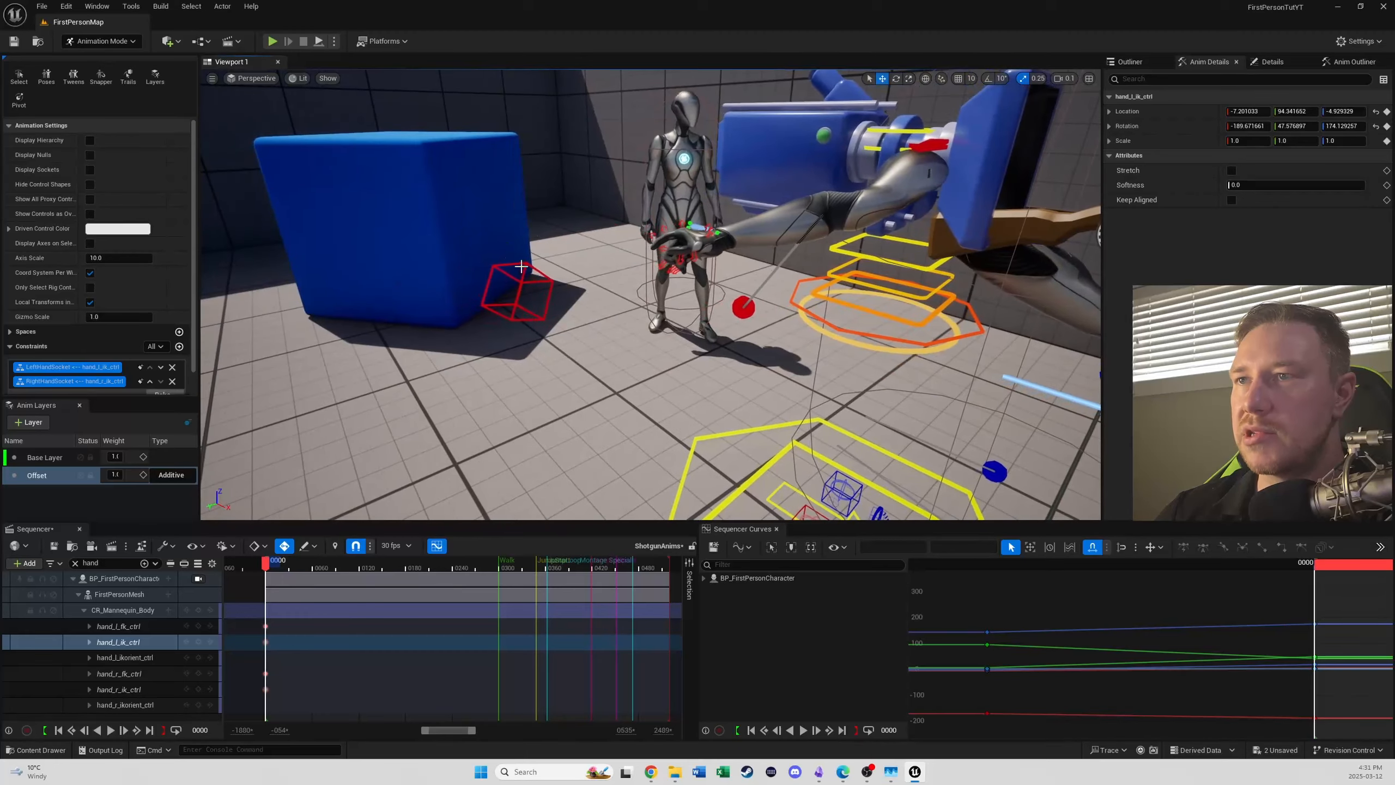
pyautogui.click(526, 266)
pyautogui.moveTo(512, 299); pyautogui.dragTo(1002, 357)
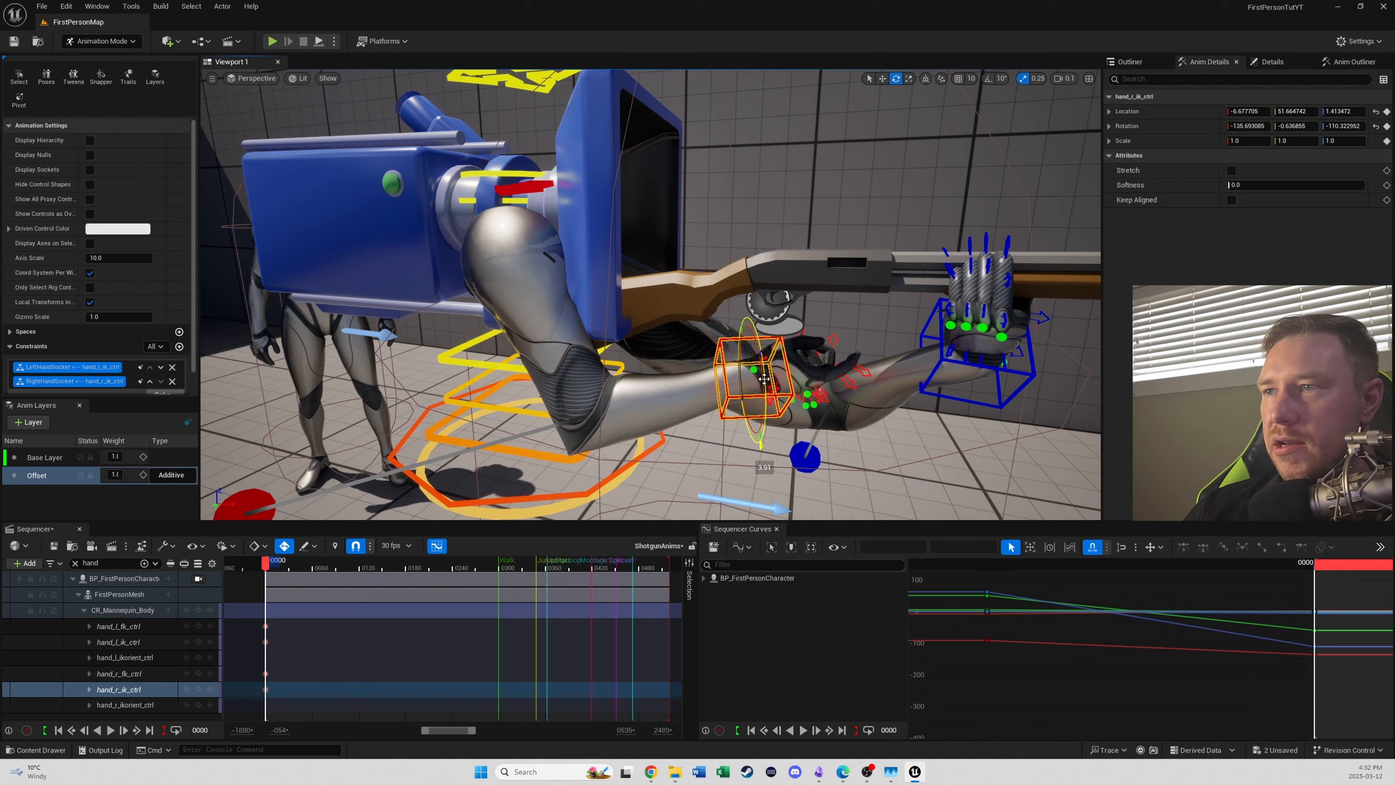
# - Rotate hand_r_ik_ctrl to about -79, -1, -110 and move it toward the shotgun's stock, to location about -16, 49, 11
pyautogui.moveTo(771, 378); pyautogui.dragTo(771, 429)
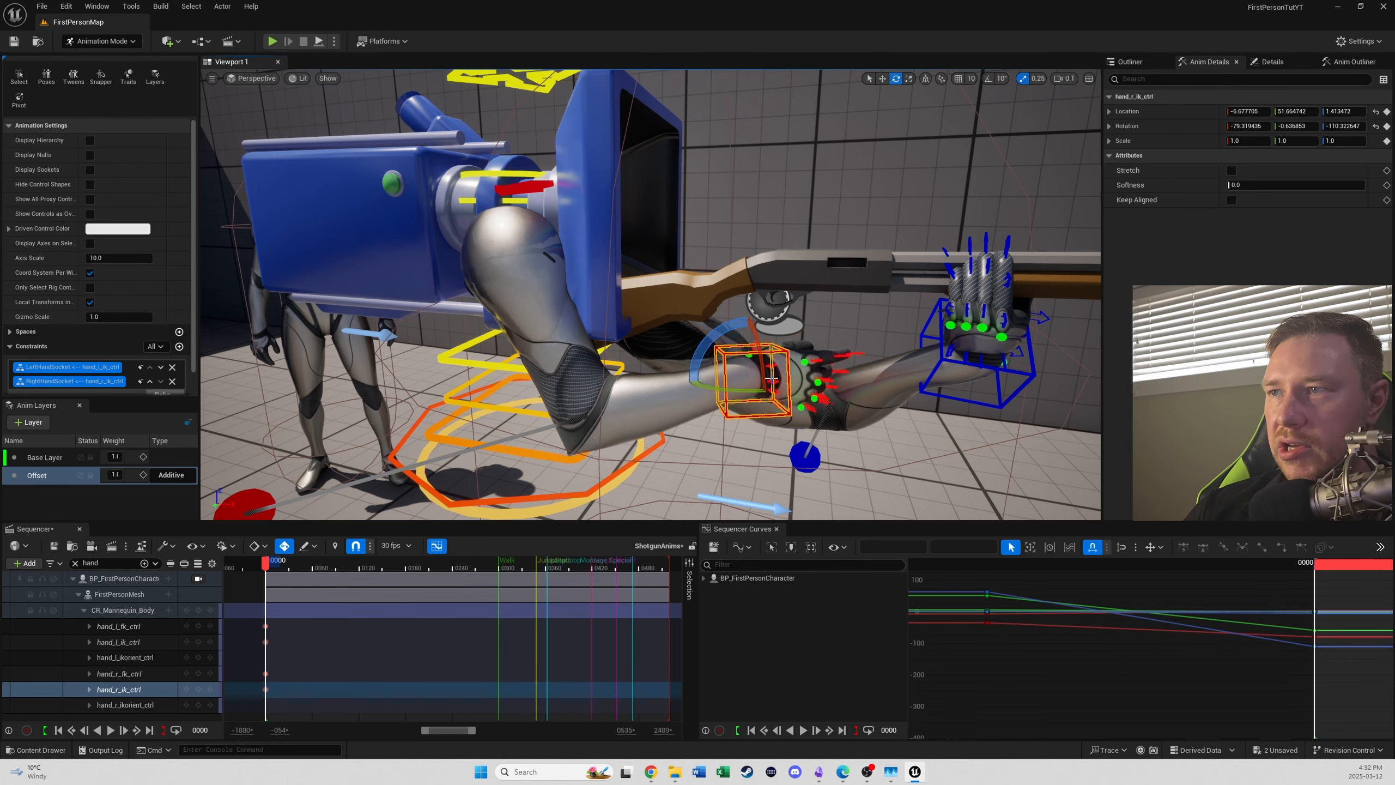
pyautogui.press('r')
pyautogui.press('w')
pyautogui.moveTo(766, 364); pyautogui.dragTo(713, 311)
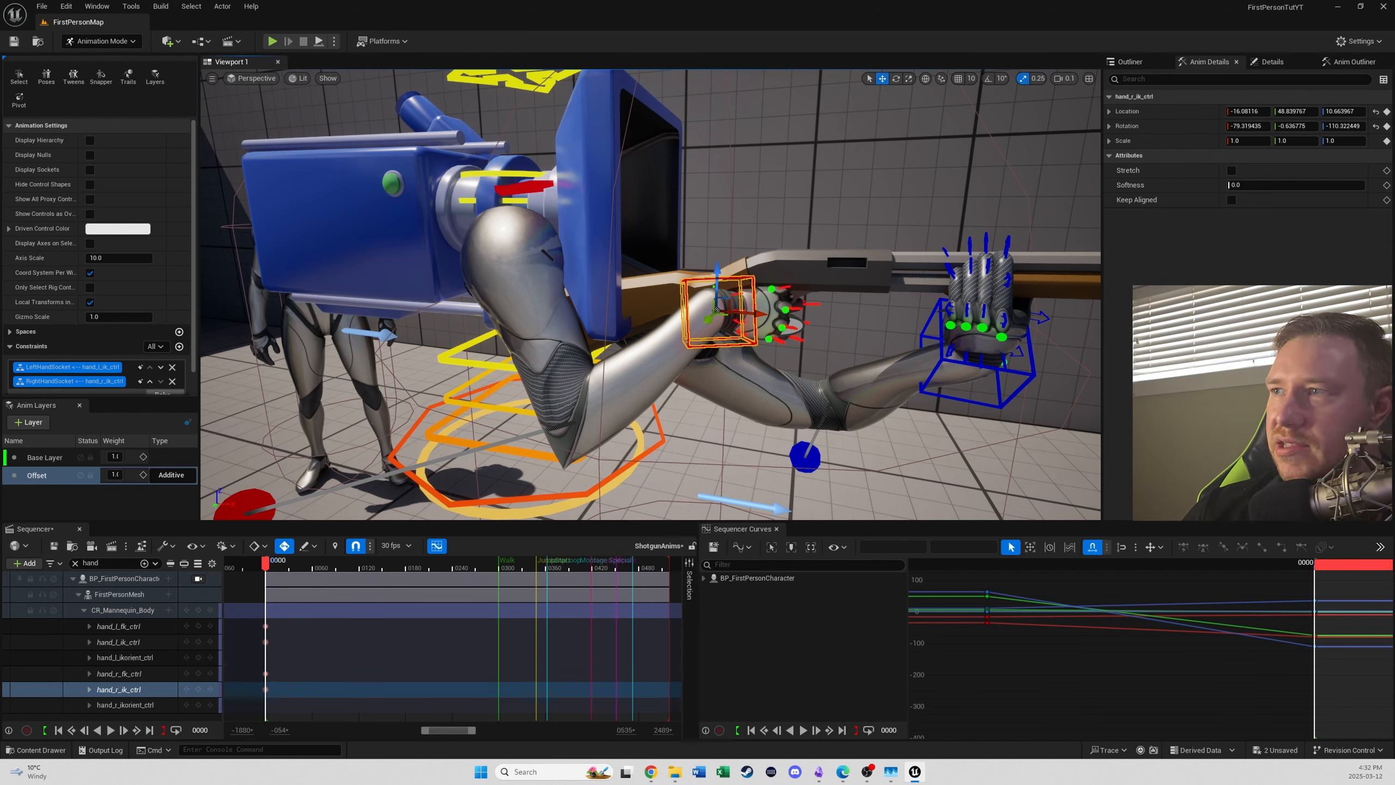
pyautogui.click(1207, 62)
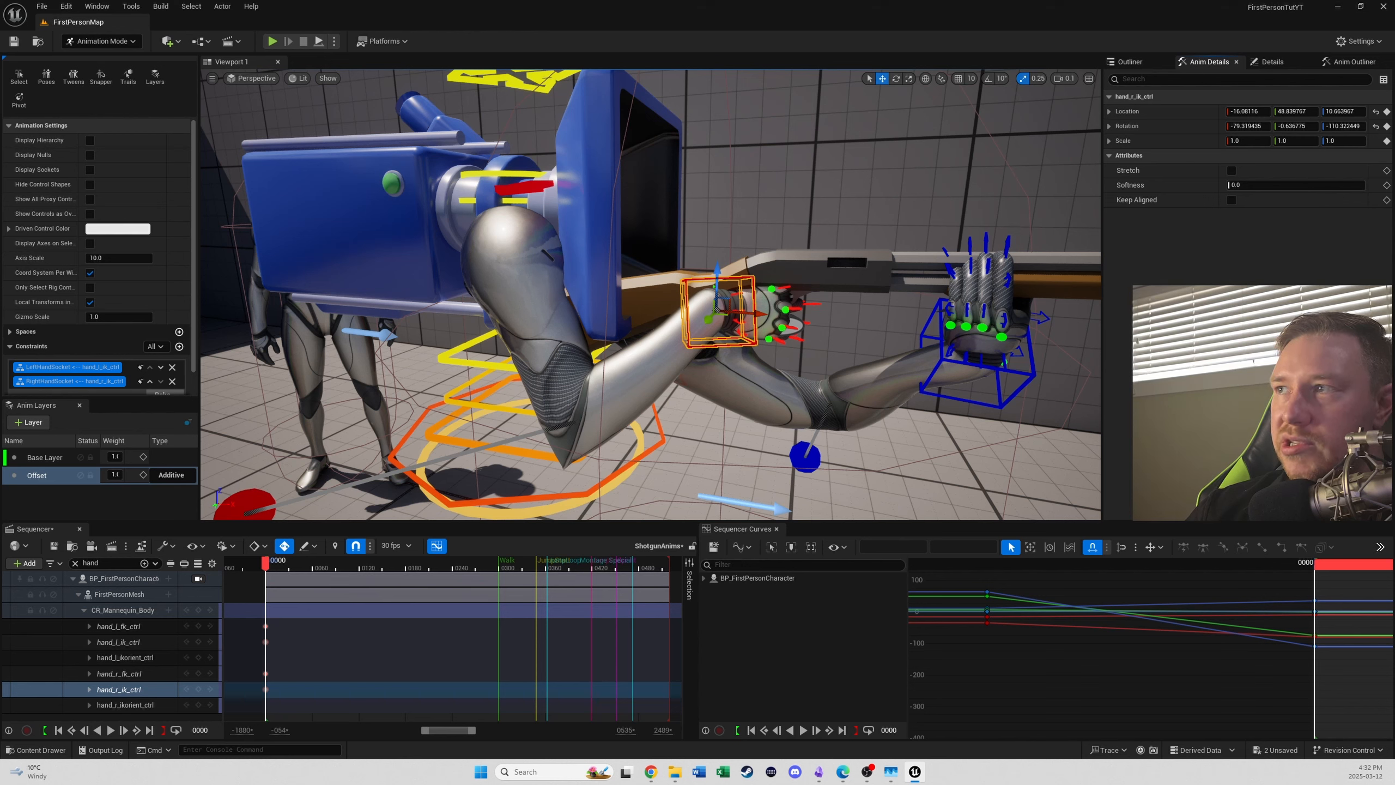
# - At frame 63, reposition and rotate hand_r_ik_ctrl so the right hand wraps the shotgun's grip, at location about -22, 44, 13
pyautogui.moveTo(269, 566); pyautogui.dragTo(292, 572)
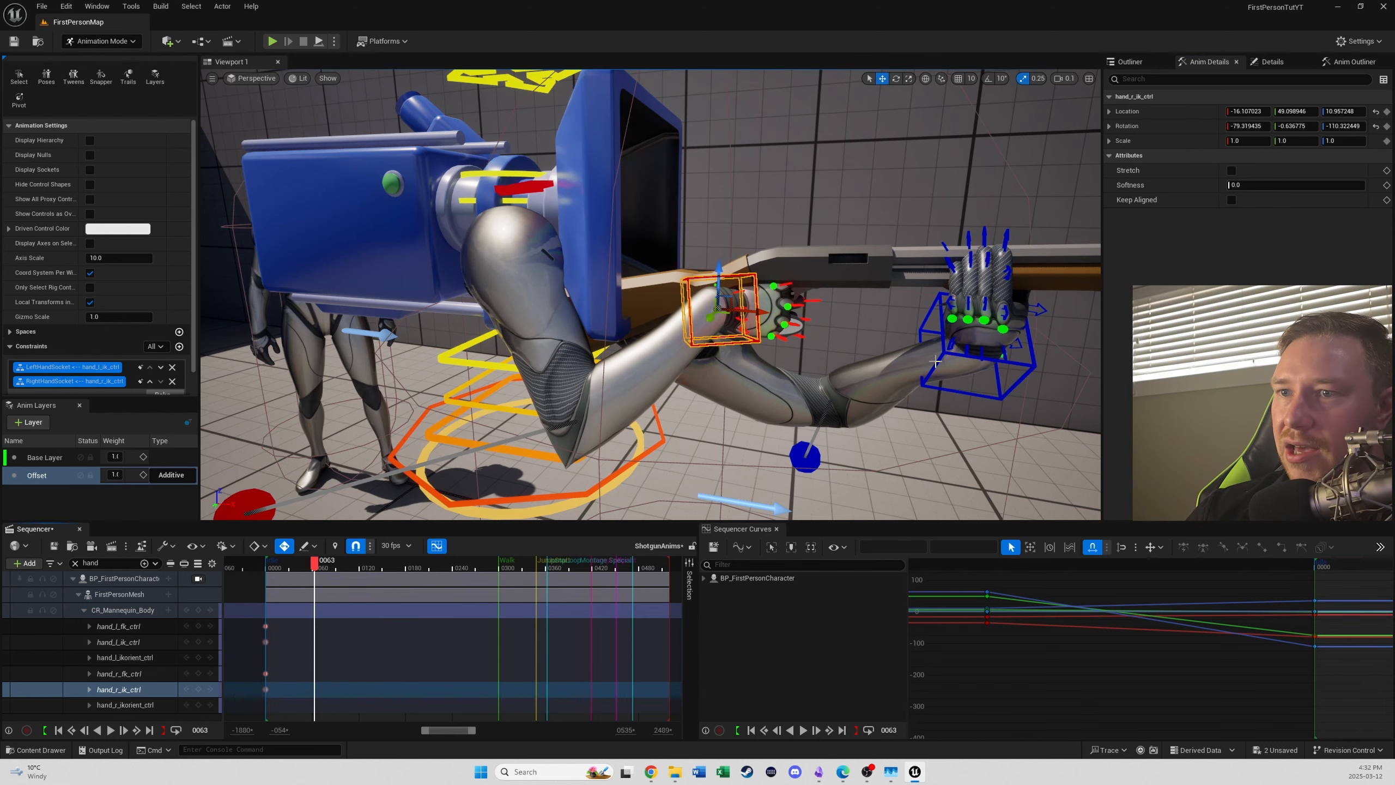
pyautogui.moveTo(1029, 403); pyautogui.dragTo(575, 397, button='right')
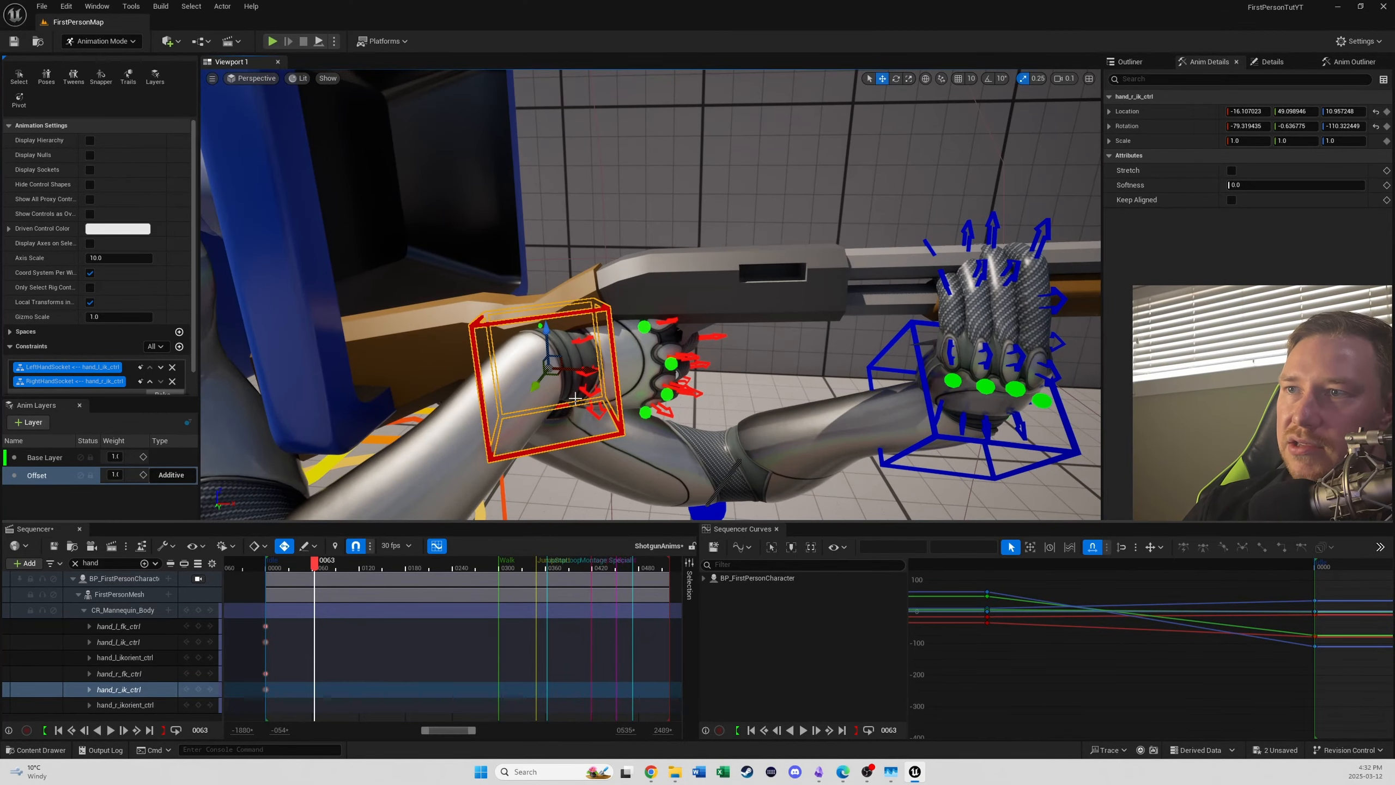
pyautogui.moveTo(536, 382); pyautogui.dragTo(487, 416)
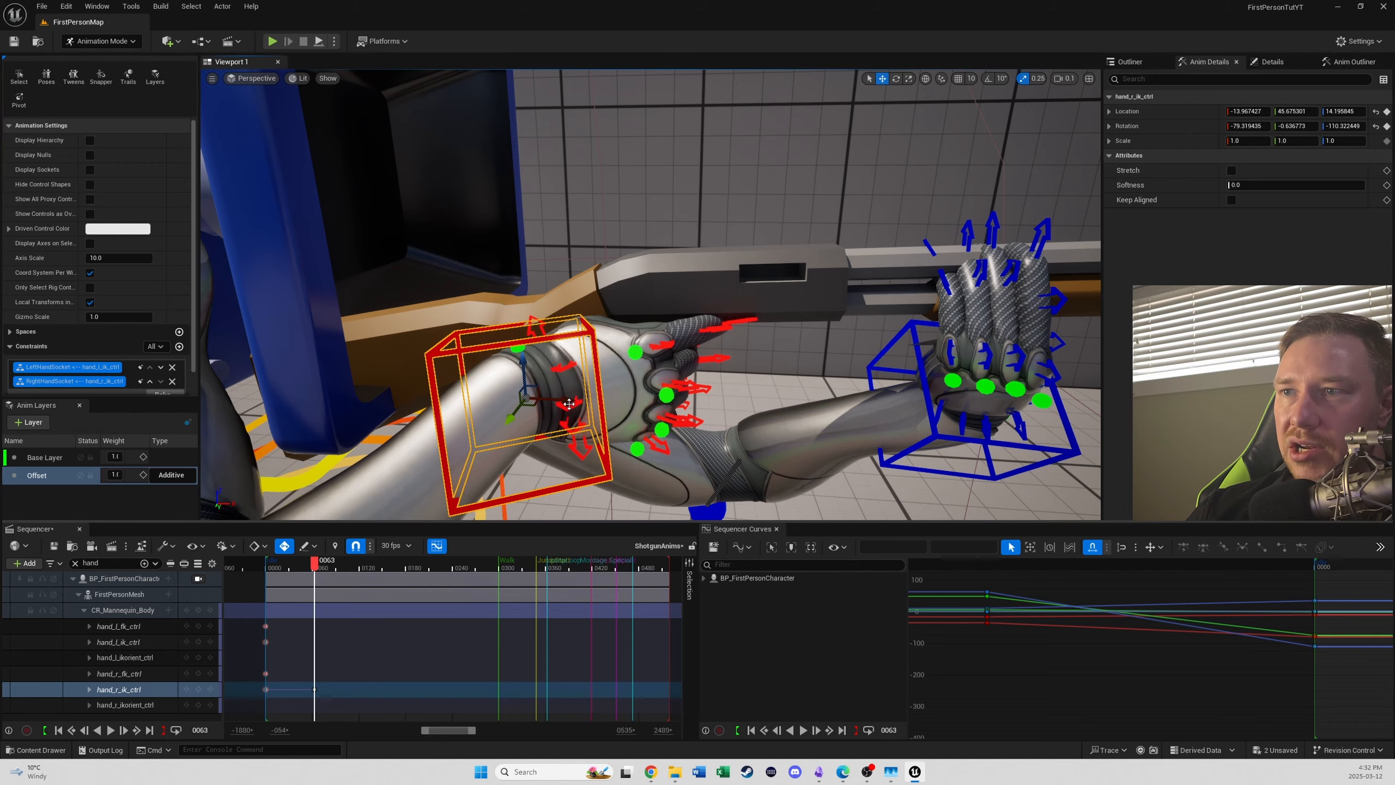
pyautogui.moveTo(568, 404); pyautogui.dragTo(494, 323)
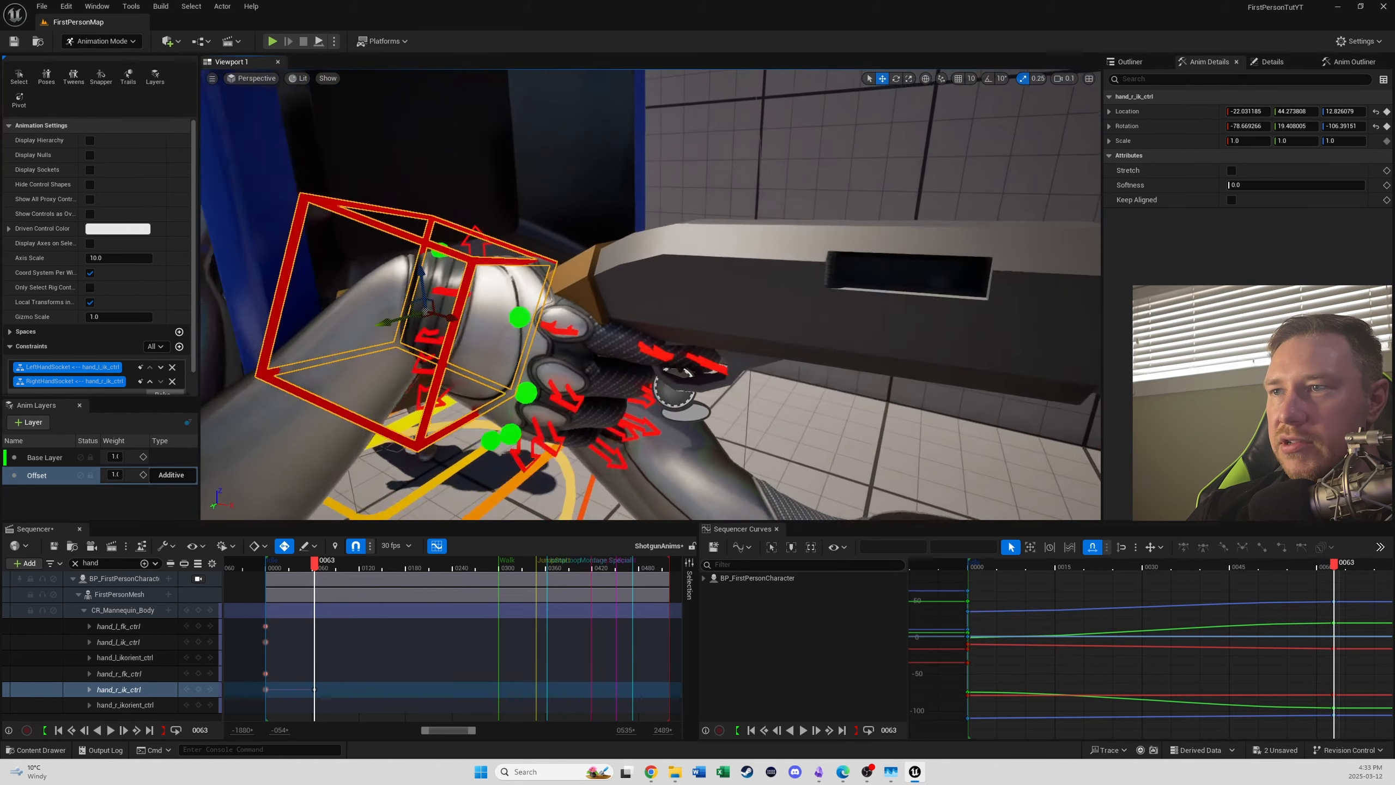
pyautogui.moveTo(619, 407); pyautogui.dragTo(610, 324, button='right')
pyautogui.moveTo(774, 370)
pyautogui.mouseDown(button='right')
pyautogui.moveTo(769, 409)
pyautogui.moveTo(775, 385)
pyautogui.mouseUp(button='right')
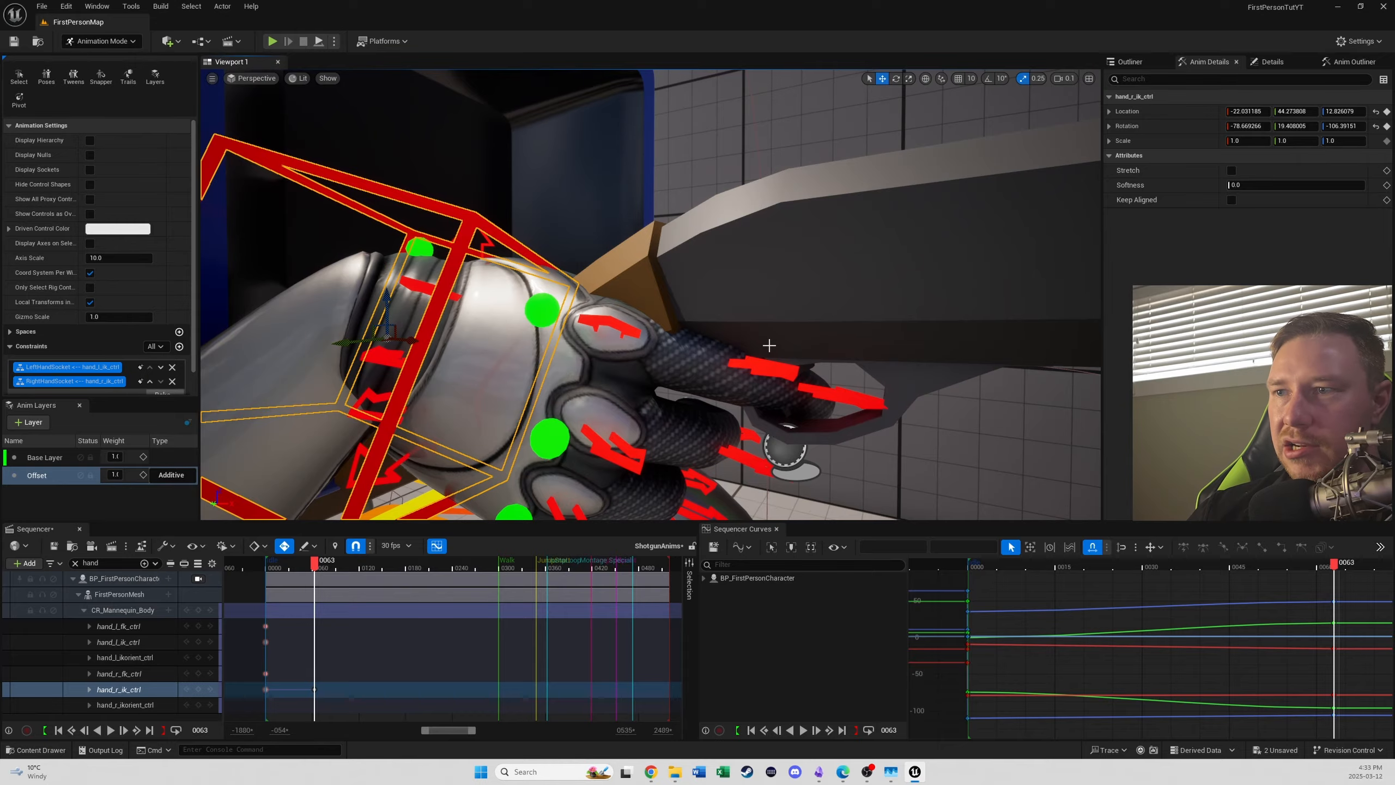
pyautogui.moveTo(860, 309); pyautogui.dragTo(826, 310, button='right')
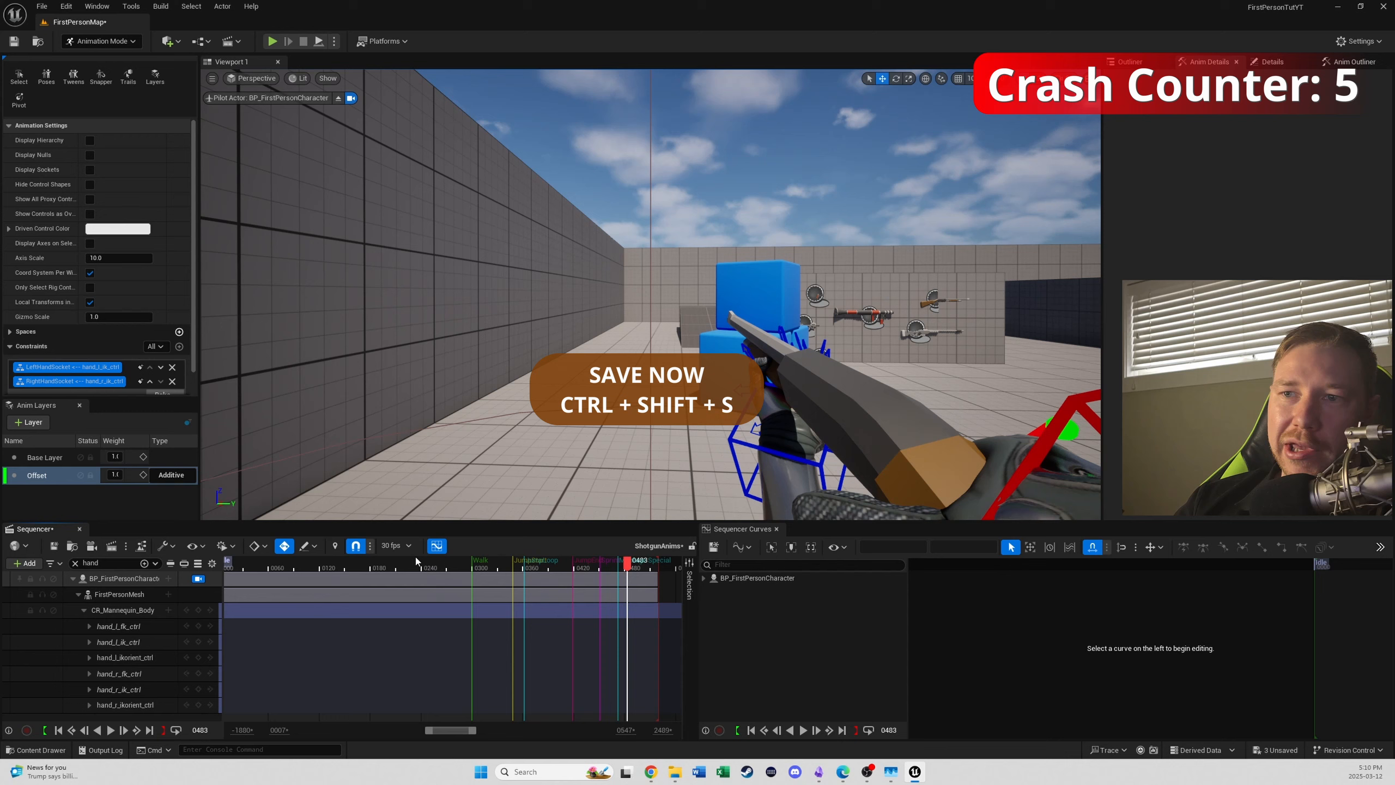
# - Scrub and play the Idle section through the character camera to check the hands on the shotgun
pyautogui.moveTo(409, 572); pyautogui.dragTo(242, 569)
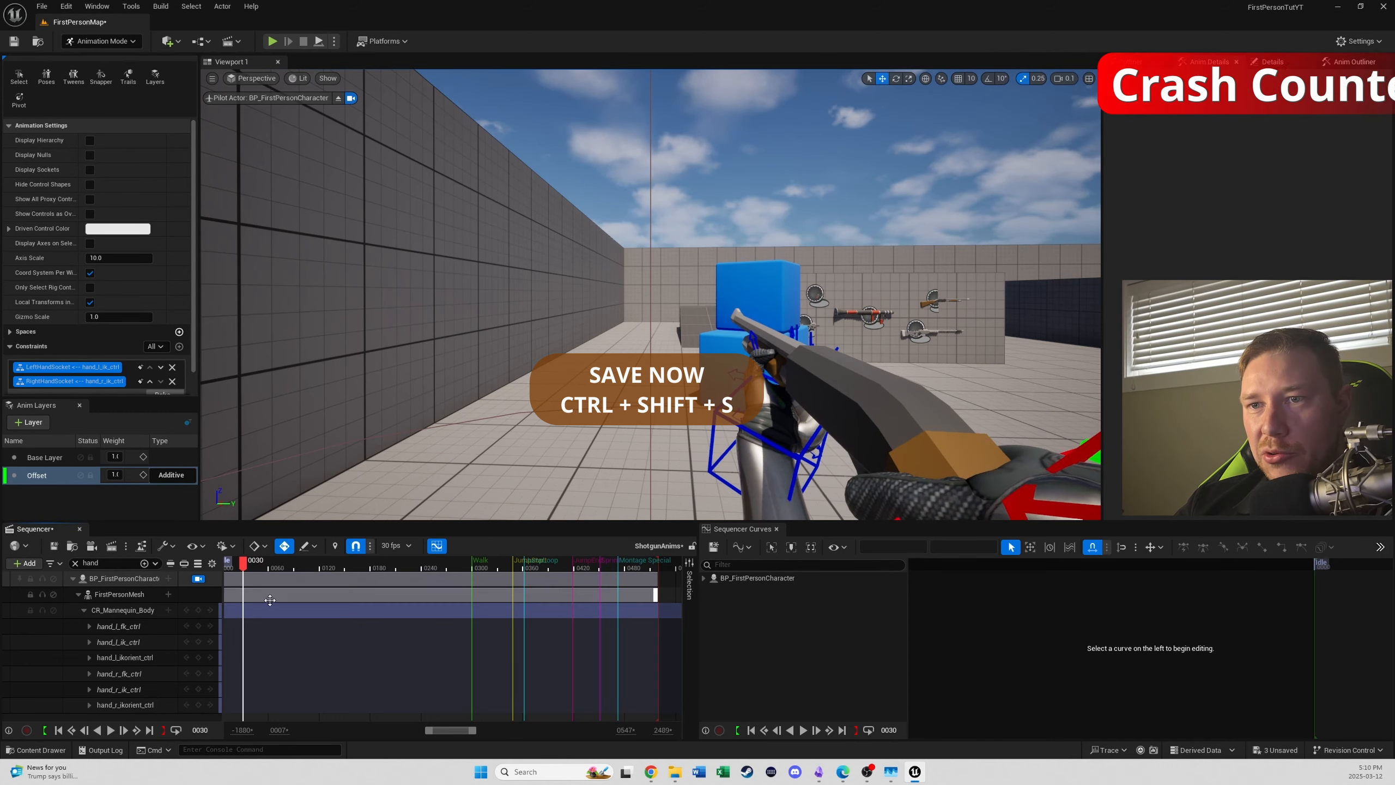
pyautogui.moveTo(270, 600); pyautogui.dragTo(413, 601, button='right')
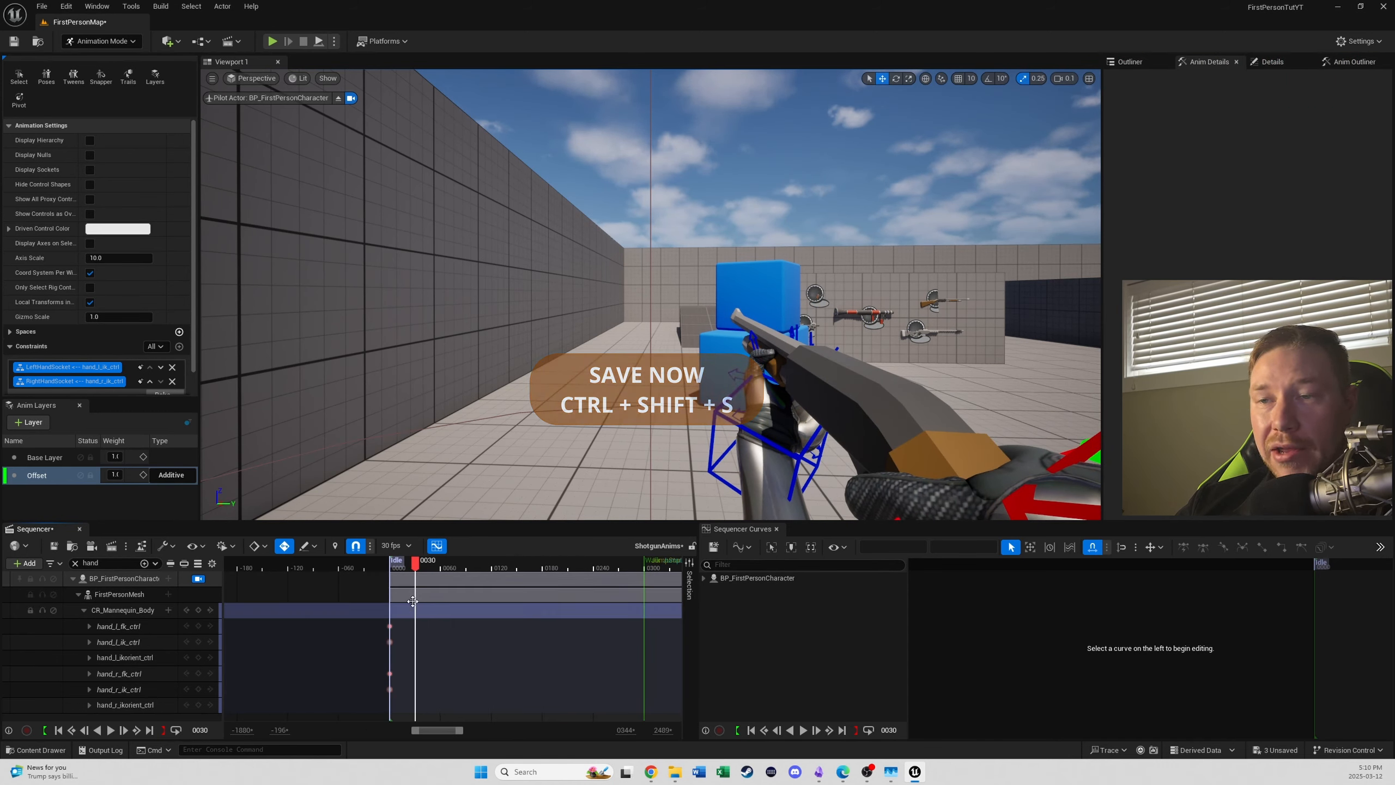
pyautogui.keyDown('ctrl'); pyautogui.scroll(4, 412, 601); pyautogui.keyUp('ctrl')
pyautogui.moveTo(415, 569); pyautogui.dragTo(359, 570)
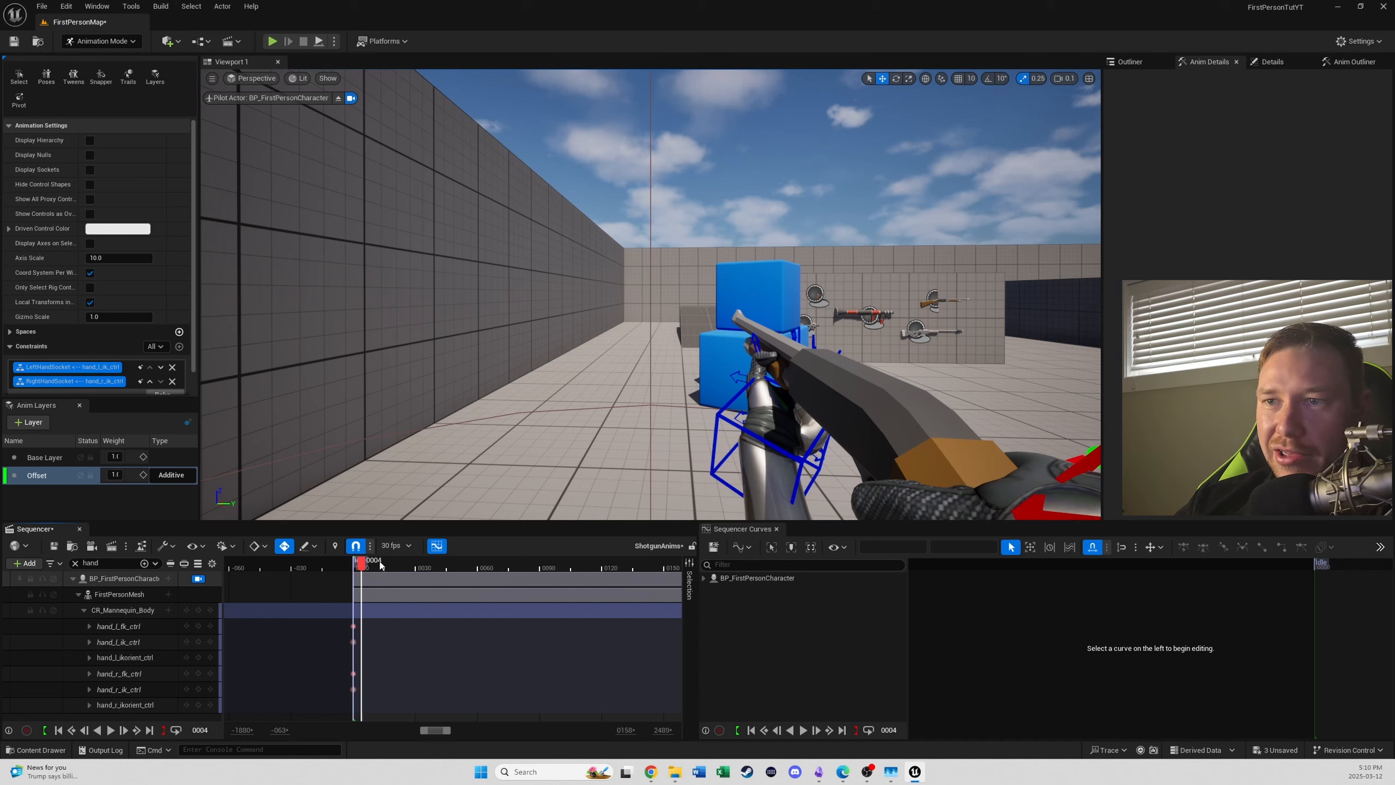
pyautogui.click(405, 567)
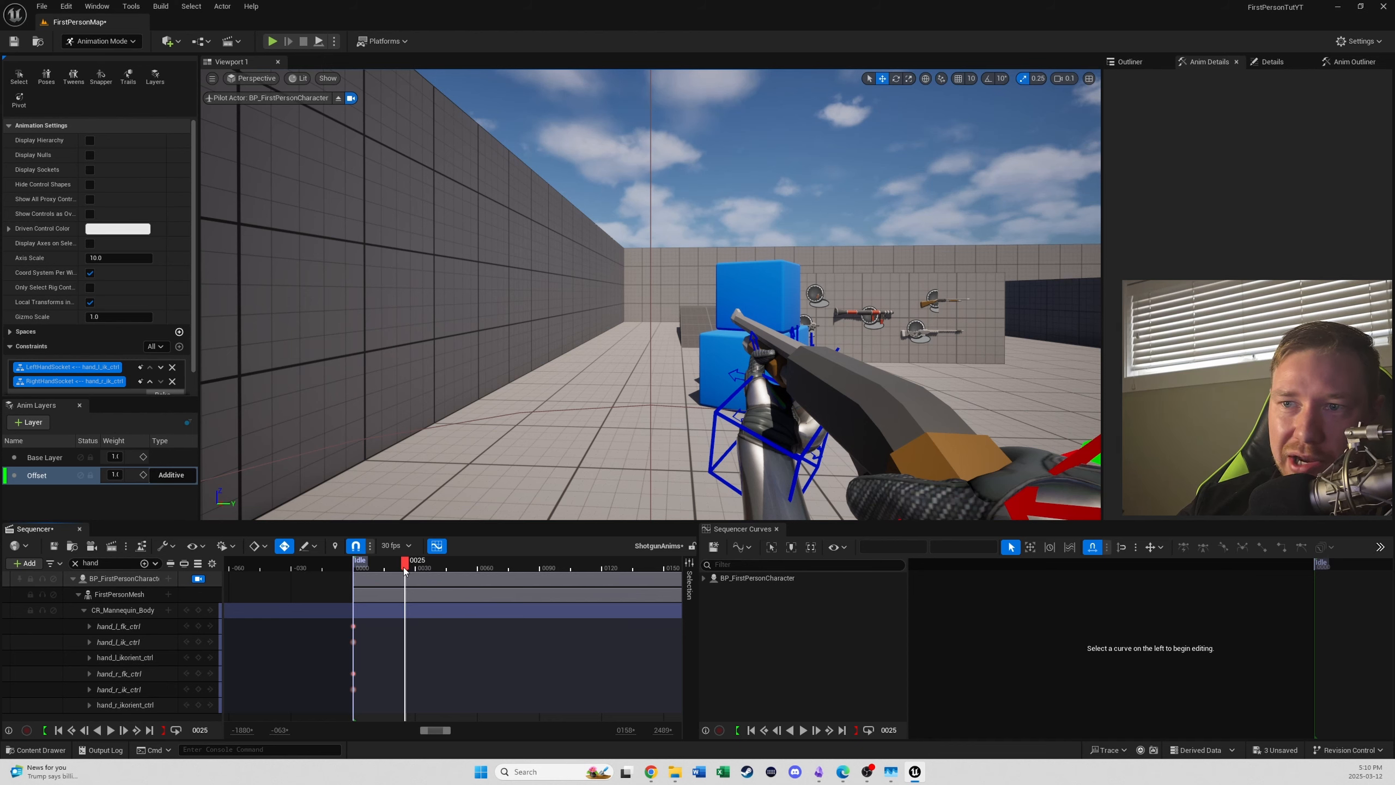
pyautogui.moveTo(404, 570); pyautogui.dragTo(358, 575)
pyautogui.press('space')
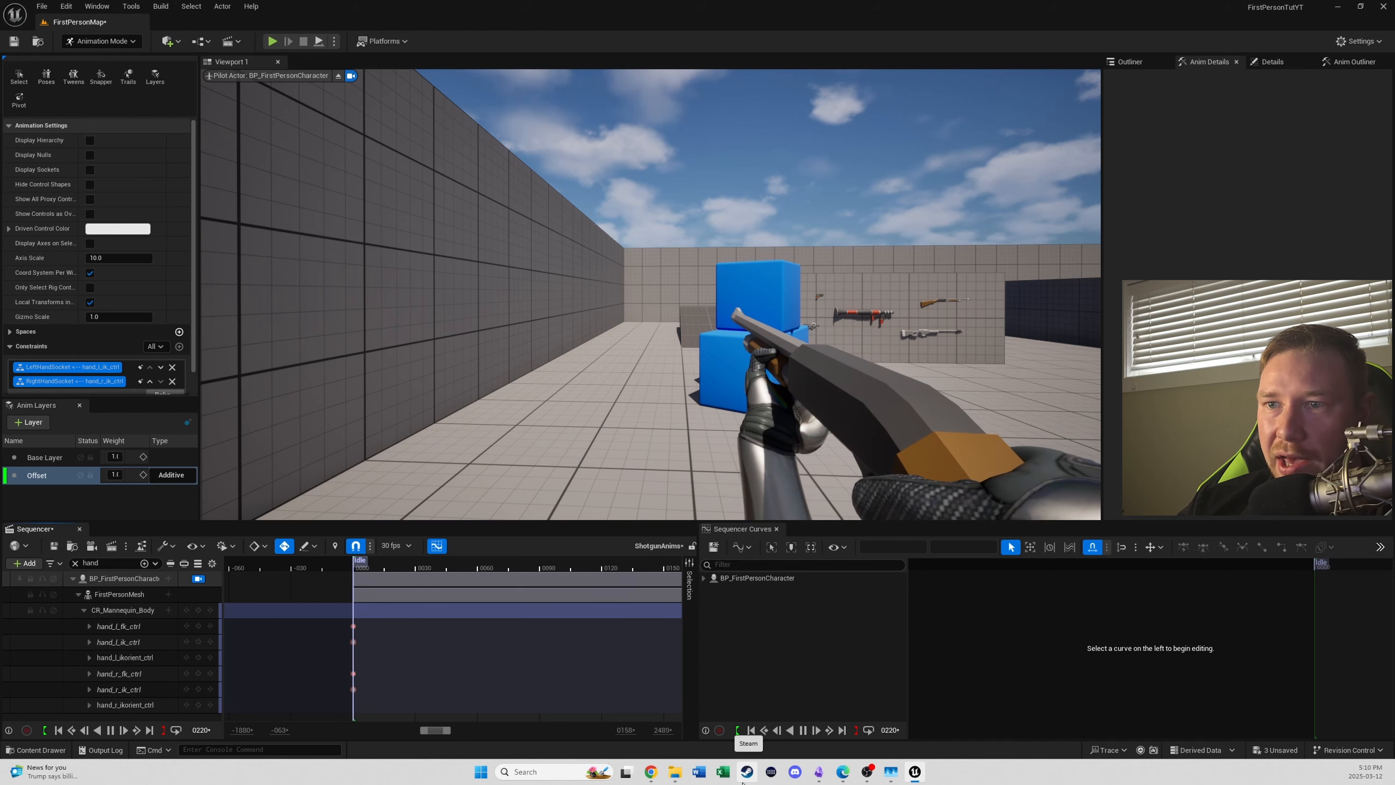
pyautogui.press('space')
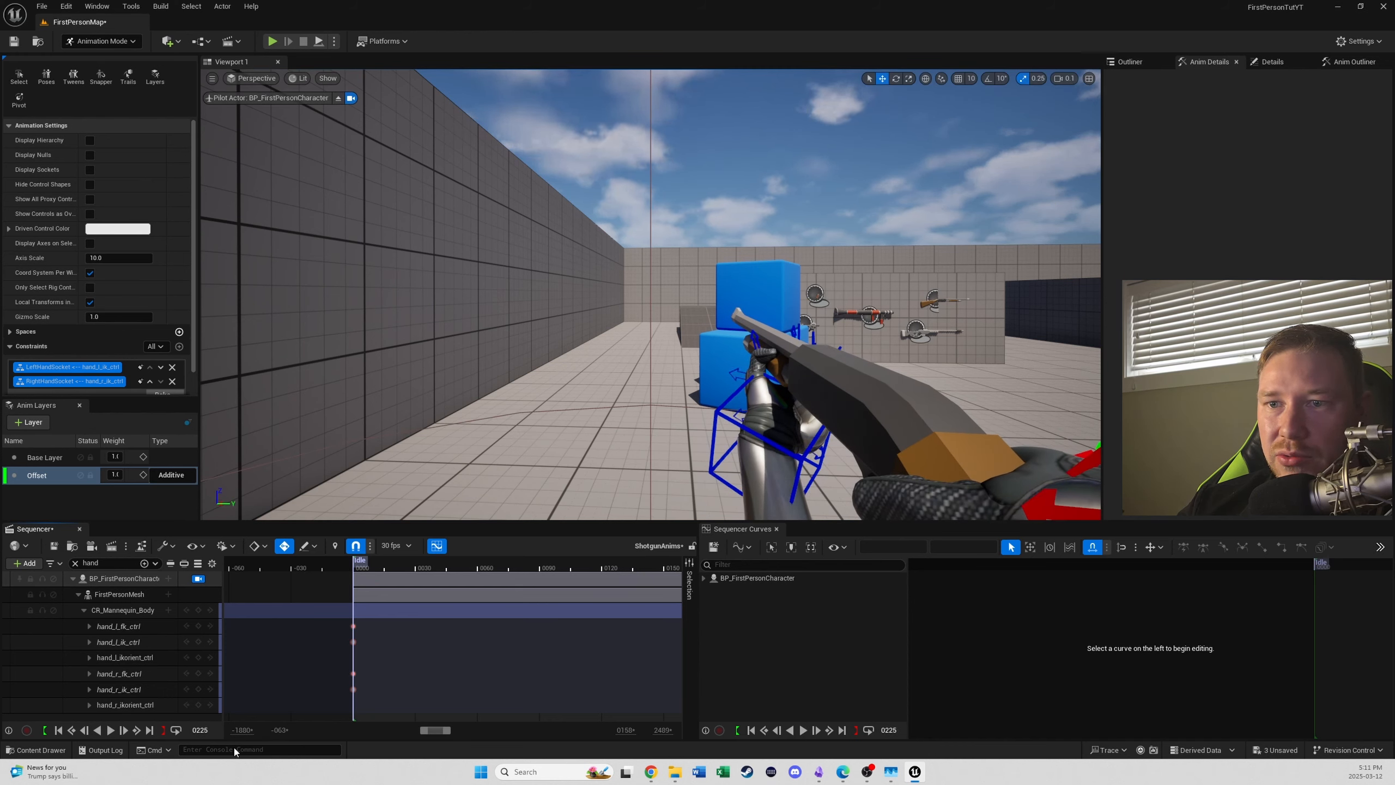
# - Go to frame 300 and bake FirstPersonMesh to an animation sequence for the Idle section
pyautogui.write('0')
pyautogui.press('Return')
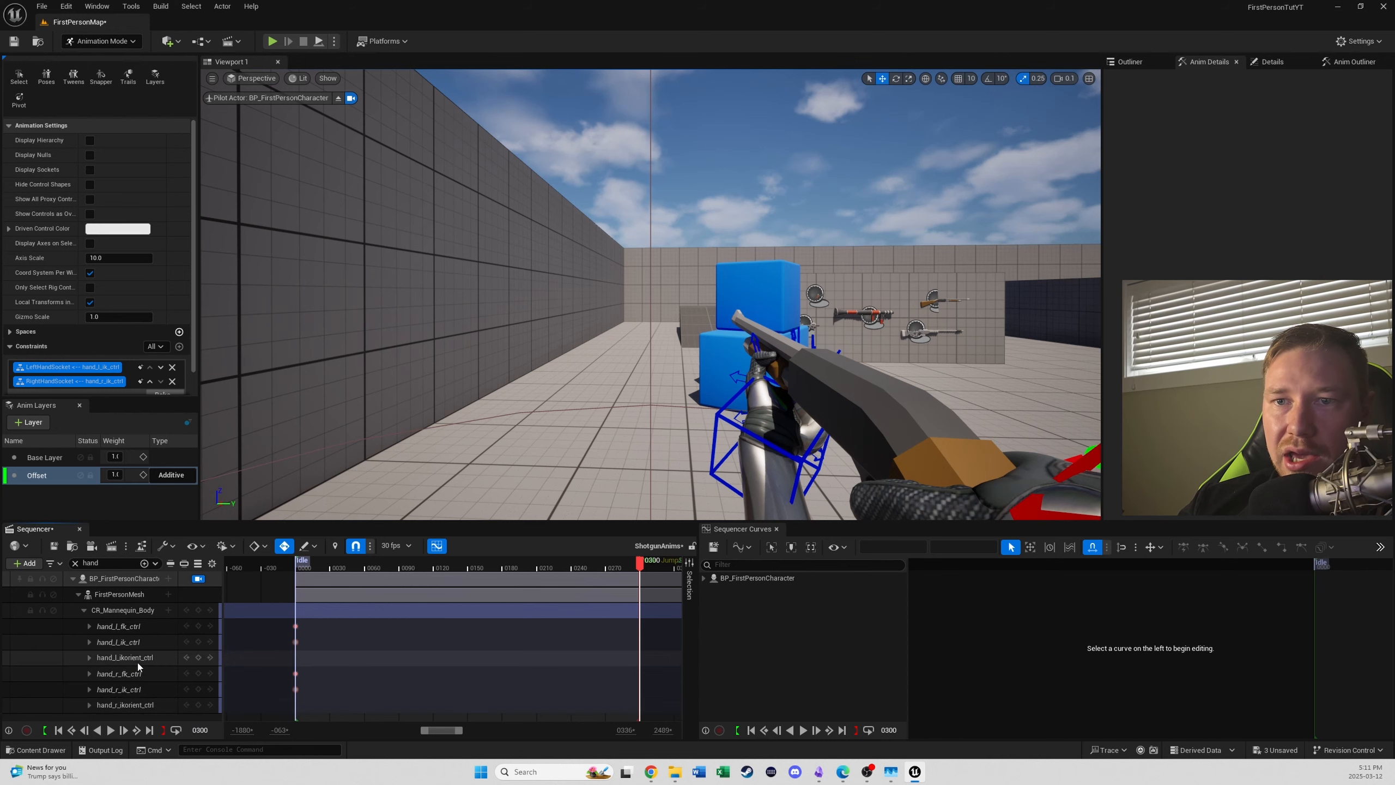
pyautogui.rightClick(118, 595)
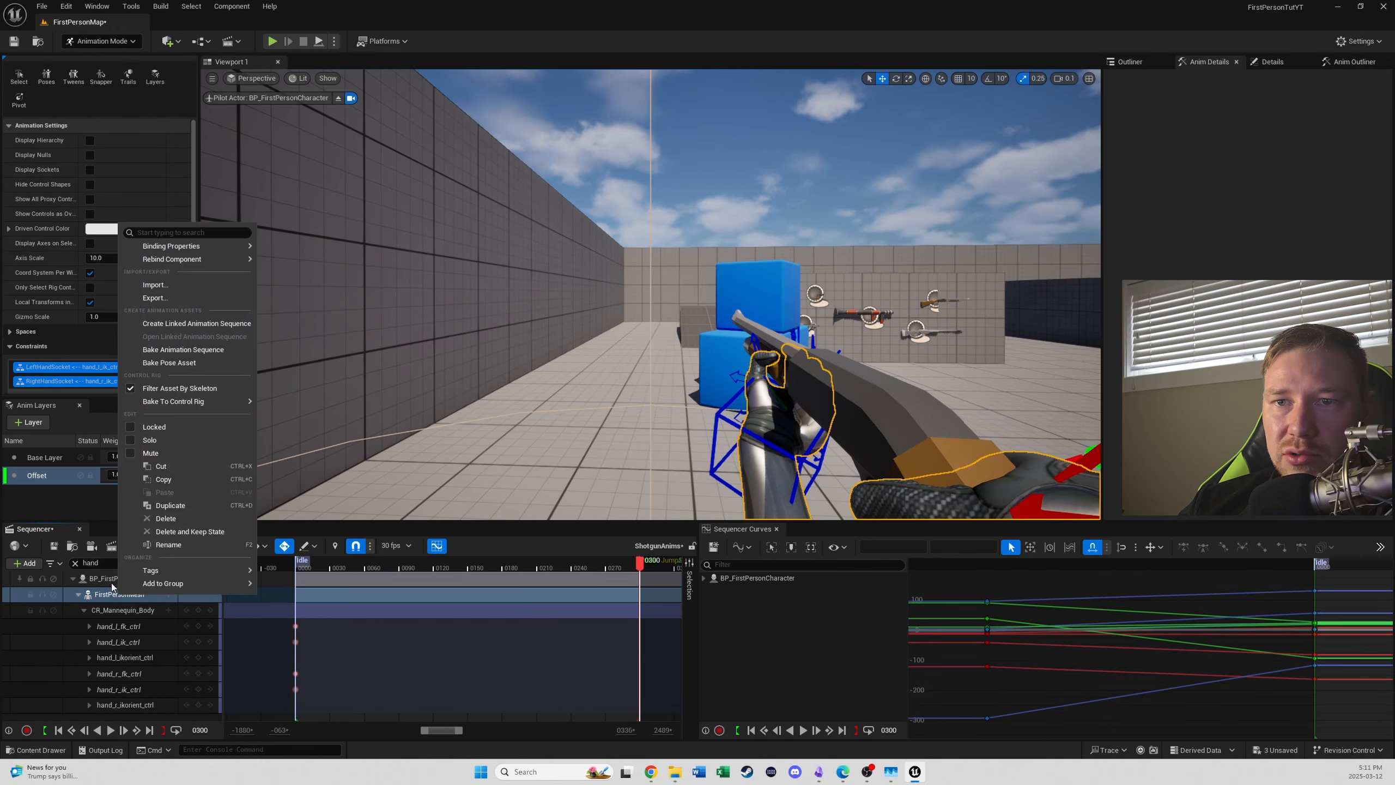
pyautogui.click(199, 351)
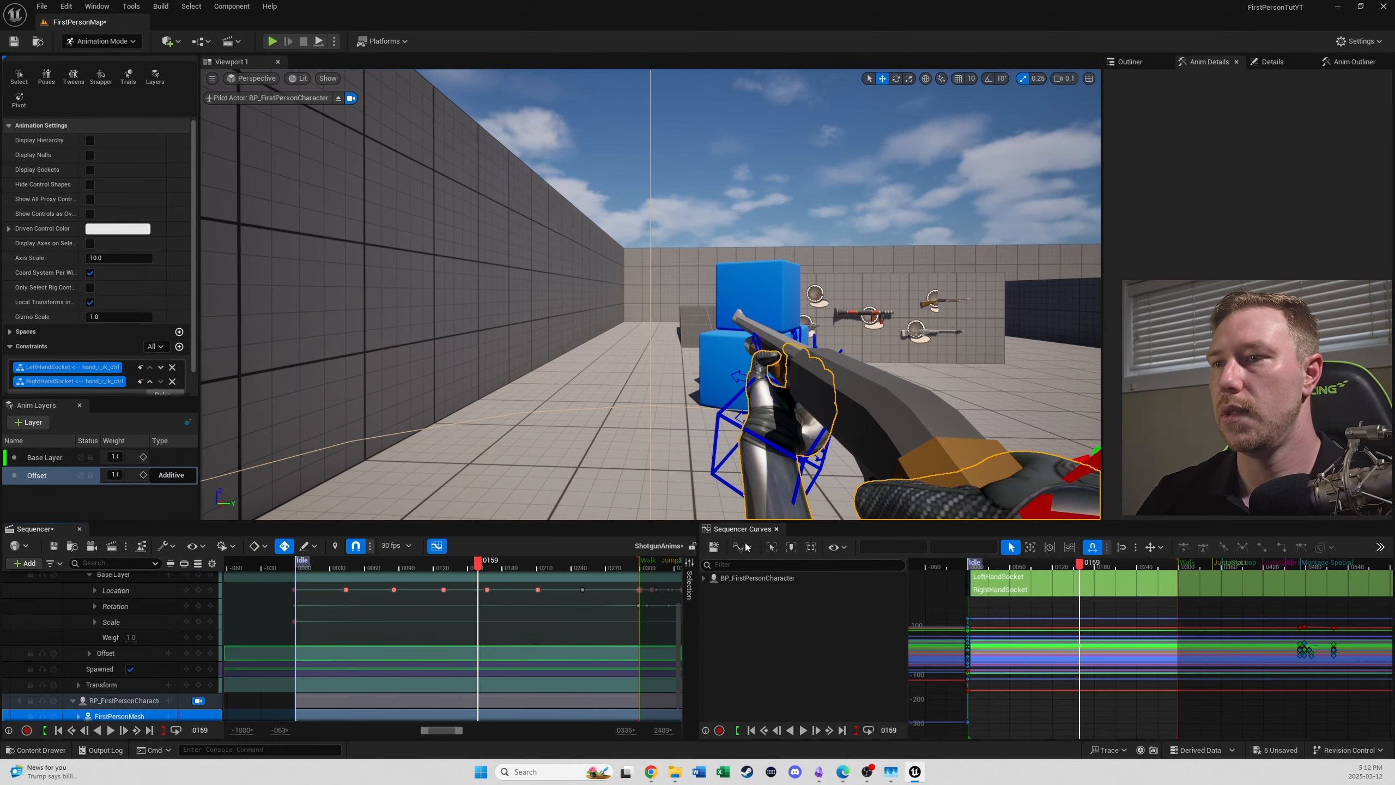
# - Limit the playback range to the Walk section, from frame 300 to the Jump Start marker, and play it back
pyautogui.moveTo(478, 572); pyautogui.dragTo(596, 564)
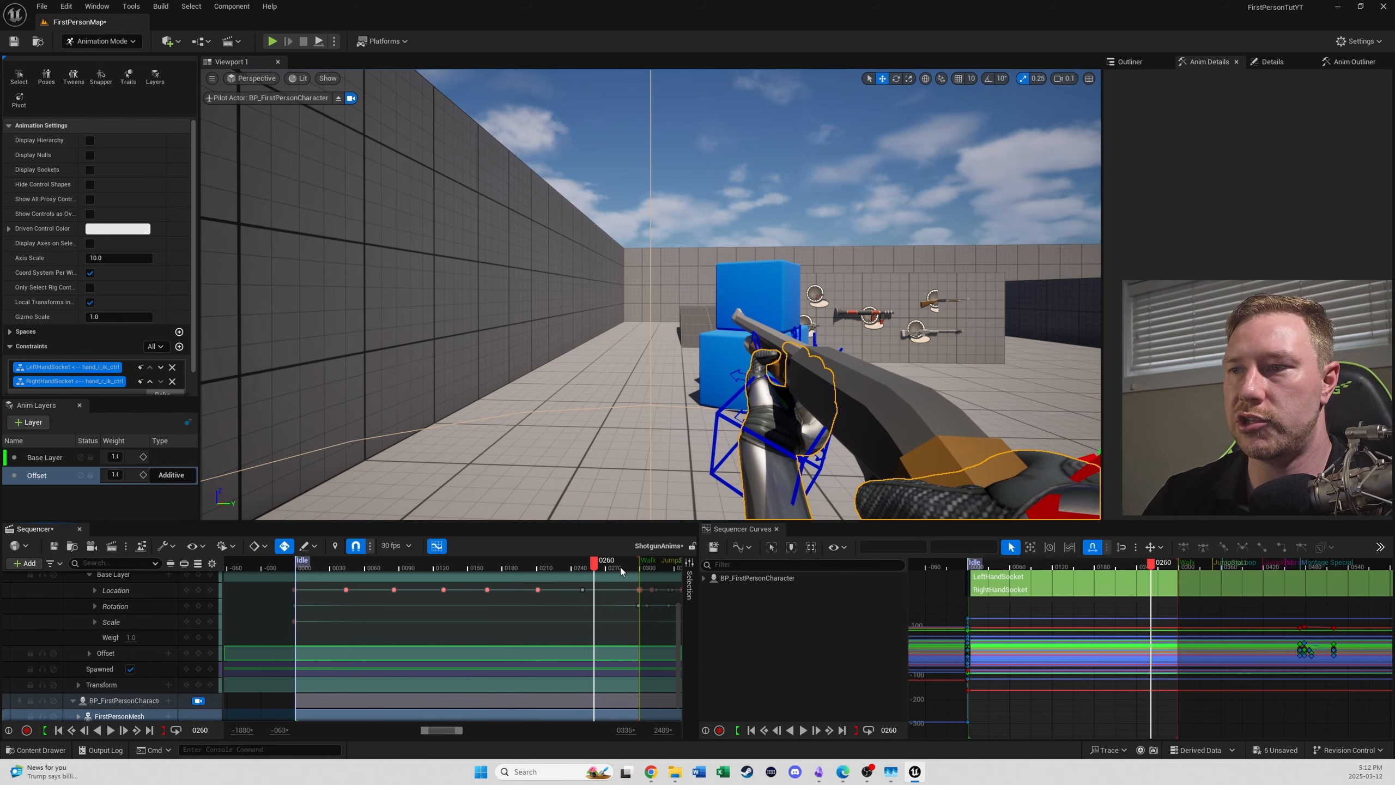
pyautogui.click(648, 562)
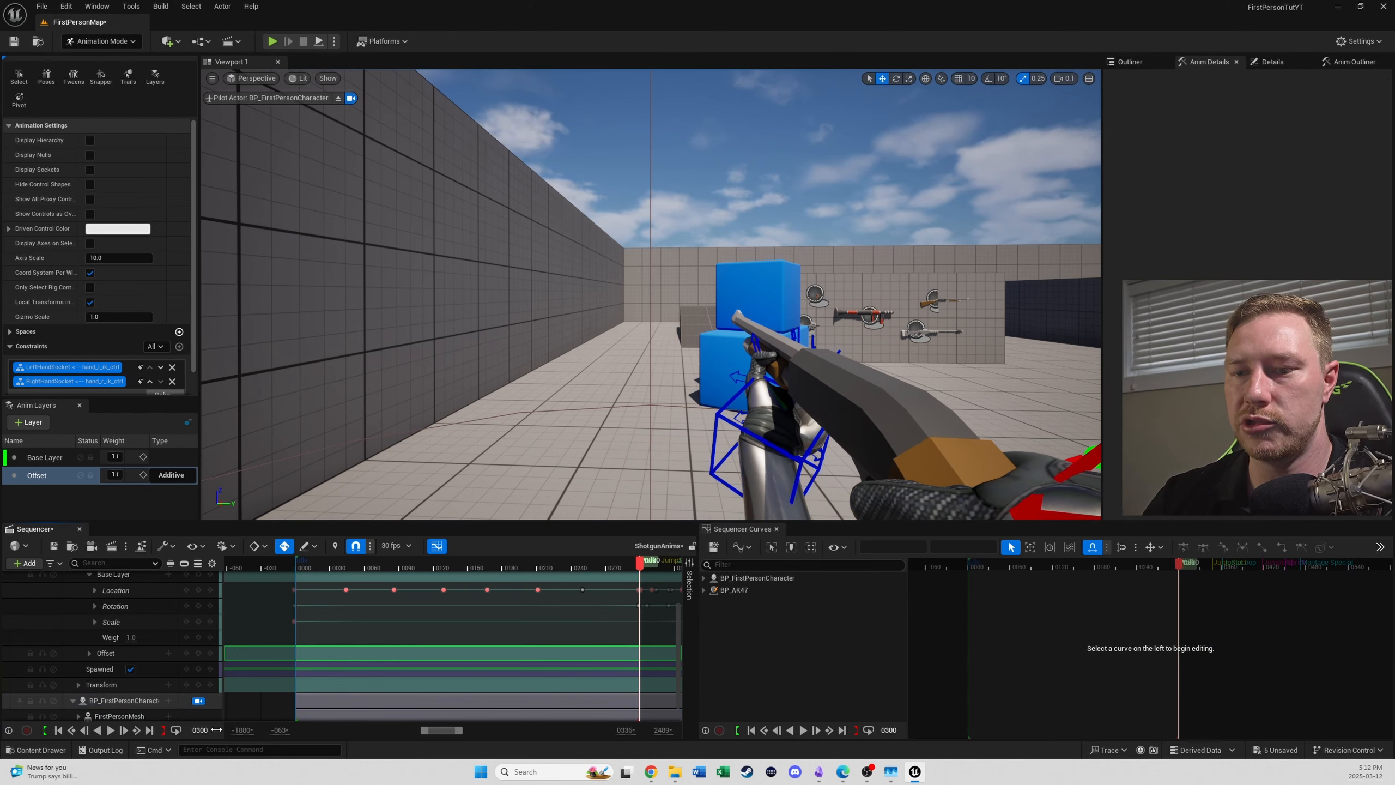
pyautogui.moveTo(553, 634); pyautogui.dragTo(278, 635, button='right')
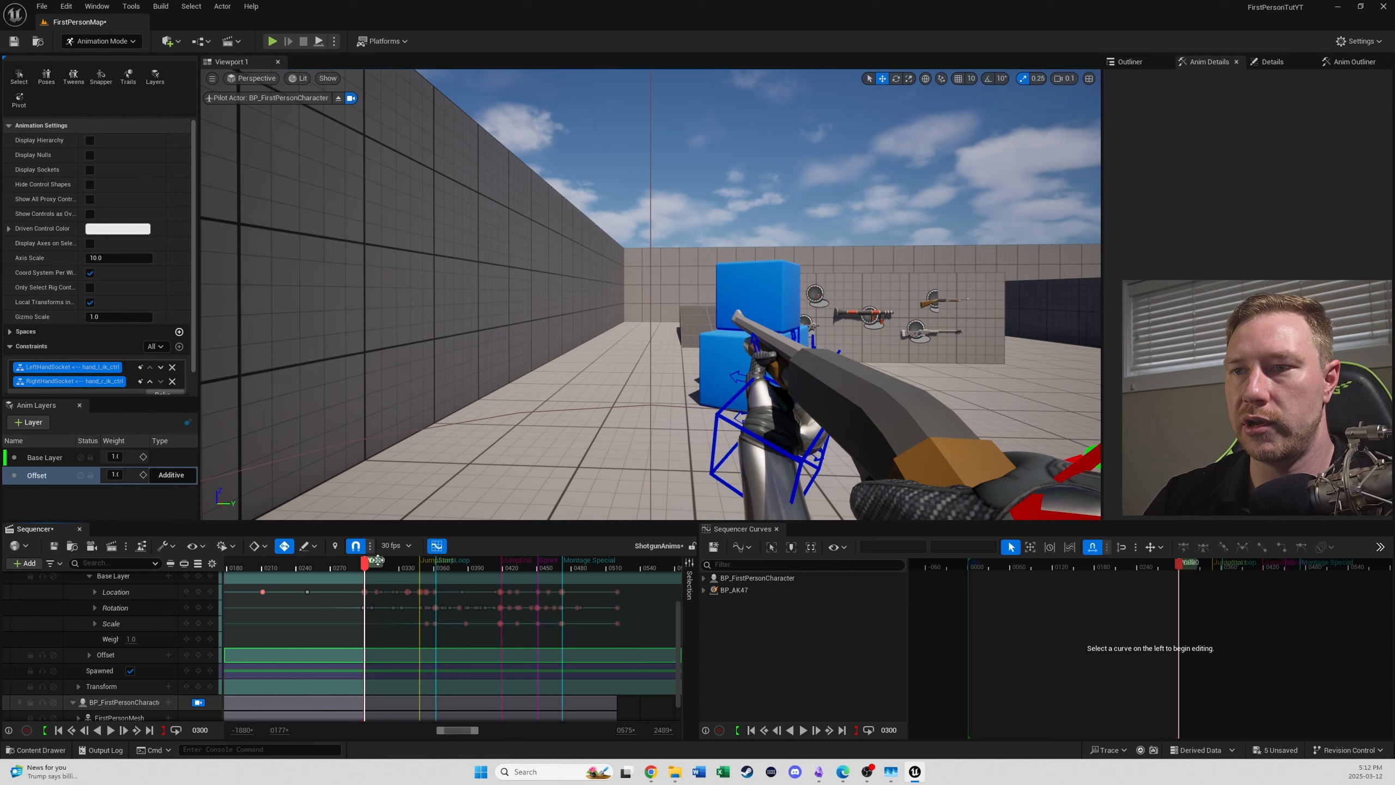
pyautogui.click(423, 562)
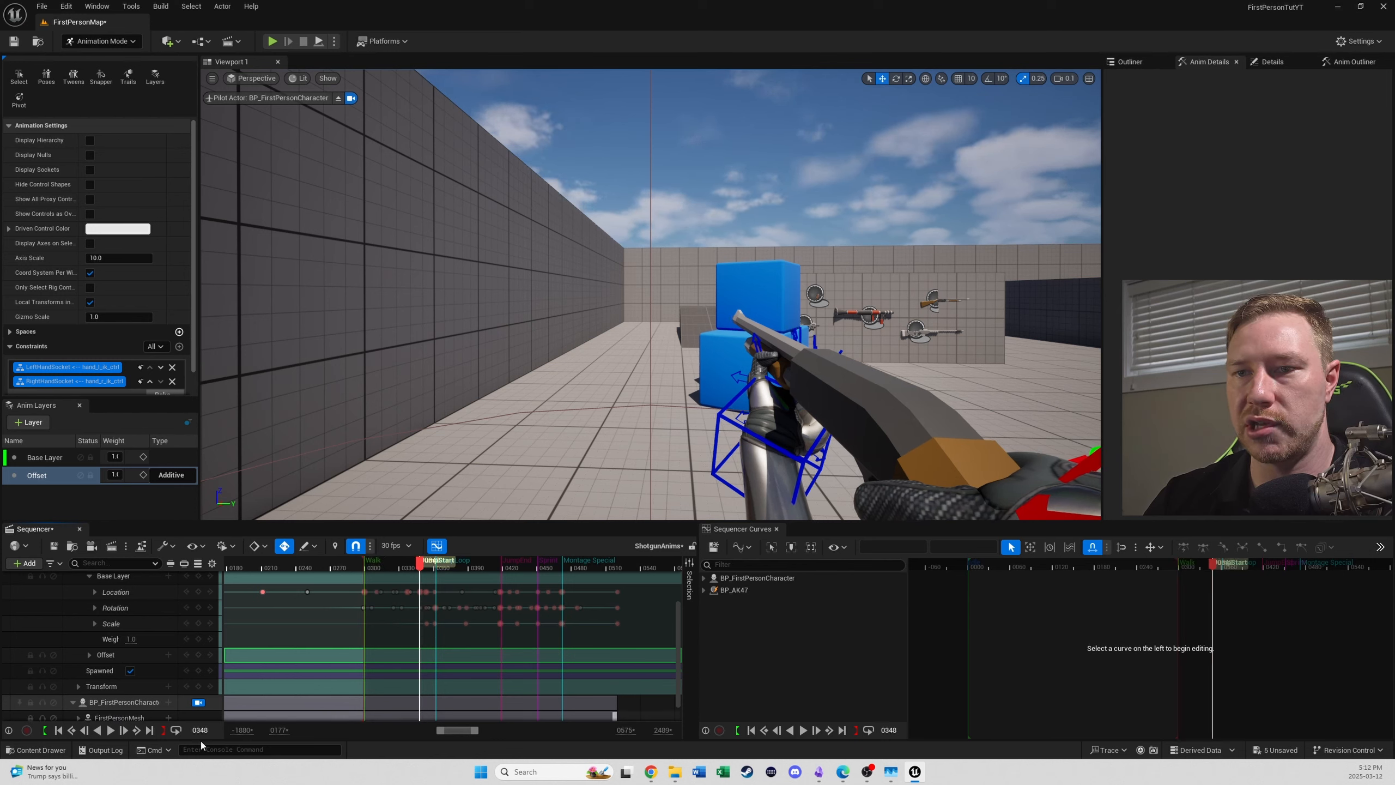
pyautogui.click(166, 731)
pyautogui.click(371, 562)
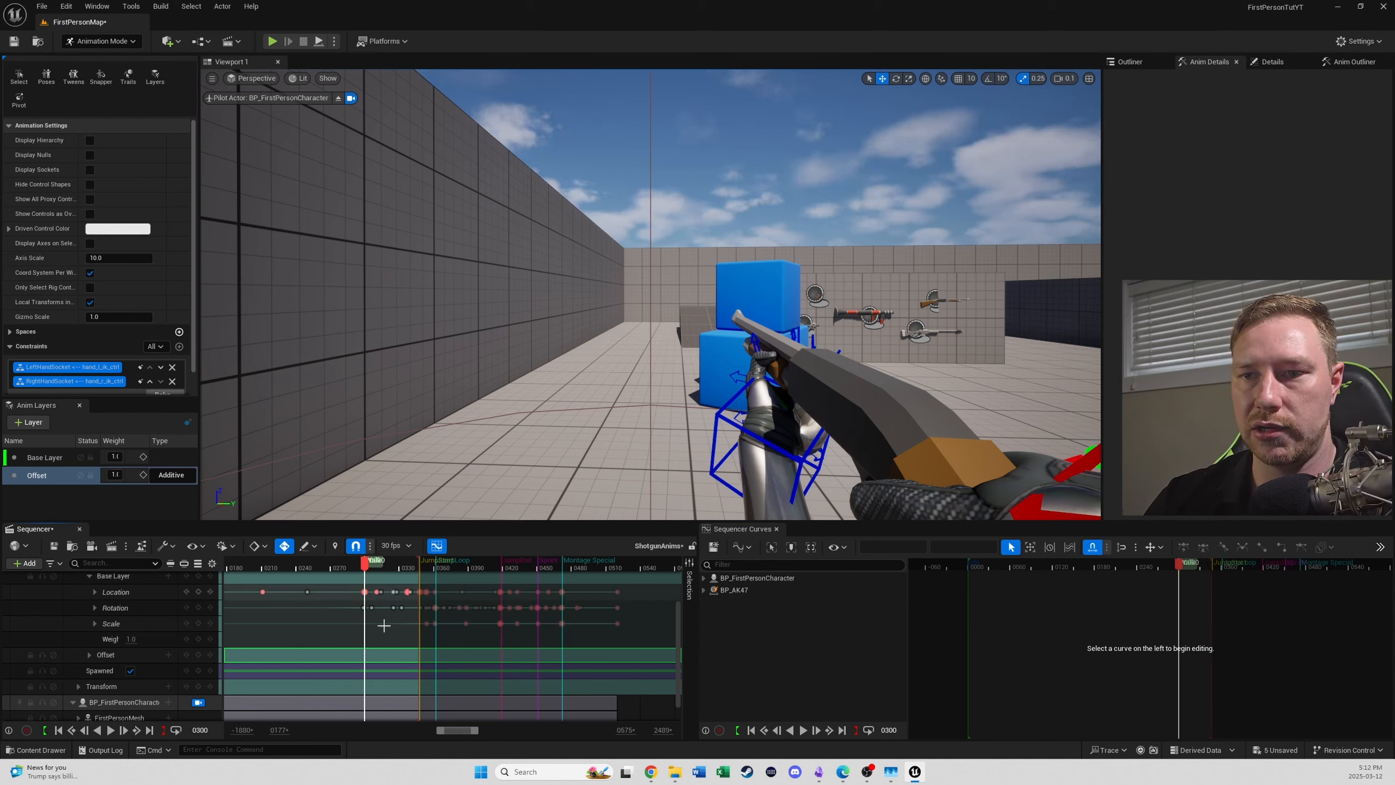
pyautogui.click(45, 729)
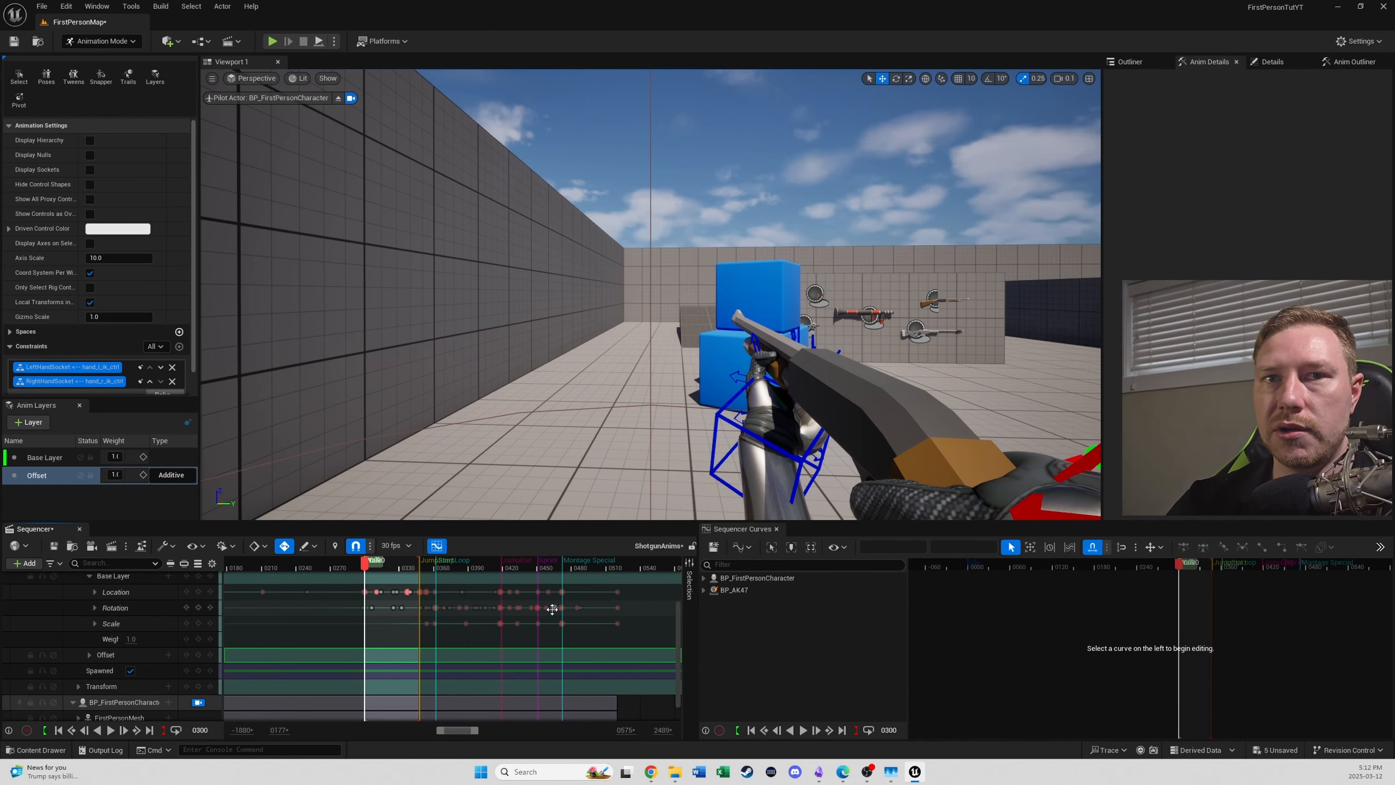
pyautogui.press('space')
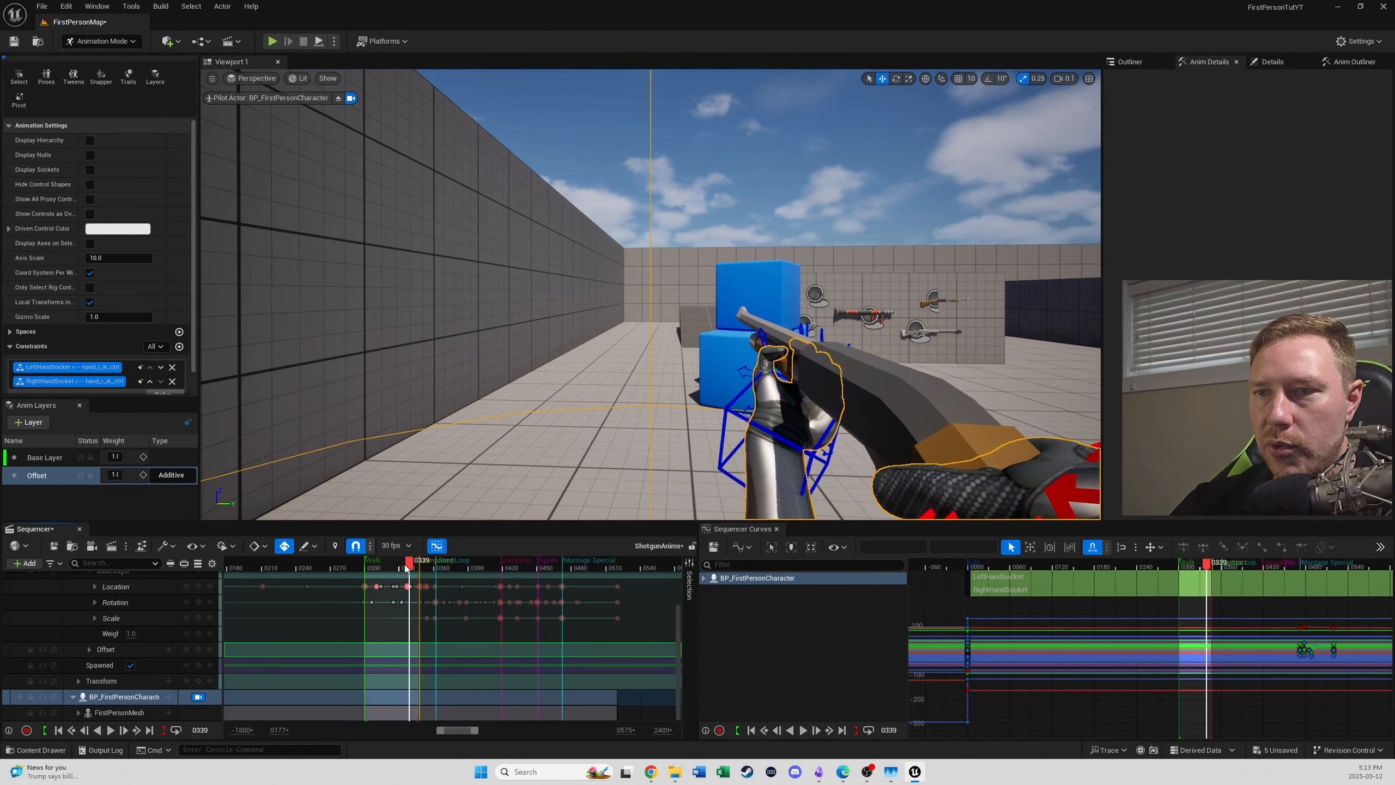
pyautogui.moveTo(406, 568); pyautogui.dragTo(403, 568)
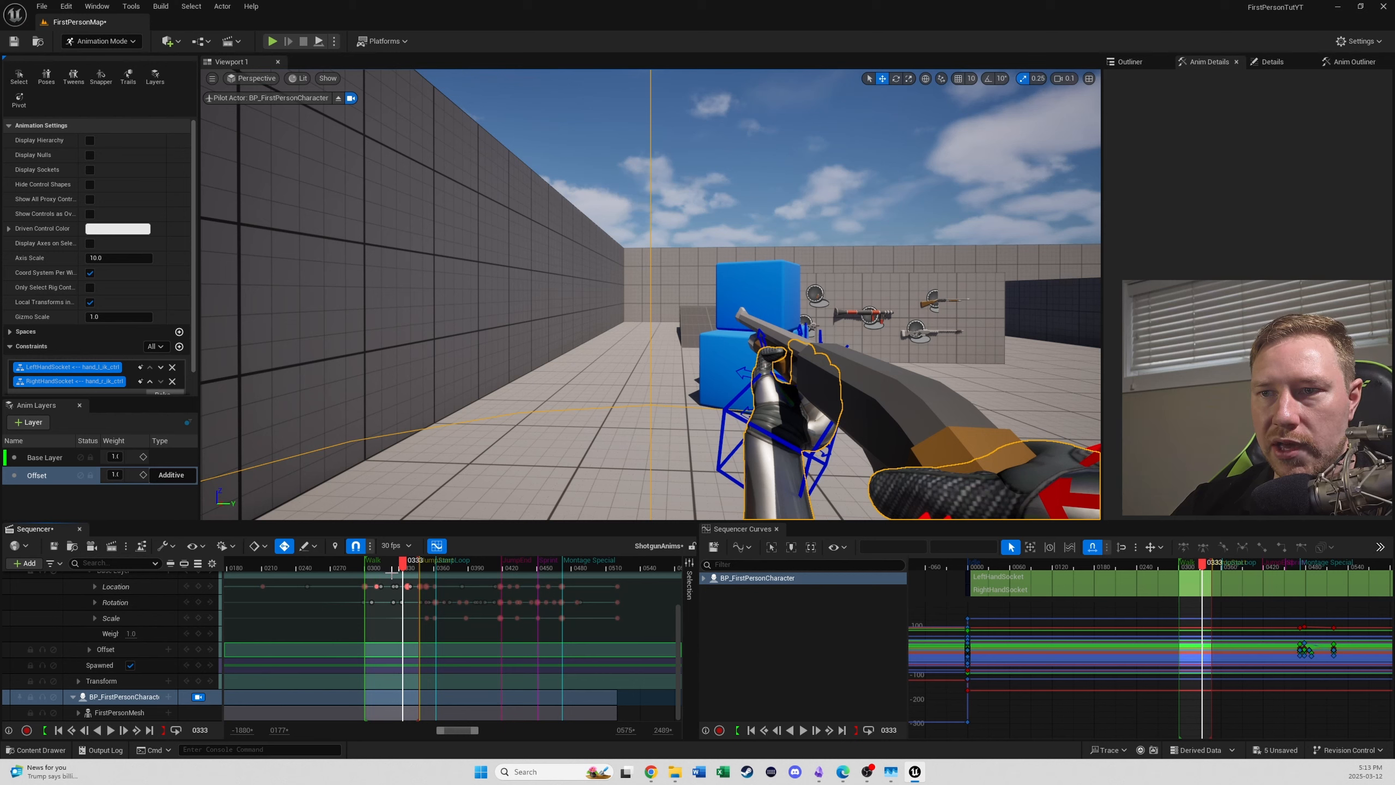
# - Bake FirstPersonMesh's Walk section to an animation sequence in FirstPersonArms/Animations, with a name starting with FPS
pyautogui.scroll(2, 121, 702)
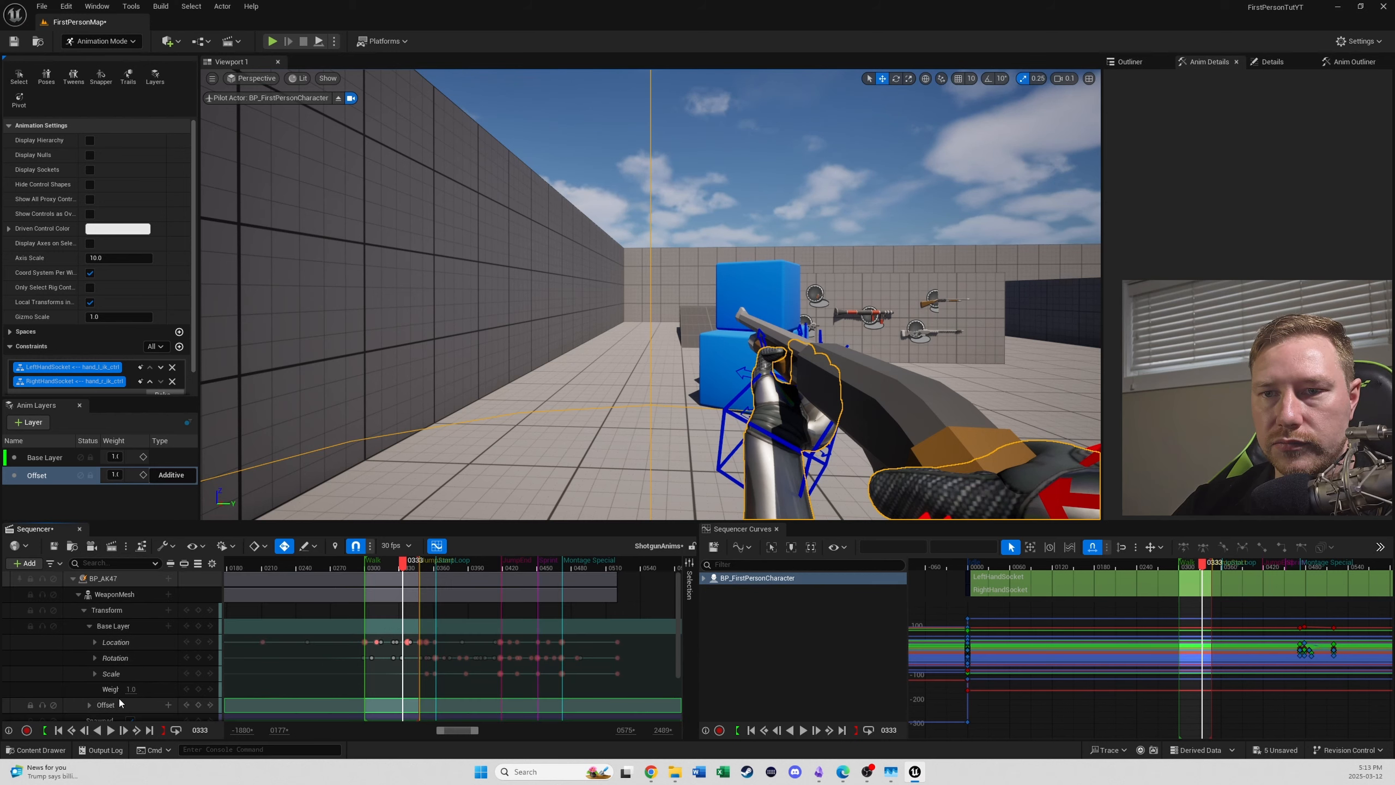
pyautogui.scroll(-2, 120, 702)
pyautogui.rightClick(117, 710)
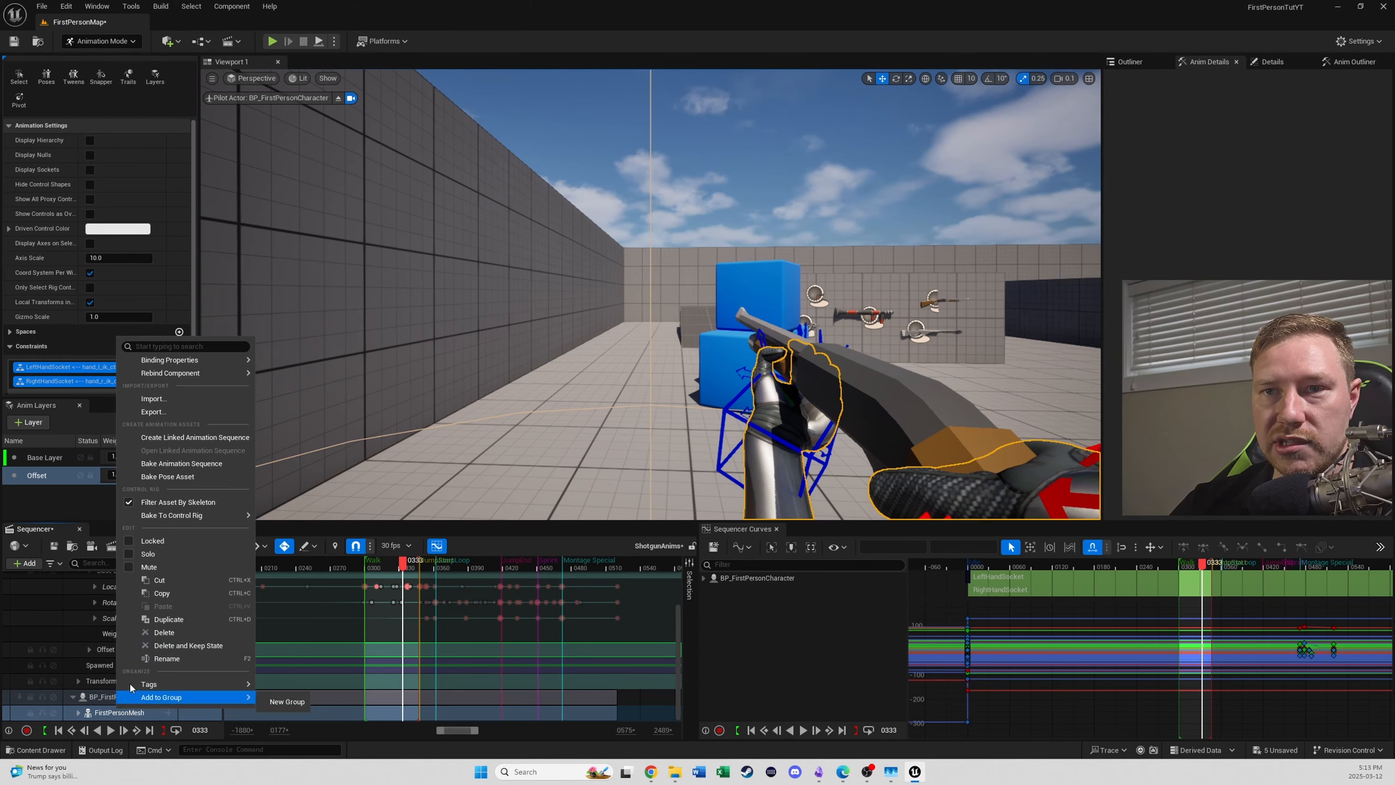
pyautogui.click(182, 463)
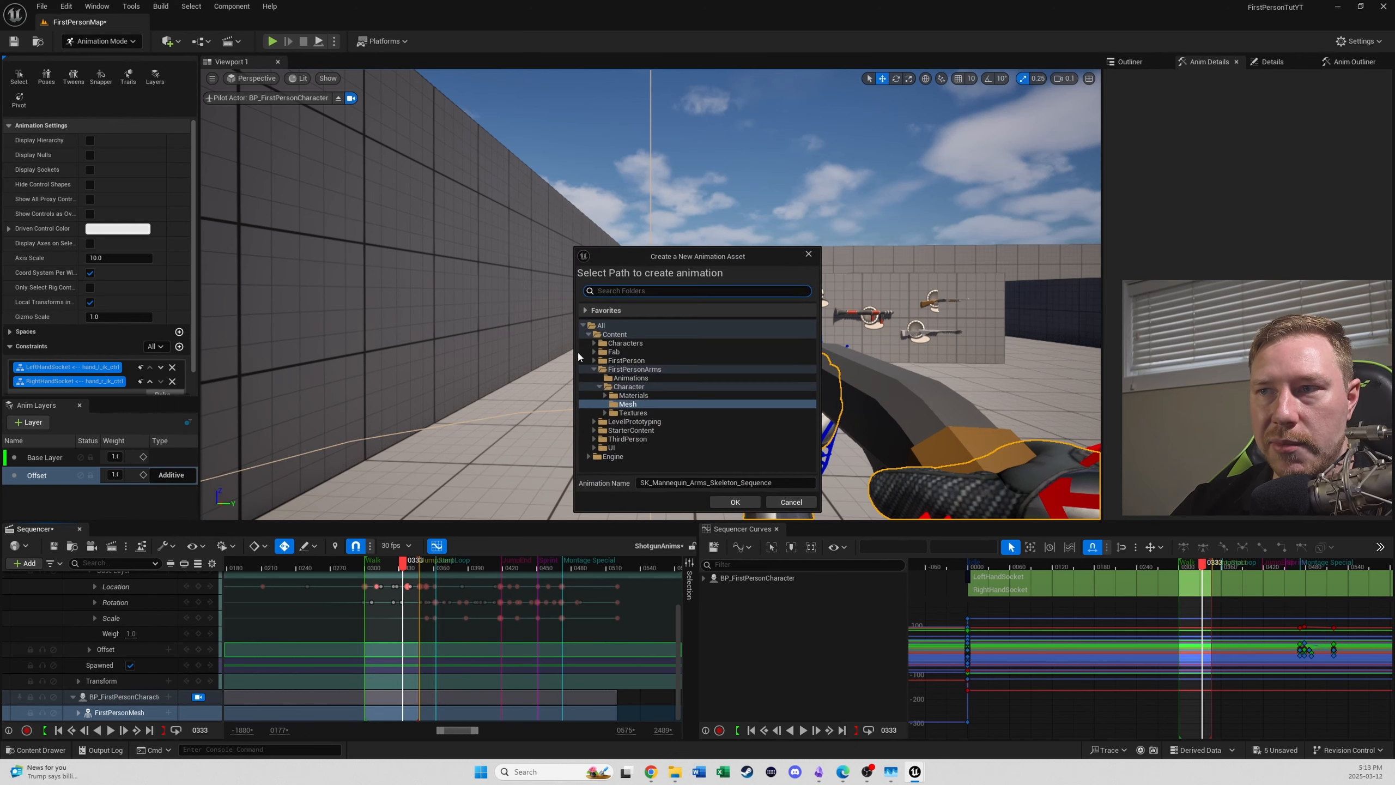
pyautogui.click(630, 378)
pyautogui.moveTo(772, 483); pyautogui.dragTo(639, 483)
pyautogui.write('F')
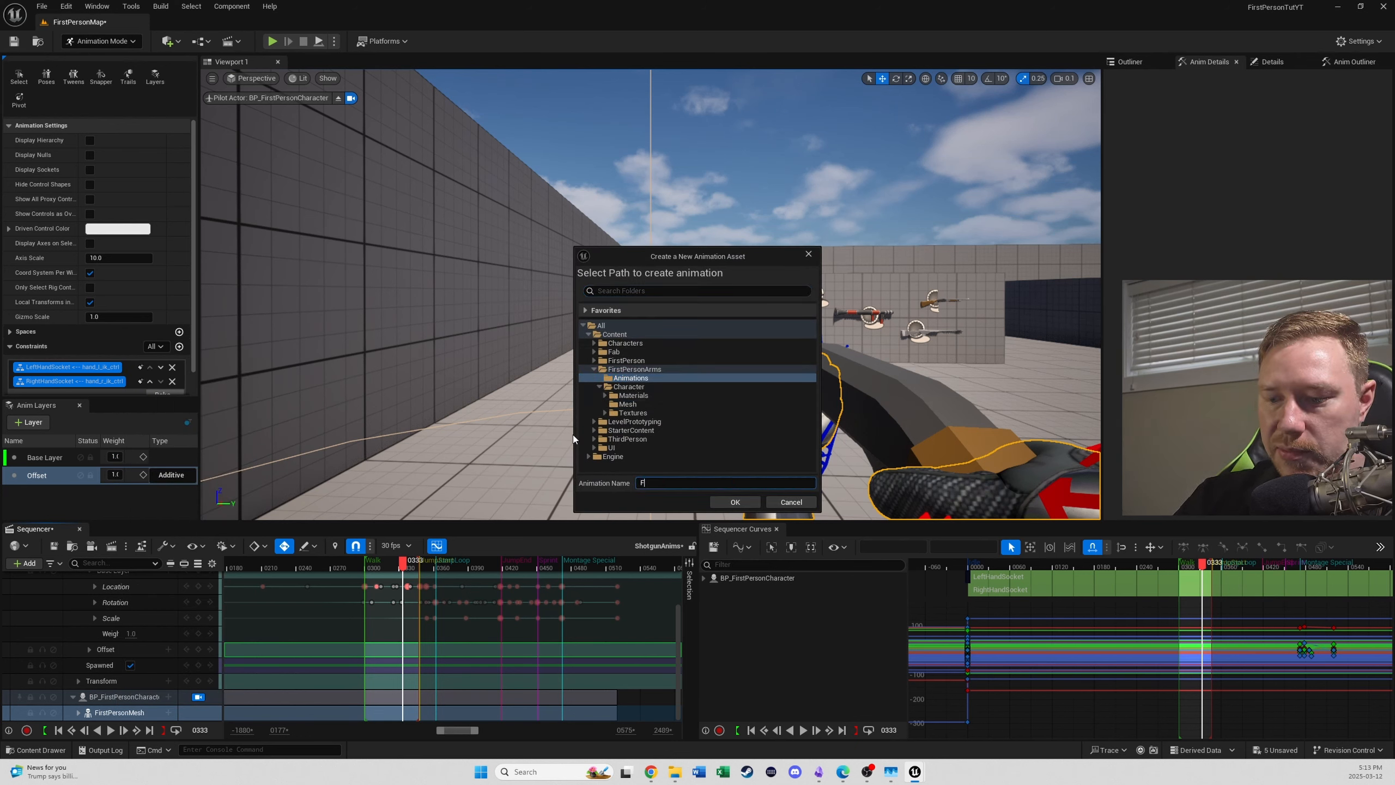
pyautogui.write('PS_')
pyautogui.press('Return')
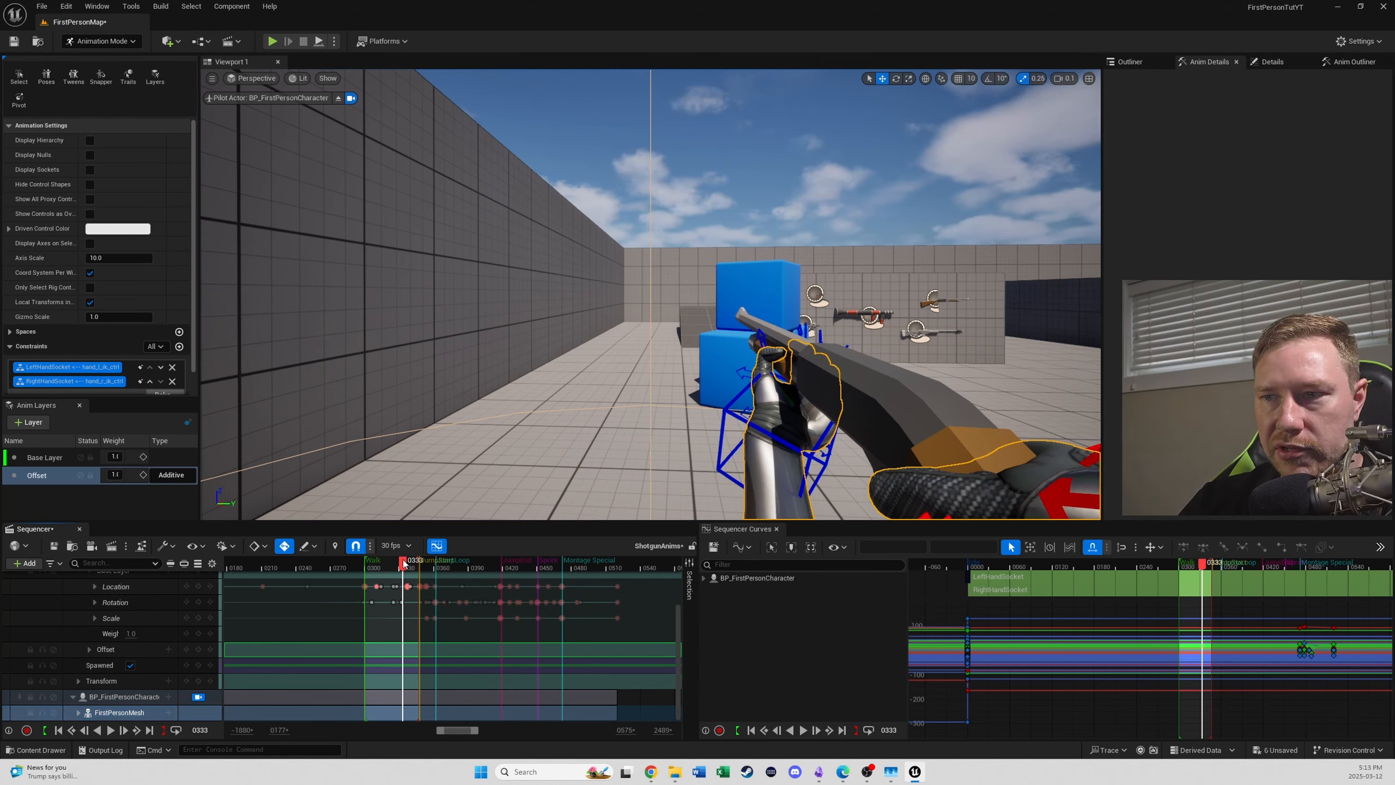
# - Scrub the timeline onward from the Walk section and through the Sprint section to frame 476
pyautogui.moveTo(404, 564); pyautogui.dragTo(408, 560)
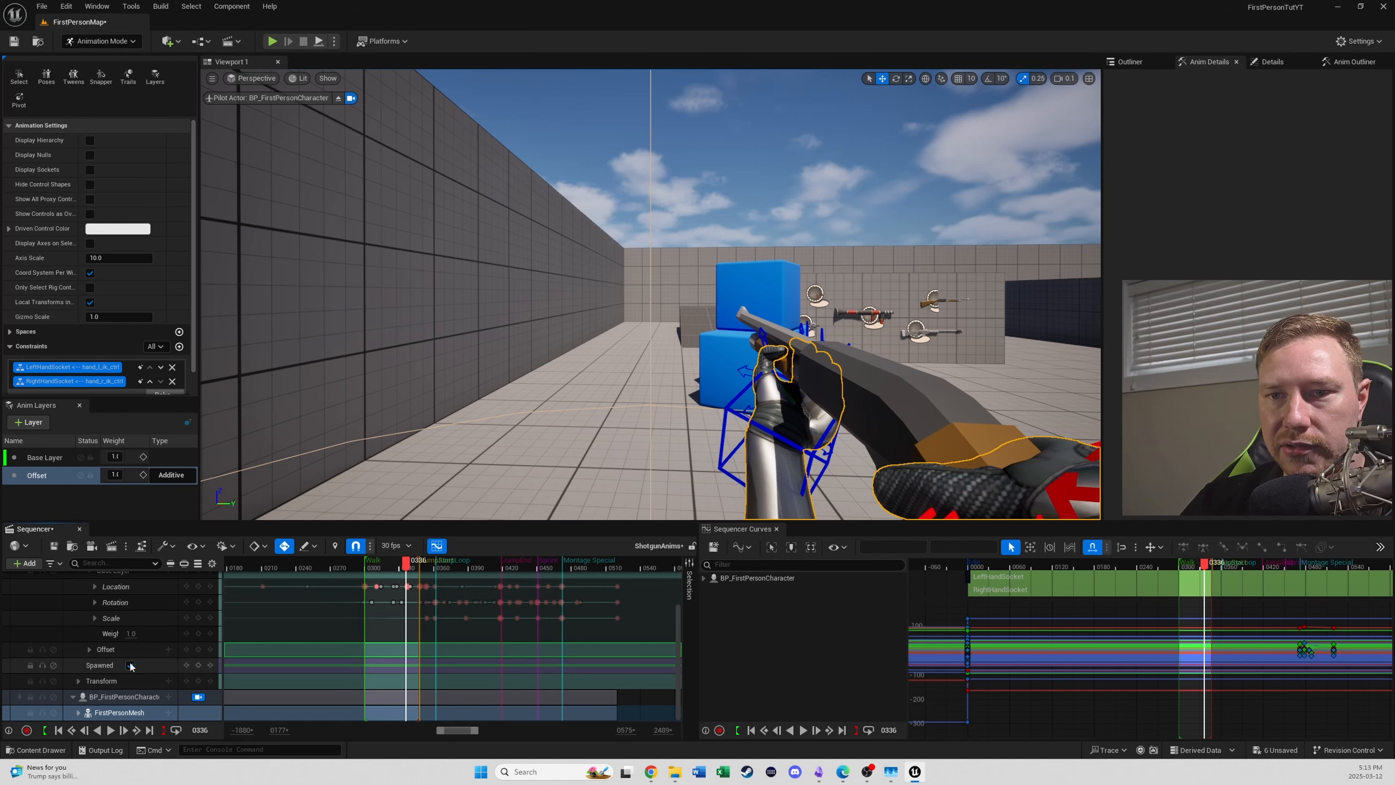
pyautogui.scroll(1, 156, 639)
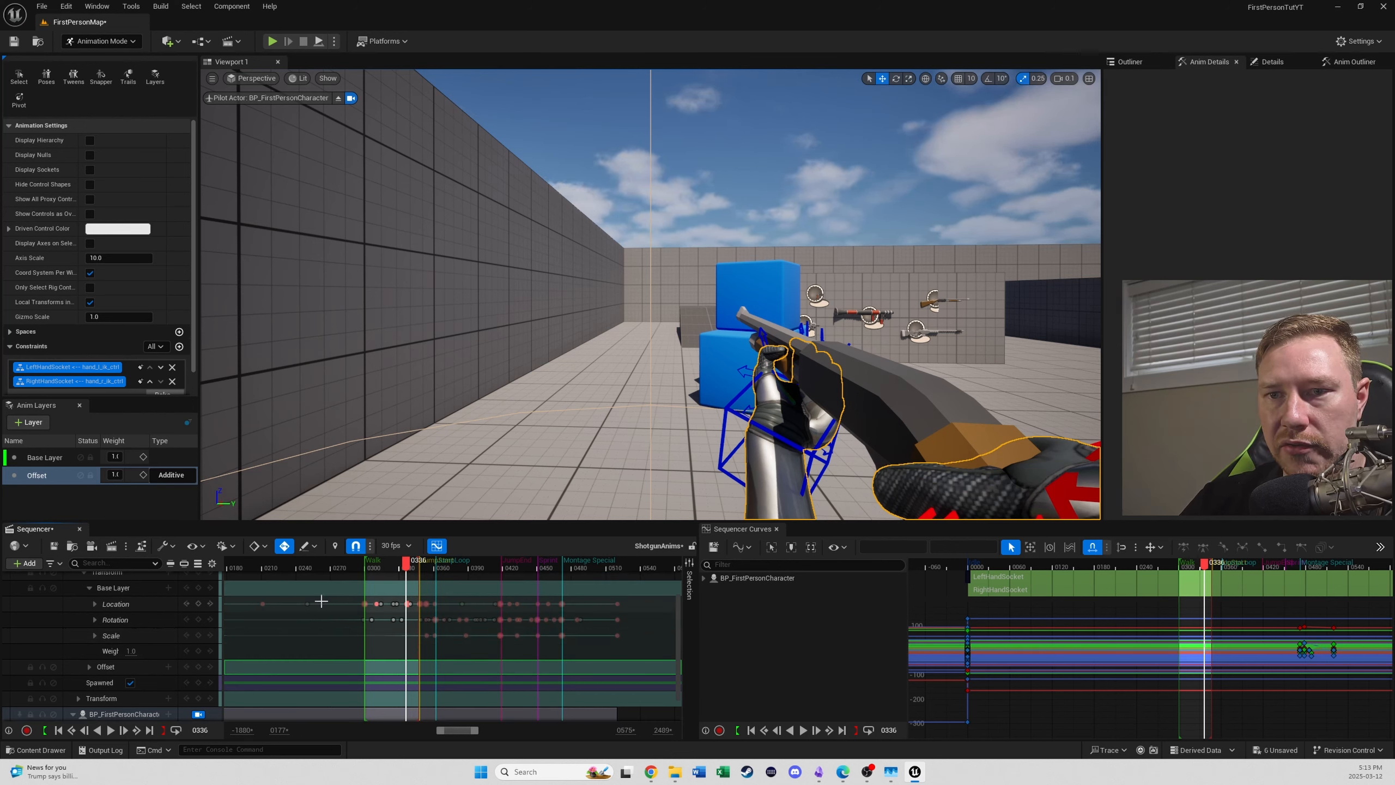
pyautogui.moveTo(405, 568); pyautogui.dragTo(429, 574)
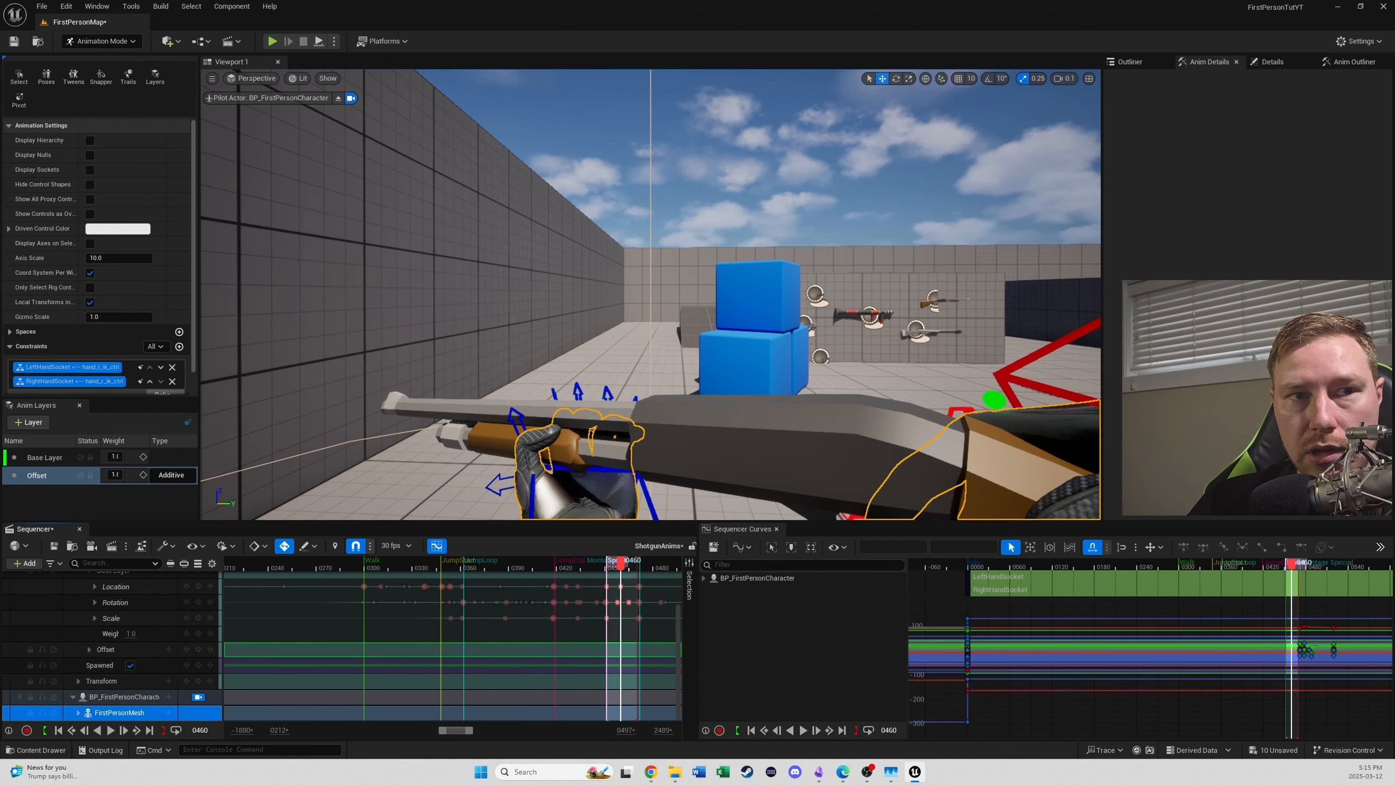
pyautogui.moveTo(620, 569); pyautogui.dragTo(647, 569)
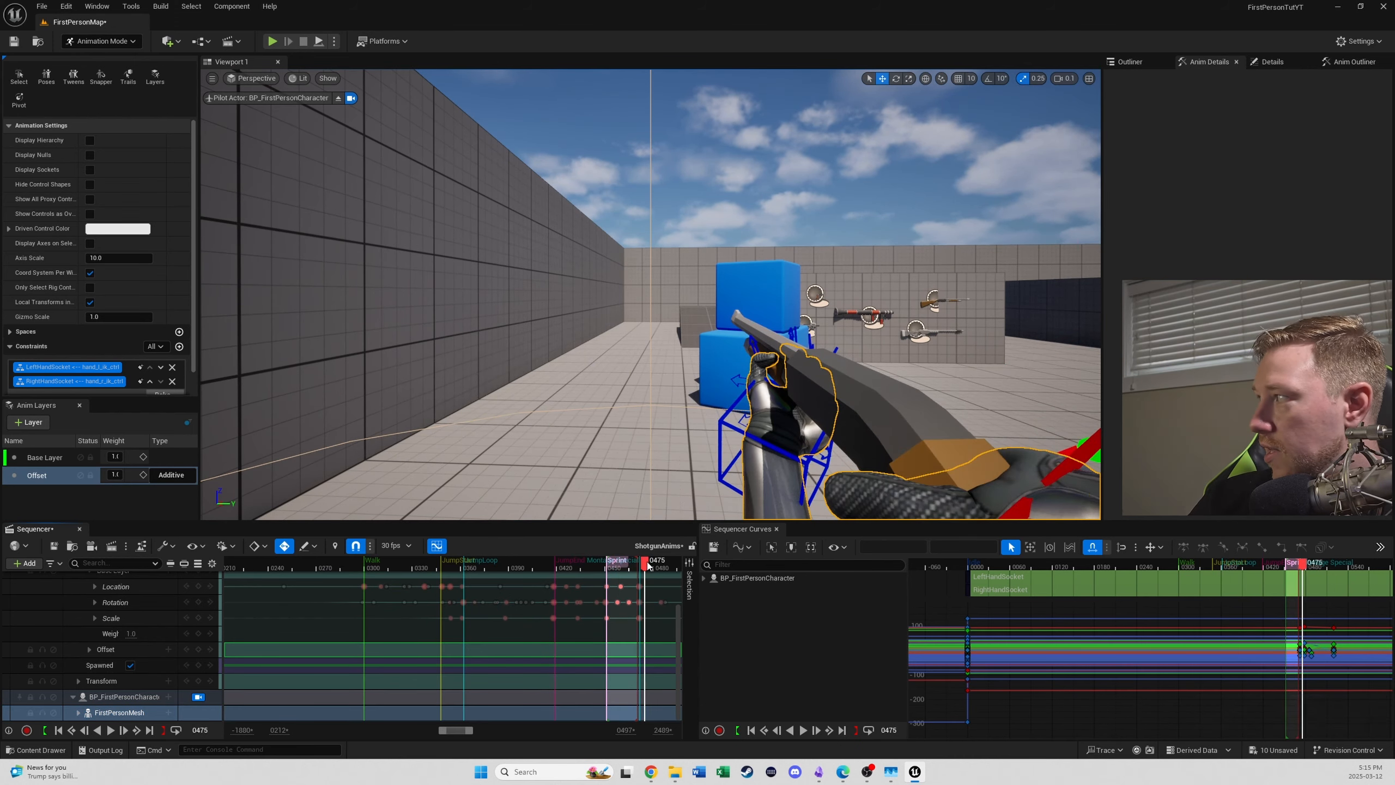
pyautogui.keyDown('ctrl'); pyautogui.scroll(6, 644, 584); pyautogui.keyUp('ctrl')
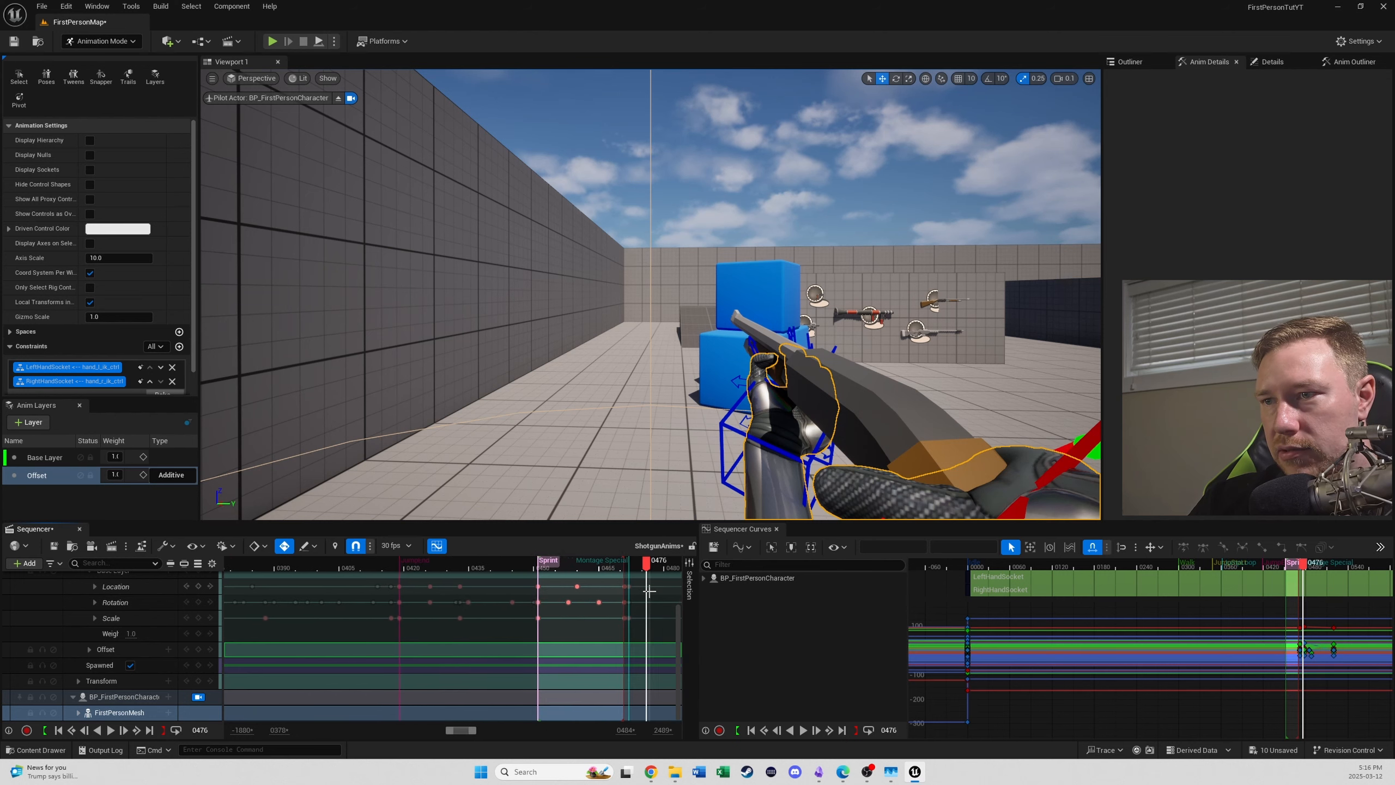
# - Limit the playback range to the Montage Special section, from its marker at frame 472 to frame 520
pyautogui.moveTo(621, 603); pyautogui.dragTo(383, 655, button='right')
pyautogui.keyDown('ctrl'); pyautogui.scroll(-2, 429, 646); pyautogui.keyUp('ctrl')
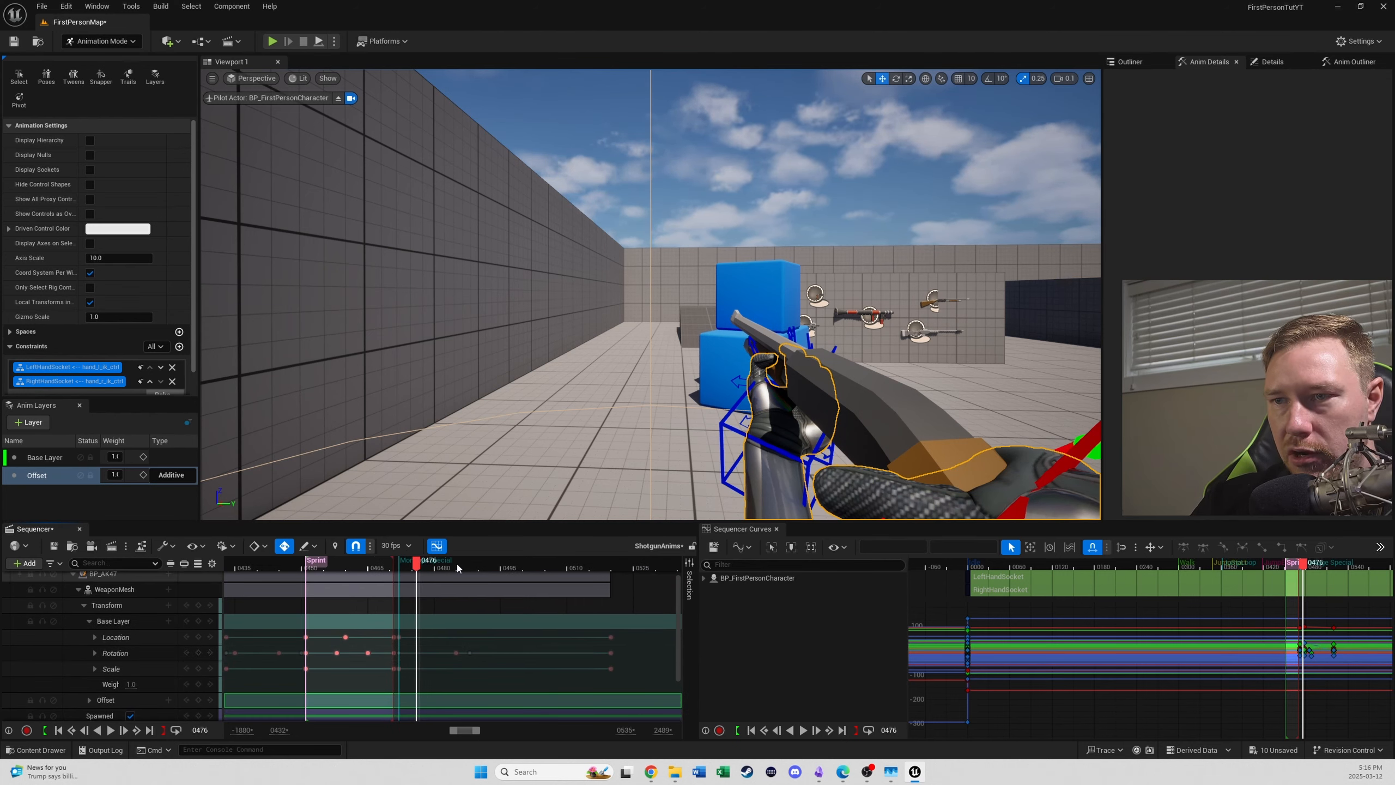
pyautogui.click(612, 570)
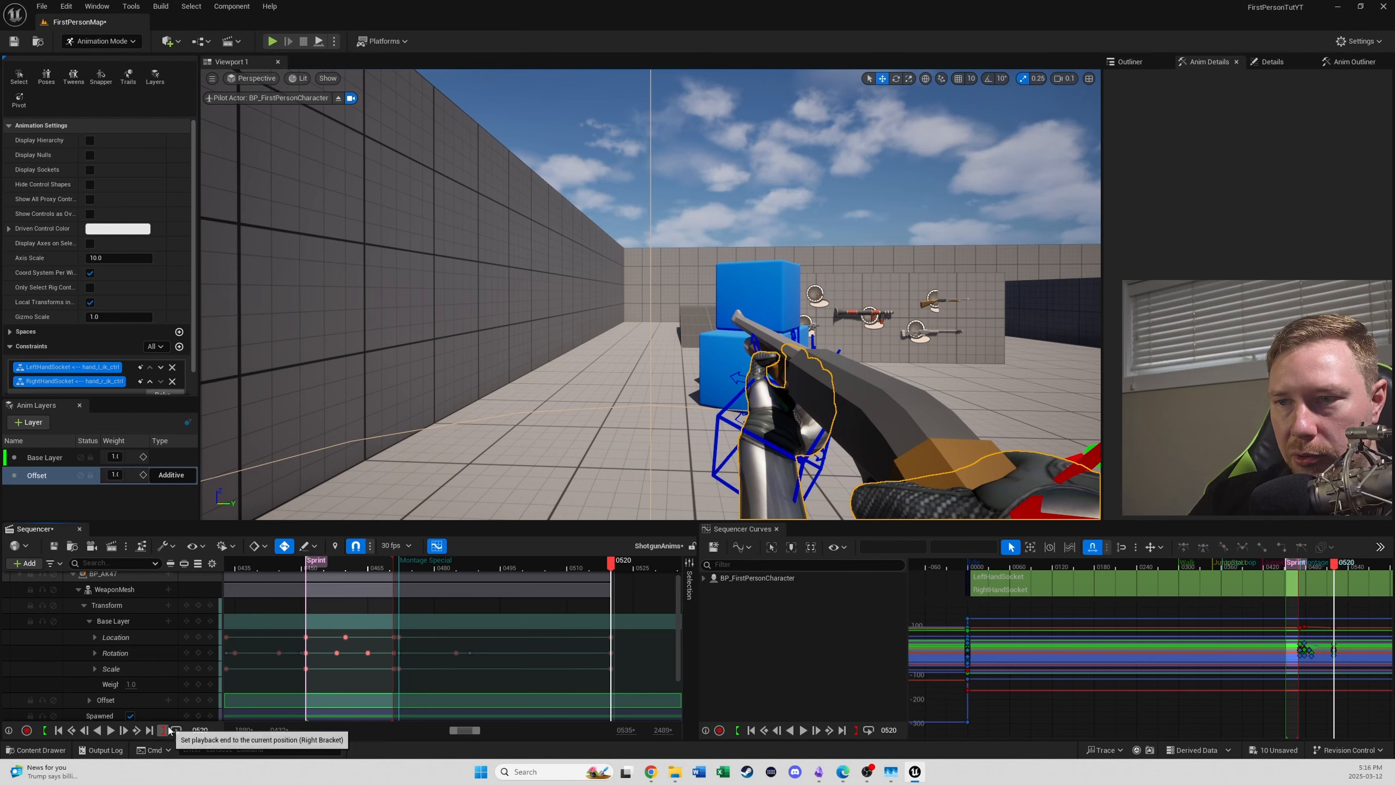
pyautogui.click(421, 564)
pyautogui.click(422, 563)
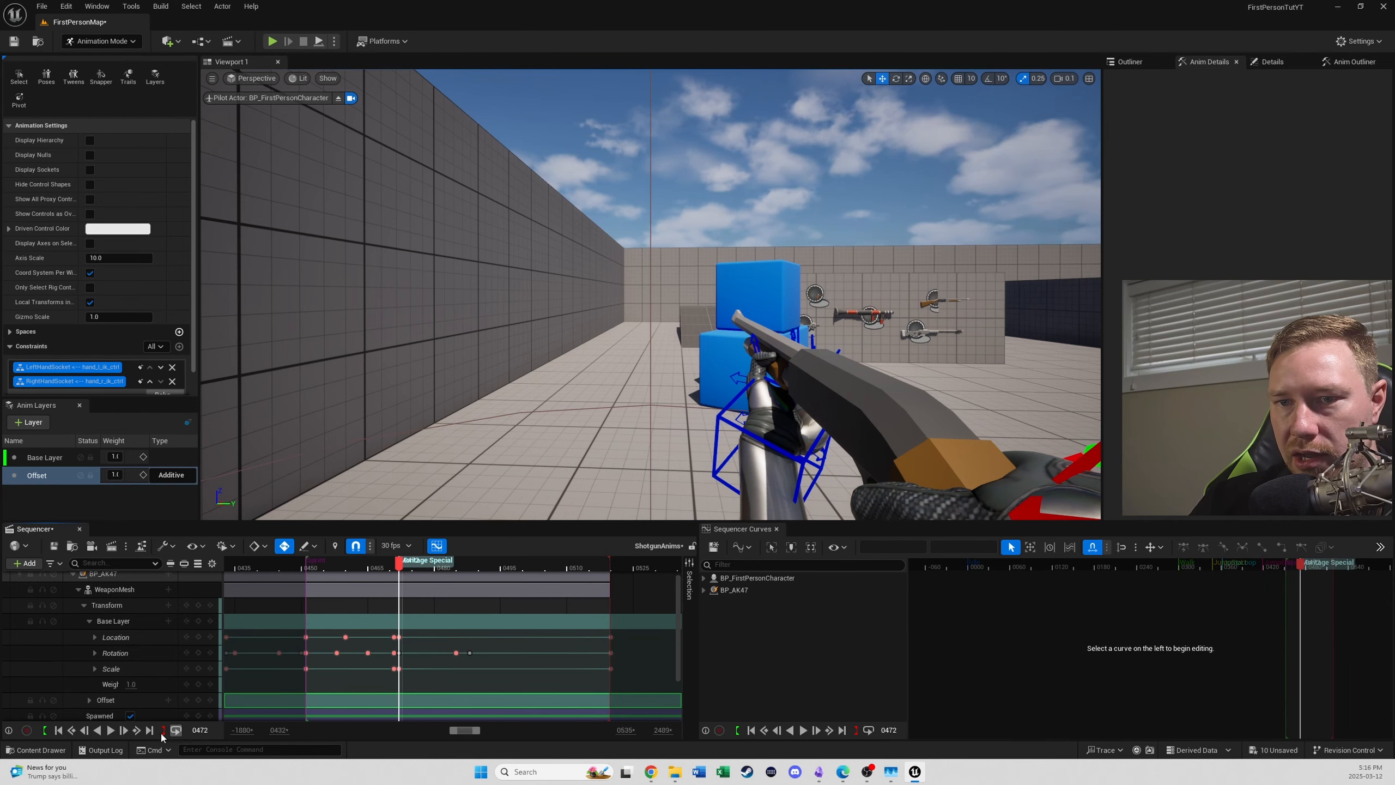
pyautogui.click(46, 731)
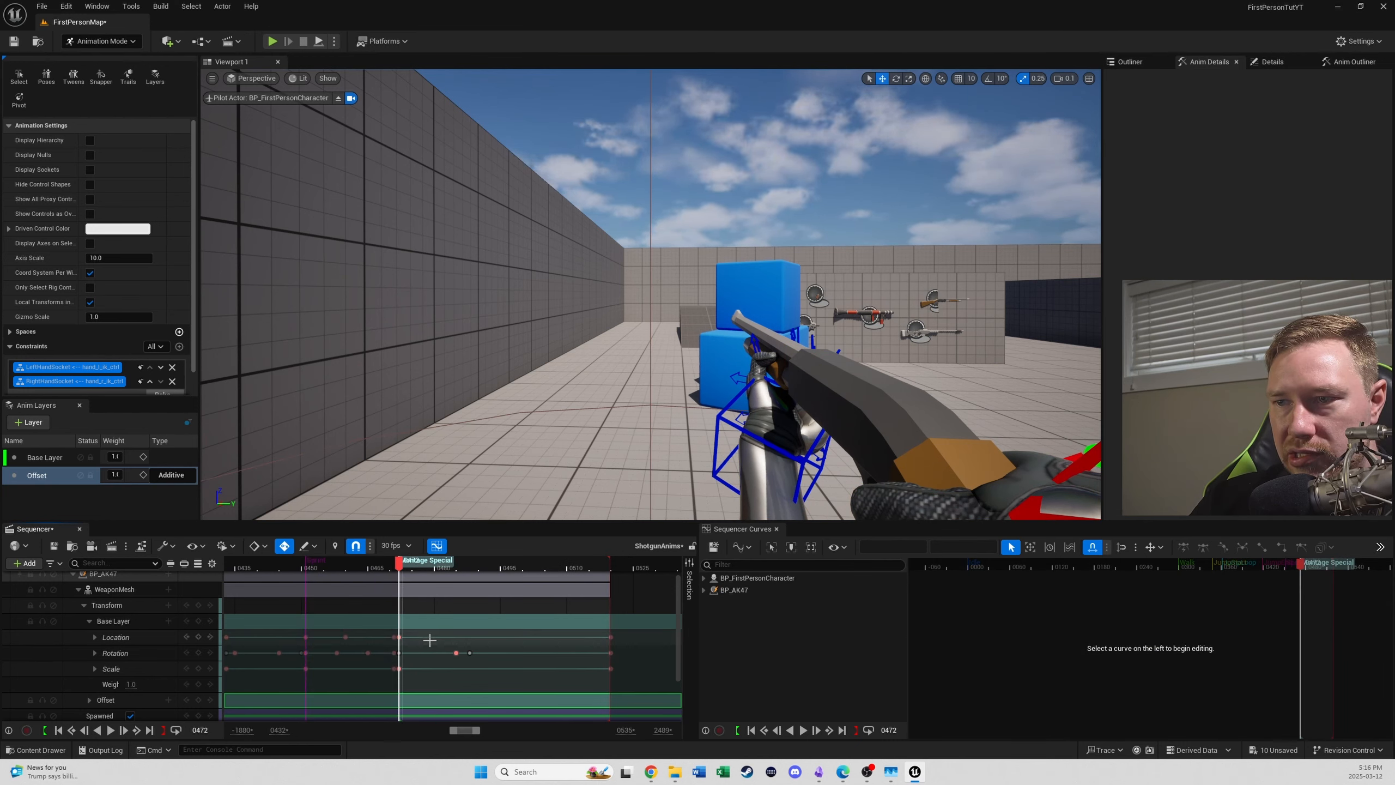
# - Delete the WeaponMesh rotation key in the middle of the Montage Special section and scrub to frame 498 to check the motion
pyautogui.click(456, 653)
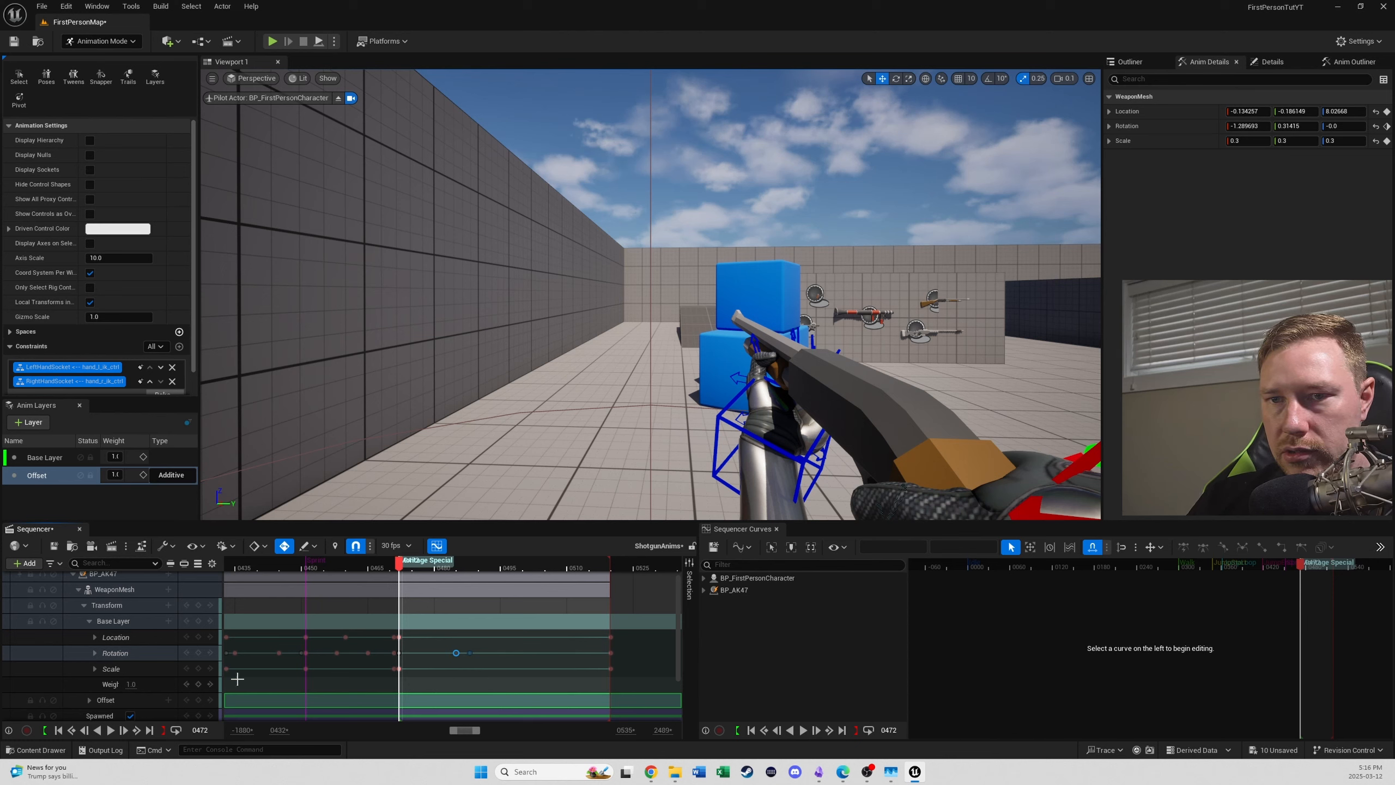
pyautogui.press('Delete')
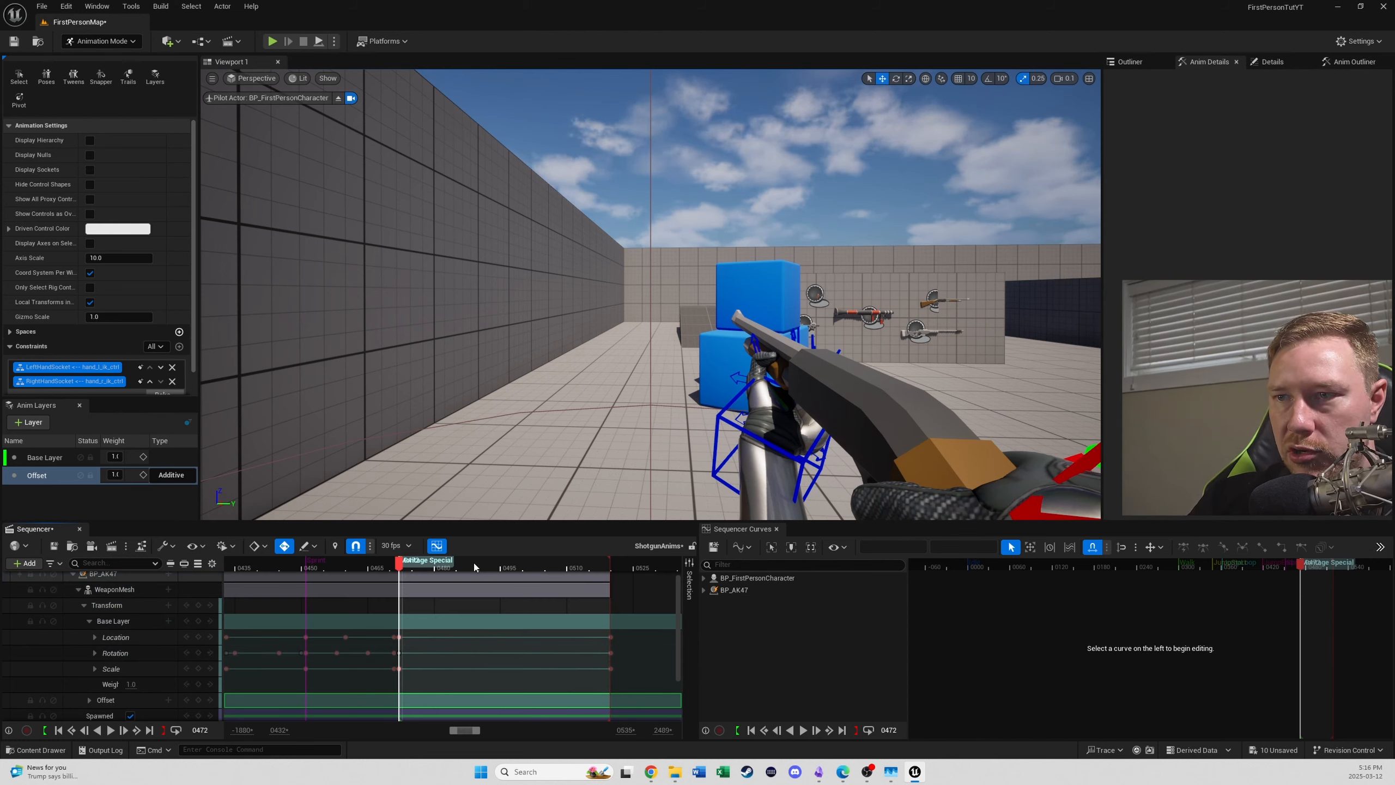
pyautogui.moveTo(476, 567); pyautogui.dragTo(515, 586)
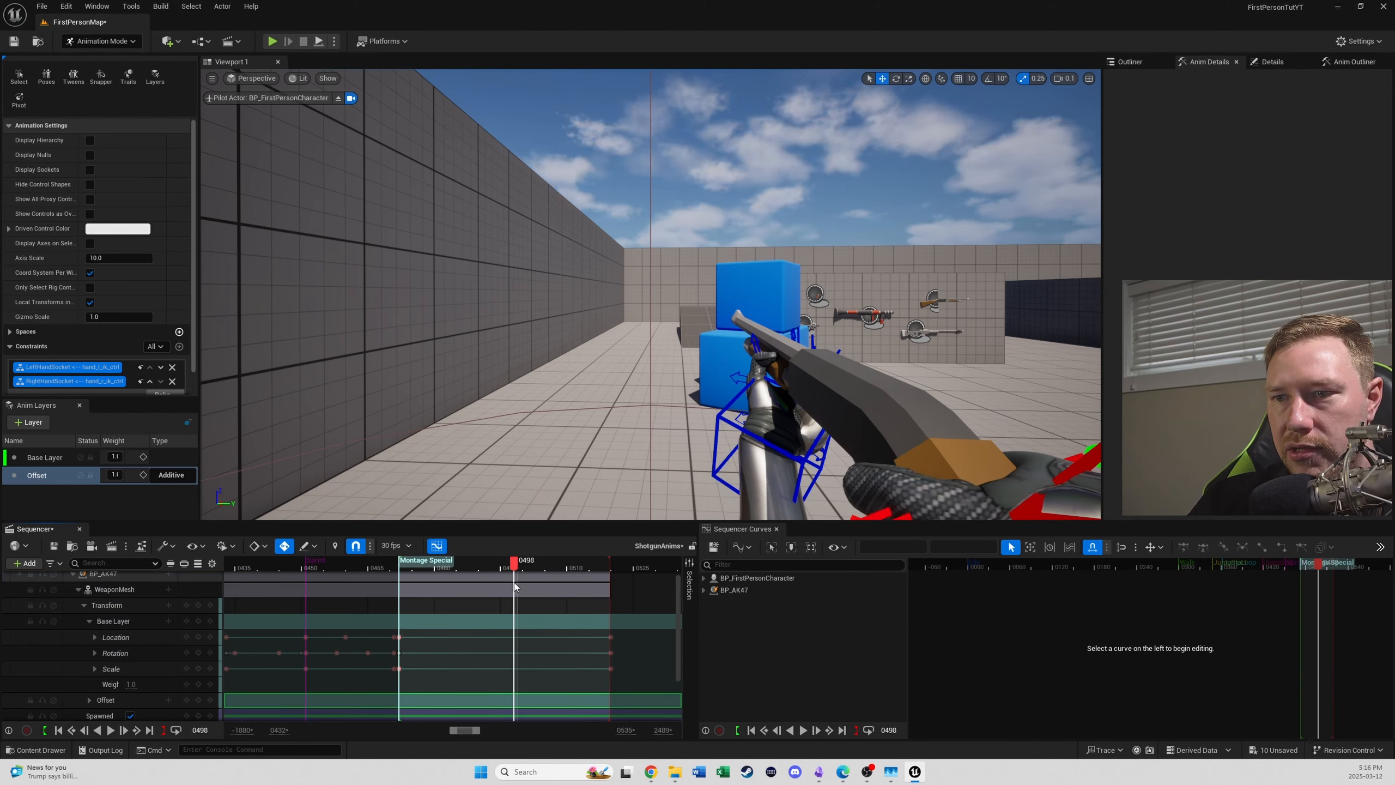
# - Examine the FirstPersonMesh control tracks for keys within the Montage Special section
pyautogui.keyDown('ctrl'); pyautogui.scroll(-5, 515, 586); pyautogui.keyUp('ctrl')
pyautogui.scroll(-2, 540, 672)
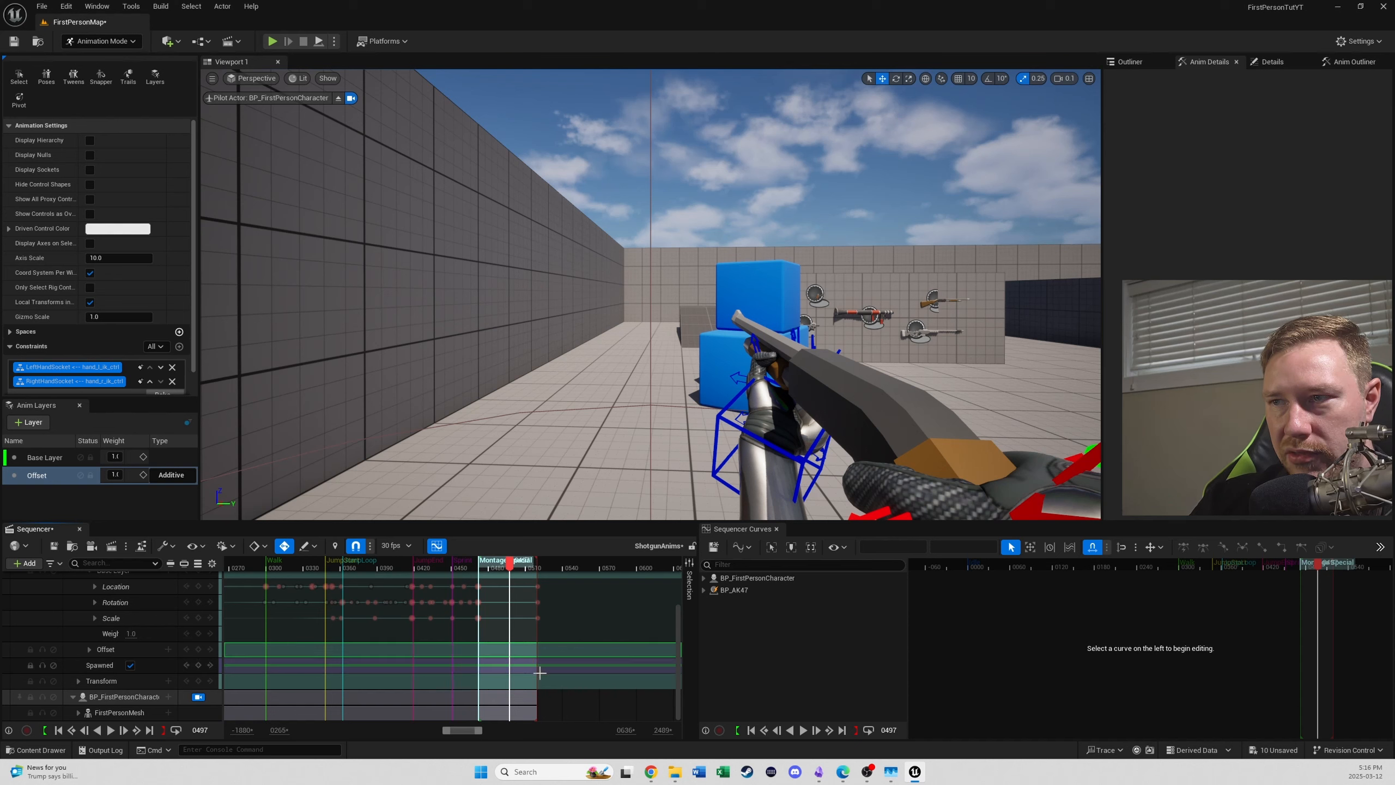
pyautogui.click(78, 712)
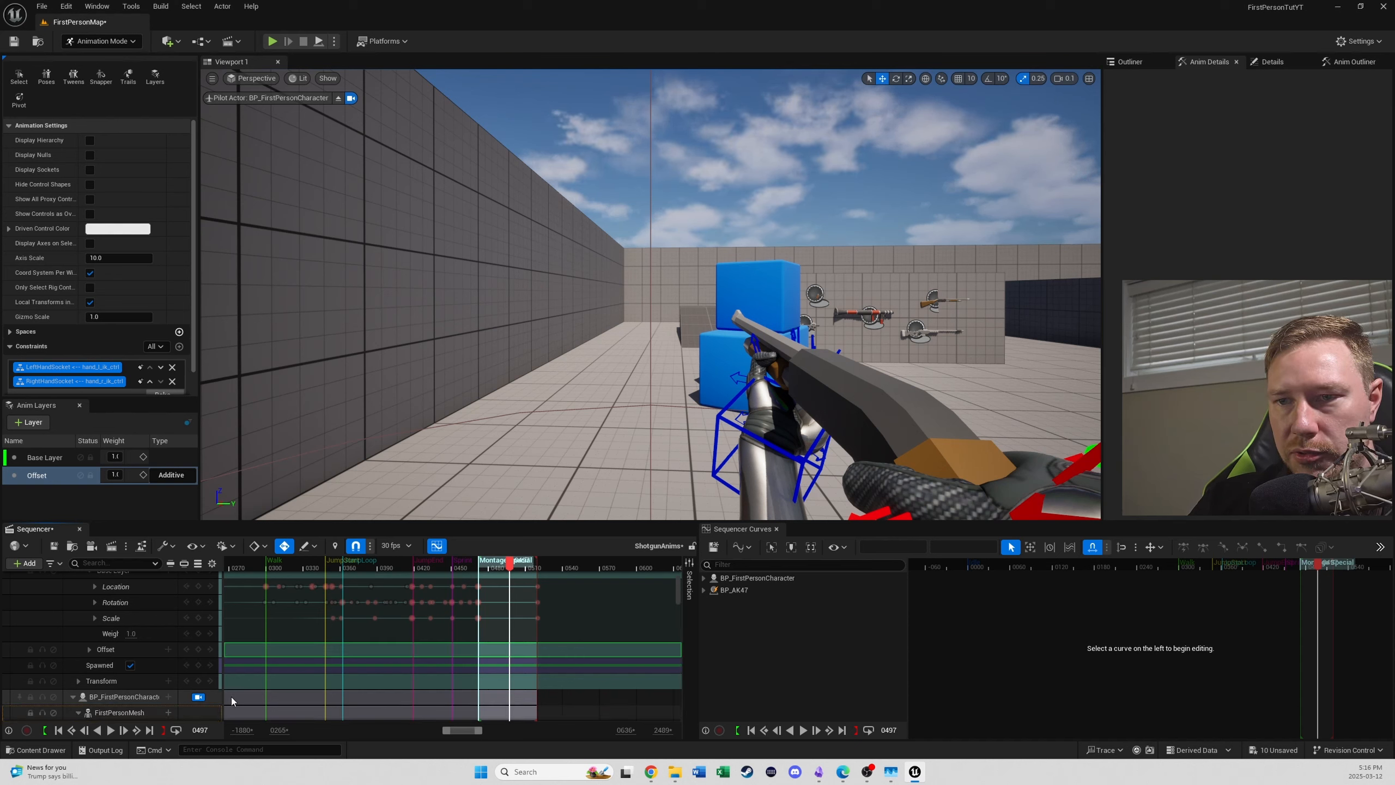
pyautogui.scroll(-10, 522, 682)
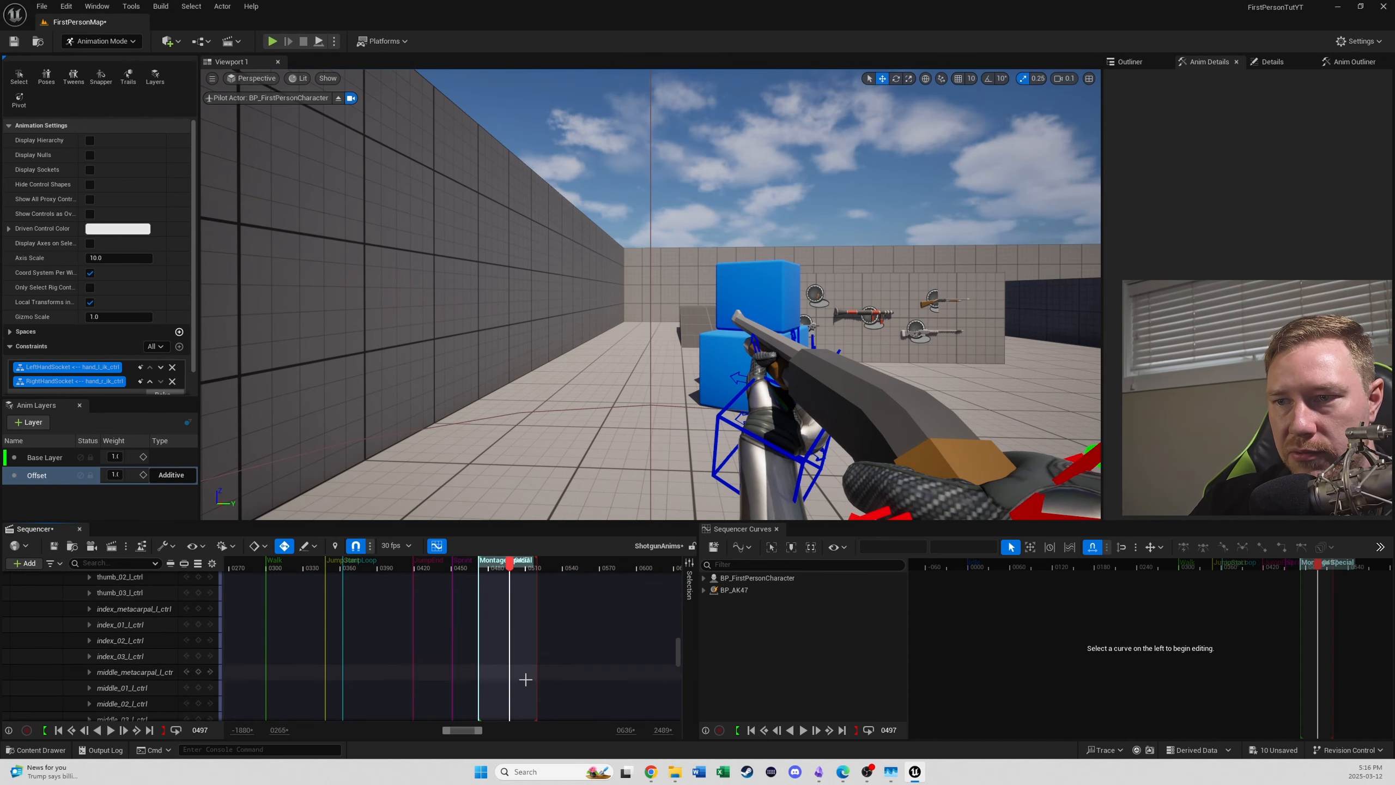
pyautogui.scroll(-8, 528, 675)
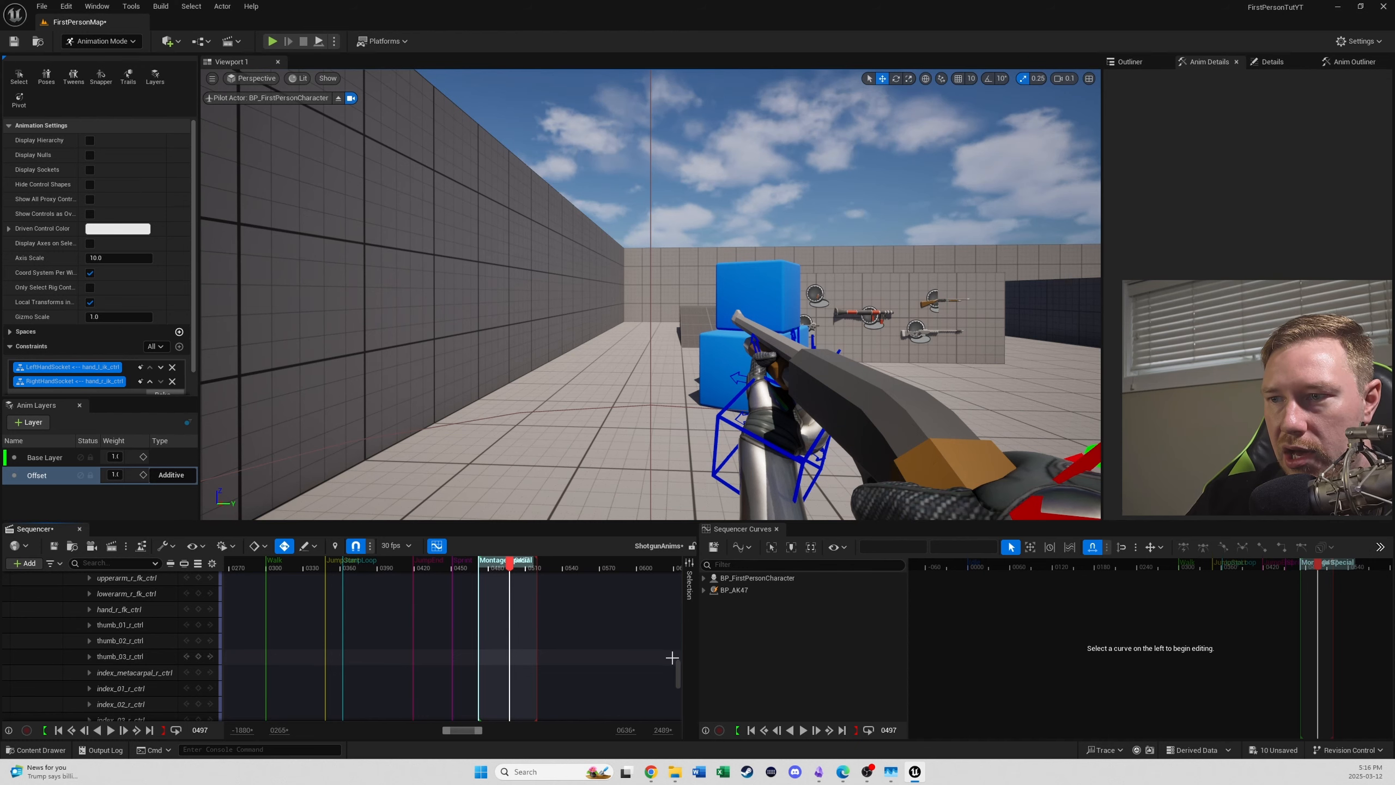
pyautogui.moveTo(677, 671); pyautogui.dragTo(683, 559)
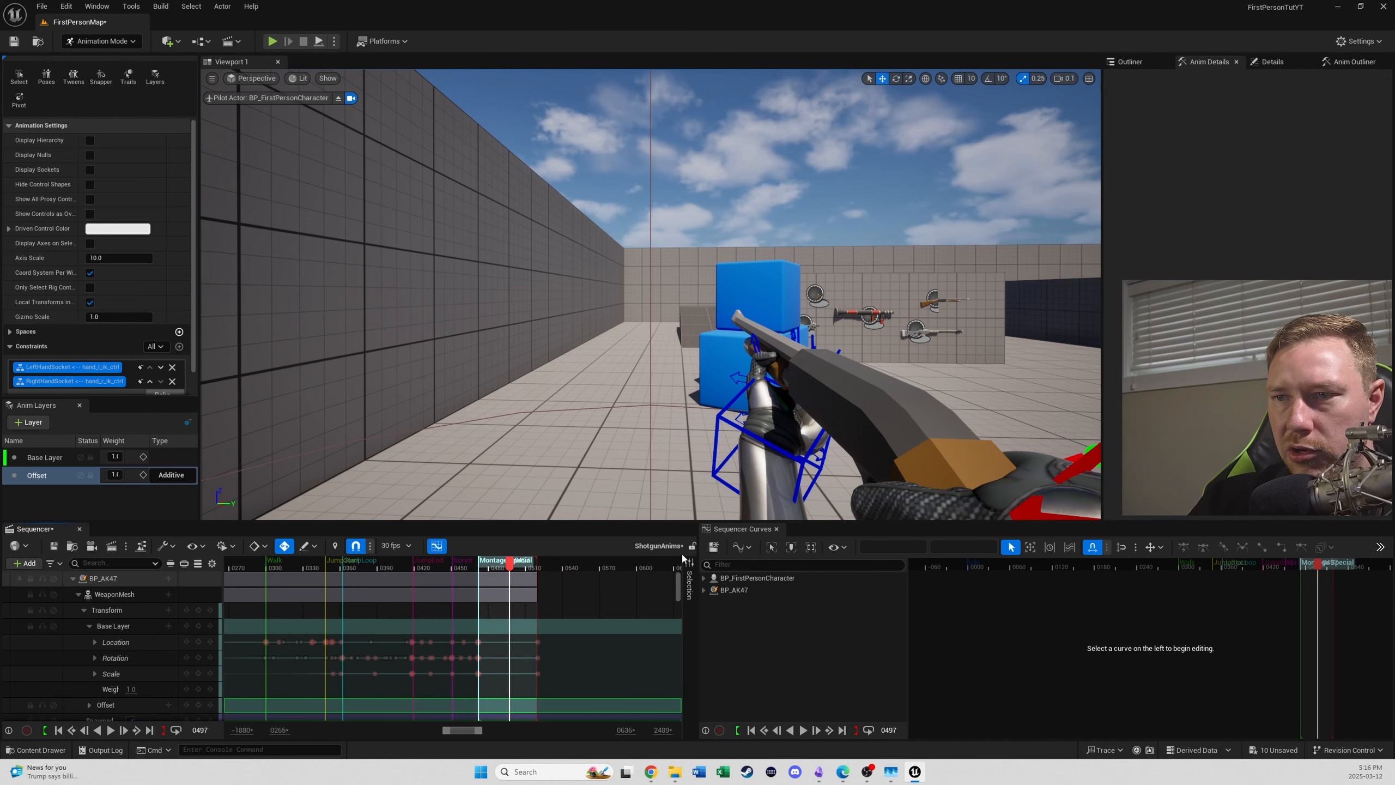
# - Key WeaponMesh's Base Layer transform at frame 485 and try rotating the left hand IK control, undoing that rotation
pyautogui.moveTo(509, 569); pyautogui.dragTo(493, 571)
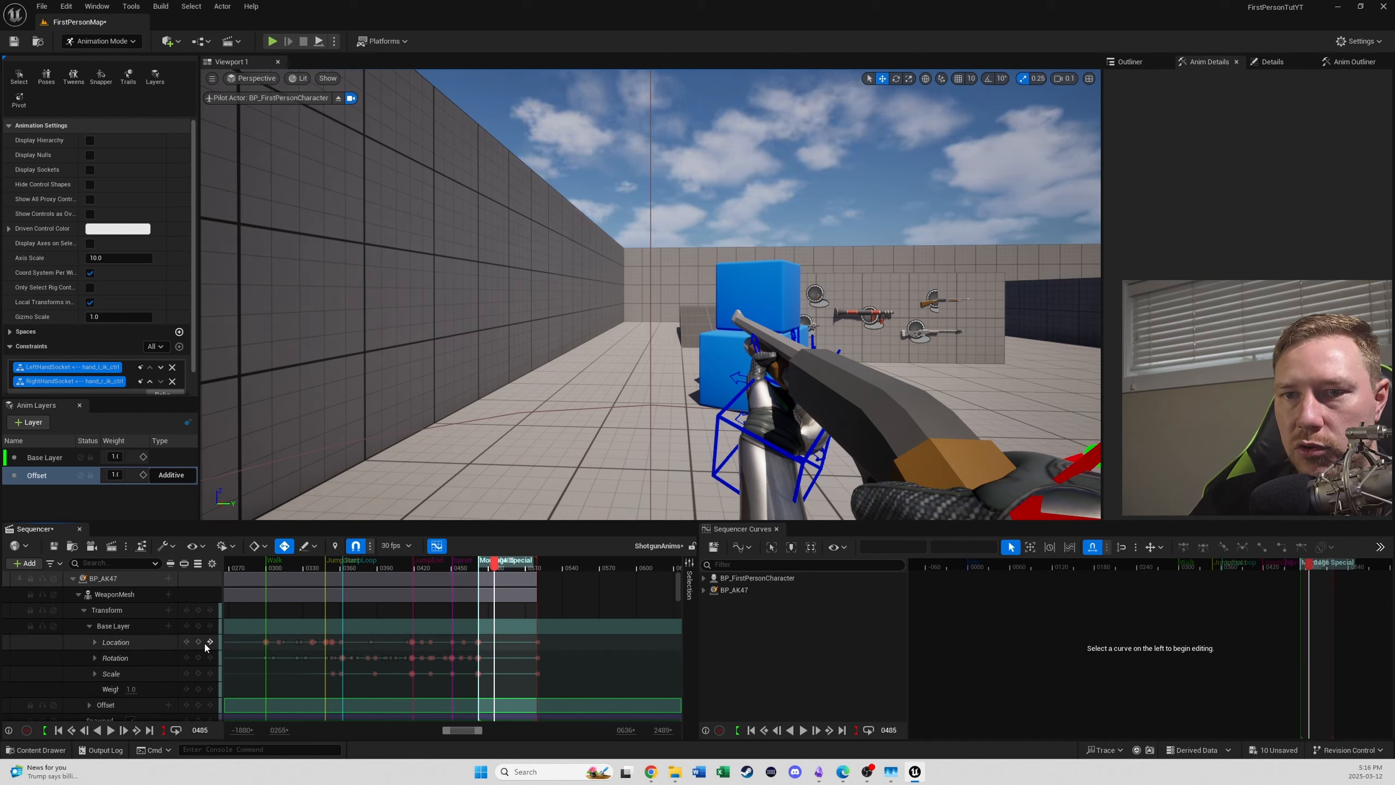
pyautogui.click(199, 626)
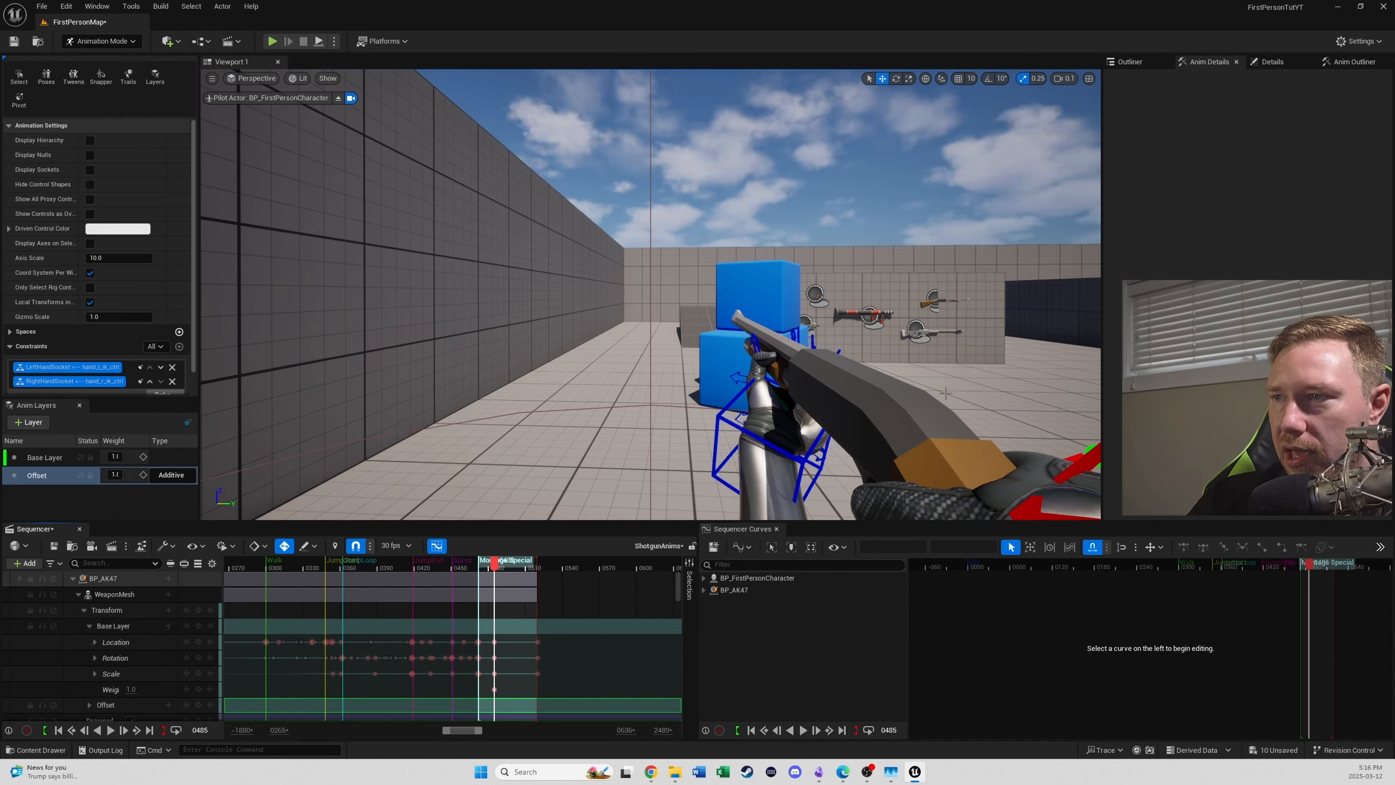
pyautogui.click(811, 451)
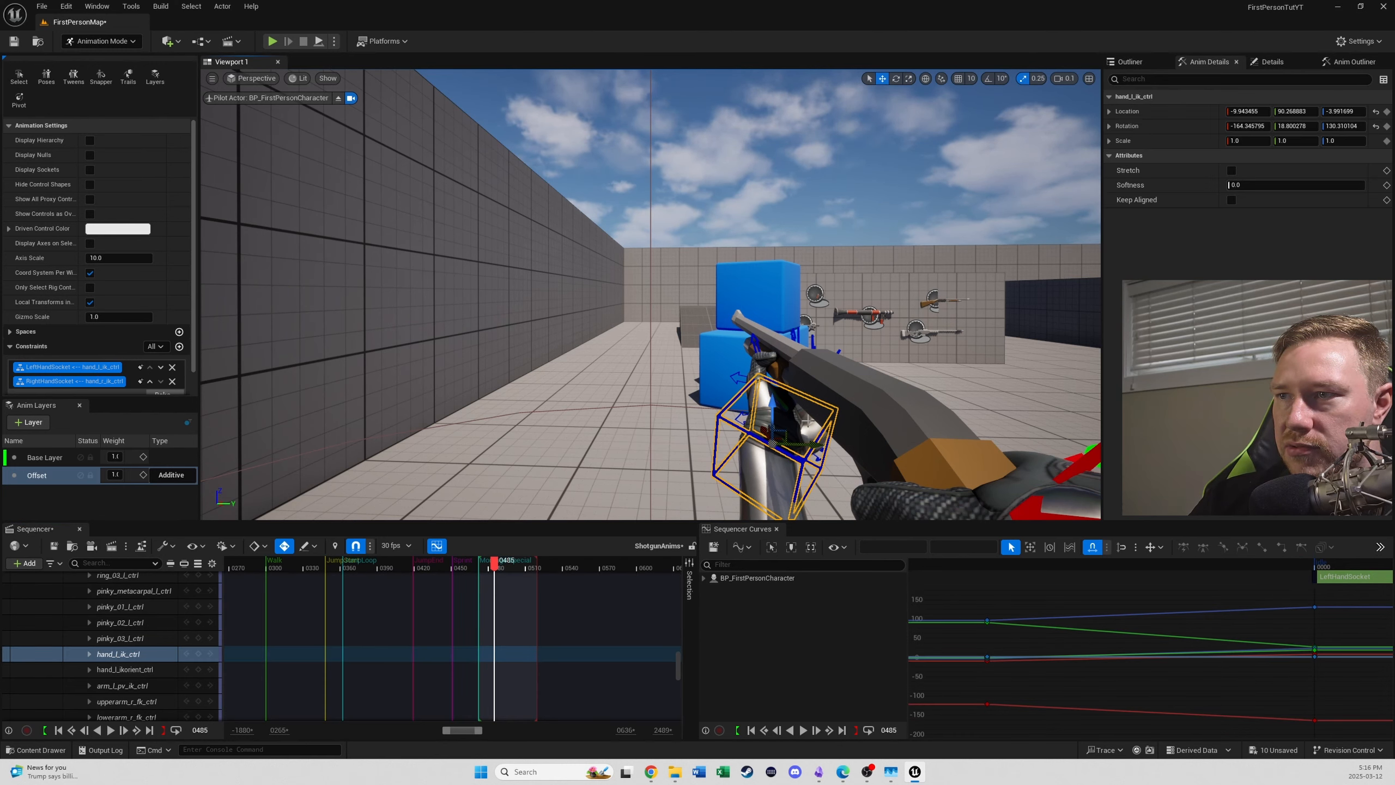
pyautogui.press('e')
pyautogui.click(926, 80)
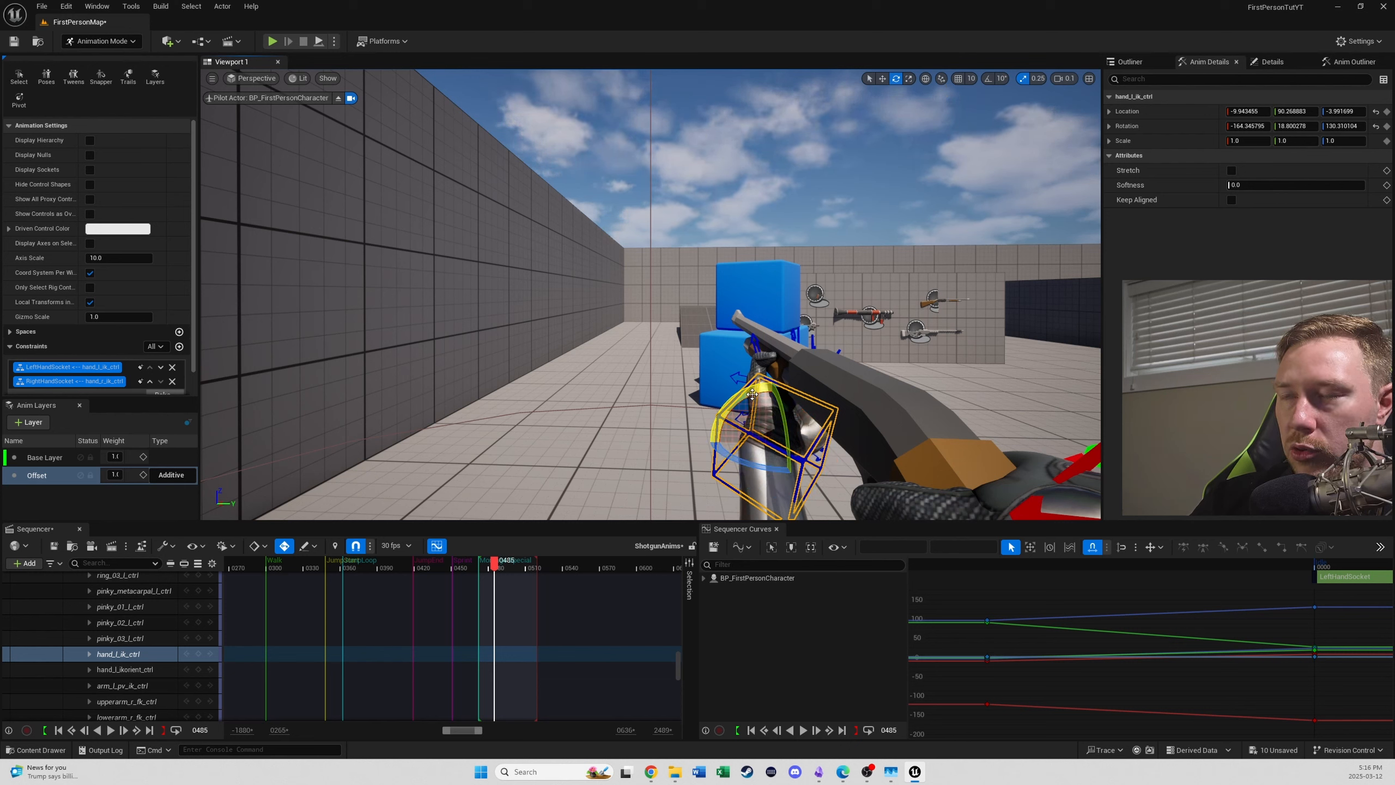
pyautogui.moveTo(753, 394)
pyautogui.mouseDown()
pyautogui.moveTo(736, 407)
pyautogui.moveTo(750, 393)
pyautogui.mouseUp()
pyautogui.hotkey('ctrl', 'z')
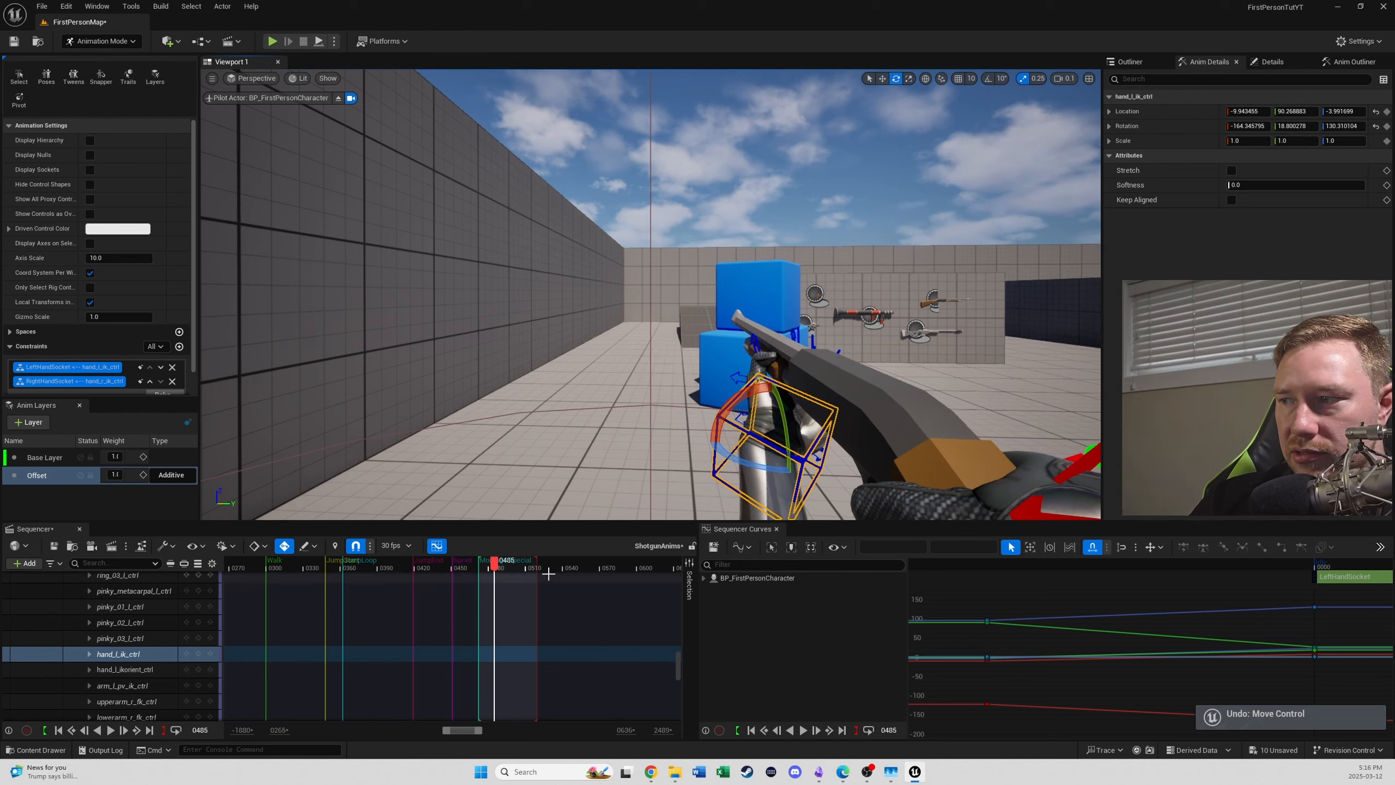
# - Tilt WeaponMesh to a Y rotation of about -38.6 at frame 485 and scrub to frame 496 to check whether it holds
pyautogui.scroll(10, 549, 575)
pyautogui.click(122, 598)
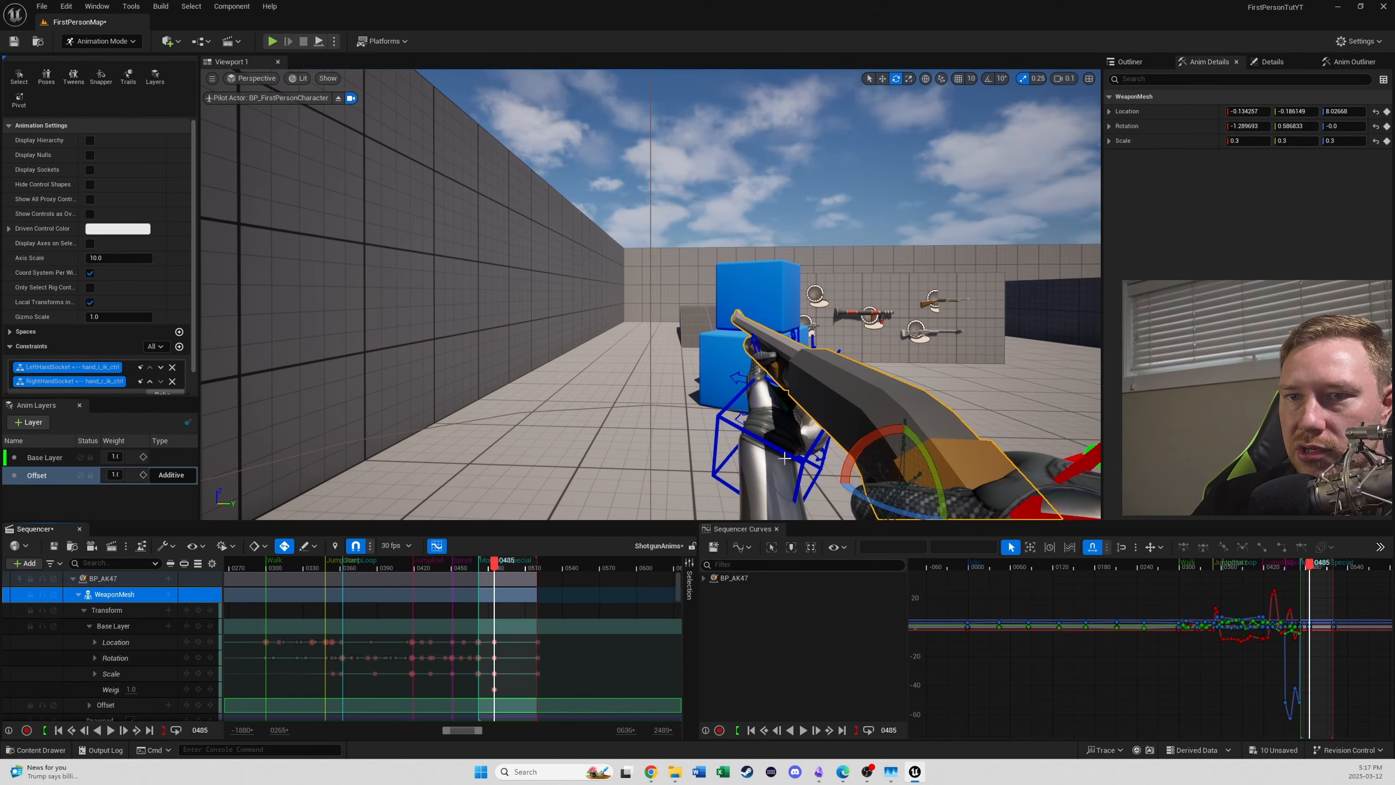
pyautogui.moveTo(869, 450); pyautogui.dragTo(850, 422)
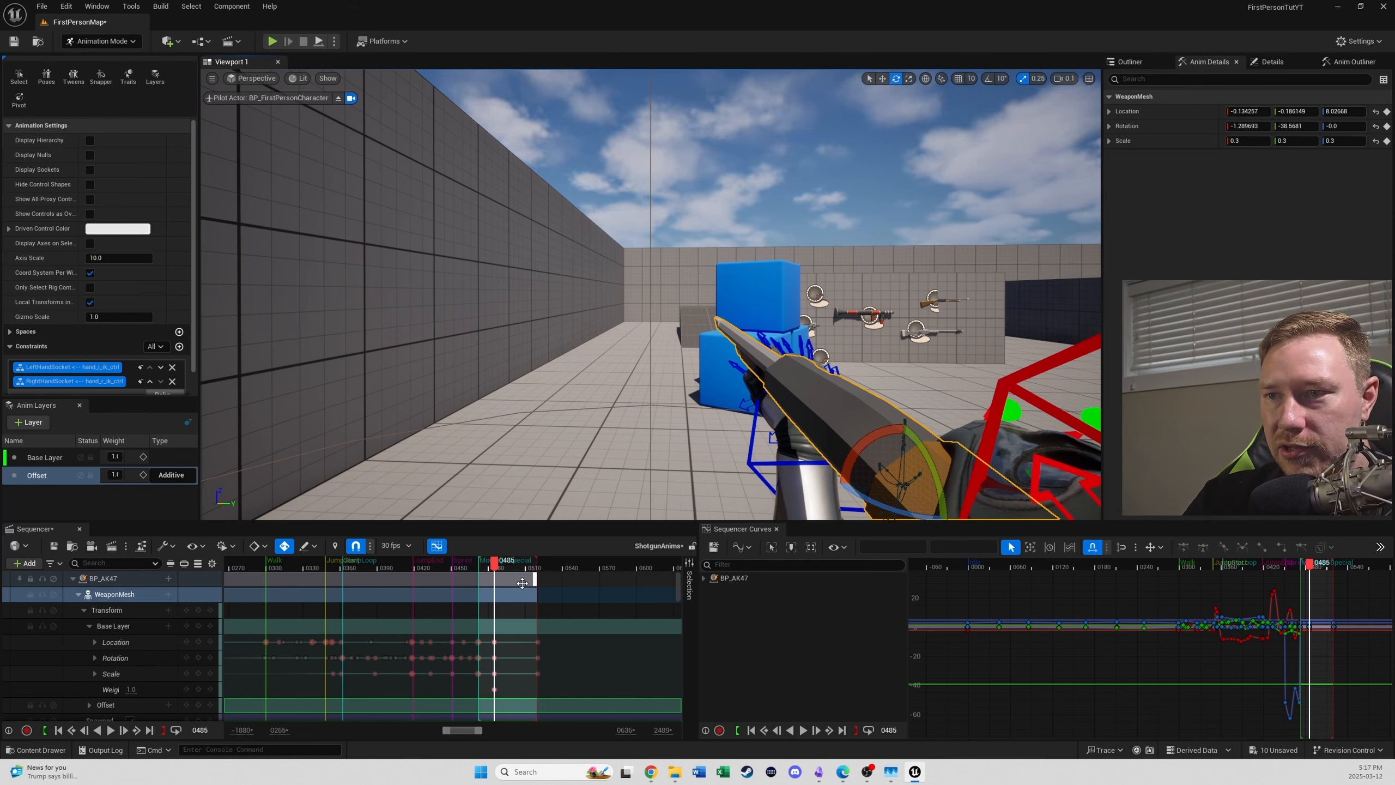
pyautogui.moveTo(496, 570)
pyautogui.mouseDown()
pyautogui.moveTo(482, 572)
pyautogui.moveTo(531, 572)
pyautogui.moveTo(485, 575)
pyautogui.moveTo(508, 571)
pyautogui.mouseUp()
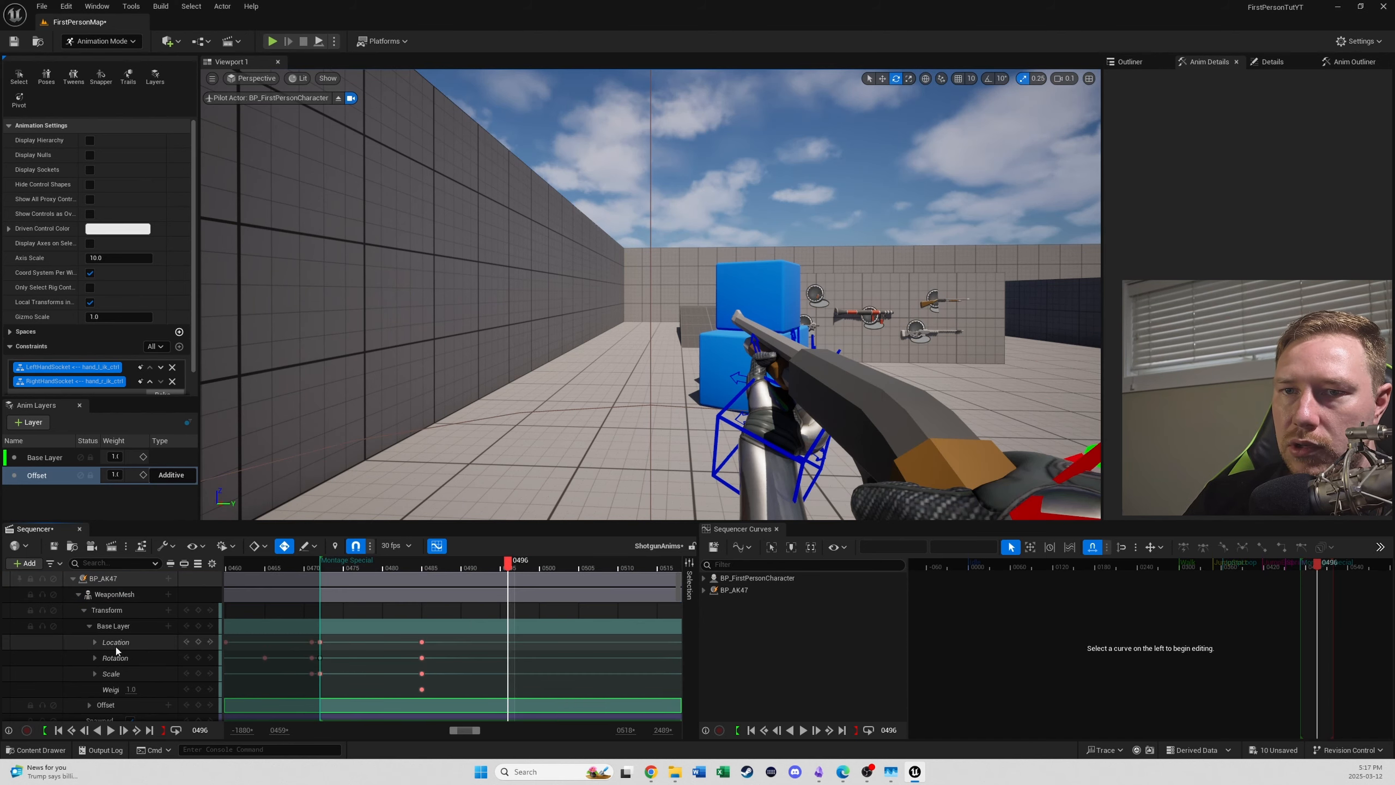
# - Try rotating WeaponMesh at frame 496 with Base Layer as the active animation layer, and undo the rotation
pyautogui.click(122, 627)
pyautogui.click(124, 610)
pyautogui.click(120, 595)
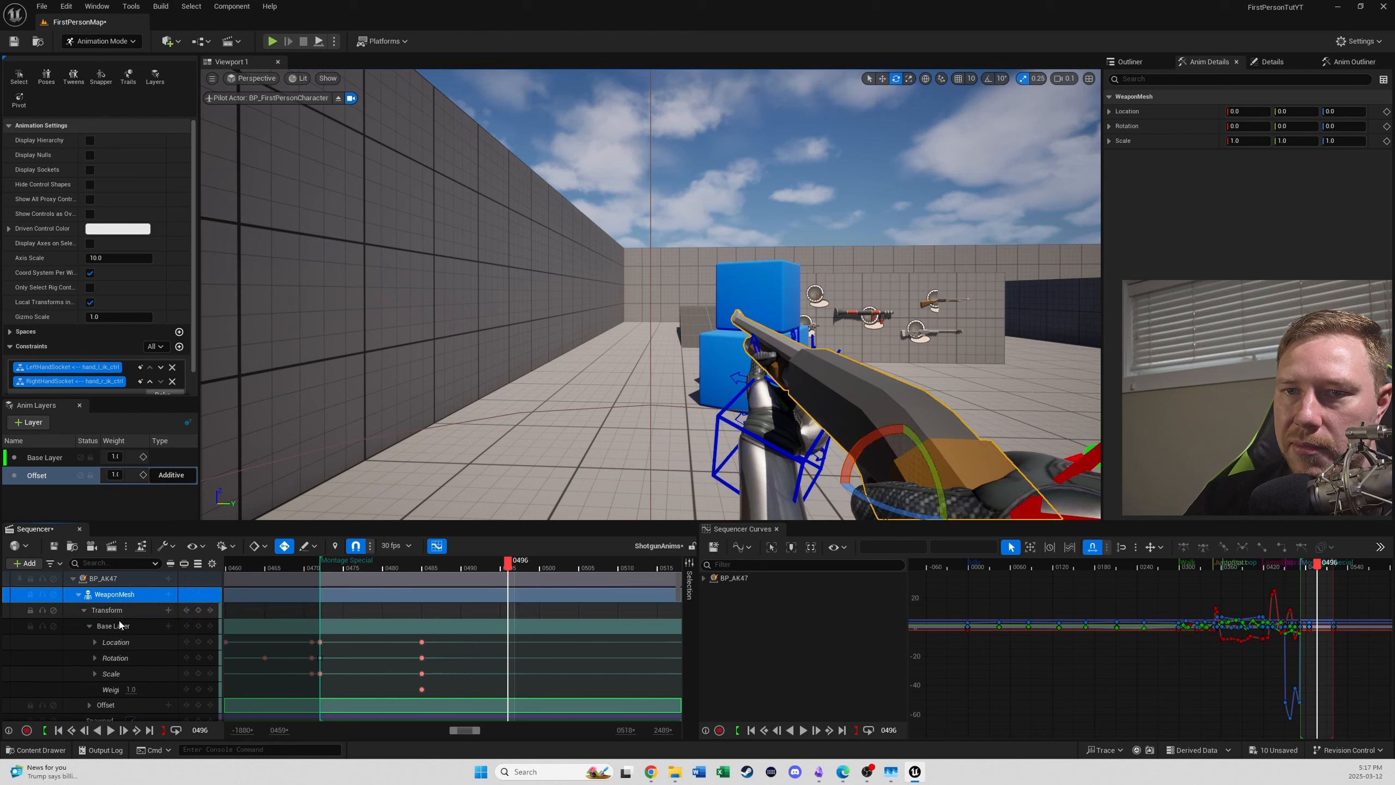
pyautogui.click(36, 462)
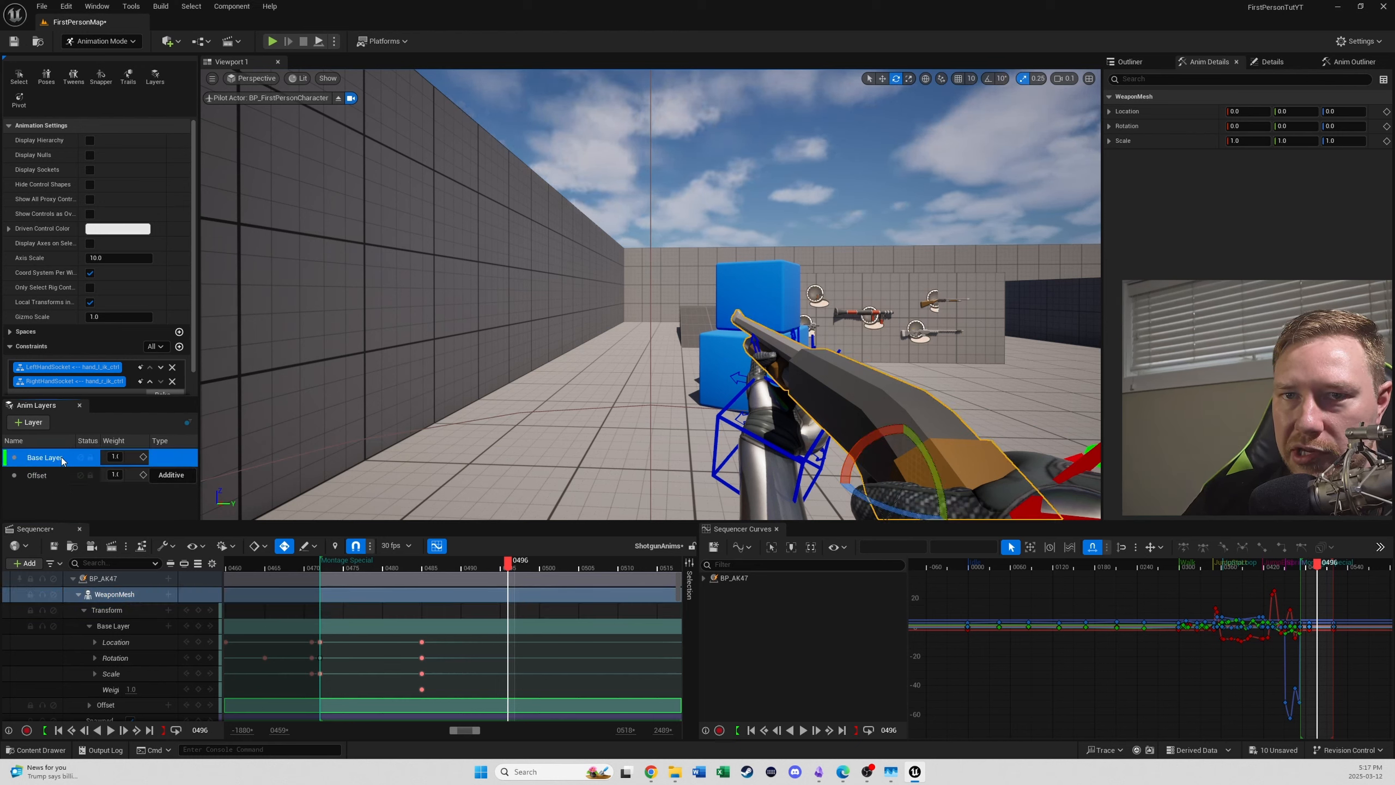
pyautogui.moveTo(896, 432); pyautogui.dragTo(855, 421)
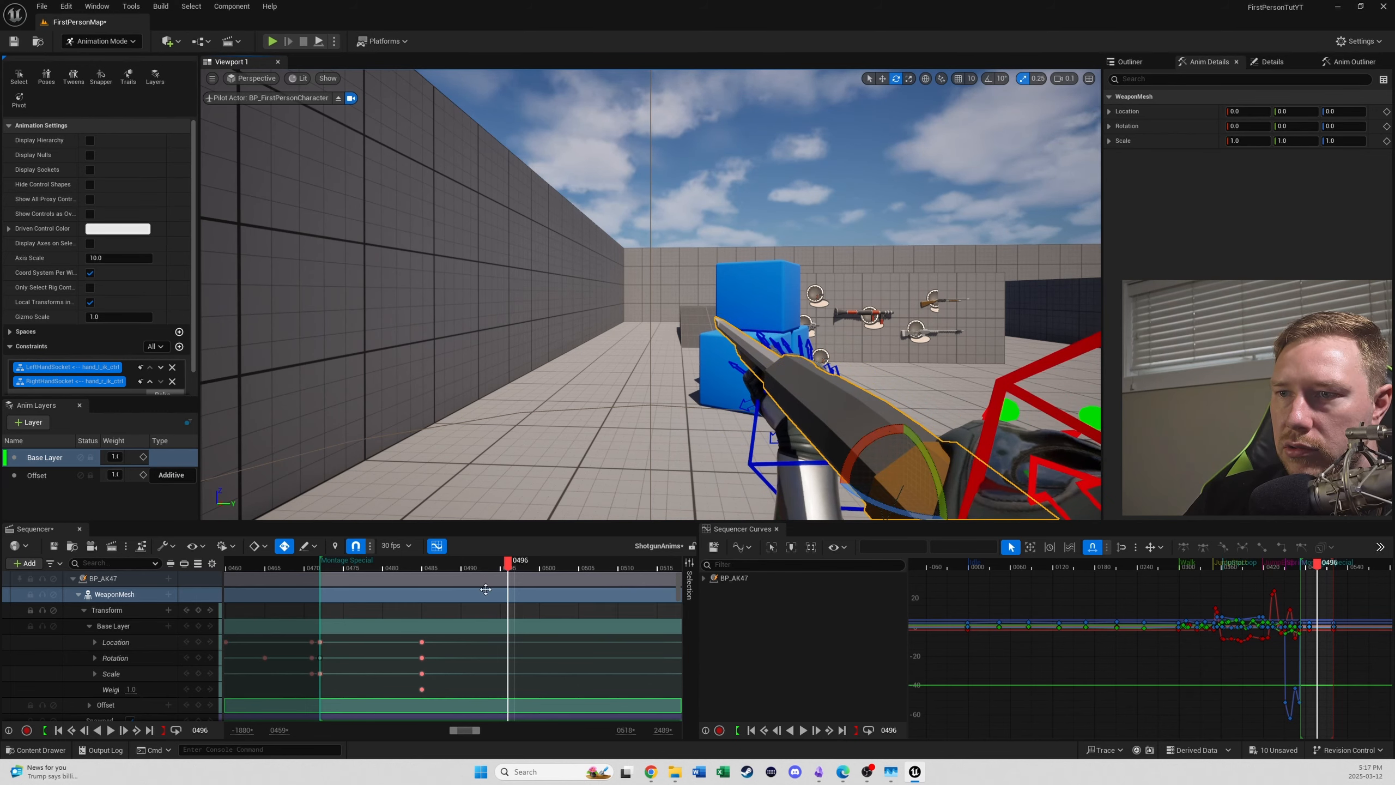
pyautogui.moveTo(510, 566); pyautogui.dragTo(450, 567)
pyautogui.click(507, 566)
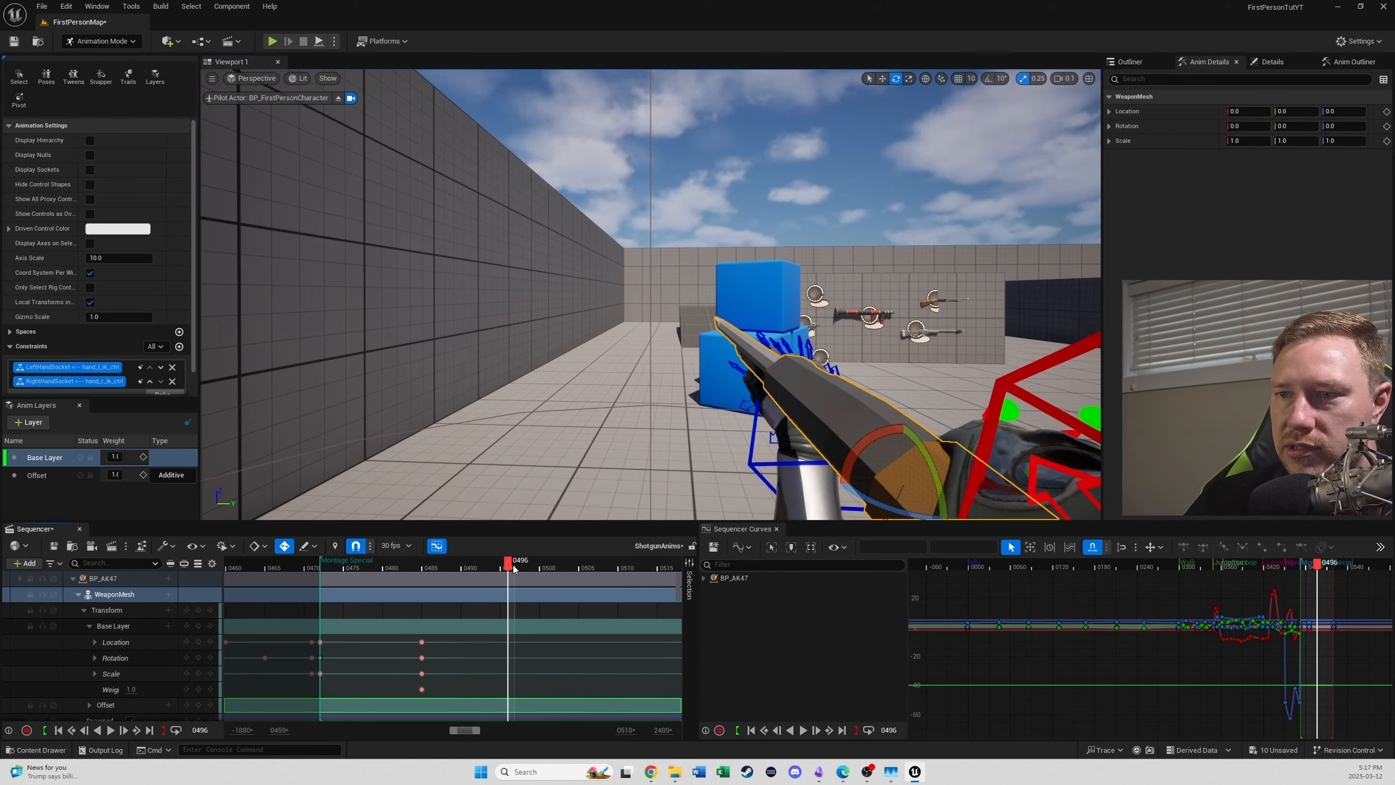
pyautogui.hotkey('ctrl', 'z')
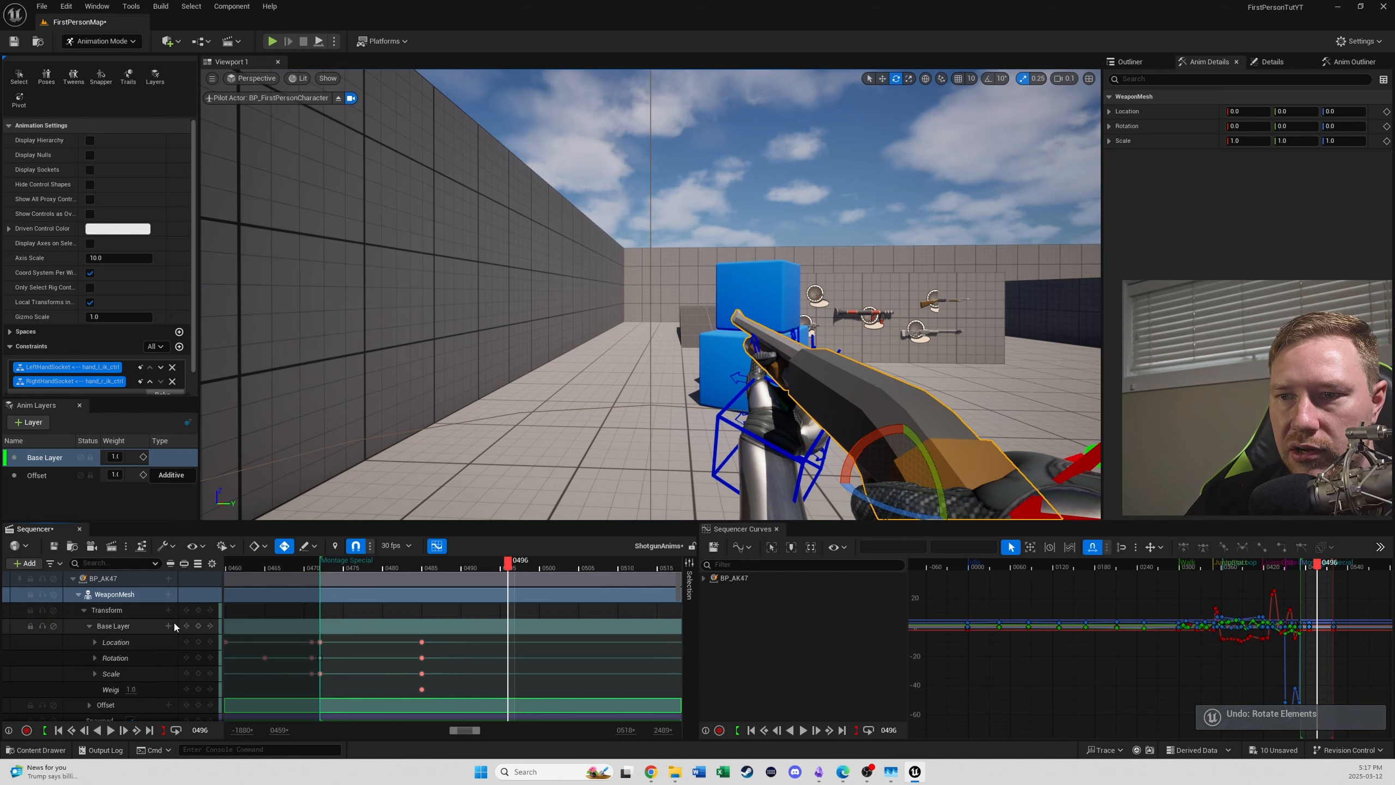
# - Lock WeaponMesh's Offset track and try rotating the weapon on the Base Layer at frame 494
pyautogui.moveTo(464, 572); pyautogui.dragTo(382, 567)
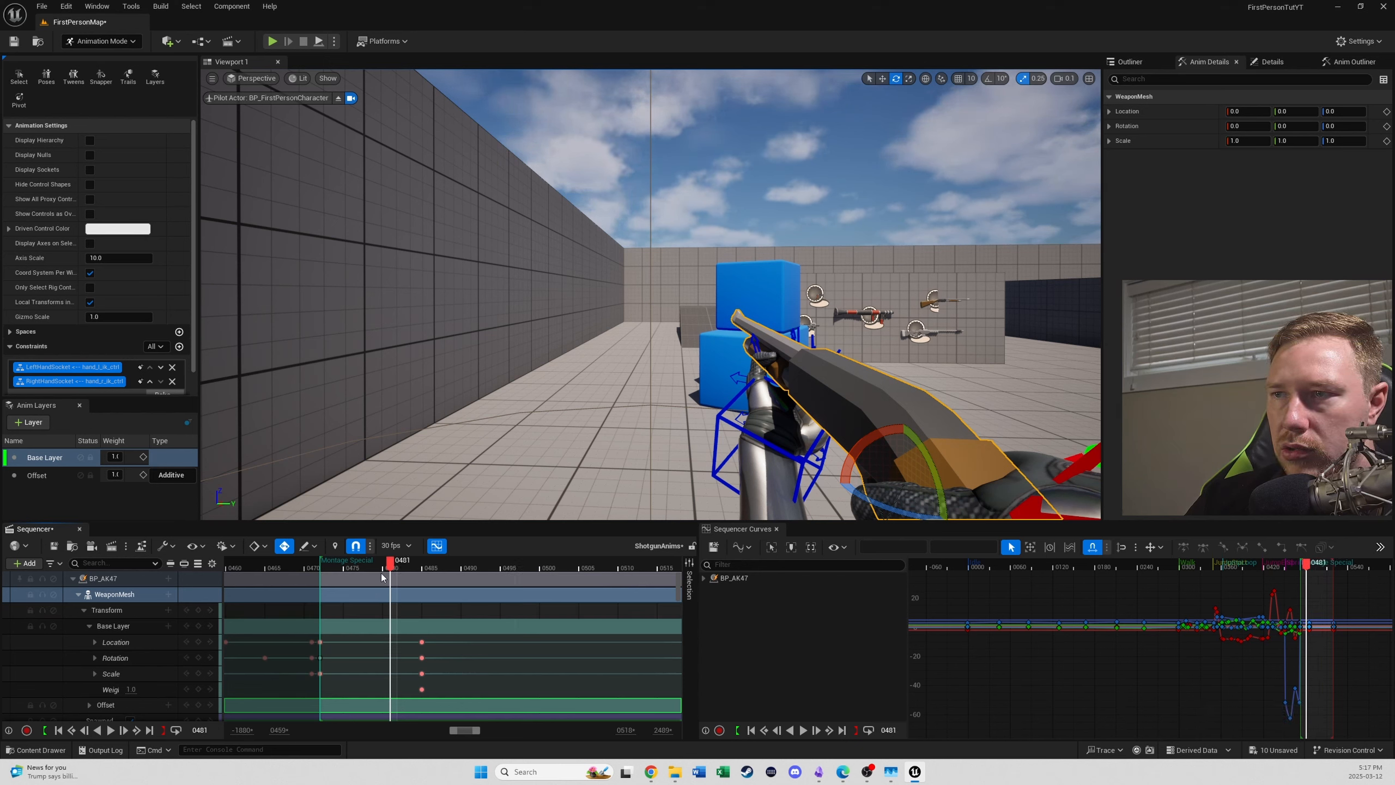
pyautogui.click(107, 610)
pyautogui.click(113, 626)
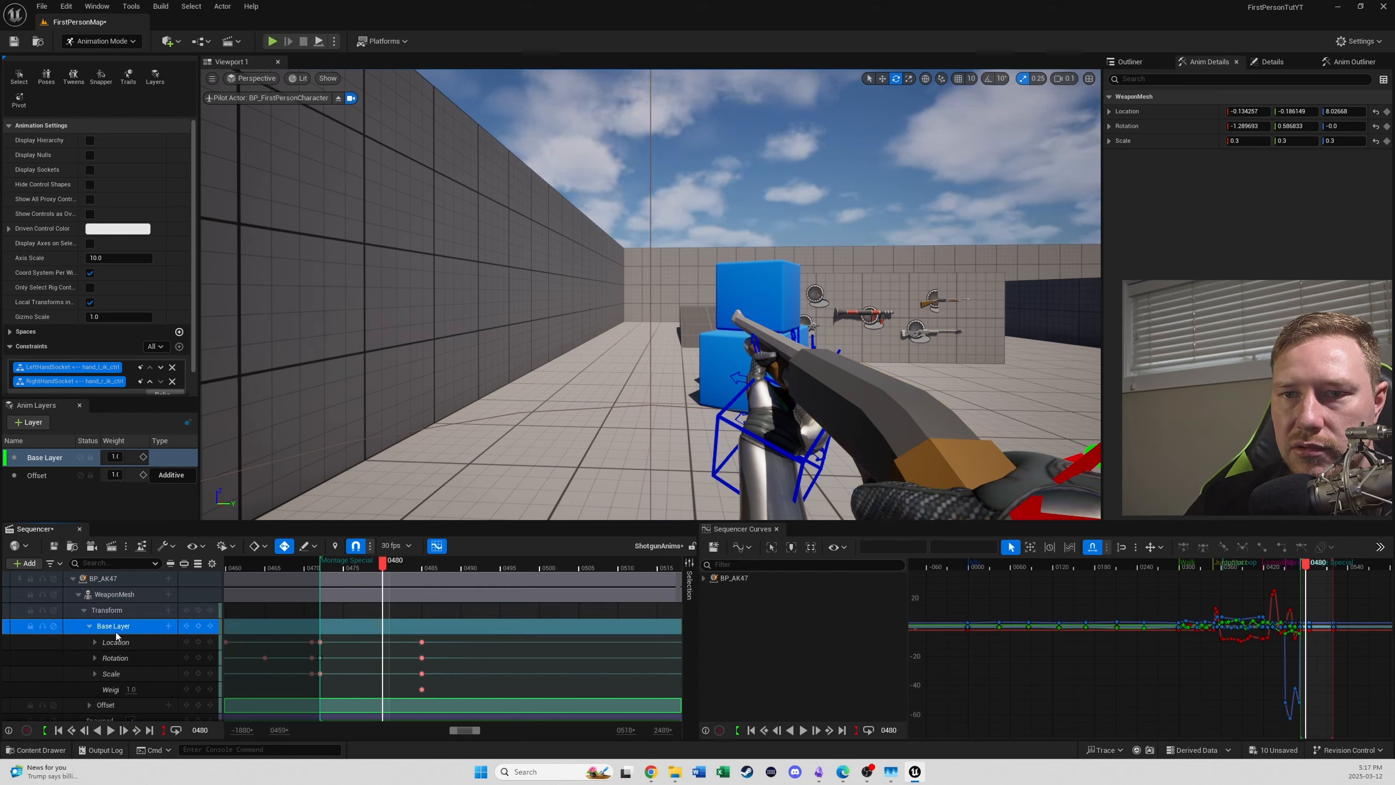
pyautogui.click(30, 704)
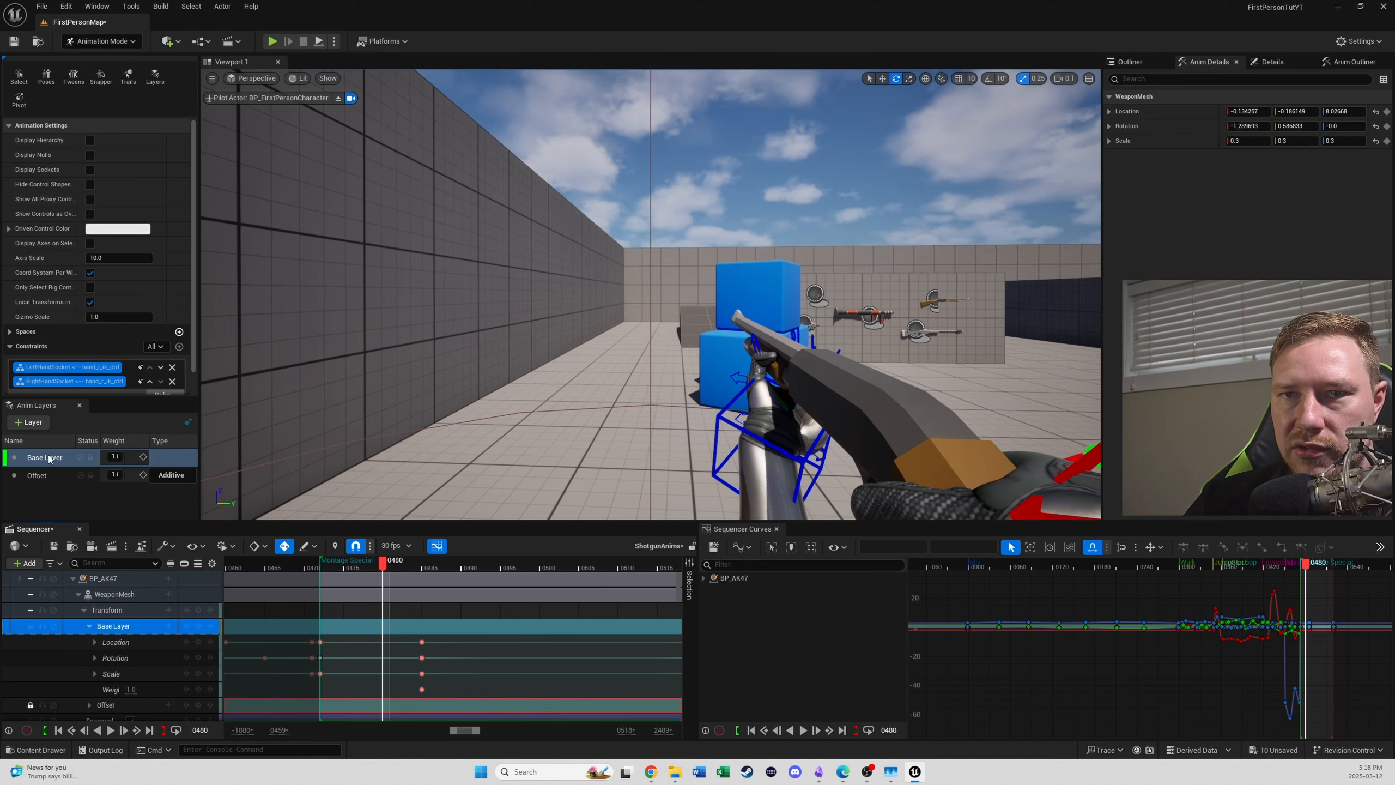
pyautogui.click(41, 456)
pyautogui.click(117, 595)
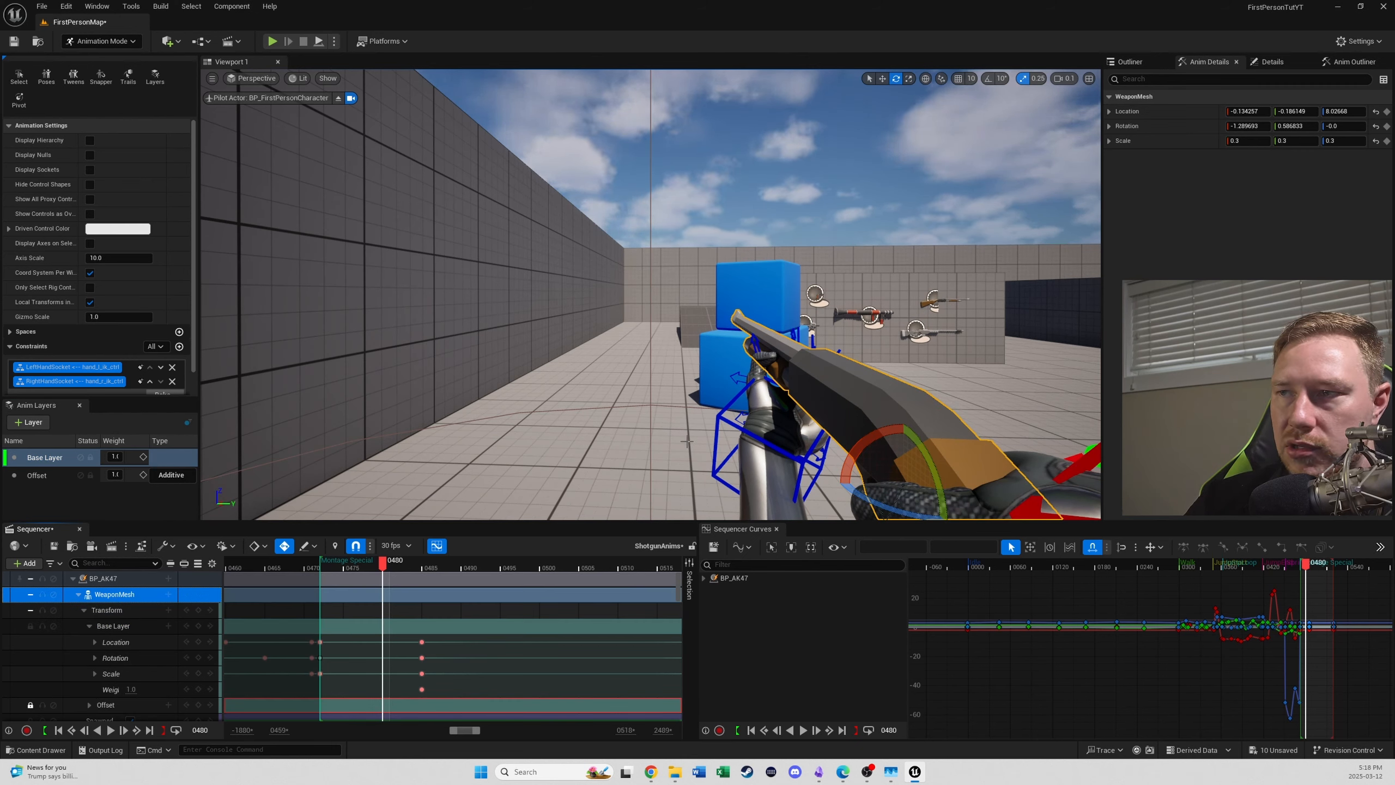
pyautogui.click(495, 568)
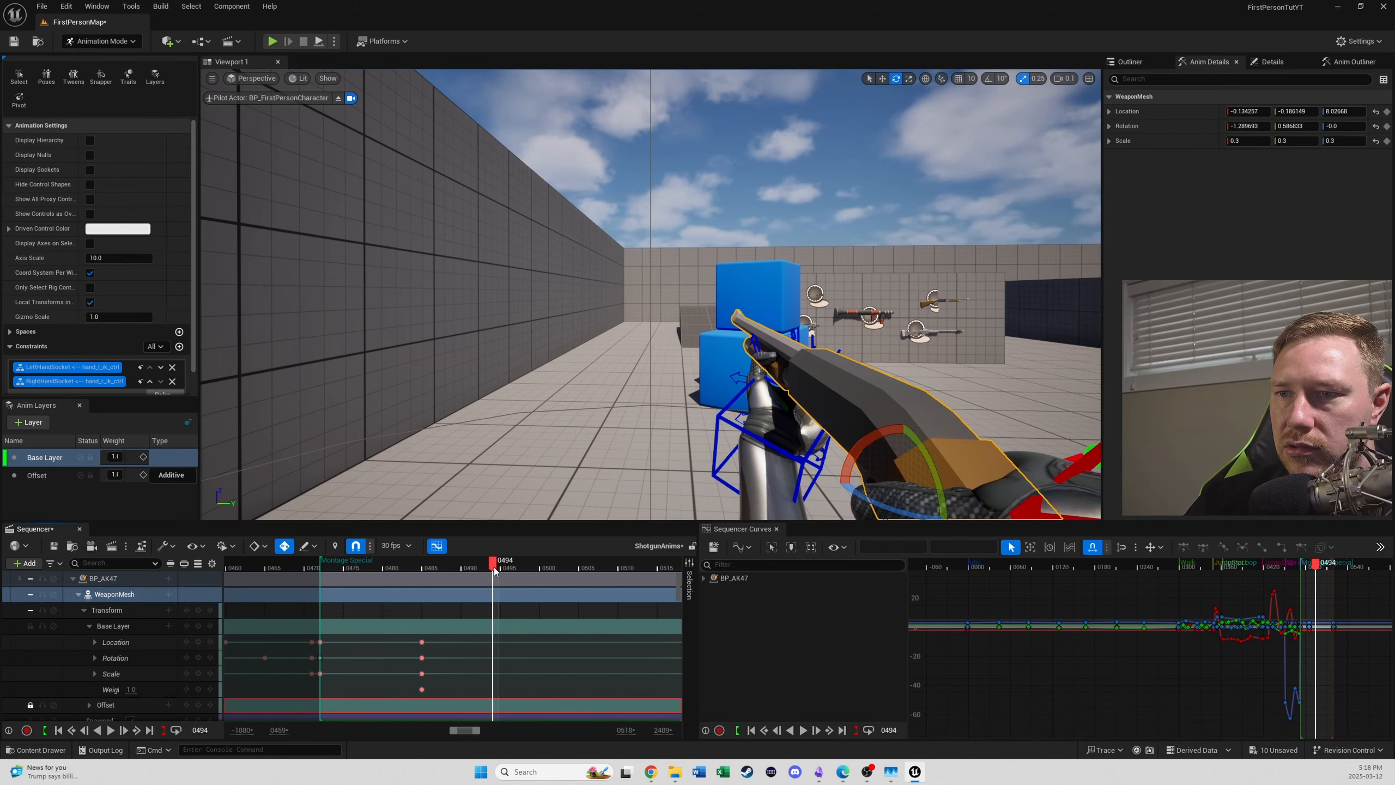
pyautogui.moveTo(877, 437); pyautogui.dragTo(845, 497)
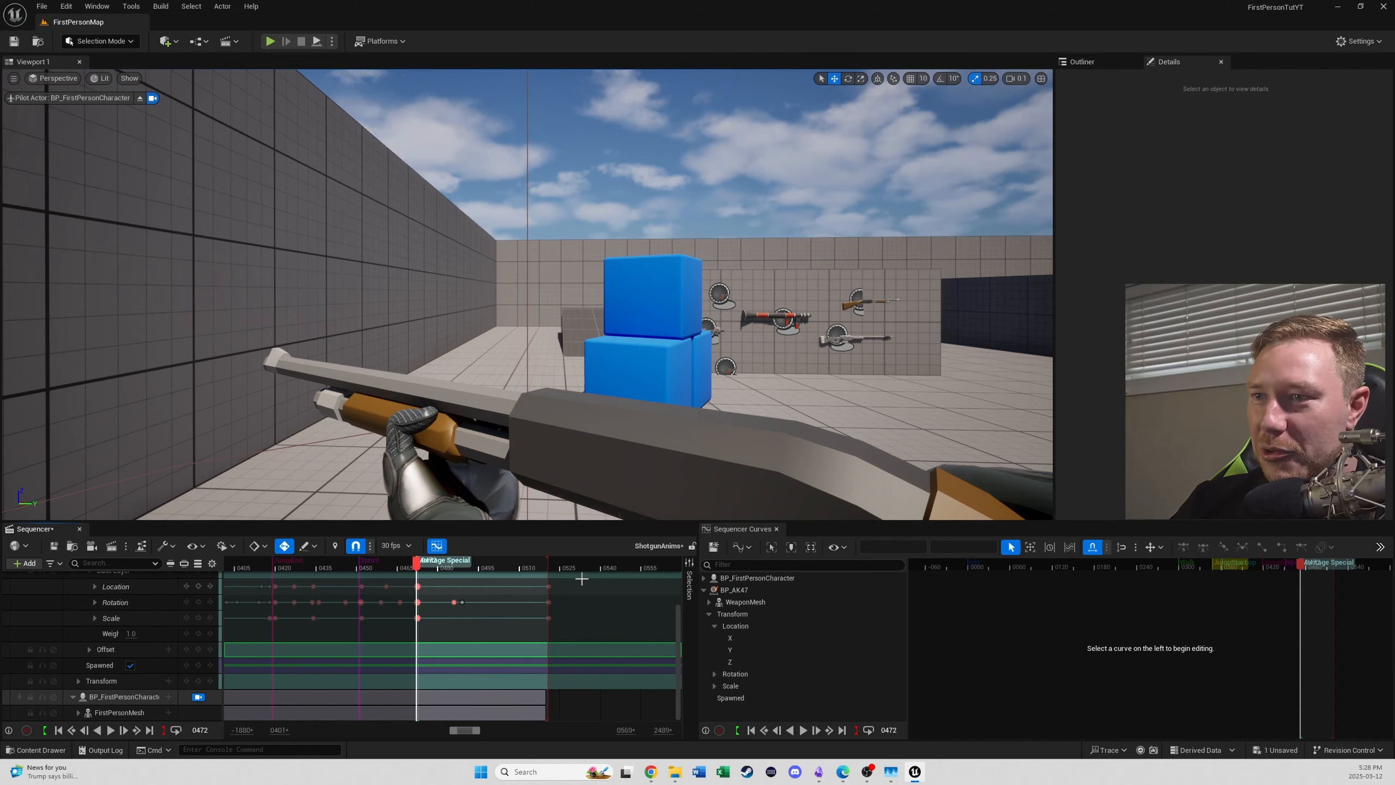
# - Switch to Animation Mode with WeaponMesh's Base Layer track selected and bring up the animation layers list
pyautogui.moveTo(503, 568)
pyautogui.mouseDown()
pyautogui.moveTo(423, 579)
pyautogui.moveTo(491, 588)
pyautogui.moveTo(418, 574)
pyautogui.moveTo(508, 571)
pyautogui.mouseUp()
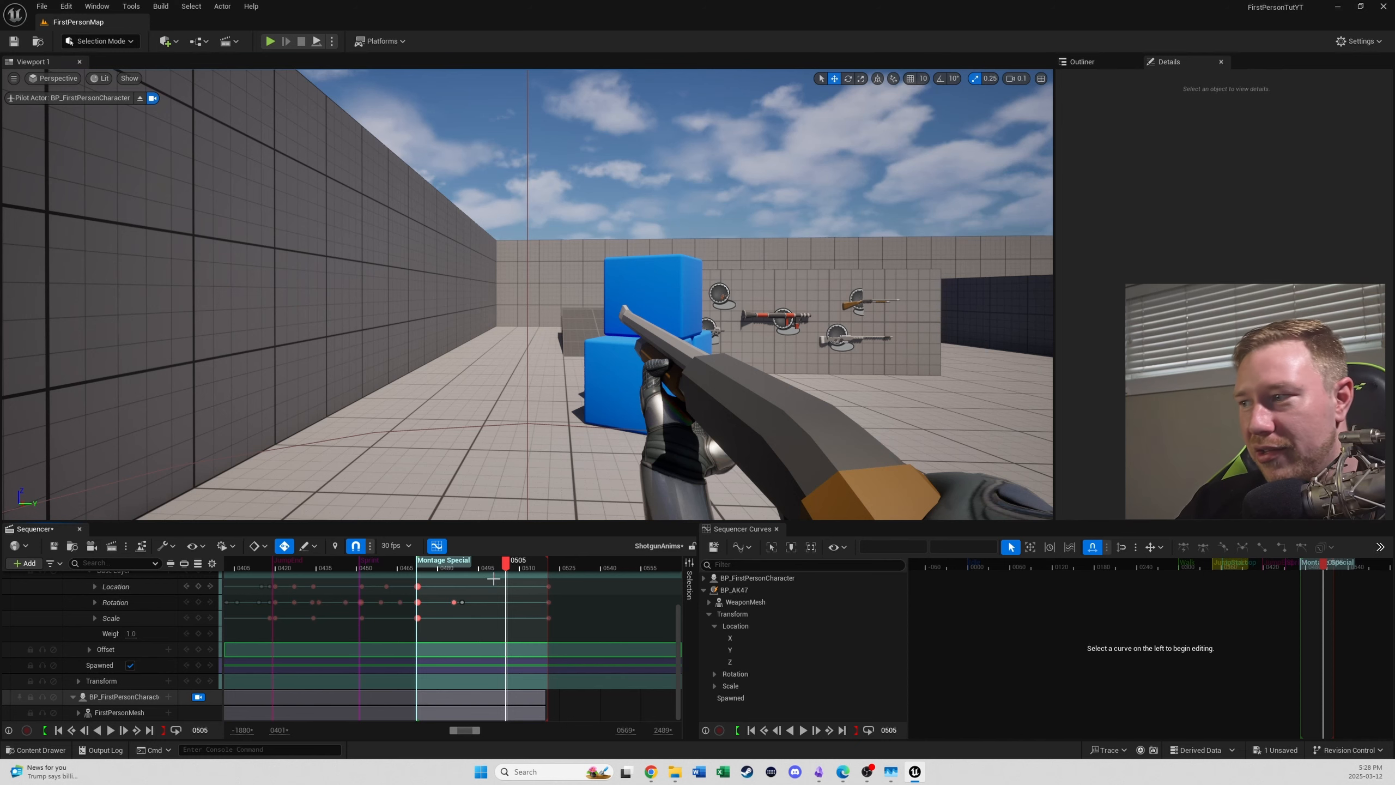
pyautogui.moveTo(500, 568); pyautogui.dragTo(440, 571)
pyautogui.scroll(2, 94, 627)
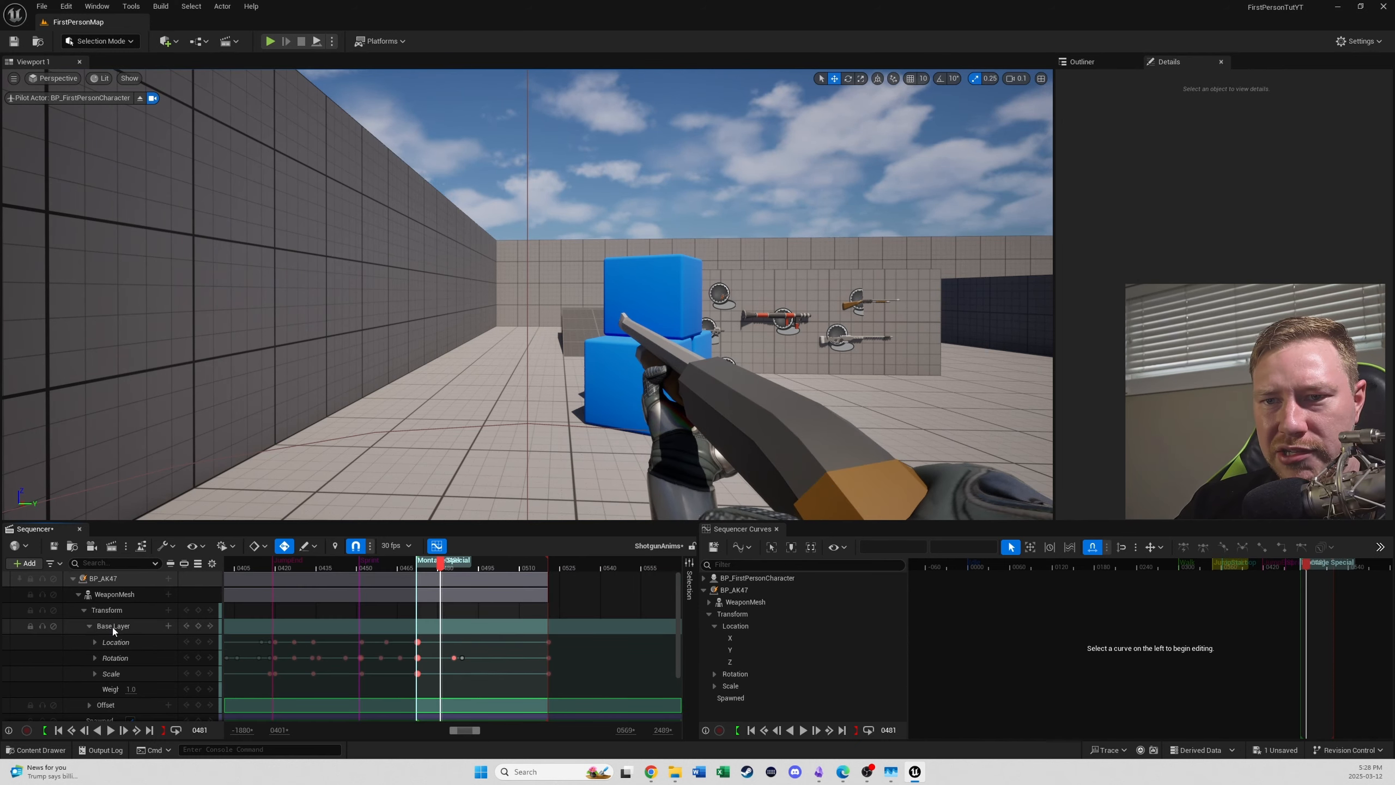
pyautogui.click(110, 592)
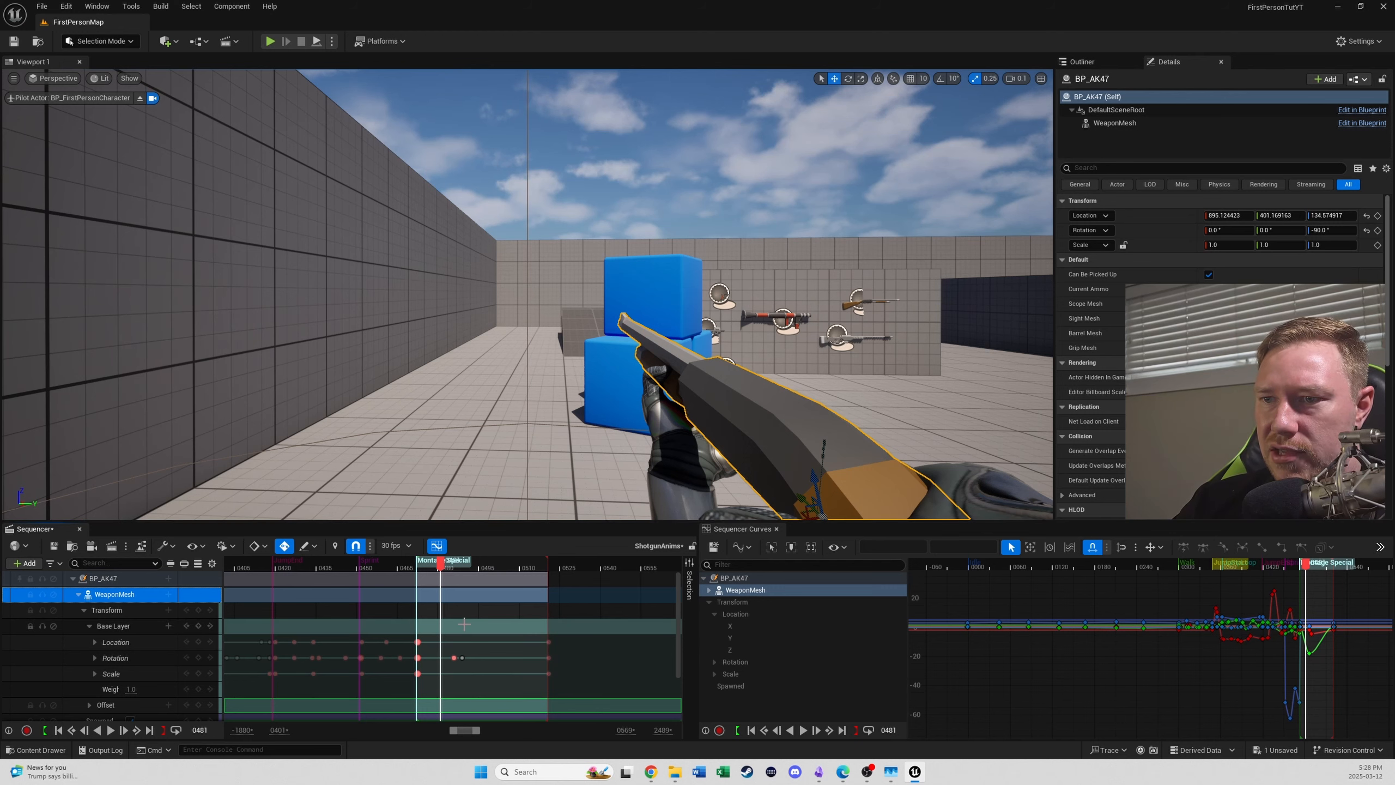
pyautogui.moveTo(440, 570)
pyautogui.mouseDown()
pyautogui.moveTo(486, 565)
pyautogui.moveTo(454, 576)
pyautogui.mouseUp()
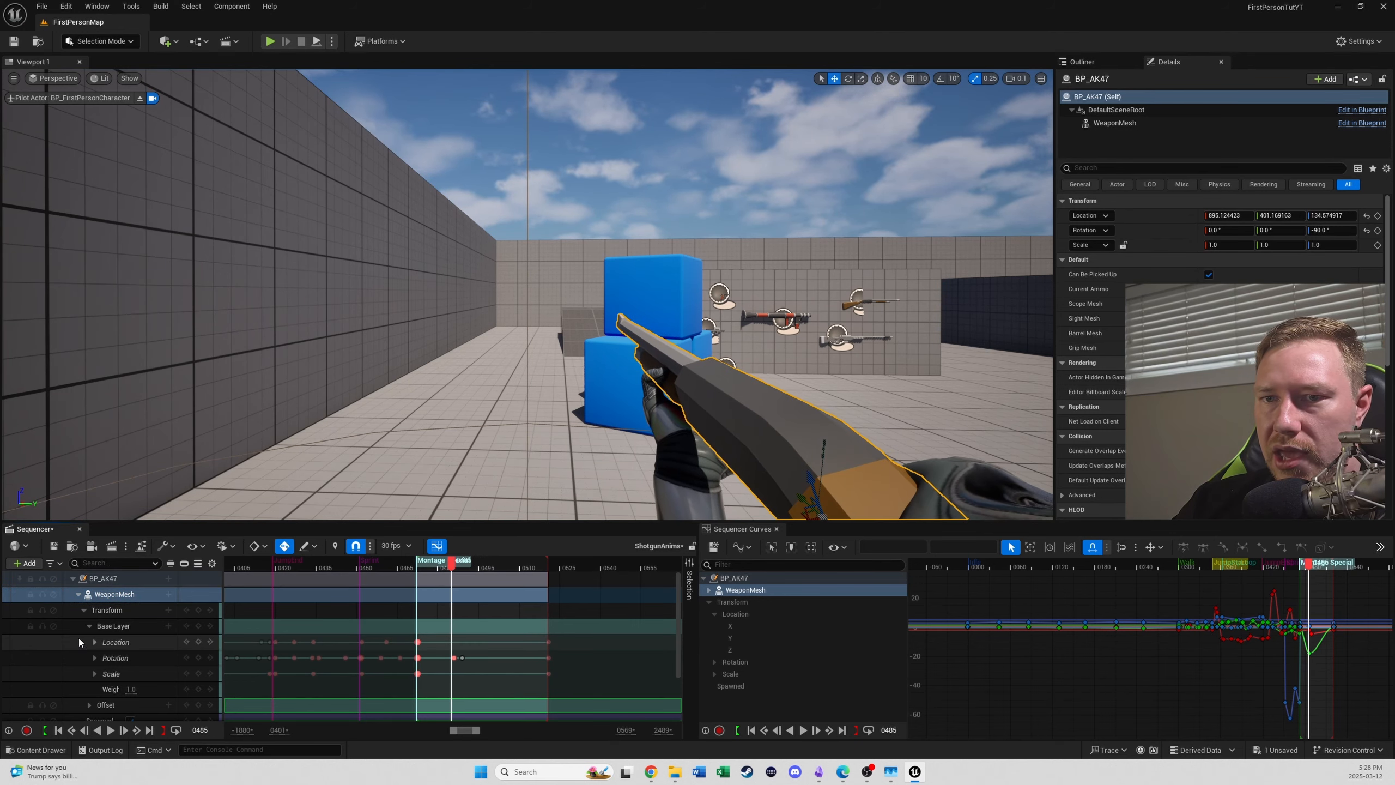
pyautogui.click(108, 624)
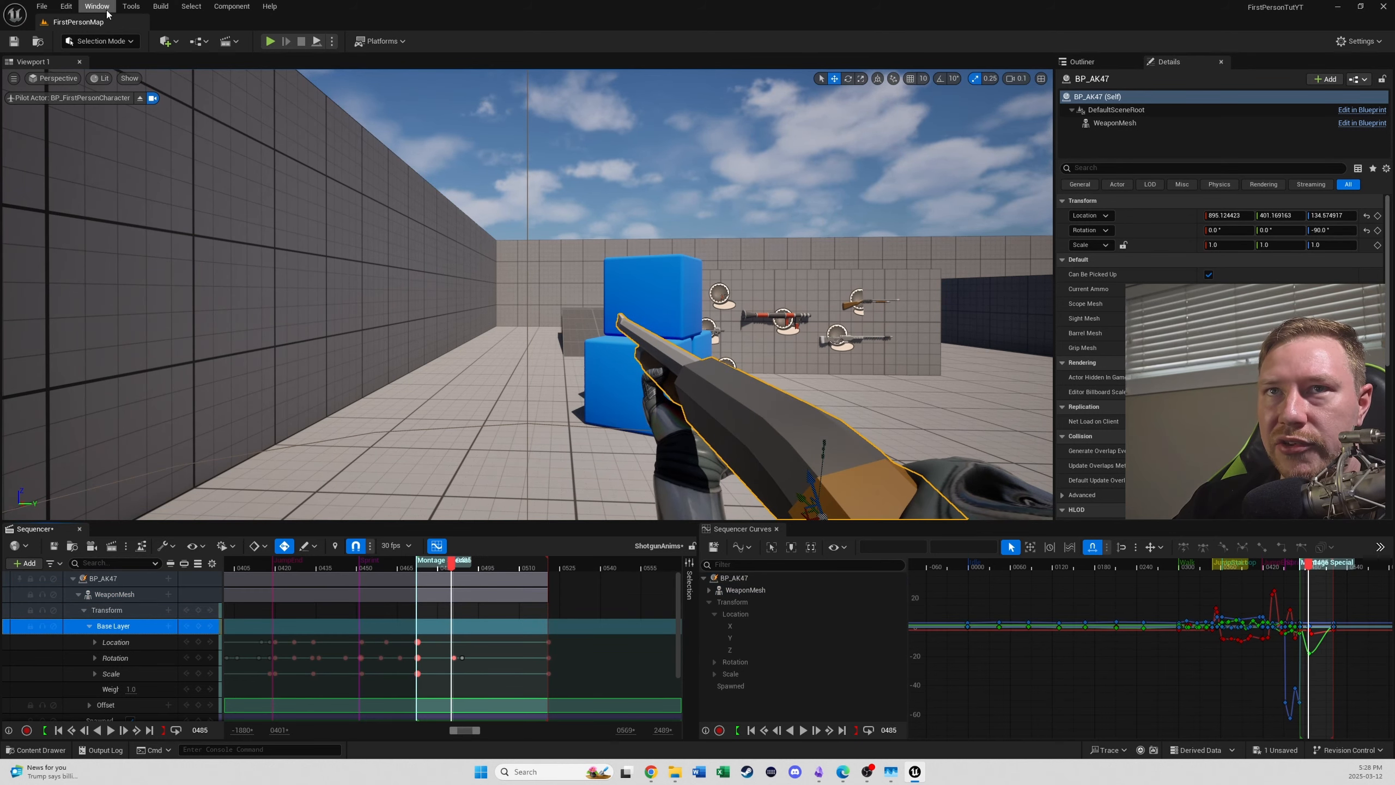
pyautogui.click(100, 41)
pyautogui.click(130, 144)
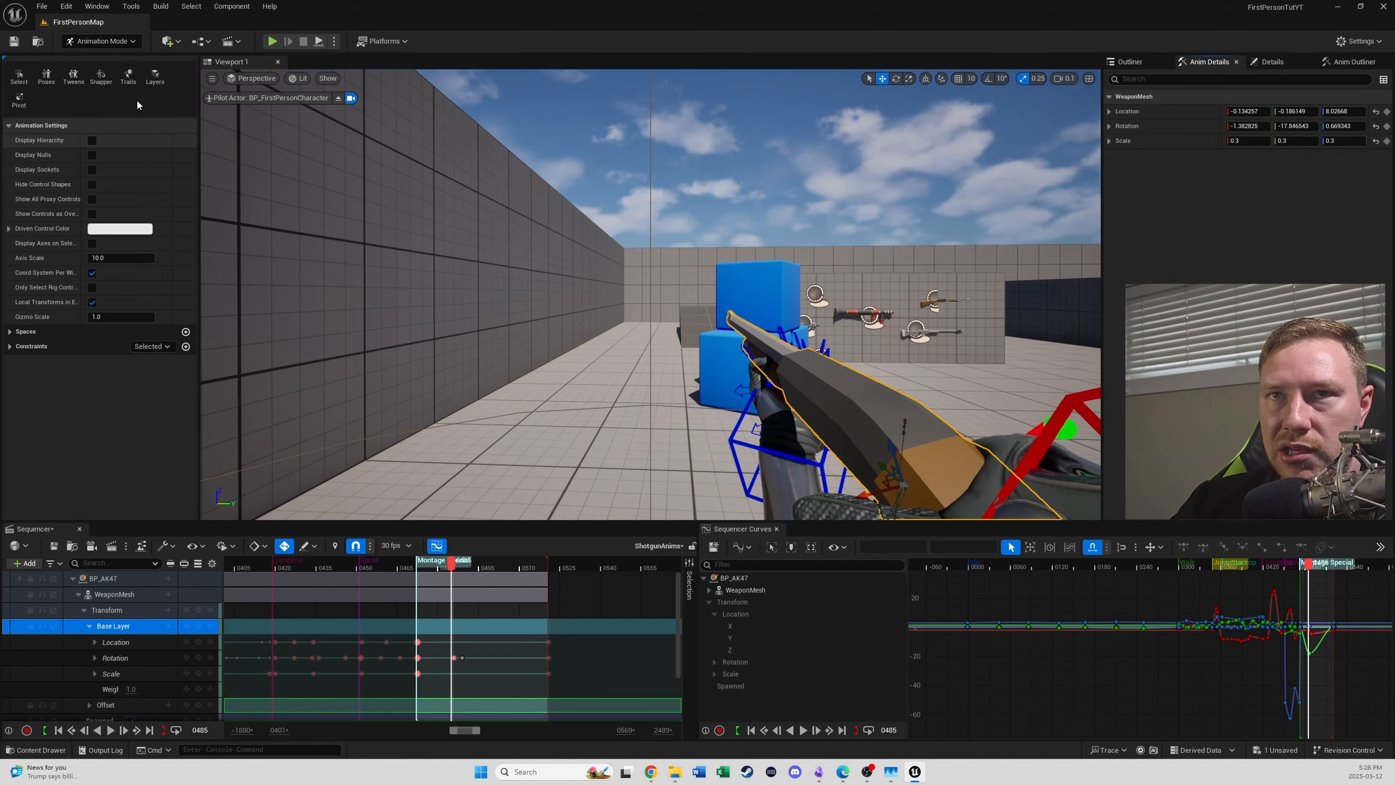
pyautogui.click(154, 77)
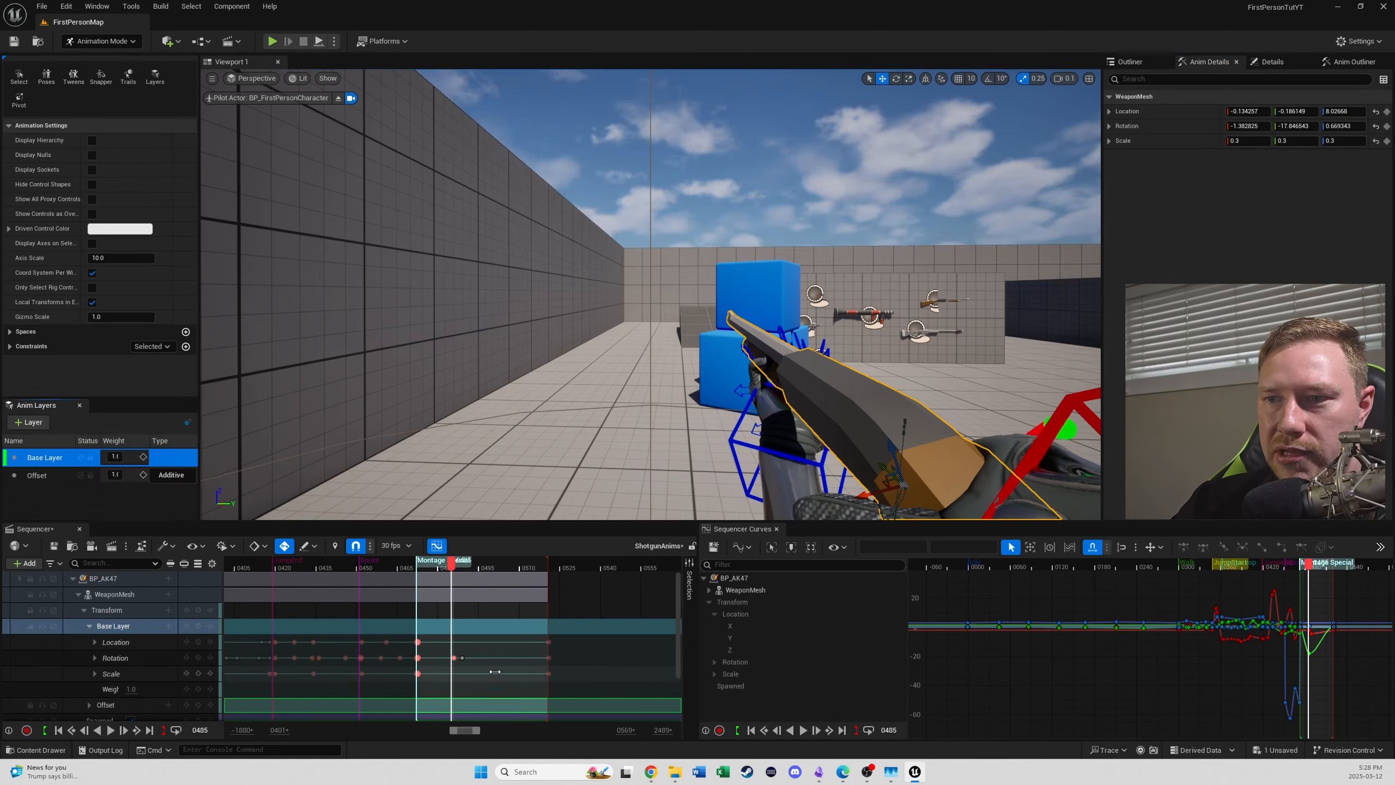
pyautogui.click(464, 661)
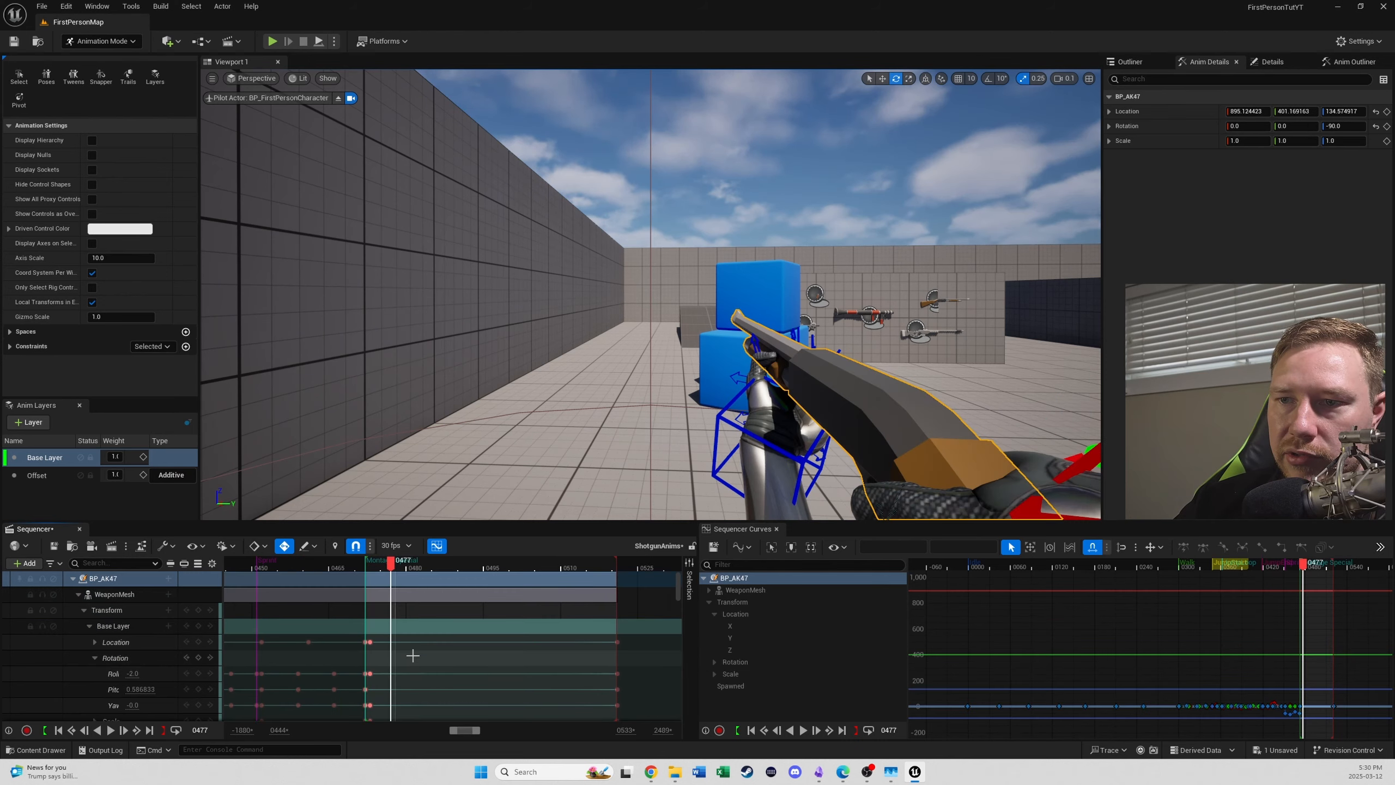
pyautogui.scroll(-2, 409, 656)
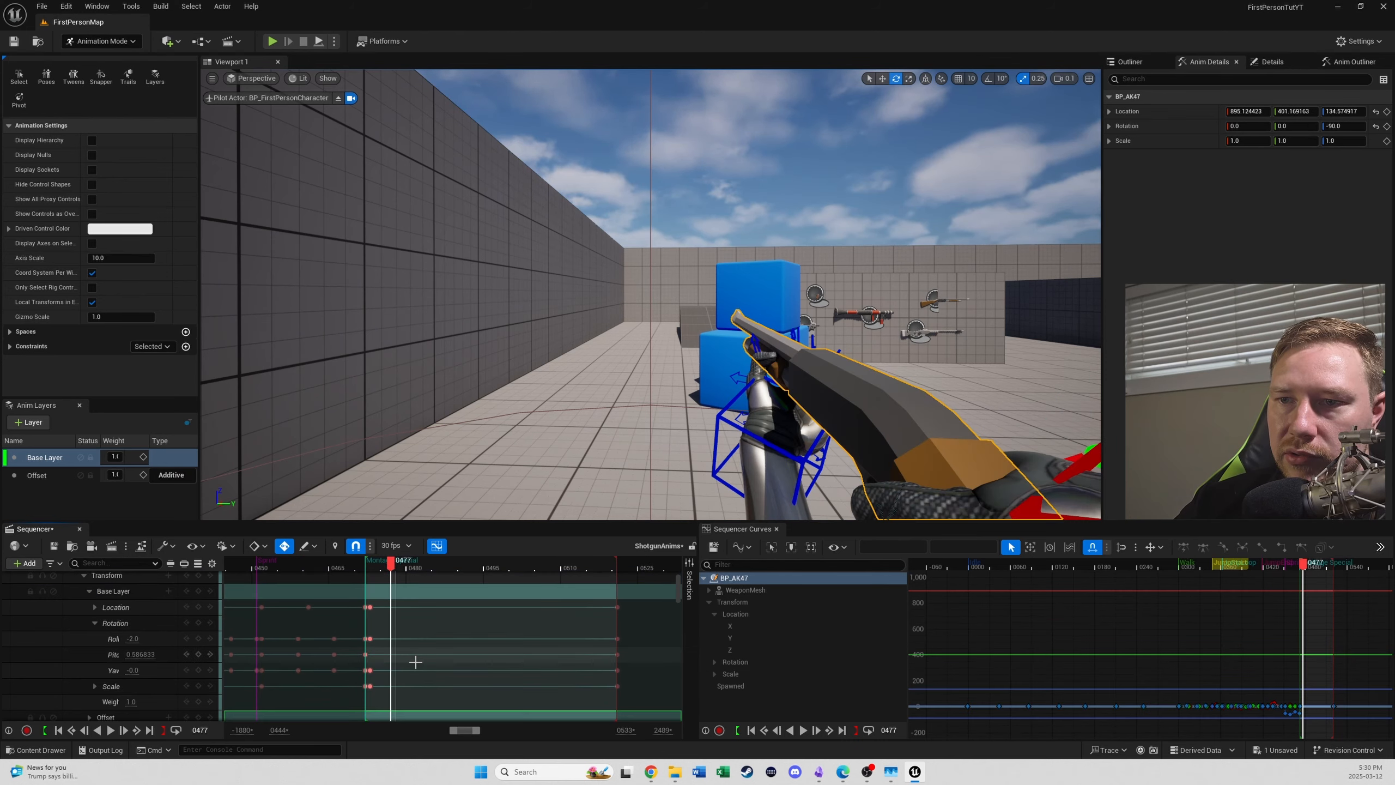
# - Set WeaponMesh's Base Layer pitch to -38 at frame 479 and to -39 at frame 486
pyautogui.press('Right')
pyautogui.press('Right')
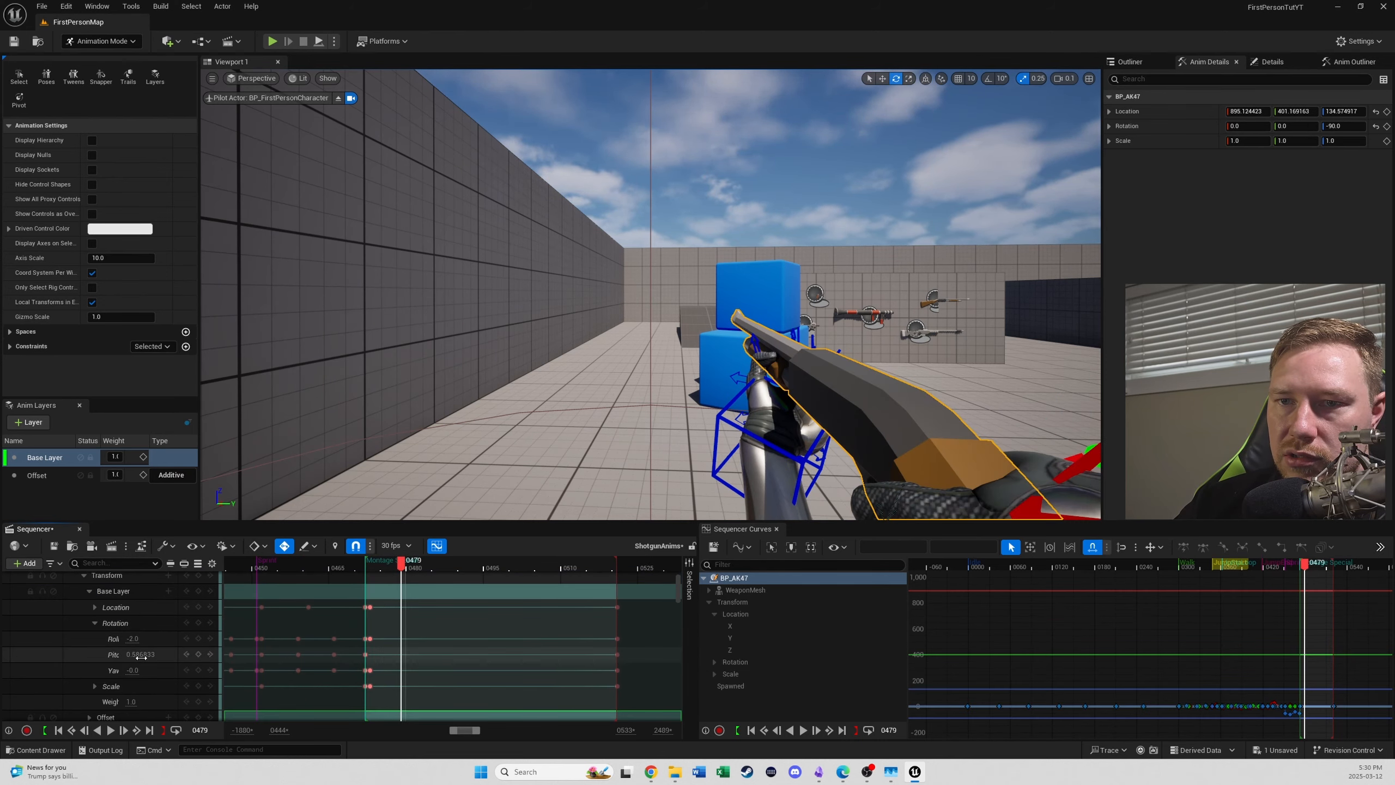
pyautogui.moveTo(140, 657); pyautogui.dragTo(104, 657)
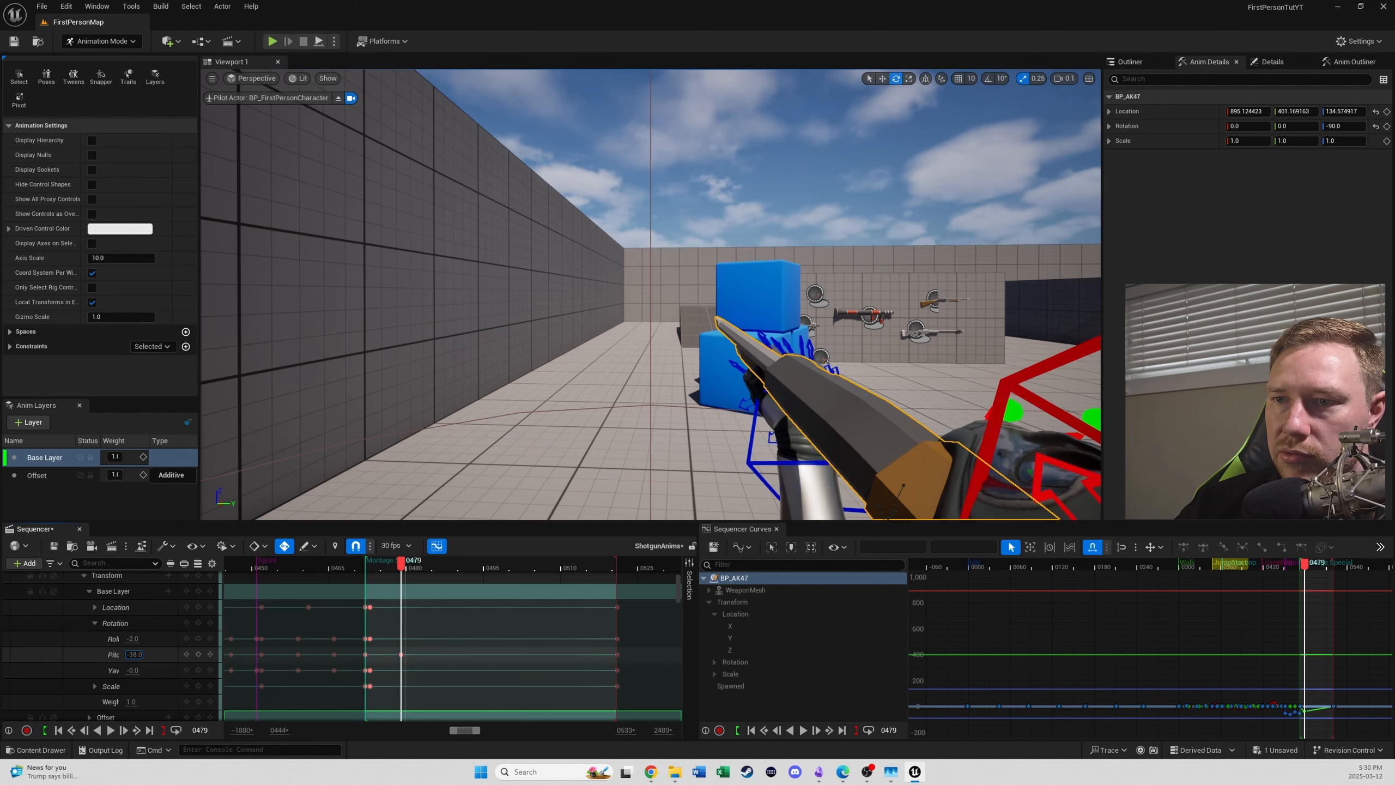
pyautogui.moveTo(403, 569); pyautogui.dragTo(438, 610)
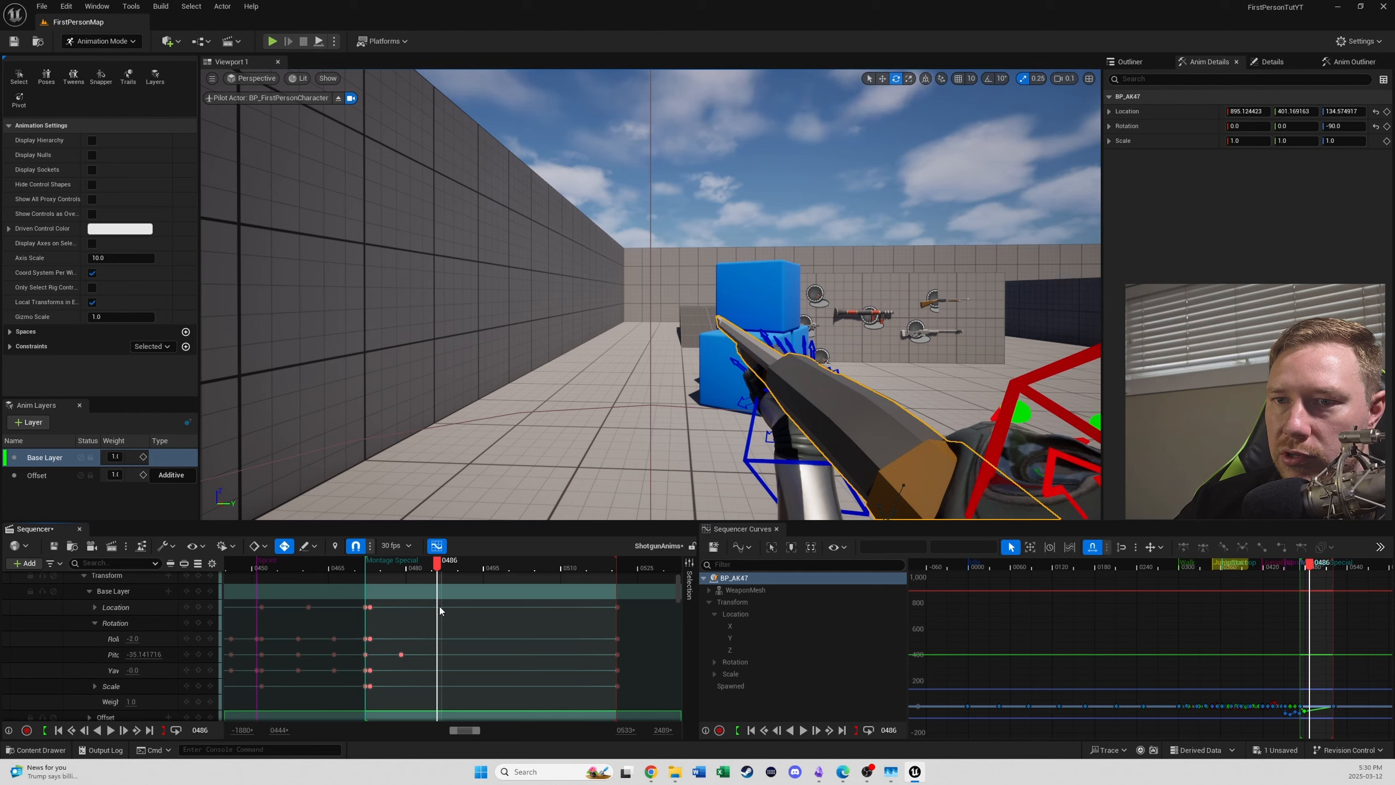
pyautogui.moveTo(143, 655); pyautogui.dragTo(135, 655)
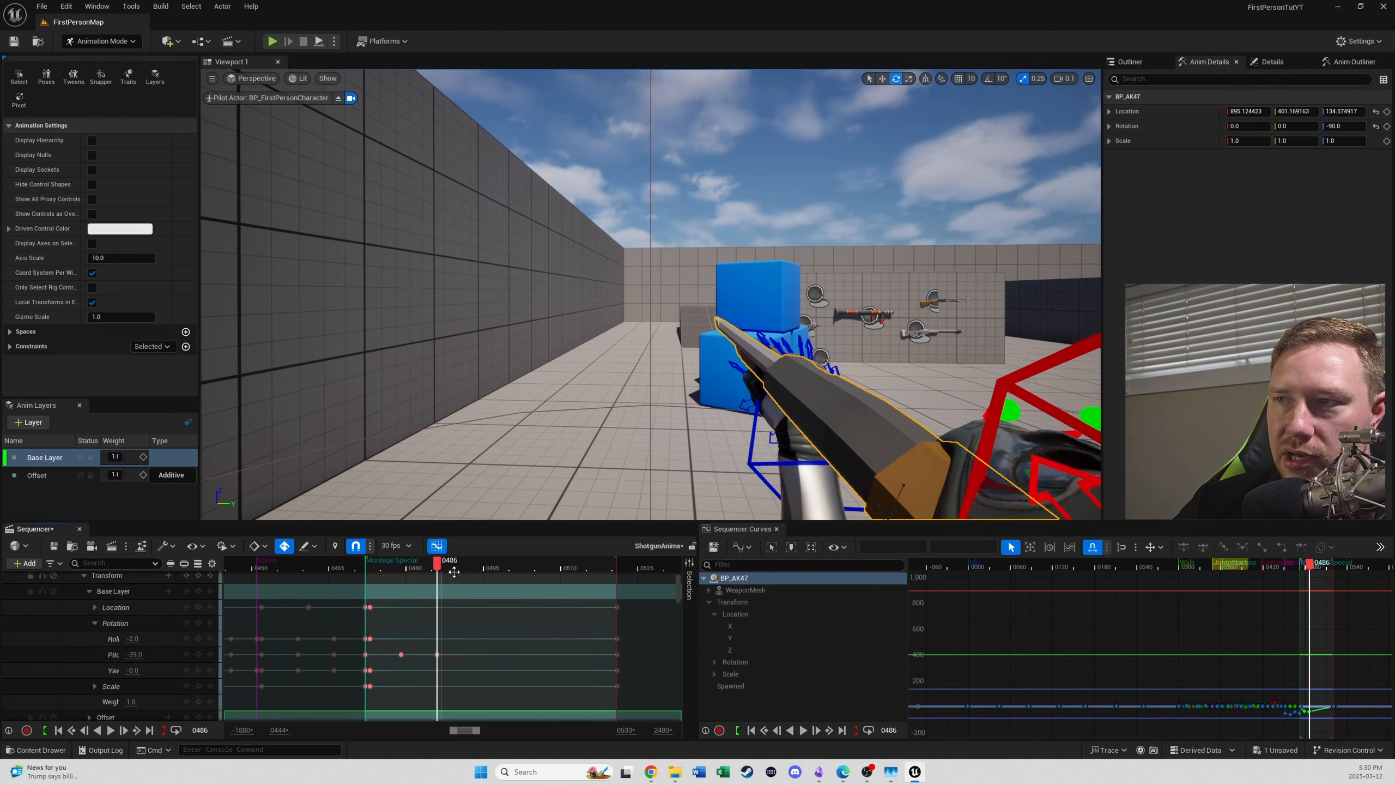
pyautogui.moveTo(439, 567); pyautogui.dragTo(422, 602)
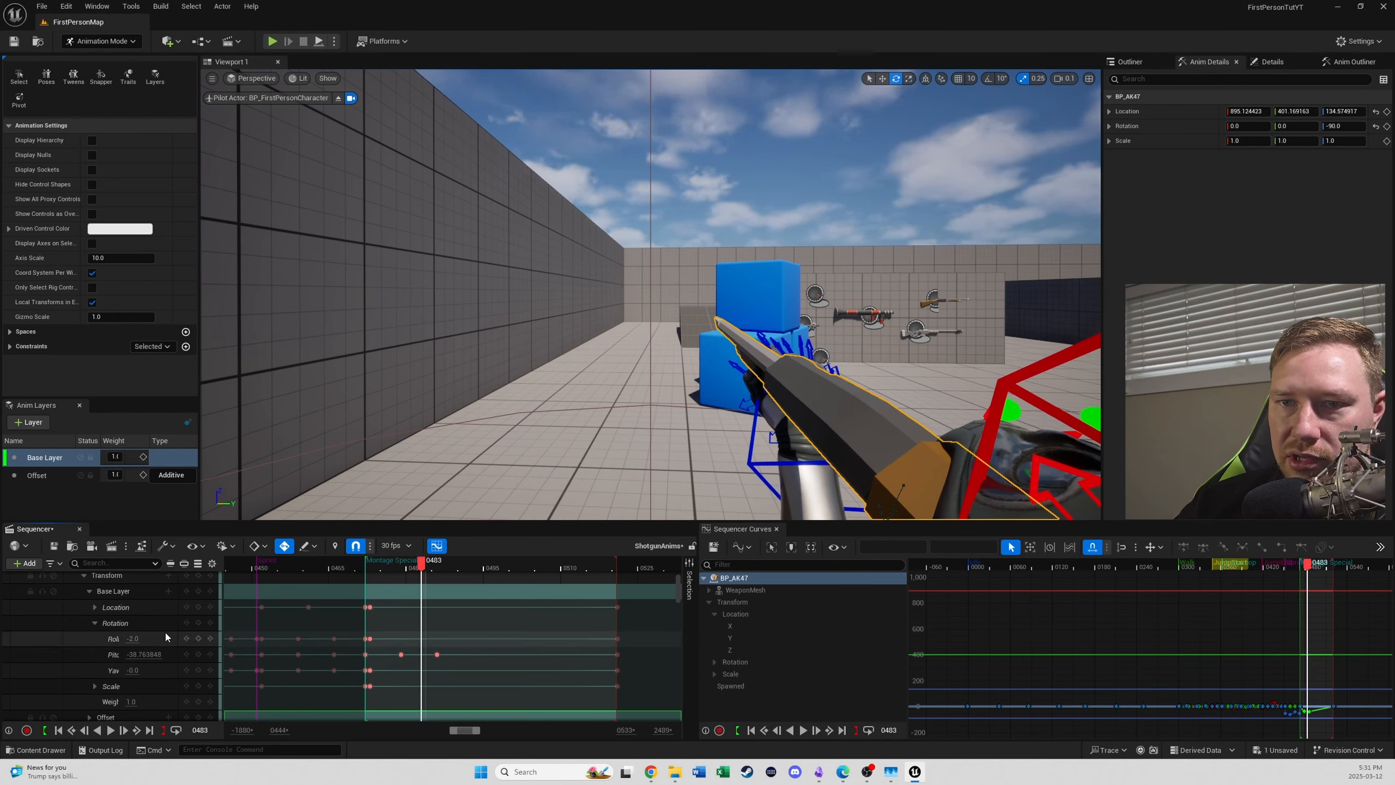
# - Try keying Base Layer Location X at frames 483 and 492 and lowering X and Z at frame 487, undoing every change
pyautogui.click(94, 606)
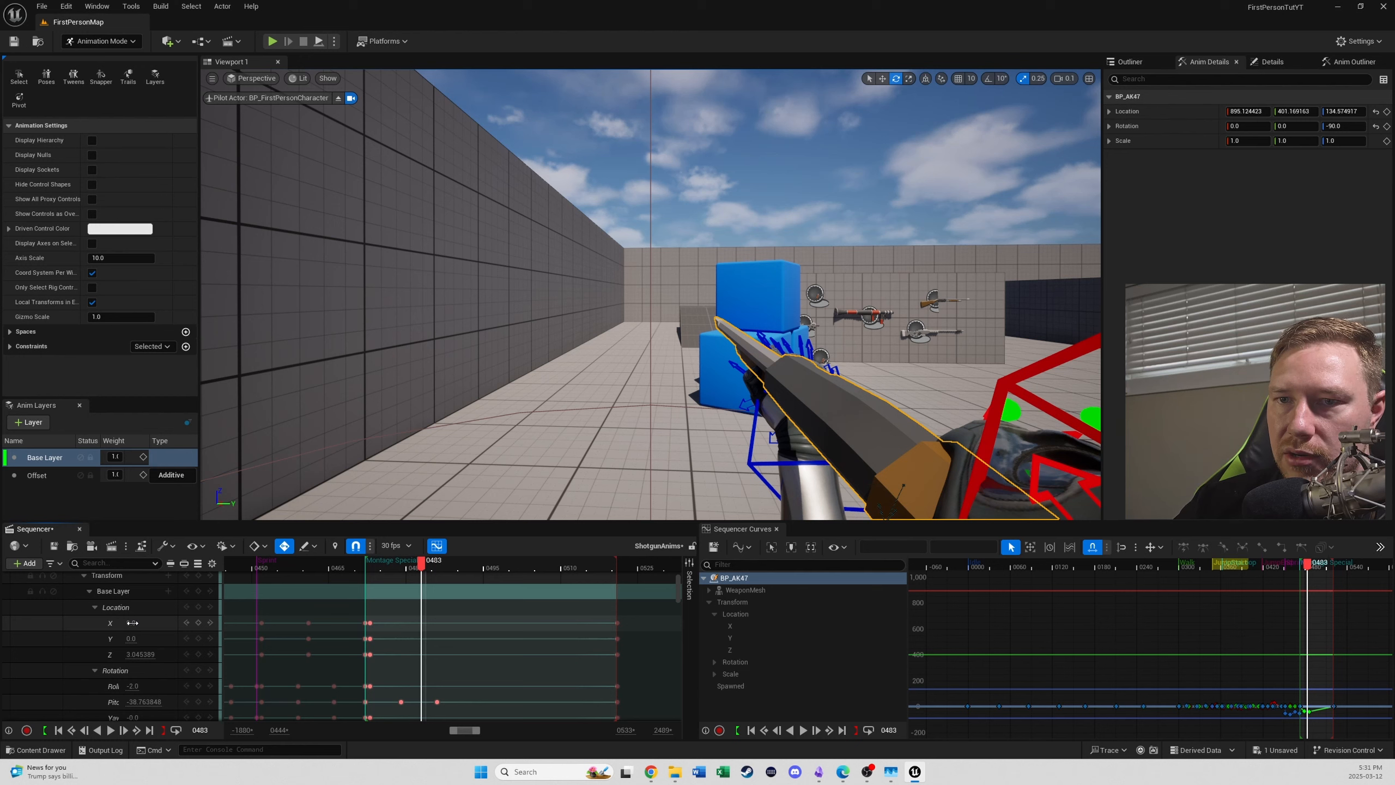
pyautogui.click(198, 623)
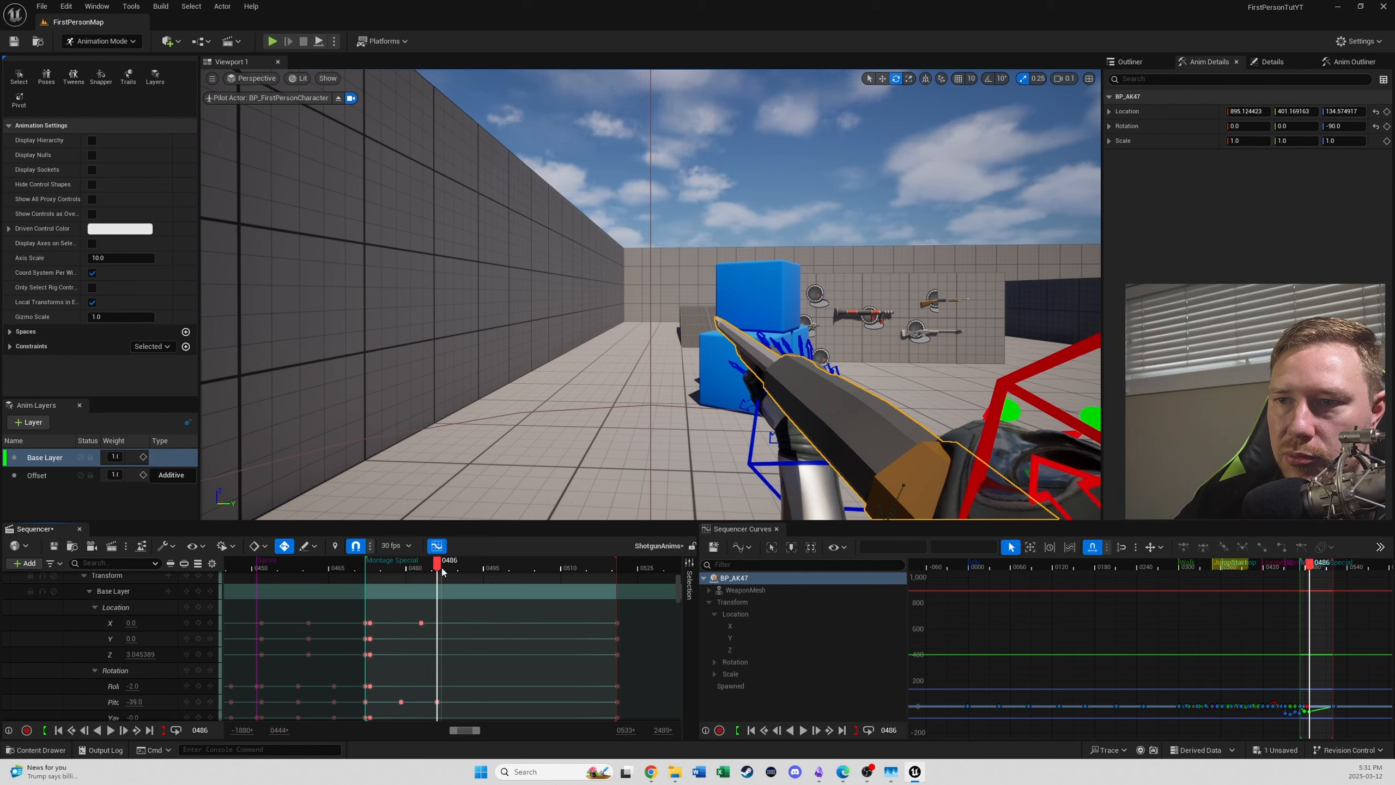
pyautogui.moveTo(441, 567); pyautogui.dragTo(467, 567)
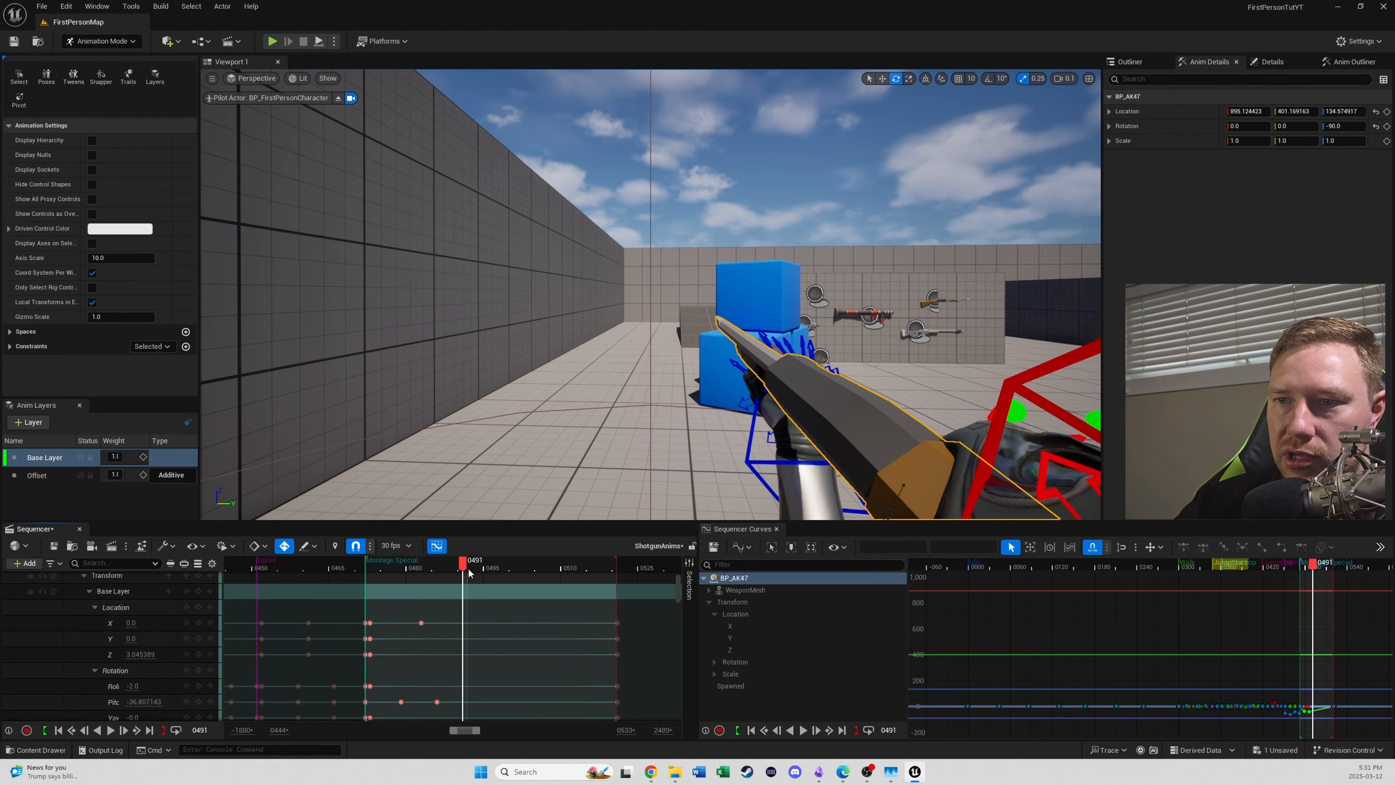
pyautogui.click(199, 623)
pyautogui.moveTo(469, 572); pyautogui.dragTo(443, 568)
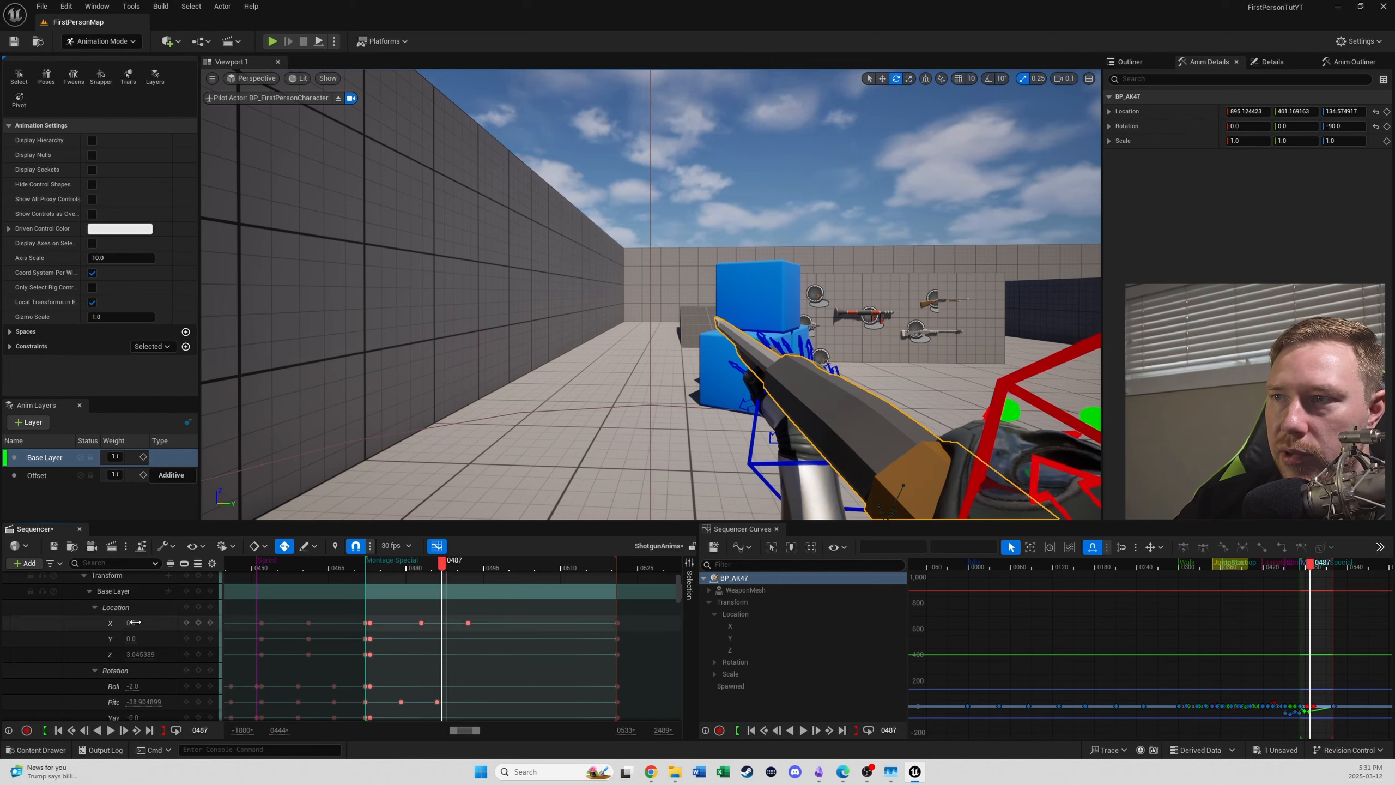
pyautogui.moveTo(134, 623); pyautogui.dragTo(118, 623)
pyautogui.hotkey('ctrl', 'z')
pyautogui.hotkey('ctrl', 'z')
pyautogui.hotkey('ctrl', 'z')
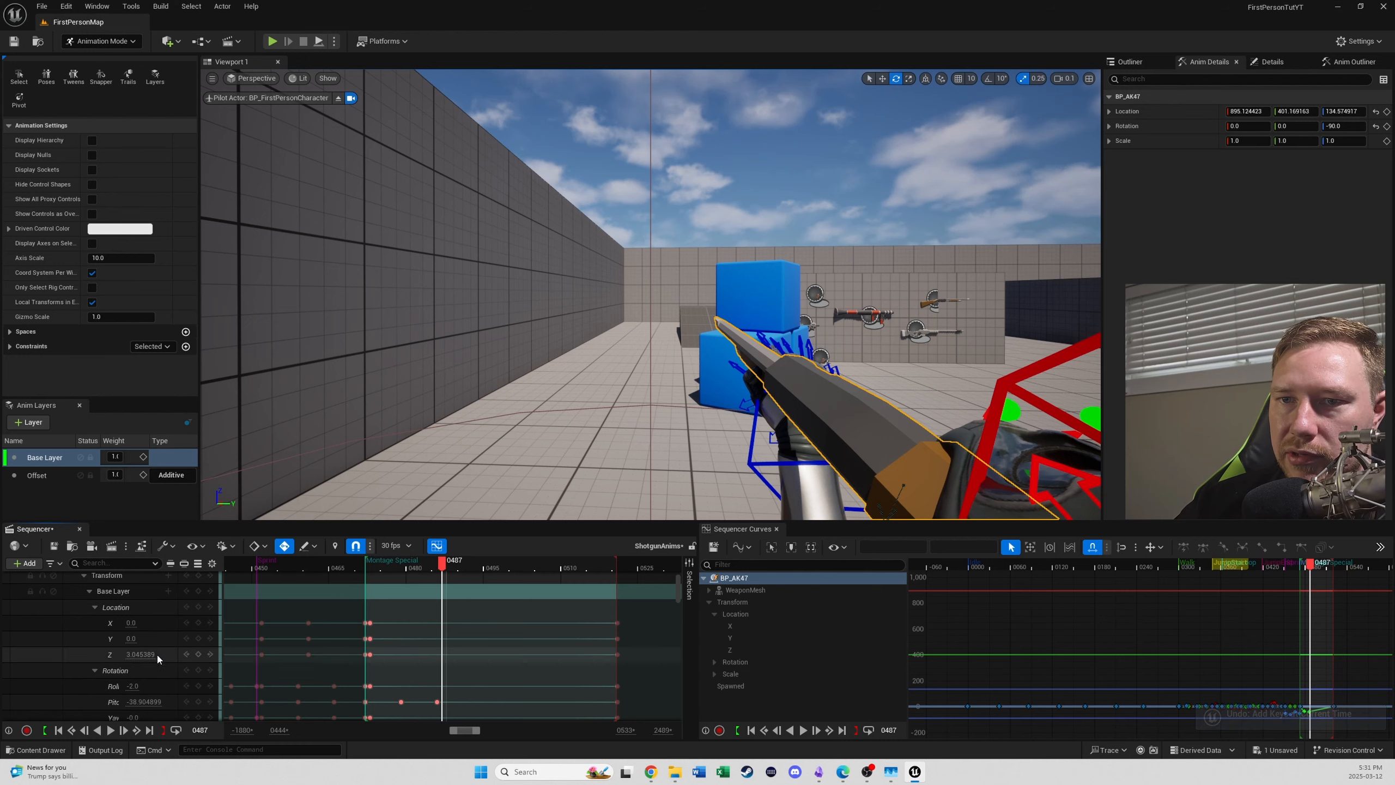
pyautogui.moveTo(142, 653); pyautogui.dragTo(124, 654)
pyautogui.hotkey('ctrl', 'z')
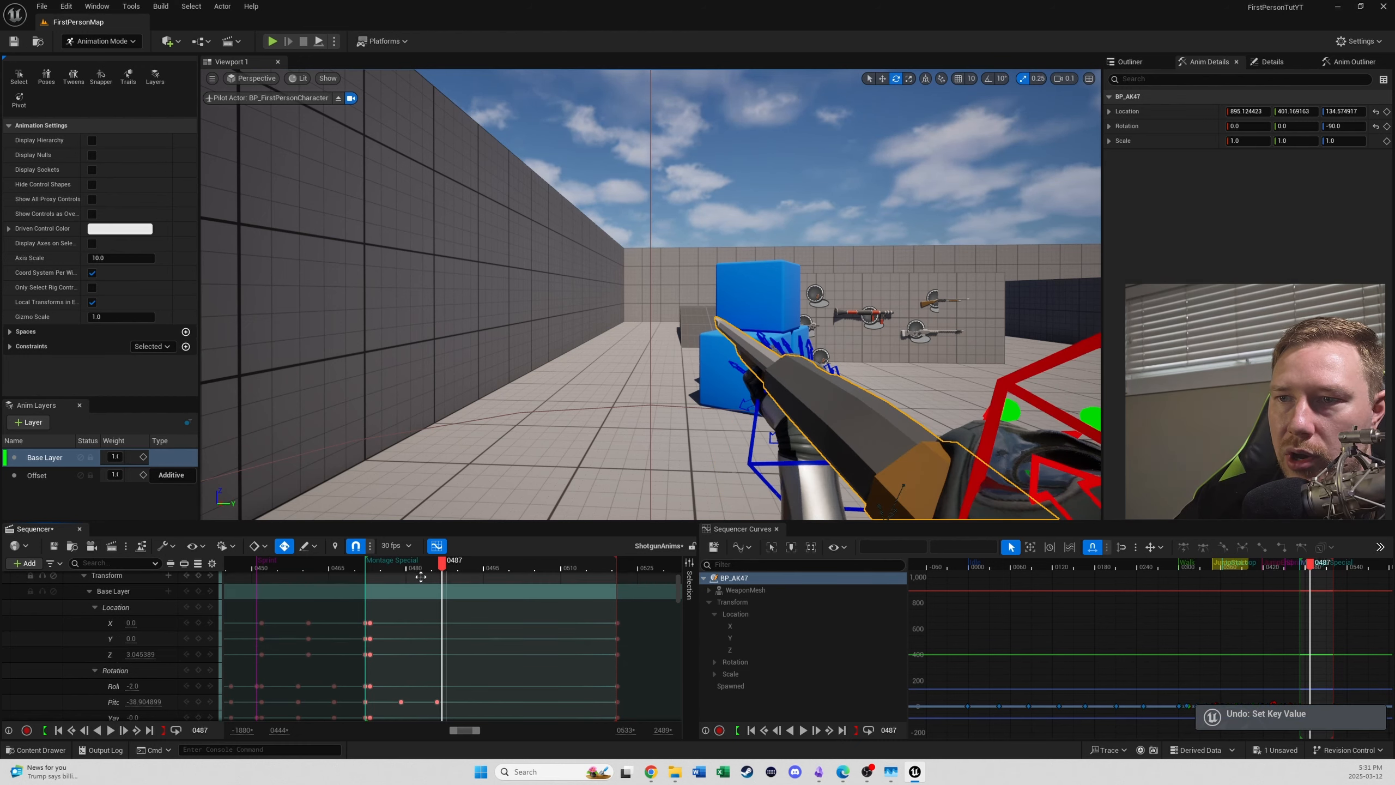
# - Key WeaponMesh's Base Layer Location Y at frames 482 and 492, and set it to -3 at frame 486 between them
pyautogui.moveTo(433, 573); pyautogui.dragTo(468, 572)
pyautogui.click(198, 638)
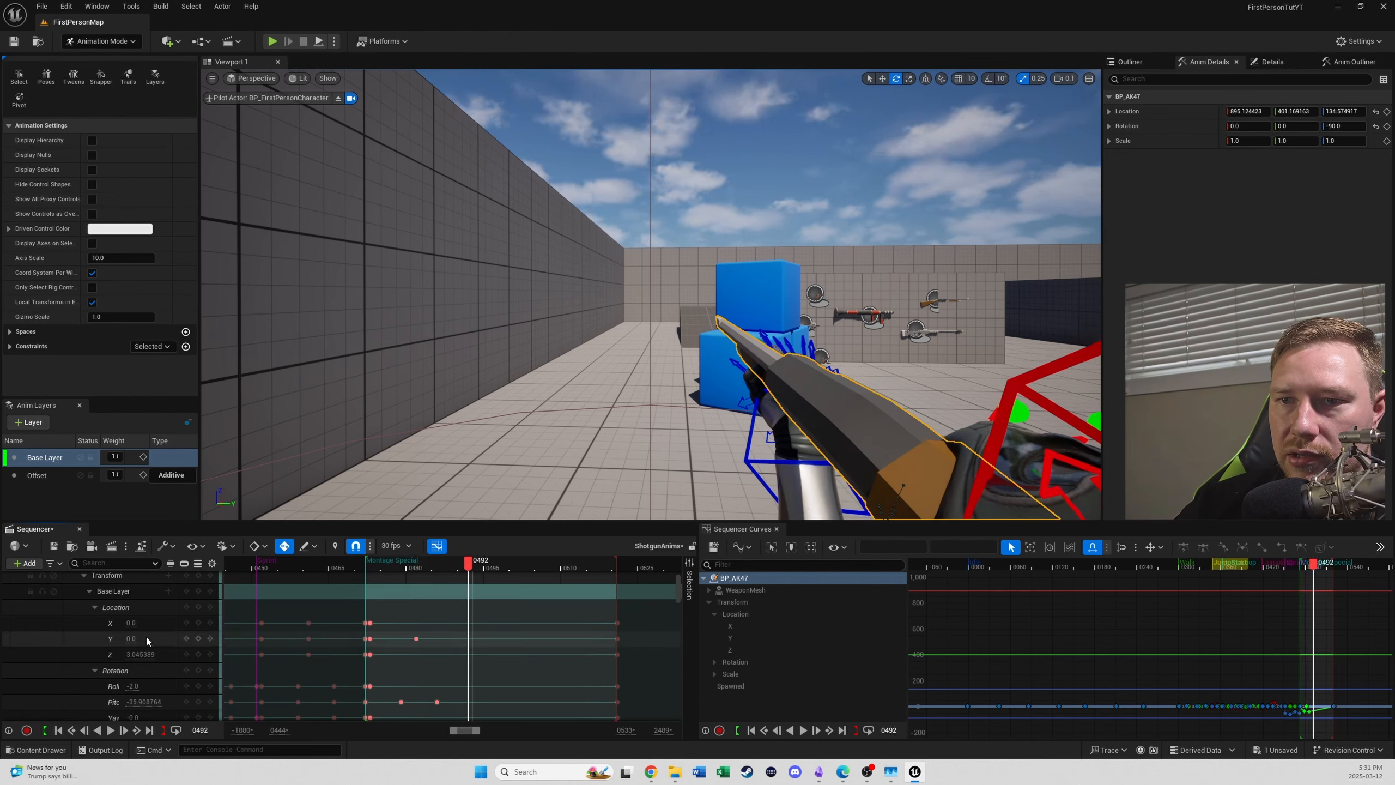
pyautogui.click(199, 638)
pyautogui.click(432, 572)
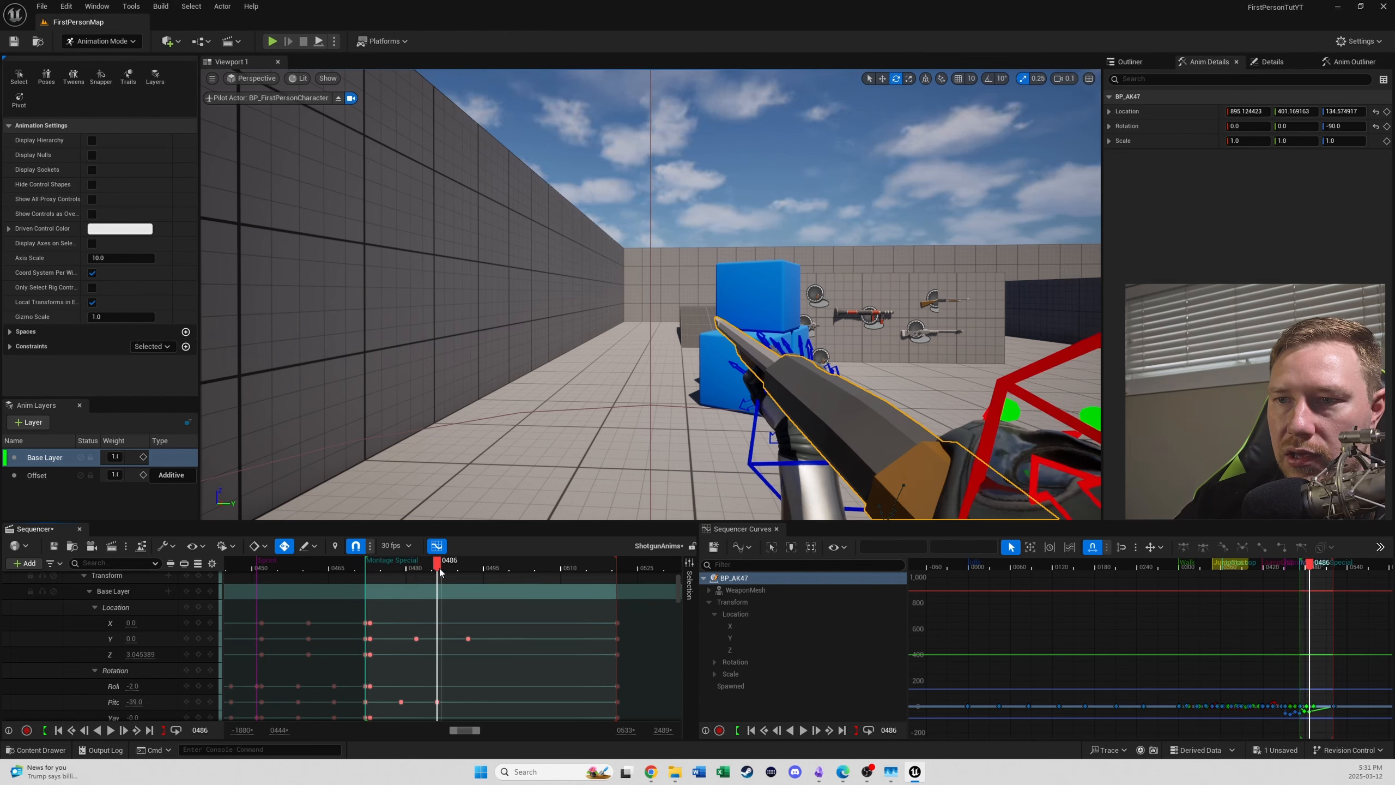
pyautogui.moveTo(131, 639)
pyautogui.mouseDown()
pyautogui.moveTo(102, 639)
pyautogui.moveTo(119, 638)
pyautogui.mouseUp()
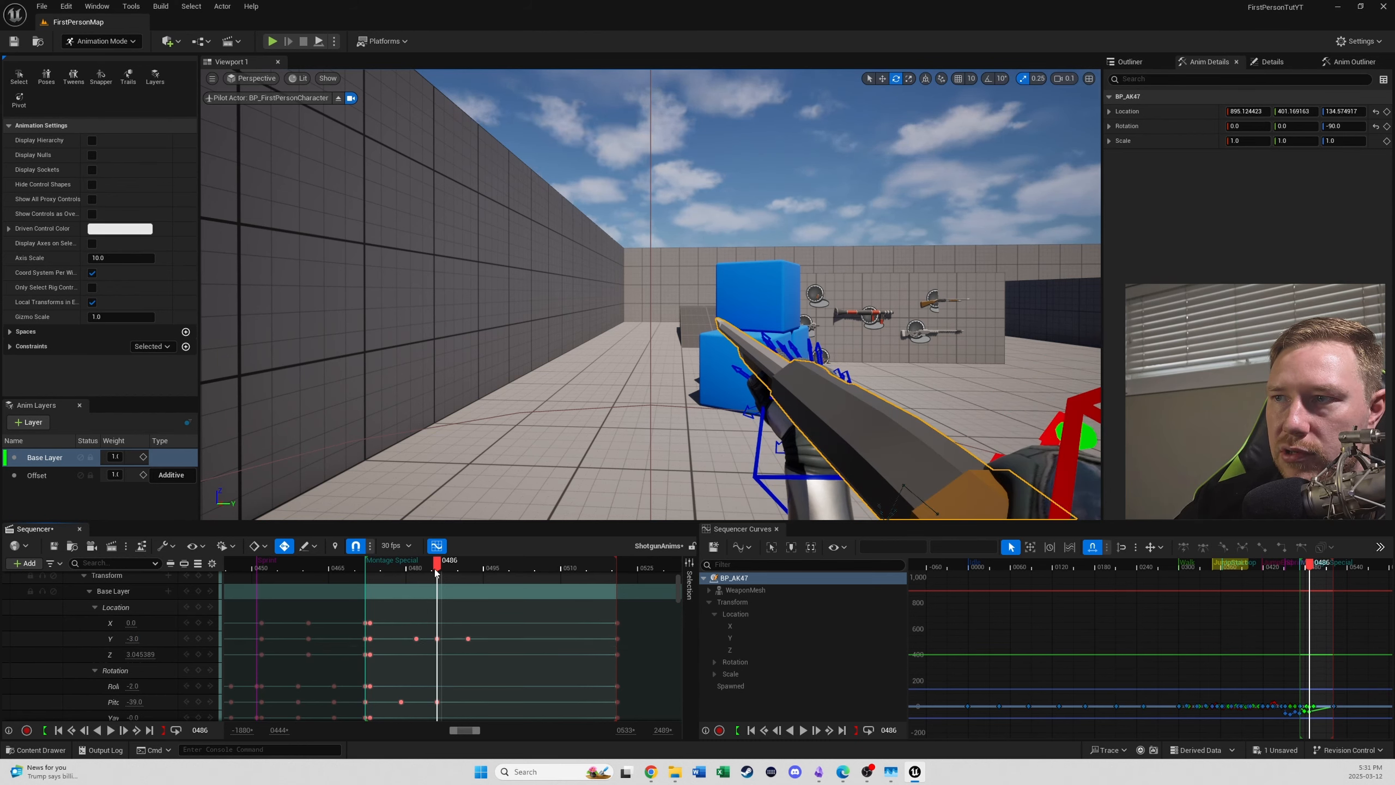
pyautogui.moveTo(436, 572); pyautogui.dragTo(530, 633)
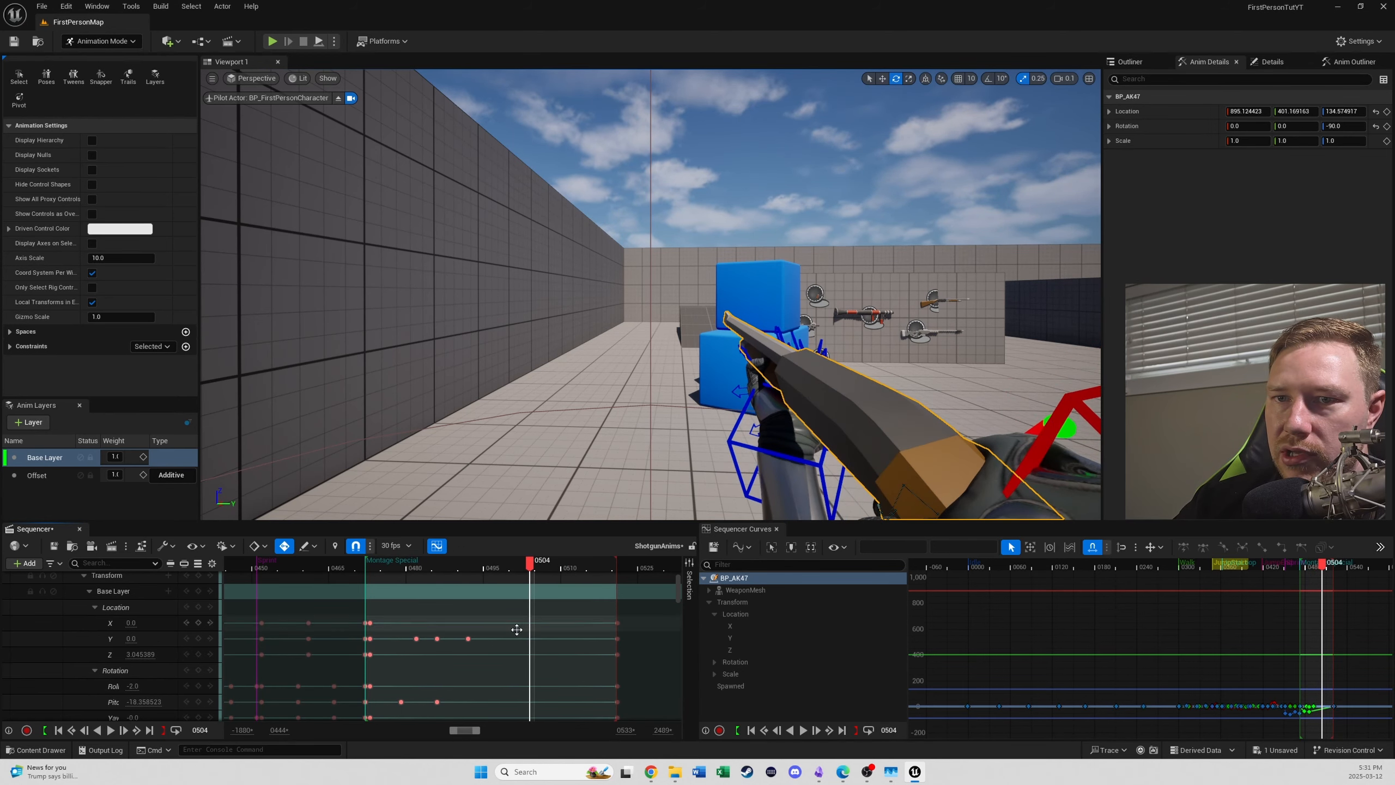
# - Filter the Sequencer tracks by "hand" and key hand_l_ik_ctrl at frames 479 and 493
pyautogui.click(111, 557)
pyautogui.write('hand')
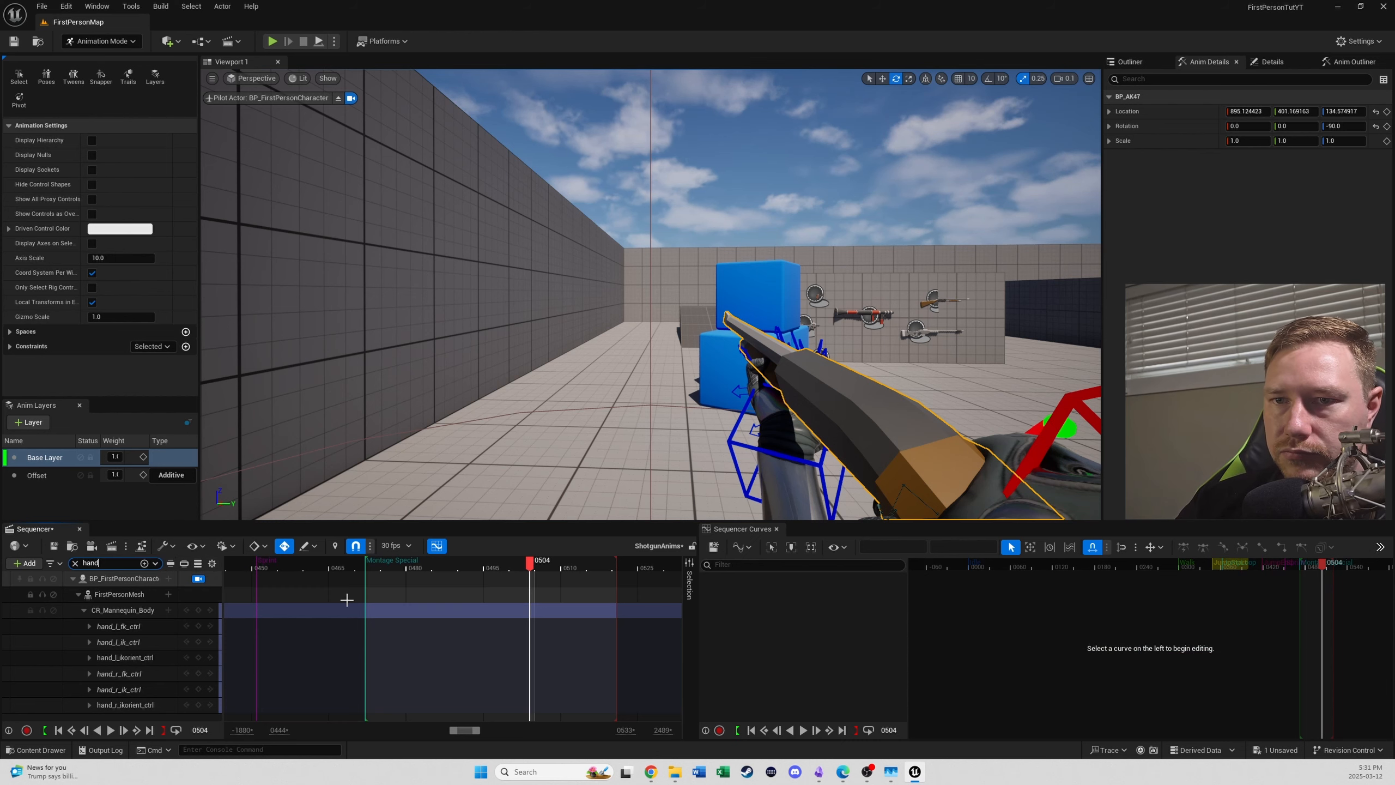
pyautogui.click(118, 642)
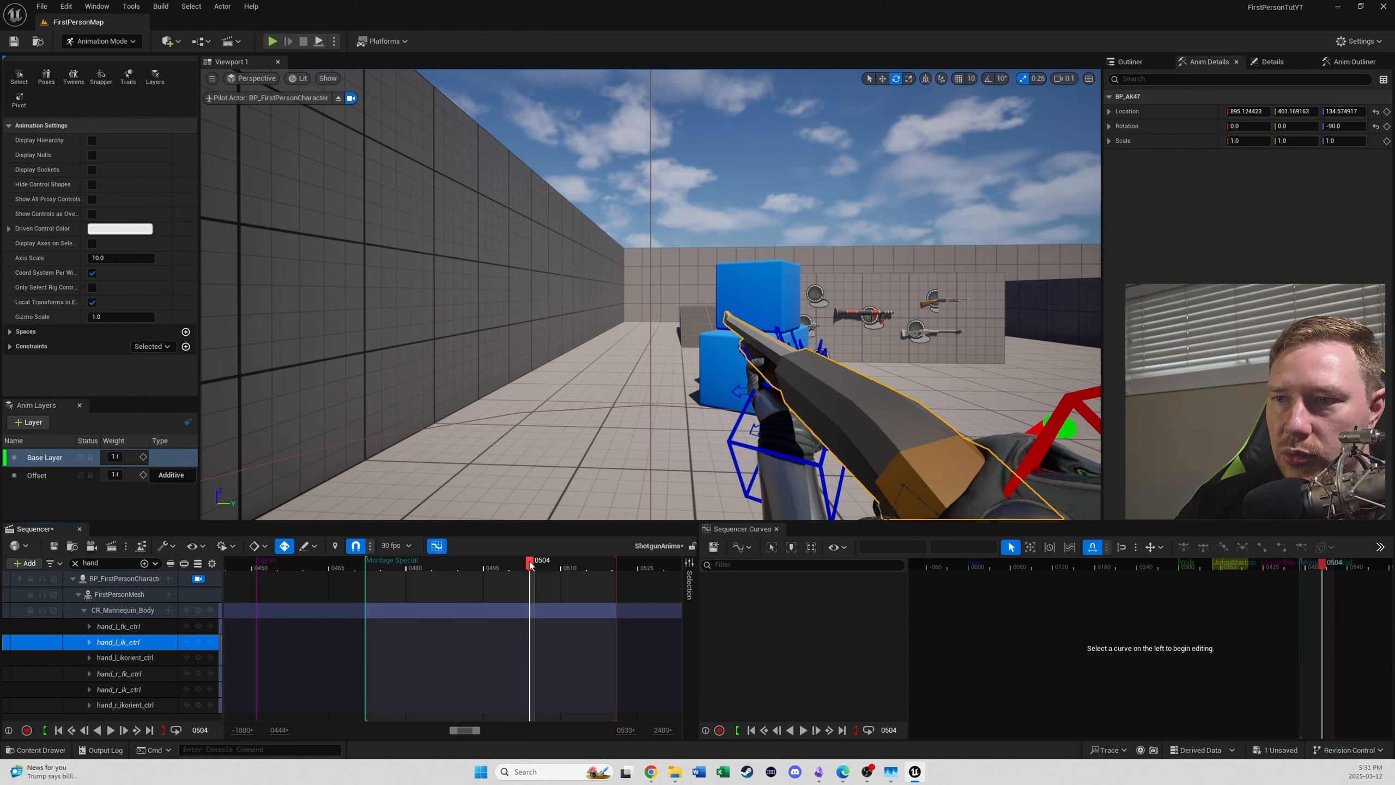
pyautogui.moveTo(531, 564); pyautogui.dragTo(402, 584)
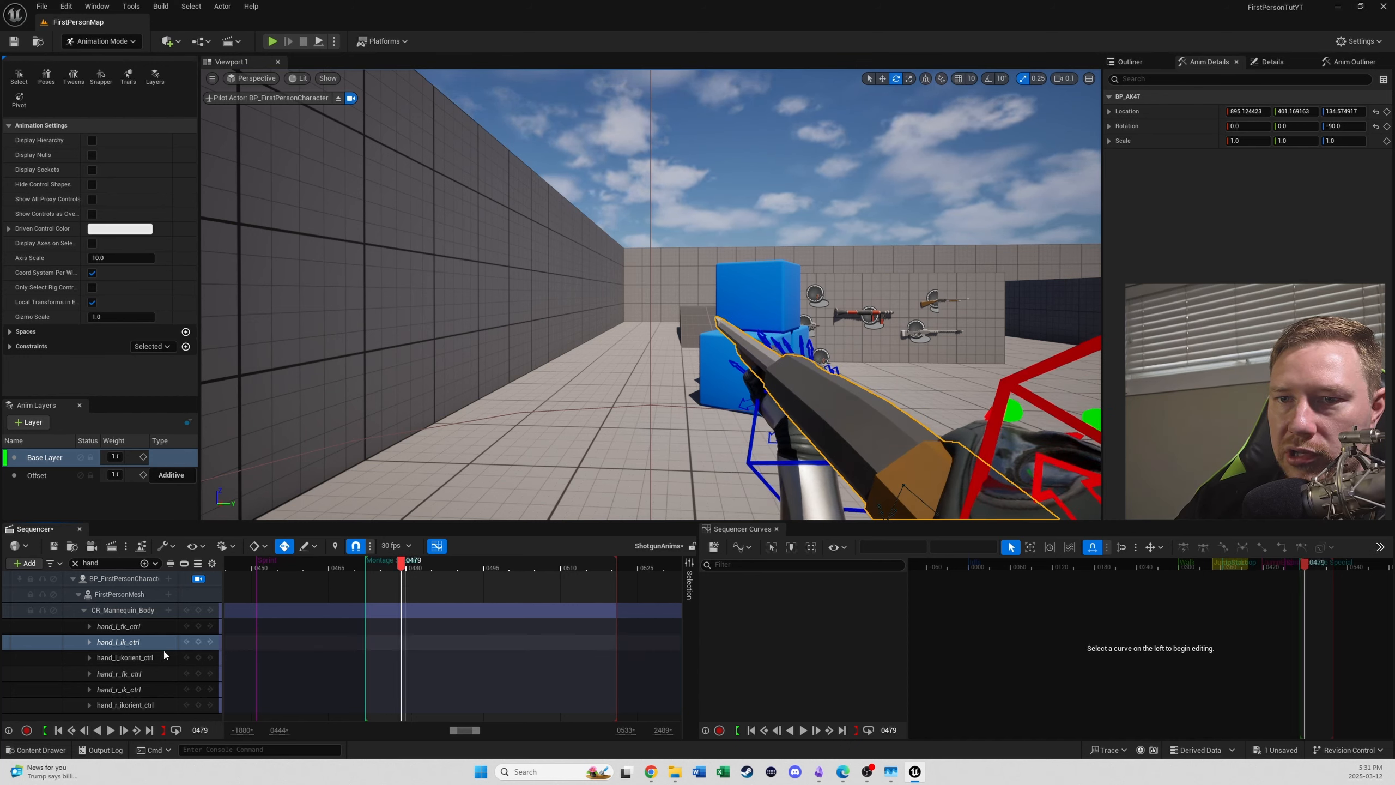
pyautogui.click(198, 642)
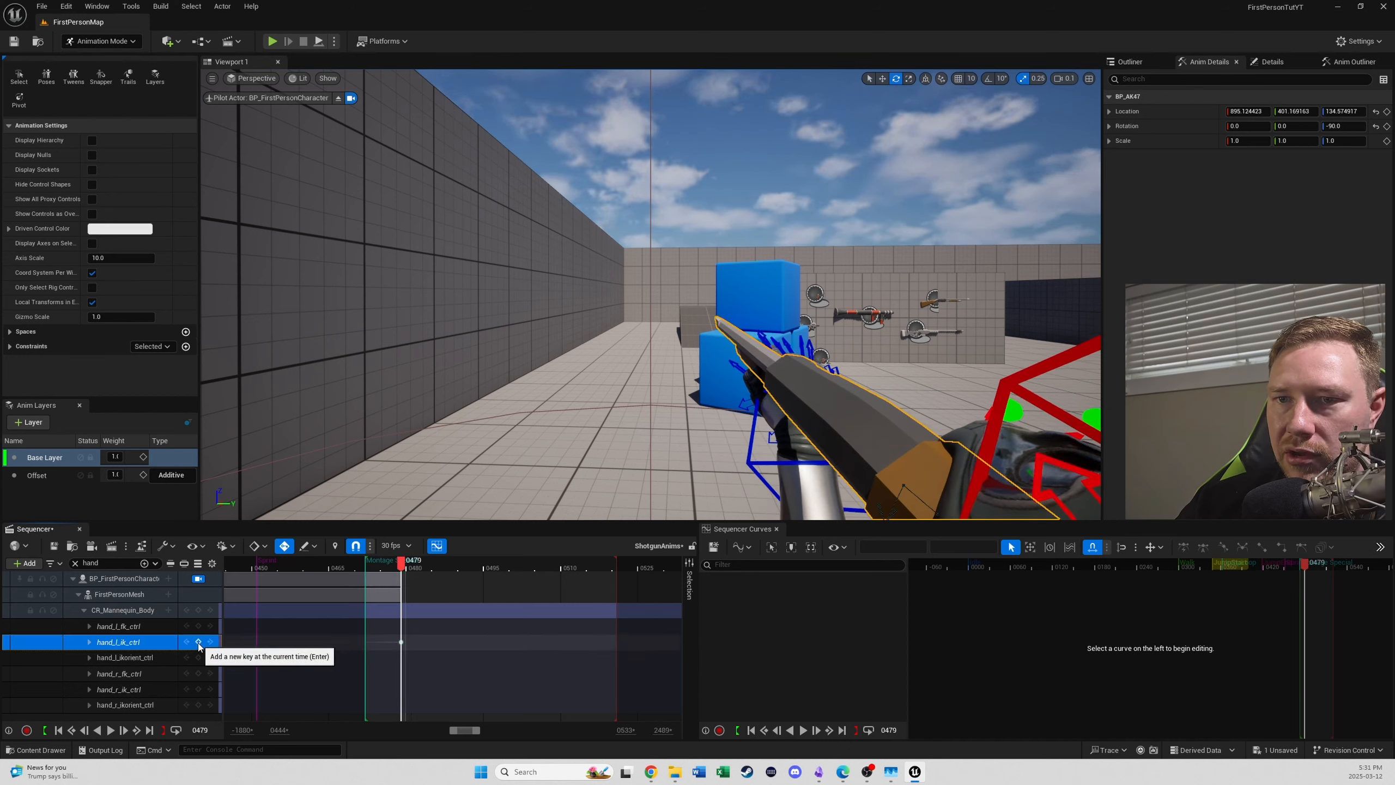
pyautogui.click(408, 569)
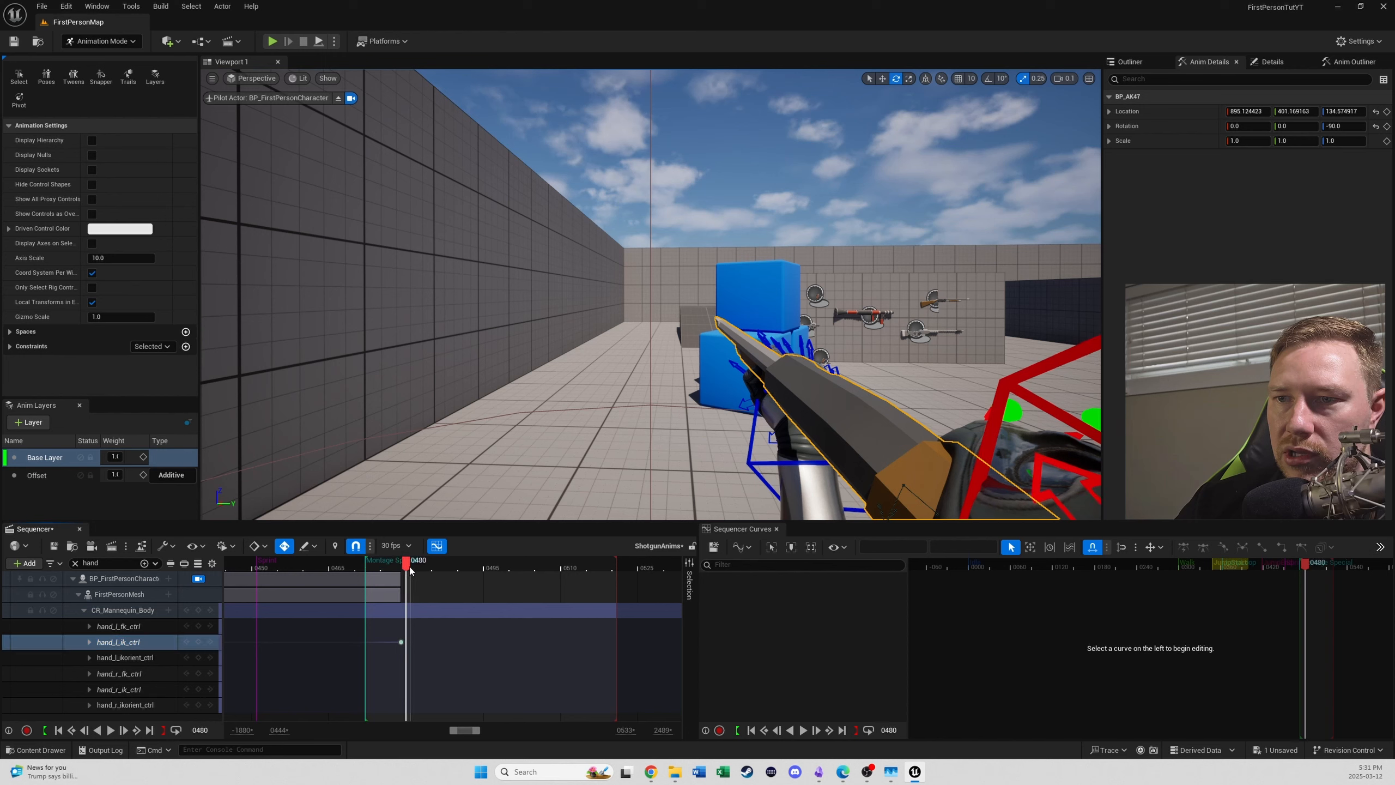
pyautogui.moveTo(416, 571); pyautogui.dragTo(475, 567)
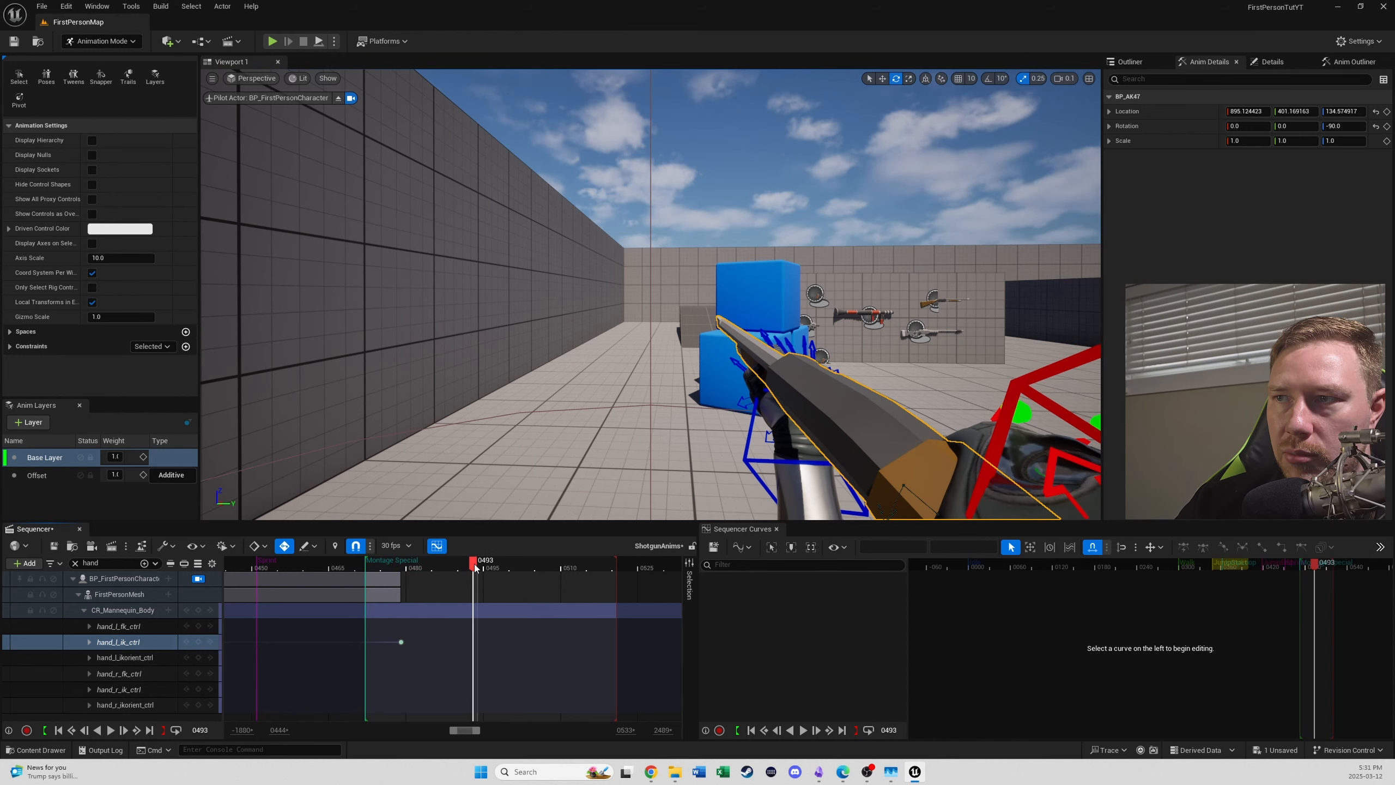
pyautogui.click(198, 641)
# - Nudge hand_l_ik_ctrl at frame 482 and move it to a location of about -9.4, 95.7, -6.0 at frame 493
pyautogui.moveTo(479, 570); pyautogui.dragTo(416, 584)
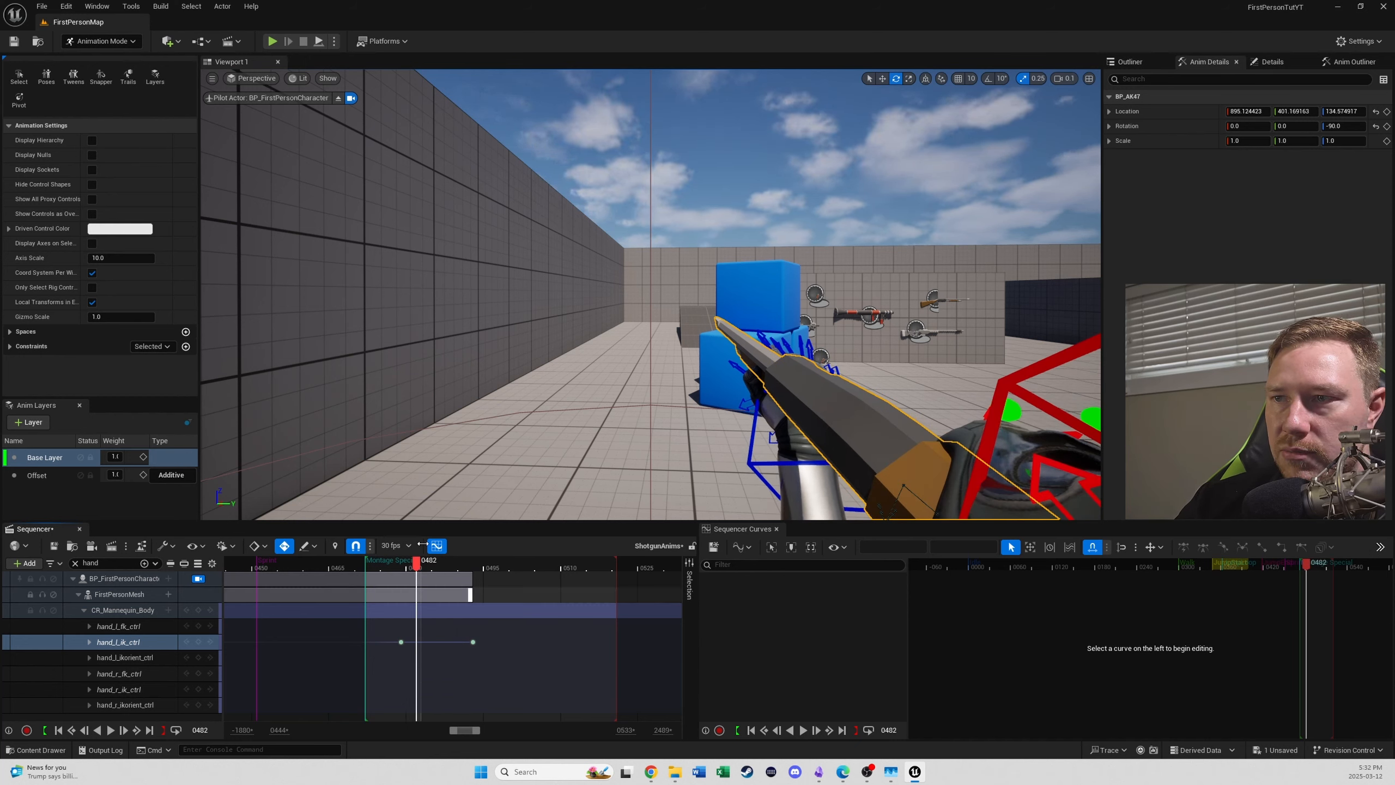
pyautogui.hotkey('ctrl', 'z')
pyautogui.press('w')
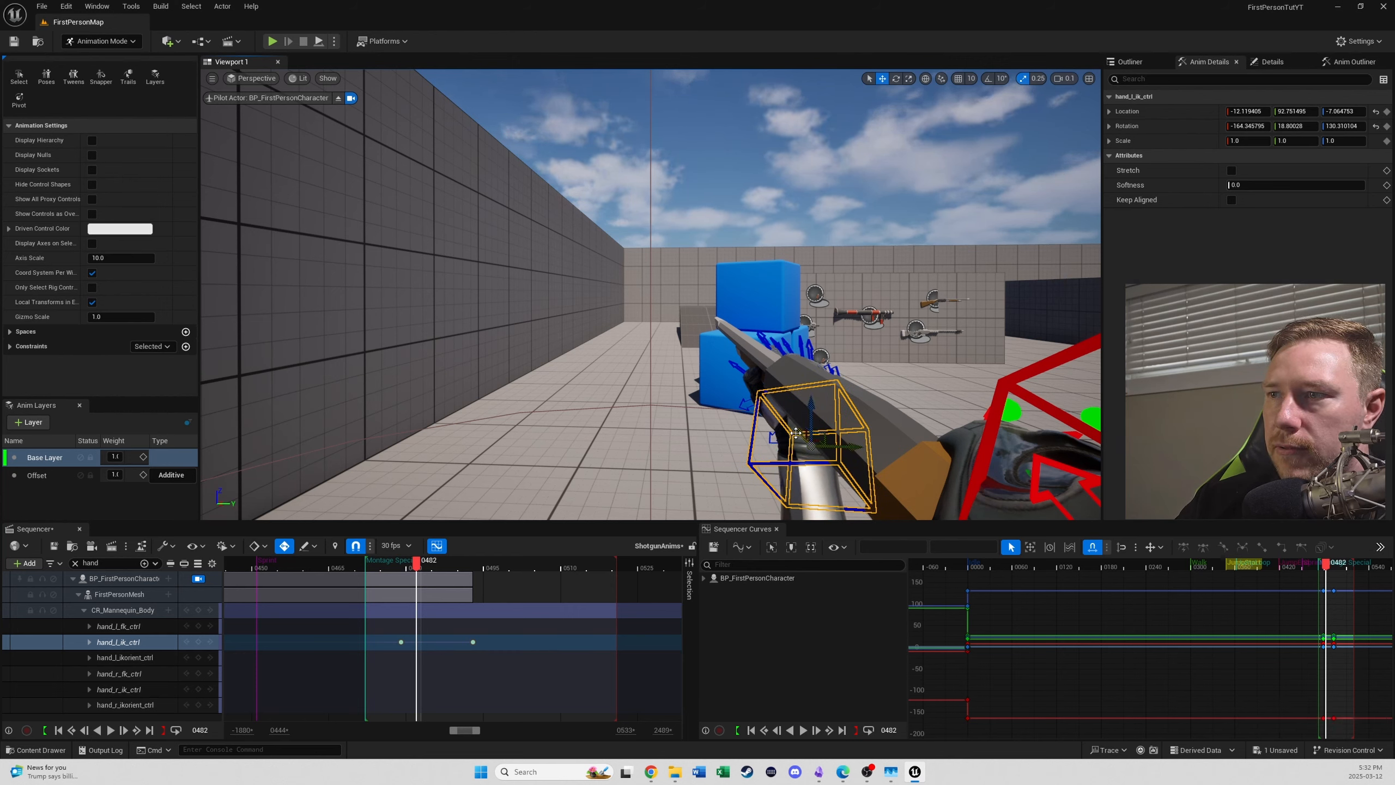
pyautogui.moveTo(795, 433); pyautogui.dragTo(792, 431)
pyautogui.moveTo(535, 567); pyautogui.dragTo(402, 592)
pyautogui.press('space')
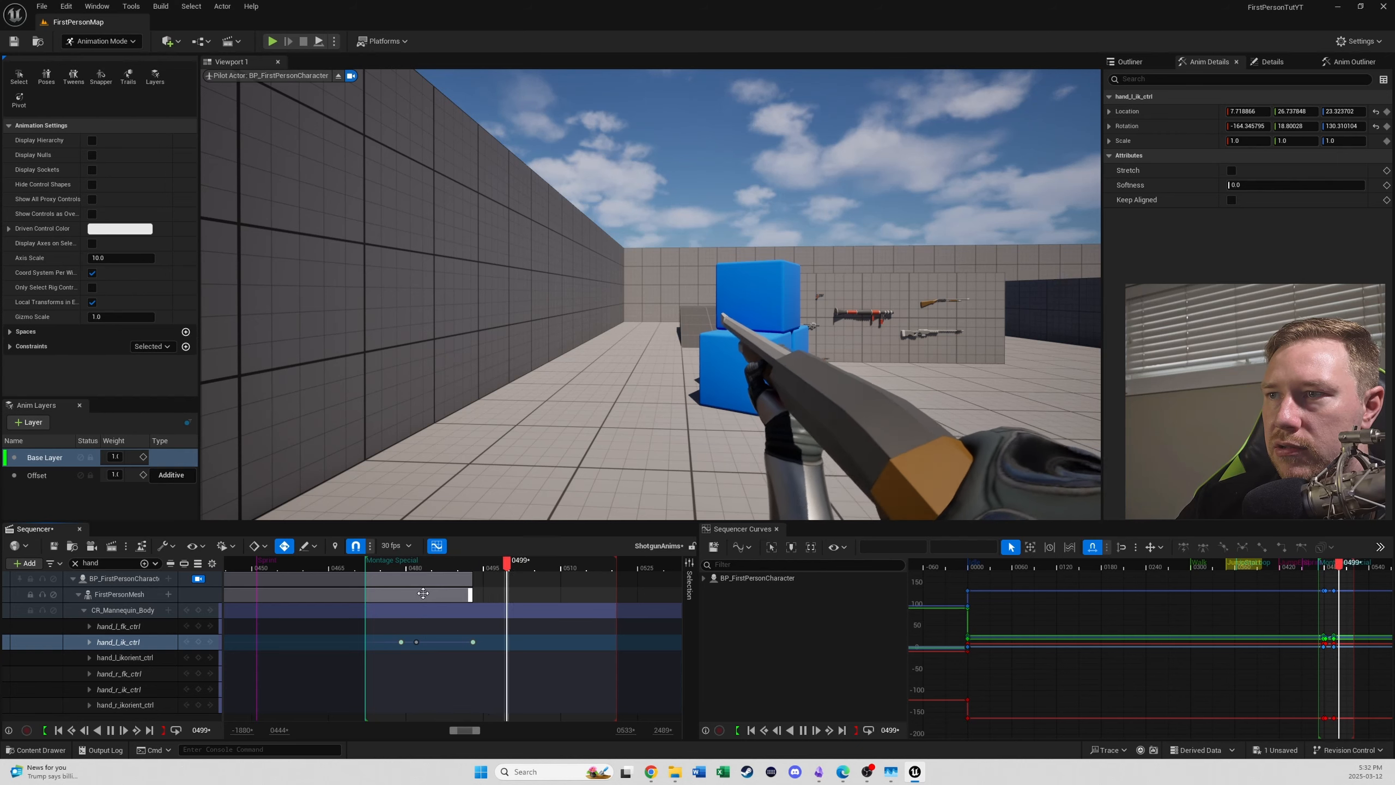
pyautogui.press('space')
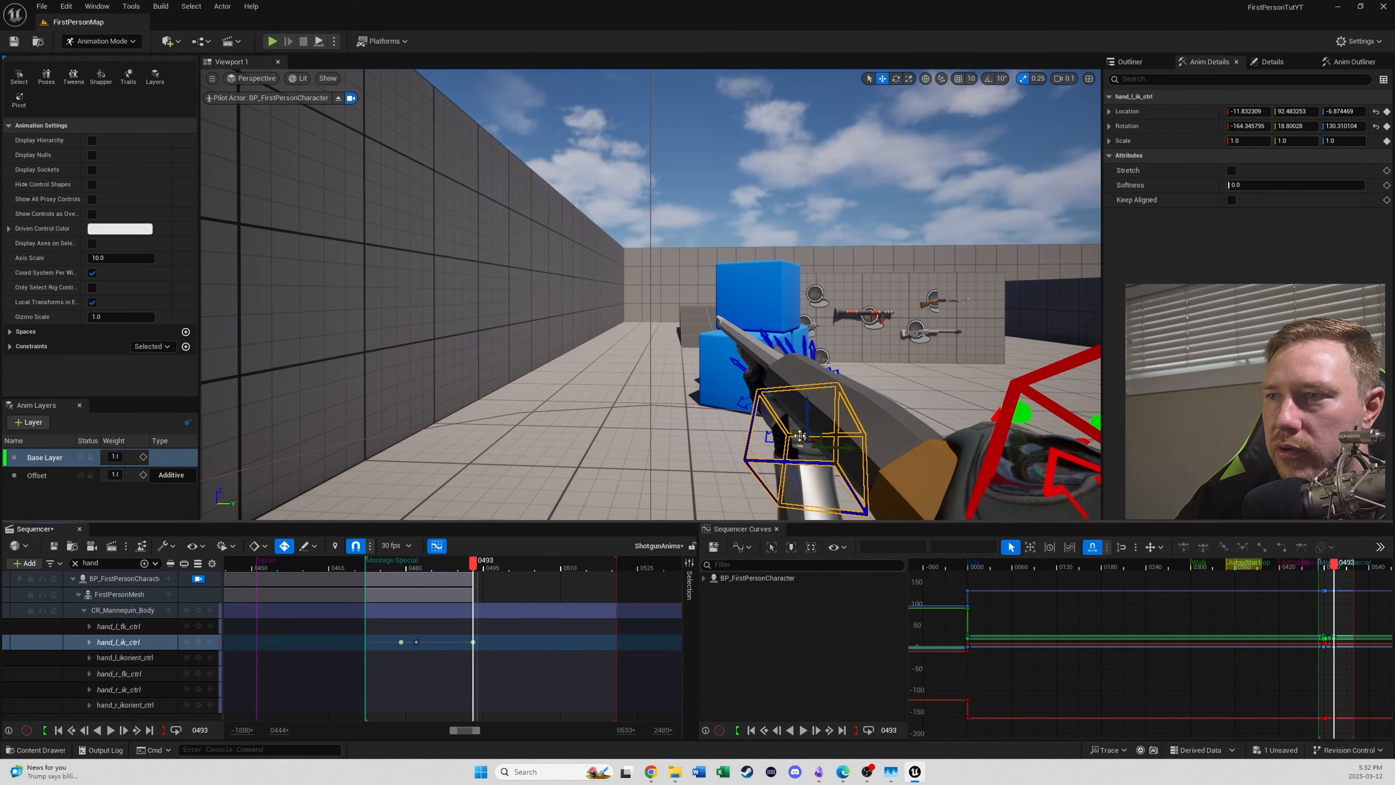
pyautogui.moveTo(799, 435); pyautogui.dragTo(789, 424)
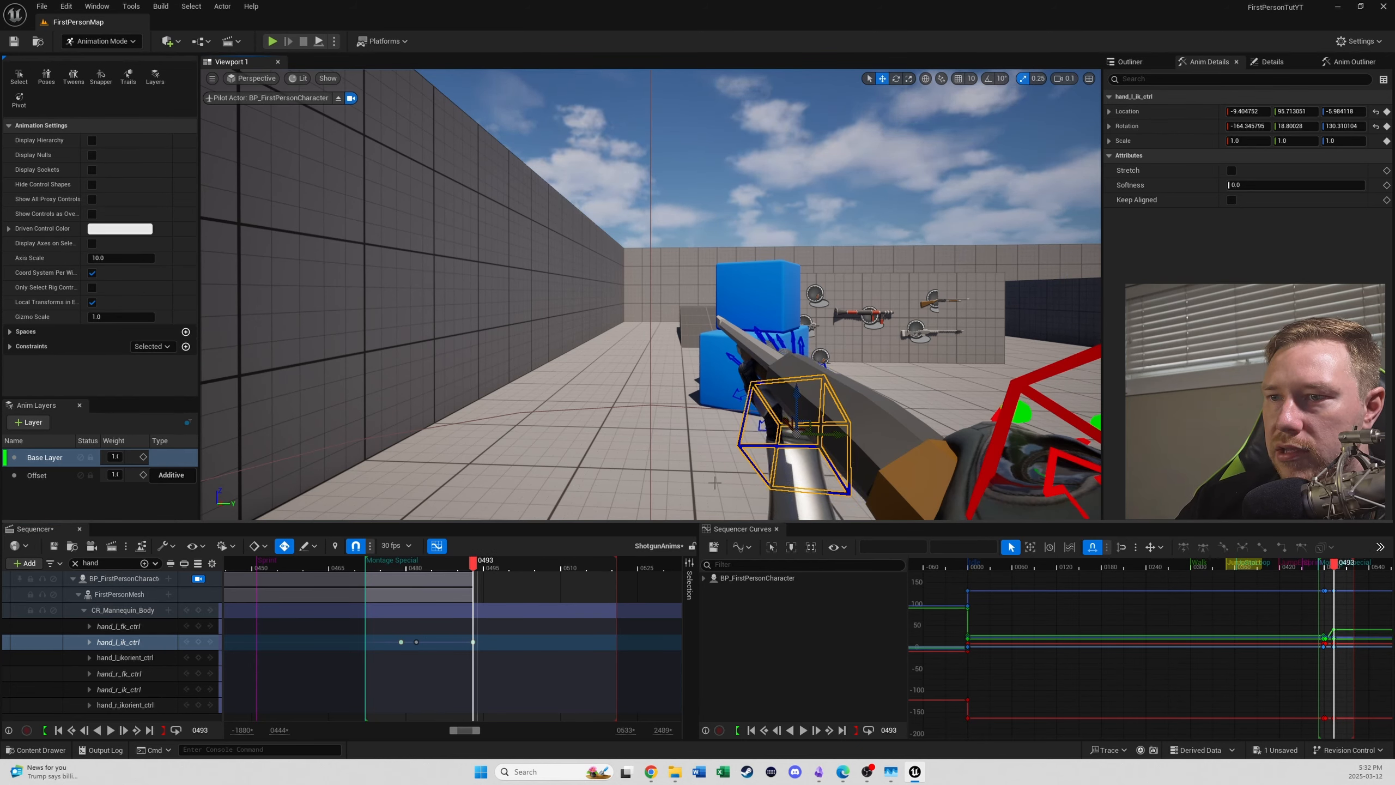
# - Play the Montage Special section from about frame 482 to review the left-hand motion
pyautogui.moveTo(476, 563); pyautogui.dragTo(387, 564)
pyautogui.press('space')
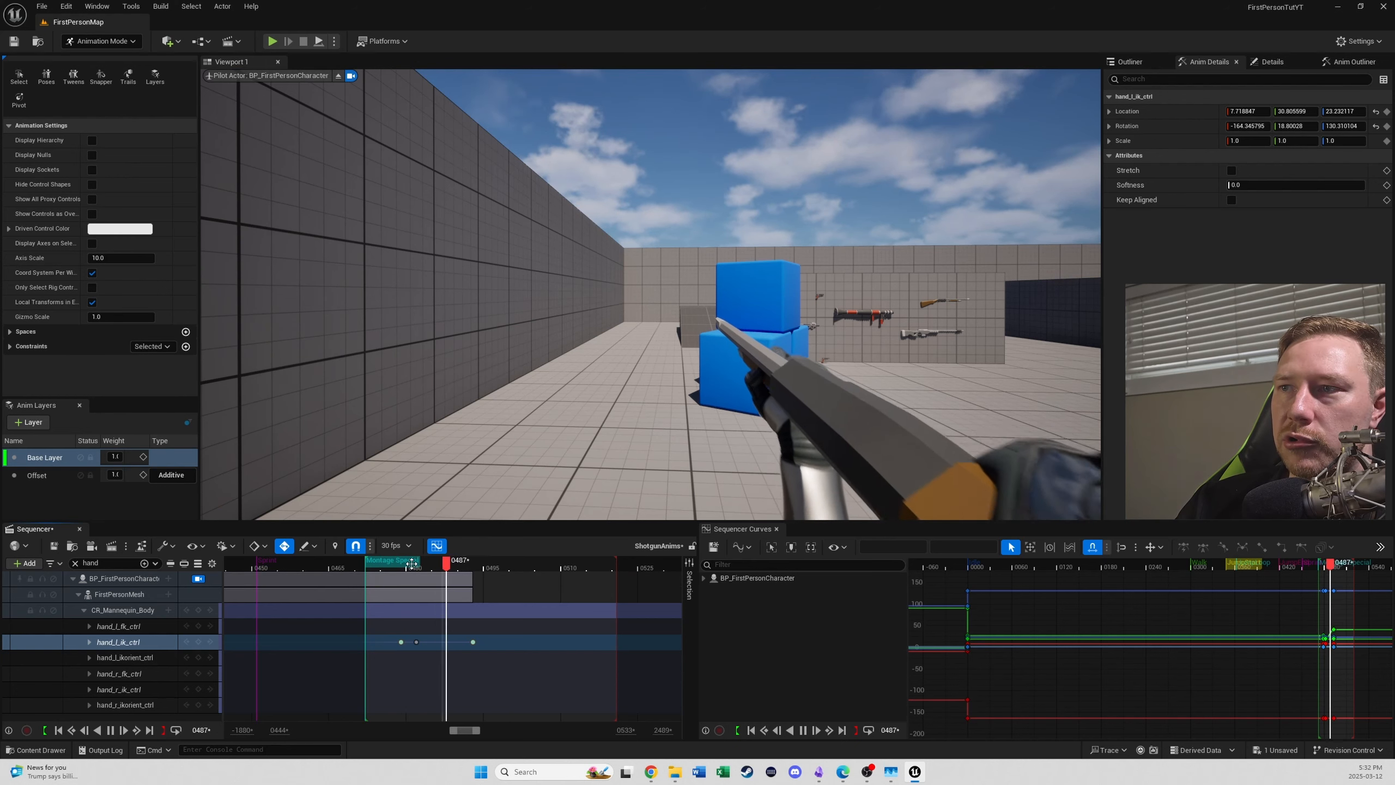
pyautogui.press('space')
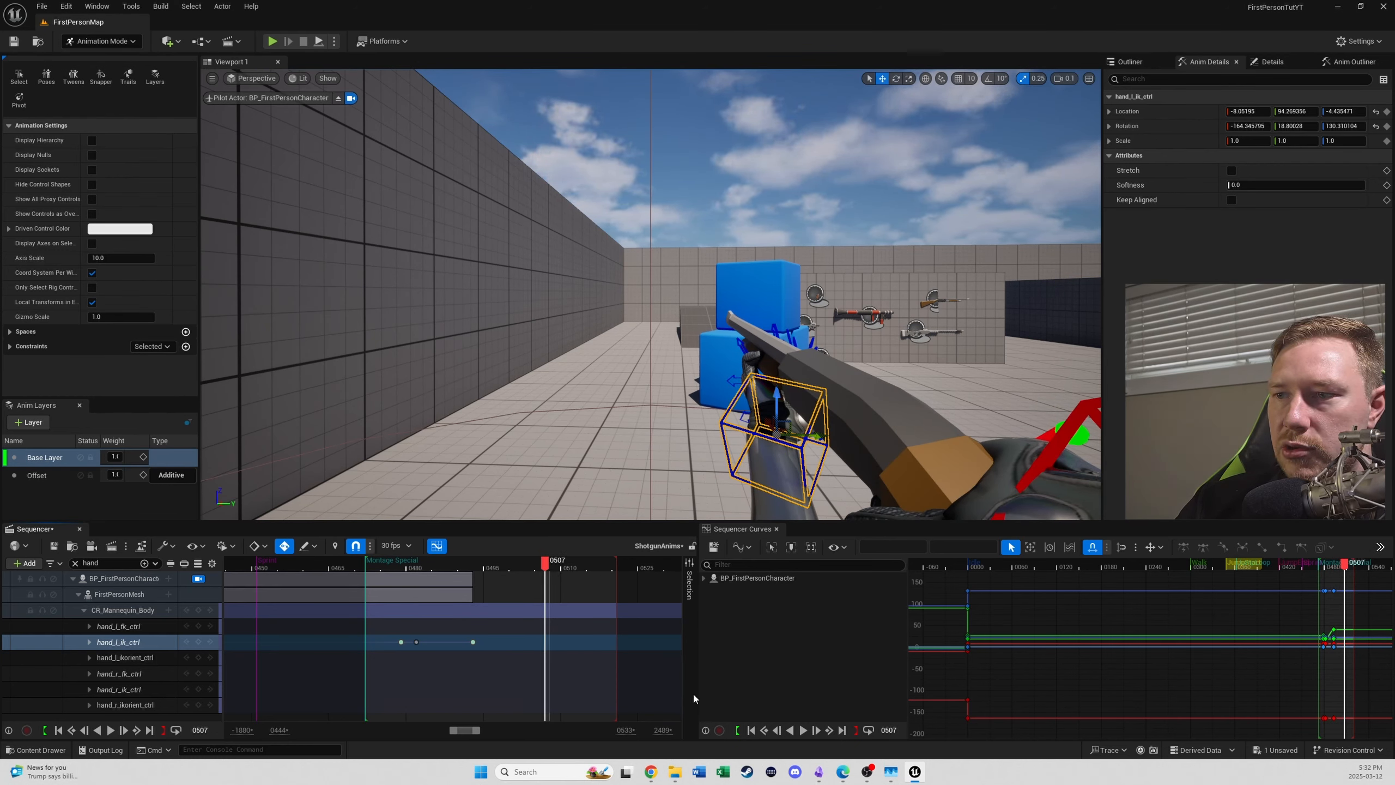
pyautogui.keyDown('ctrl'); pyautogui.scroll(3, 587, 678); pyautogui.keyUp('ctrl')
pyautogui.keyDown('ctrl'); pyautogui.scroll(-5, 587, 678); pyautogui.keyUp('ctrl')
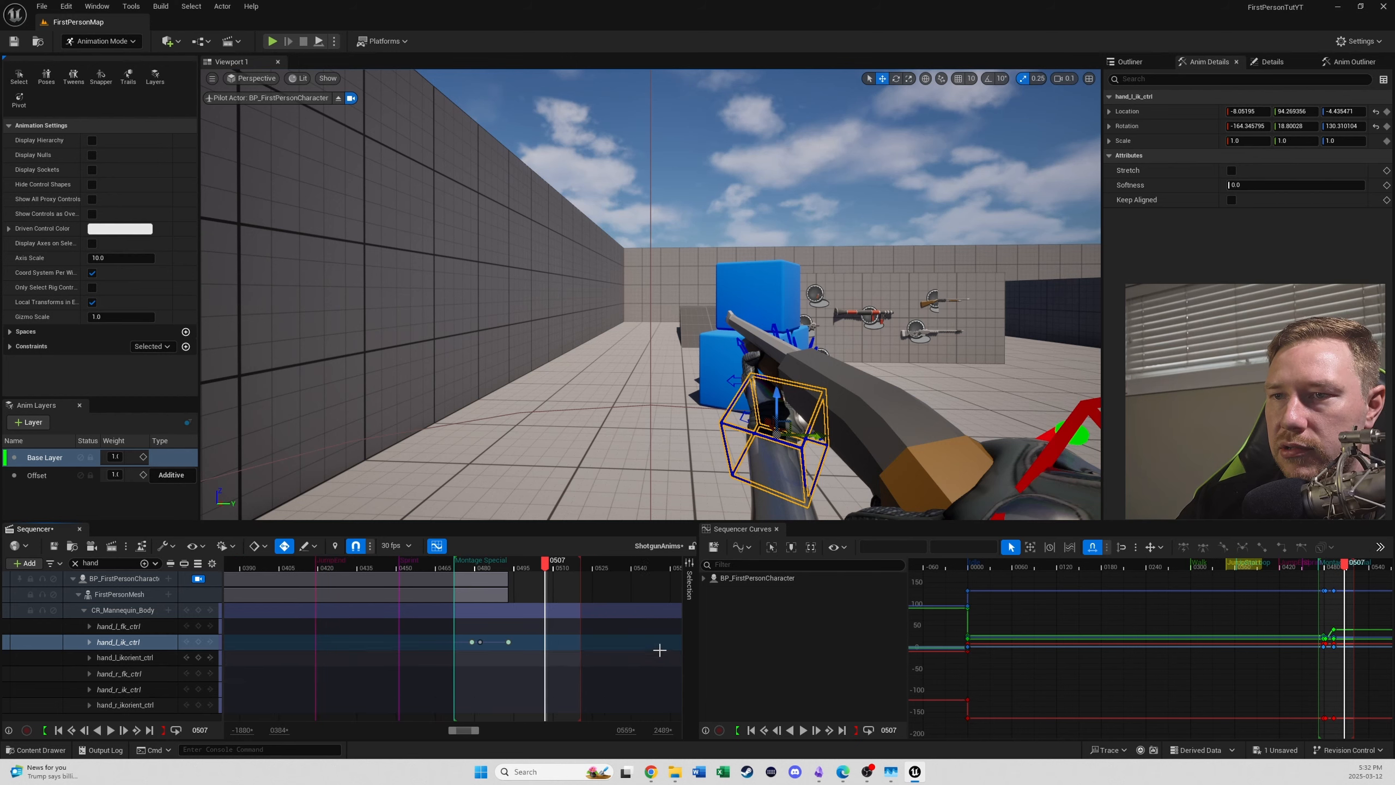
# - Clear the track filter, move WeaponMesh's last Base Layer keys to frame 505, set the playback end there, and preview it
pyautogui.click(122, 595)
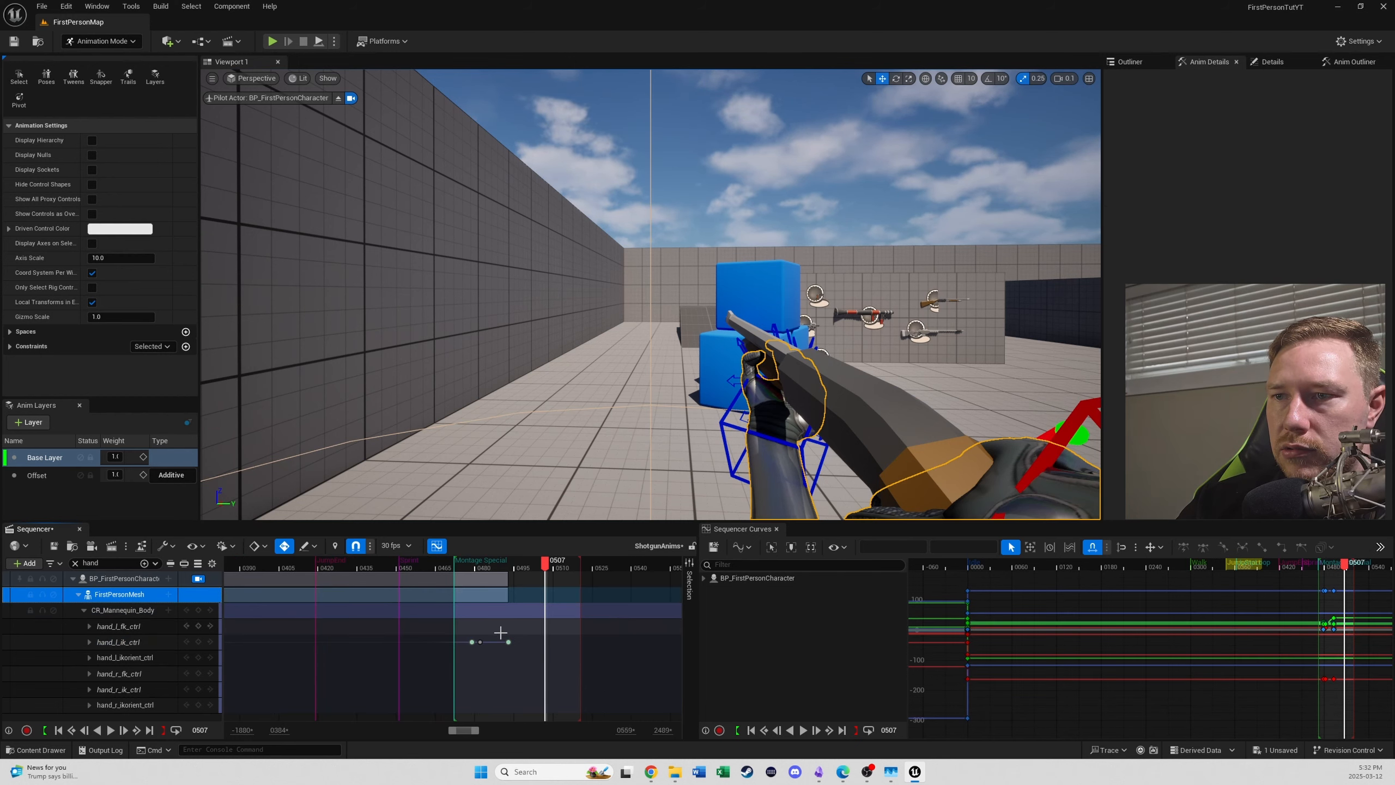
pyautogui.click(74, 563)
pyautogui.click(124, 596)
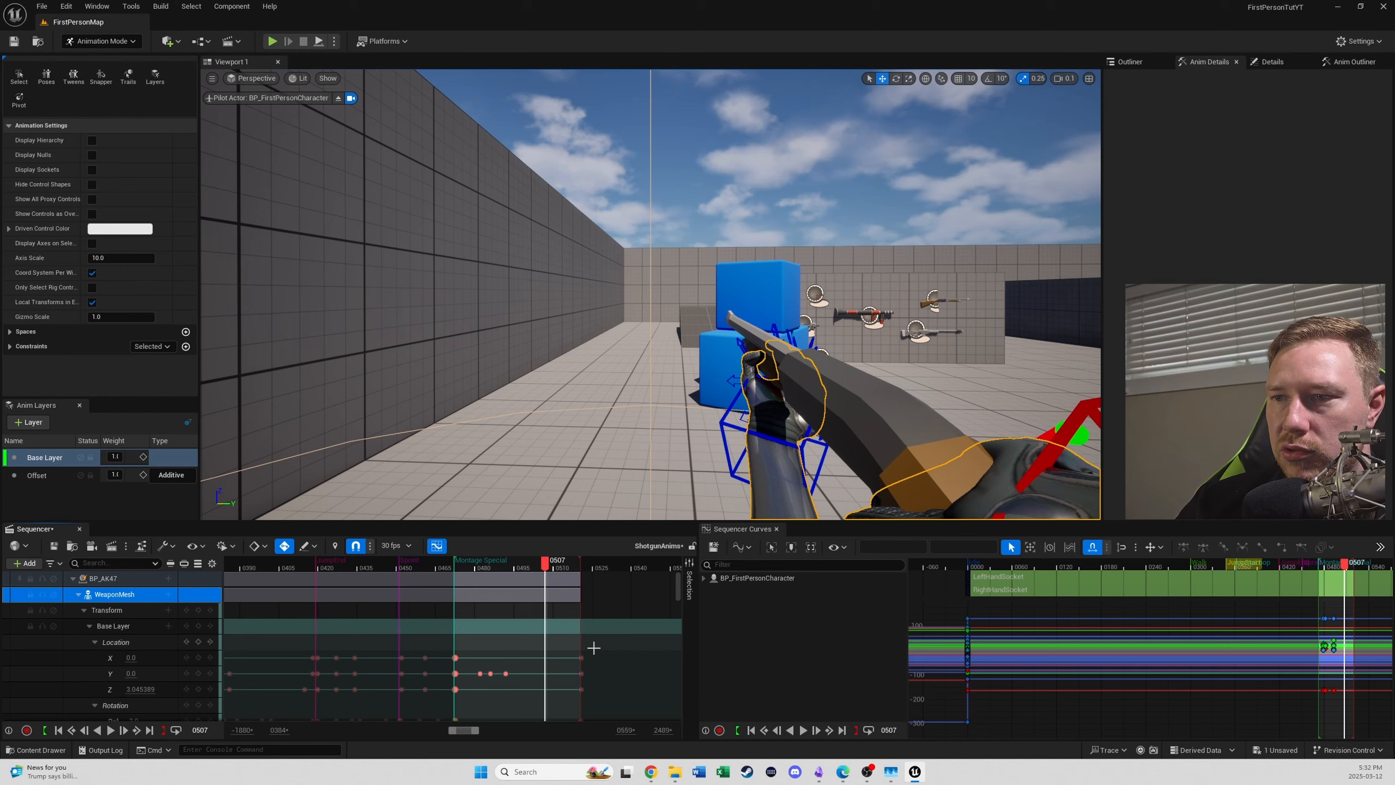
pyautogui.keyDown('ctrl'); pyautogui.scroll(-3, 592, 645); pyautogui.keyUp('ctrl')
pyautogui.moveTo(589, 649); pyautogui.dragTo(550, 760)
pyautogui.moveTo(557, 697); pyautogui.dragTo(542, 674)
pyautogui.scroll(1, 572, 625)
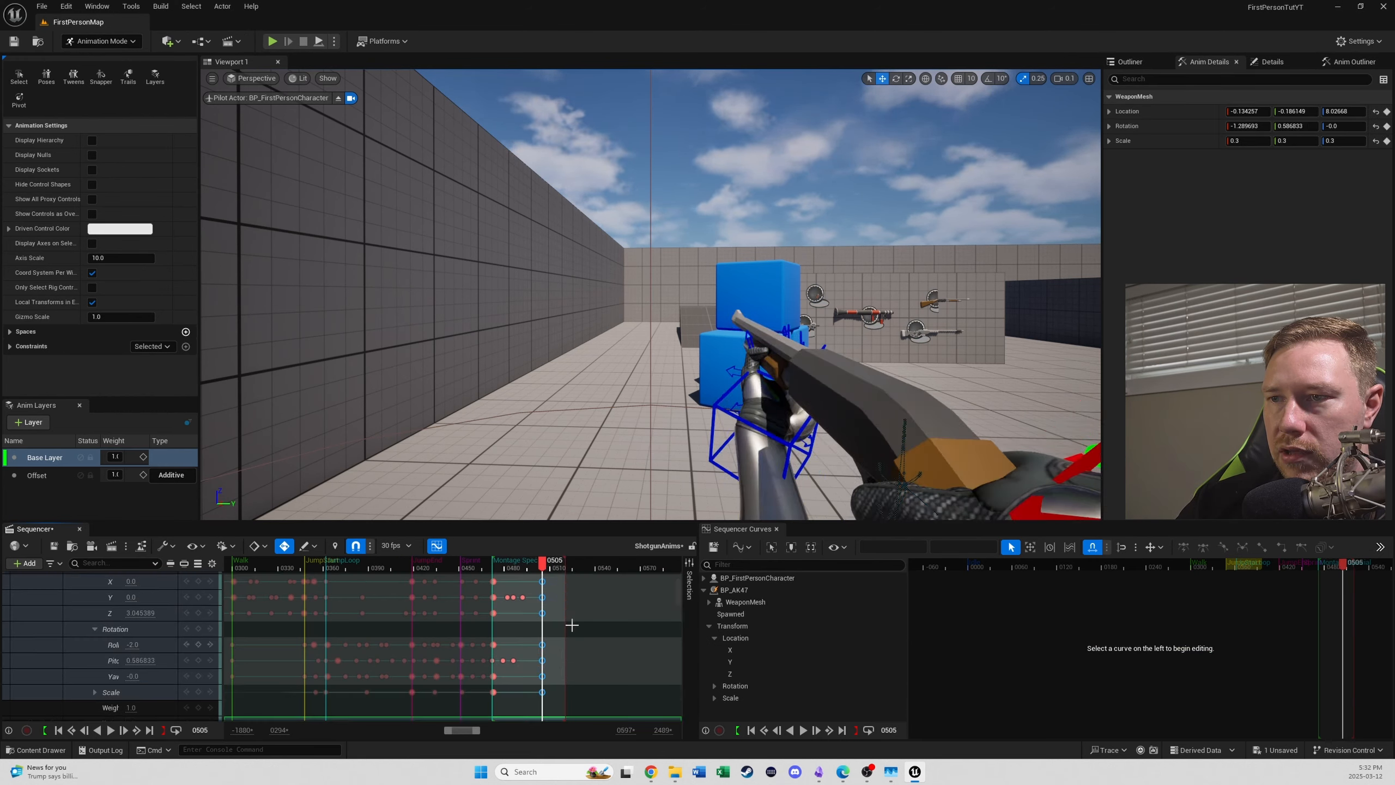
pyautogui.click(166, 730)
pyautogui.press('space')
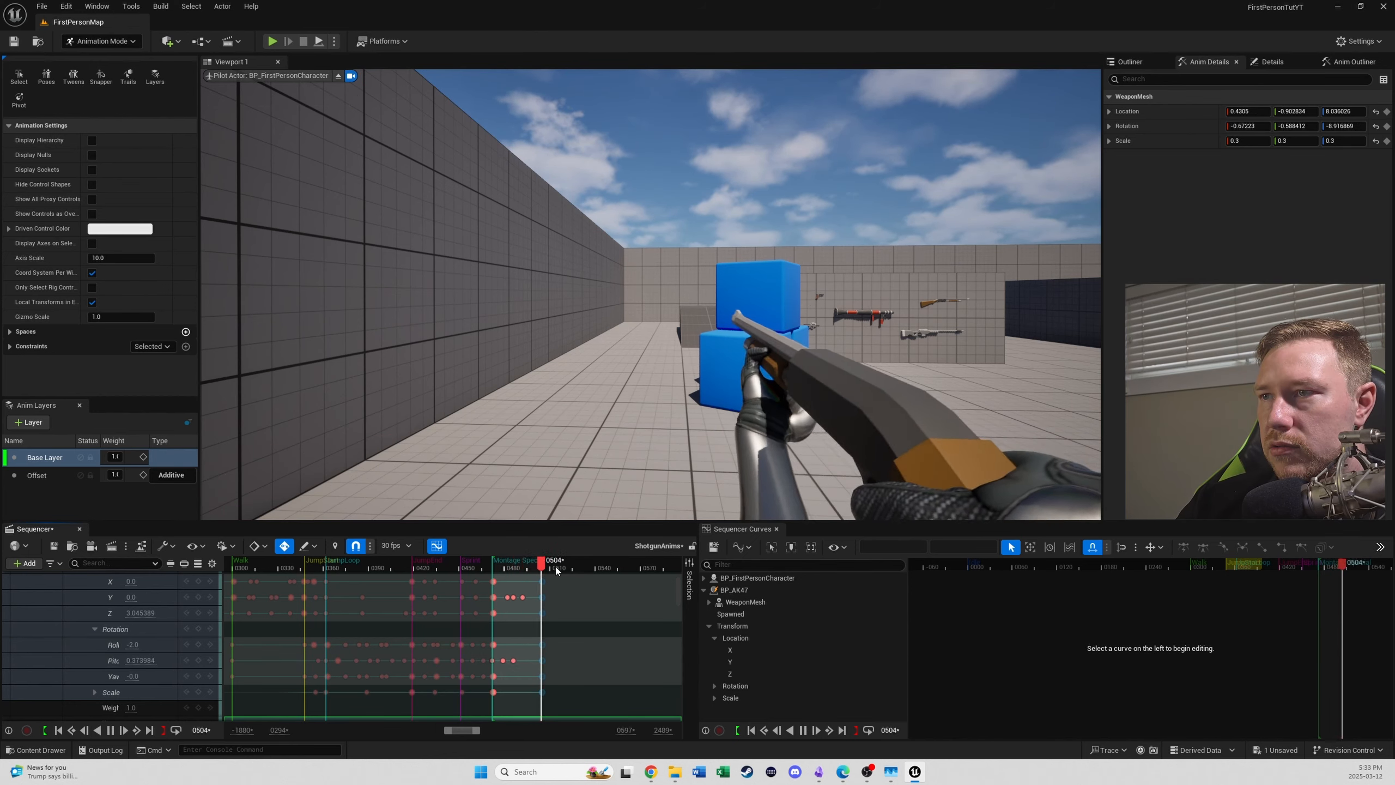
pyautogui.press('space')
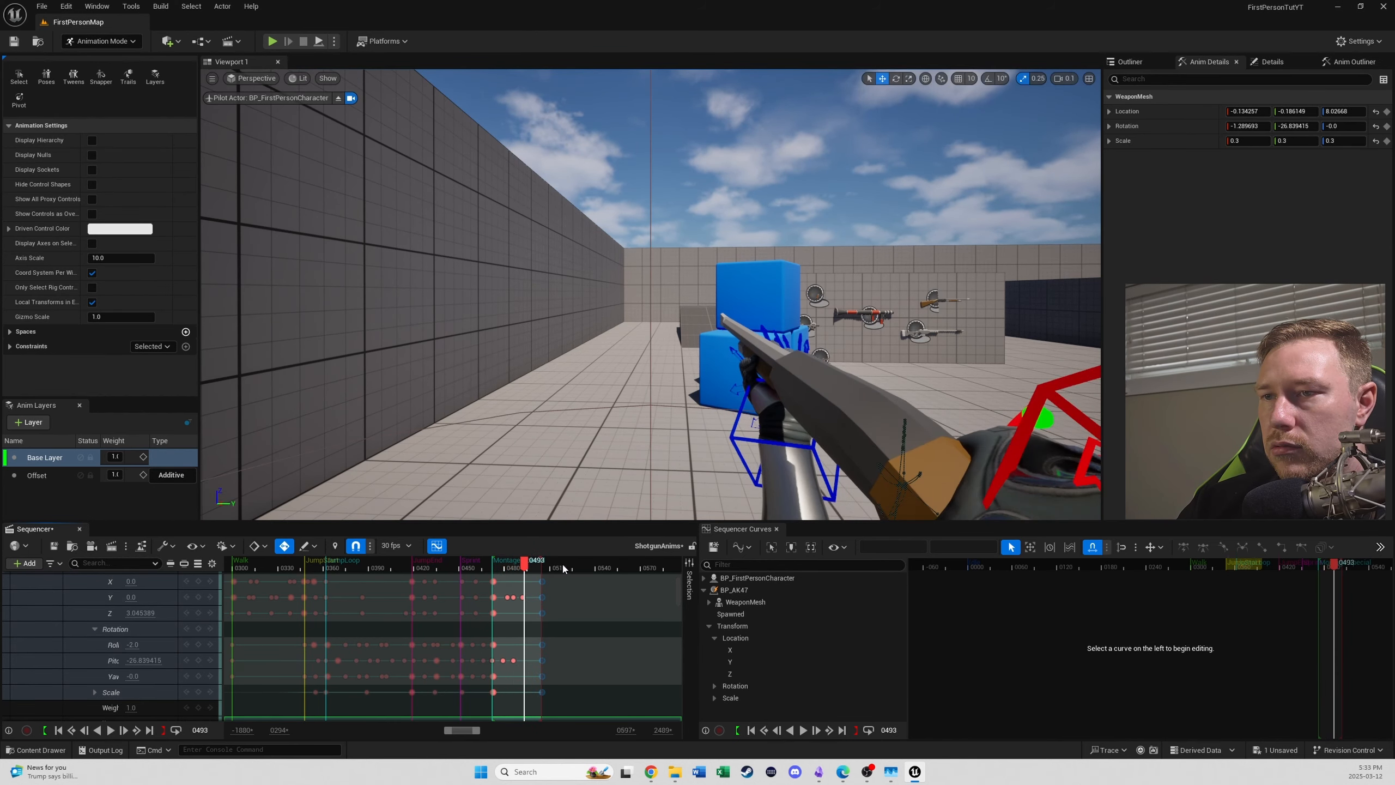
# - Set the playback start to frame 473 and play the Montage Special section through
pyautogui.press(',')
pyautogui.press(',')
pyautogui.press(',')
pyautogui.press(',')
pyautogui.press(',')
pyautogui.press(',')
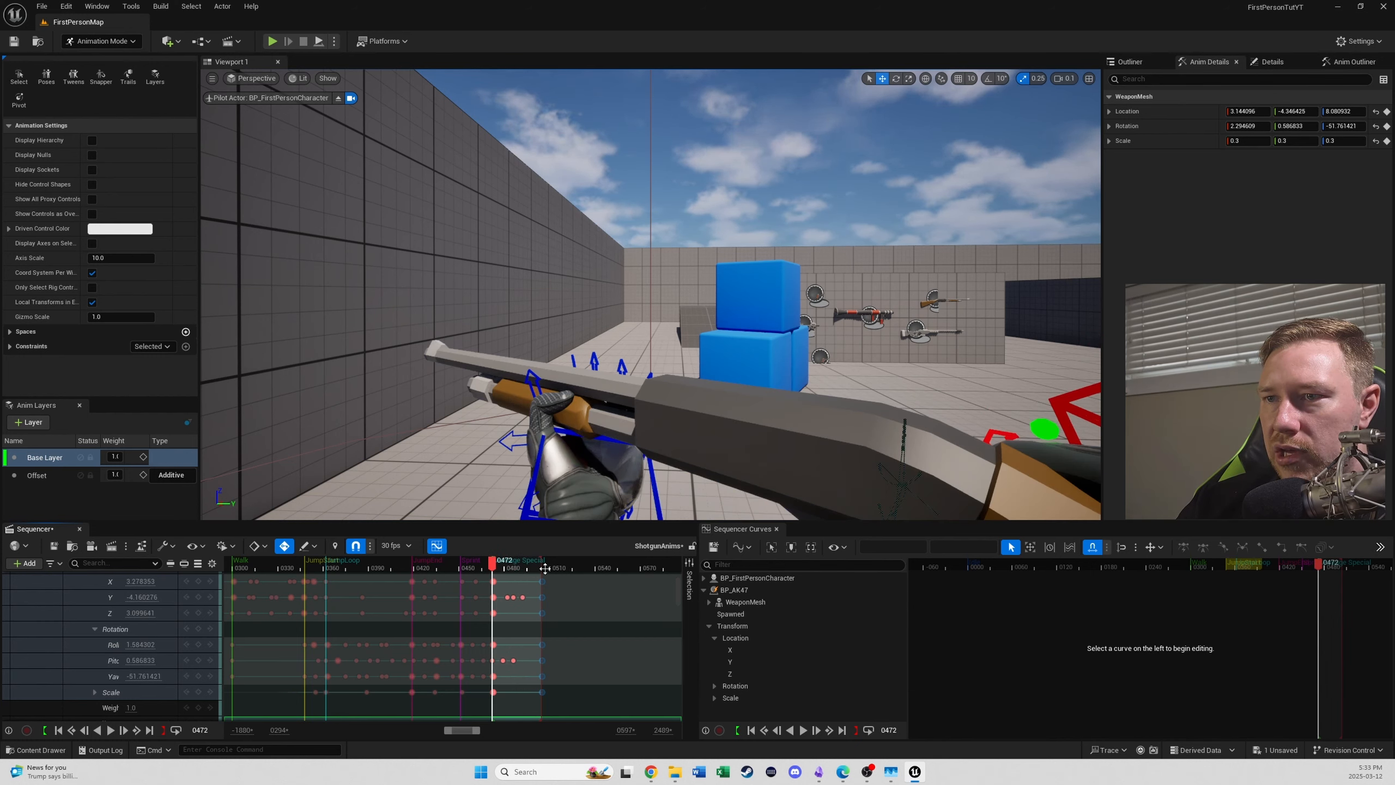
pyautogui.press('.')
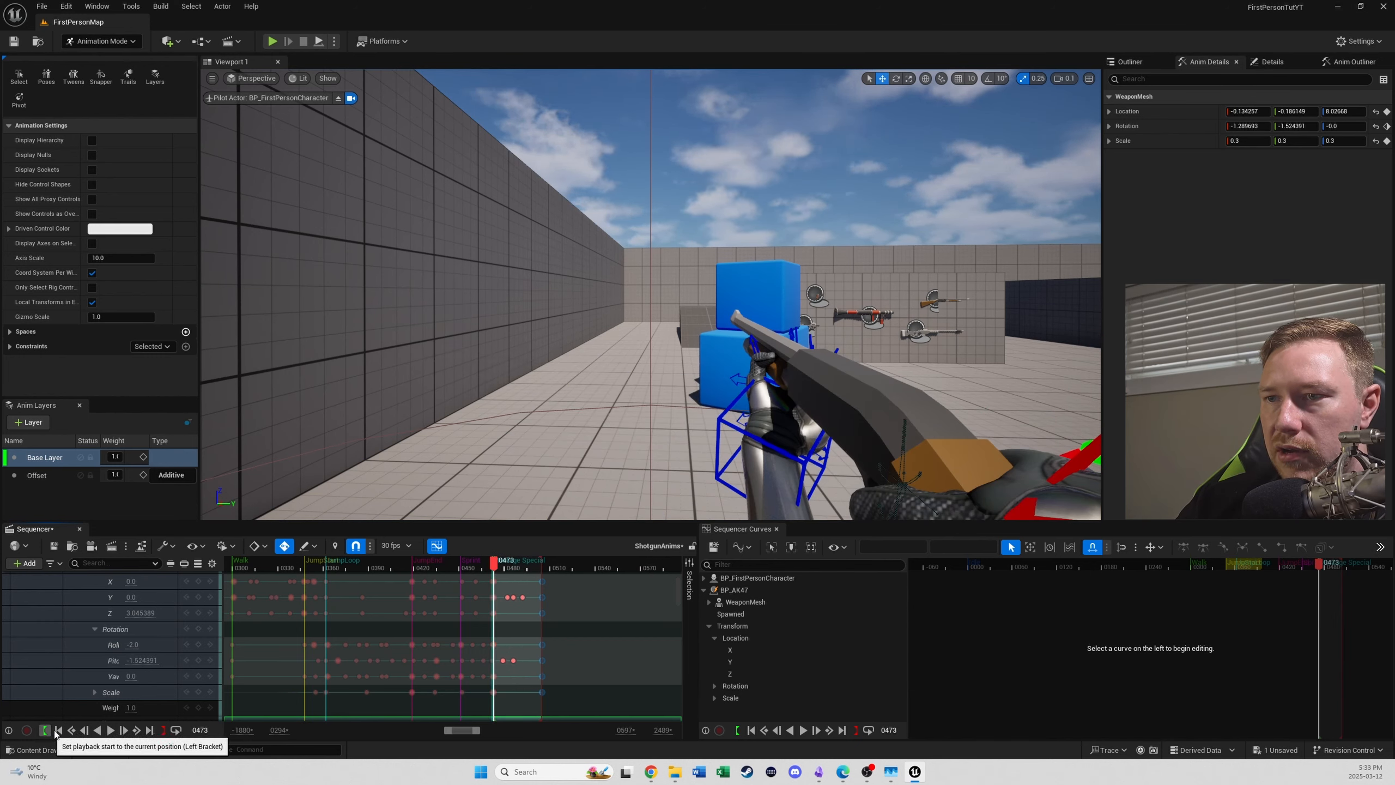
pyautogui.press('space')
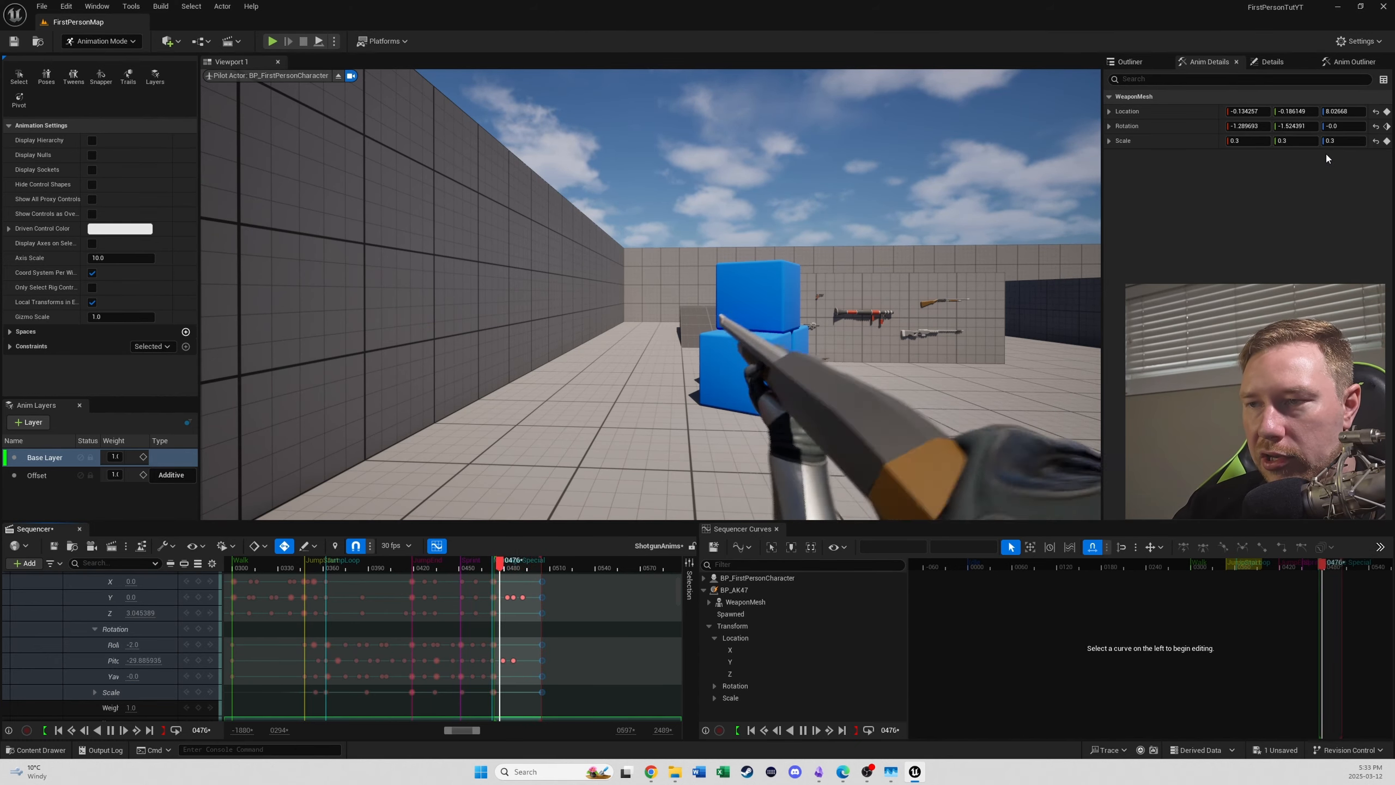
pyautogui.press('space')
# - Bake FirstPersonMesh to an animation sequence in FirstPersonArms/Animations, giving it a name that begins with FPS_
pyautogui.scroll(3, 122, 602)
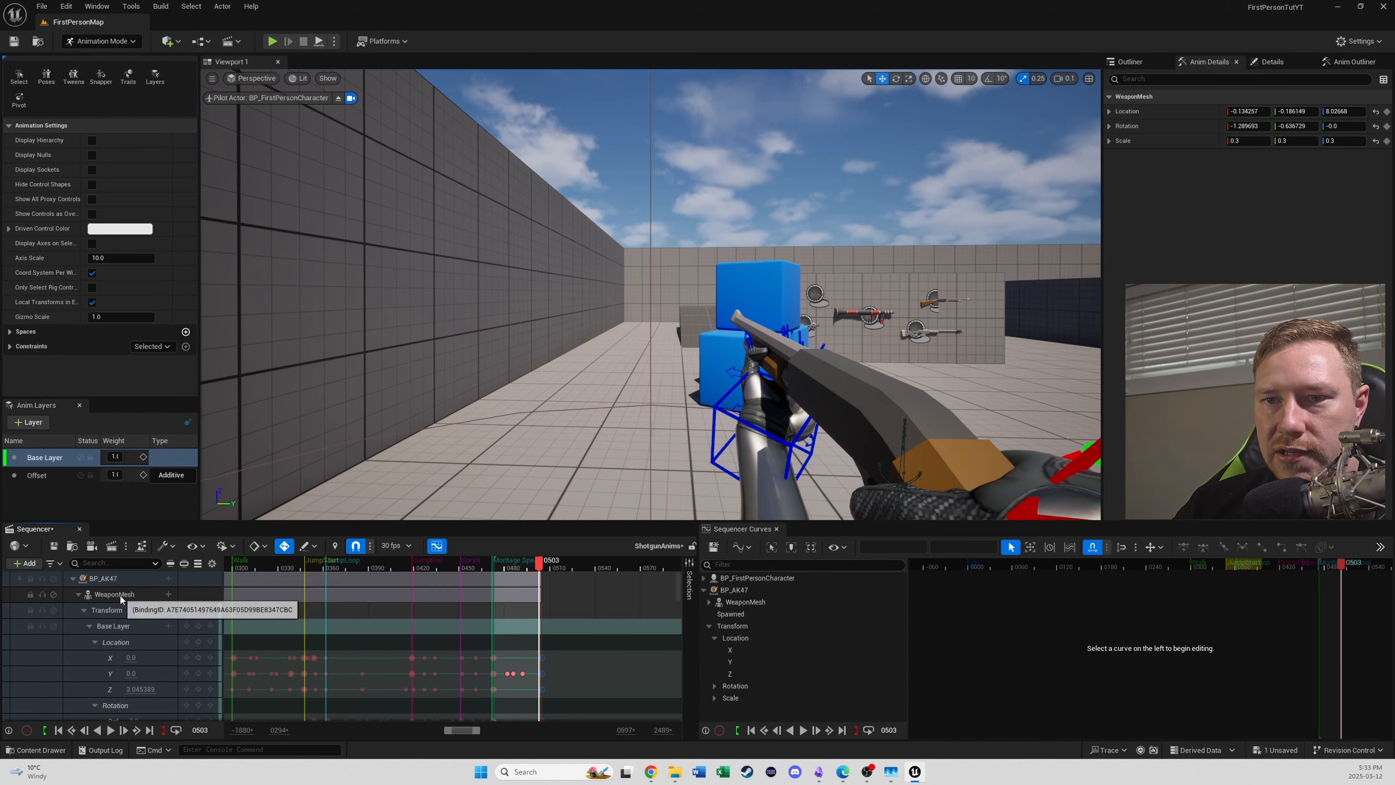
pyautogui.click(119, 596)
pyautogui.scroll(-6, 110, 632)
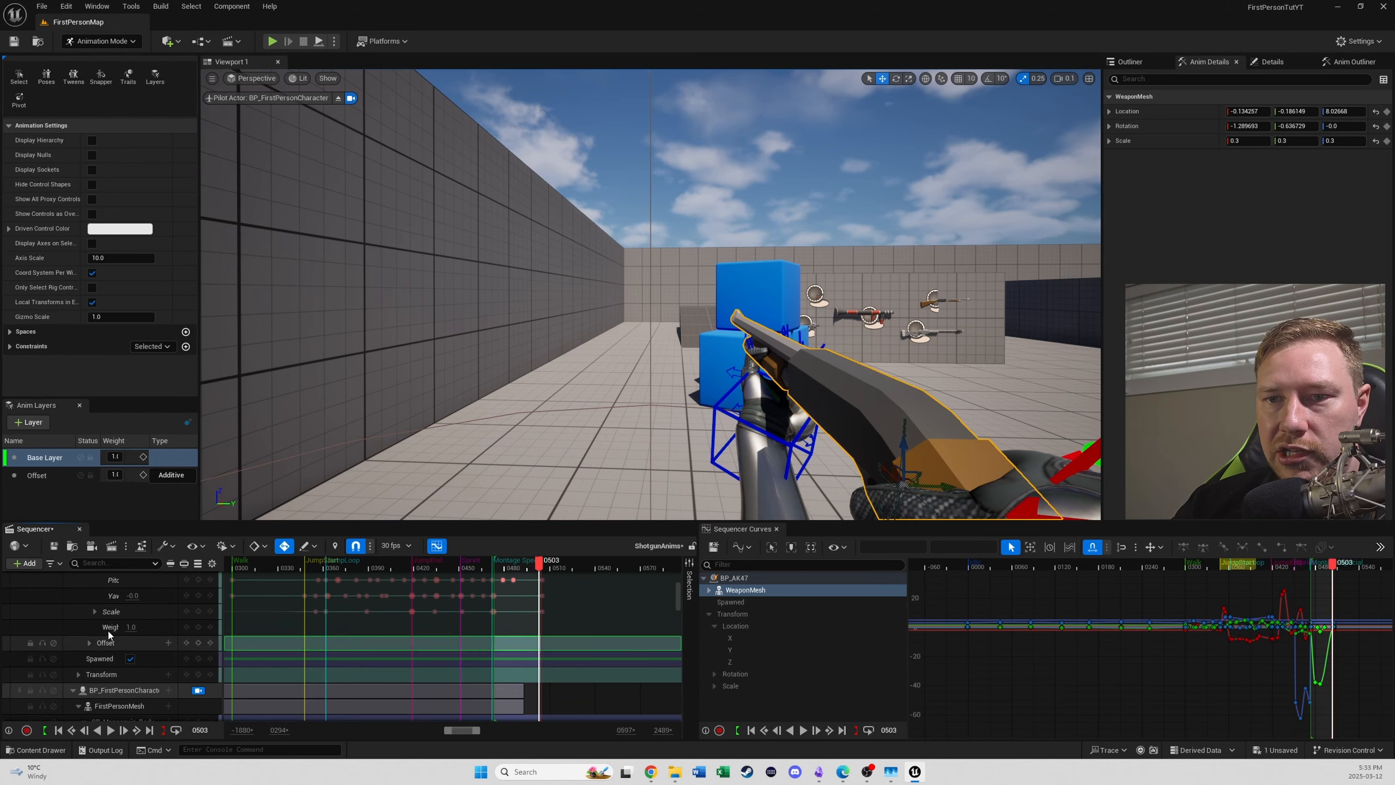
pyautogui.click(122, 672)
pyautogui.rightClick(122, 673)
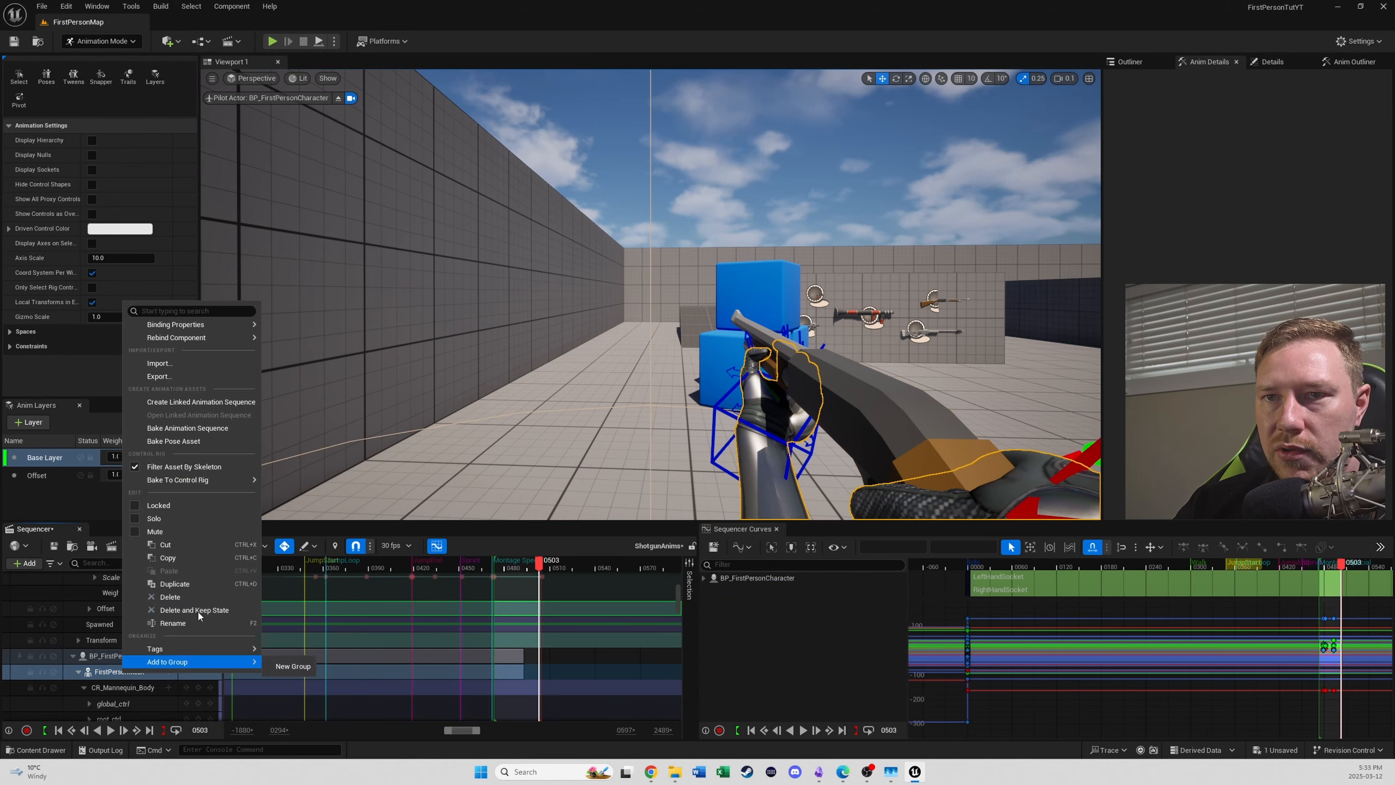
pyautogui.click(207, 430)
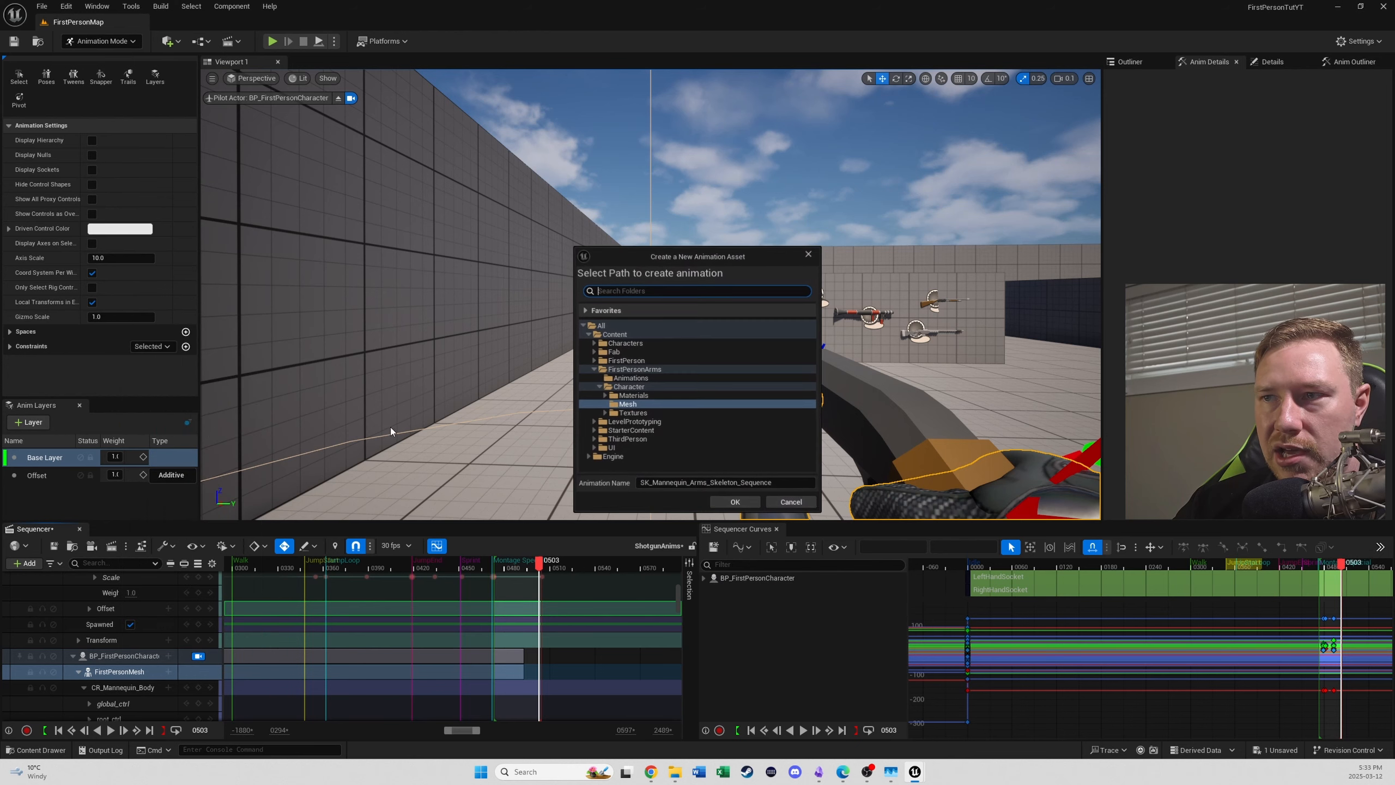
pyautogui.click(659, 378)
pyautogui.click(770, 482)
pyautogui.hotkey('ctrl', 'a')
pyautogui.write('F')
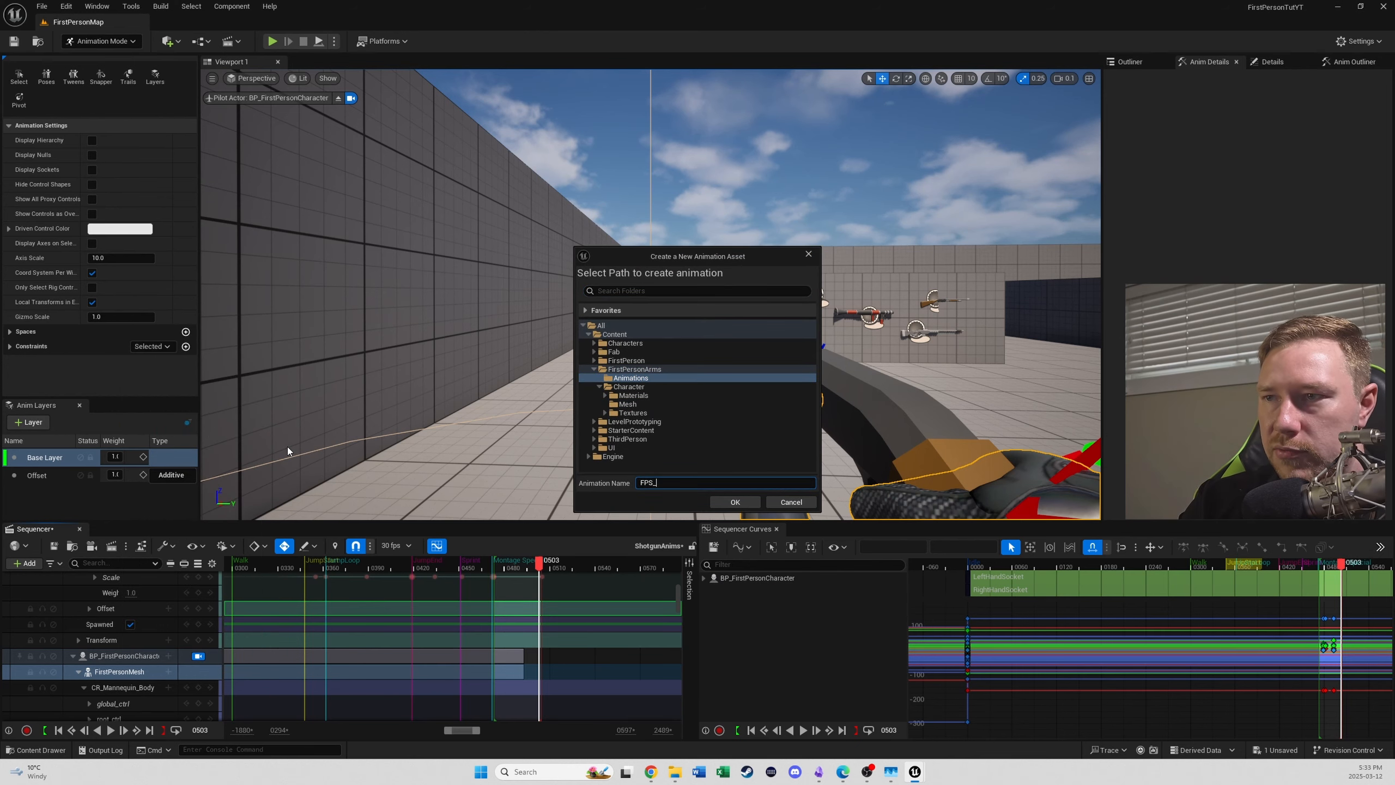
pyautogui.write('PS_')
pyautogui.press('Return')
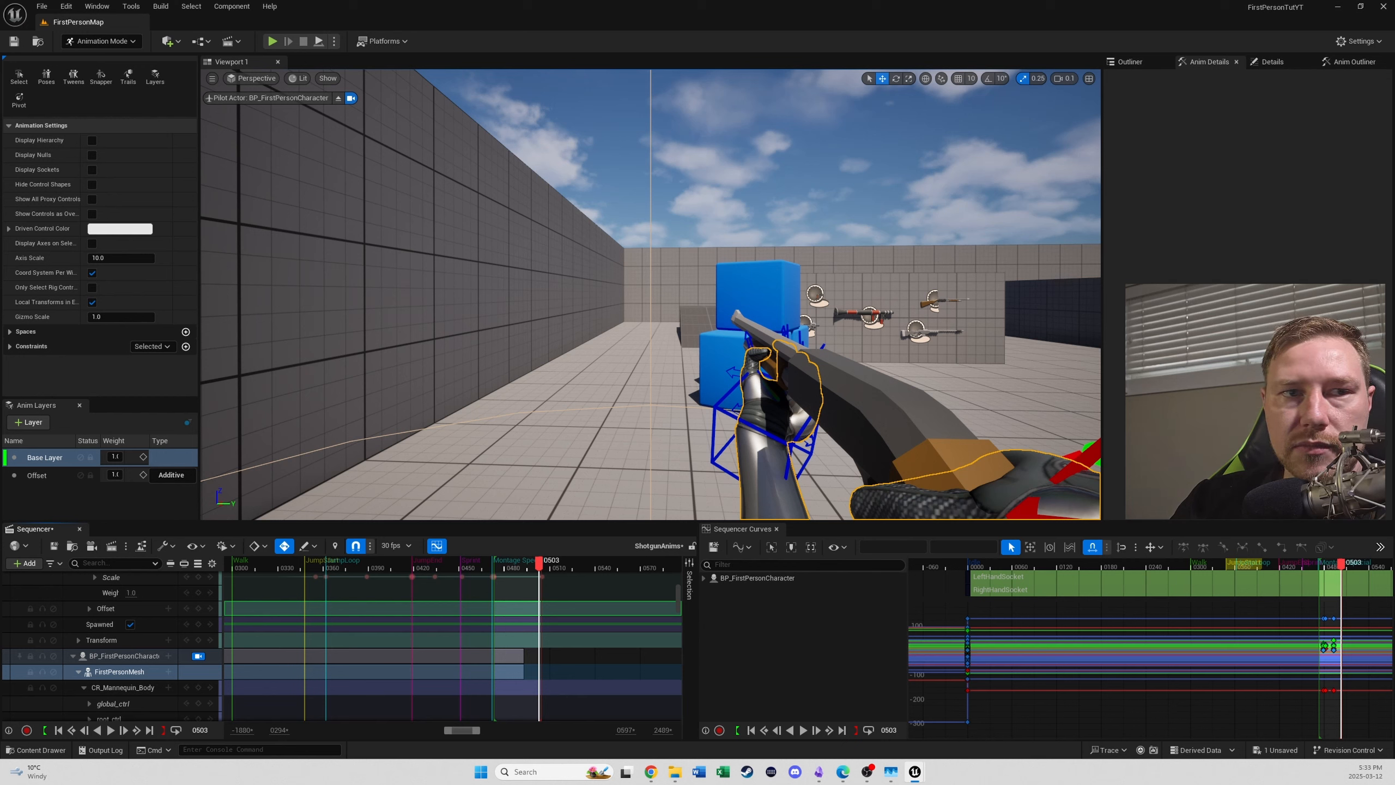
# - Send the crash report, restart Unreal Editor, and scrub the ShotgunAnims sequence to frame 489
pyautogui.scroll(5, 111, 582)
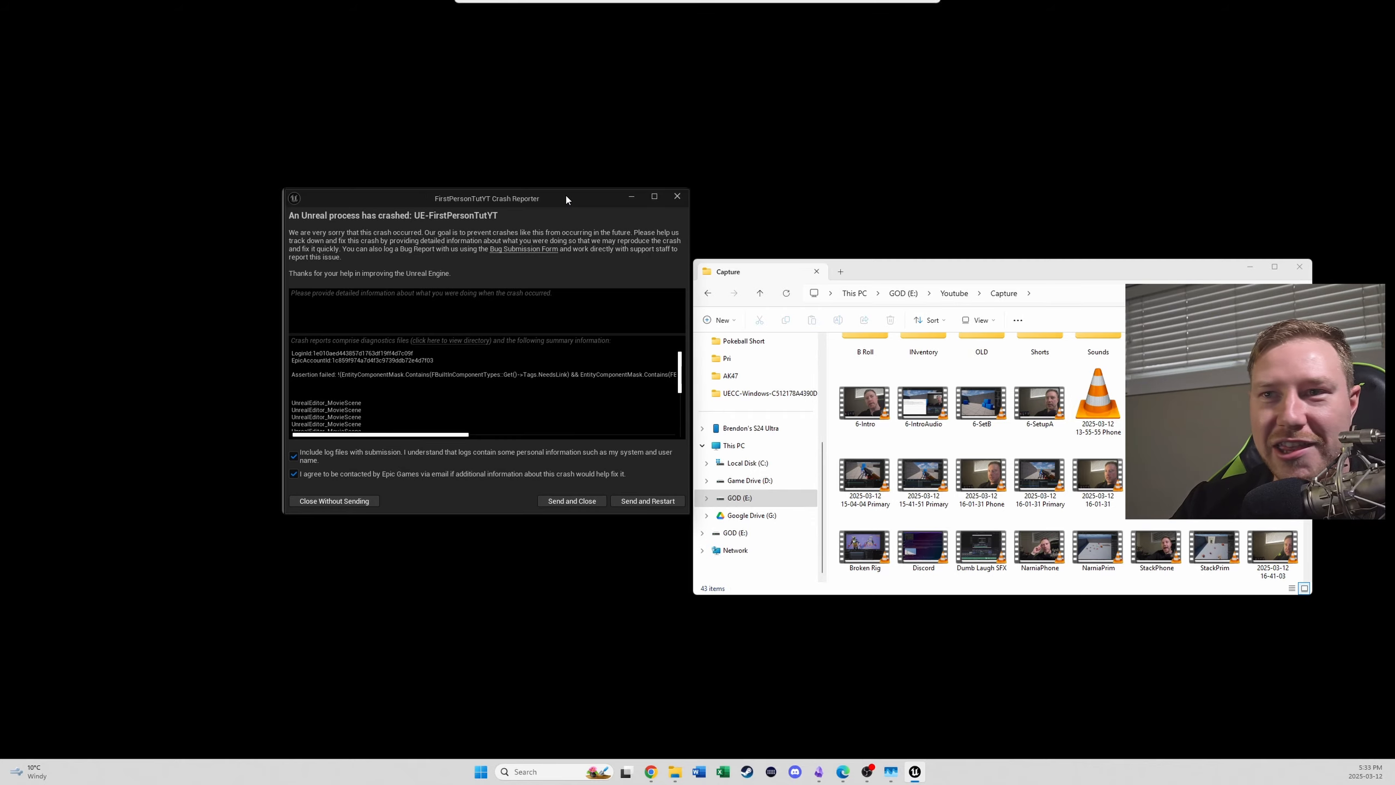
pyautogui.click(665, 502)
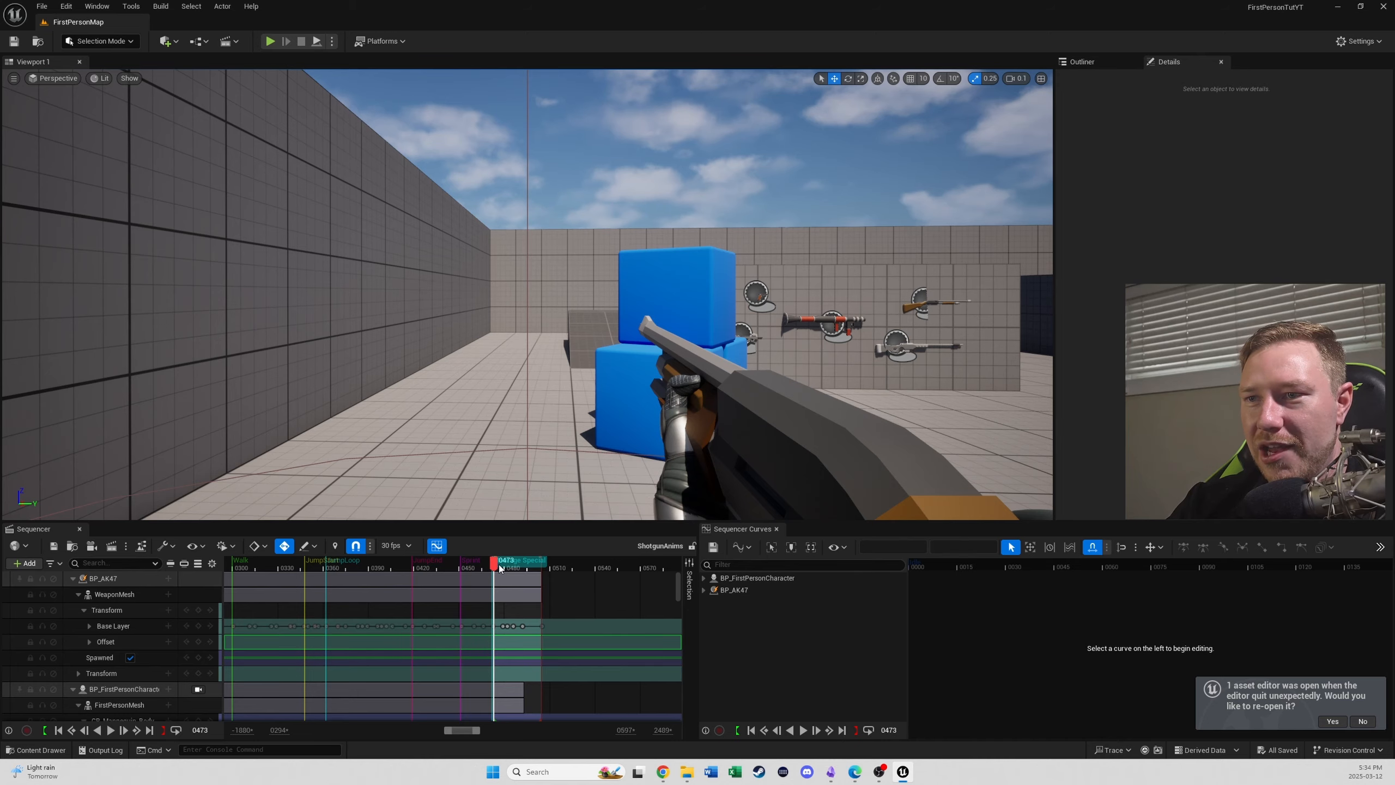
pyautogui.moveTo(500, 568)
pyautogui.mouseDown()
pyautogui.moveTo(571, 579)
pyautogui.moveTo(518, 582)
pyautogui.mouseUp()
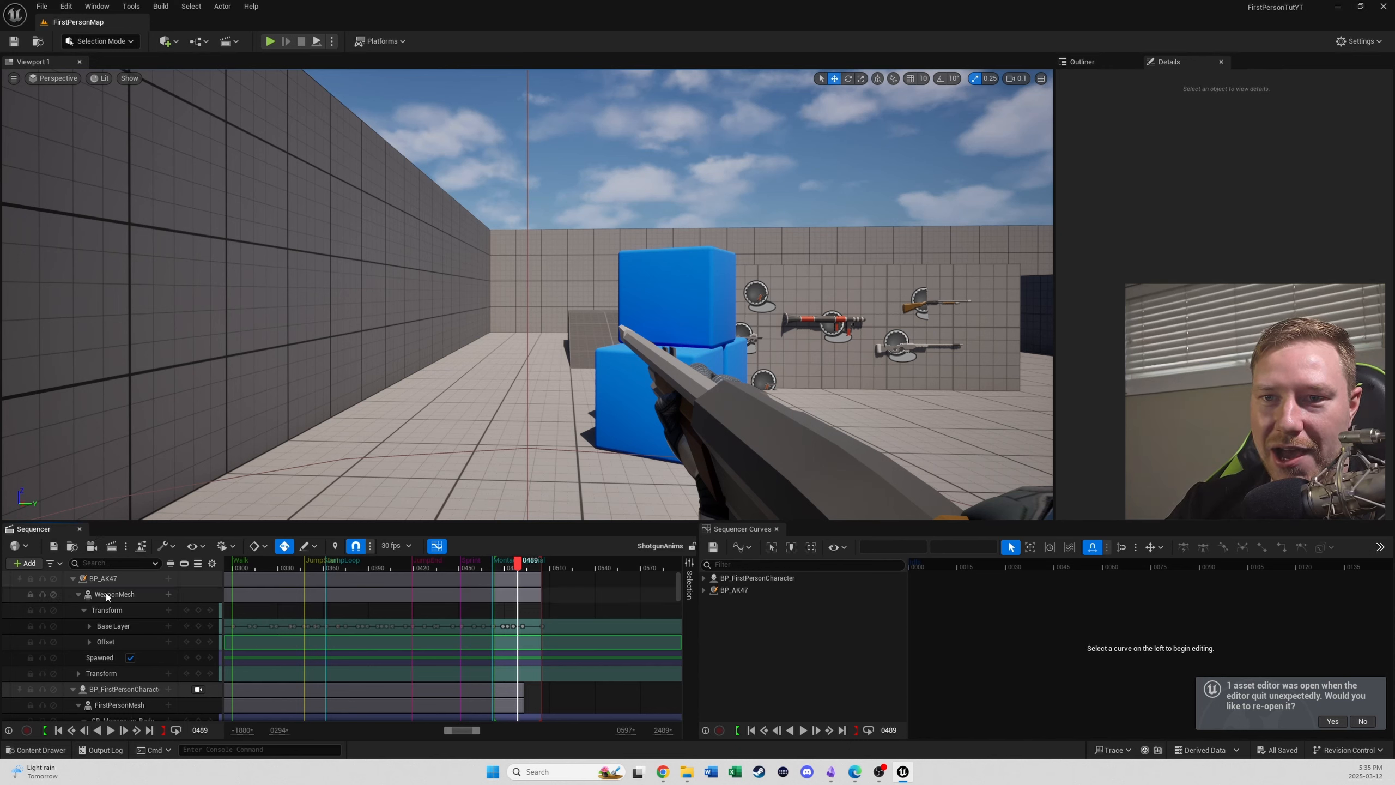
# - Inspect the Change Class options of the BP_AK47 track
pyautogui.click(101, 578)
pyautogui.rightClick(101, 578)
pyautogui.moveTo(182, 195)
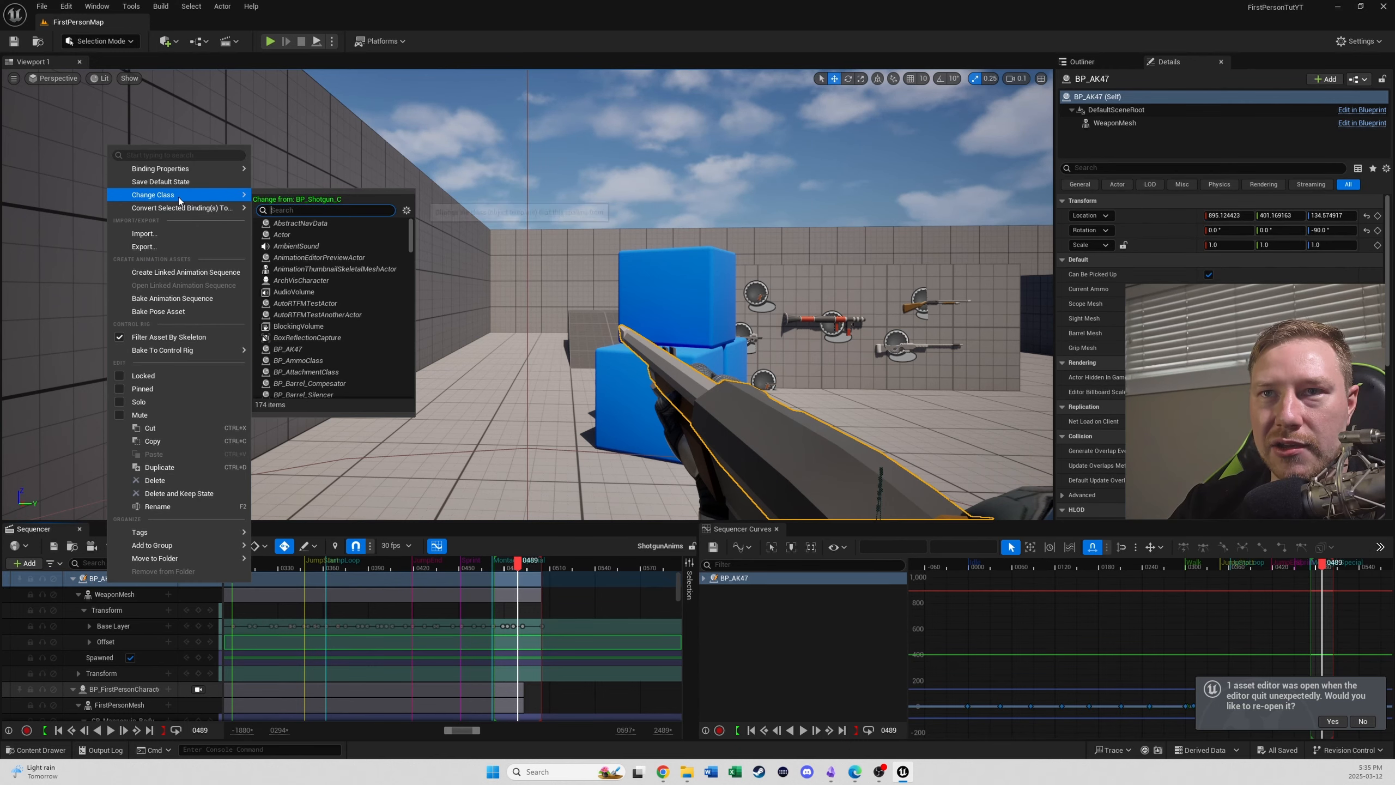
pyautogui.click(717, 448)
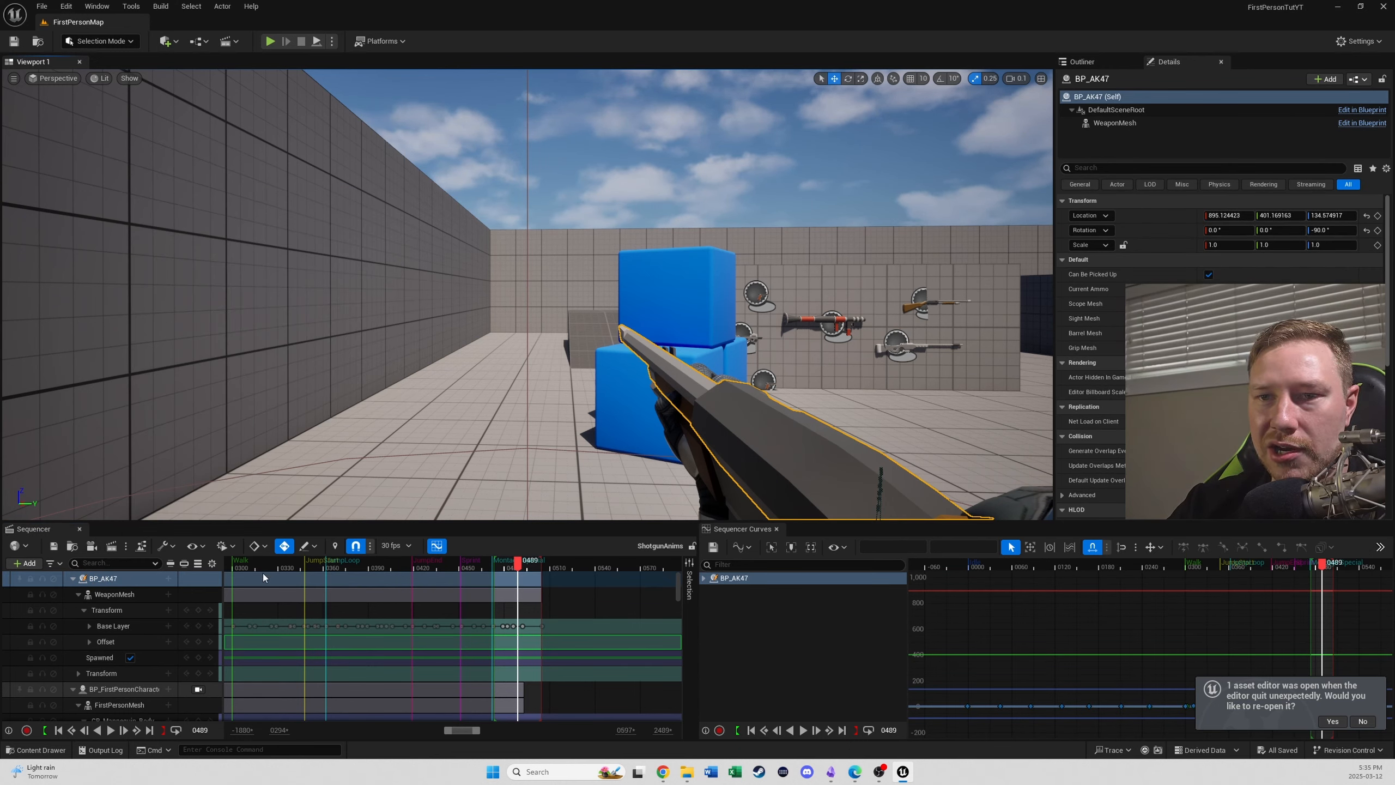
pyautogui.scroll(-2, 187, 643)
pyautogui.scroll(2, 185, 651)
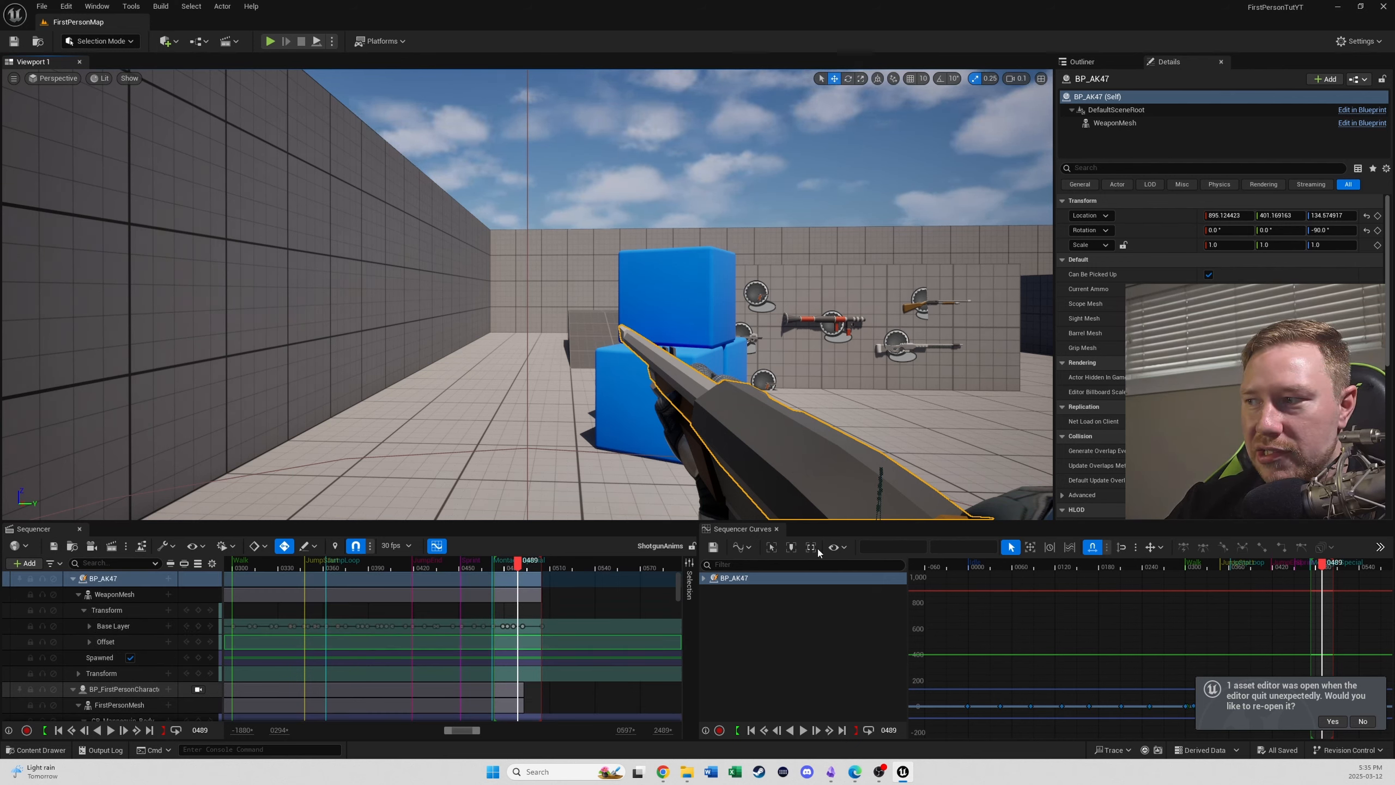
# - Decline reopening the previous asset editor and select WeaponMesh's Offset layer track
pyautogui.click(1366, 720)
pyautogui.click(108, 641)
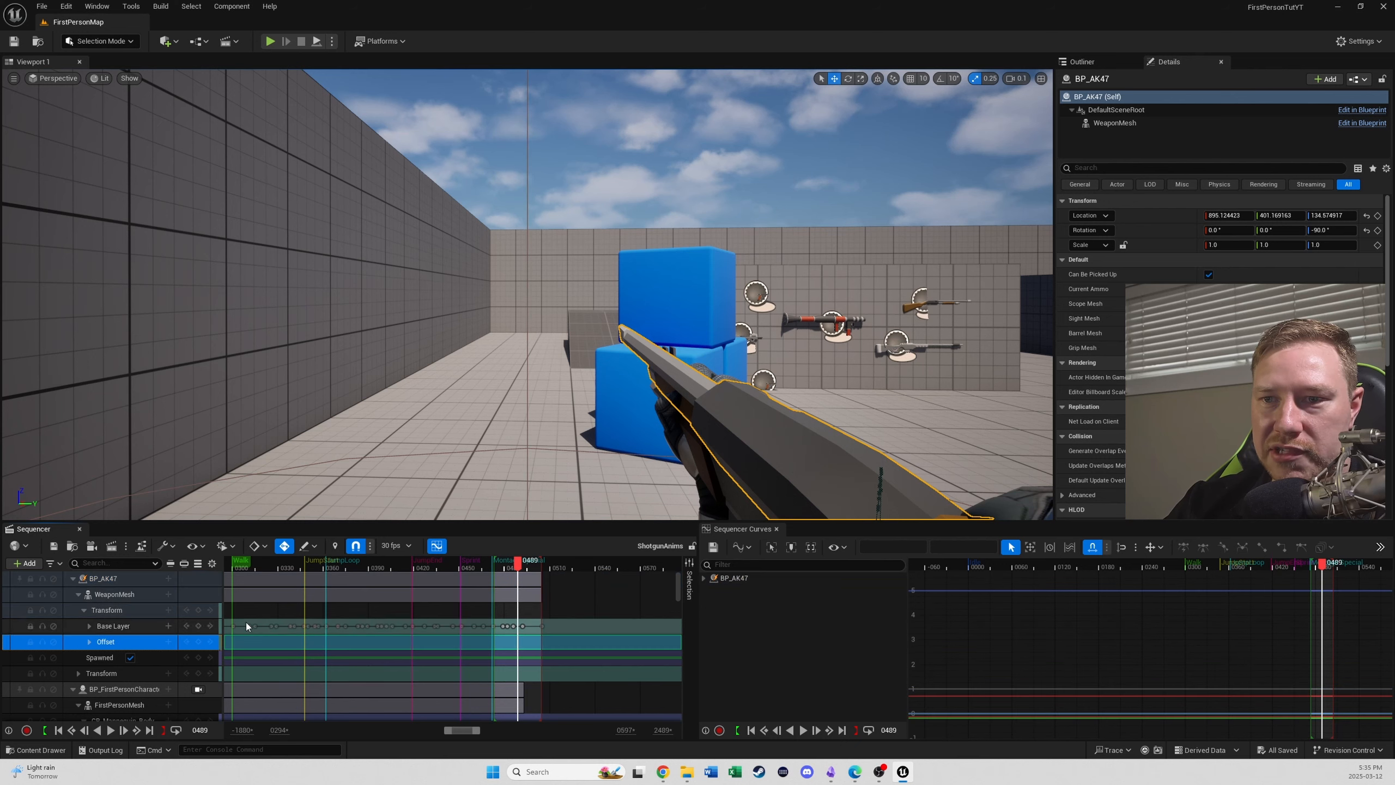